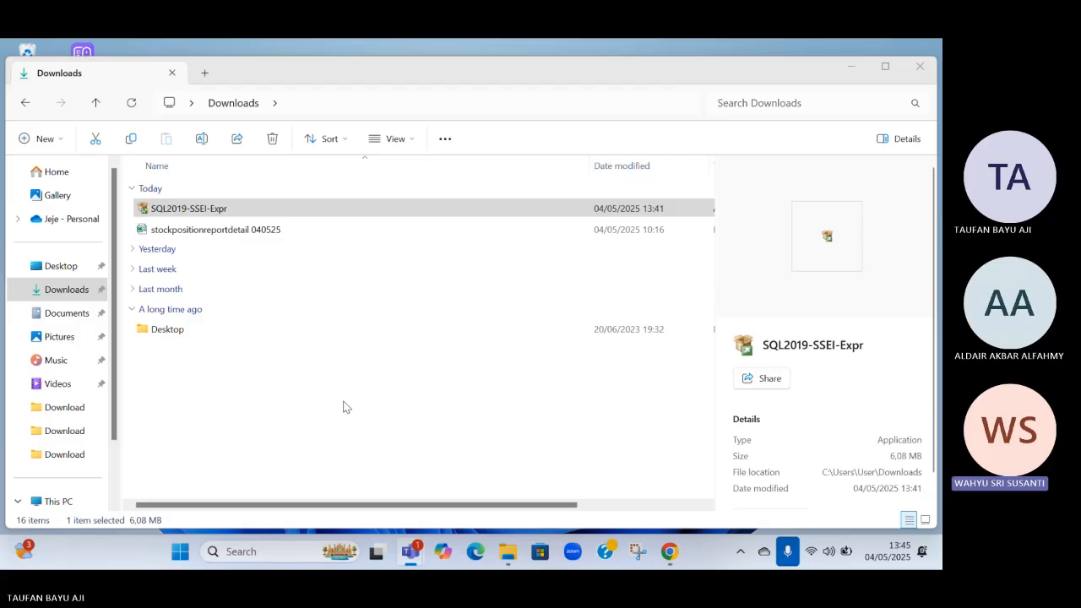
Launch the SQL2019-SSEI-Expr installer from the Downloads folder
{"action": "left_click", "coordinate": [200, 208]}
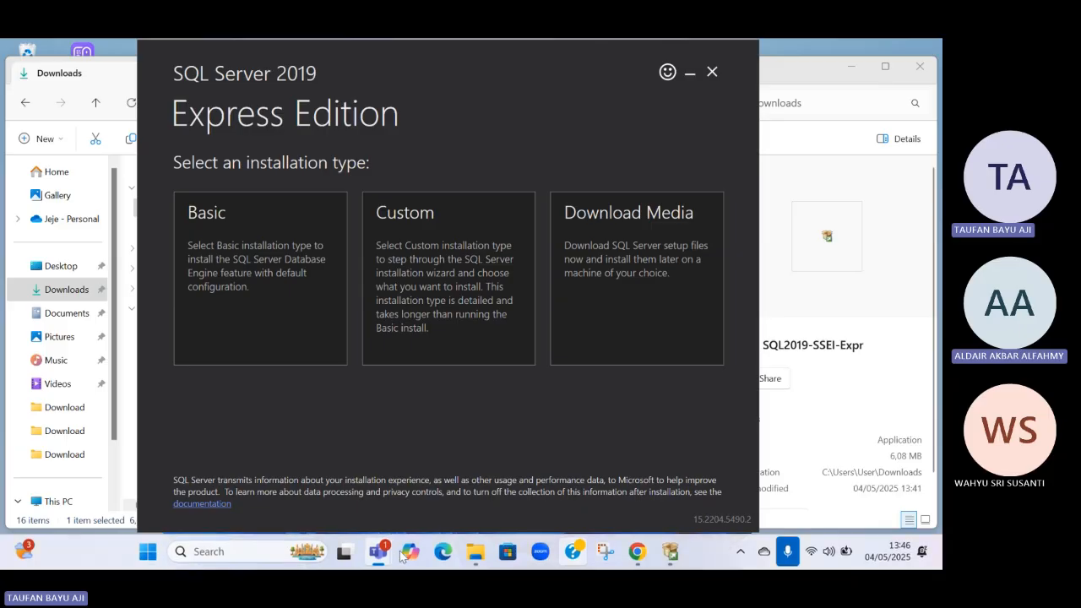
{"action": "mouse_move", "coordinate": [380, 553]}
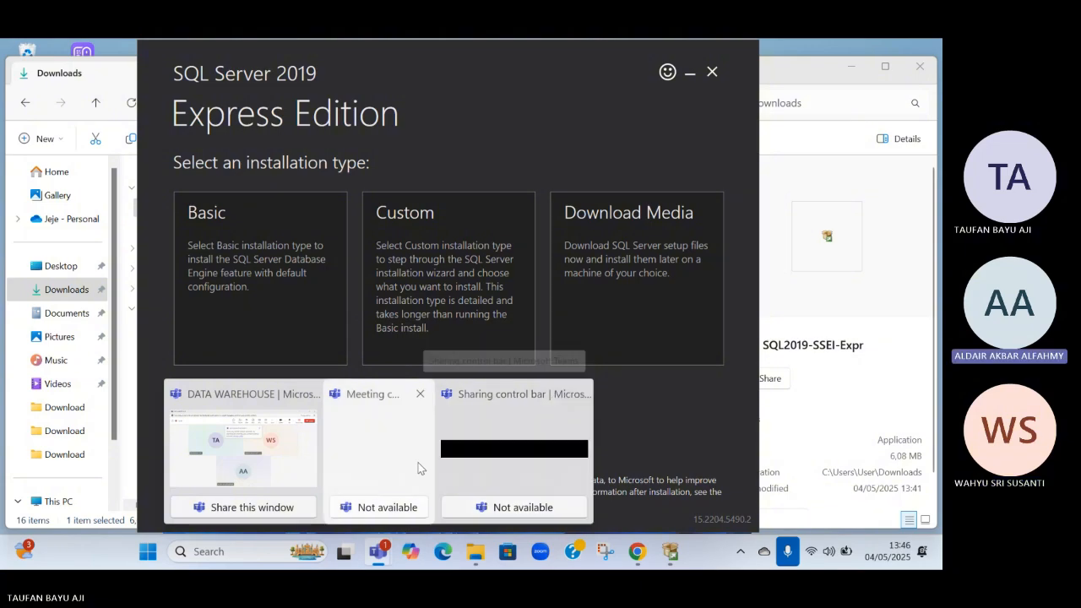
{"action": "mouse_move", "coordinate": [247, 470]}
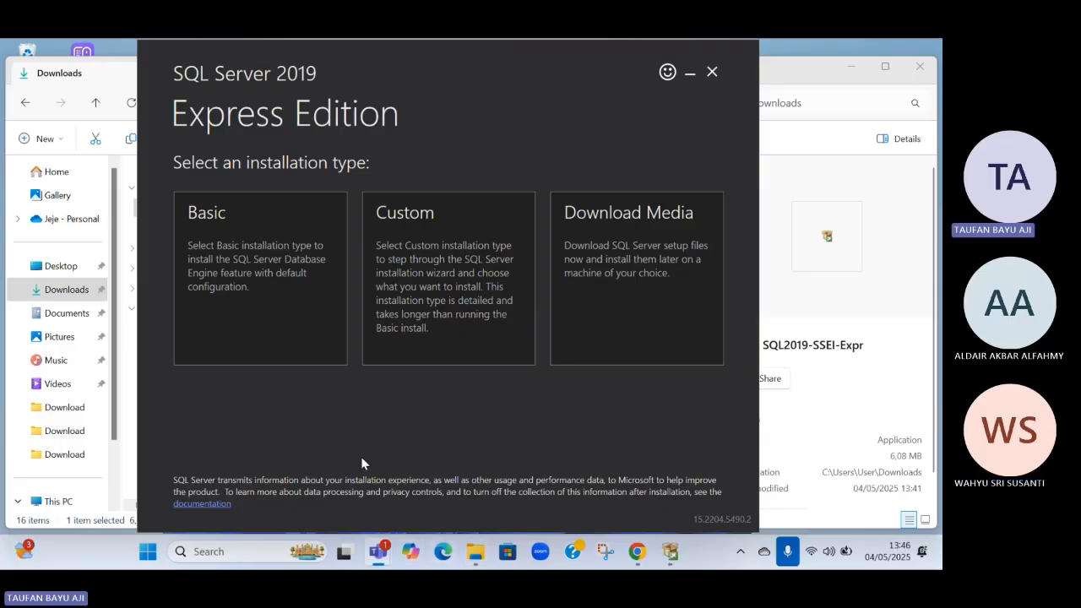
Switch to Chrome to view the Teams meeting page, and return to the SQL Server 2019 installer
{"action": "left_click", "coordinate": [632, 556]}
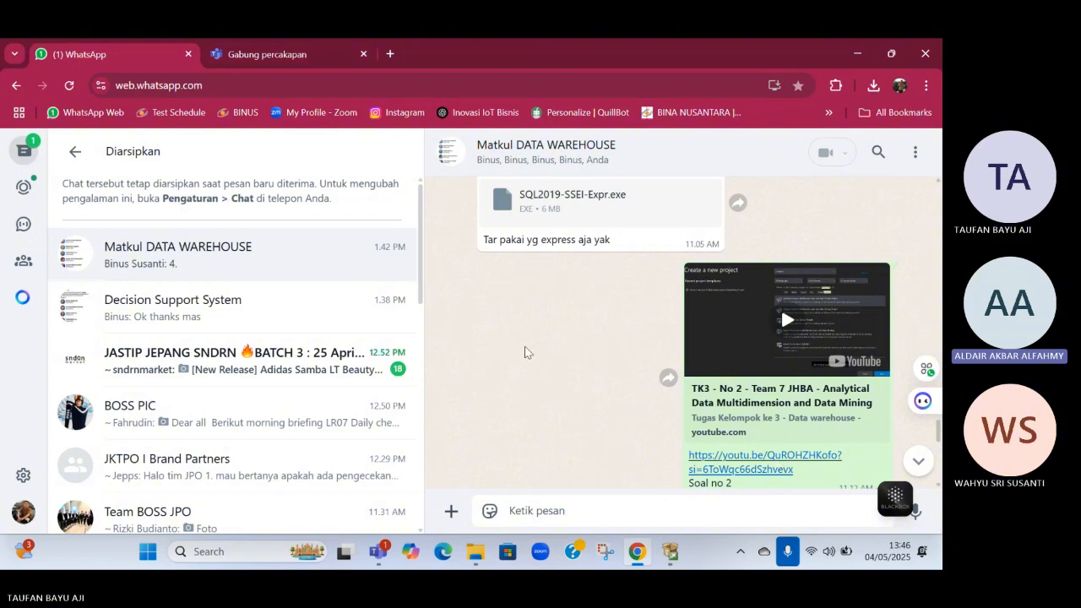
{"action": "left_click", "coordinate": [281, 64]}
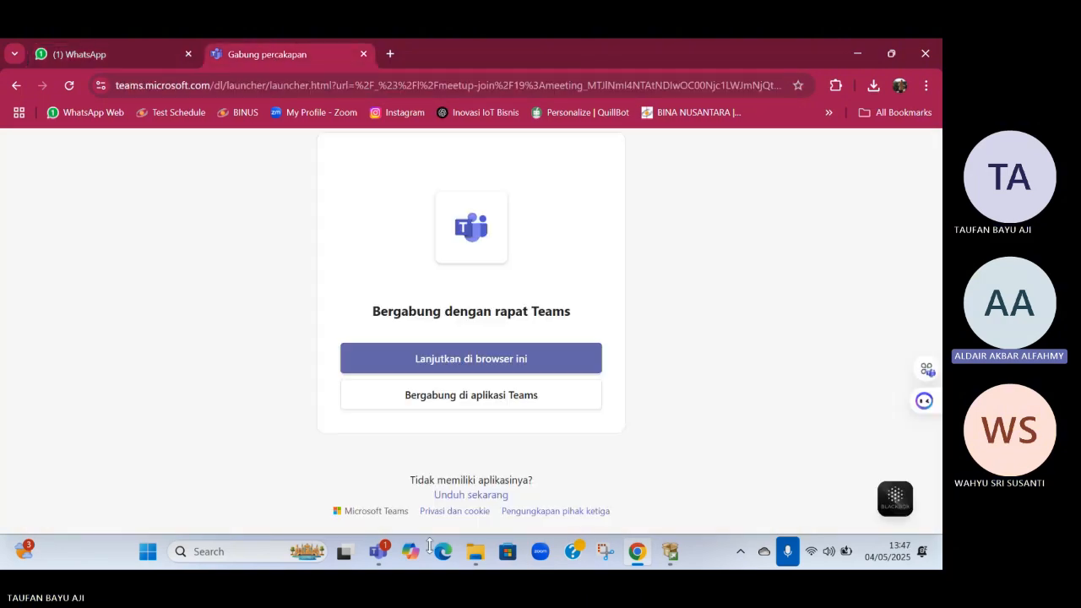
{"action": "left_click", "coordinate": [668, 563]}
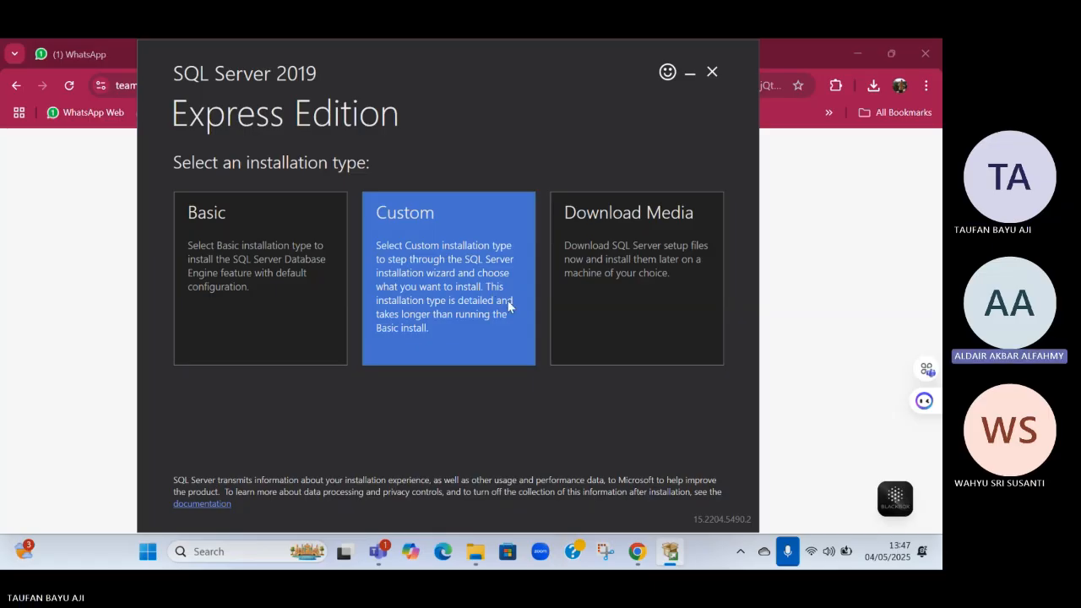
Raise the system volume to its maximum
{"action": "left_click", "coordinate": [828, 551]}
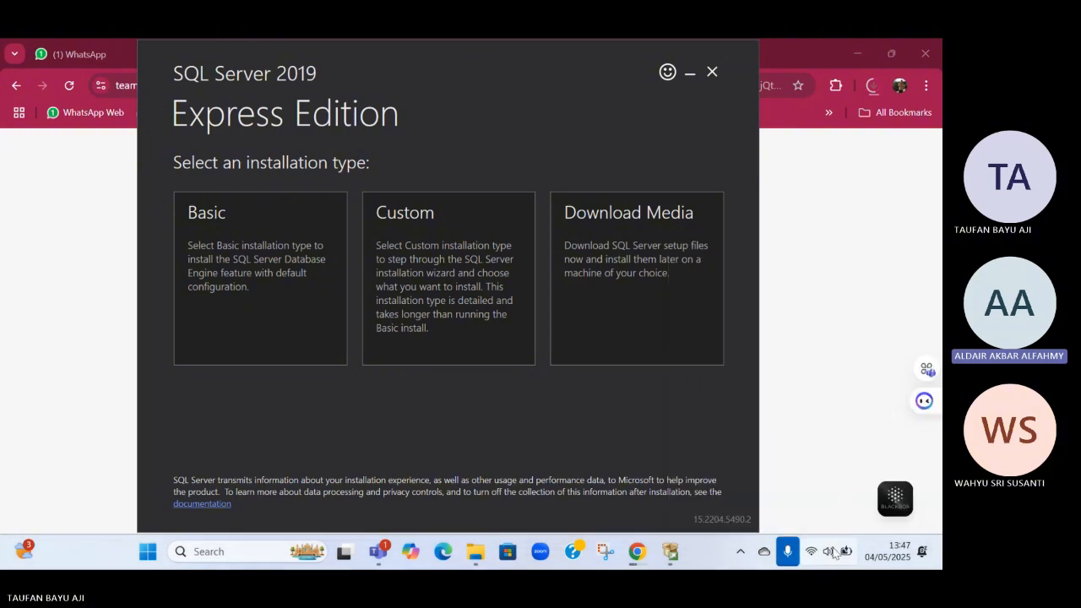
{"action": "left_click", "coordinate": [832, 550]}
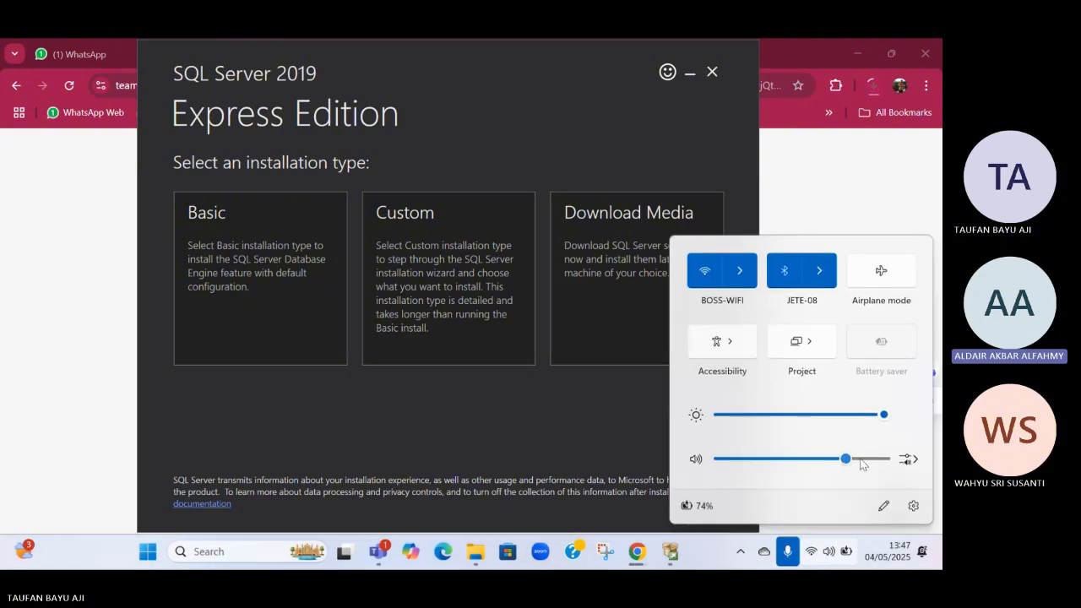
{"action": "left_click_drag", "start_coordinate": [844, 458], "coordinate": [897, 456]}
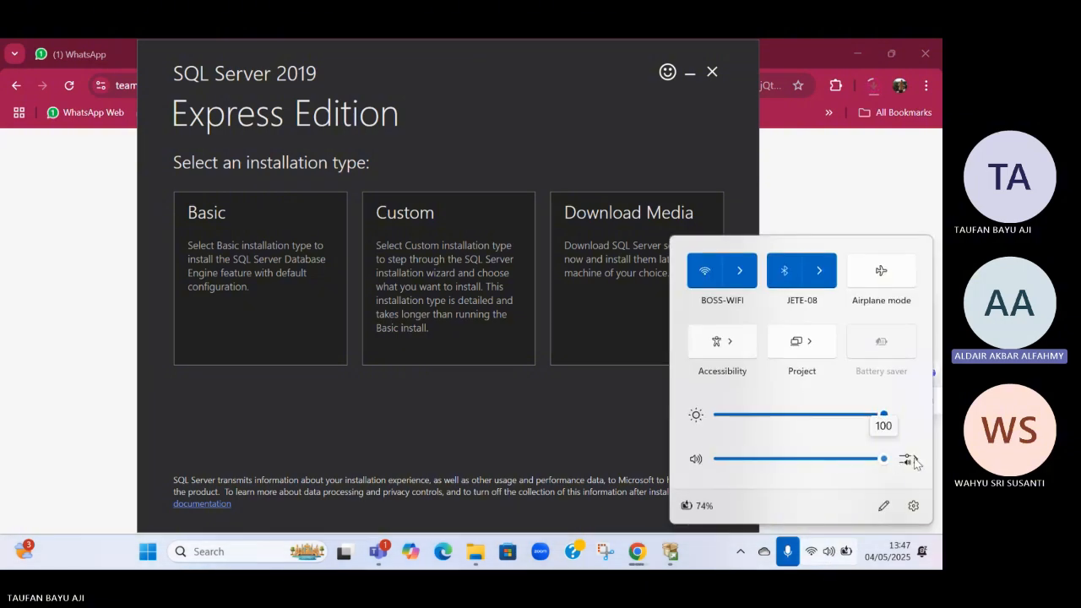
{"action": "left_click", "coordinate": [468, 387]}
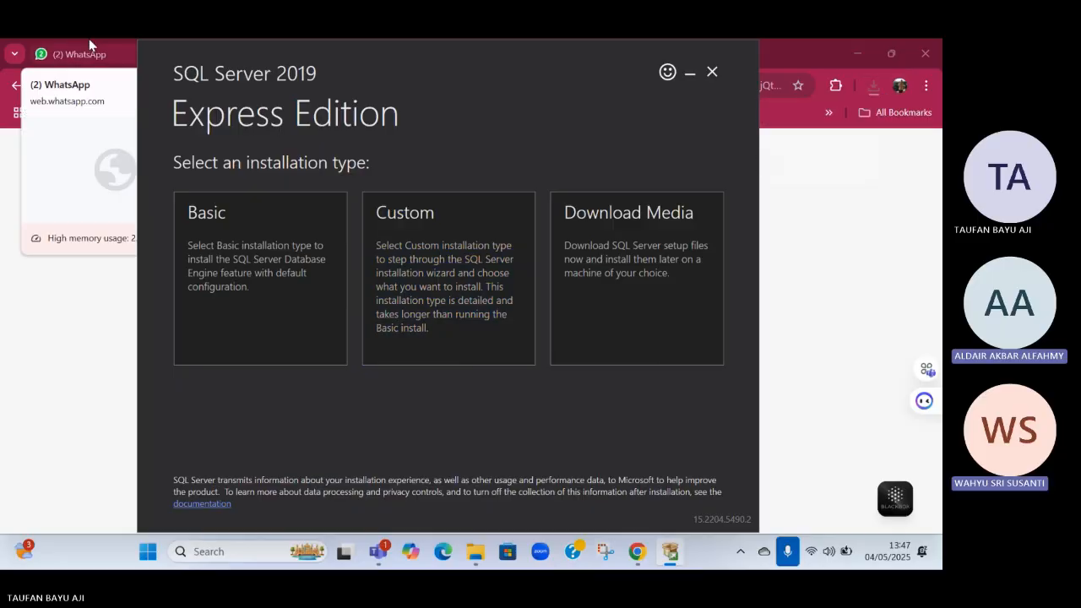
Close the WhatsApp tab in Chrome
{"action": "left_click", "coordinate": [153, 59]}
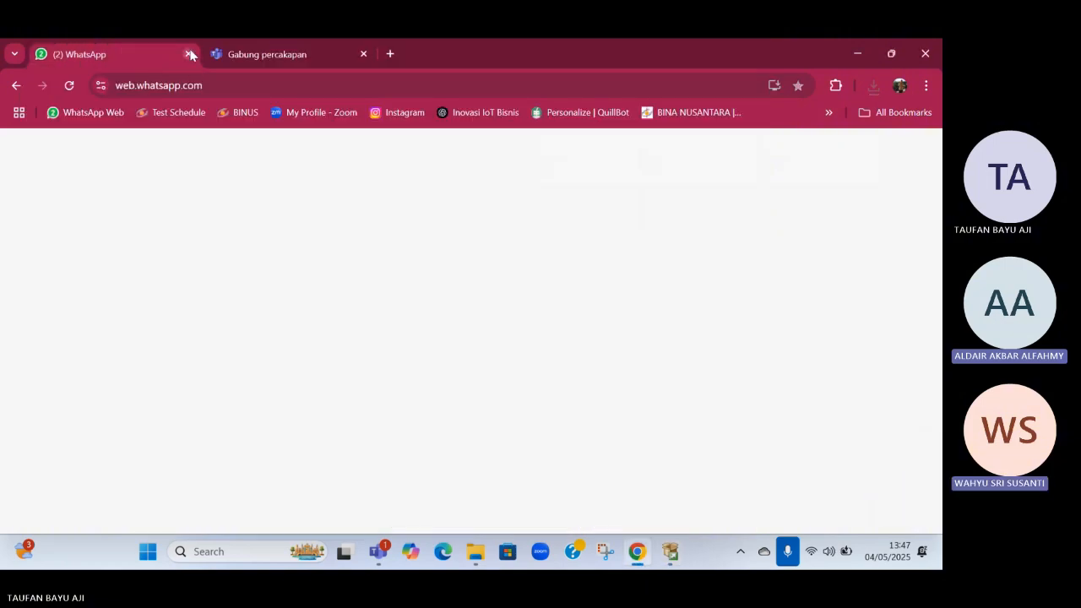
{"action": "left_click", "coordinate": [190, 55]}
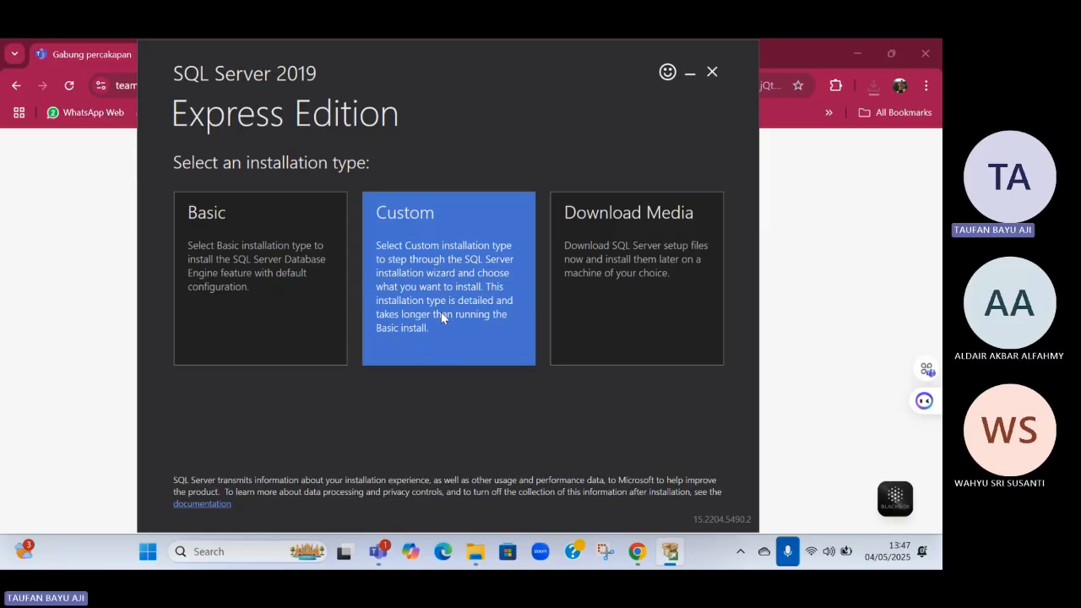
Choose the Custom installation type and start the install with C:\SQL2019 as the media location
{"action": "left_click", "coordinate": [464, 283]}
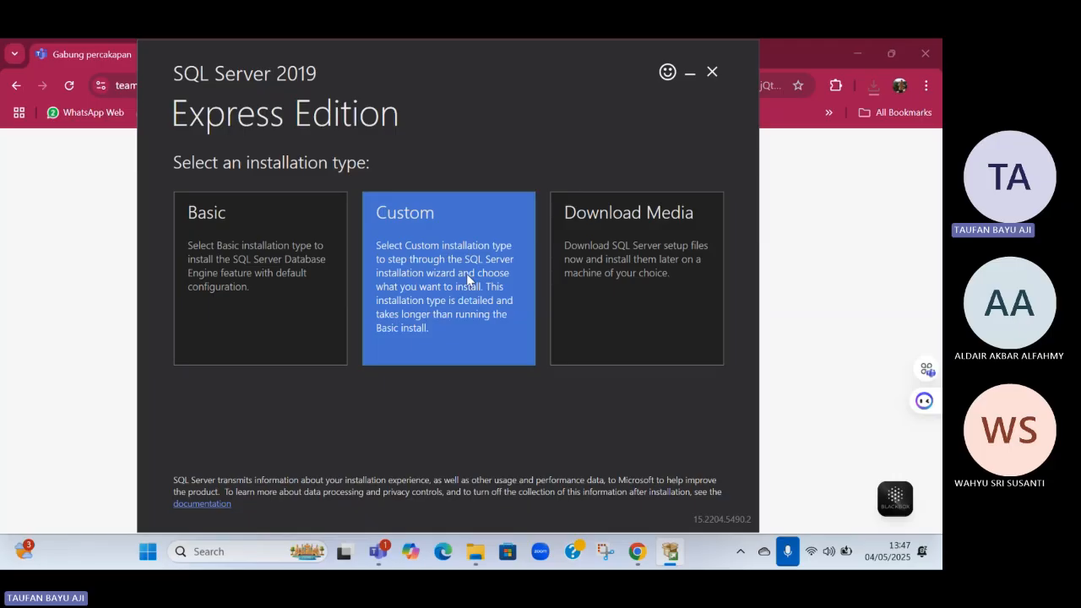
{"action": "left_click", "coordinate": [442, 321]}
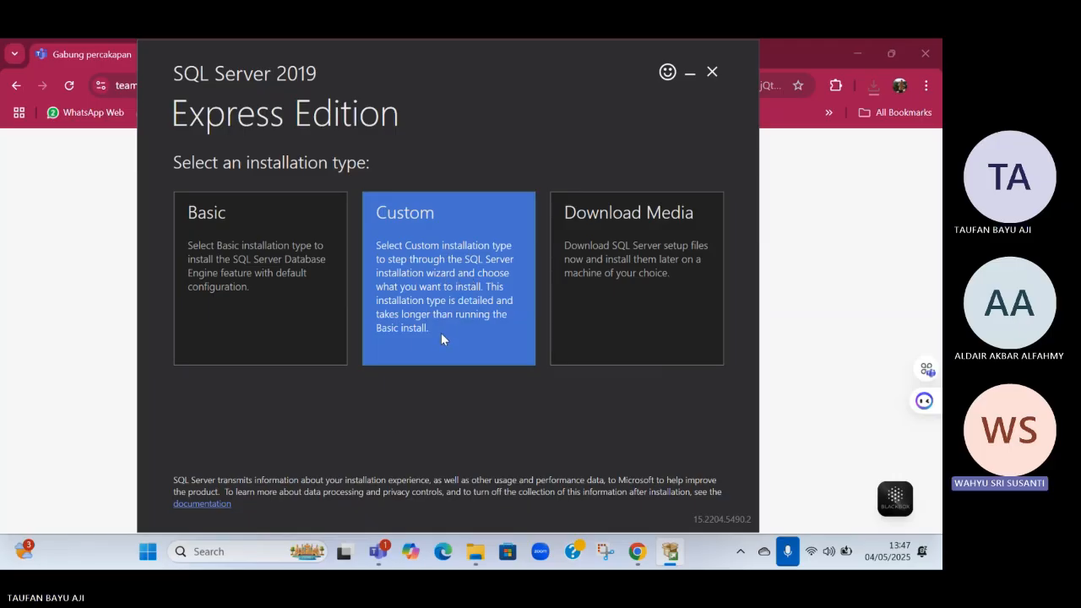
{"action": "left_click", "coordinate": [442, 338]}
{"action": "left_click", "coordinate": [391, 337]}
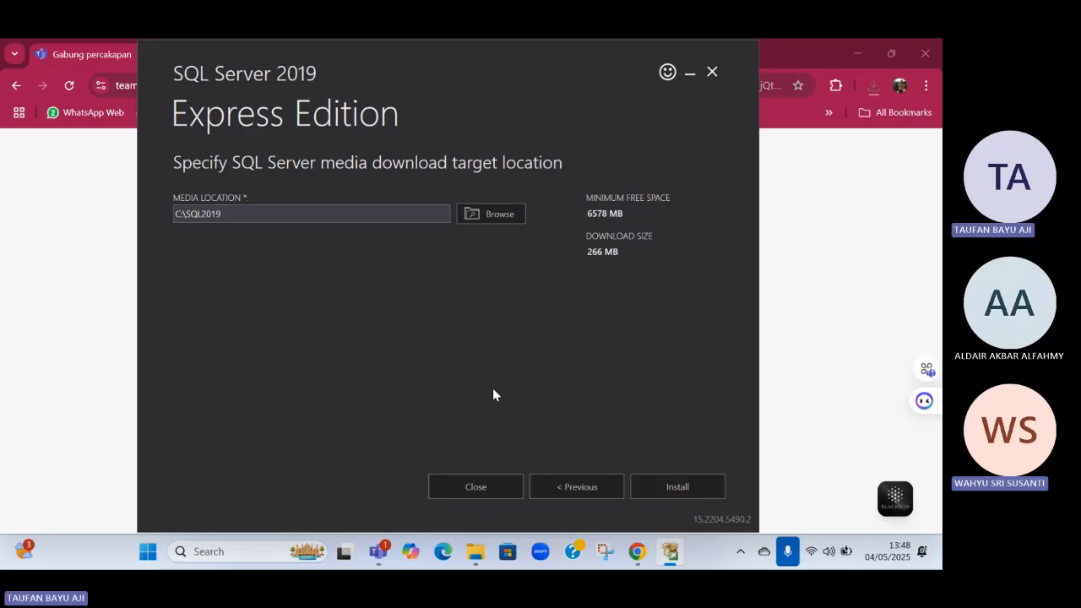
{"action": "left_click", "coordinate": [664, 493]}
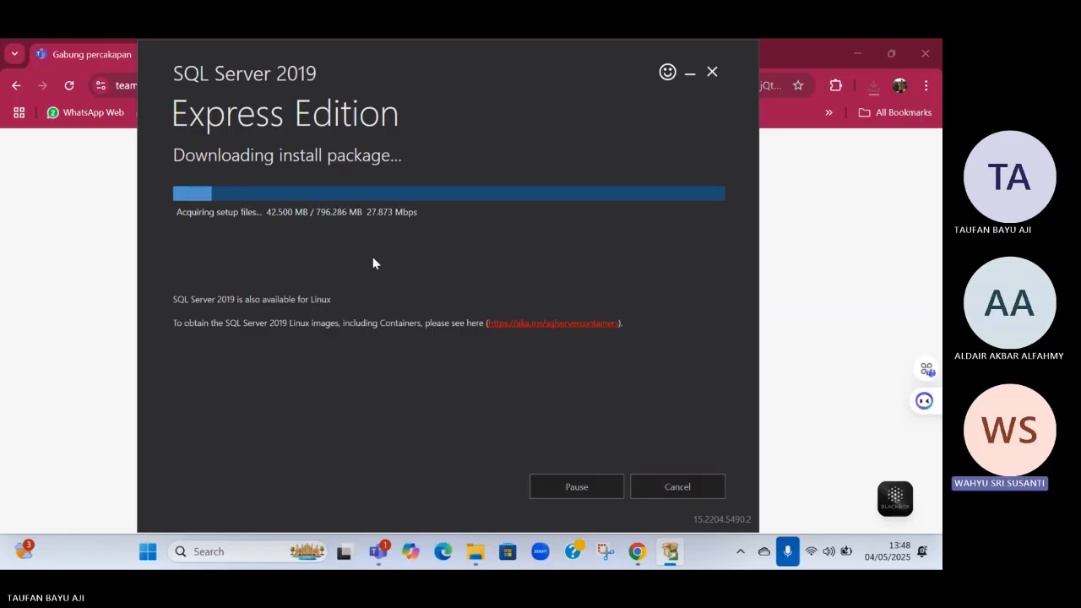
Open WhatsApp Web in a new Chrome tab and return to the SQL Server 2019 installer
{"action": "mouse_move", "coordinate": [475, 549]}
{"action": "mouse_move", "coordinate": [474, 477]}
{"action": "left_click", "coordinate": [638, 552]}
{"action": "left_click", "coordinate": [209, 54]}
{"action": "left_click", "coordinate": [88, 113]}
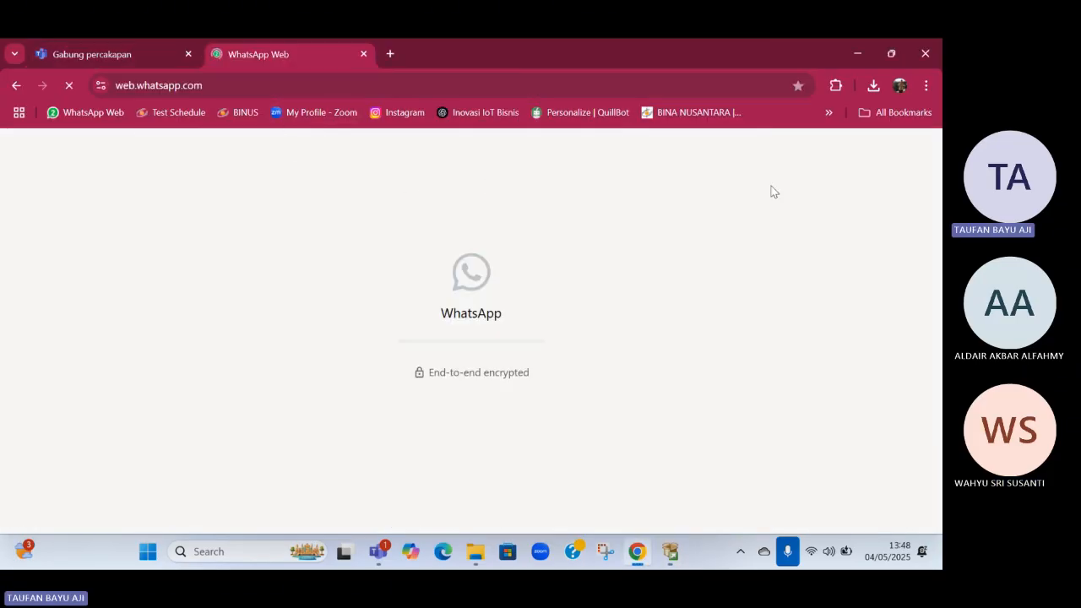
{"action": "left_click", "coordinate": [671, 551]}
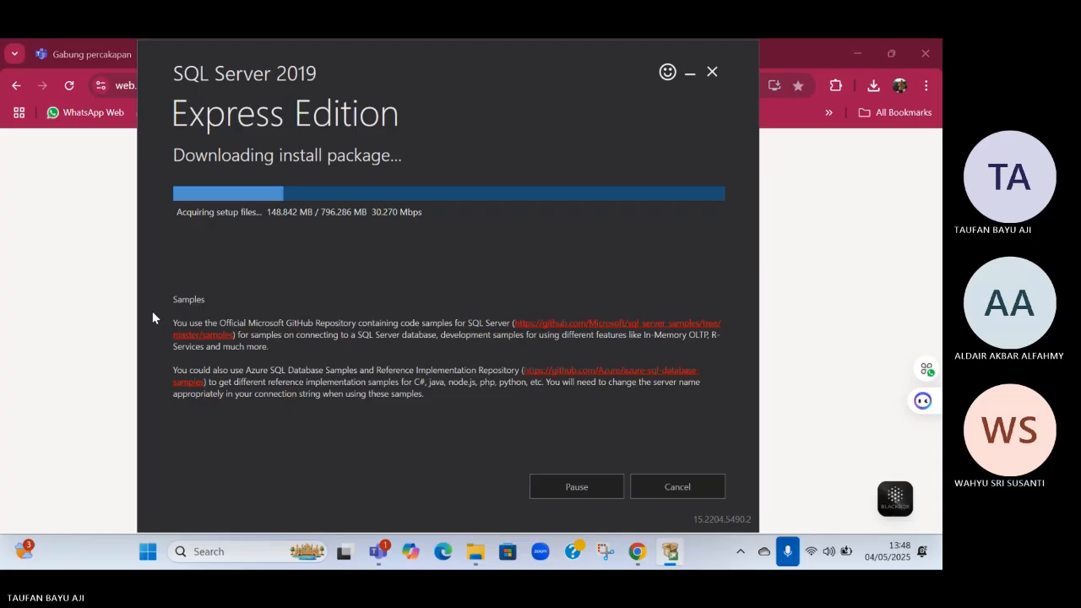
{"action": "left_click", "coordinate": [379, 552]}
{"action": "mouse_move", "coordinate": [671, 551]}
{"action": "left_click", "coordinate": [659, 488]}
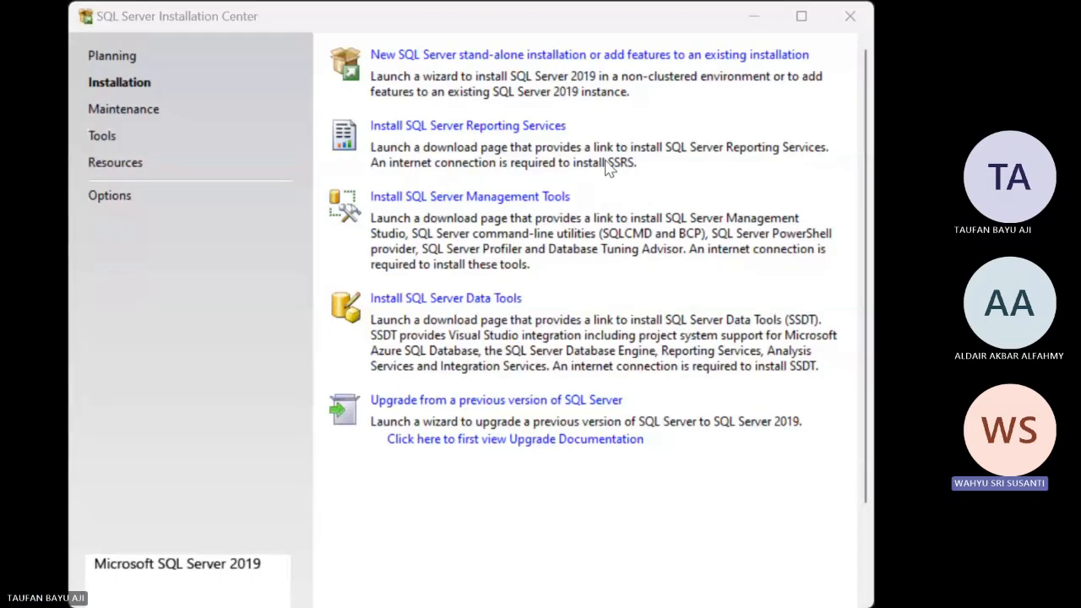
Start a new SQL Server stand-alone installation and bring up its setup wizard
{"action": "left_click", "coordinate": [466, 56]}
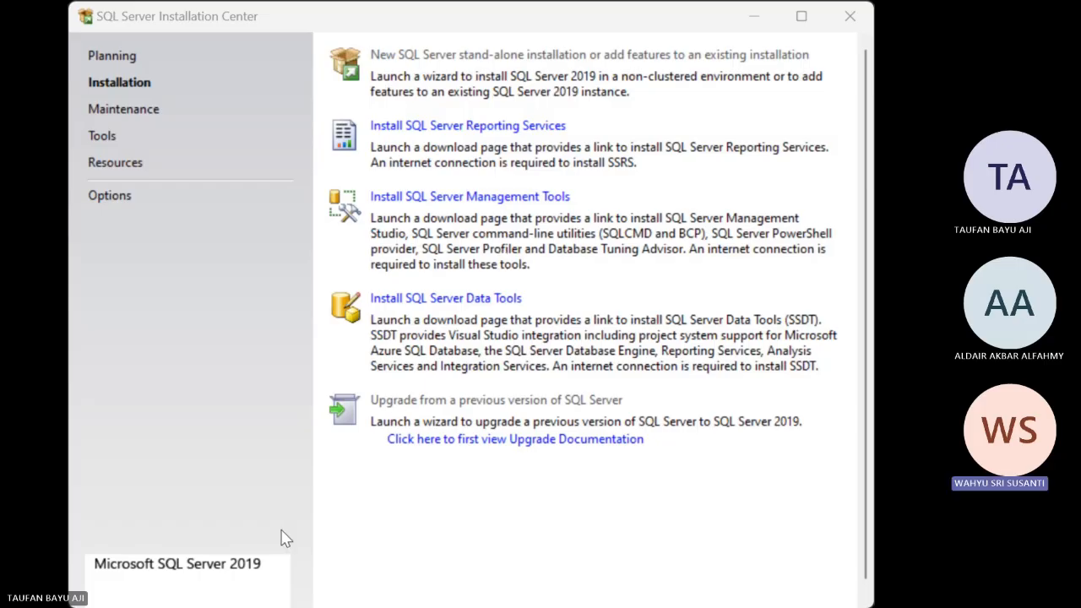
{"action": "left_click", "coordinate": [633, 12]}
{"action": "key", "text": "alt+Tab"}
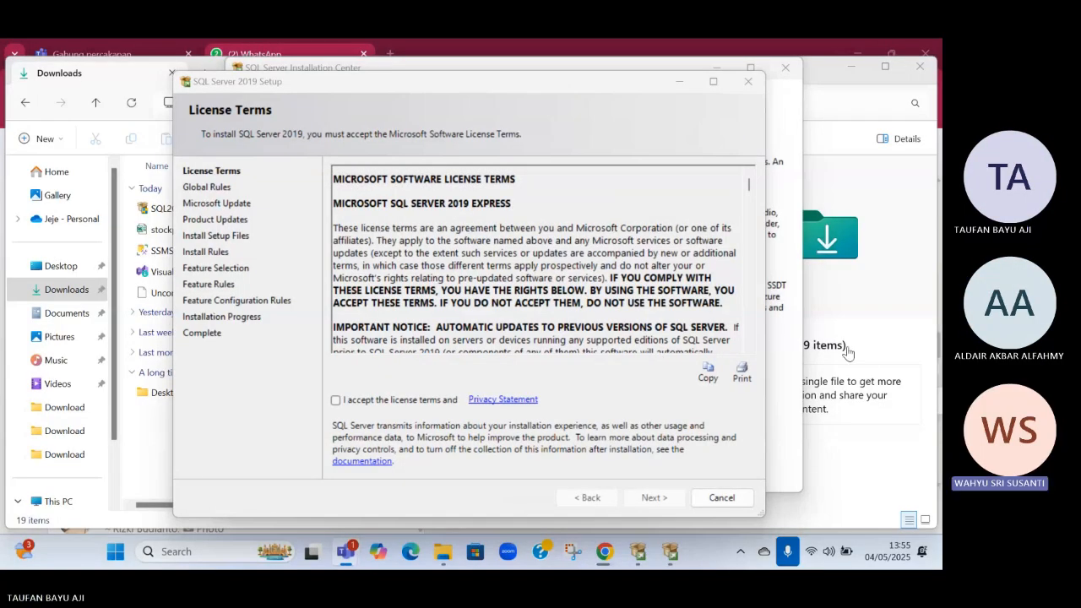
Accept the license terms, continue with Microsoft Update checking enabled, and maximize the setup window
{"action": "left_click", "coordinate": [336, 401]}
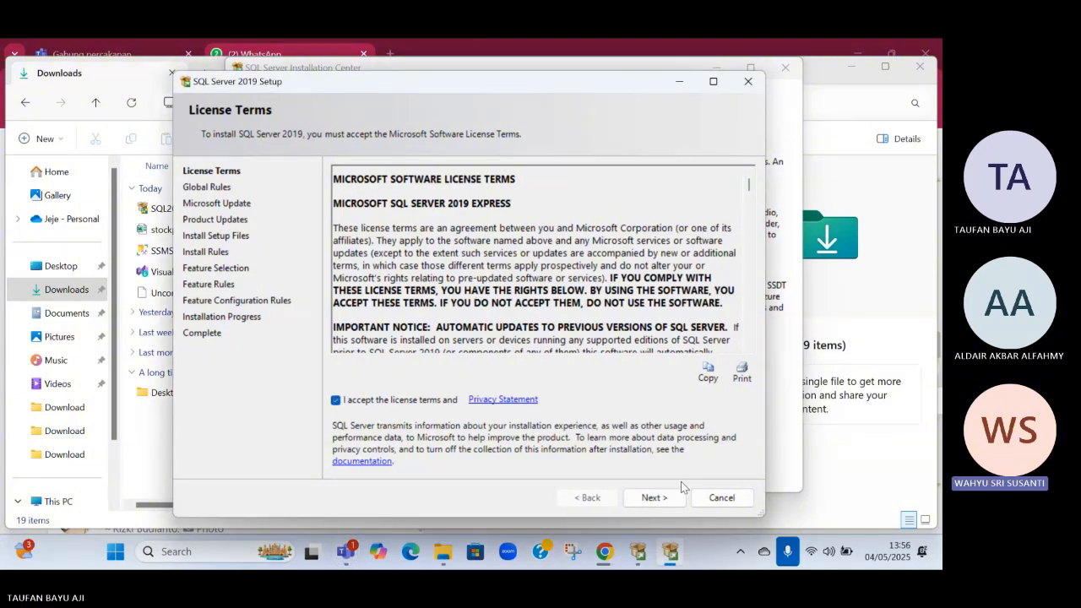
{"action": "left_click", "coordinate": [652, 497]}
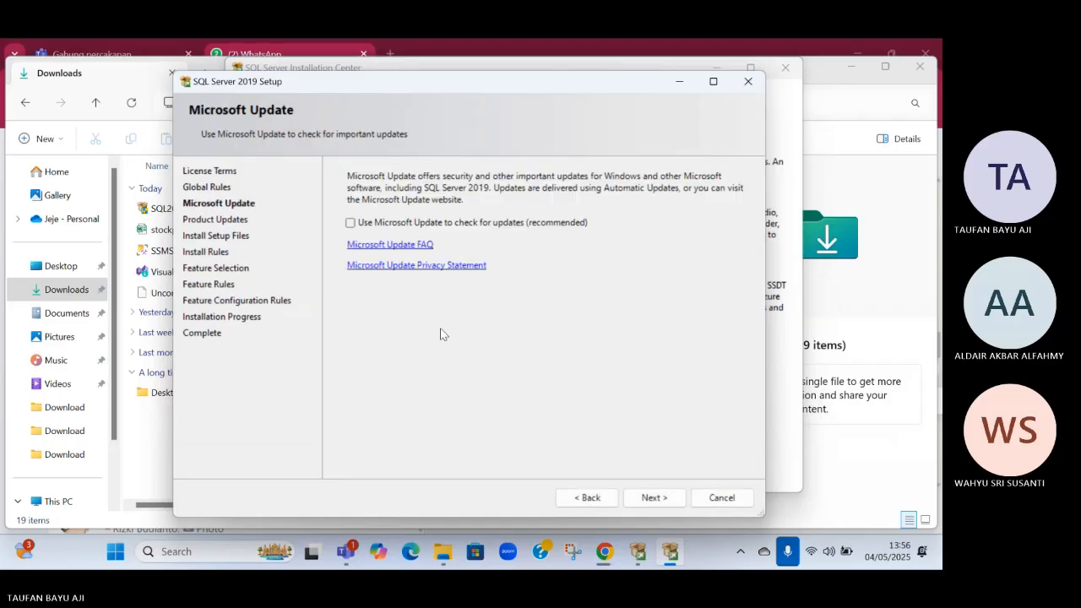
{"action": "left_click", "coordinate": [666, 502]}
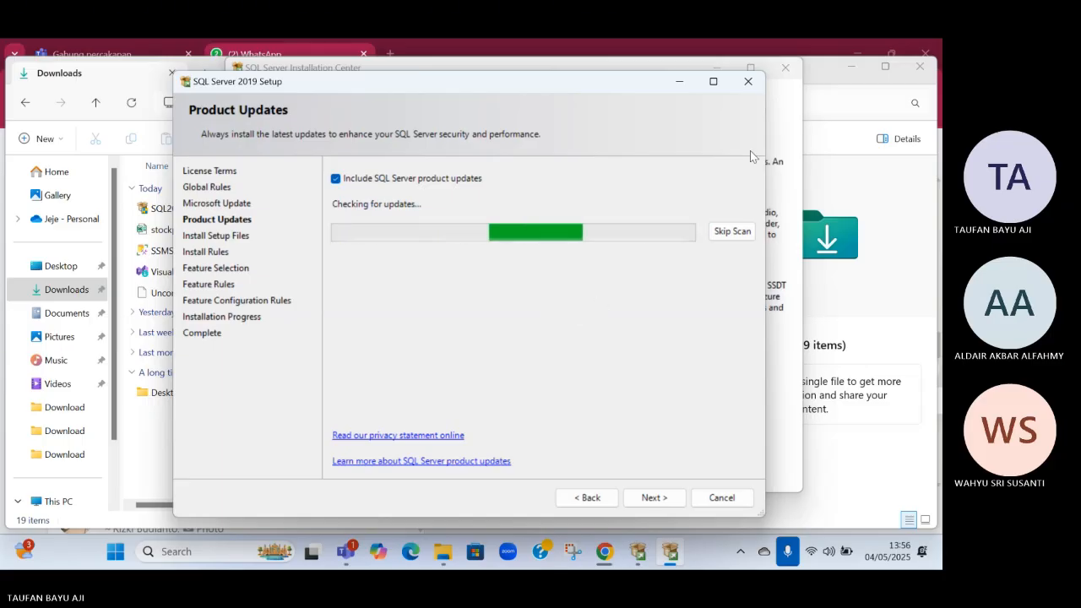
{"action": "left_click", "coordinate": [713, 81]}
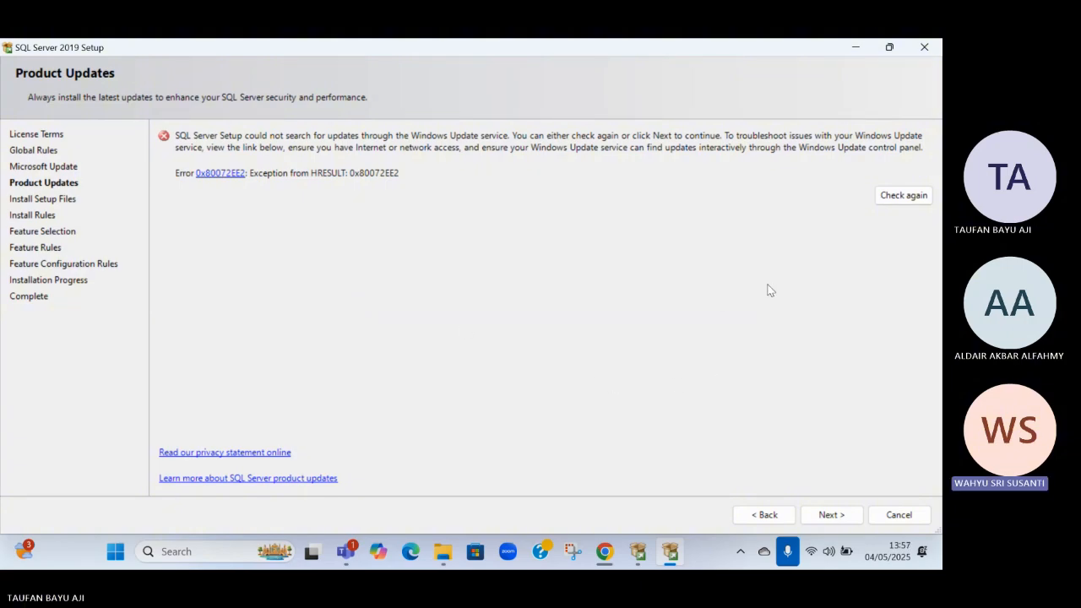
Return to the Microsoft Update page, disable checking for updates, and continue past Product Updates
{"action": "left_click", "coordinate": [764, 514]}
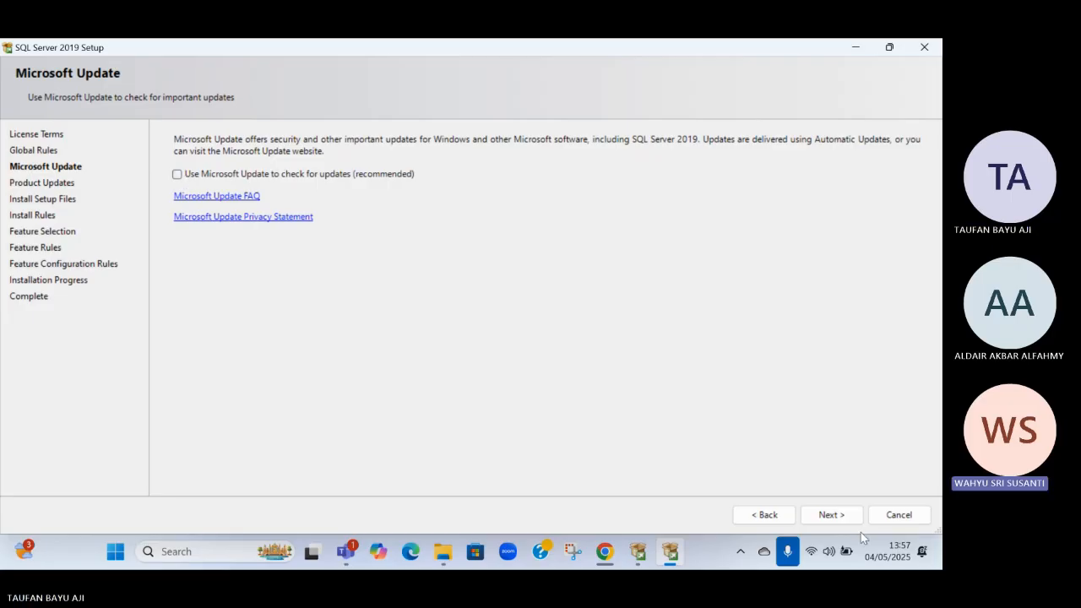
{"action": "left_click", "coordinate": [831, 517]}
{"action": "left_click", "coordinate": [831, 518]}
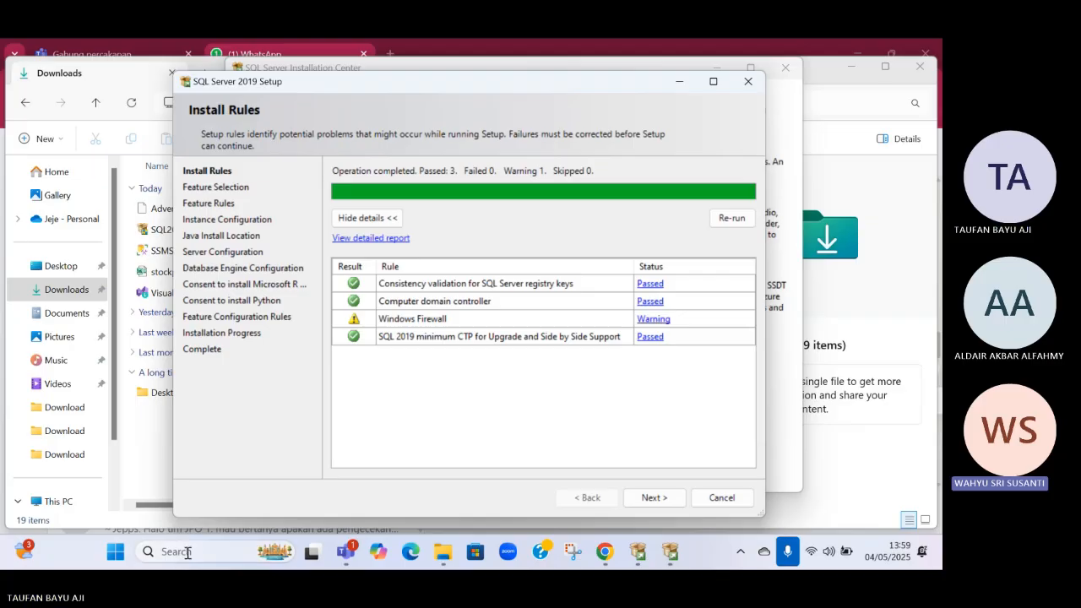
Search Windows for "firewall" and open the Firewall & network protection settings
{"action": "left_click", "coordinate": [114, 554]}
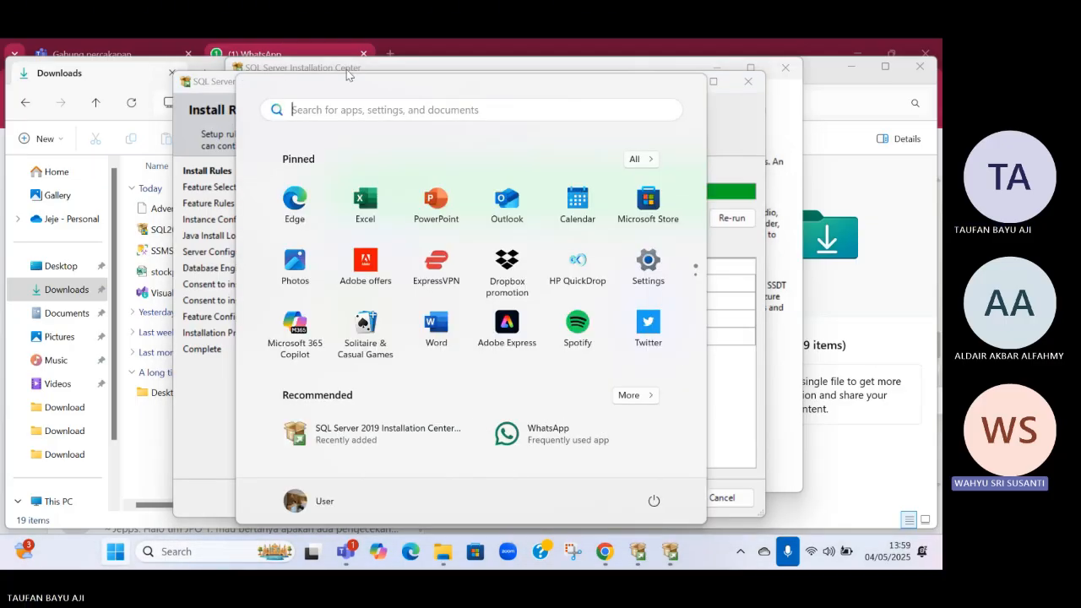
{"action": "type", "text": "fire"}
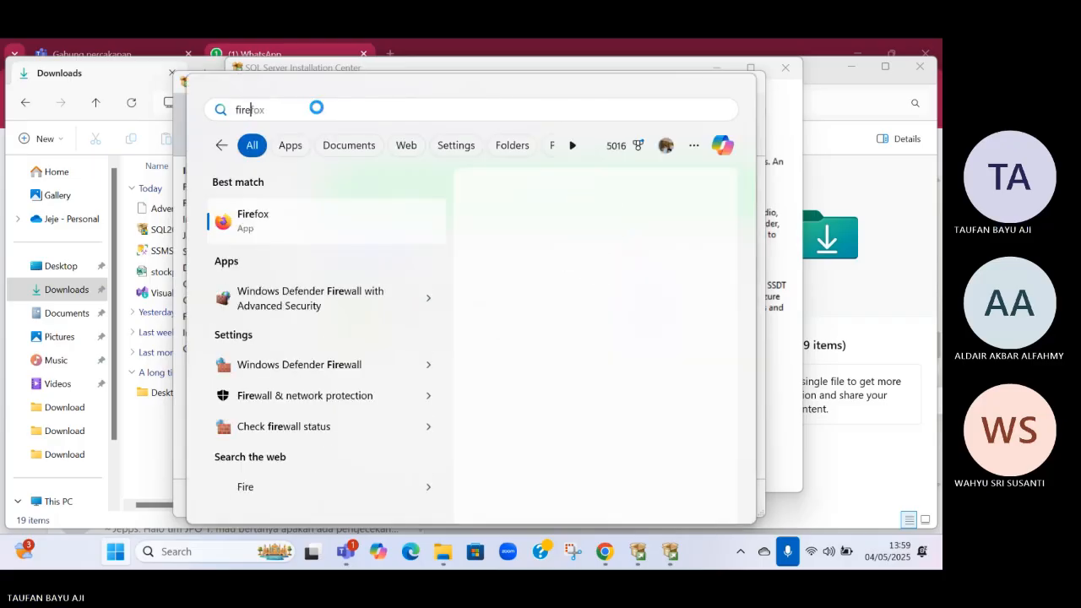
{"action": "type", "text": "wall"}
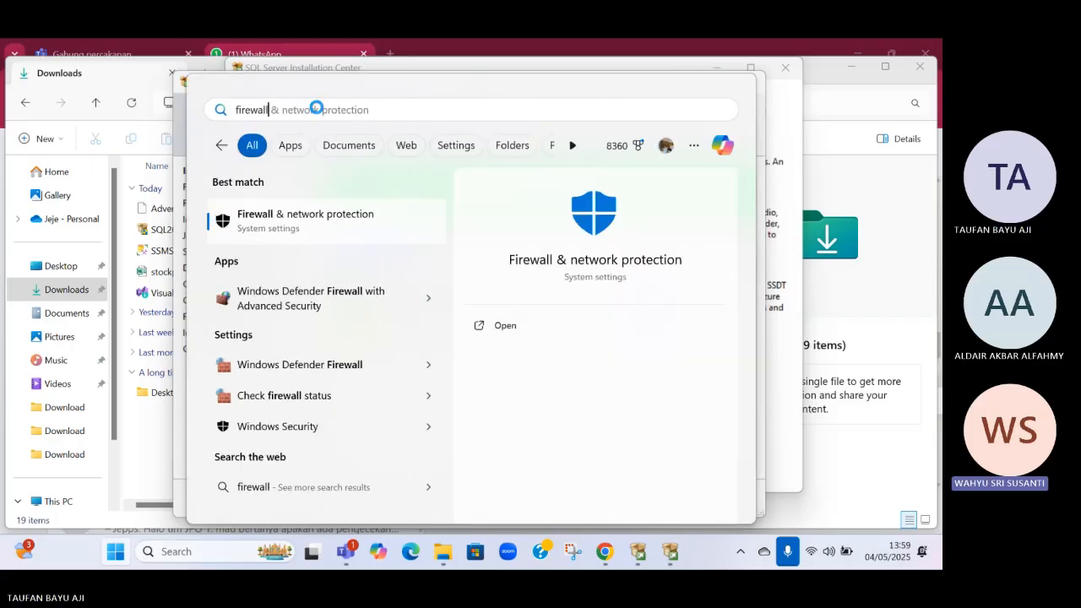
{"action": "left_click", "coordinate": [263, 223]}
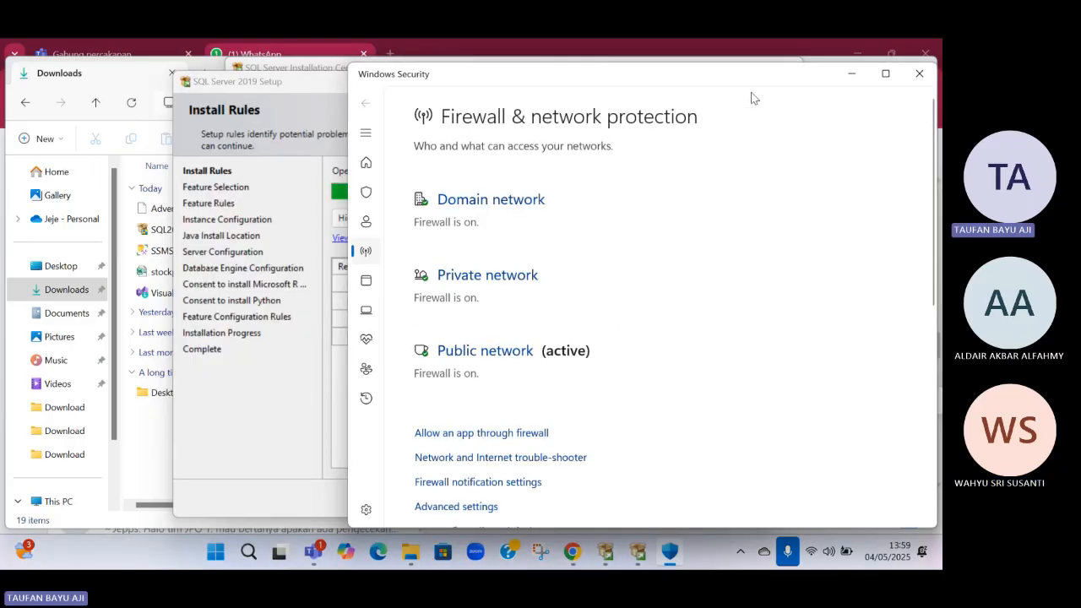
Turn off Microsoft Defender Firewall for the domain network
{"action": "scroll", "coordinate": [507, 379], "scroll_direction": "down", "scroll_amount": 4}
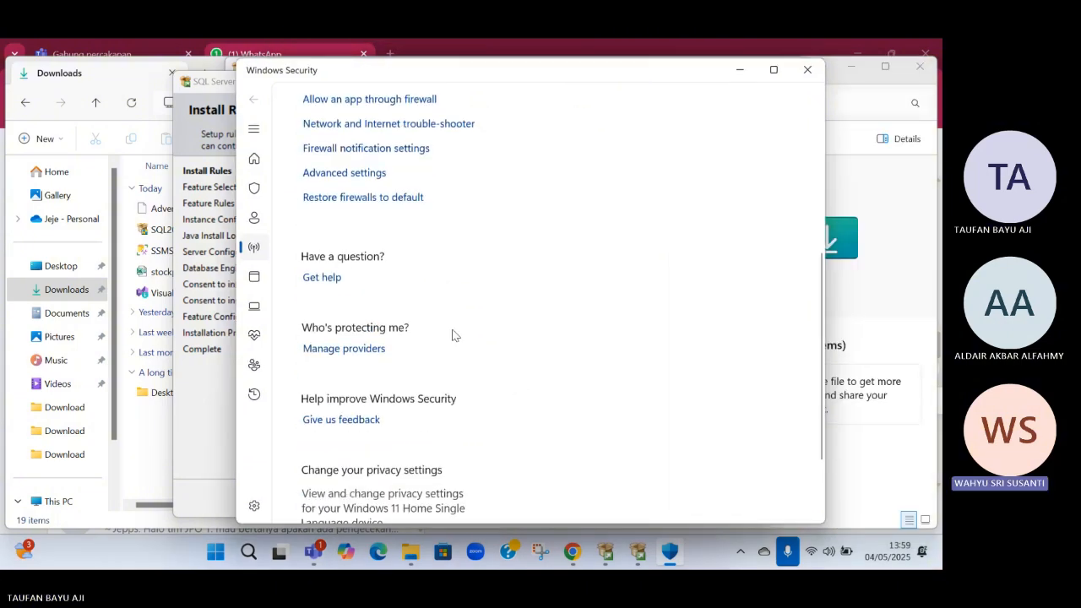
{"action": "scroll", "coordinate": [434, 287], "scroll_direction": "down", "scroll_amount": 2}
{"action": "scroll", "coordinate": [442, 300], "scroll_direction": "up", "scroll_amount": 4}
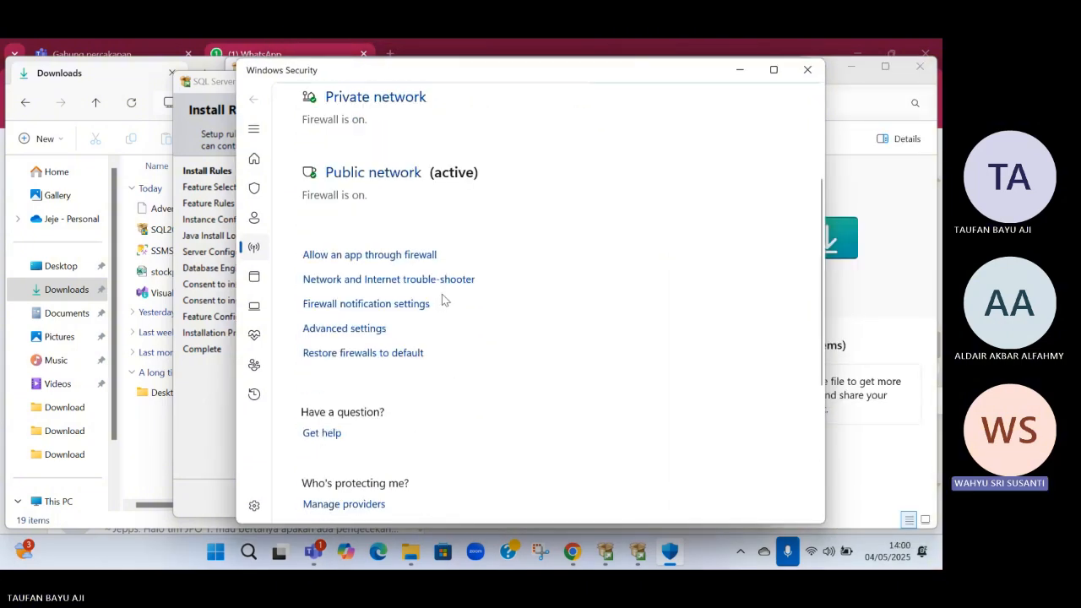
{"action": "scroll", "coordinate": [442, 294], "scroll_direction": "up", "scroll_amount": 3}
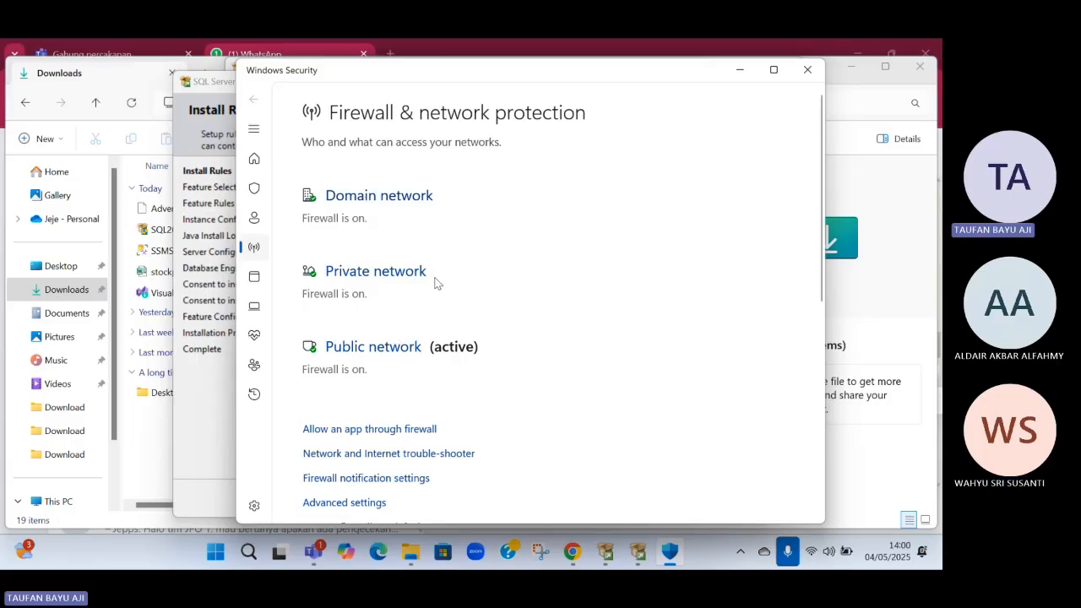
{"action": "left_click", "coordinate": [390, 208]}
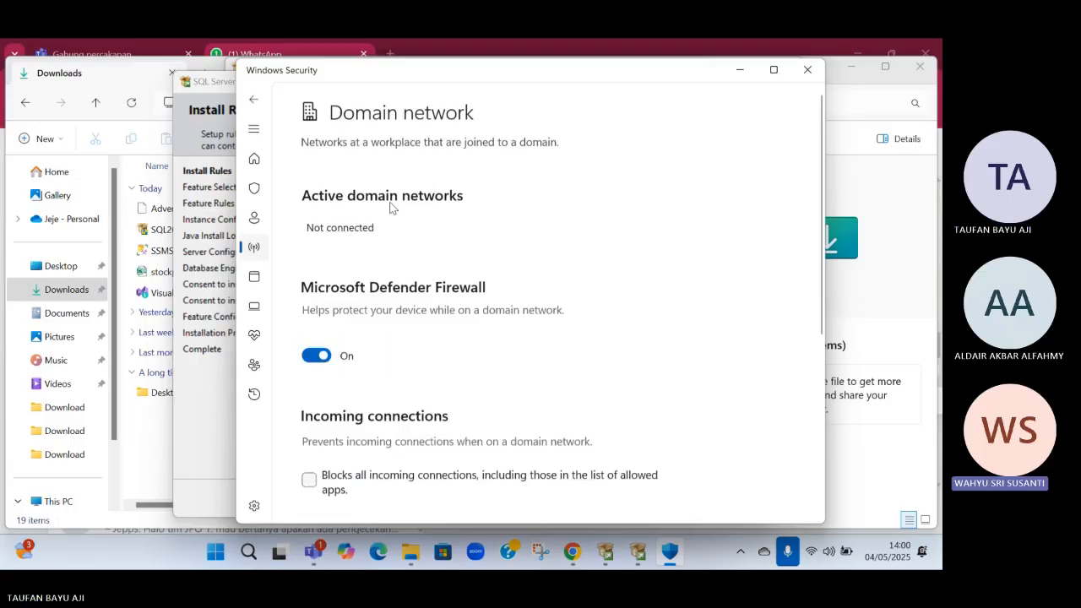
{"action": "left_click", "coordinate": [316, 355]}
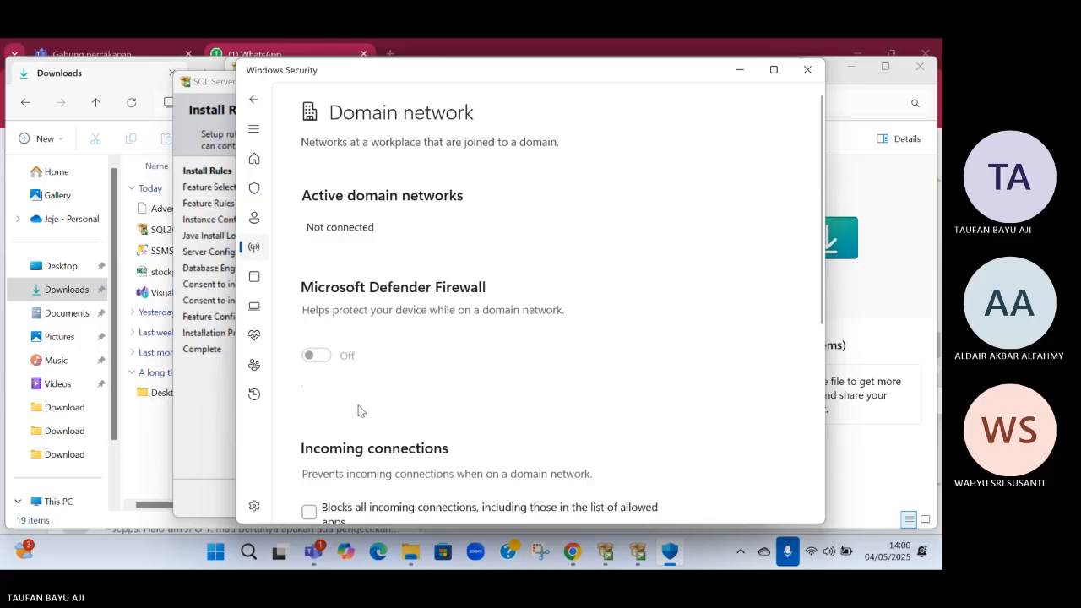
Close the domain network settings and reopen Firewall & network protection through a Windows search
{"action": "left_click", "coordinate": [807, 69]}
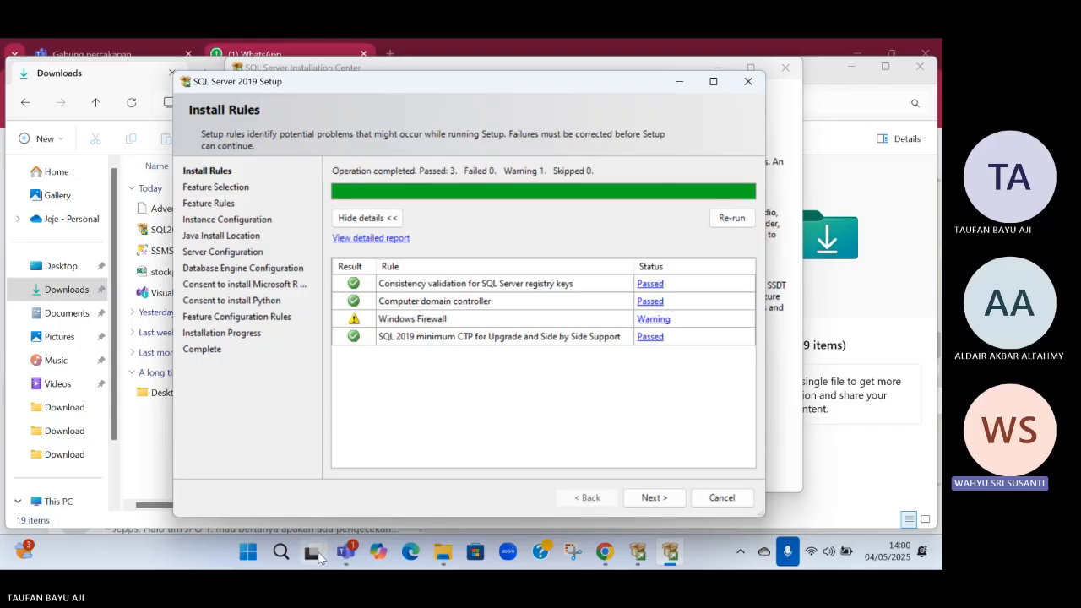
{"action": "left_click", "coordinate": [244, 562]}
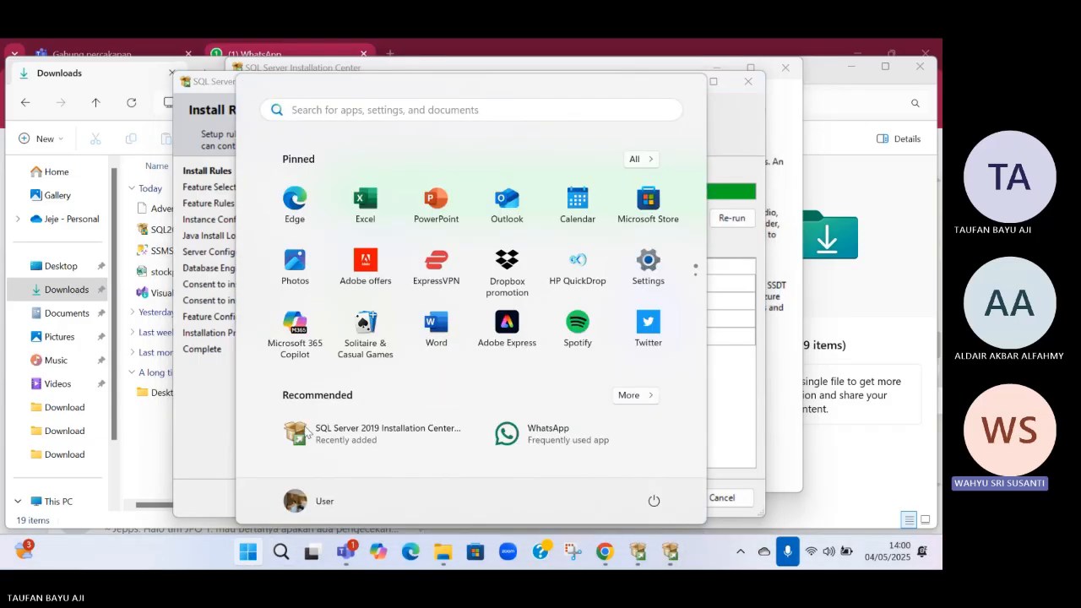
{"action": "type", "text": "firewal"}
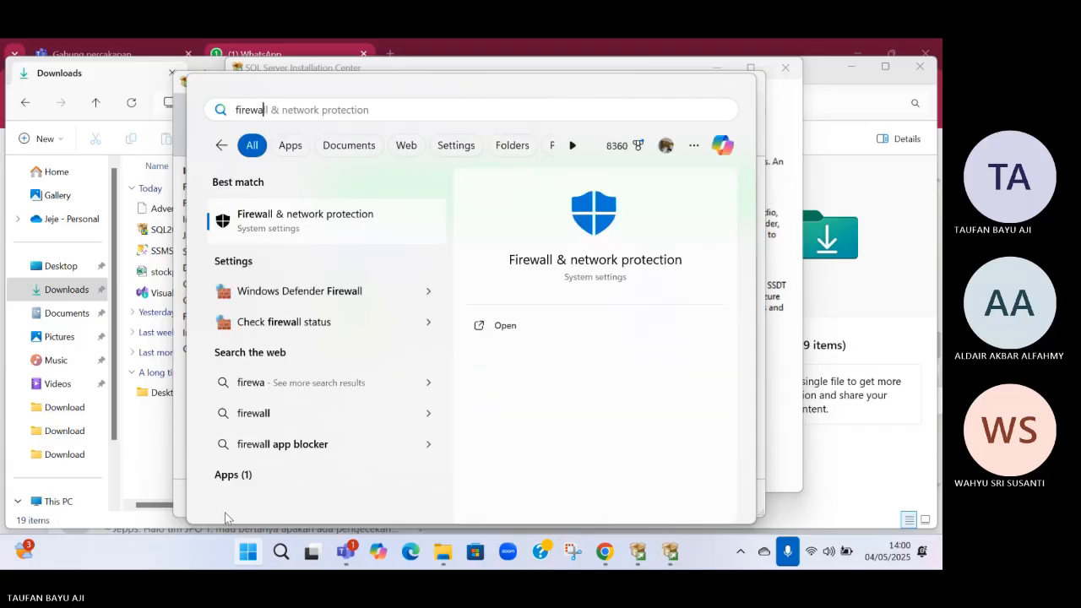
{"action": "left_click", "coordinate": [263, 237]}
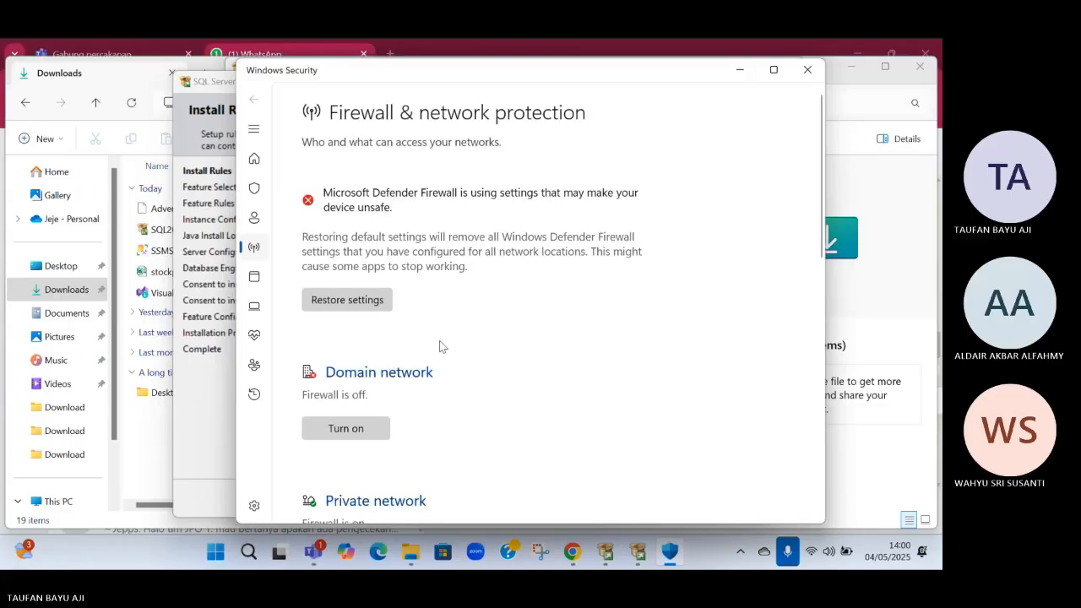
Turn off Microsoft Defender Firewall for the private network and re-run the install rules check
{"action": "scroll", "coordinate": [430, 359], "scroll_direction": "down", "scroll_amount": 5}
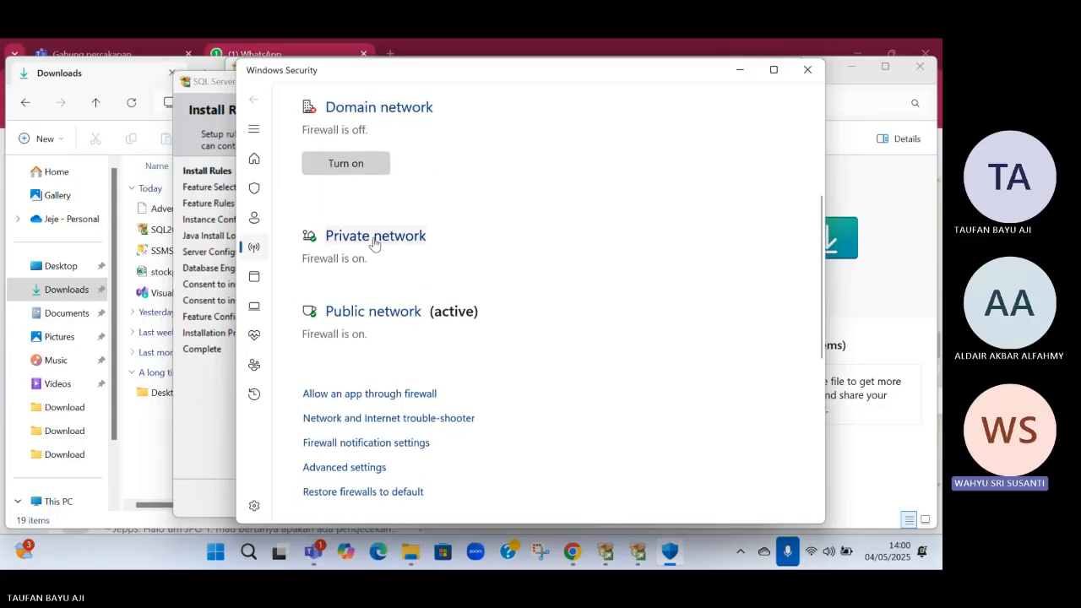
{"action": "left_click", "coordinate": [374, 238]}
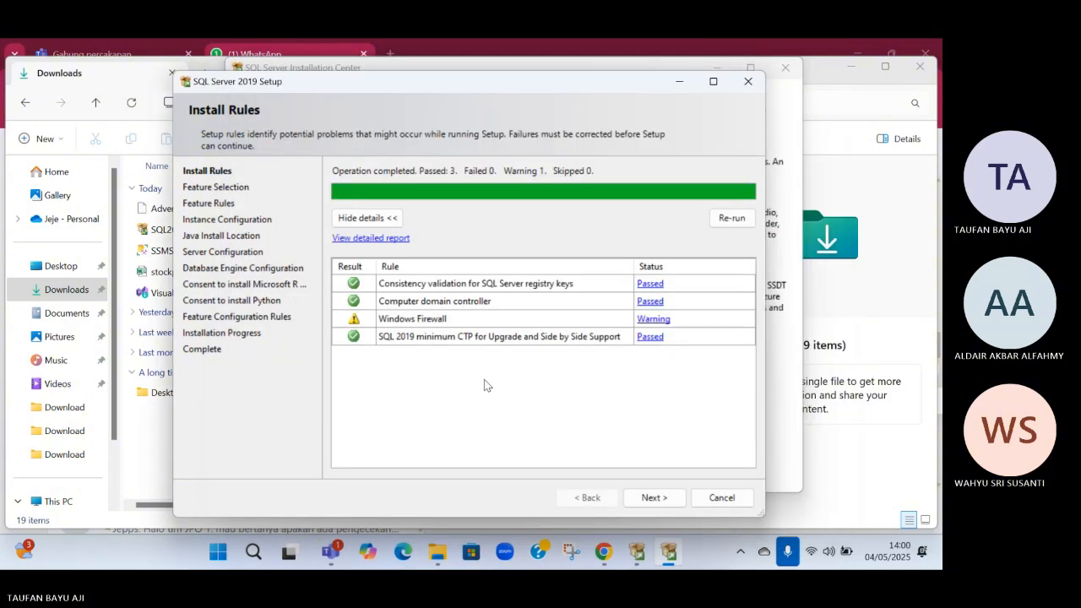
{"action": "left_click", "coordinate": [728, 217]}
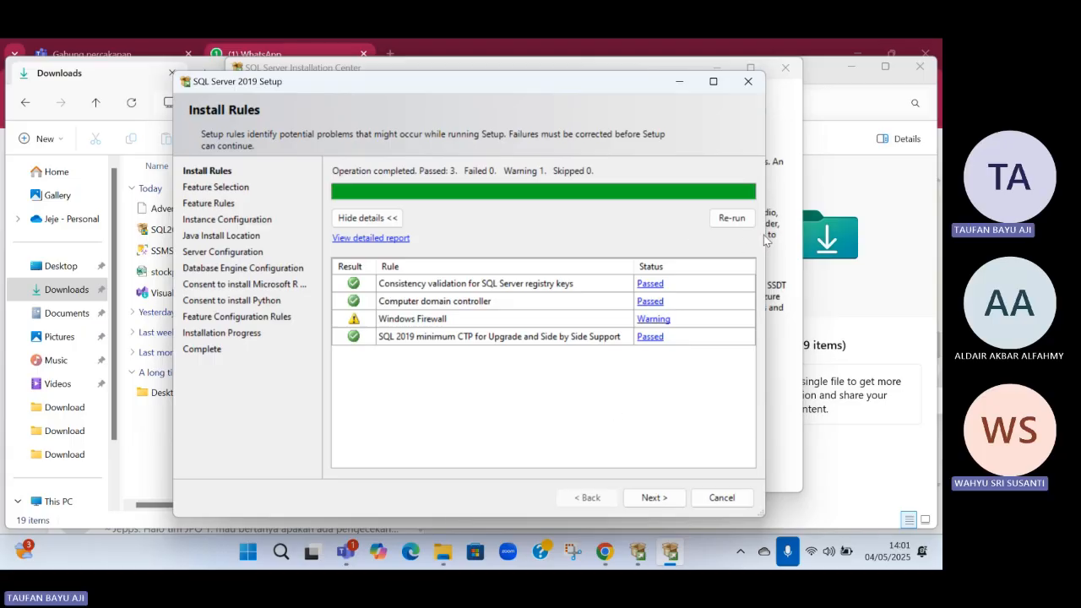
Search Windows for "fire" and open the Firewall & network protection settings
{"action": "left_click", "coordinate": [280, 552]}
{"action": "type", "text": "fire"}
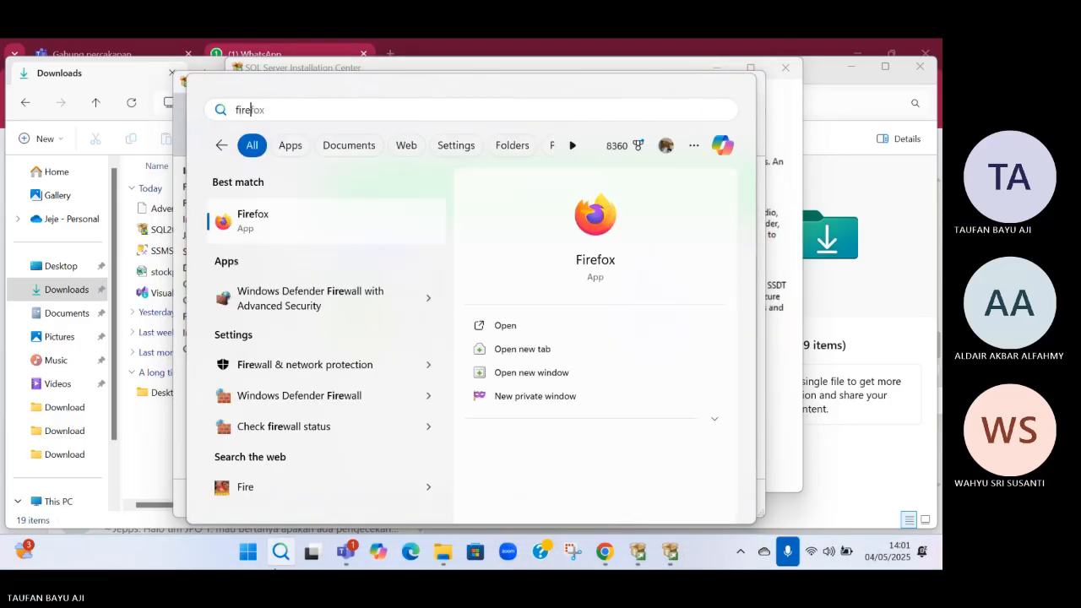
{"action": "left_click", "coordinate": [278, 364]}
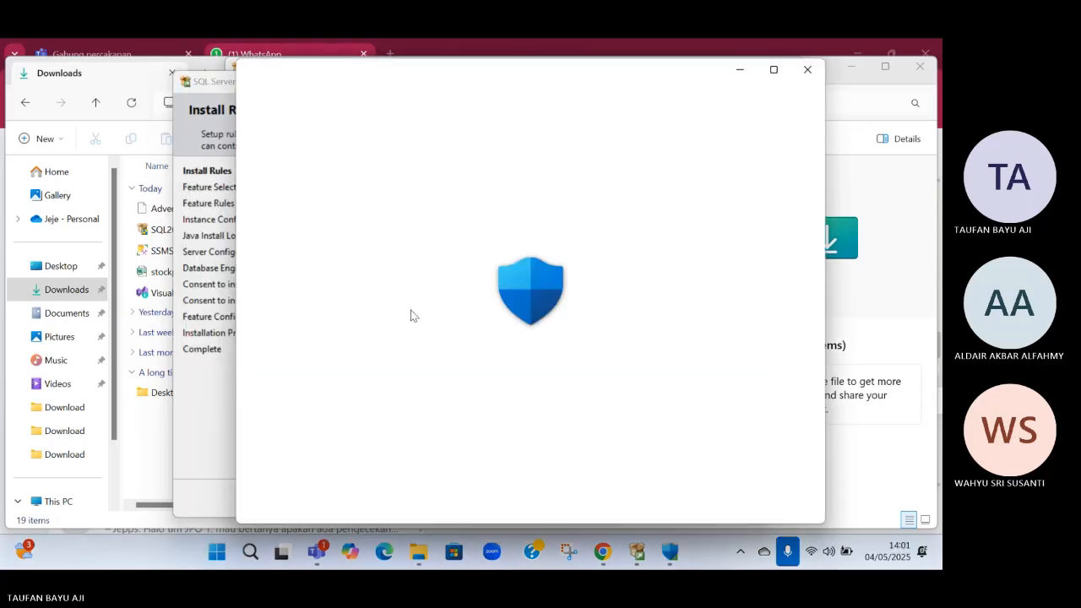
Turn off Microsoft Defender Firewall for the public network and close Windows Security
{"action": "scroll", "coordinate": [431, 346], "scroll_direction": "down", "scroll_amount": 3}
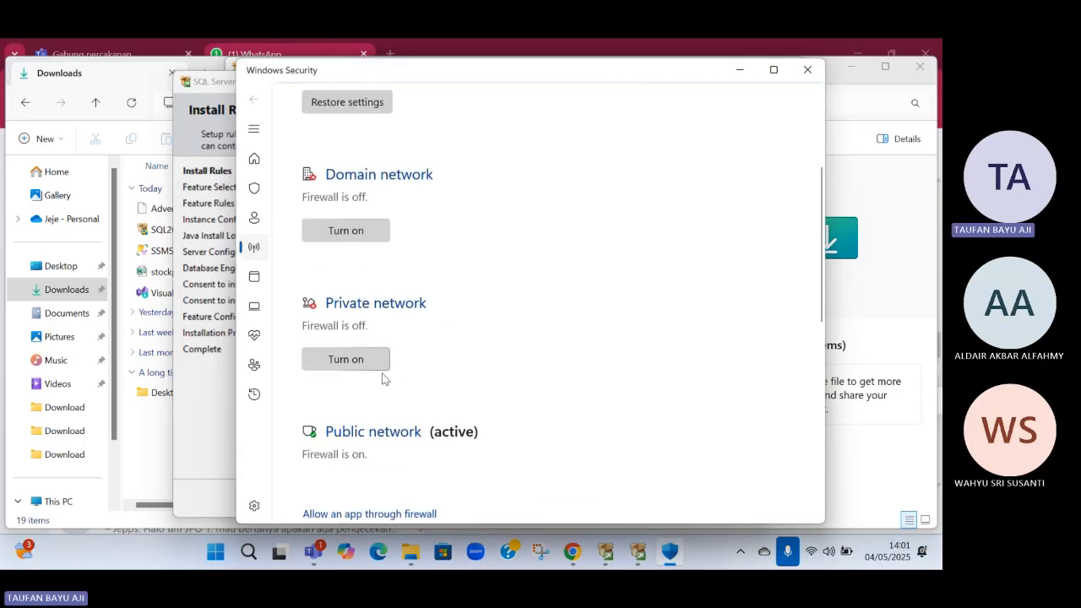
{"action": "scroll", "coordinate": [382, 377], "scroll_direction": "down", "scroll_amount": 1}
{"action": "left_click", "coordinate": [342, 365]}
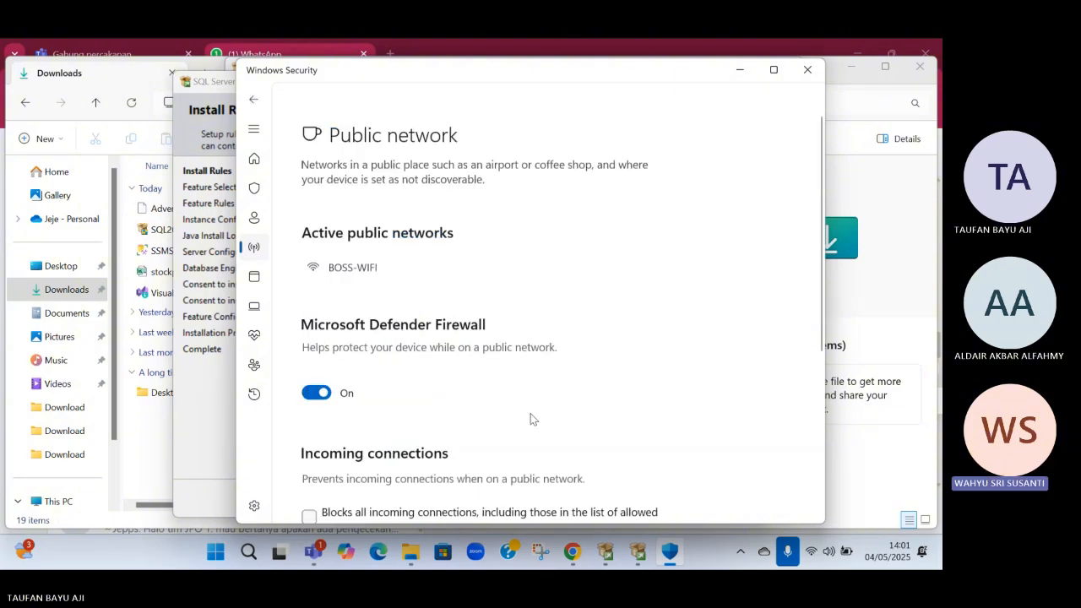
{"action": "scroll", "coordinate": [532, 419], "scroll_direction": "down", "scroll_amount": 1}
{"action": "left_click", "coordinate": [319, 372]}
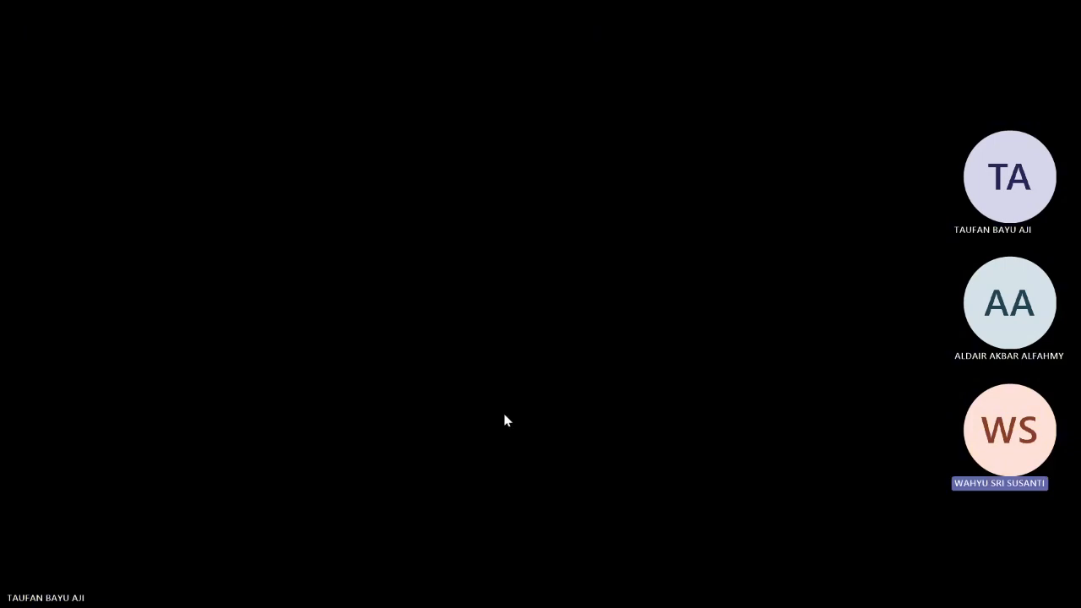
{"action": "left_click", "coordinate": [504, 415]}
{"action": "scroll", "coordinate": [509, 413], "scroll_direction": "down", "scroll_amount": 4}
{"action": "scroll", "coordinate": [516, 395], "scroll_direction": "up", "scroll_amount": 3}
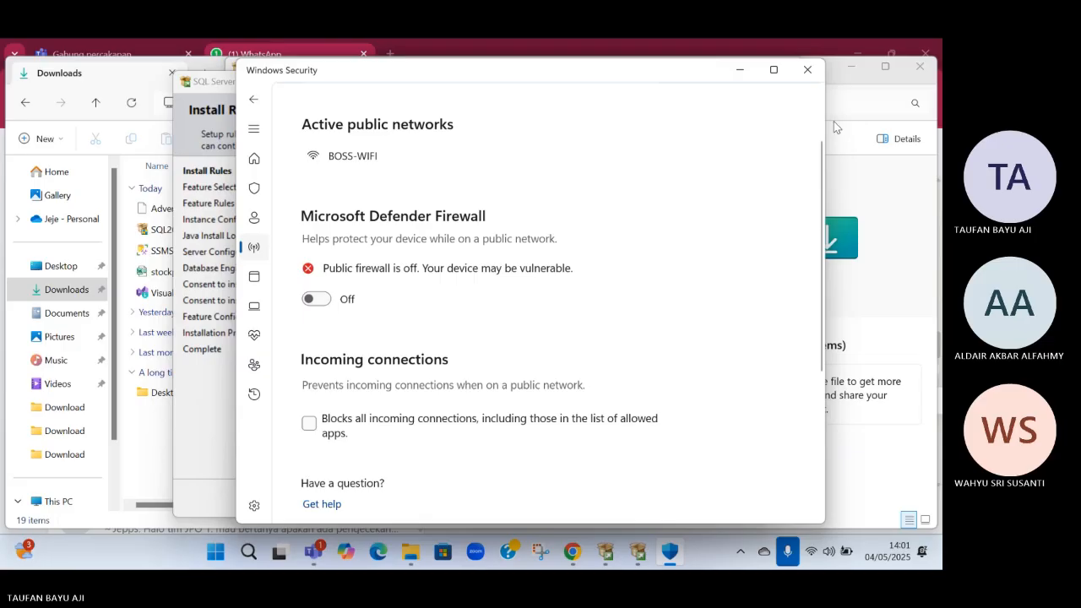
{"action": "left_click", "coordinate": [804, 74]}
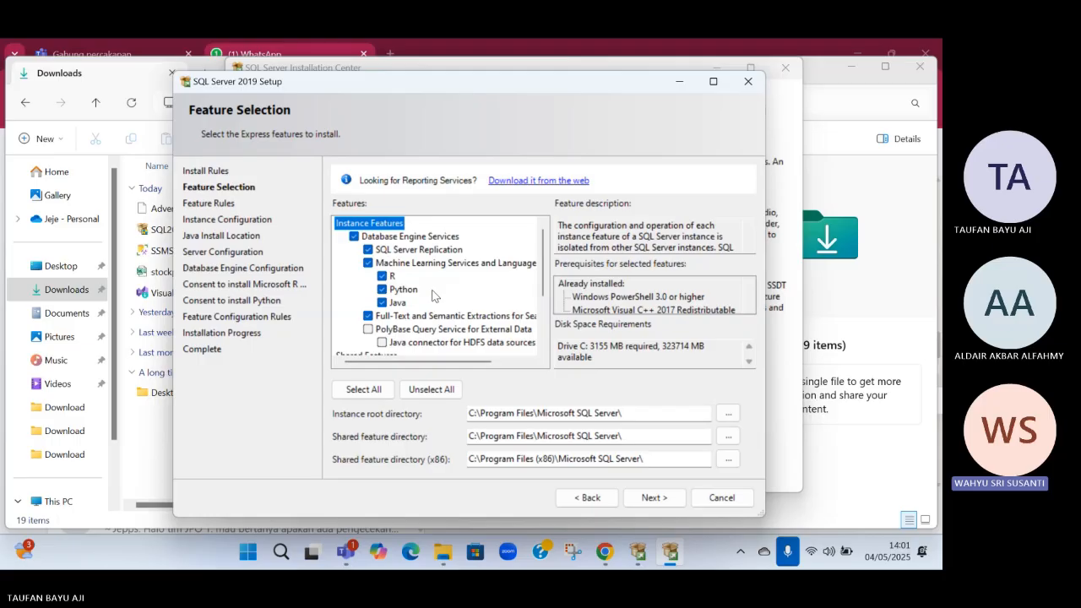
Review the instance and shared features, keep the preselected ones, and continue to Instance Configuration
{"action": "scroll", "coordinate": [434, 296], "scroll_direction": "down", "scroll_amount": 3}
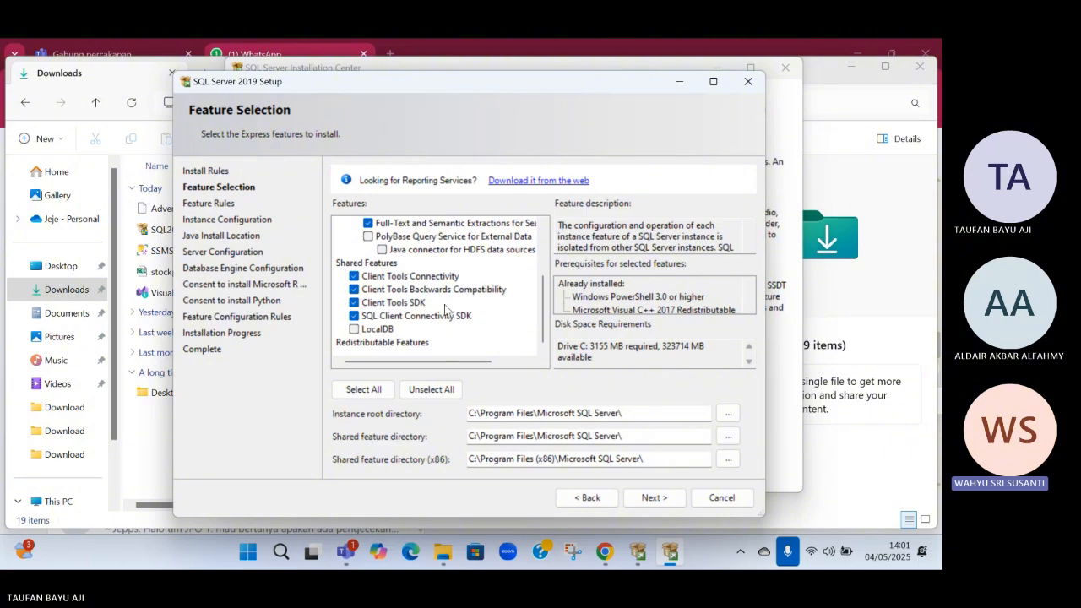
{"action": "scroll", "coordinate": [445, 309], "scroll_direction": "up", "scroll_amount": 3}
{"action": "scroll", "coordinate": [448, 311], "scroll_direction": "down", "scroll_amount": 3}
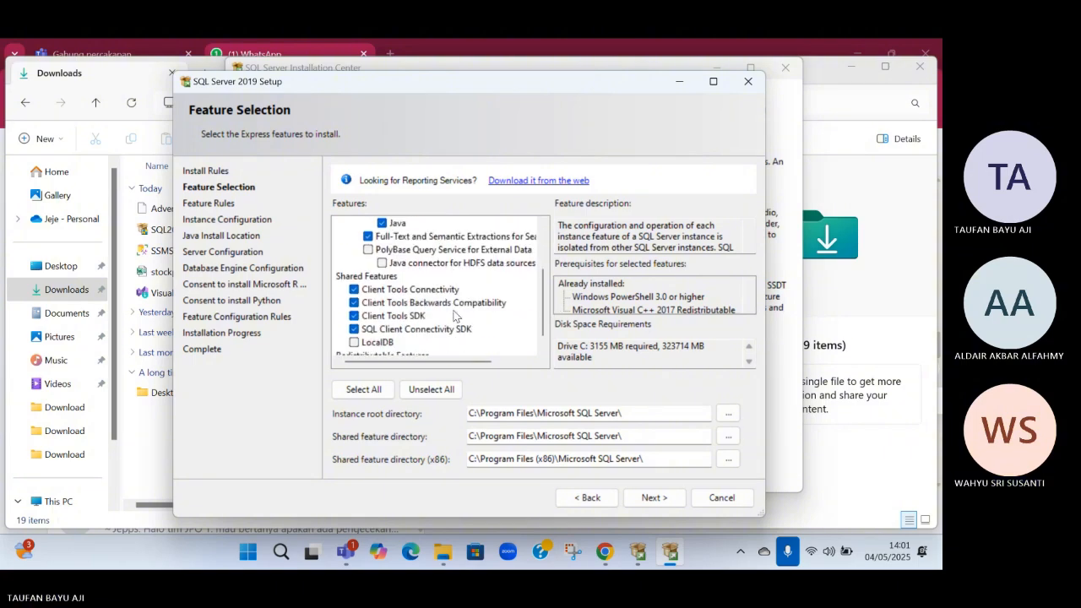
{"action": "scroll", "coordinate": [453, 315], "scroll_direction": "up", "scroll_amount": 3}
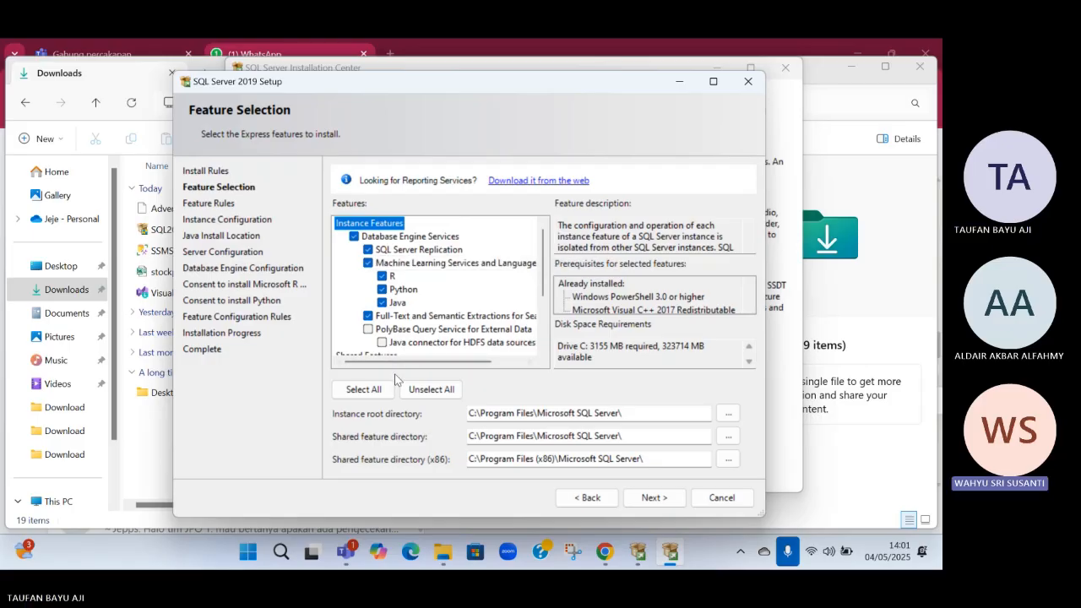
{"action": "left_click", "coordinate": [639, 505]}
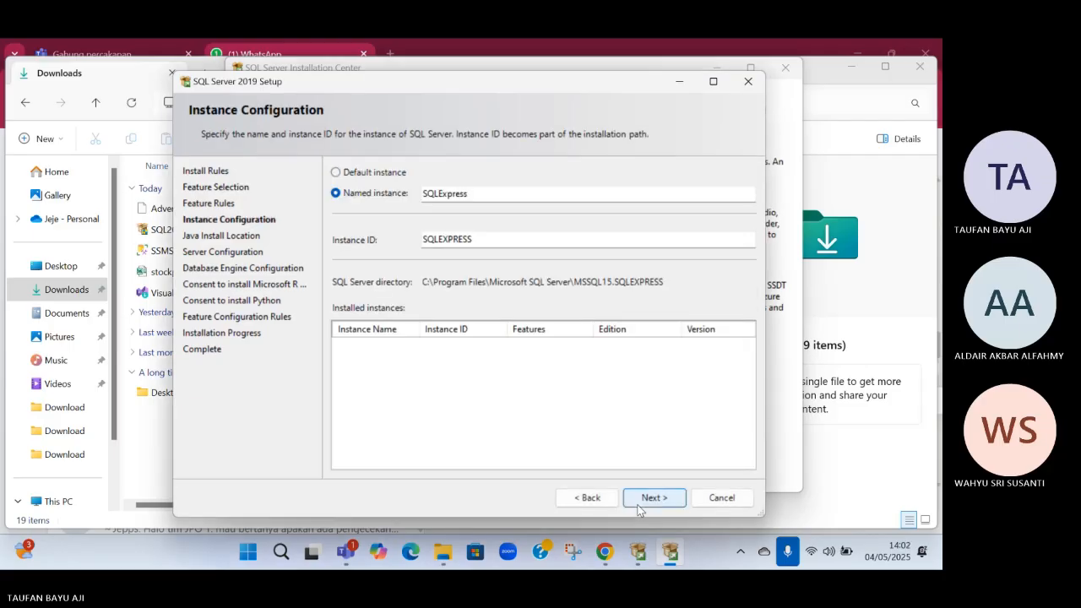
Set the named instance and its instance ID to TEAM2 and continue to Java Install Location
{"action": "left_click", "coordinate": [483, 196]}
{"action": "double_click", "coordinate": [483, 195]}
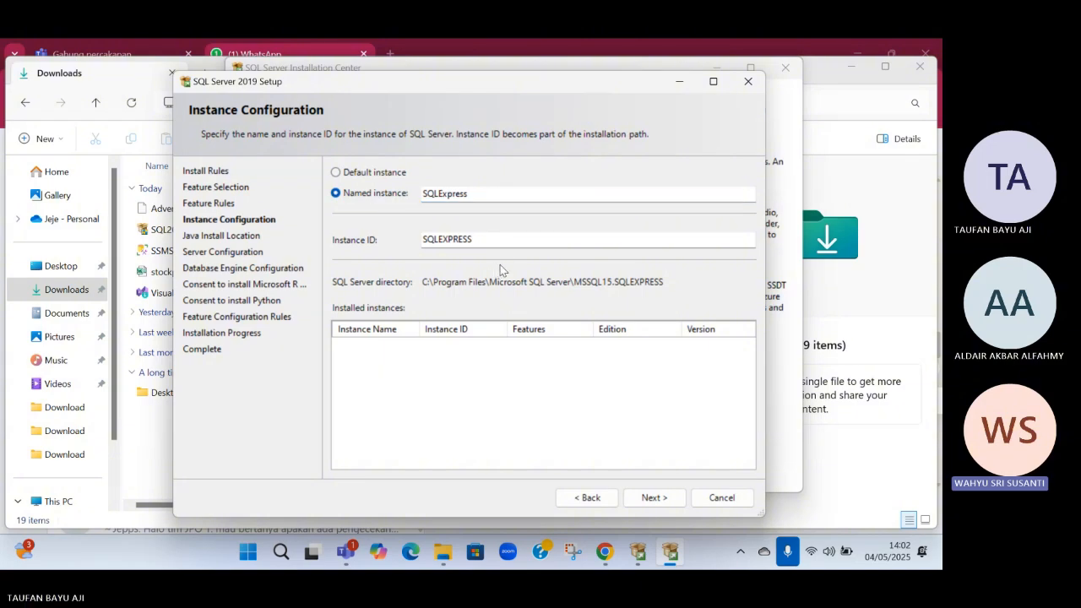
{"action": "left_click_drag", "start_coordinate": [466, 194], "coordinate": [420, 194]}
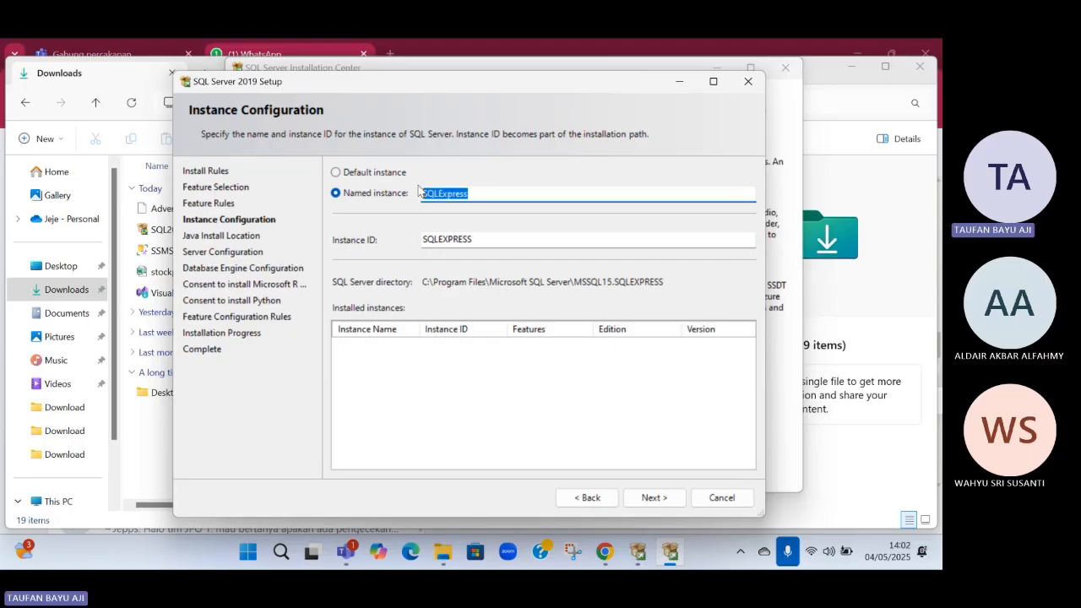
{"action": "type", "text": "TEAM"}
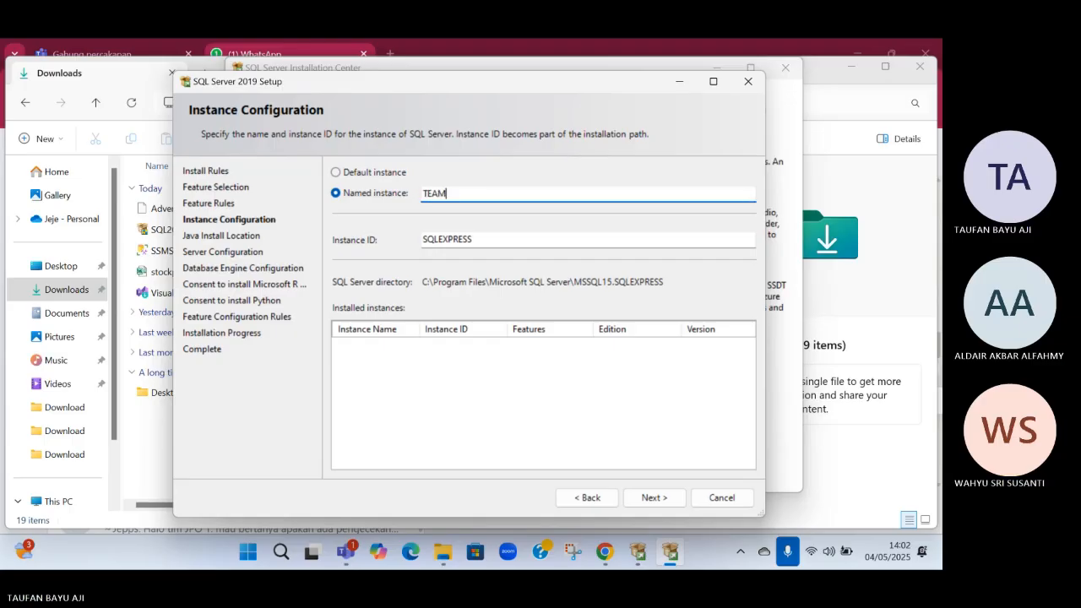
{"action": "type", "text": "_"}
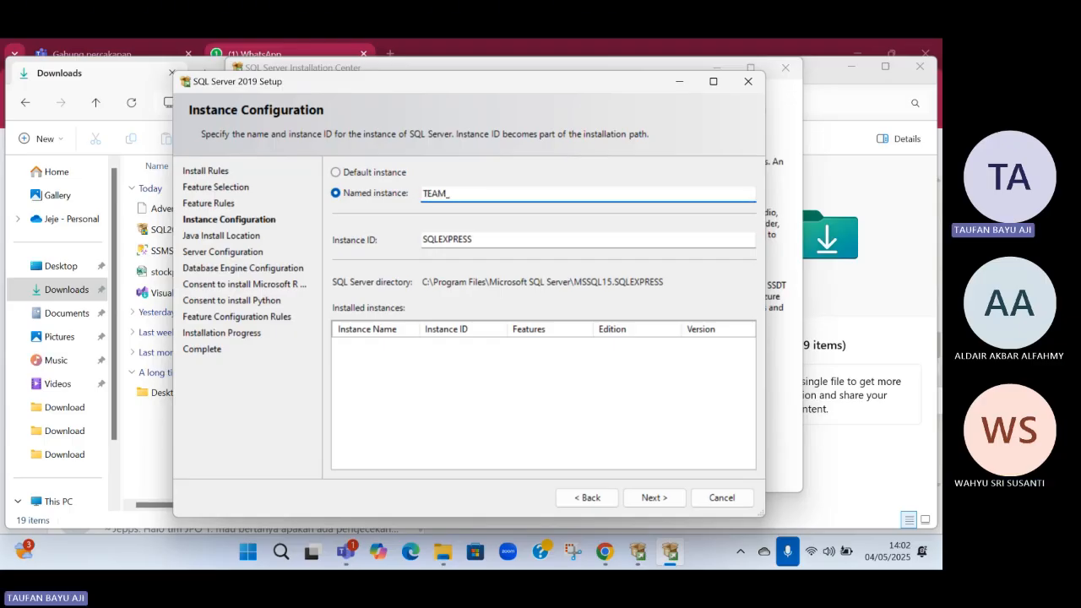
{"action": "key", "text": "BackSpace"}
{"action": "type", "text": "2"}
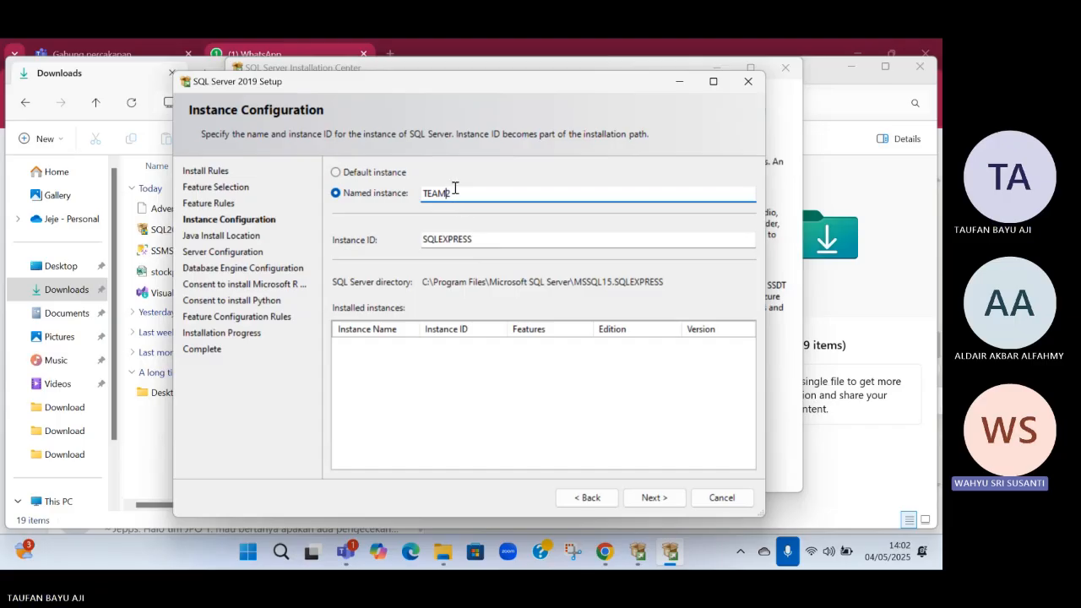
{"action": "double_click", "coordinate": [456, 191]}
{"action": "key", "text": "Tab"}
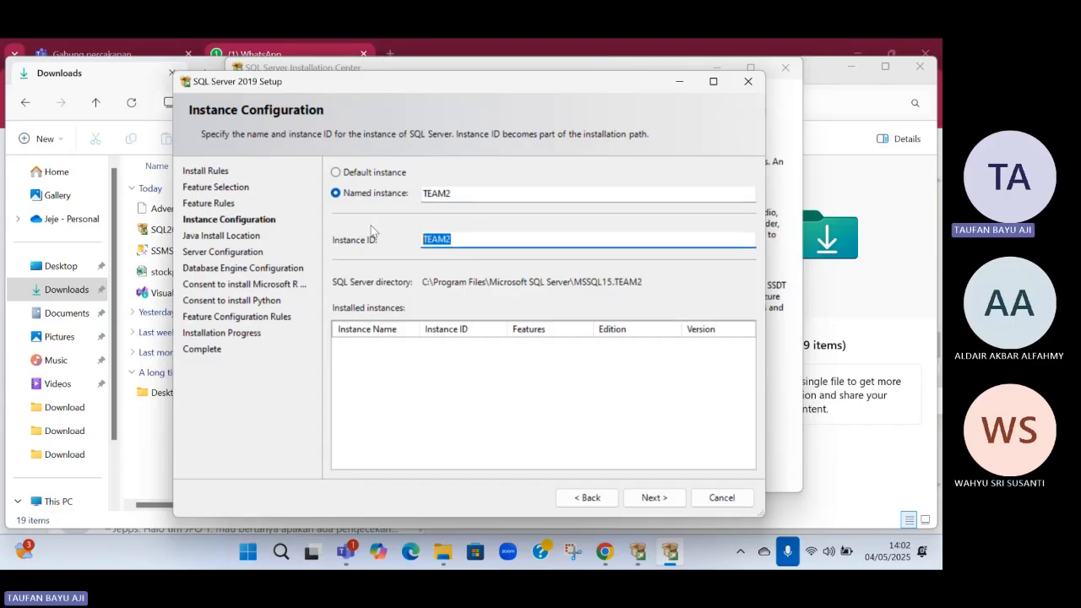
{"action": "left_click", "coordinate": [653, 498]}
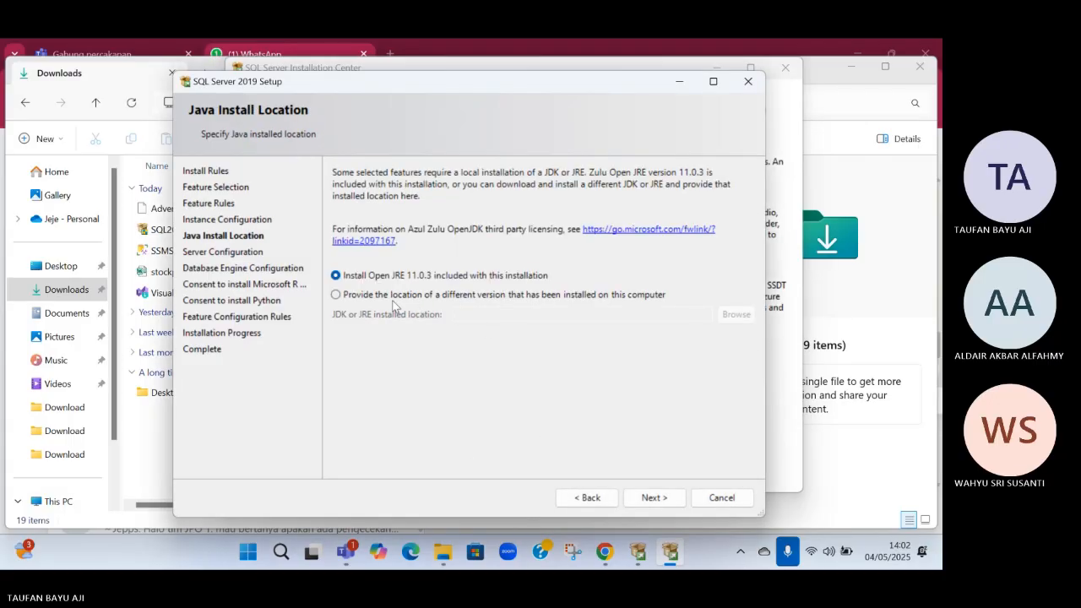
Keep the included Open JRE 11.0.3, grant the Perform Volume Maintenance Task privilege to the Database Engine service, and continue
{"action": "left_click", "coordinate": [644, 504]}
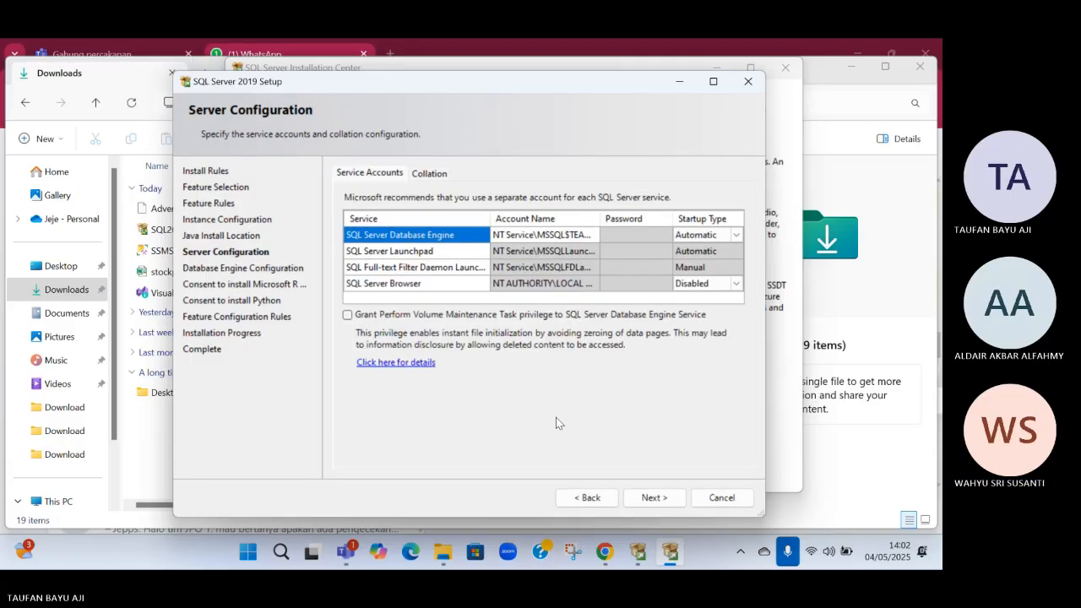
{"action": "left_click", "coordinate": [347, 316]}
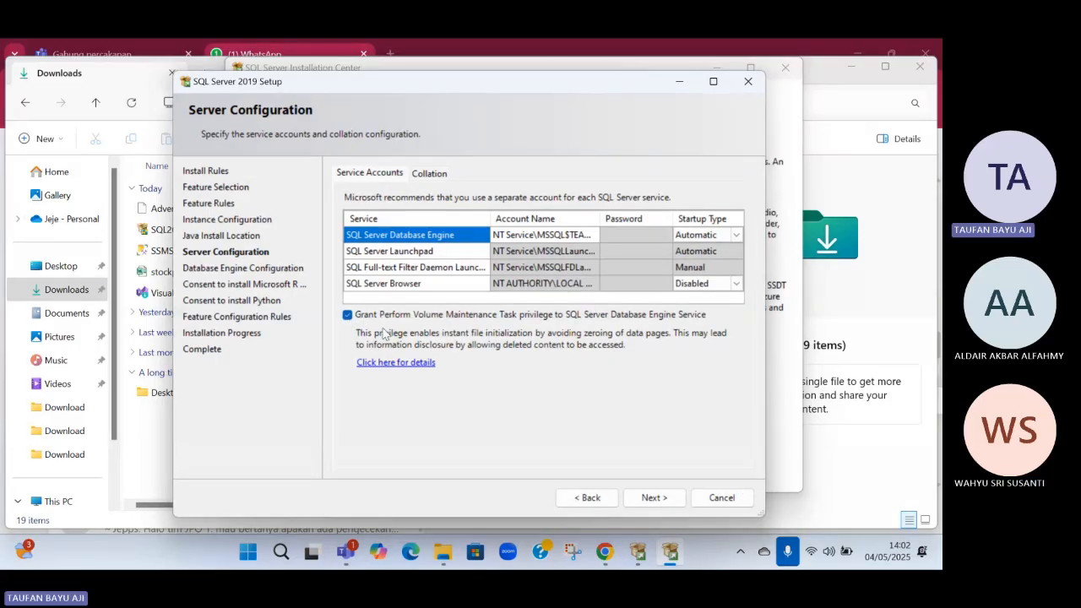
{"action": "left_click", "coordinate": [631, 498]}
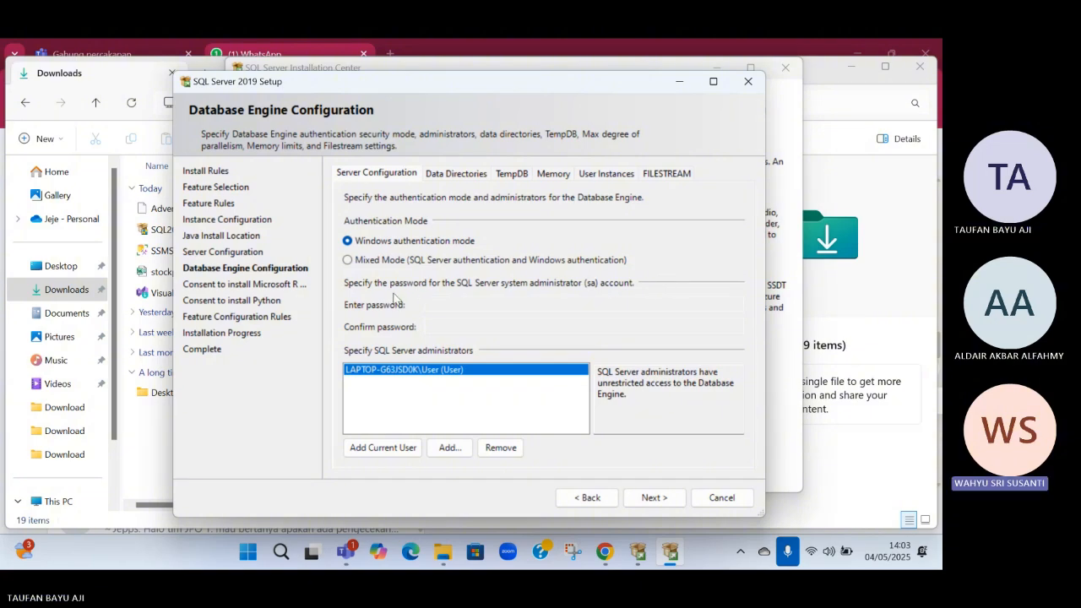
Configure Mixed Mode authentication with an sa account password, add the current user as SQL Server administrator, and continue
{"action": "left_click", "coordinate": [372, 263]}
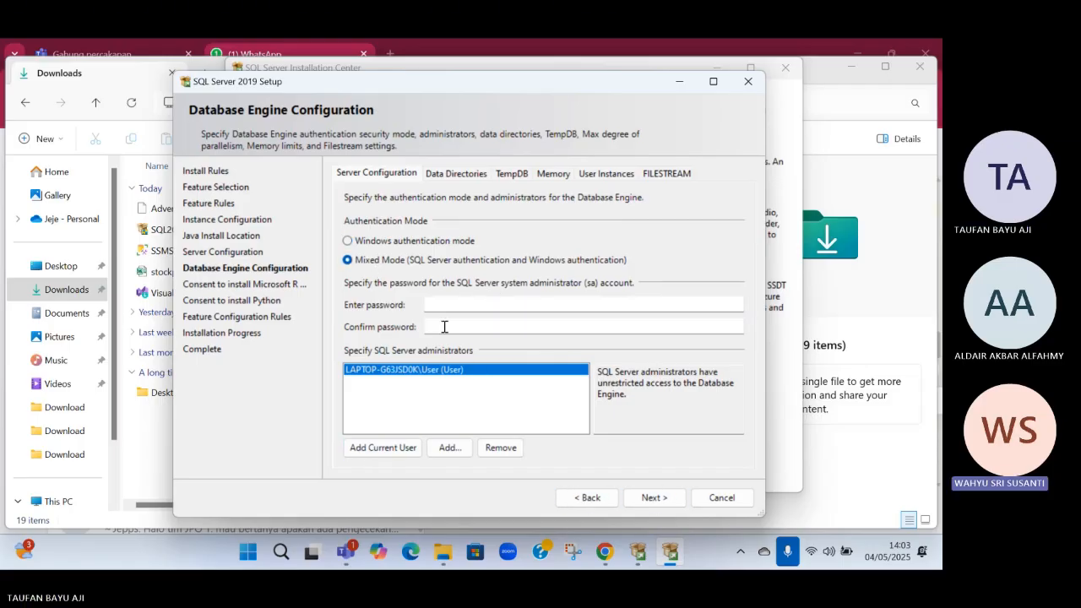
{"action": "left_click", "coordinate": [461, 302]}
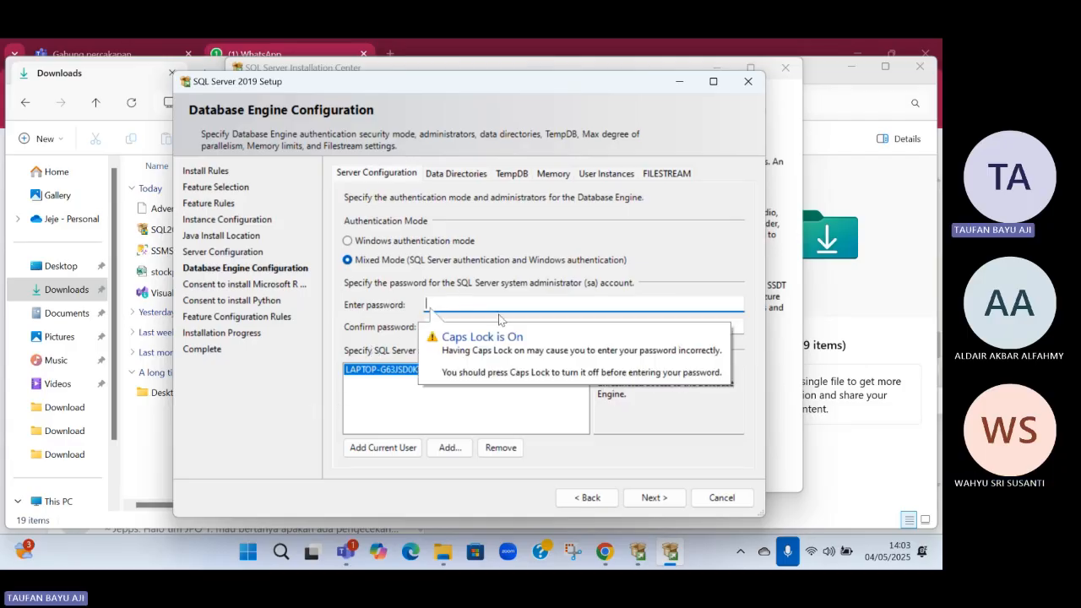
{"action": "type", "text": "••••"}
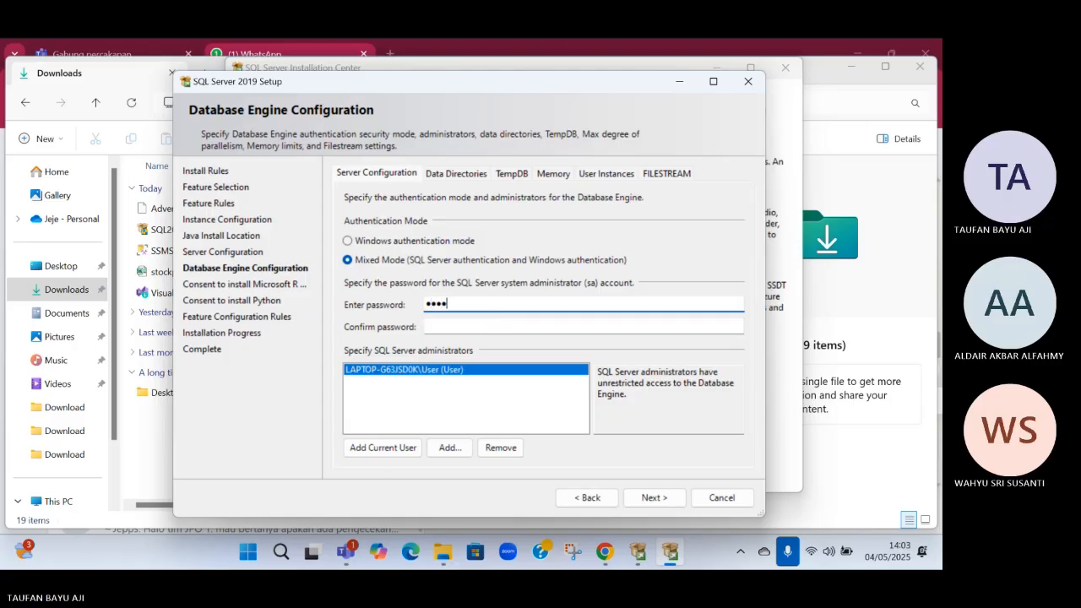
{"action": "key", "text": "Tab"}
{"action": "type", "text": "•"}
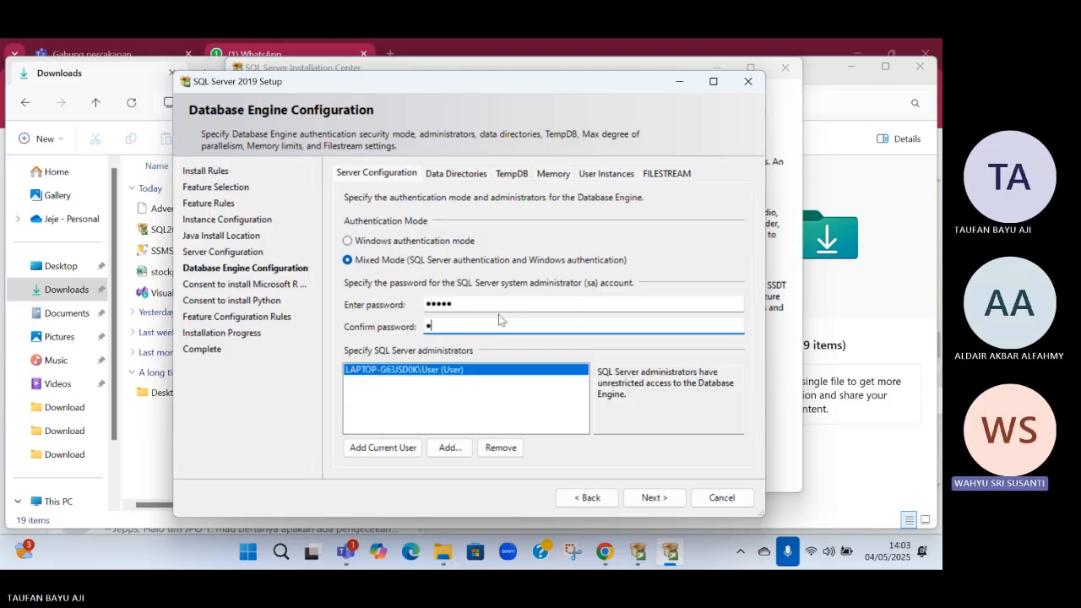
{"action": "type", "text": "••••"}
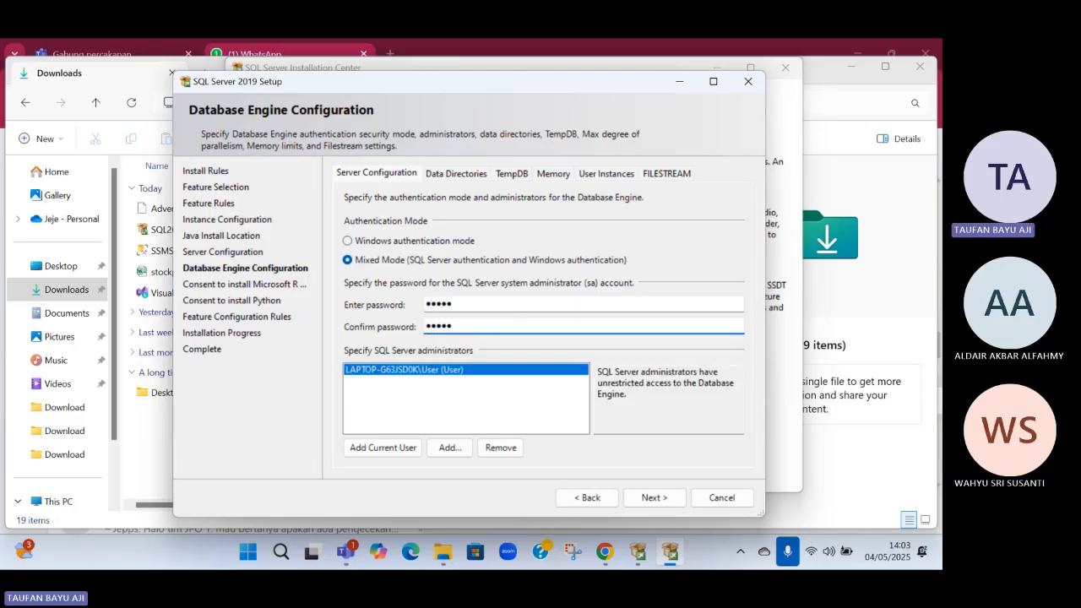
{"action": "left_click", "coordinate": [405, 455]}
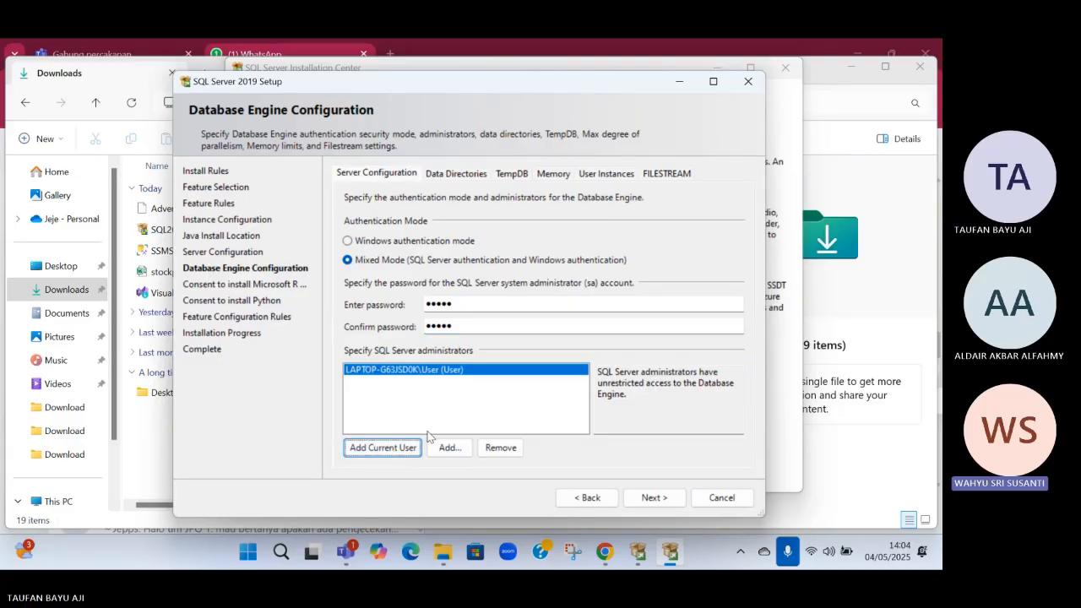
{"action": "left_click", "coordinate": [665, 499]}
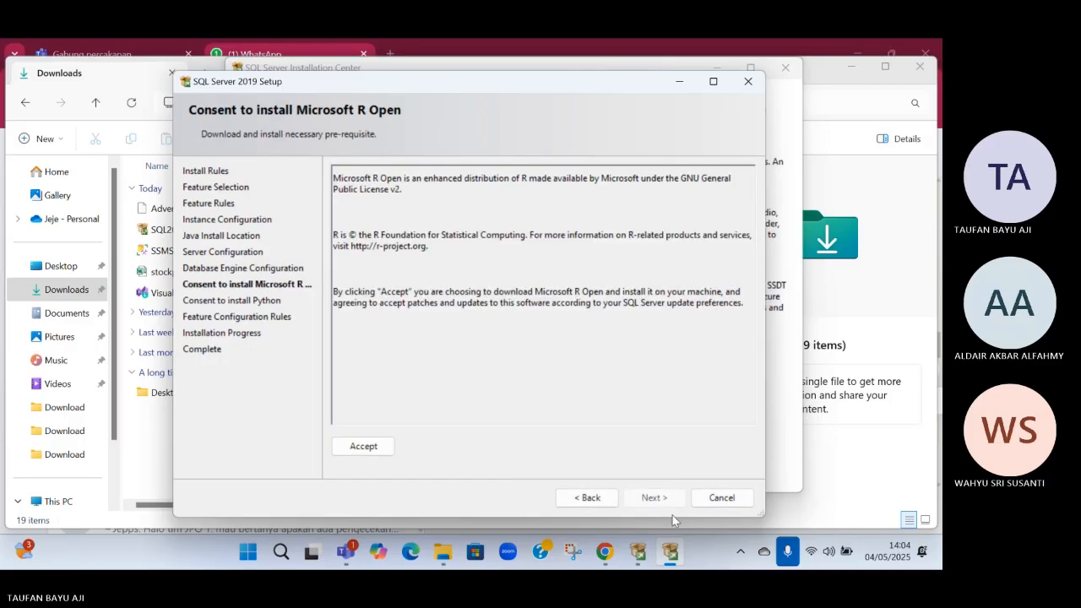
Accept the Microsoft R Open and Python installation consents and continue to the offline Machine Learning Server components page
{"action": "left_click", "coordinate": [378, 453]}
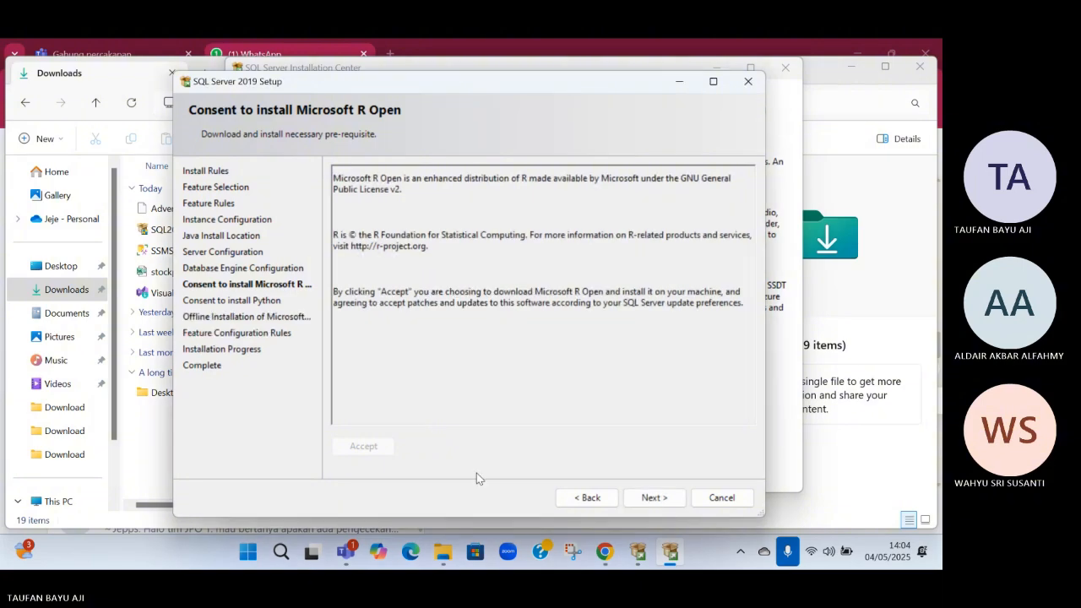
{"action": "left_click", "coordinate": [662, 503]}
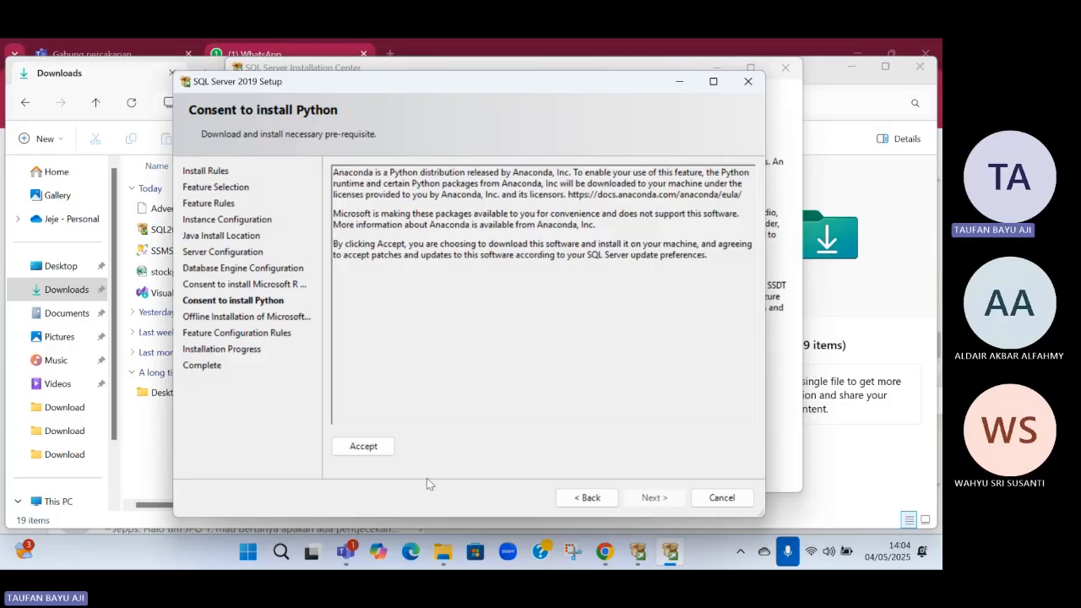
{"action": "left_click", "coordinate": [364, 452]}
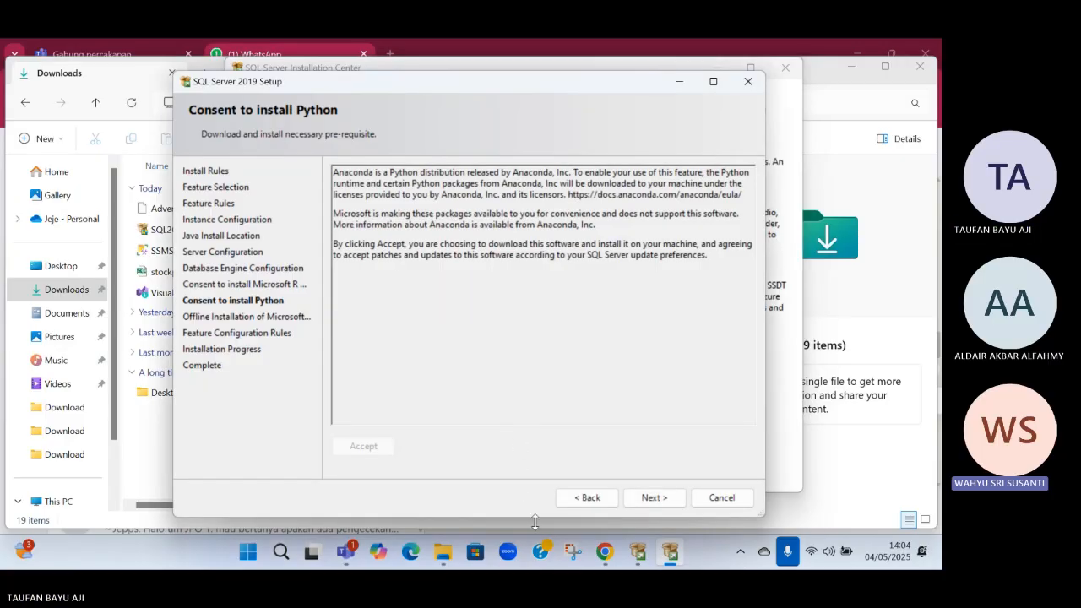
{"action": "left_click", "coordinate": [655, 500]}
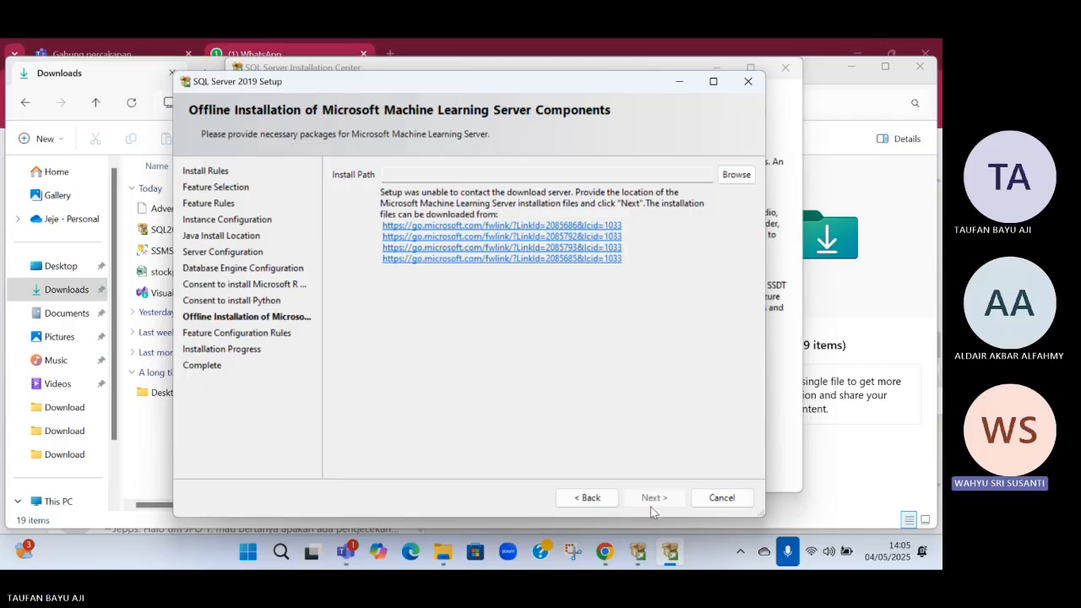
Try to supply the Machine Learning Server packages by setting the install path to C:\ and trying the listed download links
{"action": "left_click", "coordinate": [738, 178]}
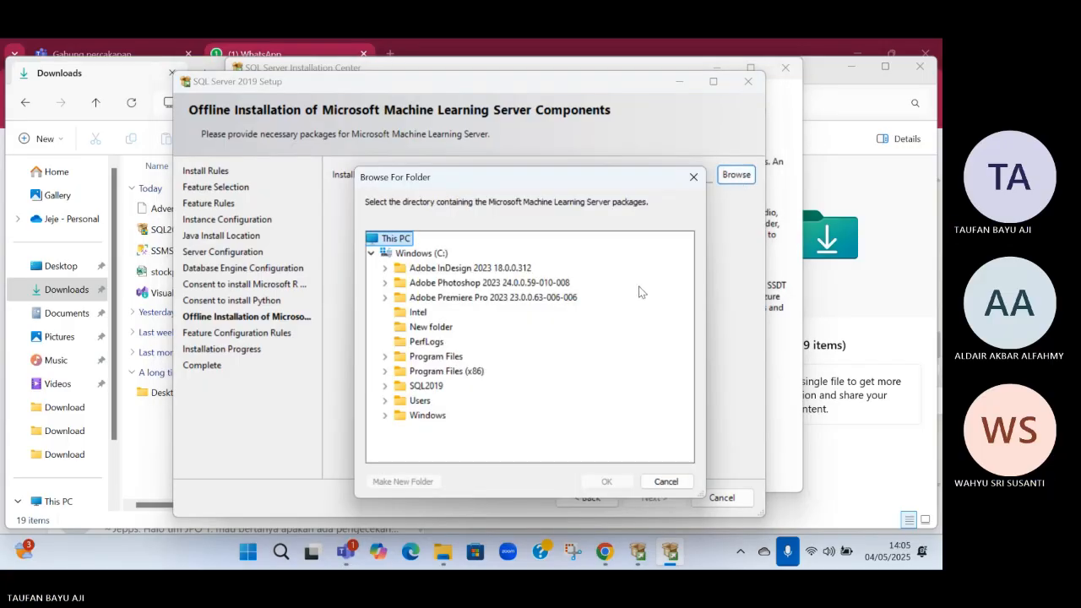
{"action": "left_click", "coordinate": [449, 386]}
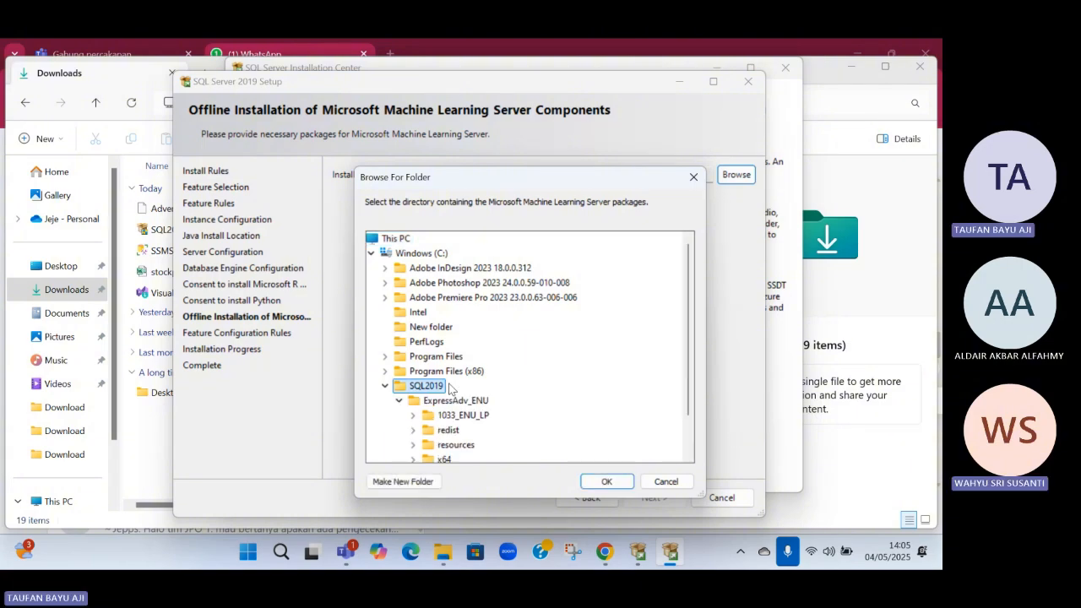
{"action": "left_click", "coordinate": [422, 253]}
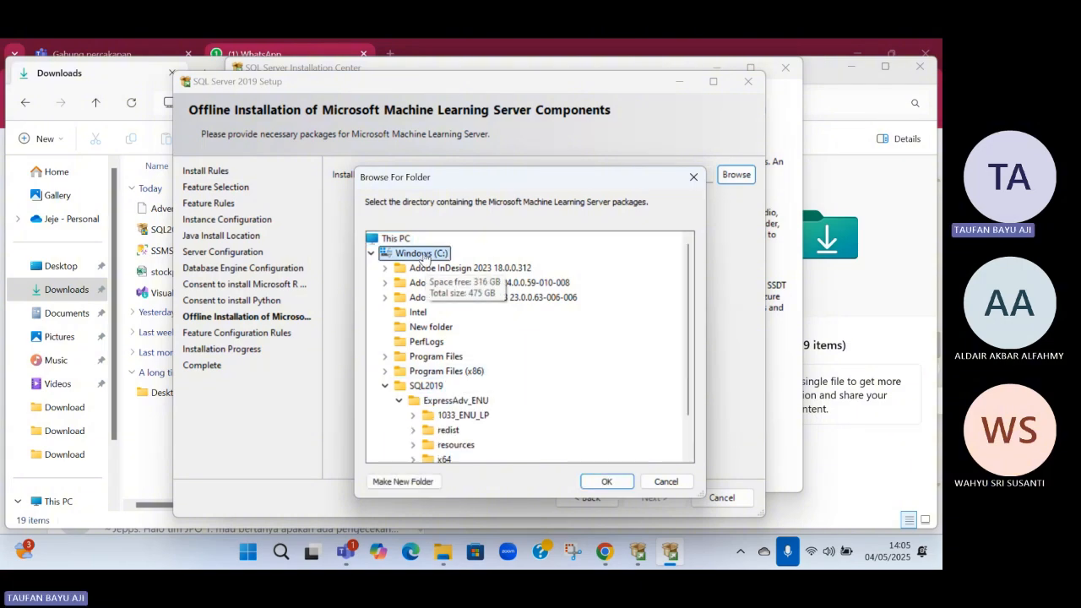
{"action": "left_click", "coordinate": [608, 481]}
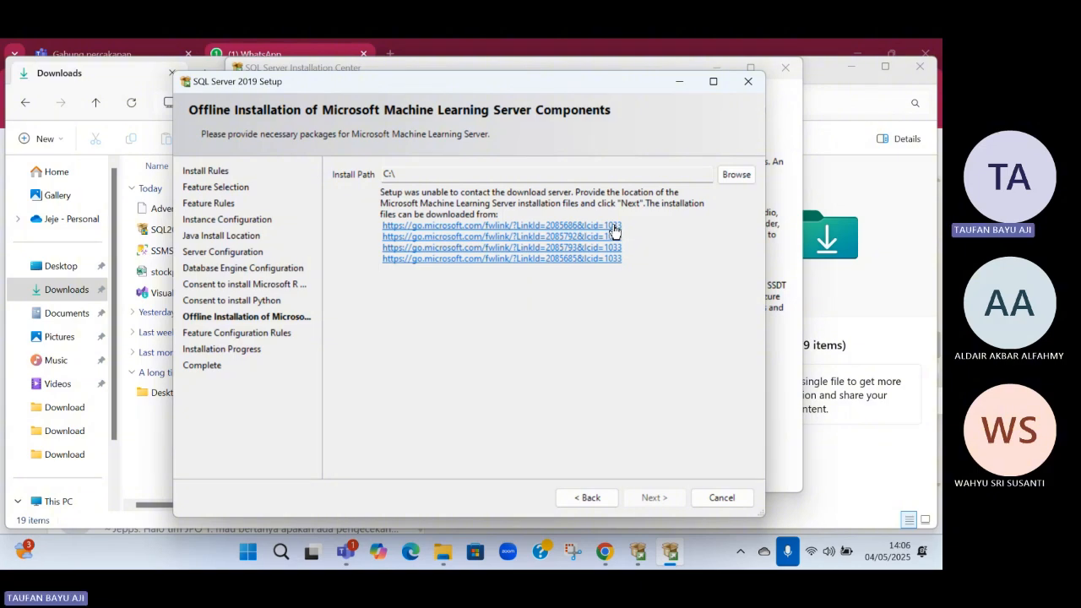
{"action": "left_click_drag", "start_coordinate": [614, 228], "coordinate": [354, 222]}
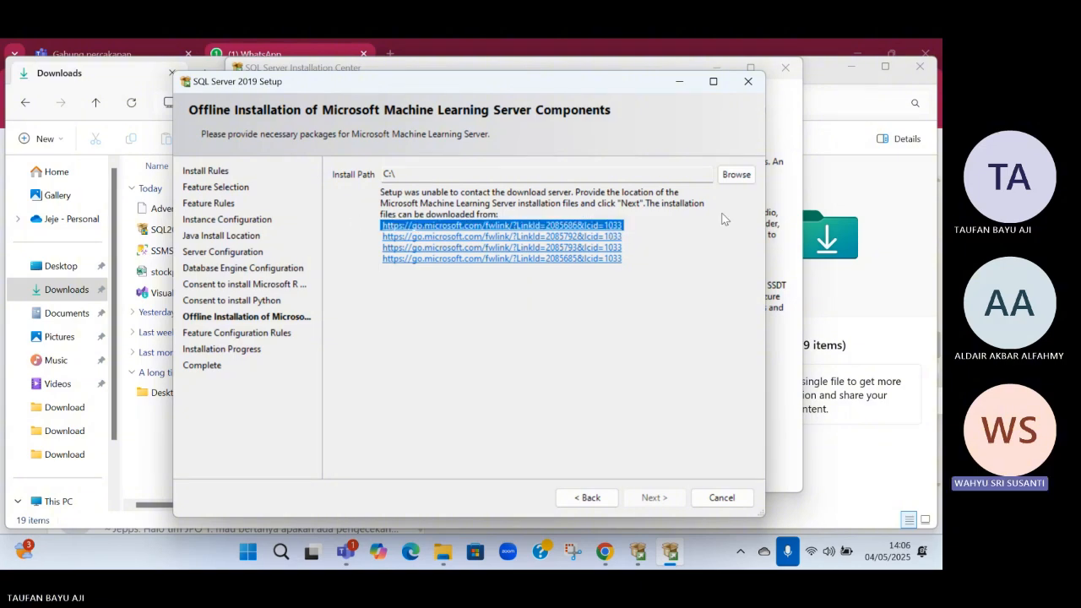
{"action": "left_click", "coordinate": [618, 217]}
{"action": "double_click", "coordinate": [542, 260]}
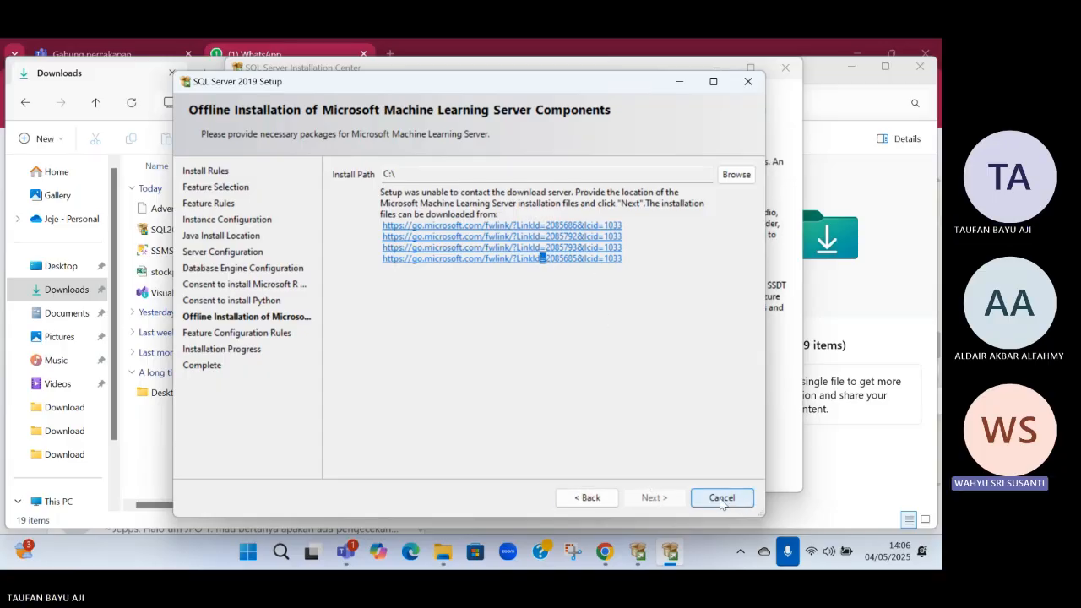
Return through the setup pages to Feature Selection
{"action": "left_click", "coordinate": [586, 498]}
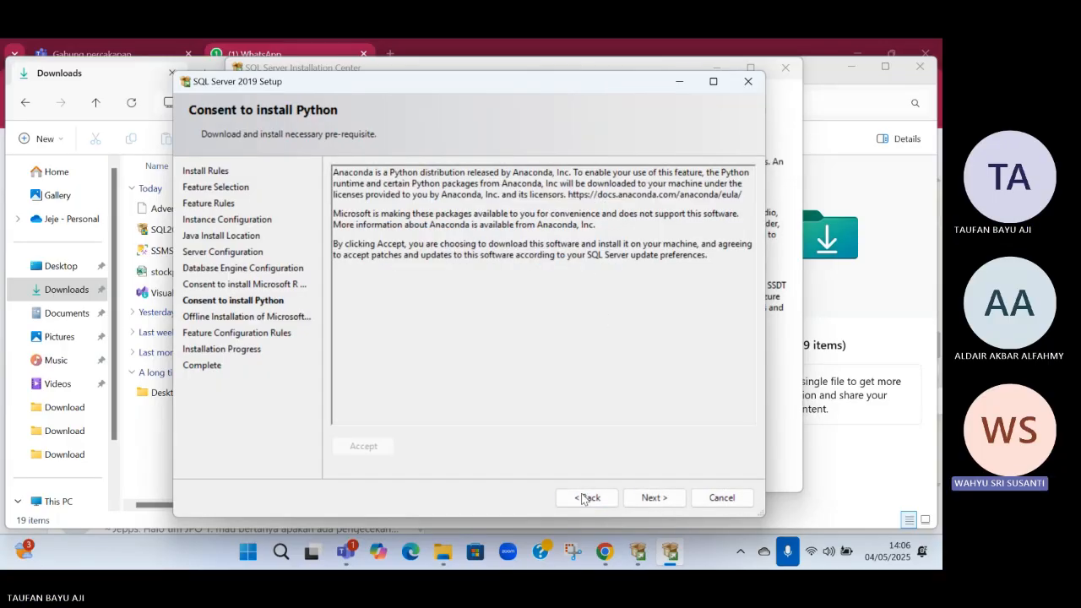
{"action": "left_click", "coordinate": [588, 497]}
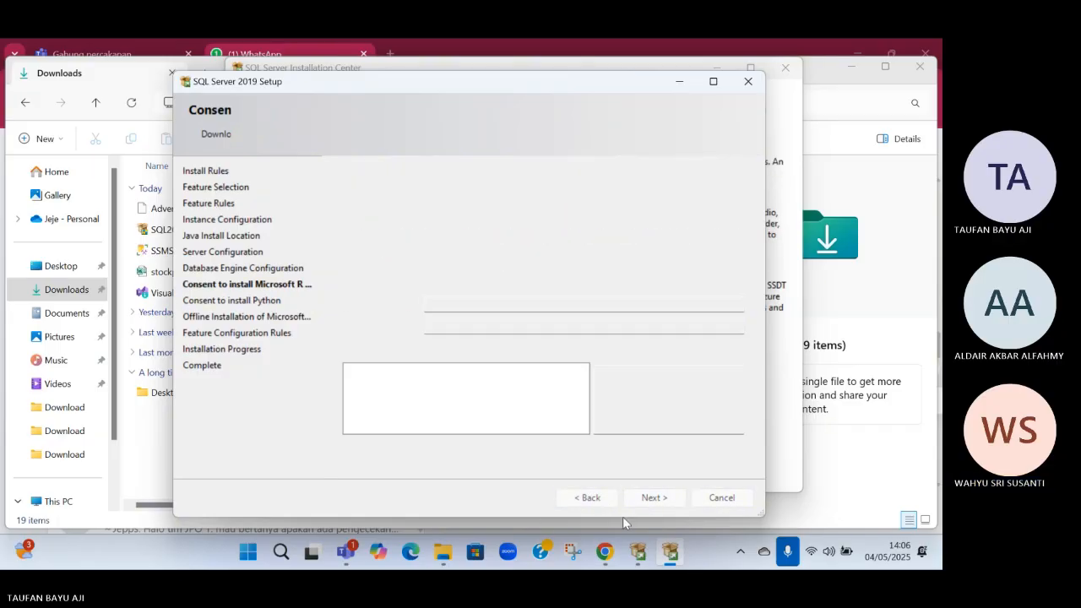
{"action": "left_click", "coordinate": [594, 497]}
{"action": "left_click", "coordinate": [591, 499]}
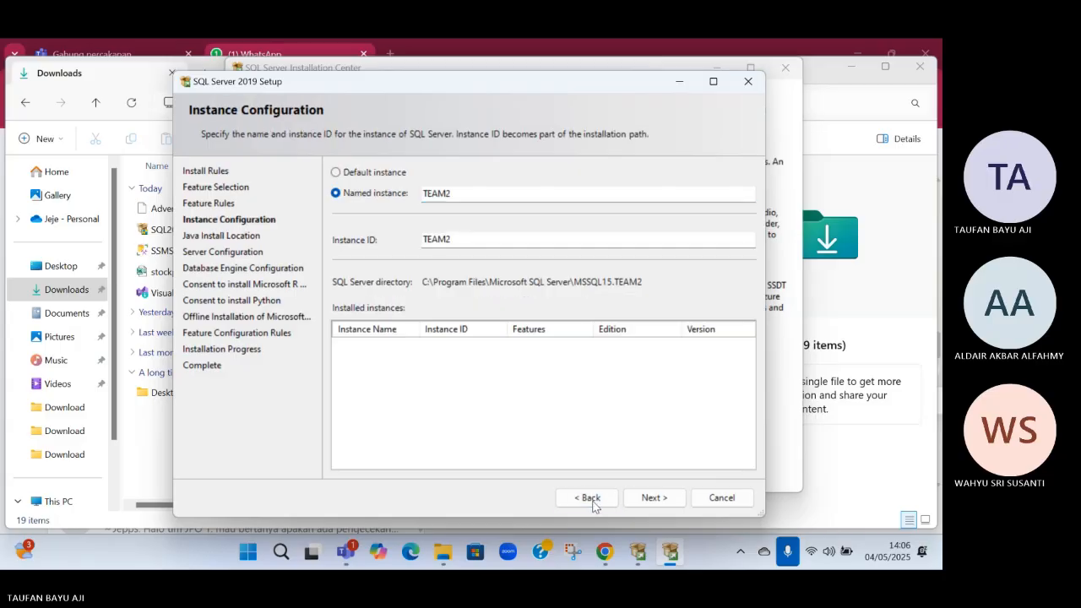
{"action": "left_click", "coordinate": [593, 498]}
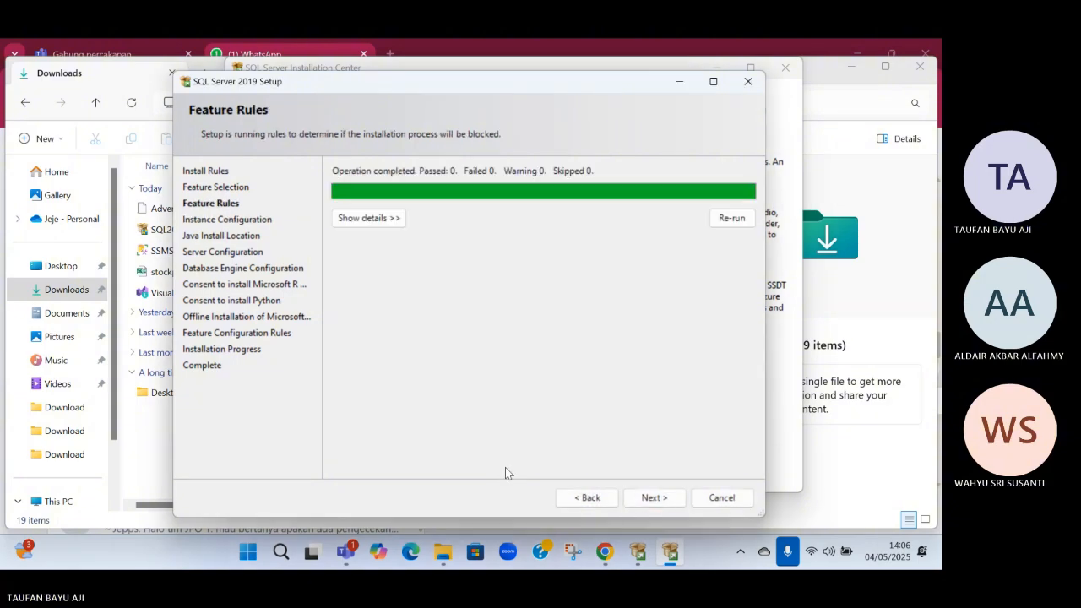
{"action": "left_click", "coordinate": [610, 502]}
Deselect Machine Learning Services with R, Python and Java, and Full-Text and Semantic Extractions, keeping SQL Server Replication and the selected client tools
{"action": "scroll", "coordinate": [433, 316], "scroll_direction": "down", "scroll_amount": 2}
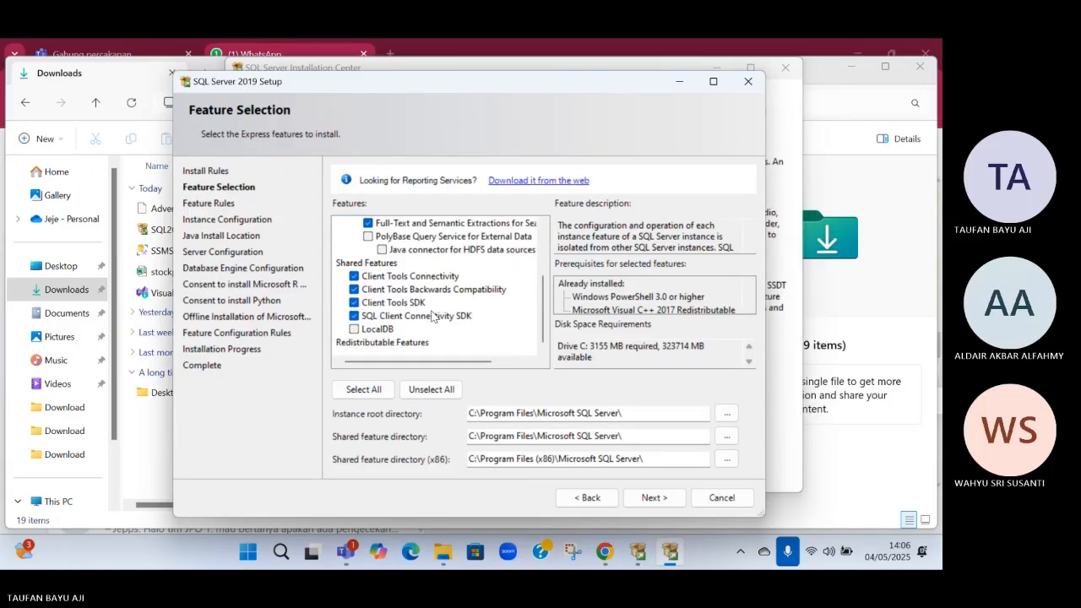
{"action": "scroll", "coordinate": [431, 336], "scroll_direction": "up", "scroll_amount": 2}
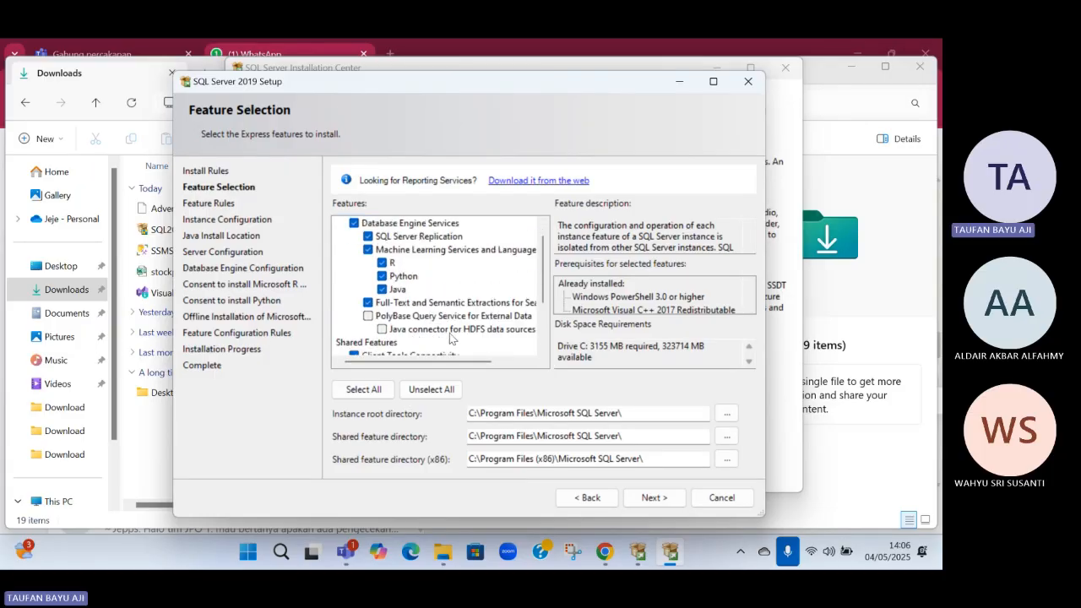
{"action": "scroll", "coordinate": [450, 338], "scroll_direction": "down", "scroll_amount": 1}
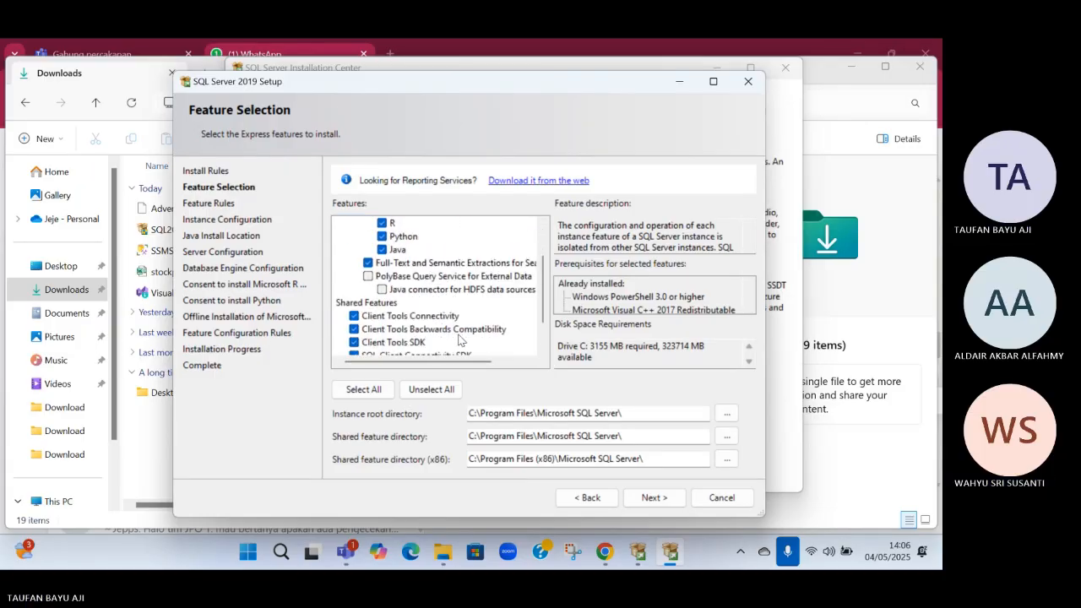
{"action": "scroll", "coordinate": [456, 340], "scroll_direction": "down", "scroll_amount": 1}
{"action": "scroll", "coordinate": [455, 334], "scroll_direction": "up", "scroll_amount": 2}
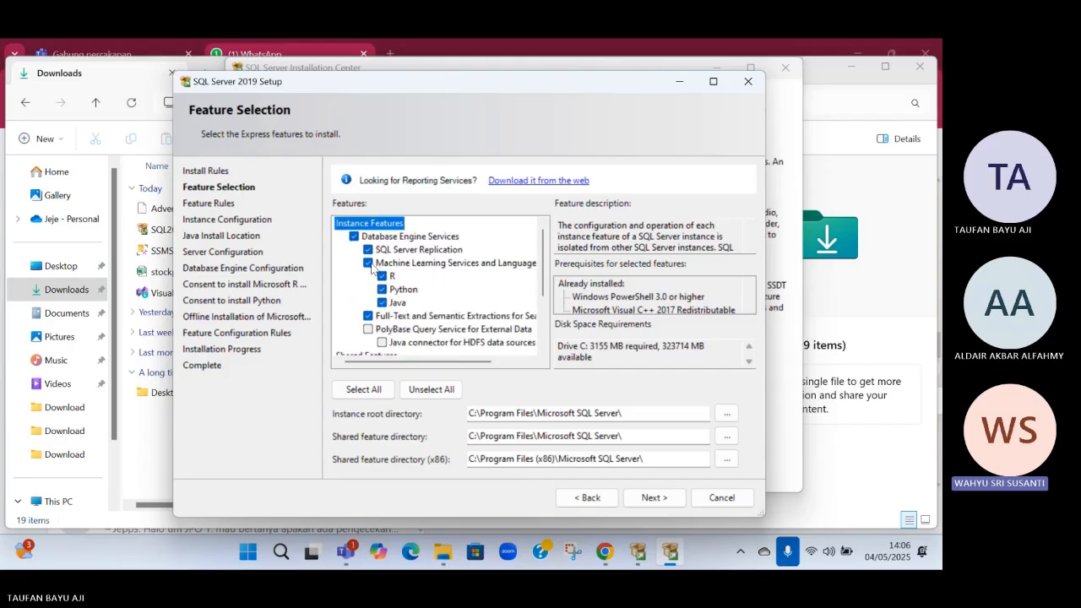
{"action": "left_click", "coordinate": [382, 277]}
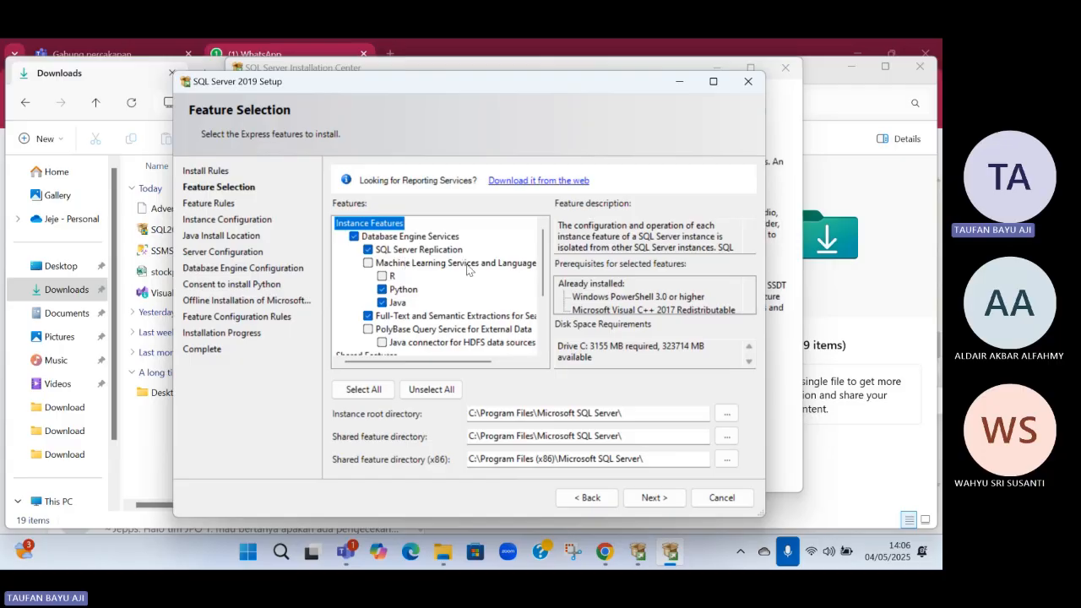
{"action": "scroll", "coordinate": [419, 309], "scroll_direction": "down", "scroll_amount": 3}
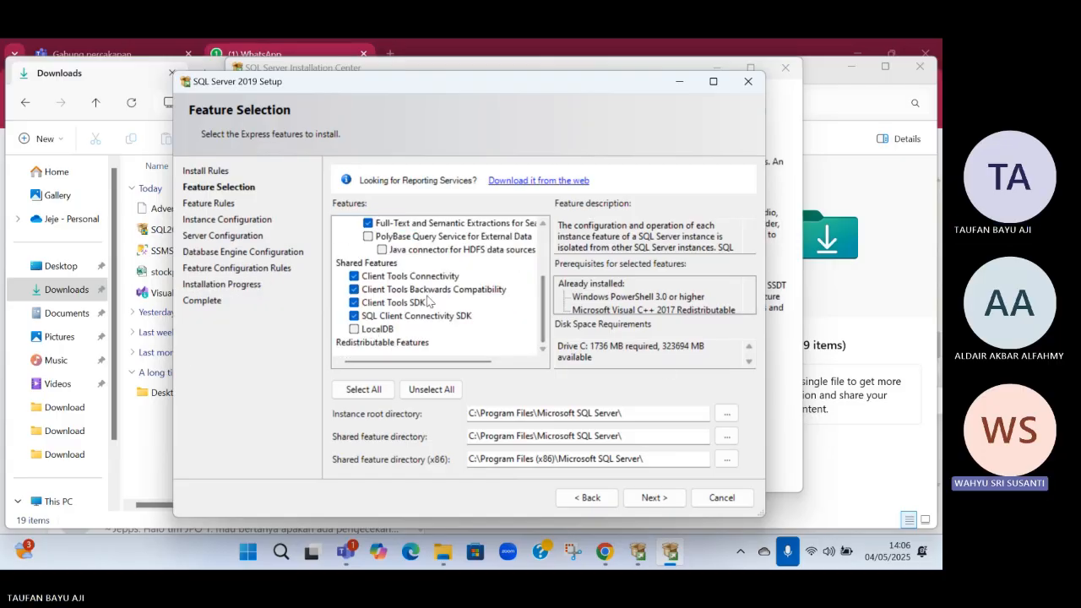
{"action": "scroll", "coordinate": [431, 302], "scroll_direction": "up", "scroll_amount": 3}
{"action": "left_click", "coordinate": [369, 316]}
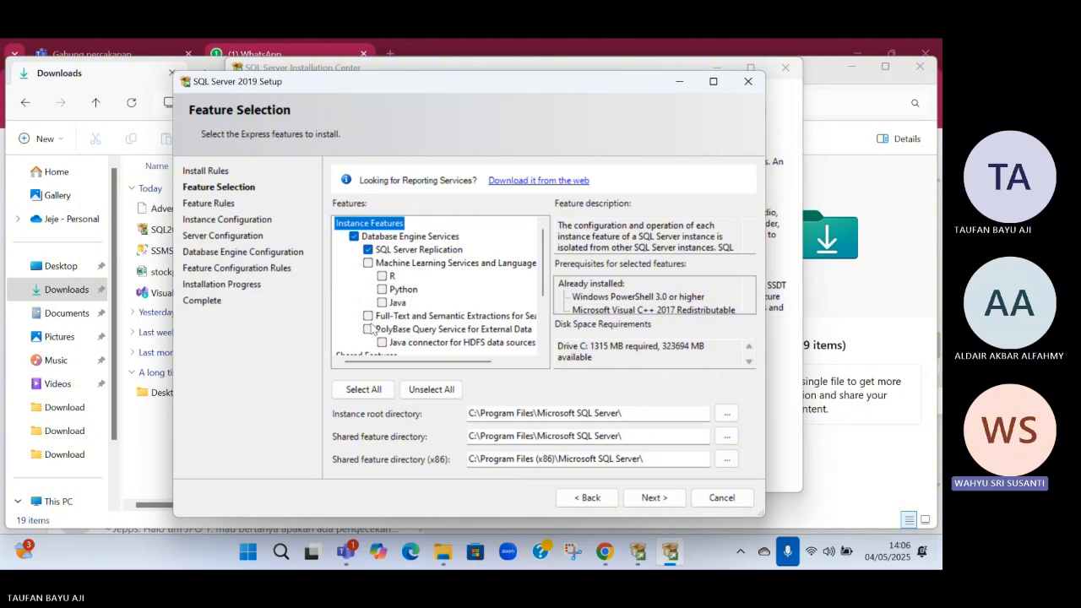
{"action": "scroll", "coordinate": [363, 321], "scroll_direction": "down", "scroll_amount": 2}
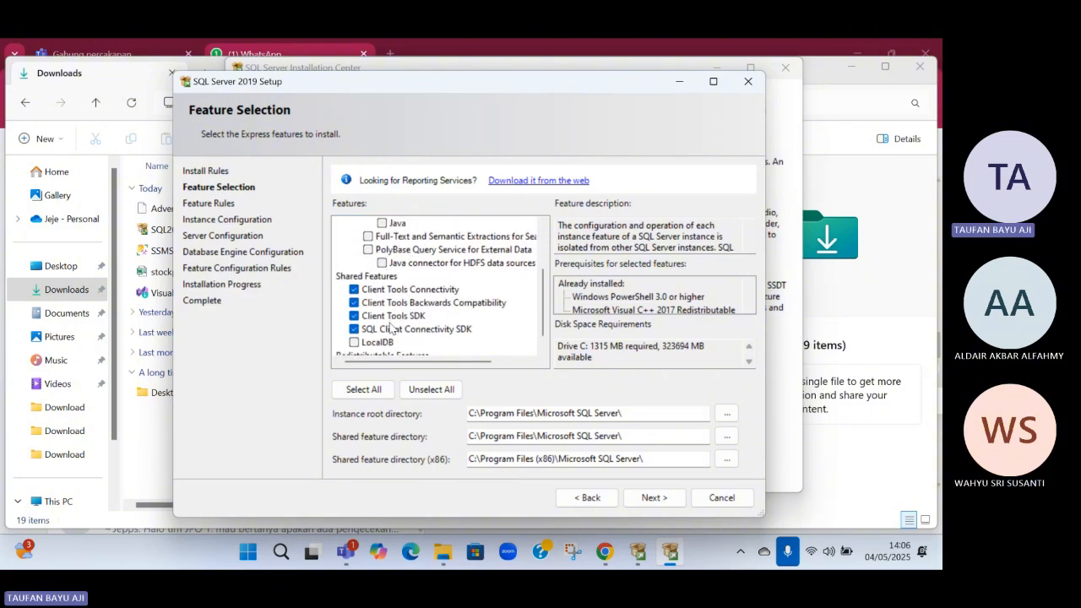
{"action": "scroll", "coordinate": [388, 328], "scroll_direction": "up", "scroll_amount": 3}
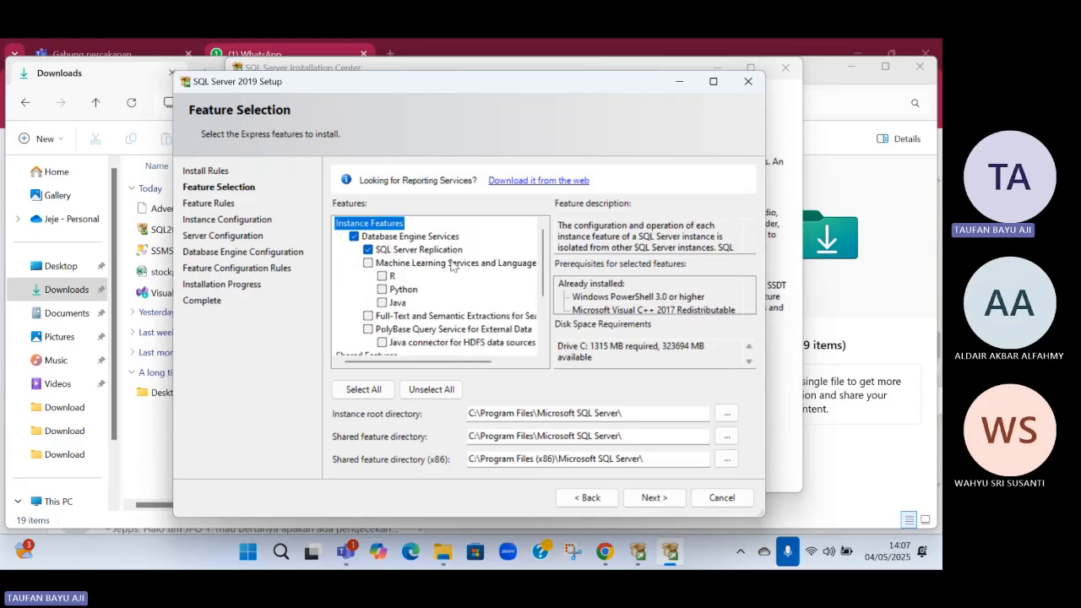
{"action": "scroll", "coordinate": [470, 283], "scroll_direction": "down", "scroll_amount": 3}
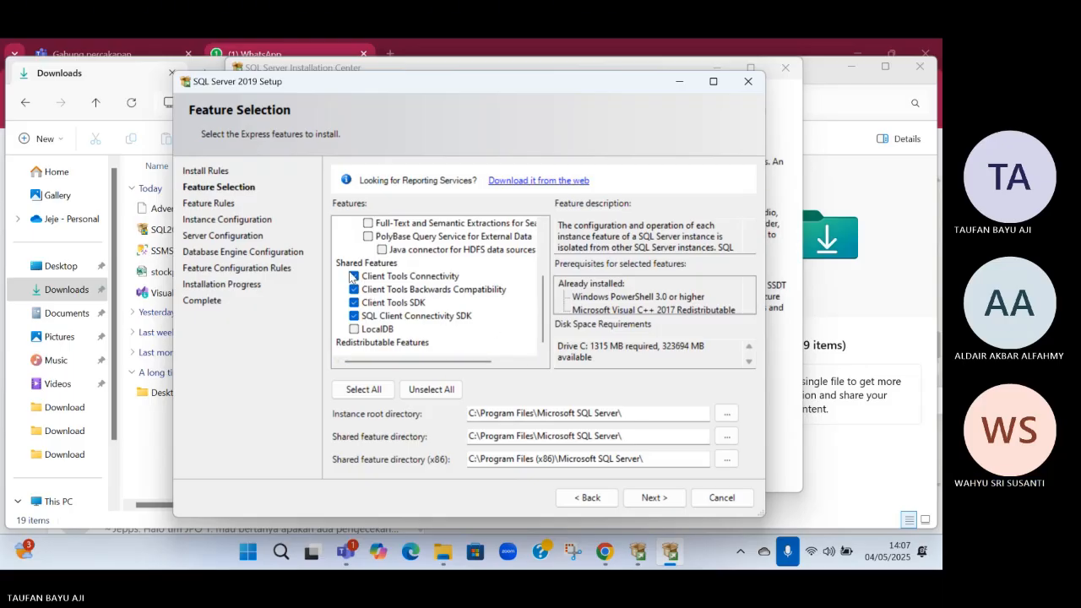
Continue with named instance TEAM2 to Database Engine Configuration, keep Mixed Mode, and add the current user as SQL Server administrator
{"action": "left_click", "coordinate": [668, 497]}
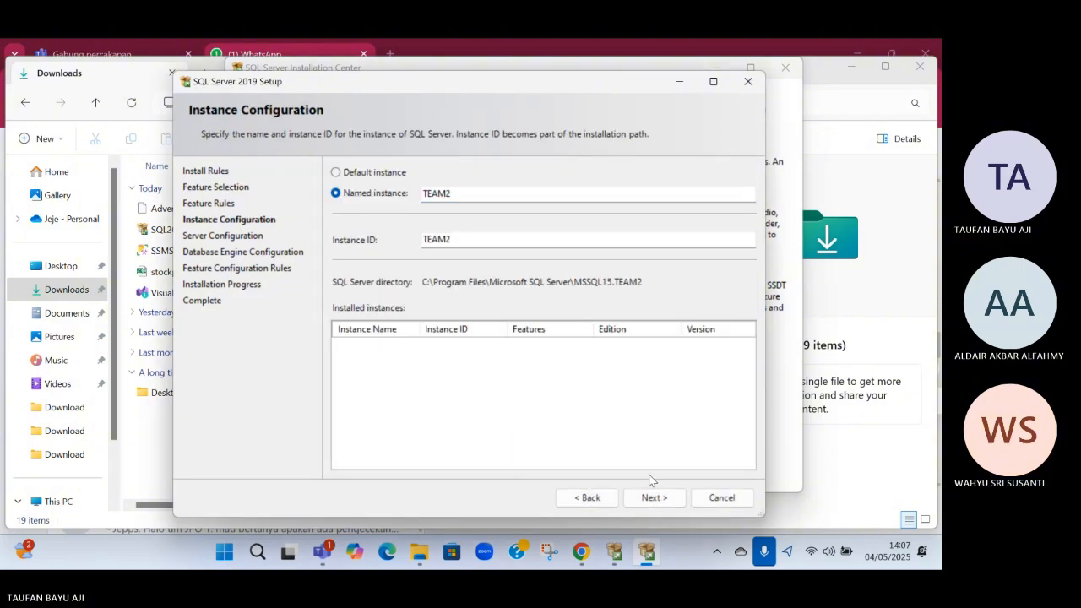
{"action": "left_click", "coordinate": [653, 499]}
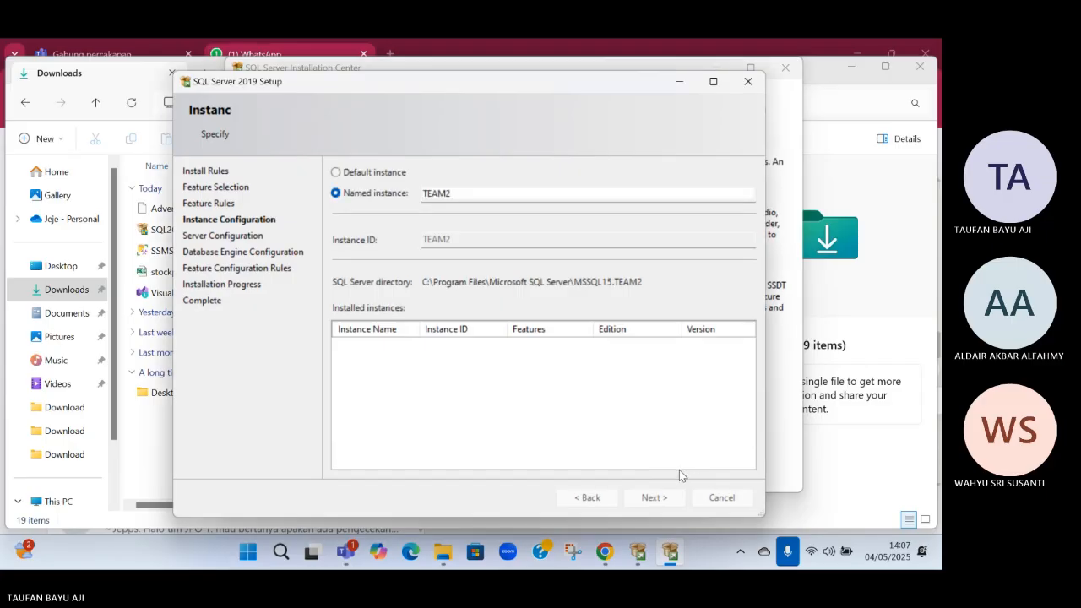
{"action": "left_click", "coordinate": [654, 498]}
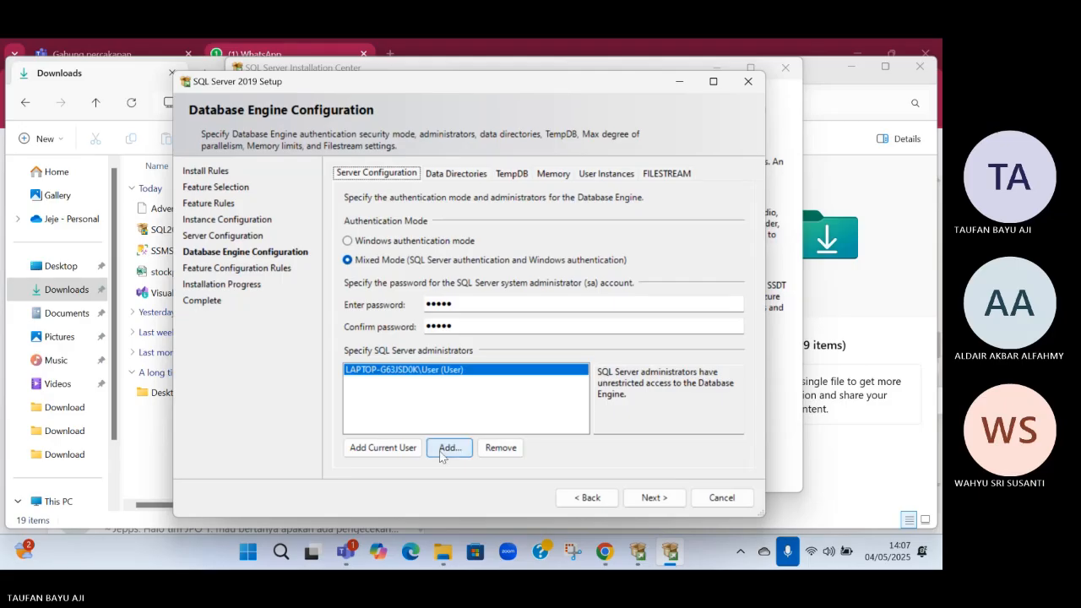
{"action": "left_click", "coordinate": [380, 447]}
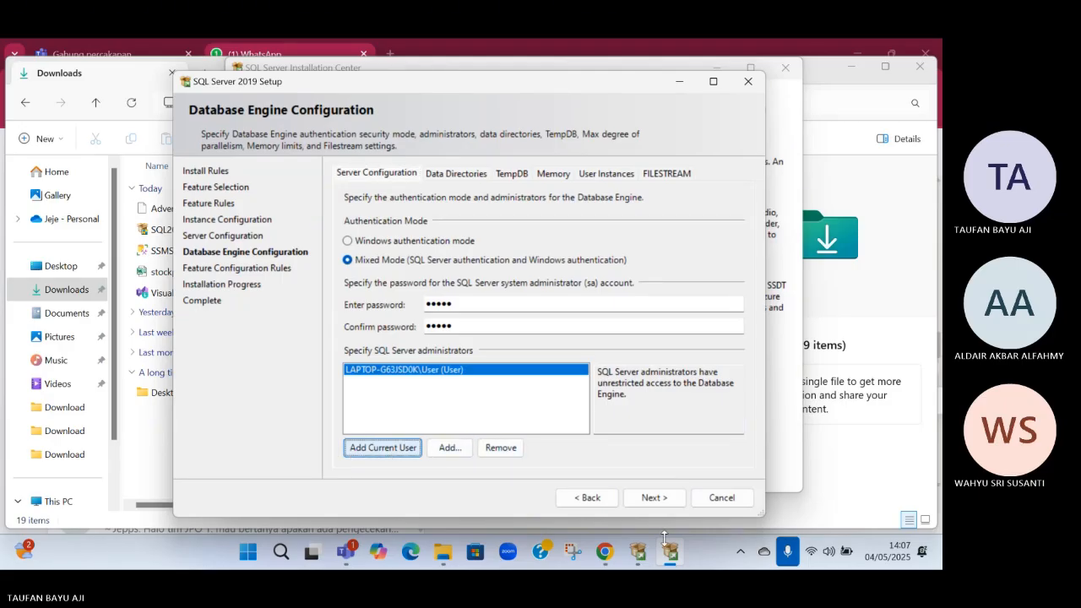
Run the SQL Server 2019 installation, review the status of the installed features, and close the setup
{"action": "left_click", "coordinate": [648, 499]}
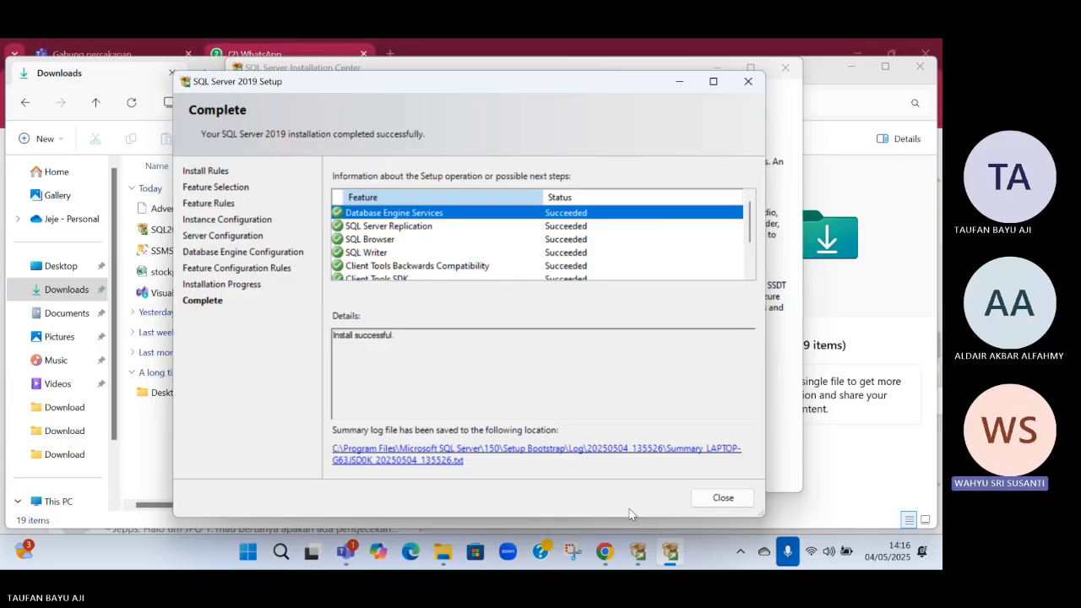
{"action": "scroll", "coordinate": [496, 276], "scroll_direction": "down", "scroll_amount": 2}
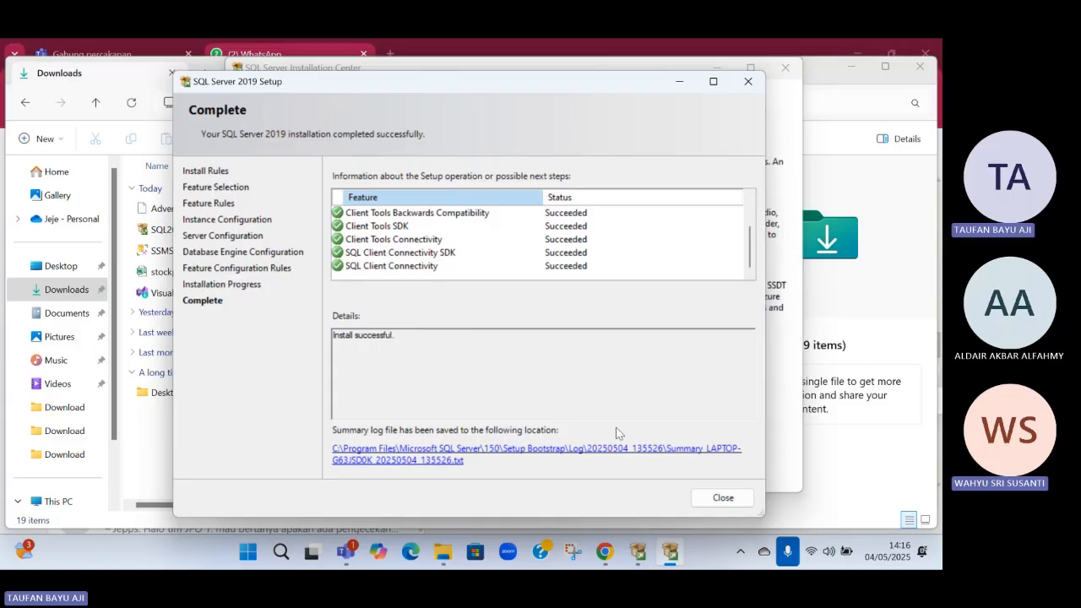
{"action": "left_click", "coordinate": [729, 501]}
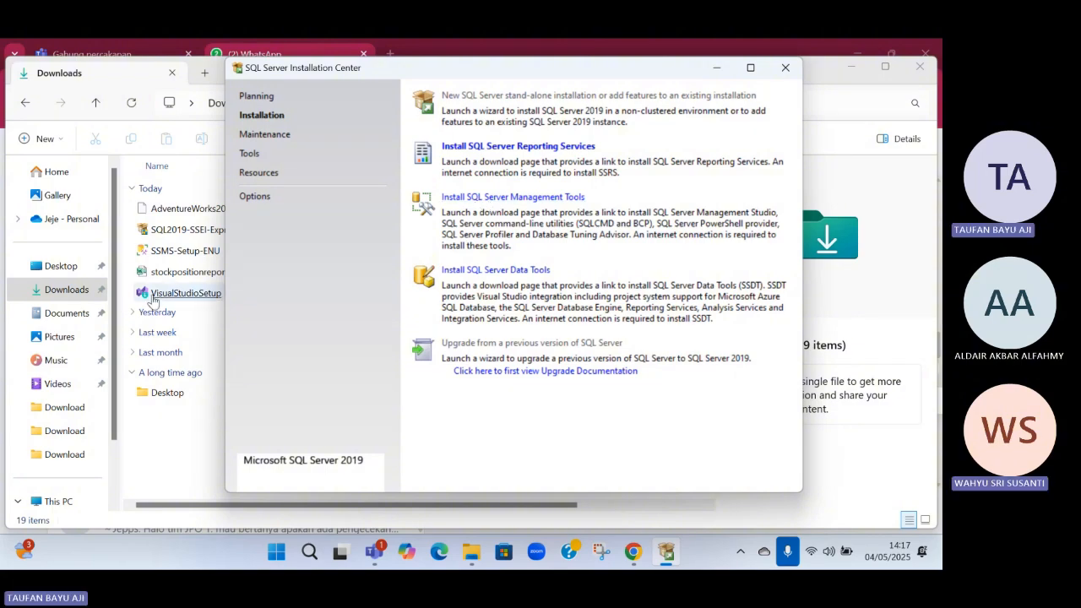
Launch SSMS-Setup-ENU from Downloads, install SQL Server Management Studio 20.2.1 in its default location, and close the completed setup
{"action": "double_click", "coordinate": [168, 252]}
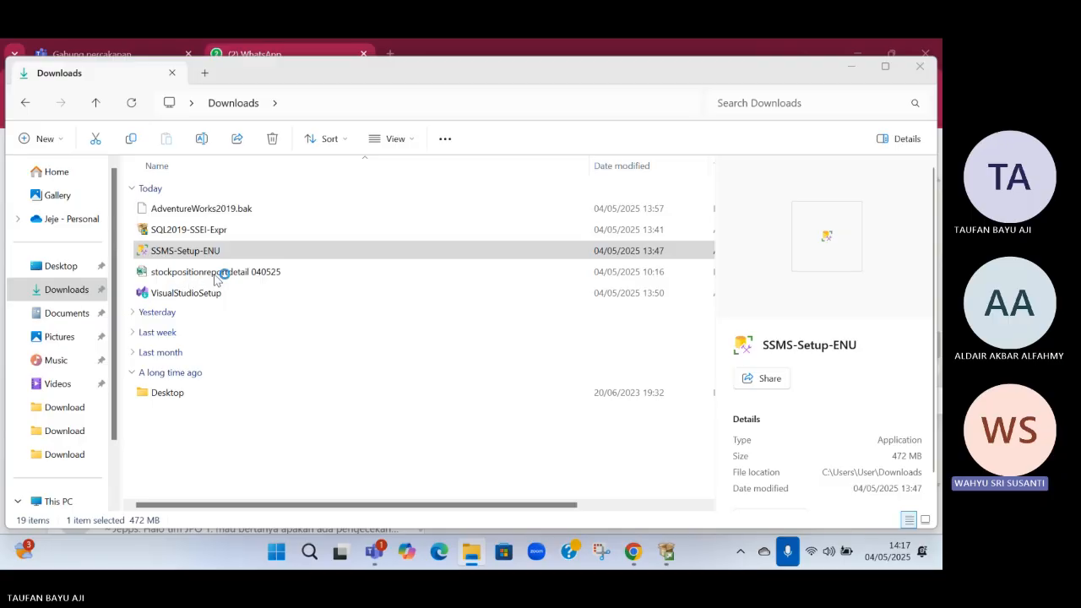
{"action": "left_click", "coordinate": [212, 260]}
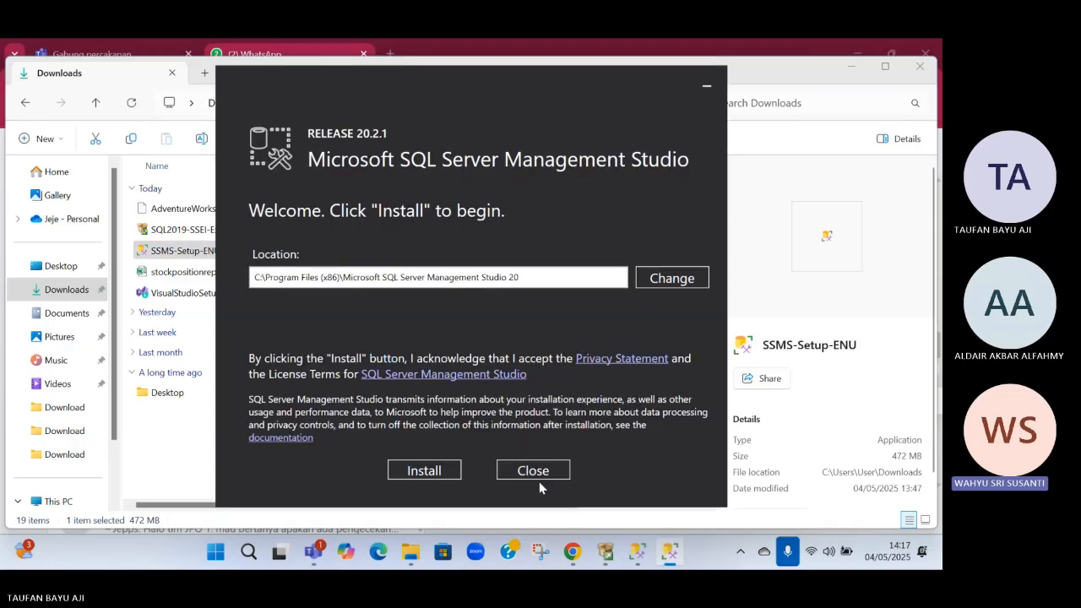
{"action": "left_click", "coordinate": [431, 474]}
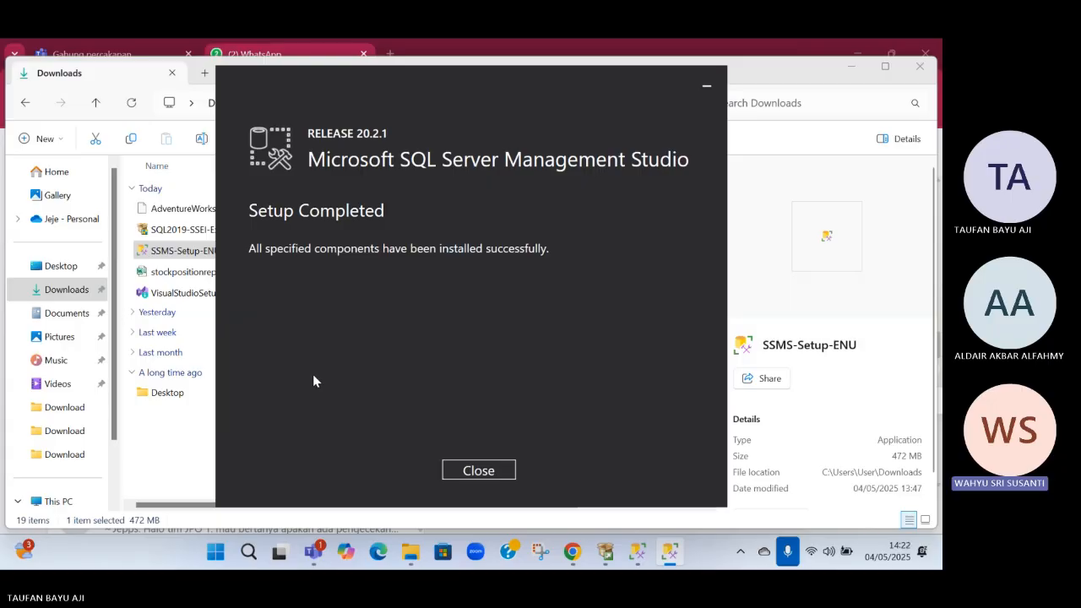
{"action": "left_click", "coordinate": [470, 469]}
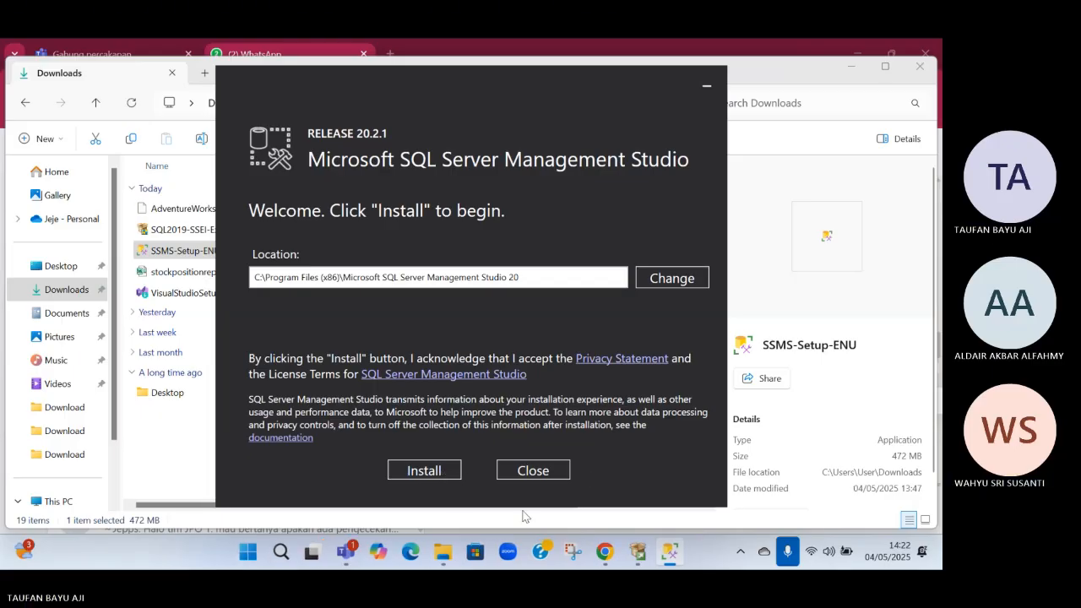
Run the SQL Server Management Studio 20.2.1 installation in the default location and close the completed setup
{"action": "left_click", "coordinate": [435, 472]}
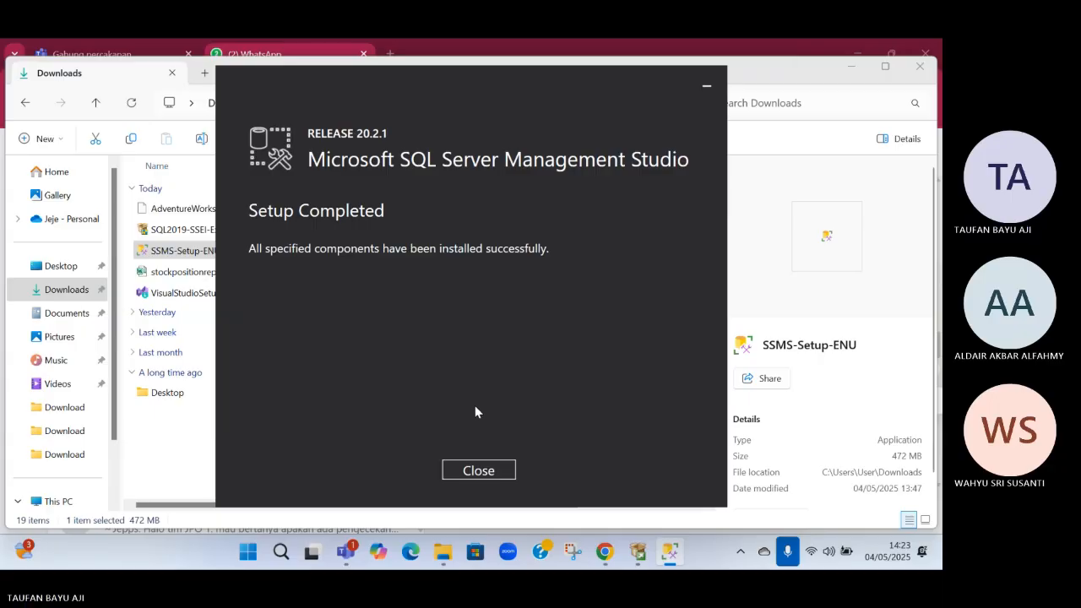
{"action": "left_click", "coordinate": [476, 473]}
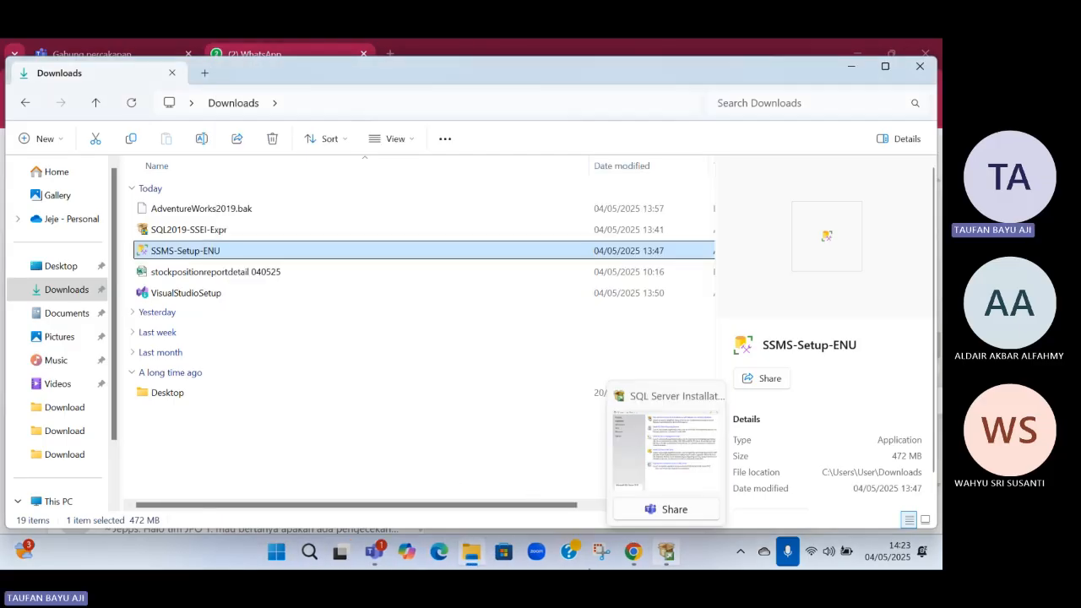
{"action": "mouse_move", "coordinate": [667, 553]}
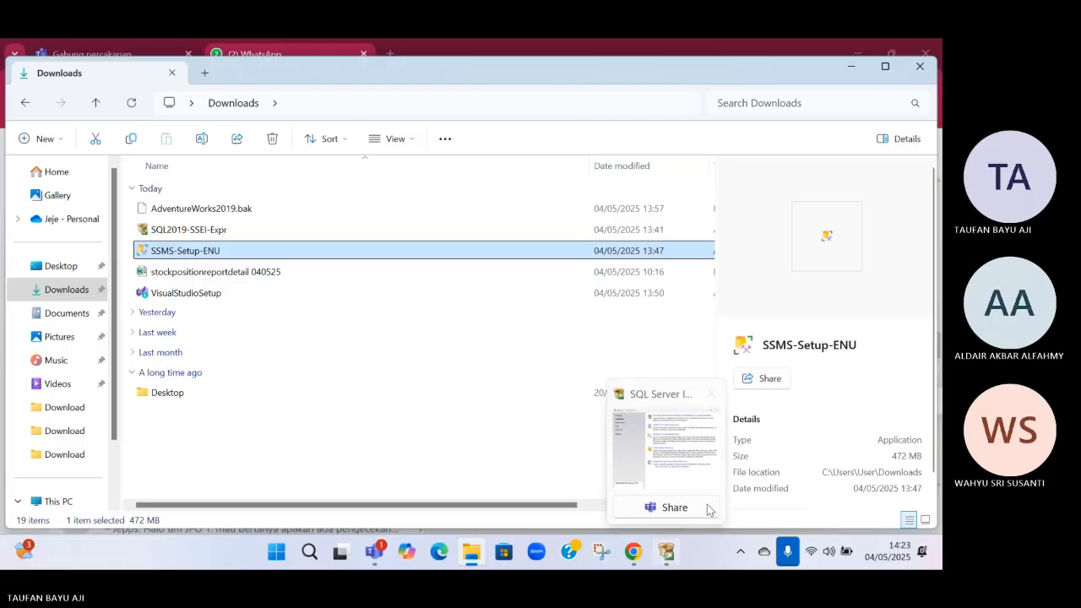
{"action": "mouse_move", "coordinate": [688, 480]}
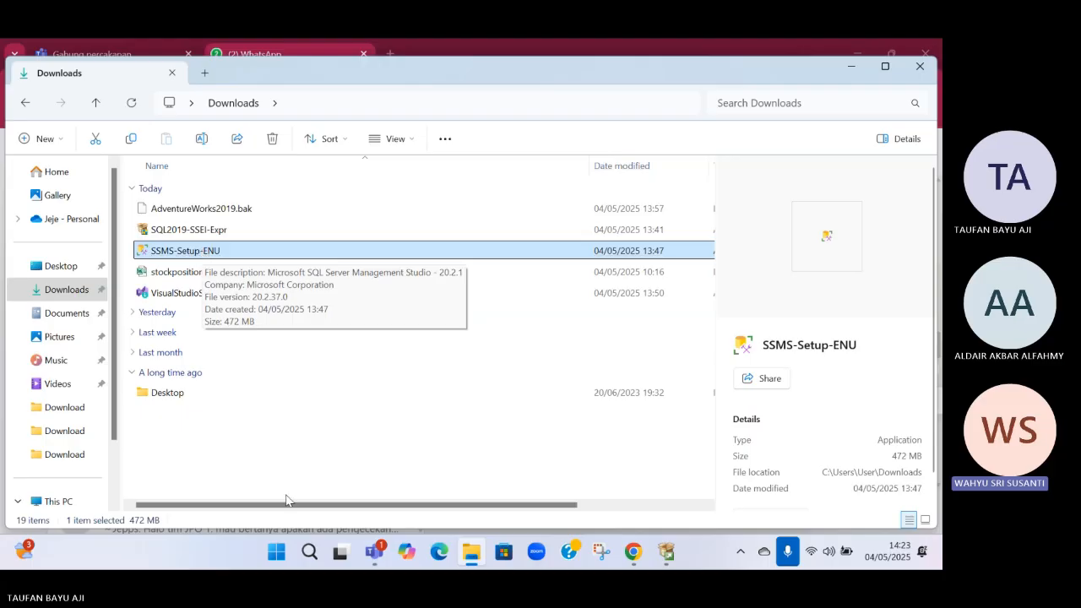
Find SQL Server Management Studio 20 with the Windows search "STU", run it as administrator, and bring its window to the front
{"action": "left_click", "coordinate": [320, 561]}
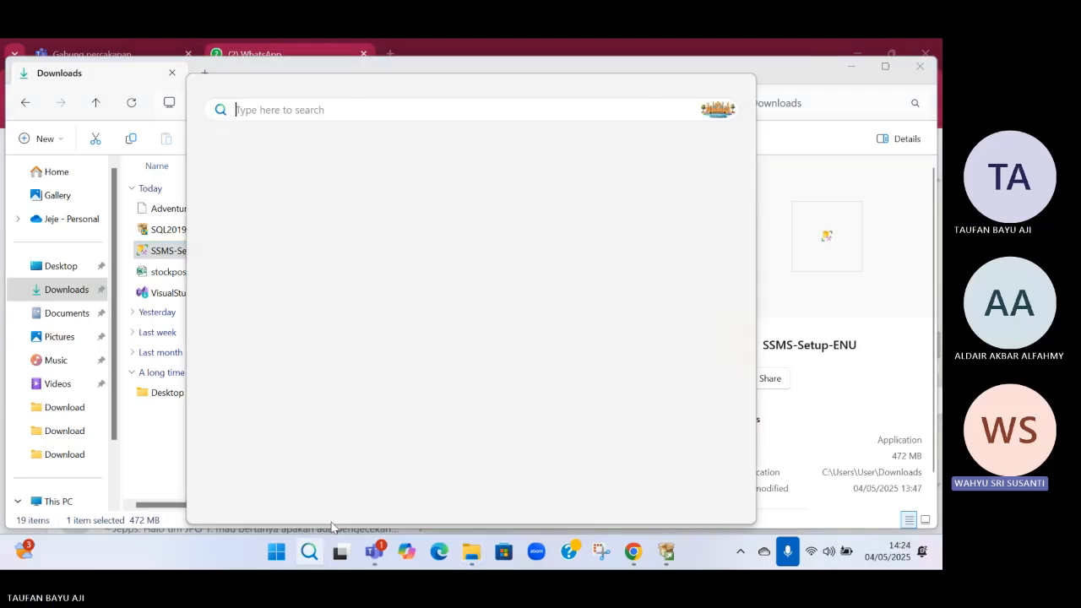
{"action": "type", "text": "STU"}
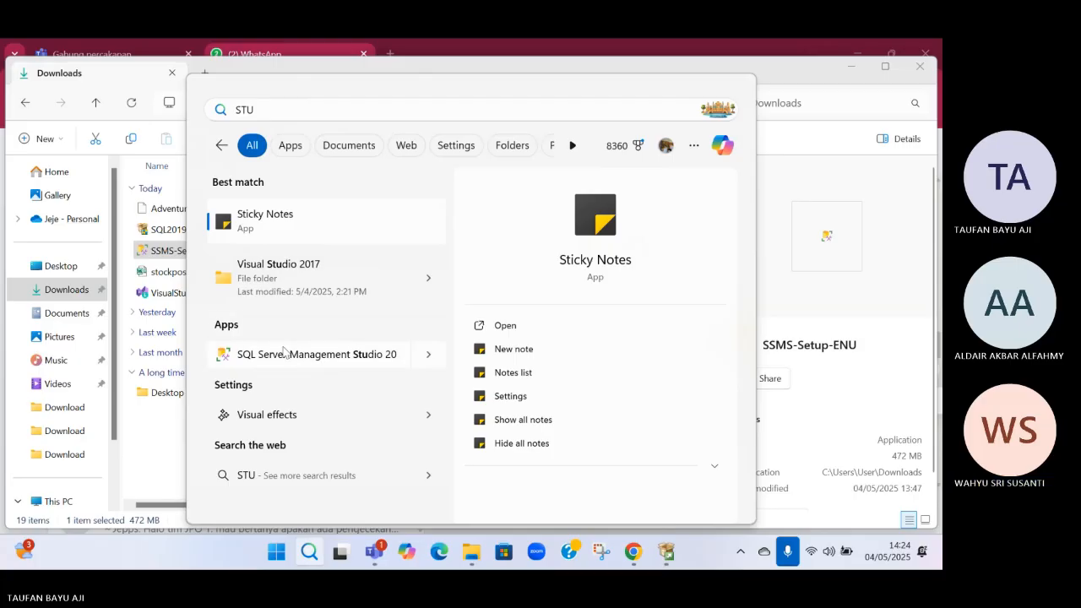
{"action": "right_click", "coordinate": [368, 355]}
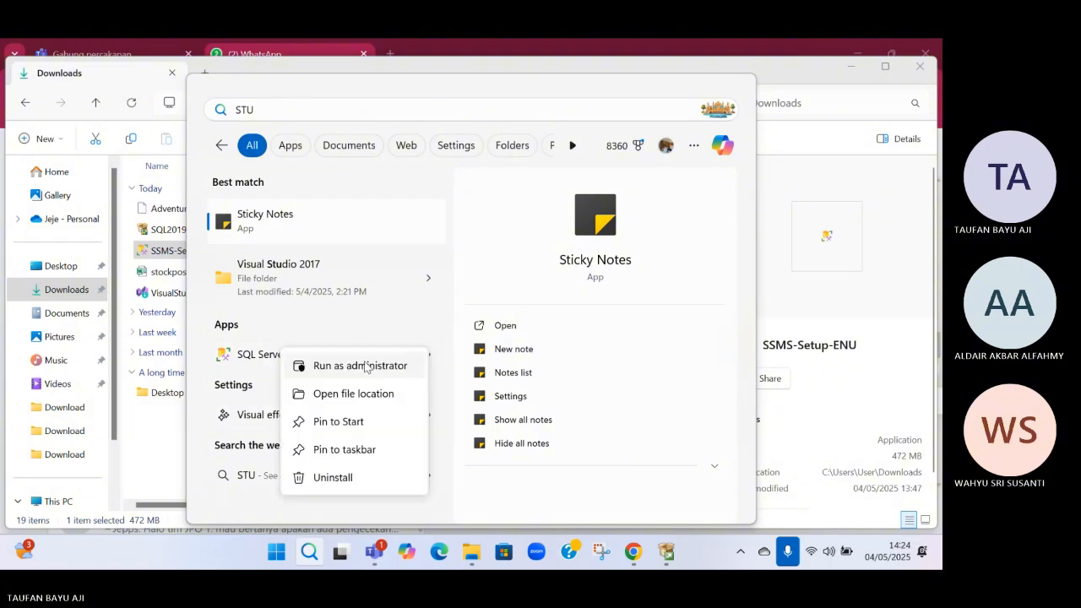
{"action": "key", "text": "Escape"}
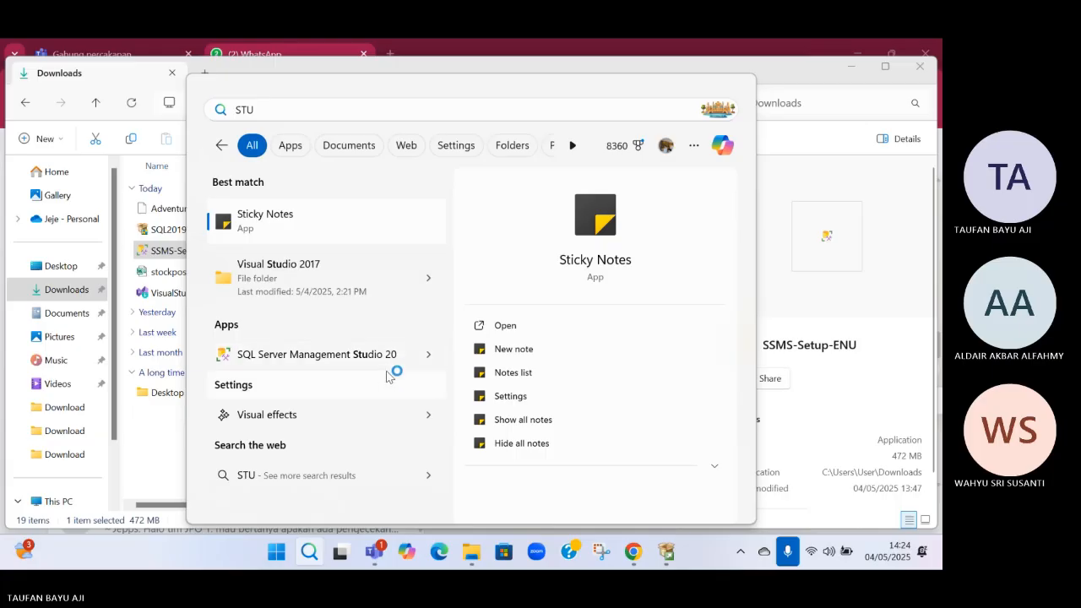
{"action": "right_click", "coordinate": [375, 360]}
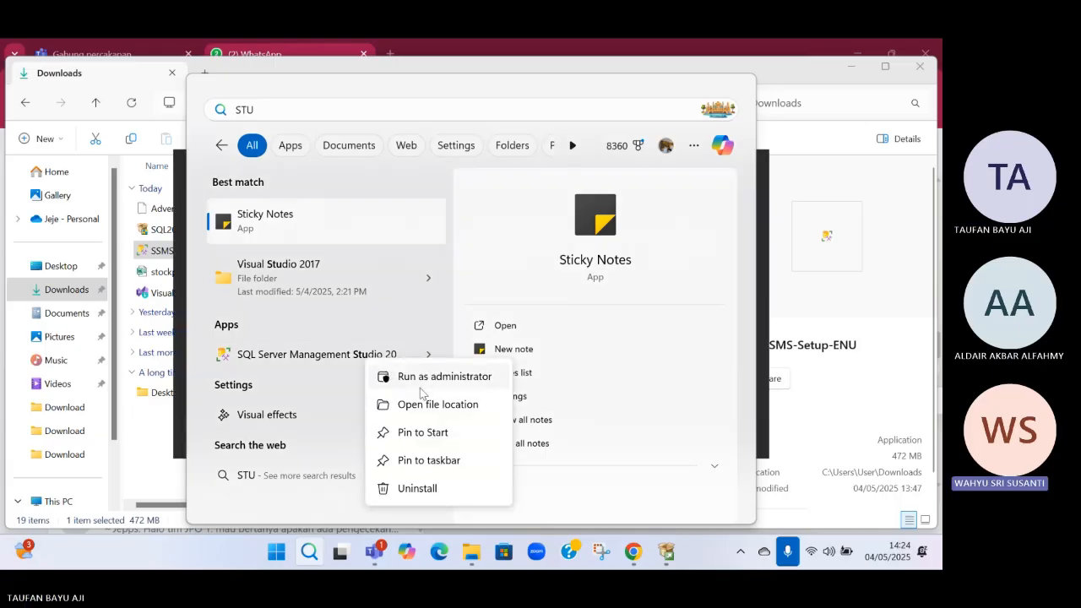
{"action": "left_click", "coordinate": [417, 277]}
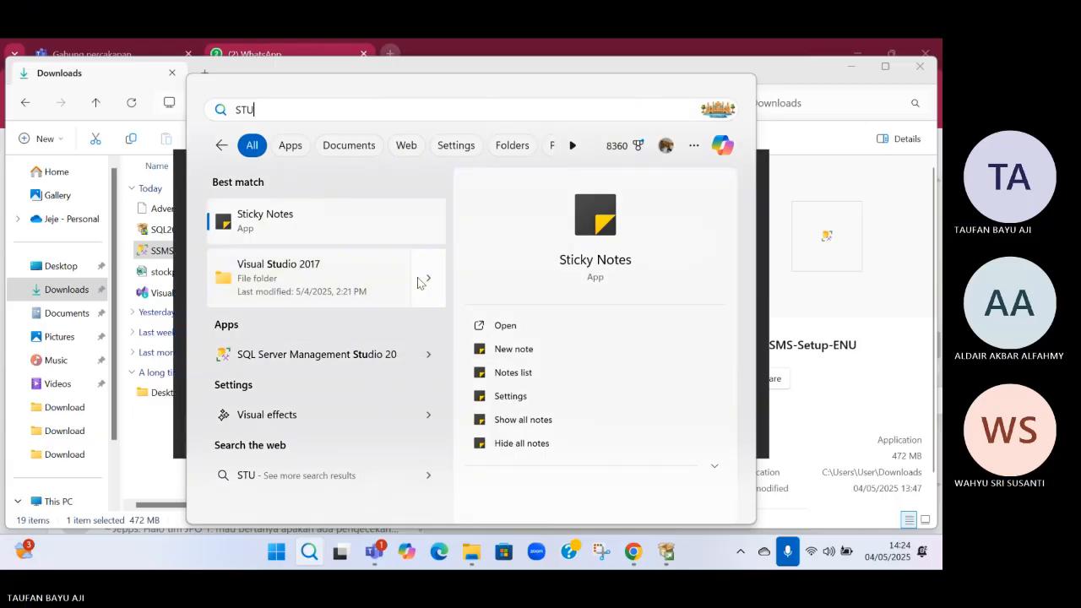
{"action": "left_click", "coordinate": [767, 174]}
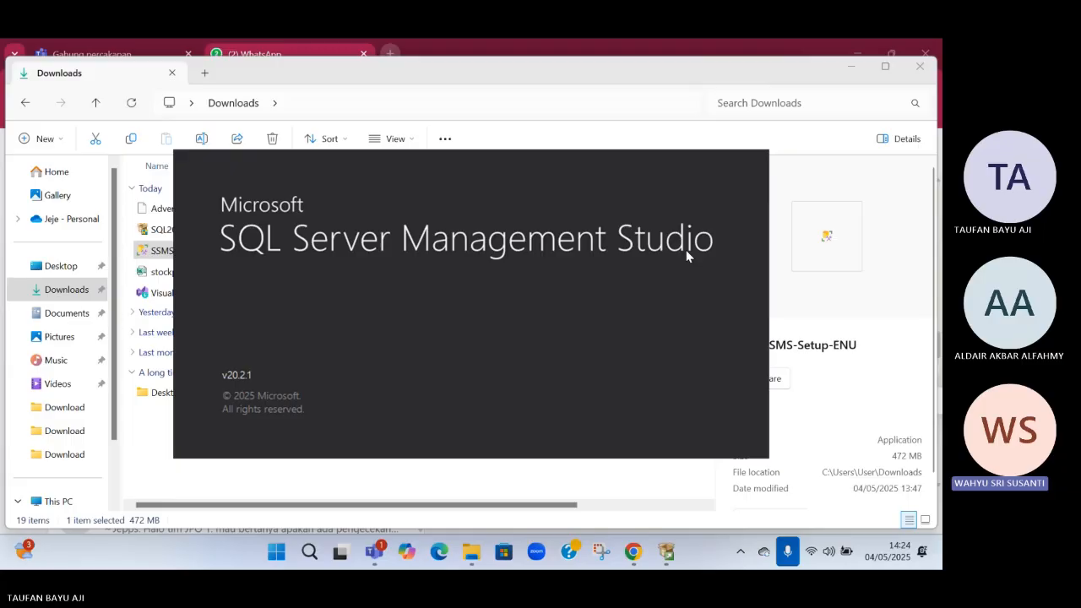
{"action": "left_click", "coordinate": [345, 395]}
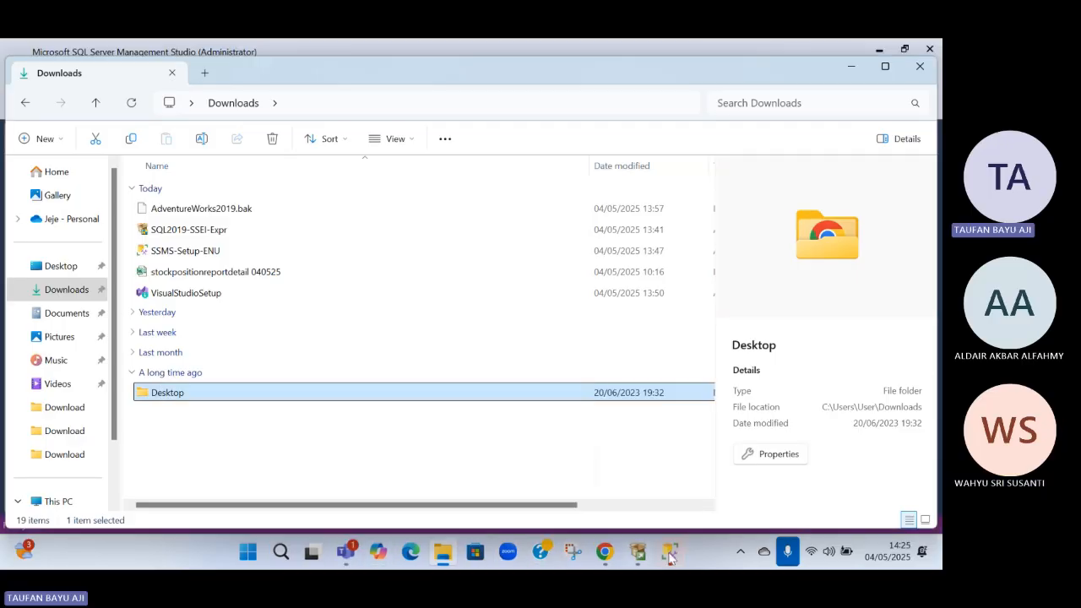
{"action": "left_click", "coordinate": [670, 553]}
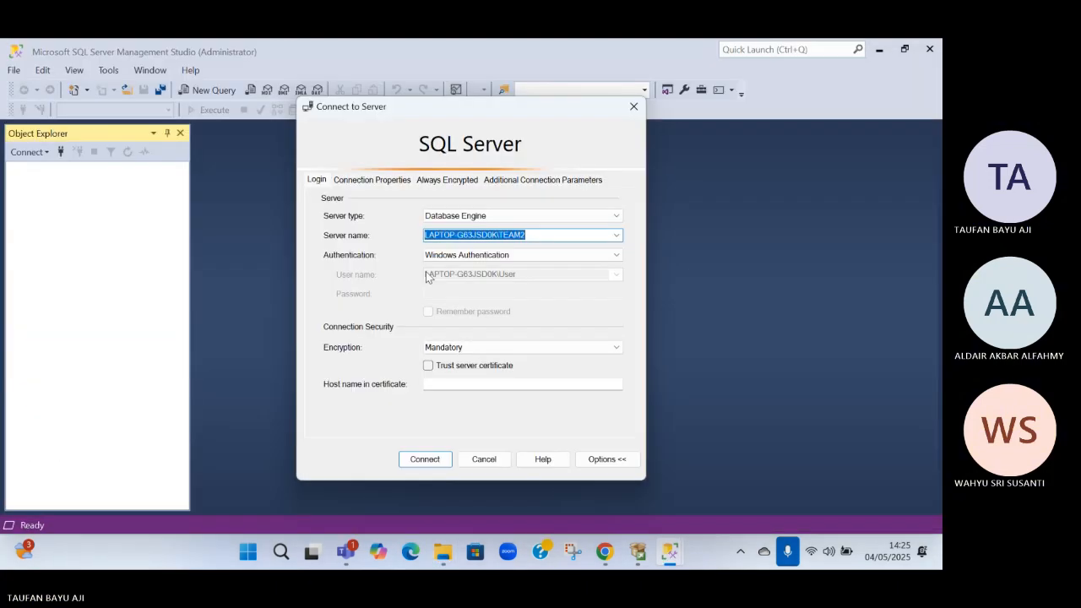
In the server connection, keep Database Engine and the TEAM2 instance, and set the authentication to SQL Server Authentication
{"action": "left_click", "coordinate": [604, 218]}
{"action": "left_click", "coordinate": [605, 224]}
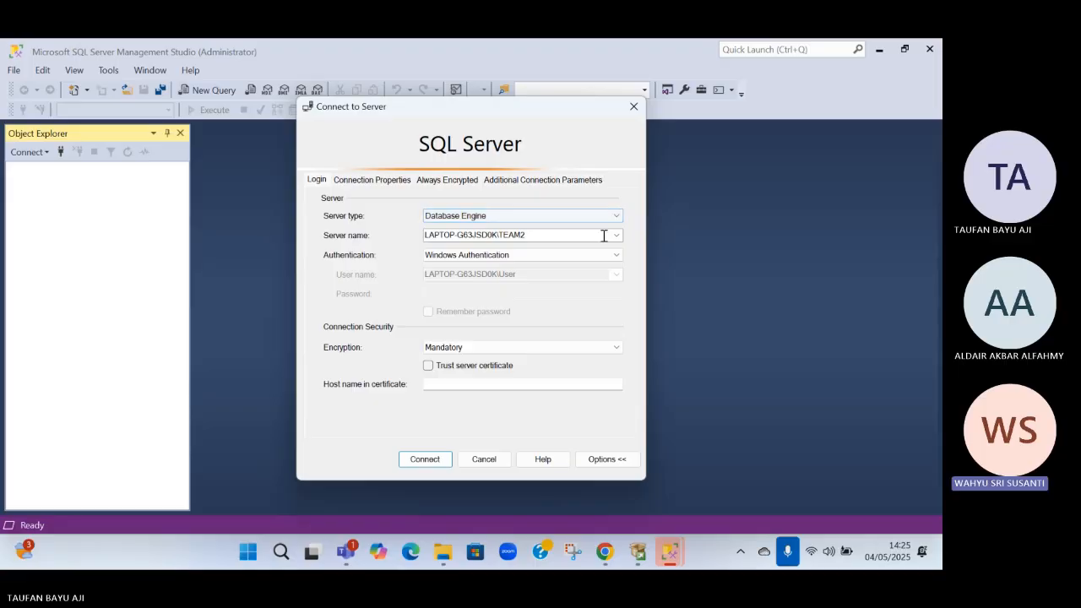
{"action": "left_click", "coordinate": [603, 234]}
{"action": "left_click", "coordinate": [613, 257]}
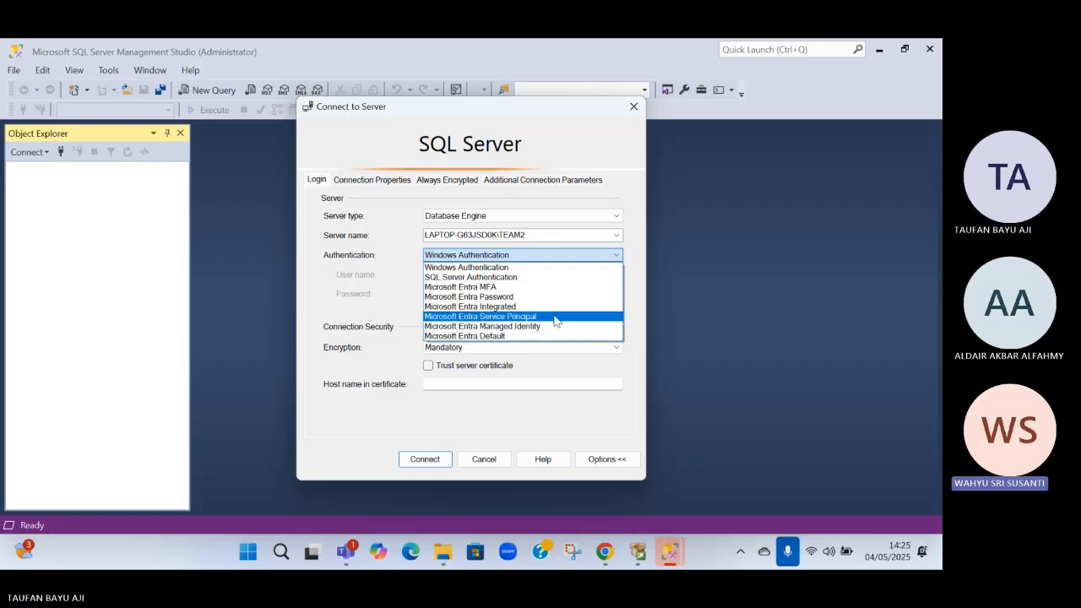
{"action": "left_click", "coordinate": [541, 277]}
Try TEAM2 as the login with the account password, and clear the password again
{"action": "left_click", "coordinate": [537, 274]}
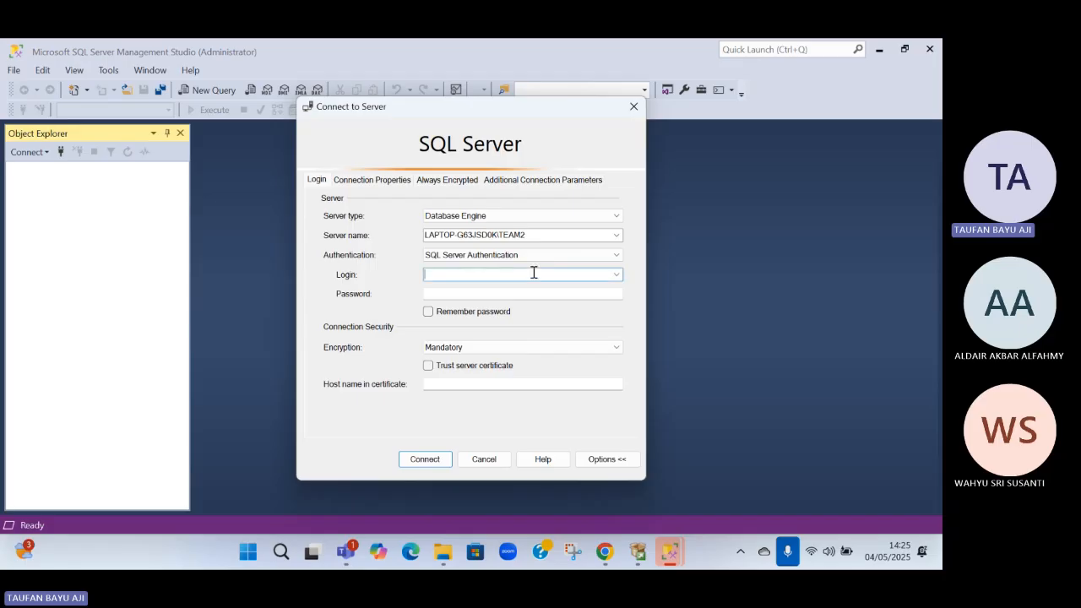
{"action": "type", "text": "TEAM2"}
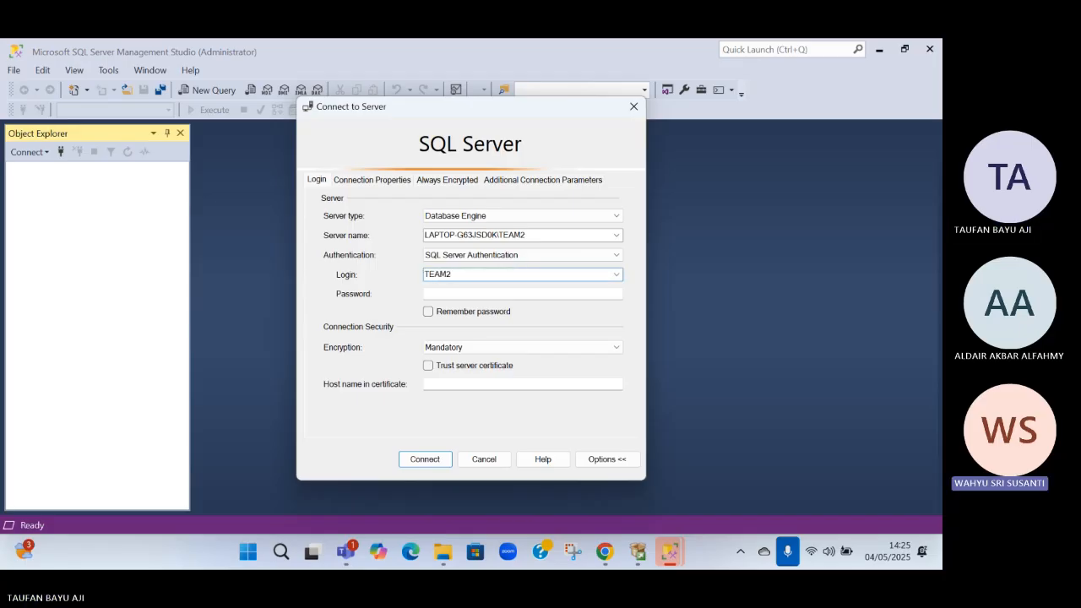
{"action": "key", "text": "Tab"}
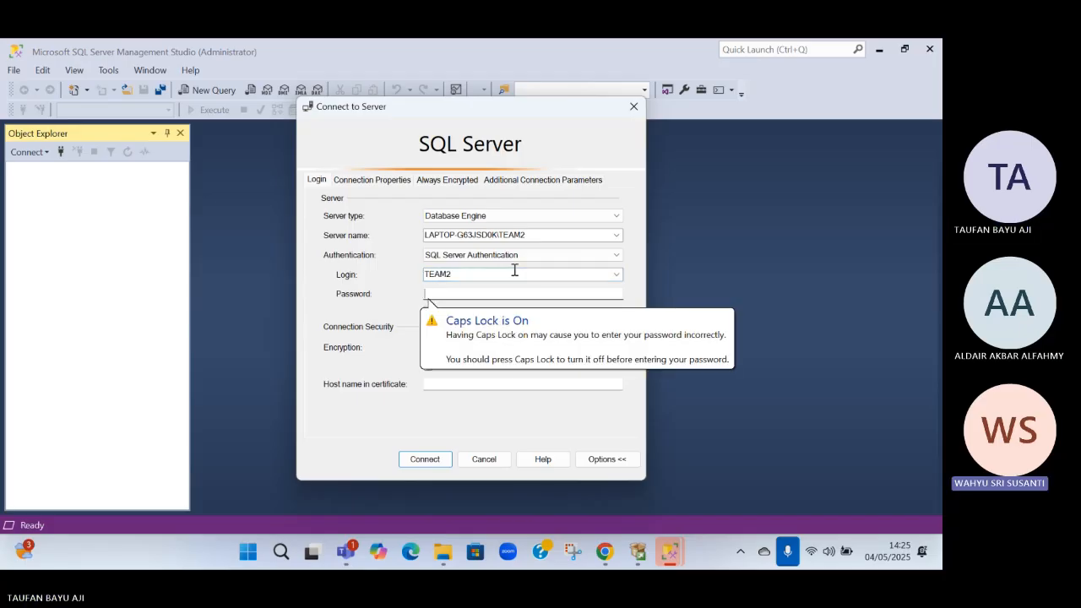
{"action": "type", "text": "****"}
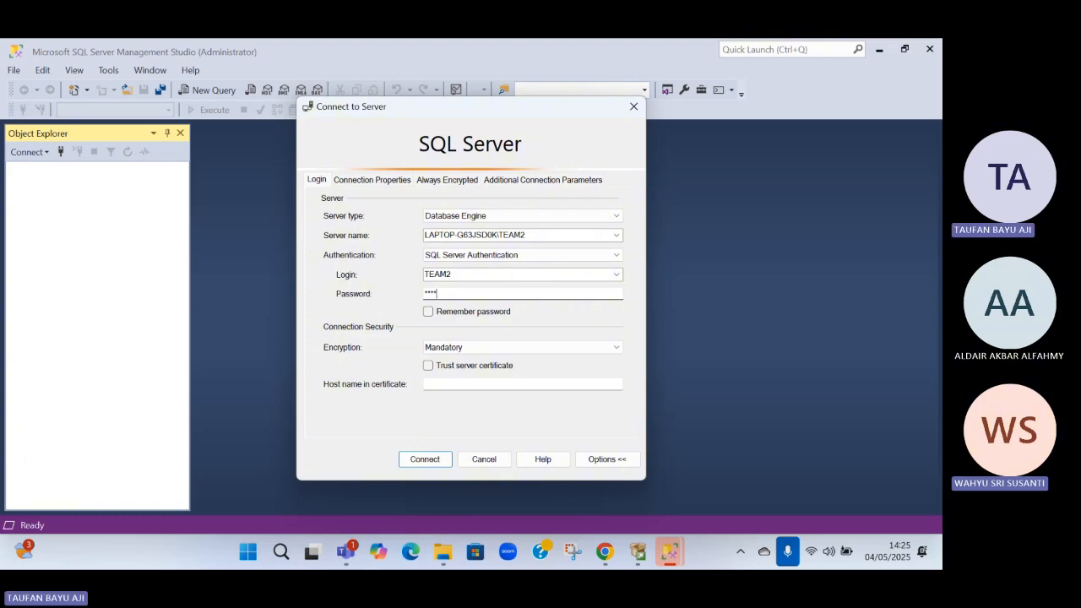
{"action": "key", "text": "BackSpace"}
{"action": "key", "text": "BackSpace"}
{"action": "key", "text": "BackSpace"}
{"action": "key", "text": "BackSpace"}
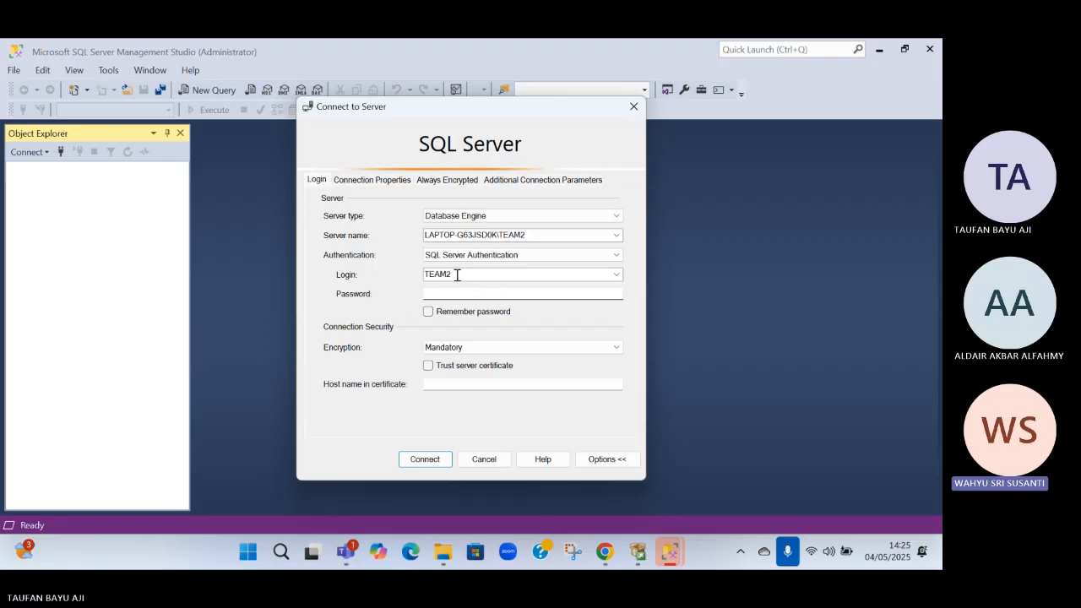
Switch to Command Prompt and look up the computer's name with the hostname command
{"action": "left_click", "coordinate": [288, 557]}
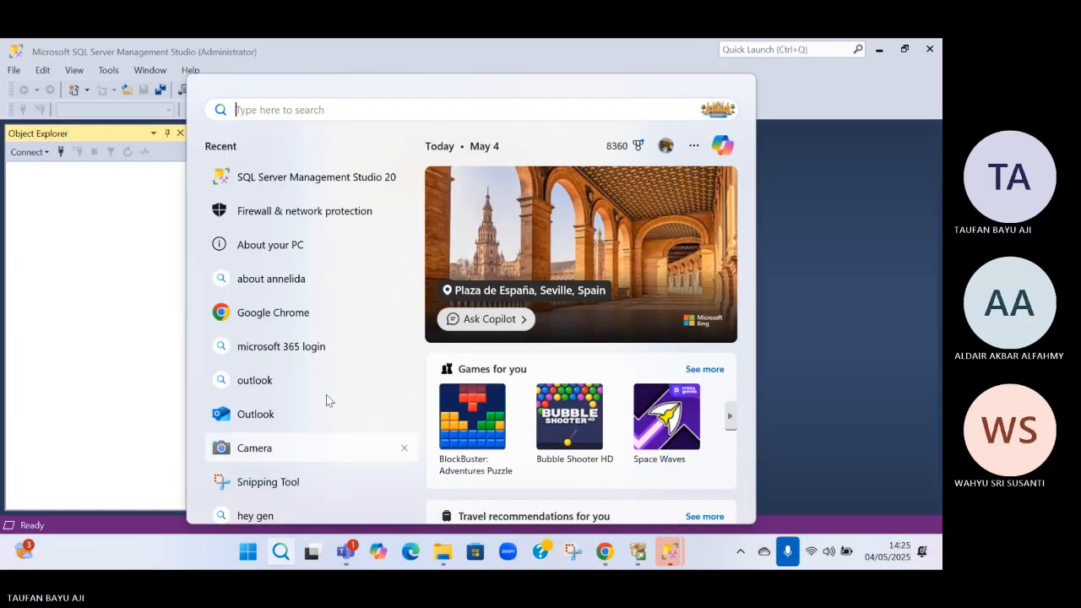
{"action": "type", "text": "CM"}
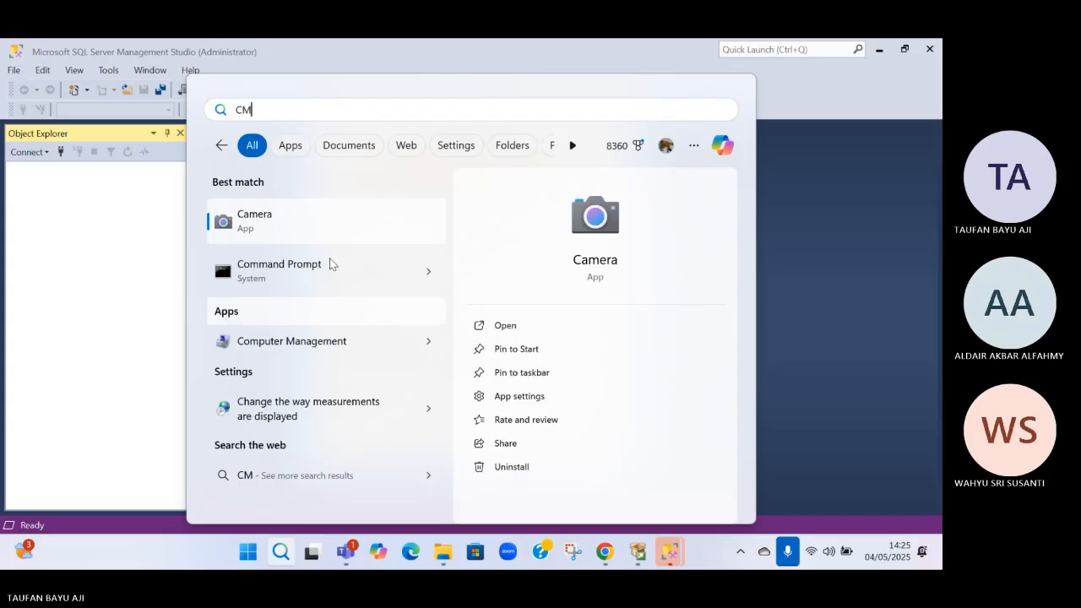
{"action": "left_click", "coordinate": [290, 269]}
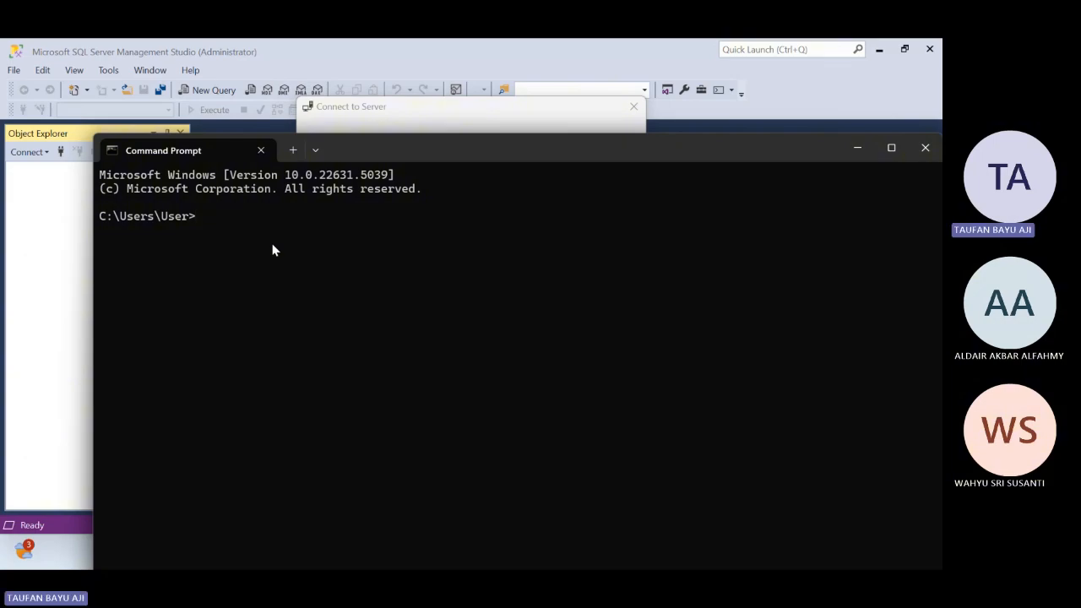
{"action": "type", "text": "HOIS"}
{"action": "key", "text": "BackSpace"}
{"action": "key", "text": "BackSpace"}
{"action": "key", "text": "BackSpace"}
{"action": "key", "text": "BackSpace"}
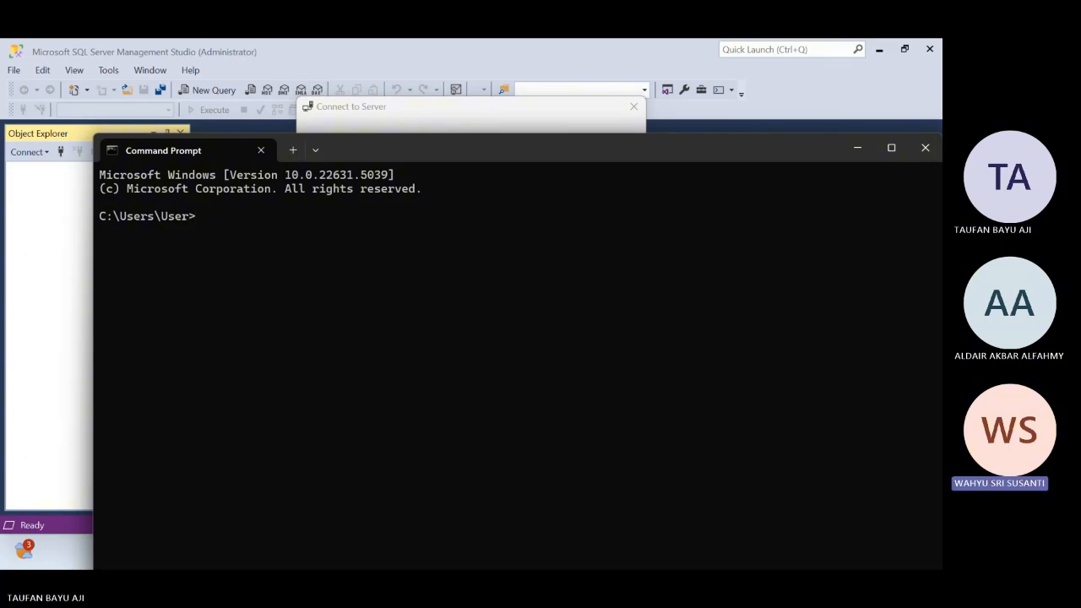
{"action": "type", "text": "host name"}
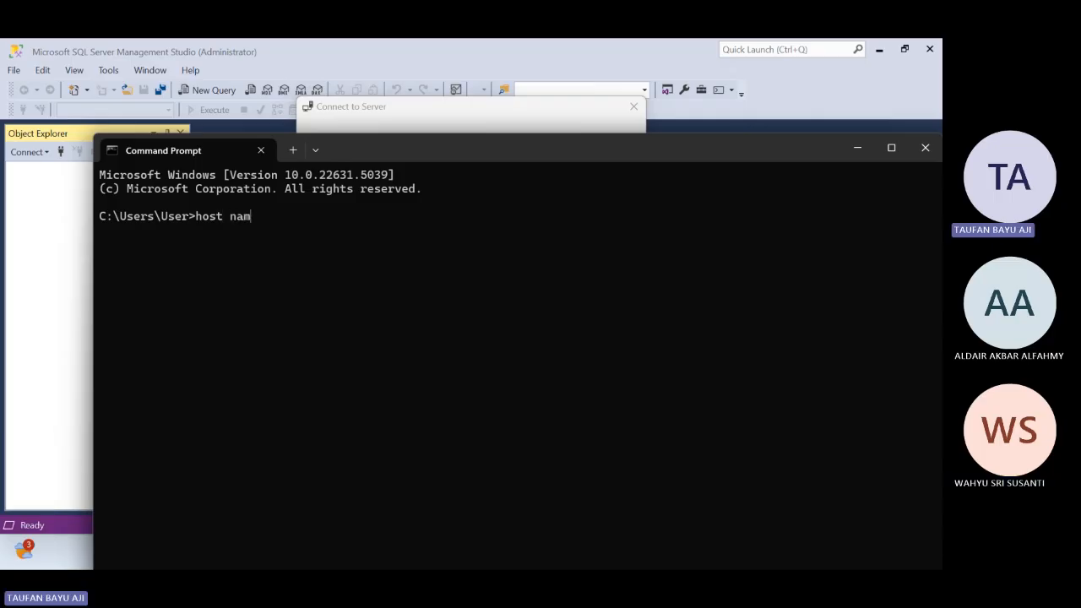
{"action": "key", "text": "BackSpace"}
{"action": "key", "text": "BackSpace"}
{"action": "key", "text": "BackSpace"}
{"action": "key", "text": "BackSpace"}
{"action": "key", "text": "BackSpace"}
{"action": "key", "text": "BackSpace"}
{"action": "type", "text": "tname"}
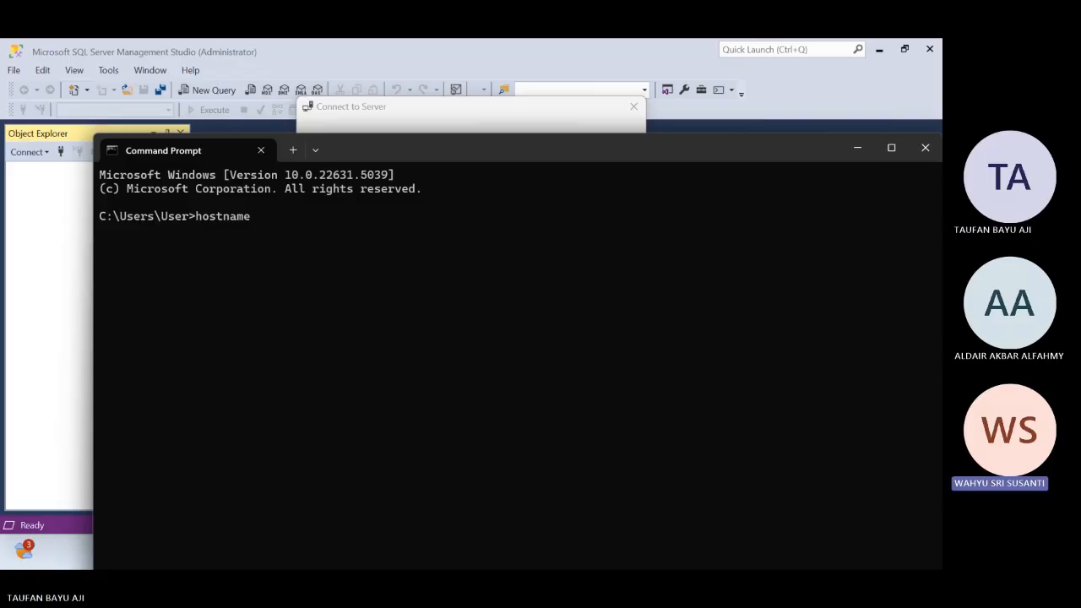
{"action": "key", "text": "Return"}
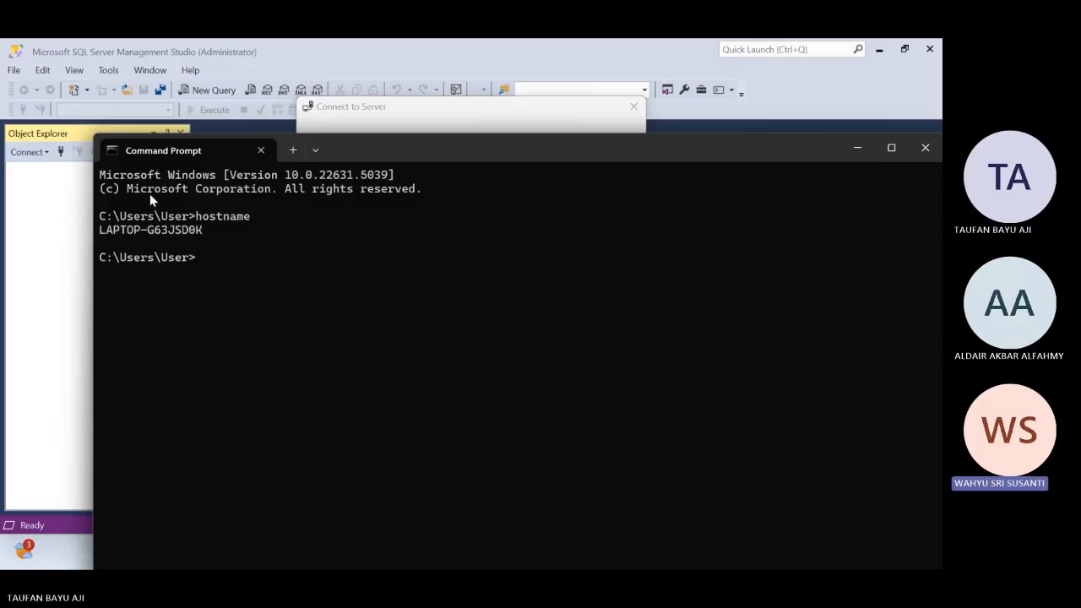
Copy the computer name from Command Prompt, try pasting it into the server connection dialog, and clear it from the password field
{"action": "left_click_drag", "start_coordinate": [216, 233], "coordinate": [121, 239]}
{"action": "left_click_drag", "start_coordinate": [99, 243], "coordinate": [98, 242]}
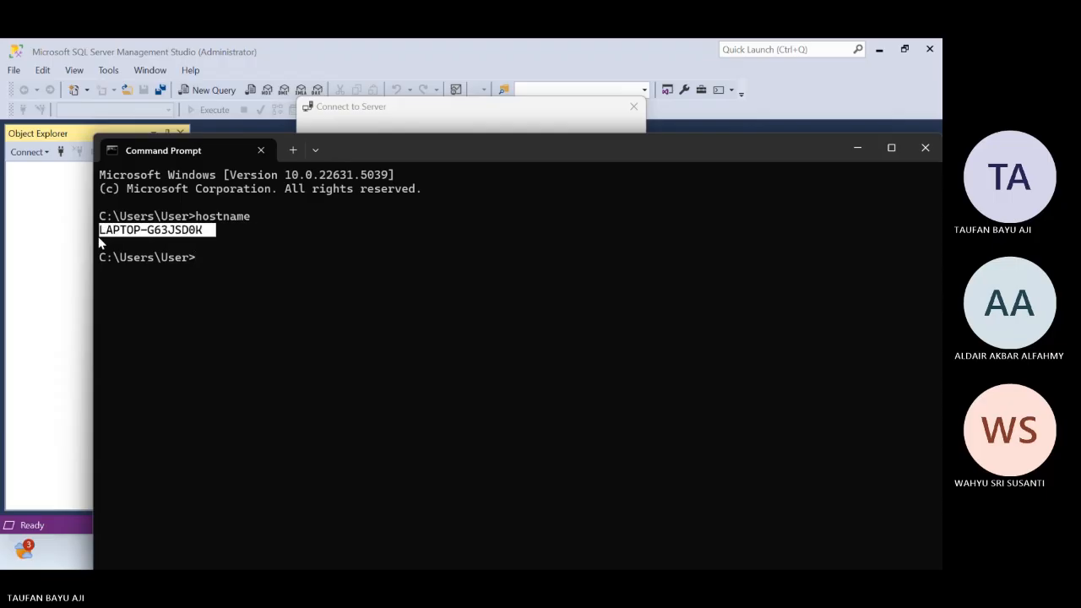
{"action": "key", "text": "ctrl+c"}
{"action": "left_click", "coordinate": [30, 225]}
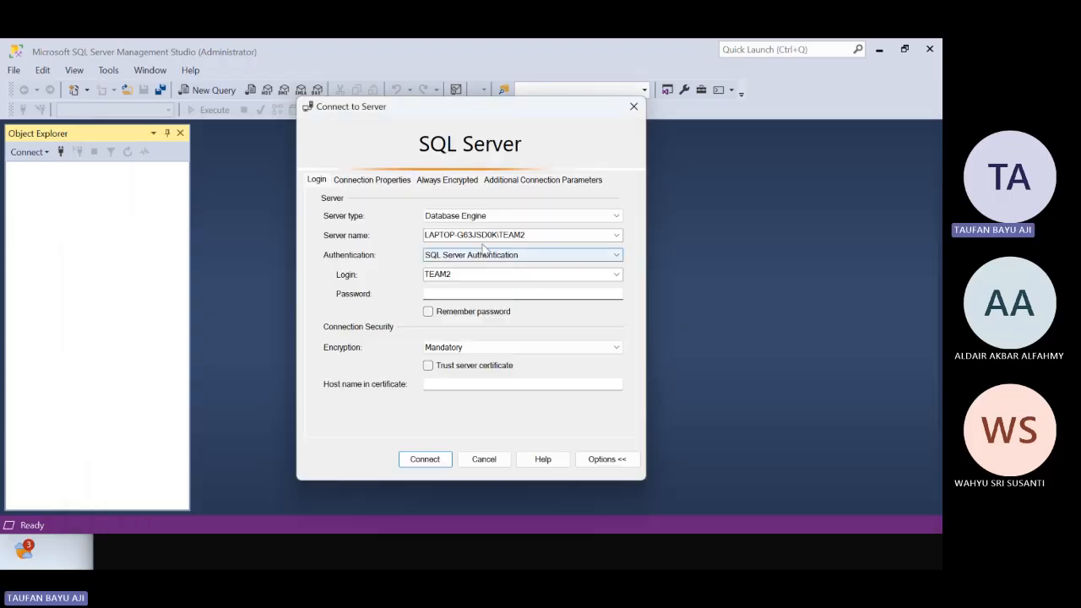
{"action": "key", "text": "ctrl+v"}
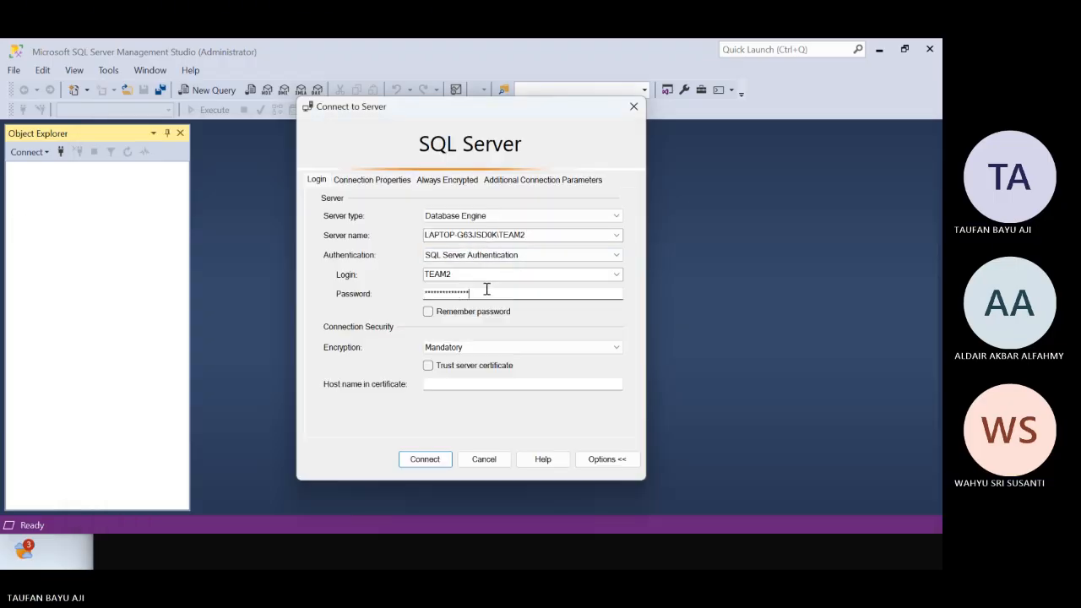
{"action": "left_click_drag", "start_coordinate": [486, 291], "coordinate": [389, 282]}
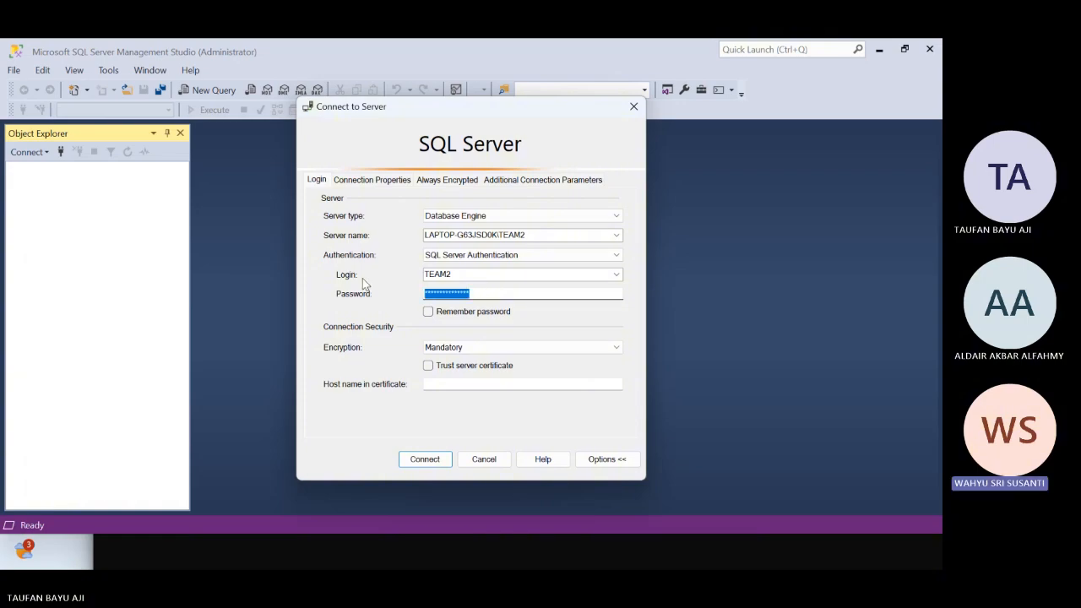
{"action": "key", "text": "BackSpace"}
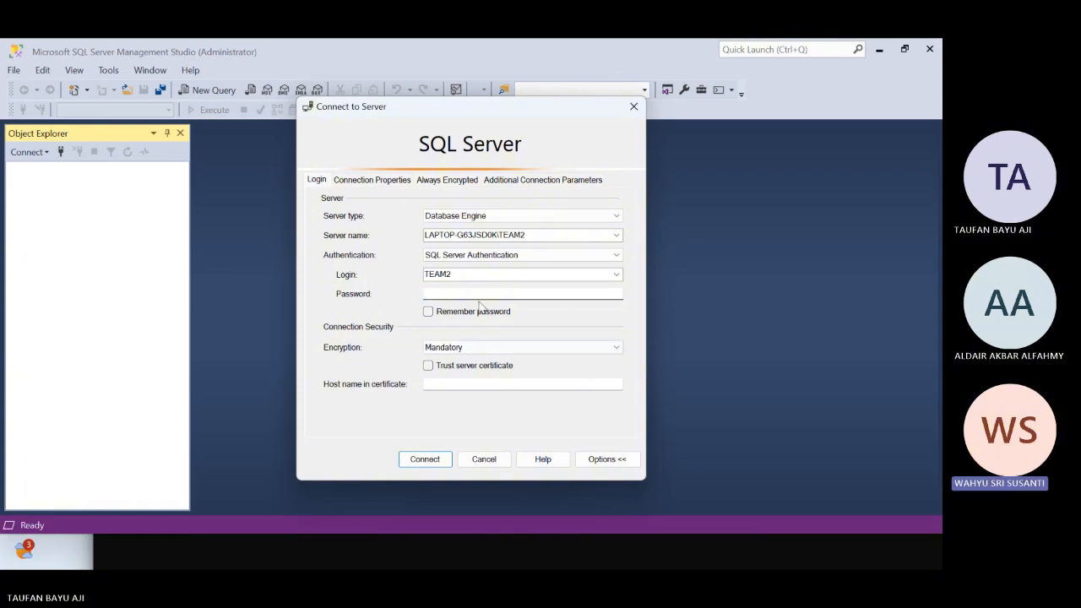
Replace the TEAM2 login with sa for the SQL Server Authentication connection
{"action": "key", "text": "shift+Tab"}
{"action": "type", "text": "sa"}
{"action": "key", "text": "BackSpace"}
{"action": "key", "text": "BackSpace"}
{"action": "type", "text": "SA"}
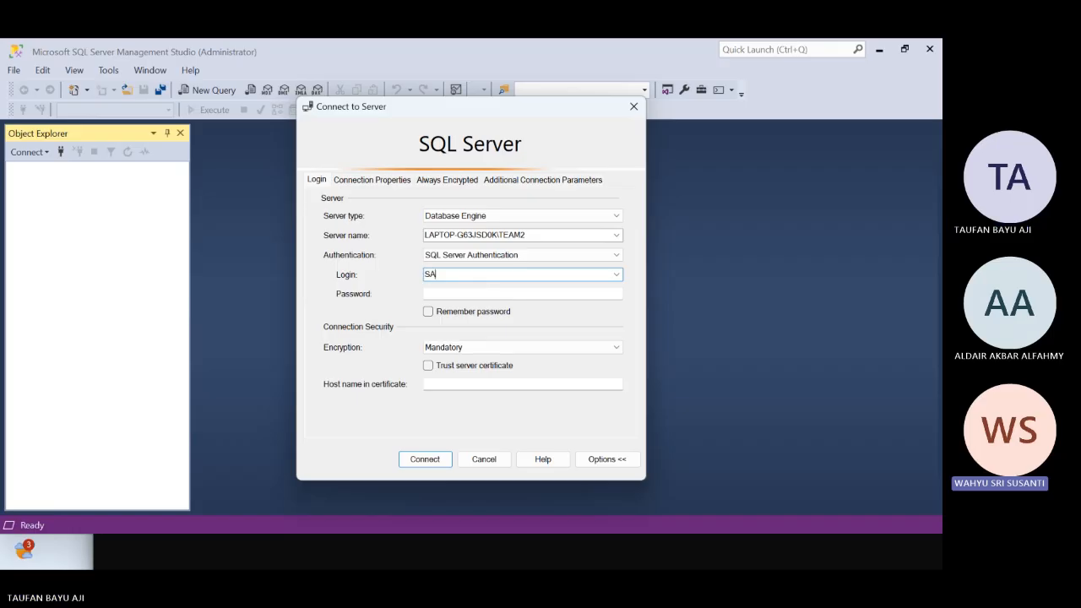
{"action": "type", "text": "sa"}
{"action": "key", "text": "Tab"}
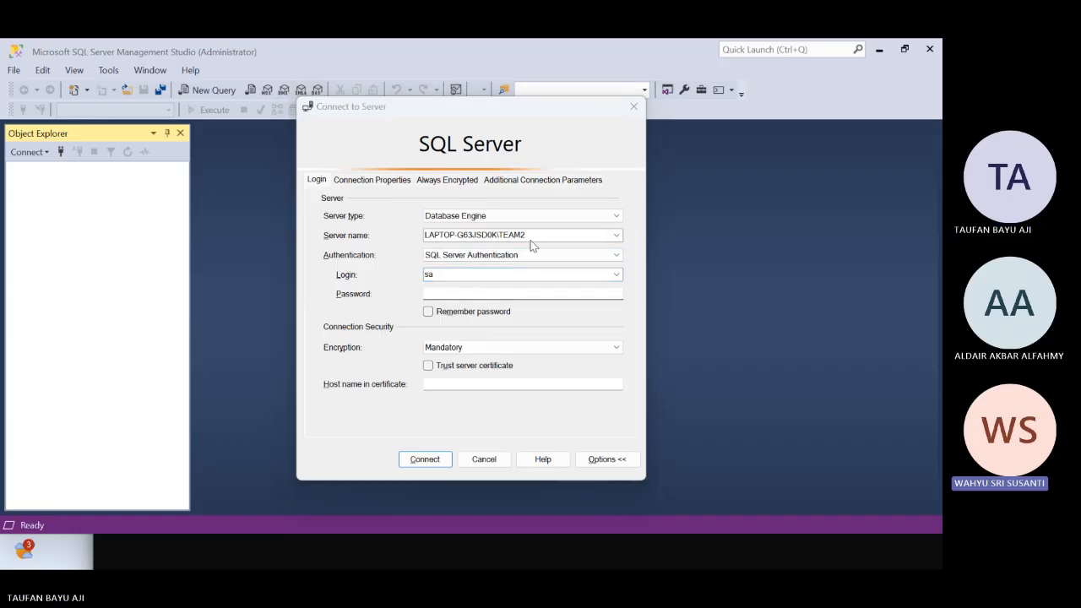
{"action": "key", "text": "alt+Tab"}
{"action": "key", "text": "alt+Tab"}
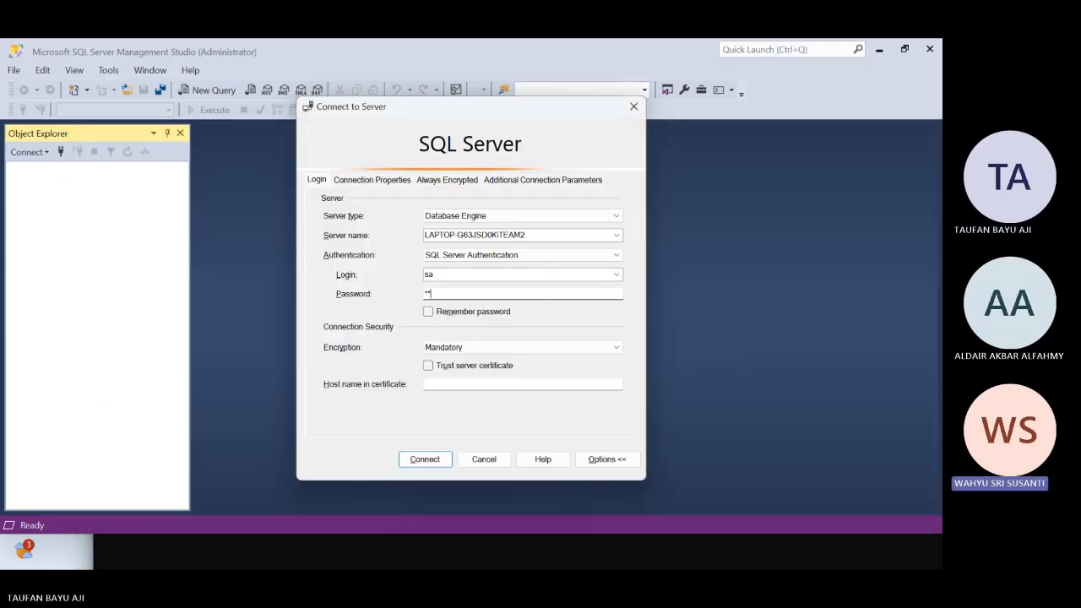
Enter the account password for the sa login and have the connection remember it
{"action": "type", "text": "****"}
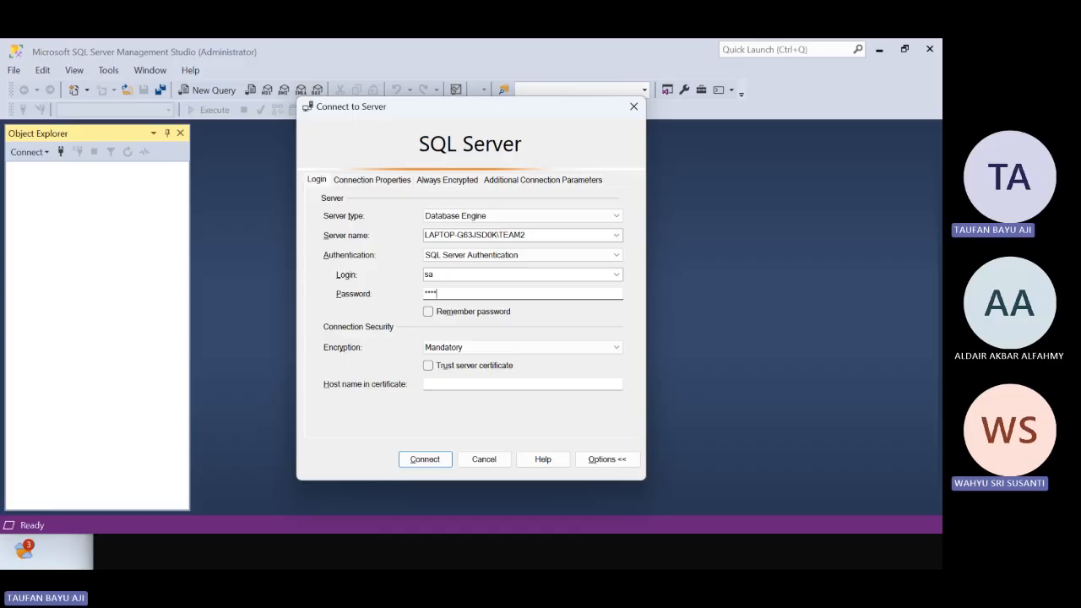
{"action": "type", "text": "*"}
{"action": "left_click", "coordinate": [429, 312]}
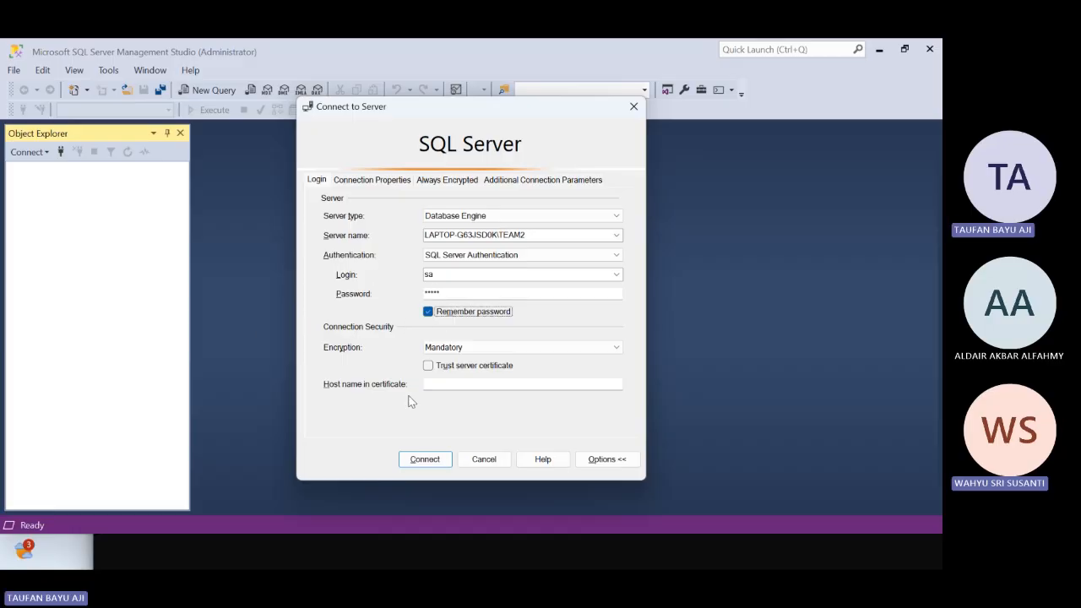
Connect to the server with encryption set to Optional and expand its Databases folder
{"action": "left_click", "coordinate": [460, 350]}
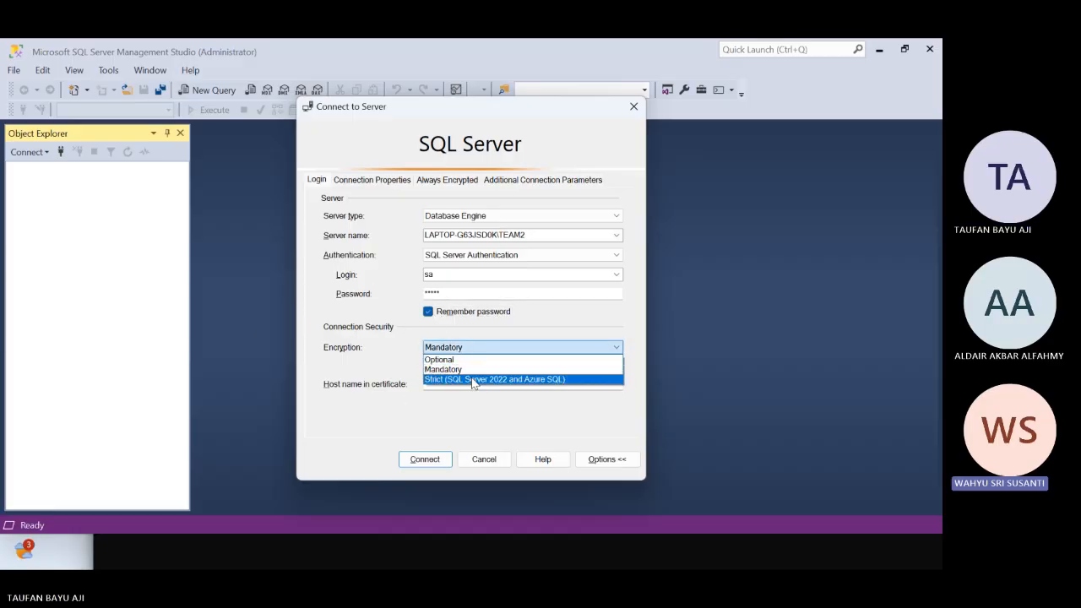
{"action": "left_click", "coordinate": [463, 360]}
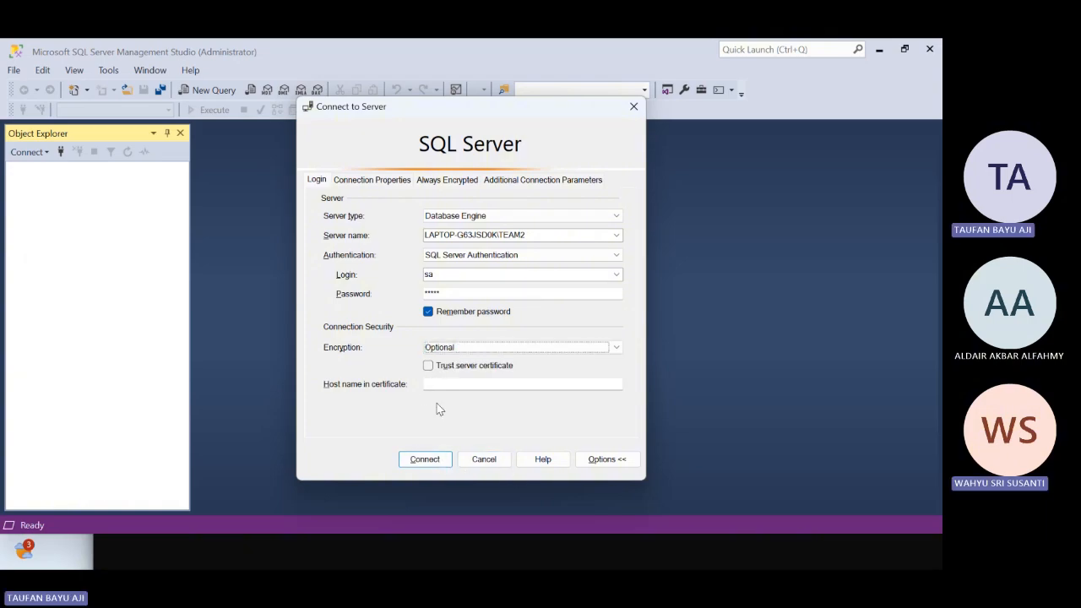
{"action": "left_click", "coordinate": [424, 460]}
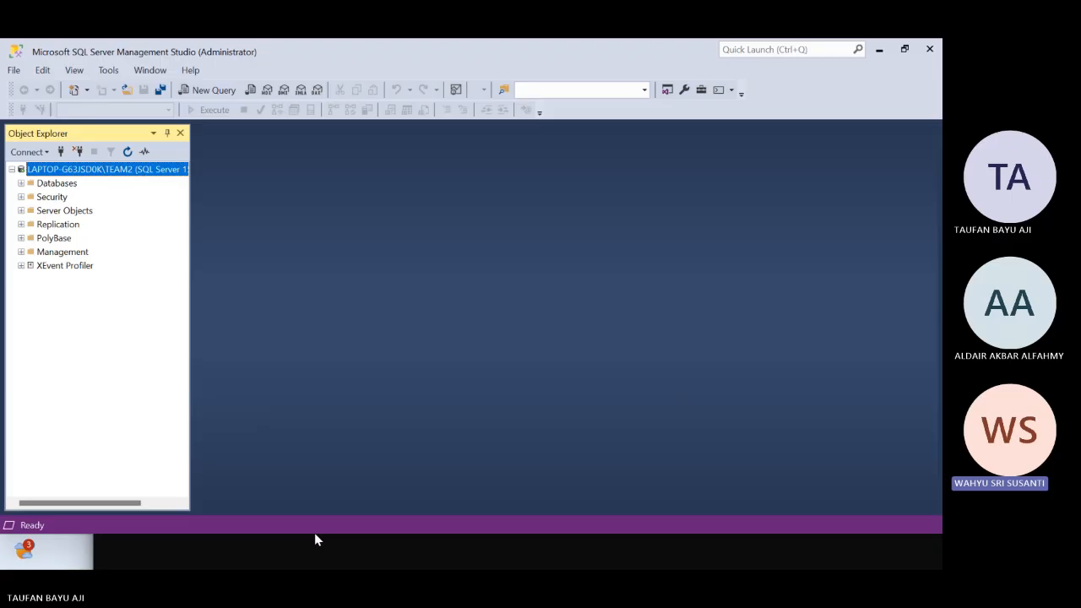
{"action": "left_click", "coordinate": [21, 183]}
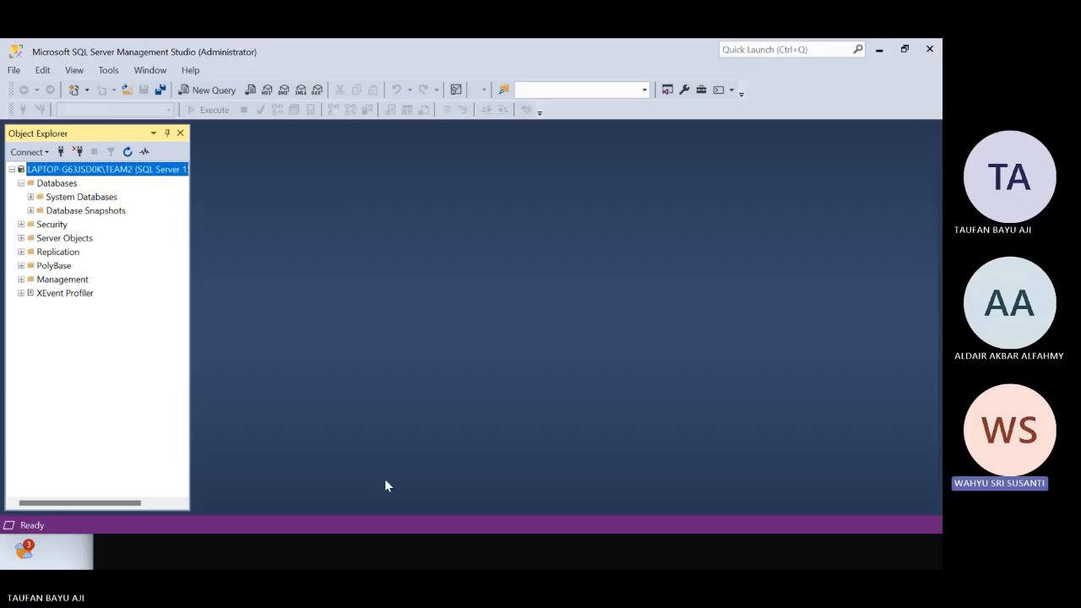
Switch to File Explorer and locate the AdventureWorks2019.bak backup file in the Downloads folder
{"action": "key", "text": "alt+Tab"}
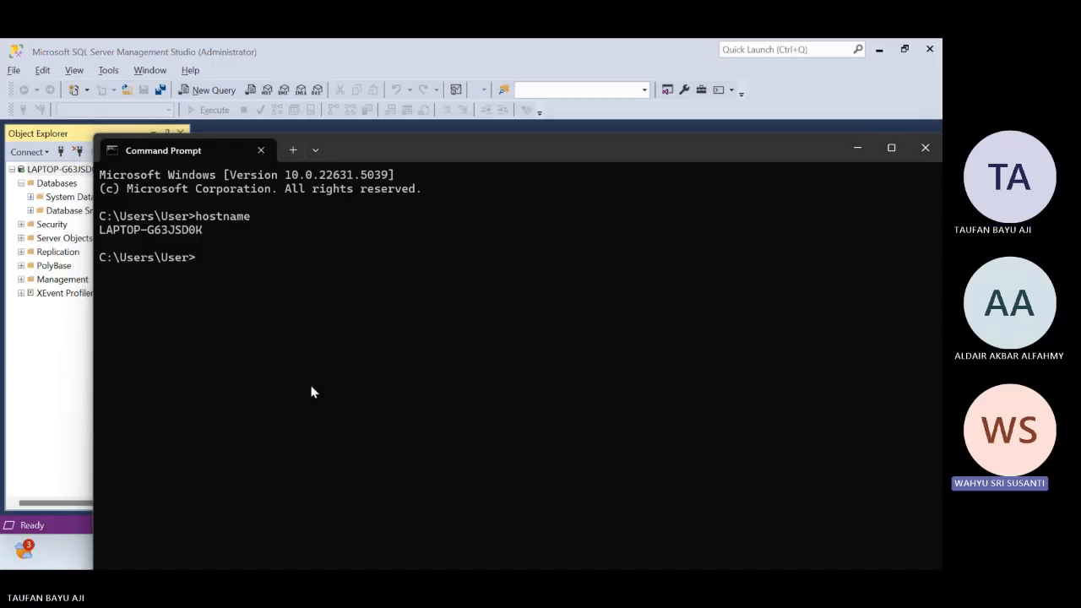
{"action": "key", "text": "alt+Tab"}
{"action": "key", "text": "alt+Tab"}
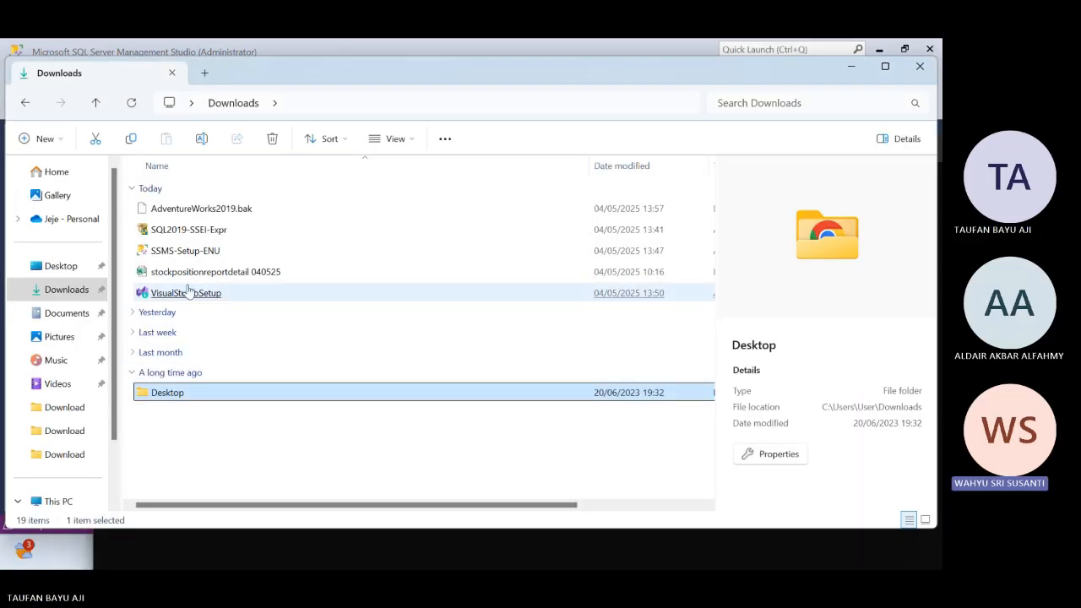
{"action": "left_click", "coordinate": [189, 218]}
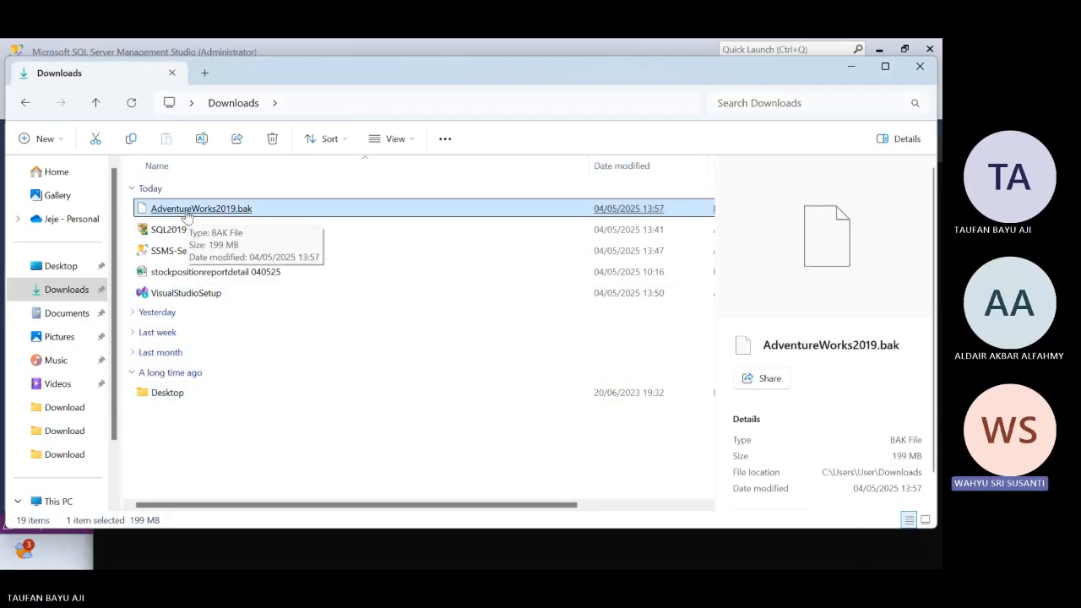
{"action": "key", "text": "alt+Tab"}
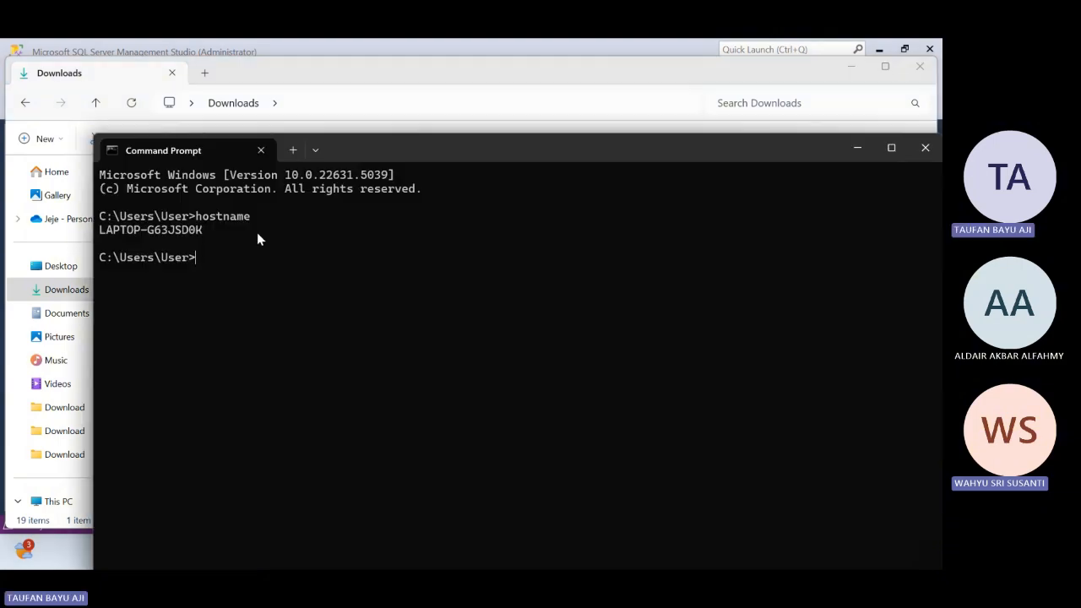
{"action": "key", "text": "alt+Tab"}
{"action": "left_click", "coordinate": [189, 212]}
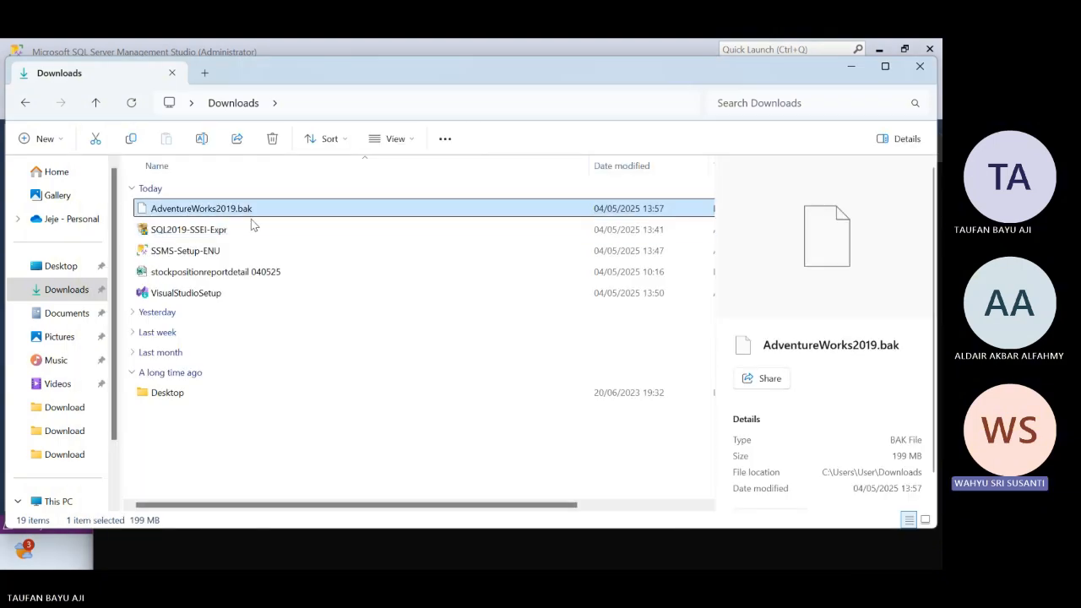
{"action": "key", "text": "alt+Tab"}
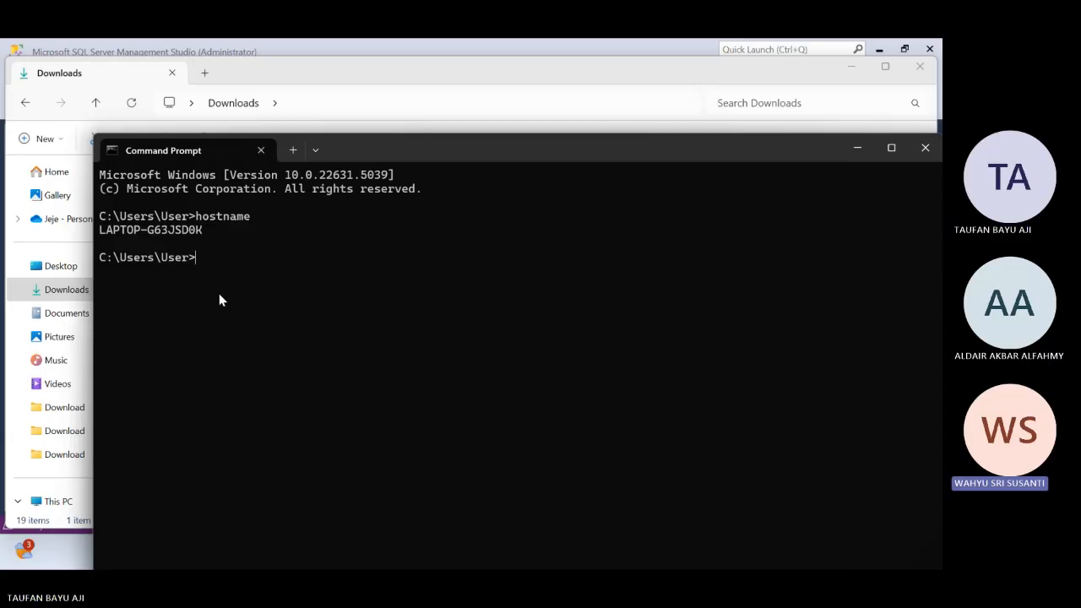
Return to SQL Server Management Studio and start a database restore from the Databases folder with Device as the source
{"action": "key", "text": "alt+Tab"}
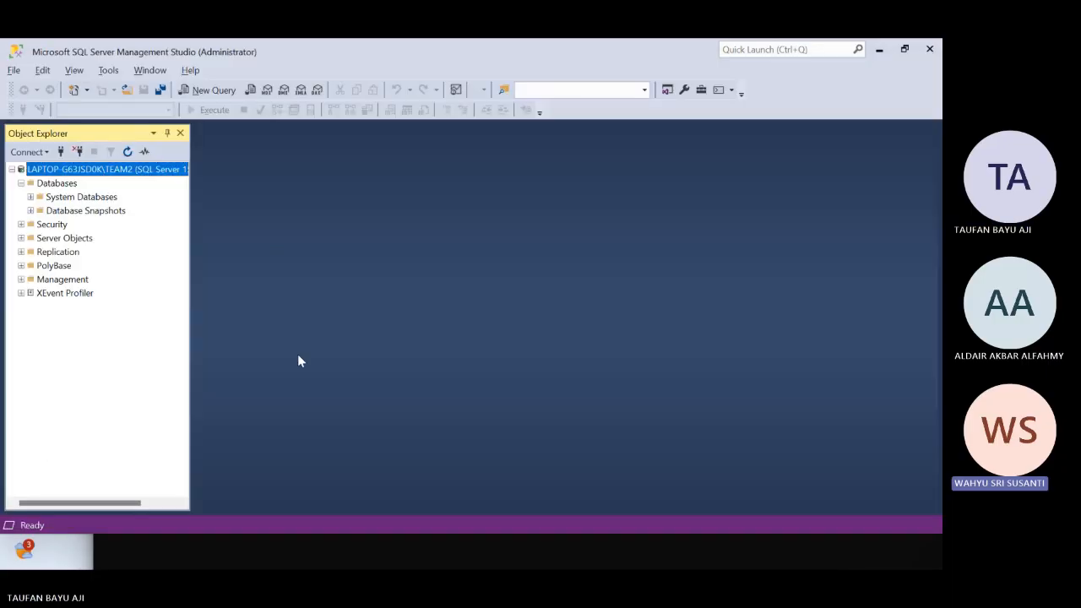
{"action": "left_click", "coordinate": [40, 187]}
{"action": "right_click", "coordinate": [40, 188]}
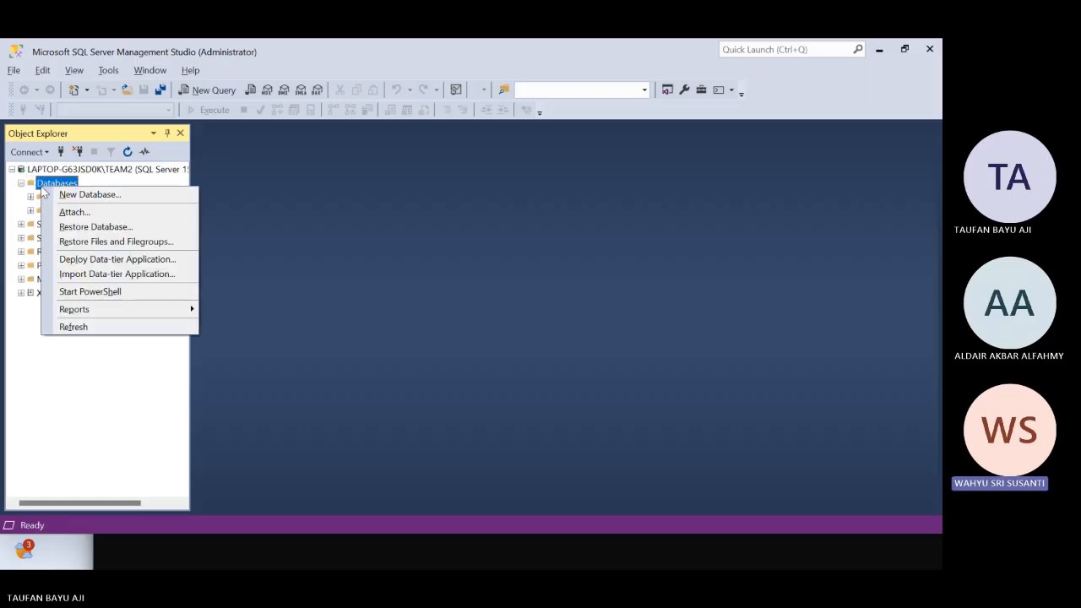
{"action": "left_click", "coordinate": [89, 227]}
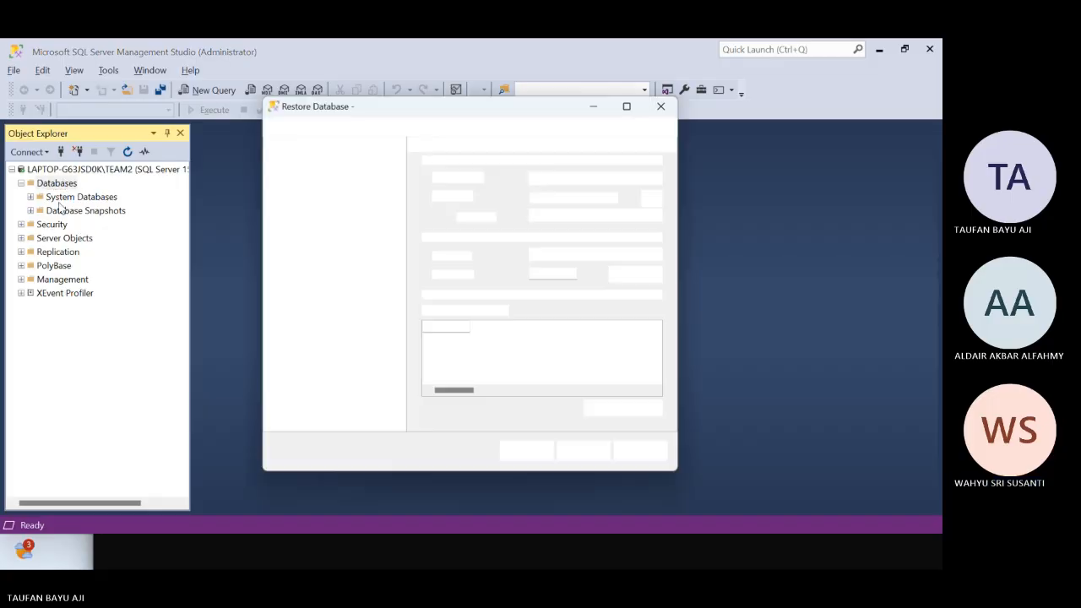
{"action": "left_click", "coordinate": [652, 178]}
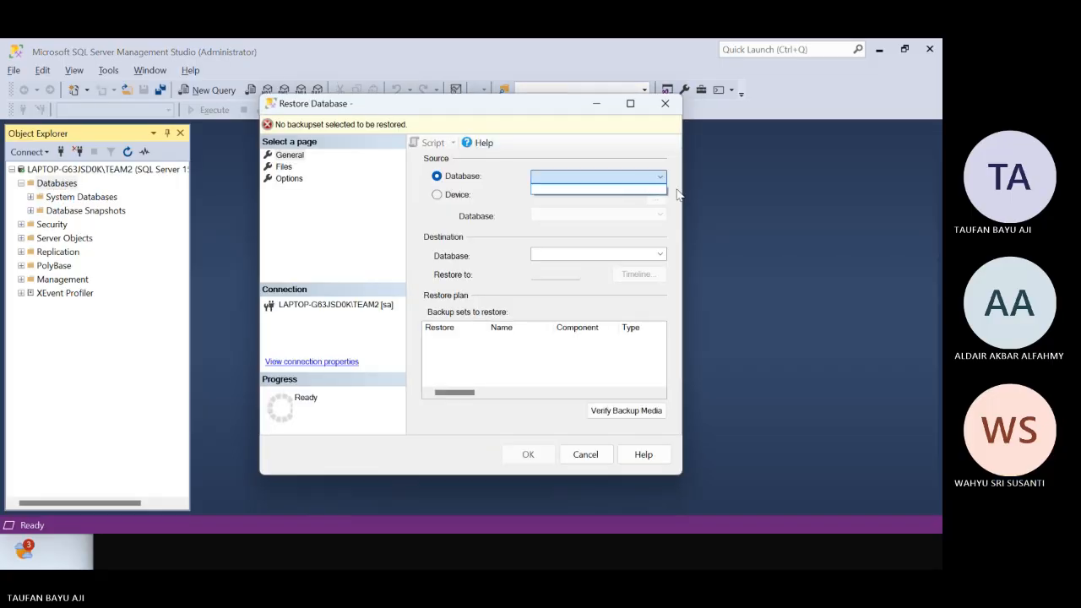
{"action": "left_click", "coordinate": [461, 195]}
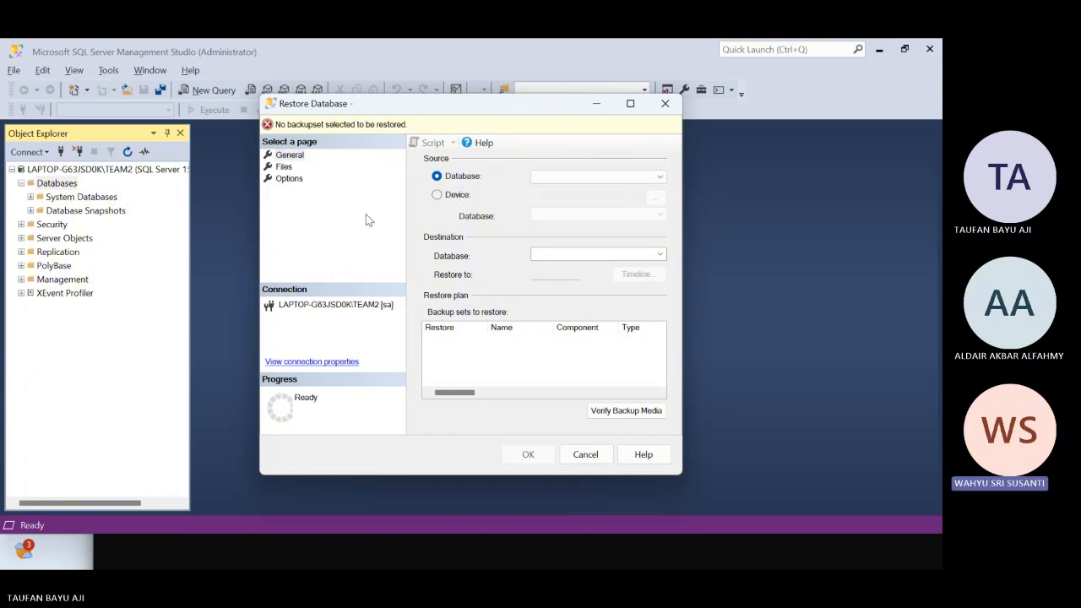
{"action": "left_click", "coordinate": [436, 195]}
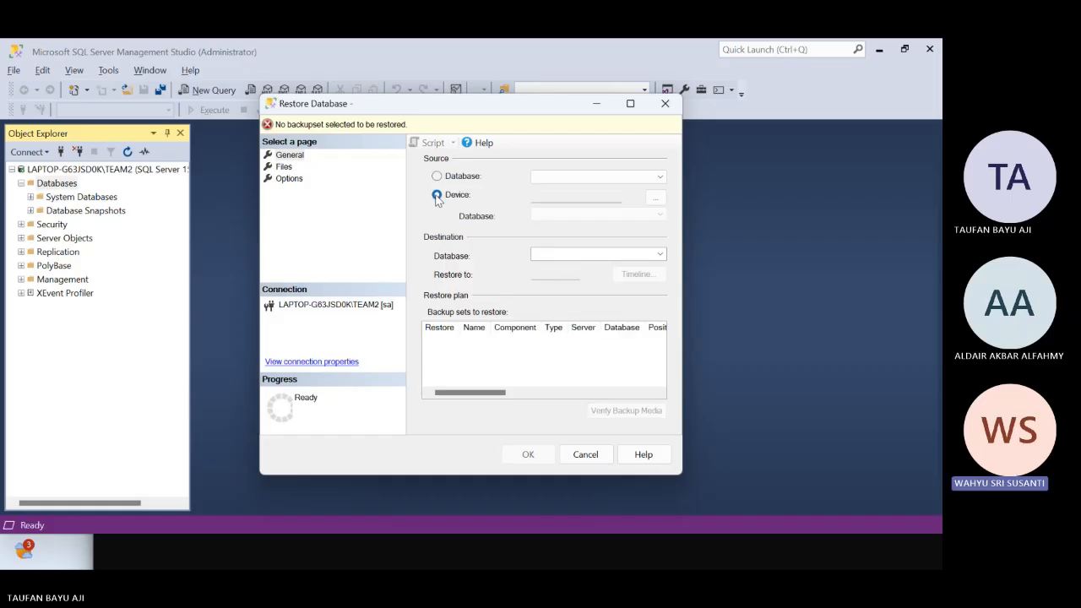
{"action": "left_click", "coordinate": [436, 195]}
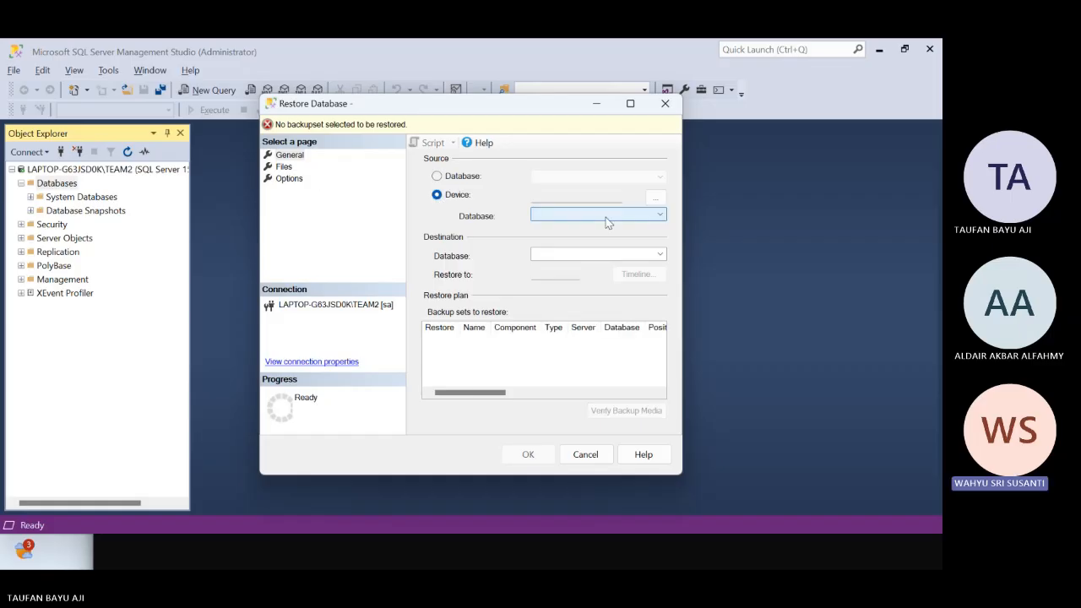
Open the backup device selection, keep File as the media type, and start adding a backup file
{"action": "left_click", "coordinate": [658, 202]}
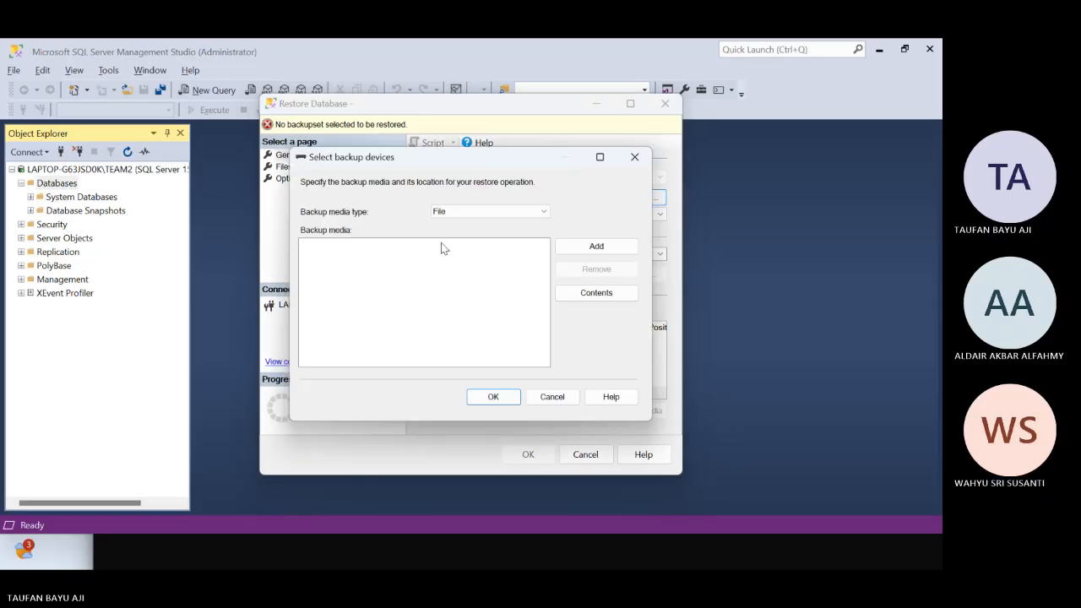
{"action": "left_click", "coordinate": [495, 211]}
{"action": "left_click", "coordinate": [532, 222]}
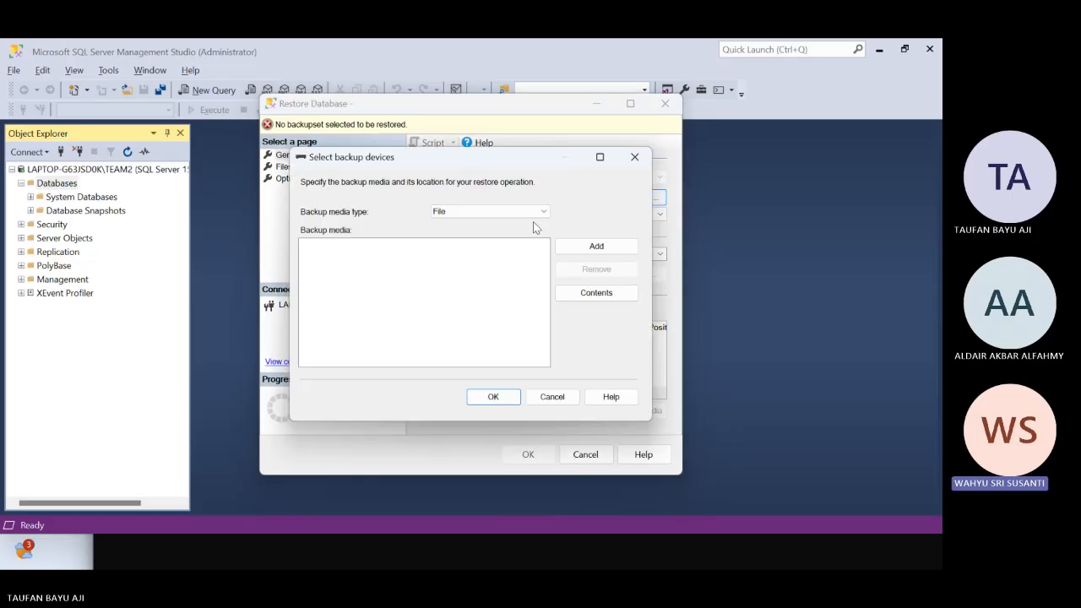
{"action": "left_click", "coordinate": [587, 256]}
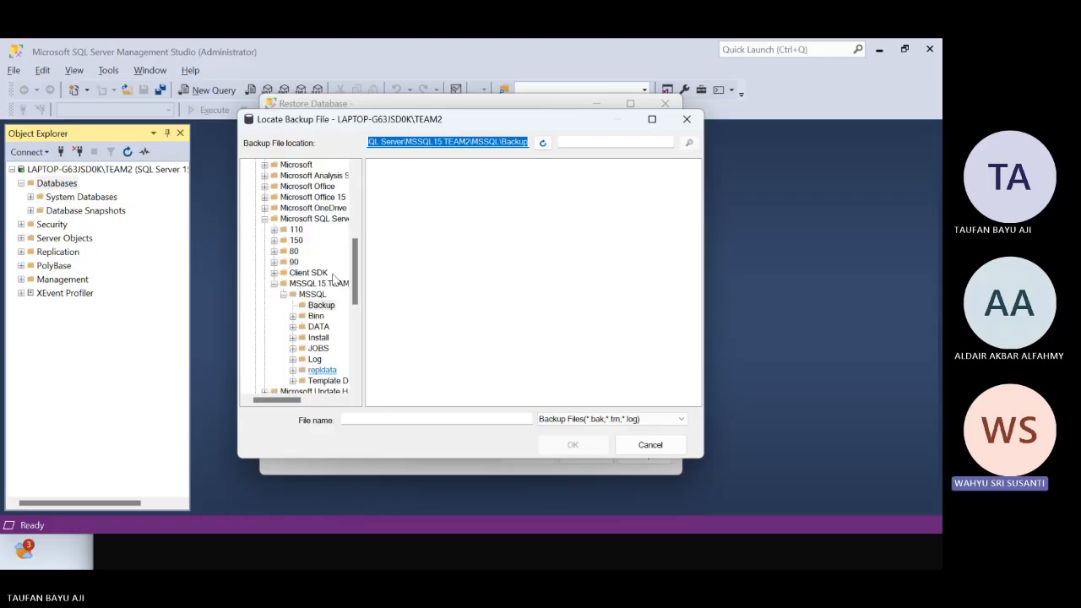
Look through the server's folder tree in the Locate Backup File dialog for the backup location
{"action": "scroll", "coordinate": [333, 281], "scroll_direction": "up", "scroll_amount": 7}
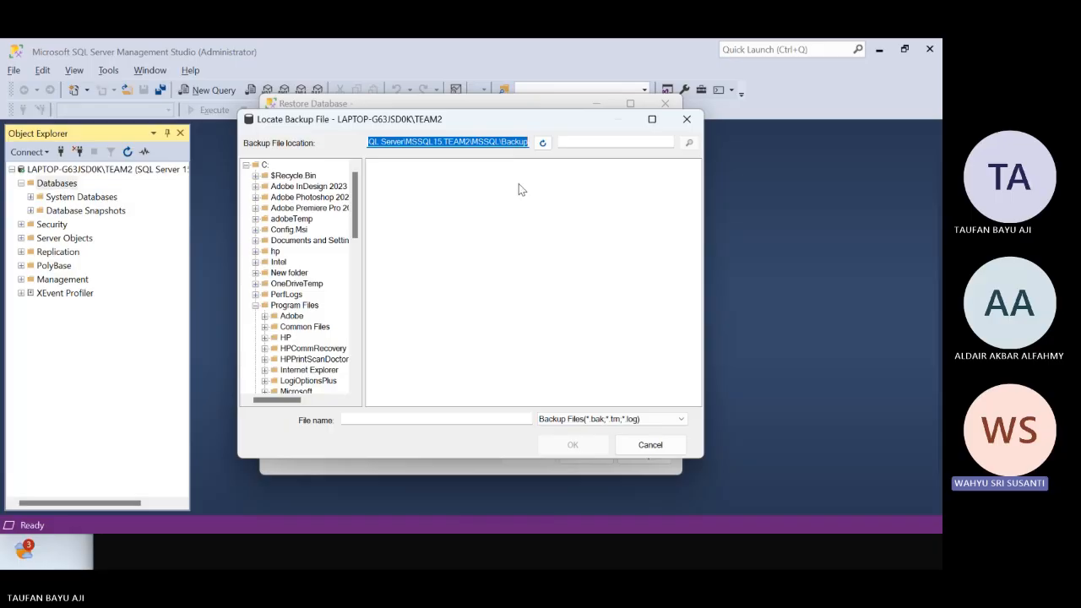
{"action": "scroll", "coordinate": [337, 262], "scroll_direction": "down", "scroll_amount": 5}
{"action": "scroll", "coordinate": [338, 262], "scroll_direction": "up", "scroll_amount": 4}
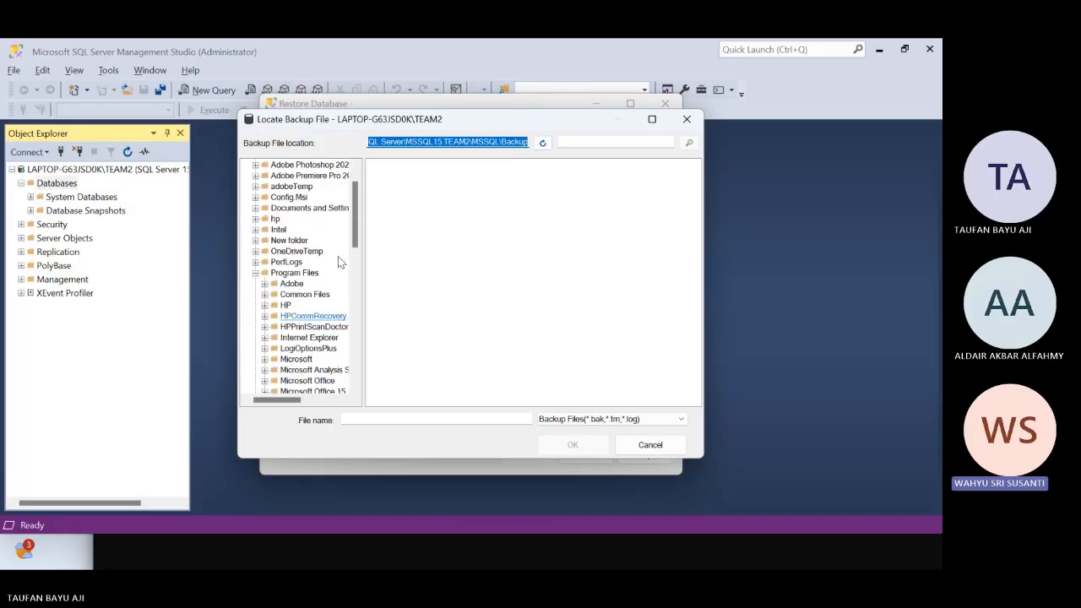
{"action": "scroll", "coordinate": [338, 261], "scroll_direction": "up", "scroll_amount": 1}
{"action": "scroll", "coordinate": [336, 262], "scroll_direction": "down", "scroll_amount": 8}
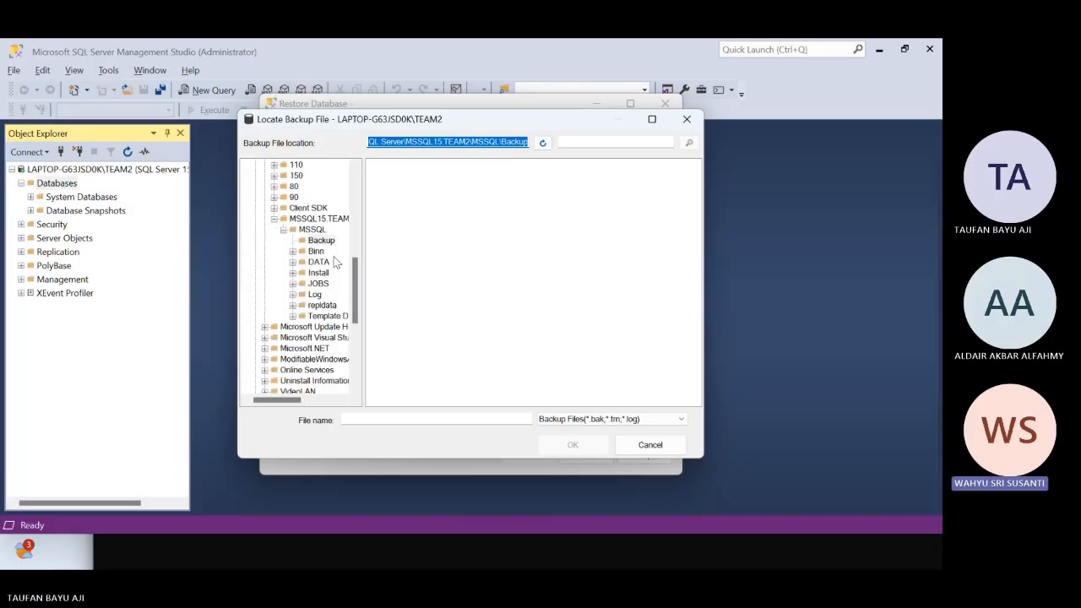
{"action": "scroll", "coordinate": [335, 263], "scroll_direction": "down", "scroll_amount": 6}
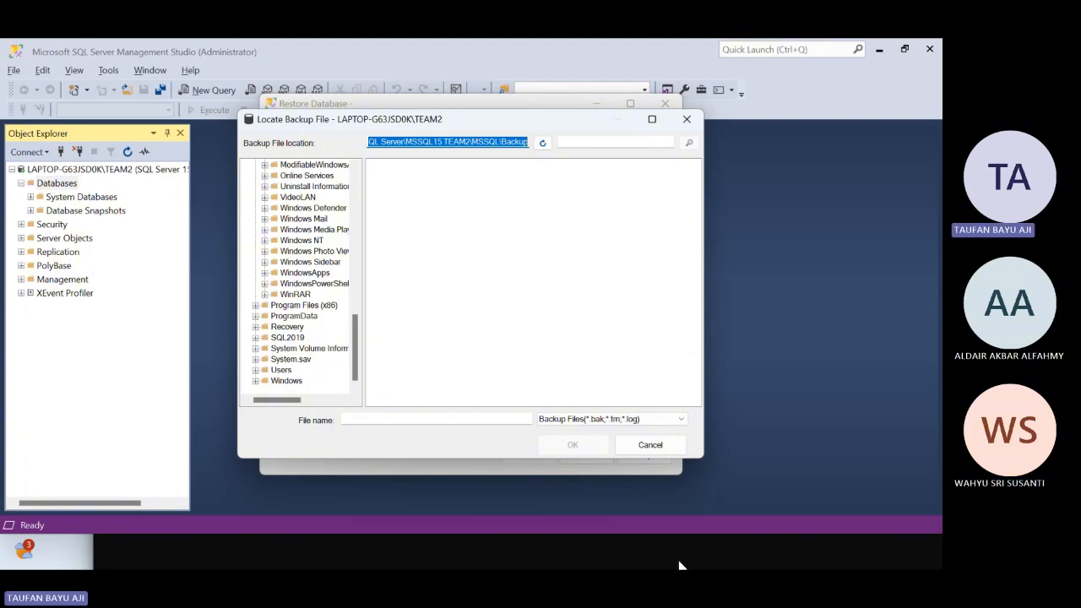
{"action": "left_click", "coordinate": [631, 450]}
Switch to the Downloads window in File Explorer and open the Windows (C:) drive
{"action": "key", "text": "alt+Tab"}
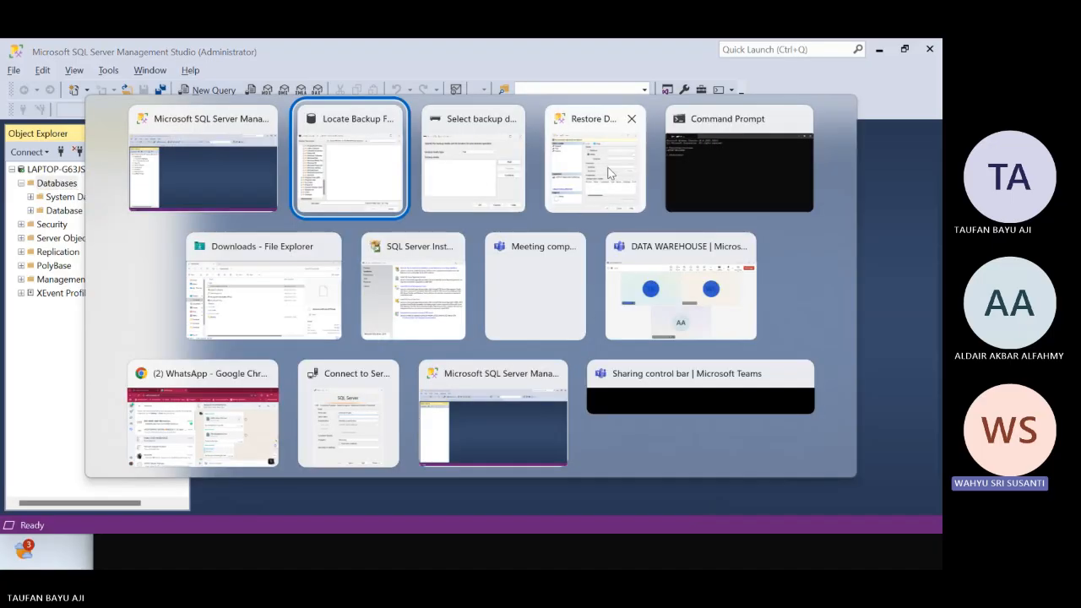
{"action": "key", "text": "alt+Tab"}
{"action": "key", "text": "alt+Tab"}
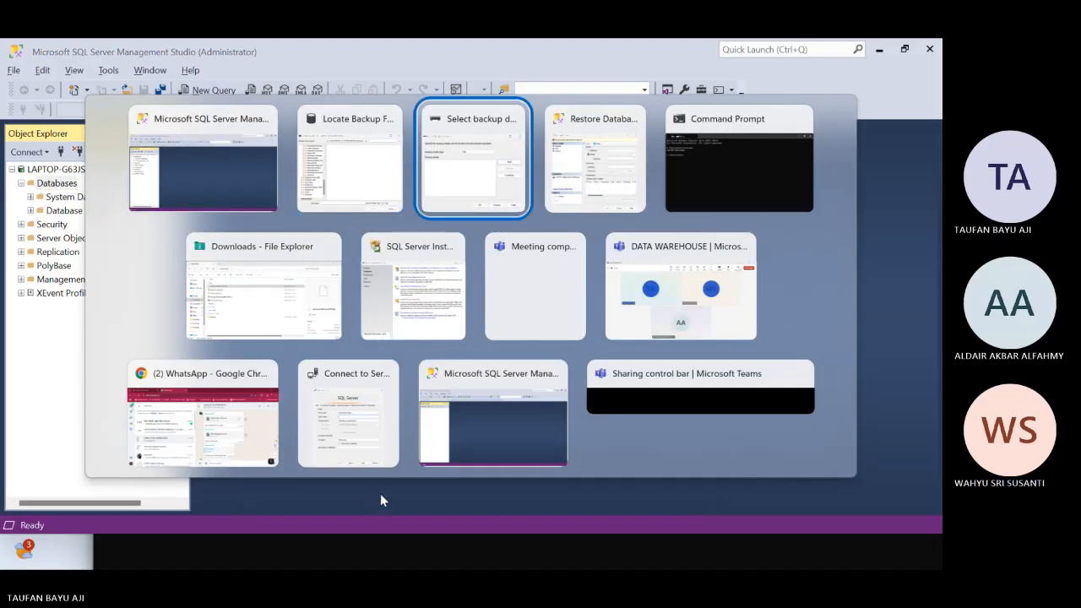
{"action": "left_click", "coordinate": [265, 329]}
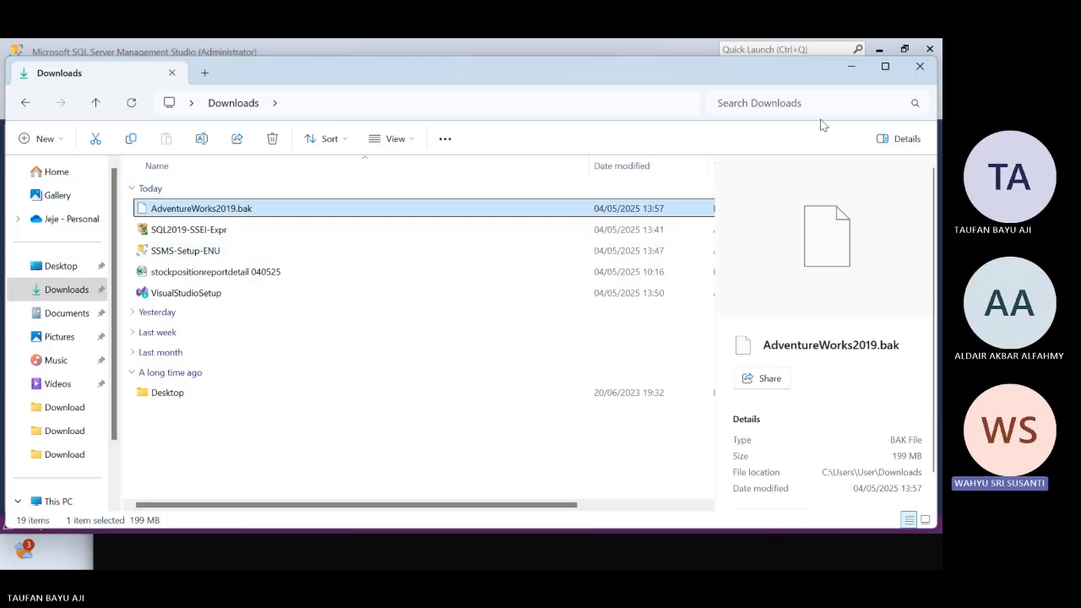
{"action": "scroll", "coordinate": [169, 369], "scroll_direction": "right", "scroll_amount": 2}
{"action": "scroll", "coordinate": [67, 472], "scroll_direction": "down", "scroll_amount": 1}
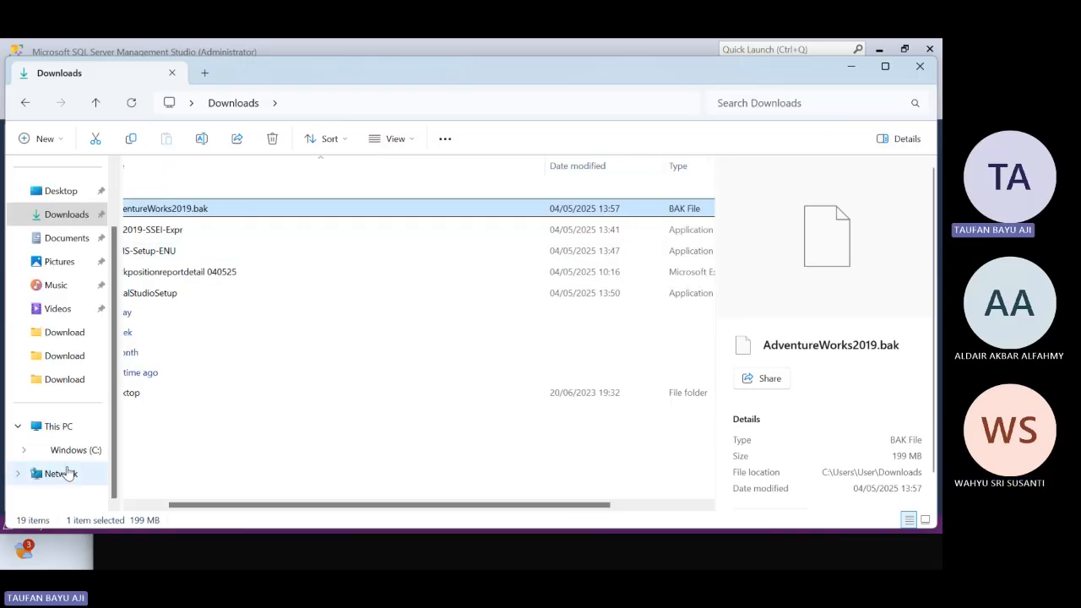
{"action": "left_click", "coordinate": [74, 449]}
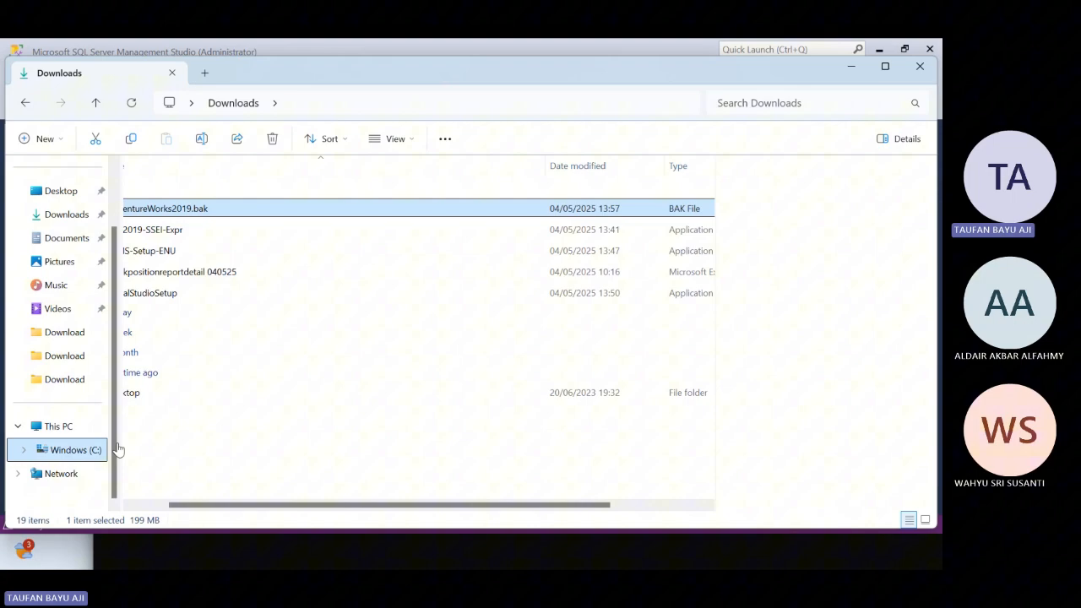
Try searching the C: drive for the pasted path C:\Program Files\Microsoft SQL Server\MSSQL15.TEAM2\MSSQL\Backup, and close the search
{"action": "left_click", "coordinate": [798, 99]}
{"action": "key", "text": "ctrl+v"}
{"action": "key", "text": "Return"}
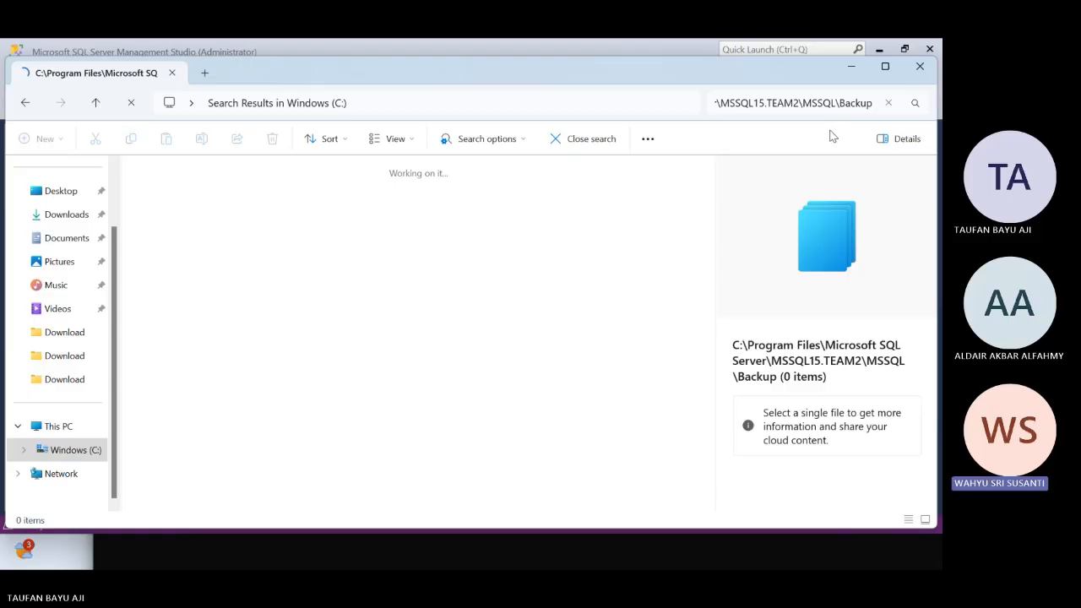
{"action": "left_click", "coordinate": [553, 142]}
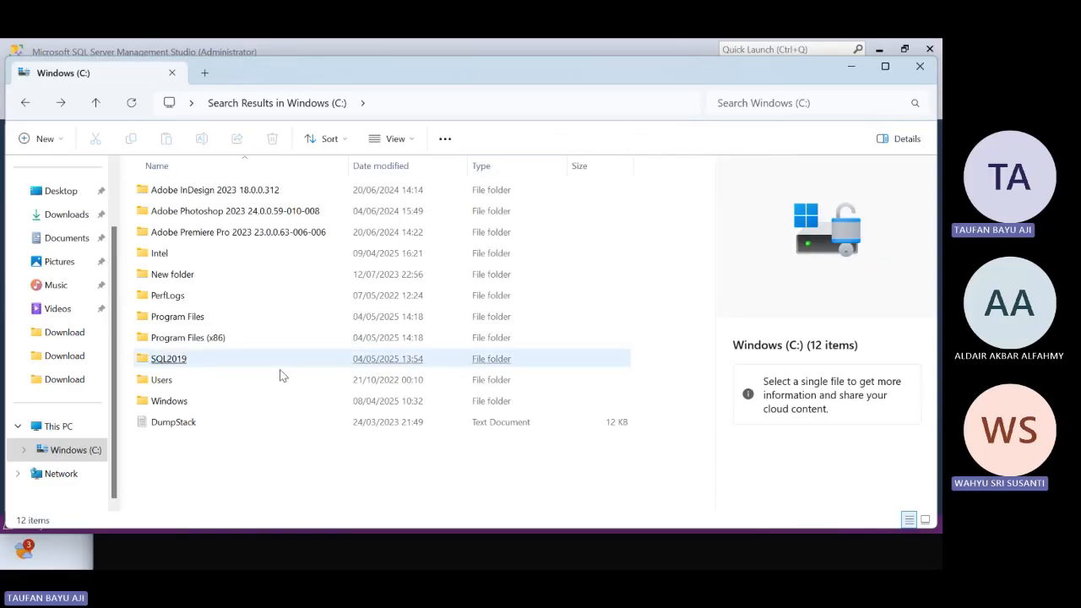
Try opening the pasted path C:\Program Files\Microsoft SQL Server\MSSQL15.TEAM2\MSSQL\Backup directly in the Windows (C:) File Explorer window
{"action": "left_click", "coordinate": [851, 68]}
{"action": "key", "text": "alt+Tab"}
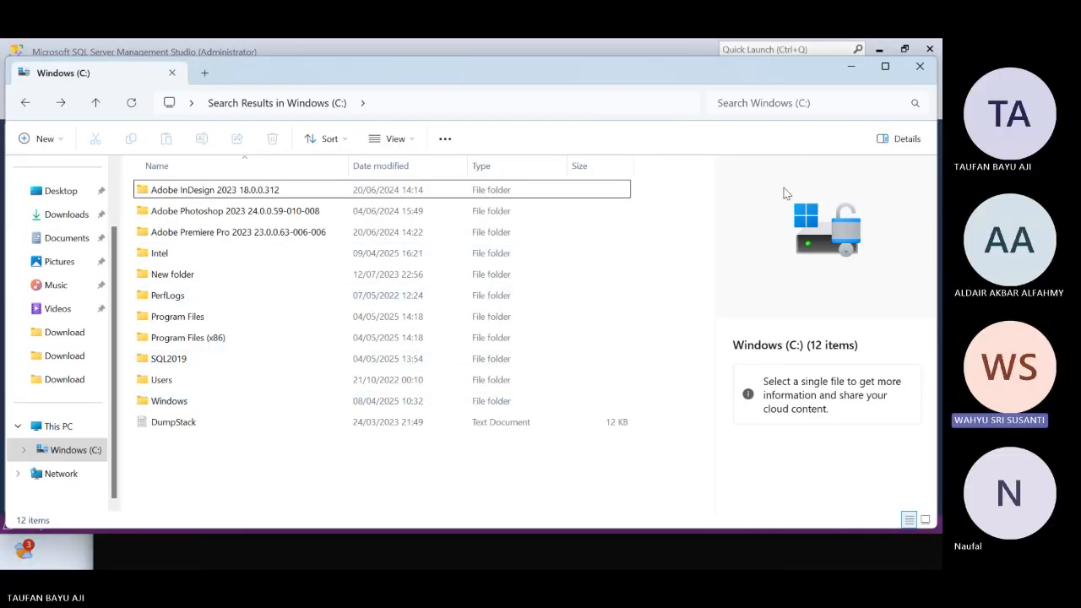
{"action": "left_click", "coordinate": [453, 108]}
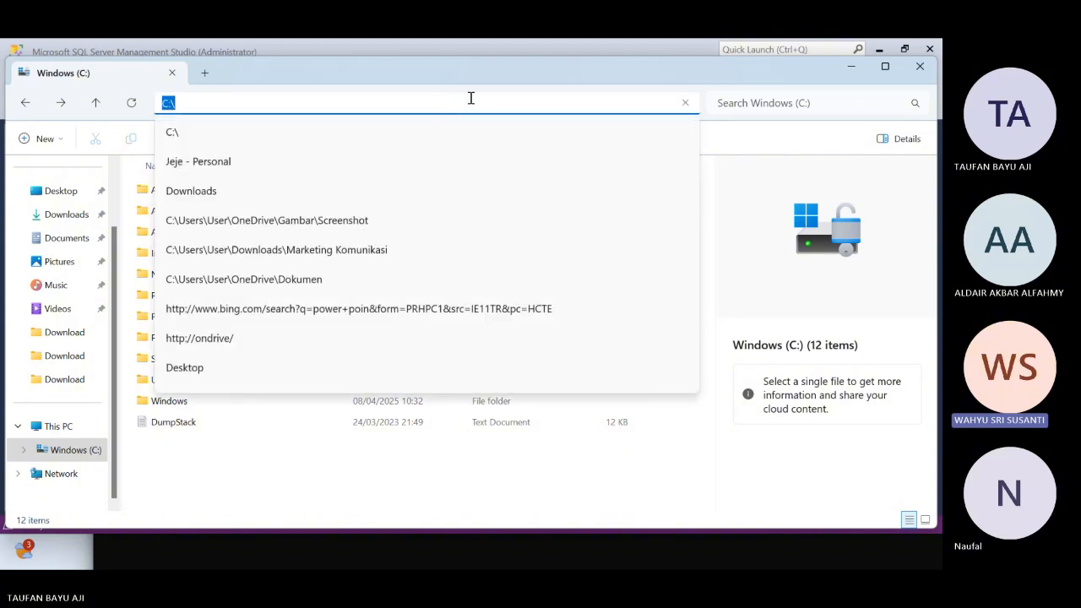
{"action": "type", "text": "C:\\Program Files\\Microsoft SQL Server\\MSSQL15.TEAM2\\MSSQL\\Backup"}
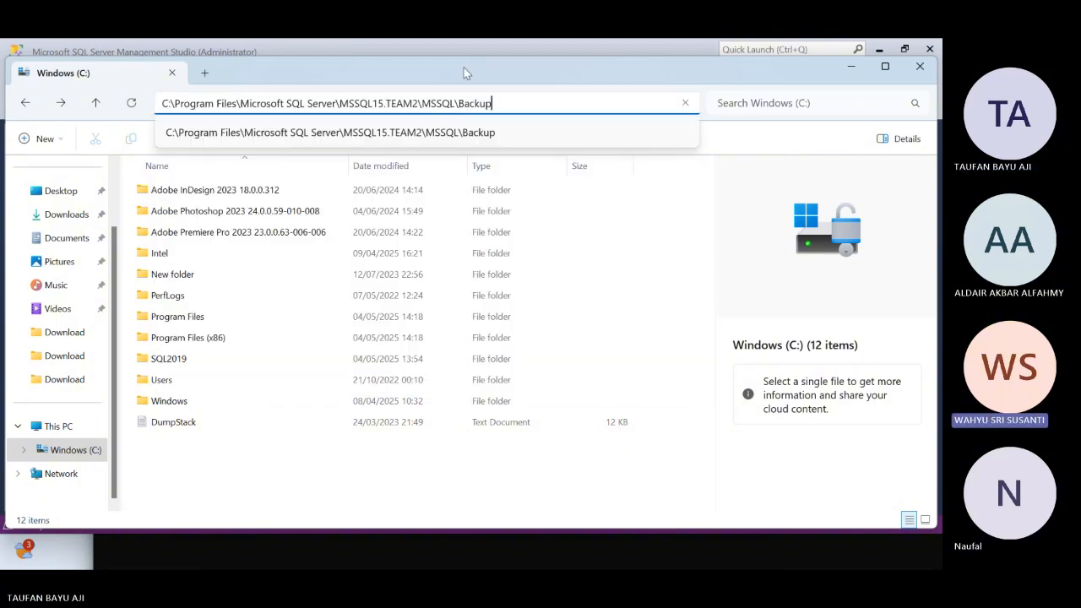
{"action": "key", "text": "Return"}
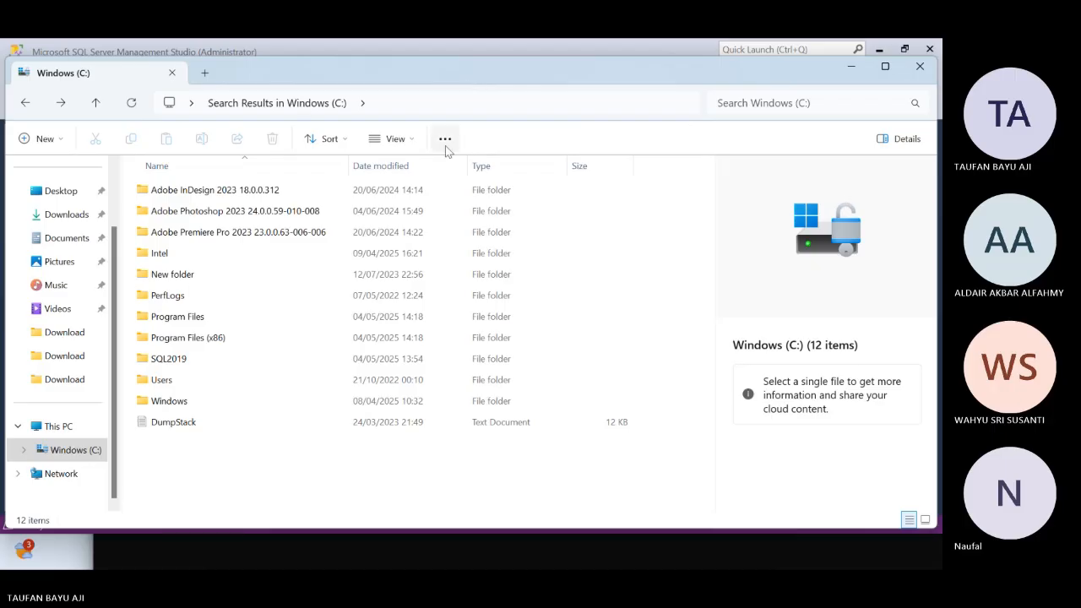
{"action": "left_click", "coordinate": [406, 103]}
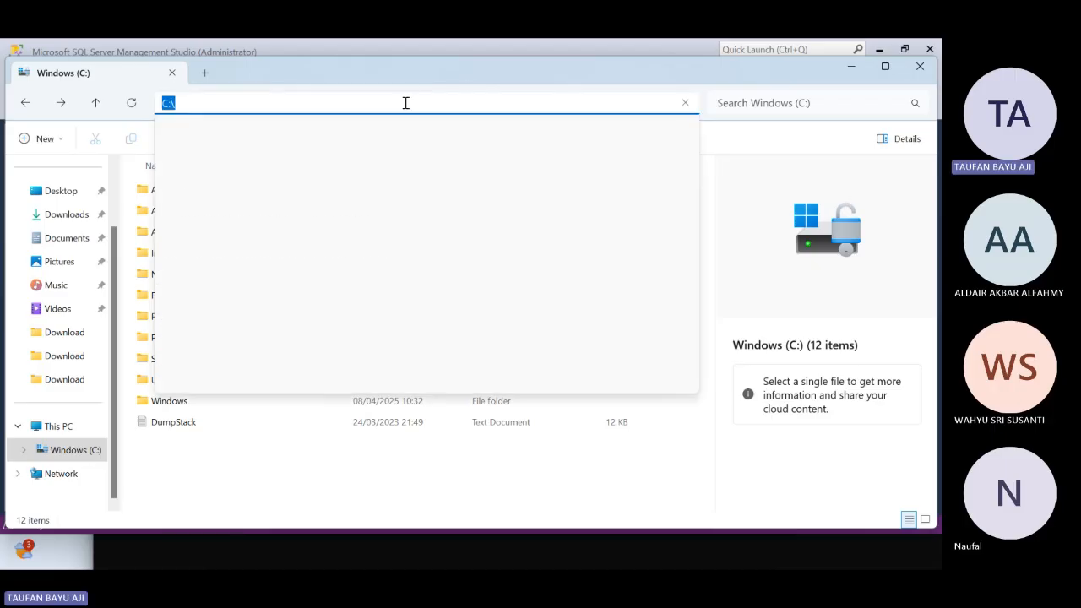
{"action": "type", "text": "C:\\Program Files\\Microsoft SQL Server\\MSSQL15.TEAM2\\MSSQL\\Backup"}
{"action": "key", "text": "Return"}
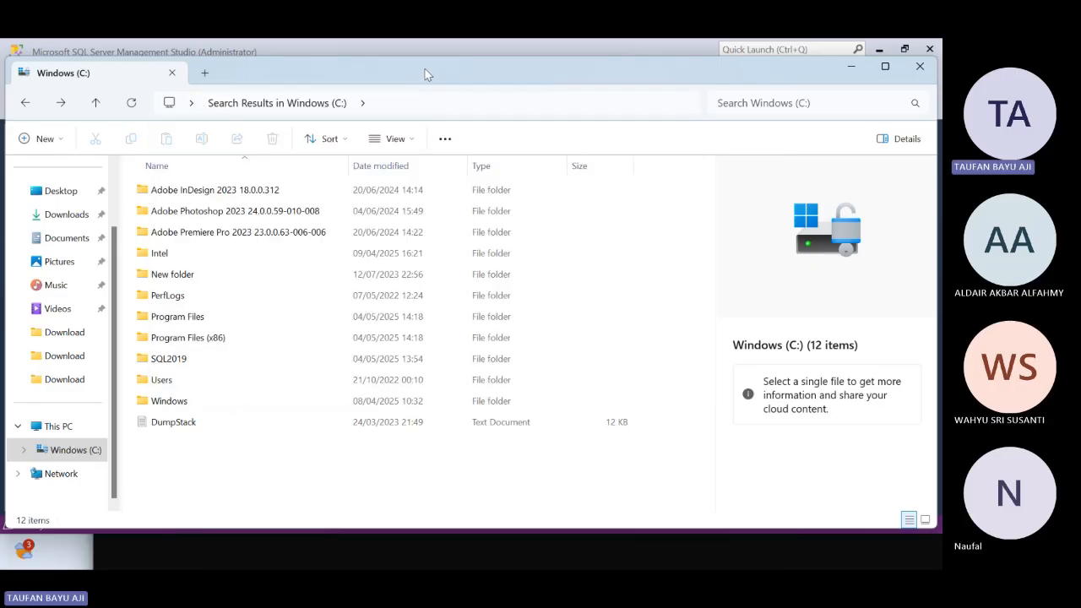
Paste the Backup folder path after C:\ in the folder location and try removing the duplicated drive prefix
{"action": "left_click", "coordinate": [423, 103]}
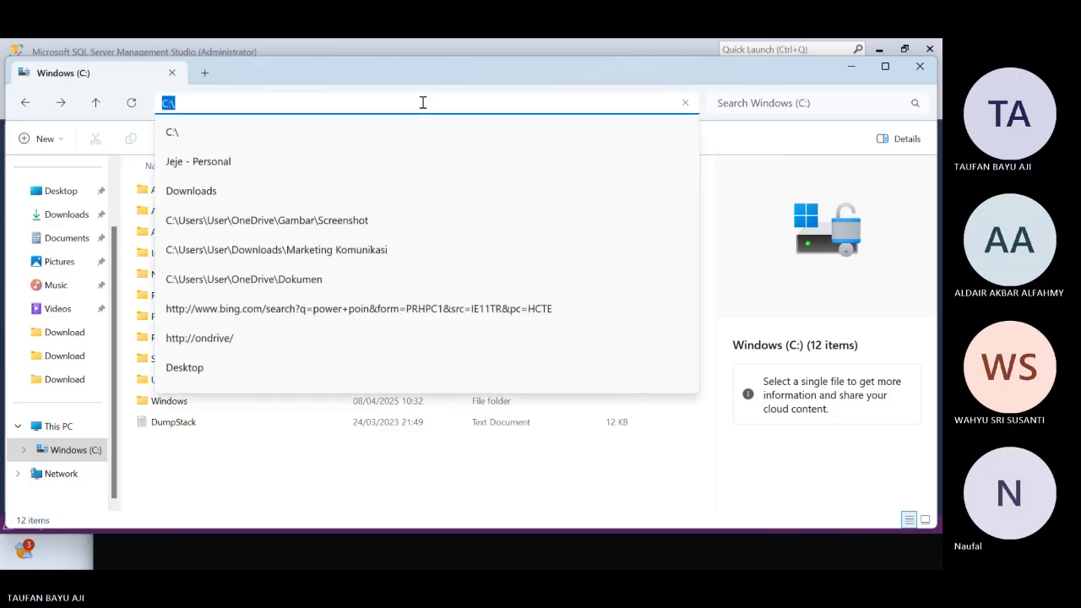
{"action": "left_click", "coordinate": [423, 102]}
{"action": "type", "text": "C:\\Program Files\\Microsoft SQL Server\\MSSQL15.TEAM2\\MSSQL\\Backup"}
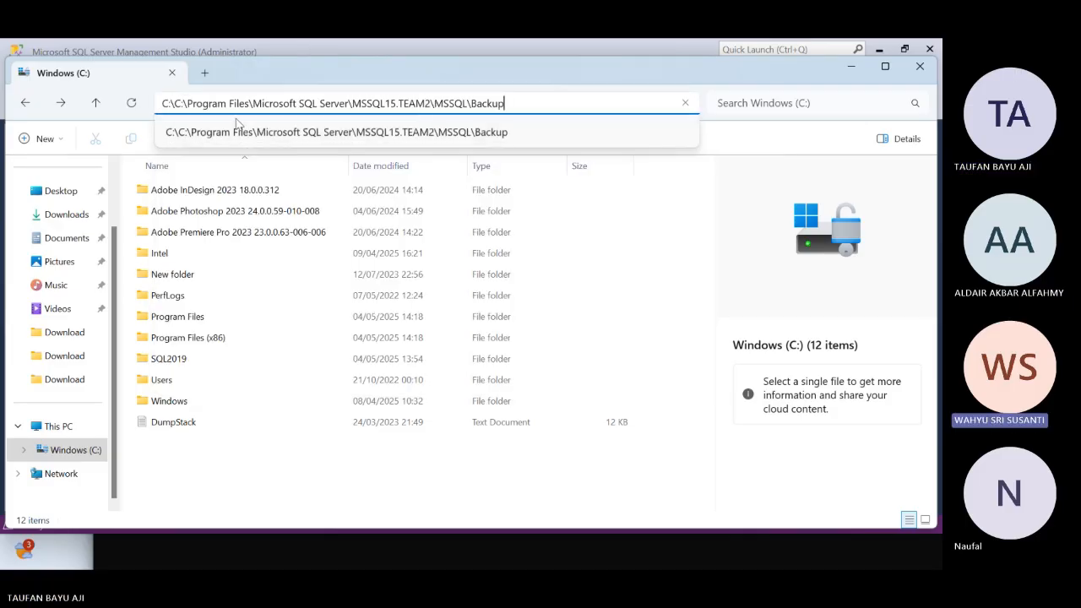
{"action": "left_click", "coordinate": [176, 103]}
{"action": "key", "text": "ctrl+a"}
{"action": "left_click", "coordinate": [185, 103]}
{"action": "key", "text": "BackSpace"}
{"action": "key", "text": "BackSpace"}
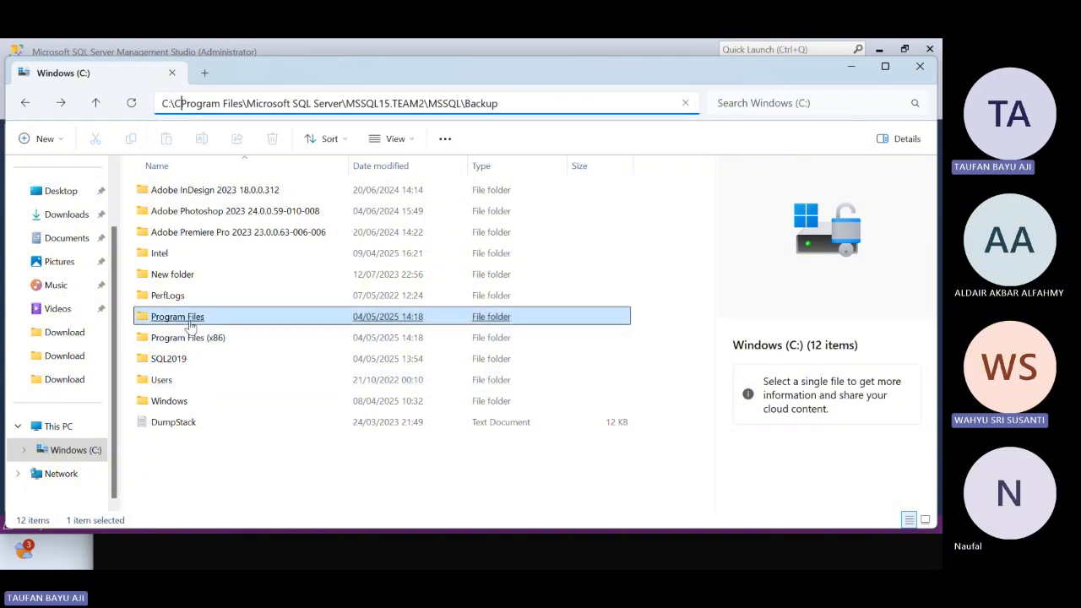
{"action": "key", "text": "BackSpace"}
Browse from Program Files through Microsoft SQL Server and MSSQL15.TEAM2 into the MSSQL folder
{"action": "scroll", "coordinate": [222, 333], "scroll_direction": "down", "scroll_amount": 4}
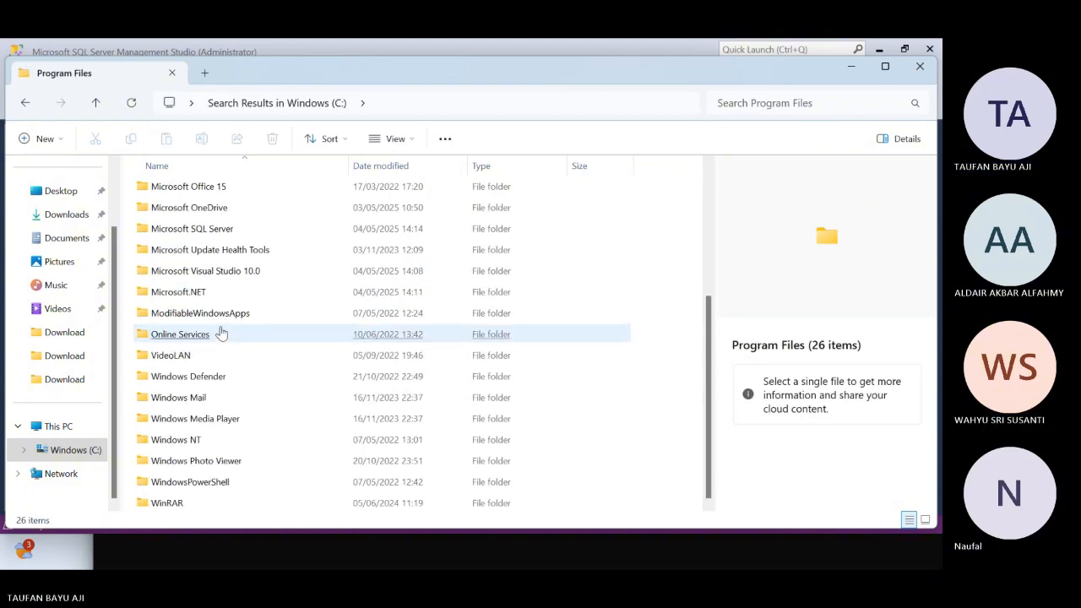
{"action": "left_click", "coordinate": [226, 354]}
{"action": "scroll", "coordinate": [221, 363], "scroll_direction": "up", "scroll_amount": 5}
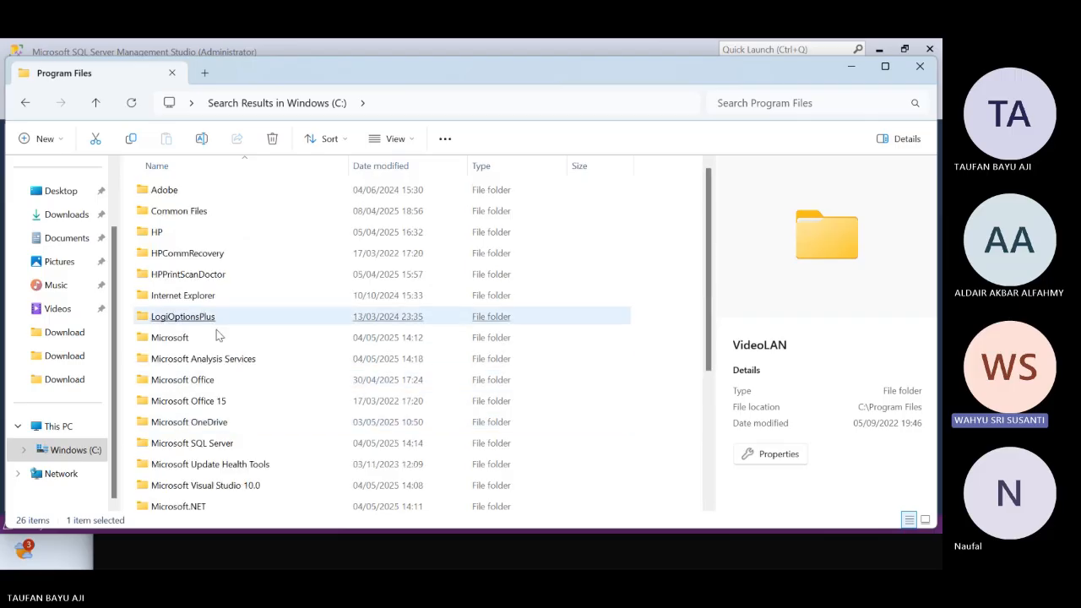
{"action": "left_click", "coordinate": [221, 441]}
{"action": "double_click", "coordinate": [222, 443]}
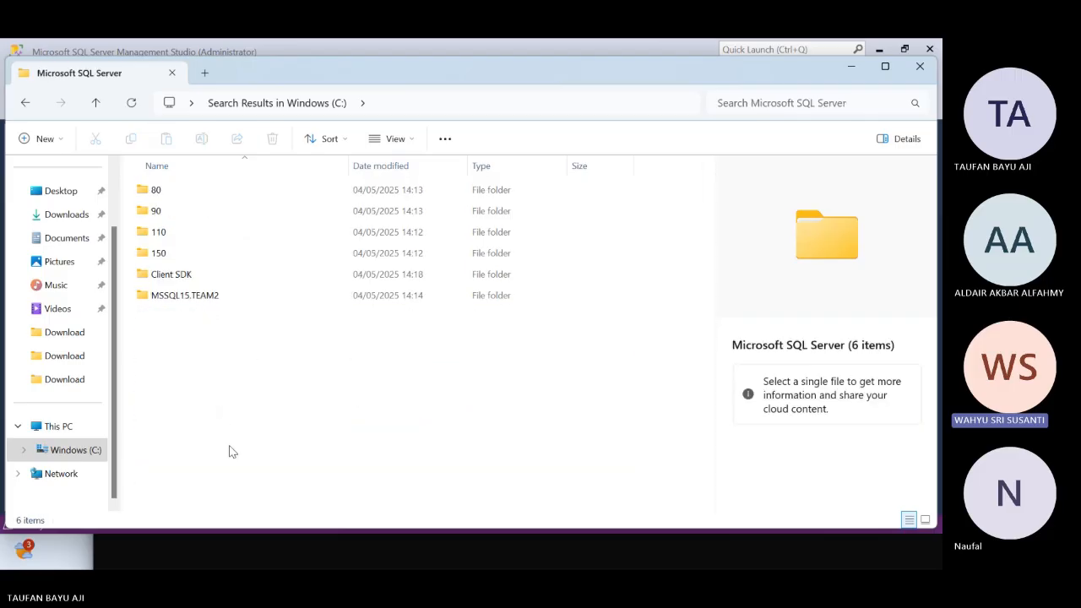
{"action": "left_click", "coordinate": [189, 297]}
{"action": "double_click", "coordinate": [189, 298]}
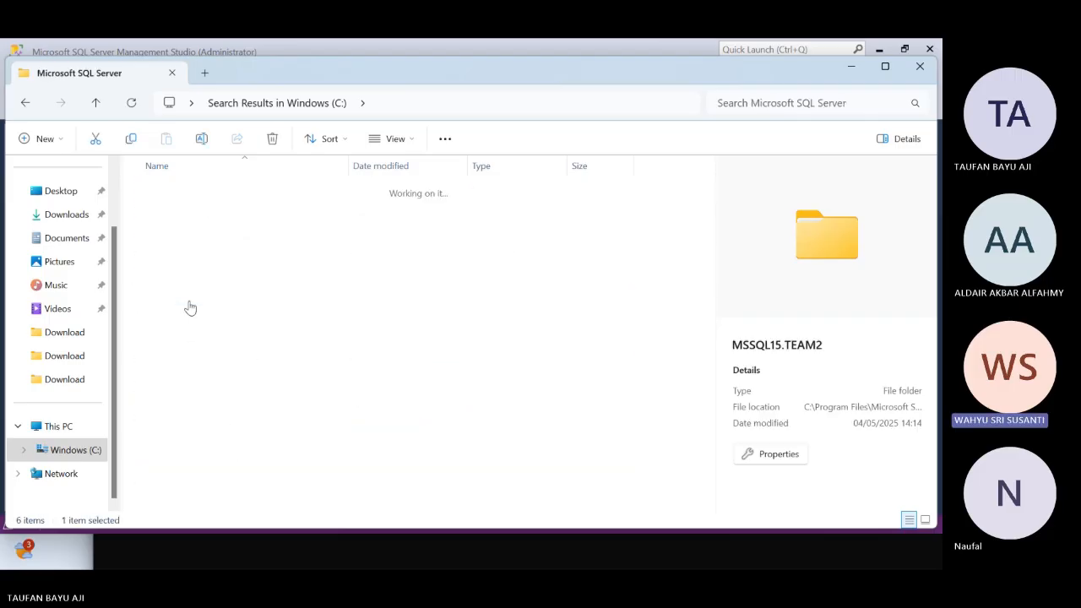
{"action": "left_click", "coordinate": [153, 197]}
{"action": "double_click", "coordinate": [152, 198]}
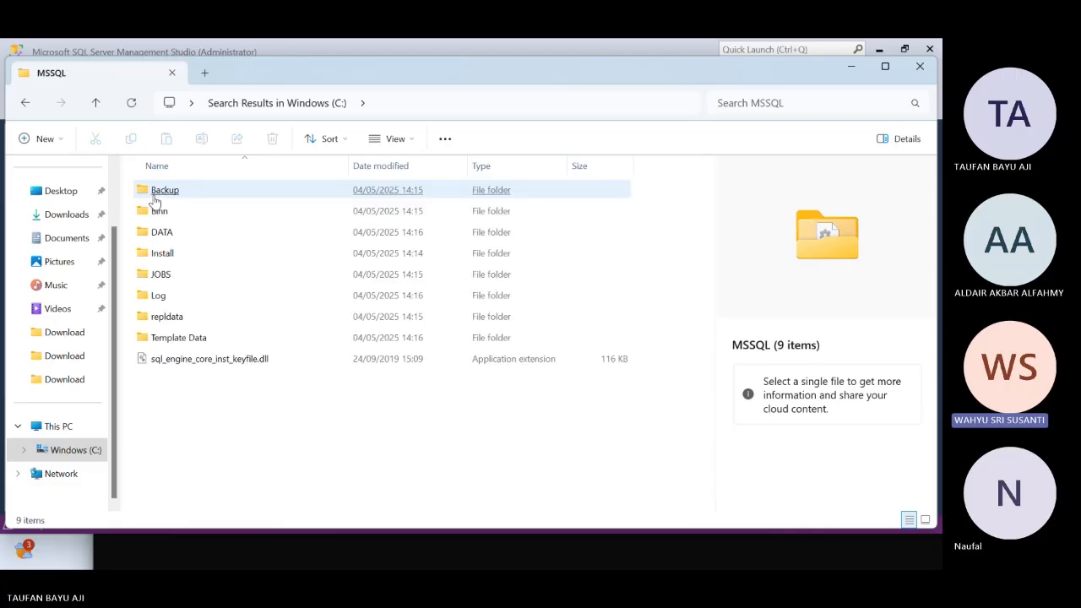
Try opening the Backup folder, look inside the Binn folder and return, and check the Backup folder's available actions
{"action": "left_click", "coordinate": [154, 196]}
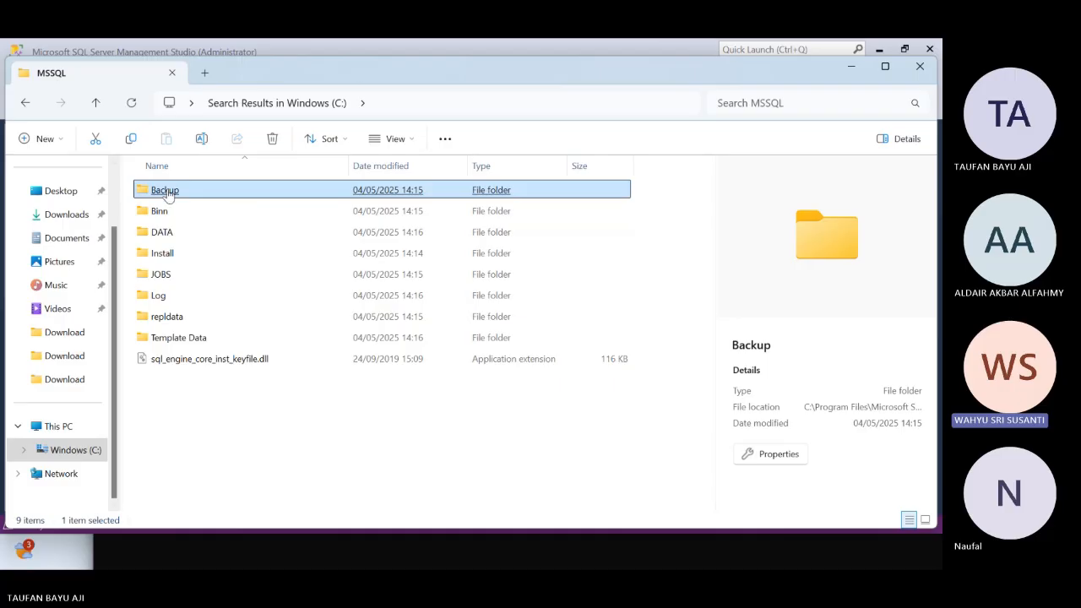
{"action": "left_click", "coordinate": [230, 438]}
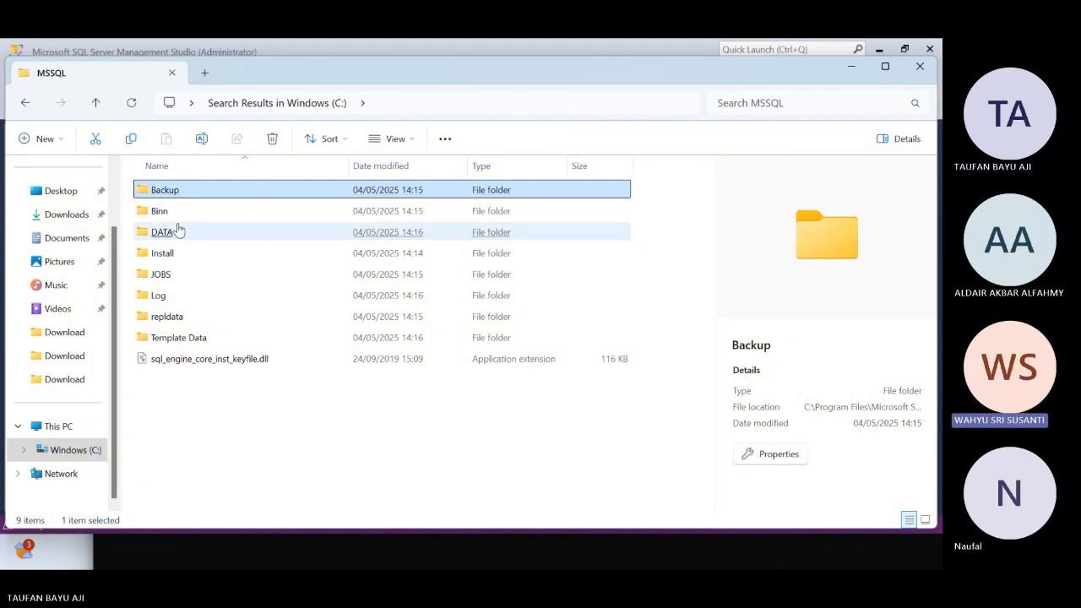
{"action": "left_click", "coordinate": [163, 216]}
{"action": "double_click", "coordinate": [163, 216]}
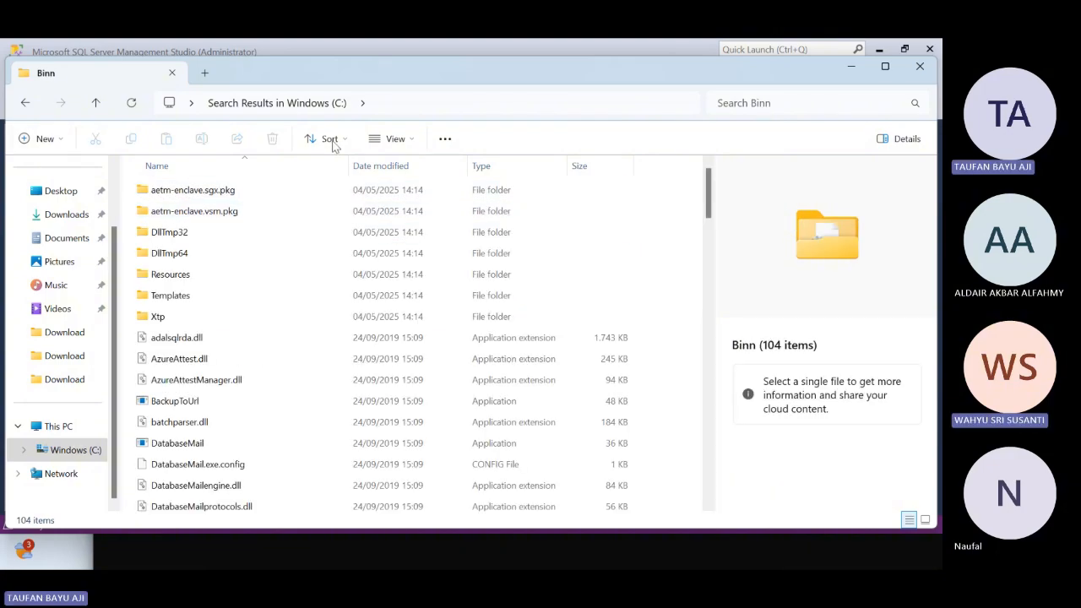
{"action": "left_click", "coordinate": [25, 102]}
{"action": "left_click", "coordinate": [175, 194]}
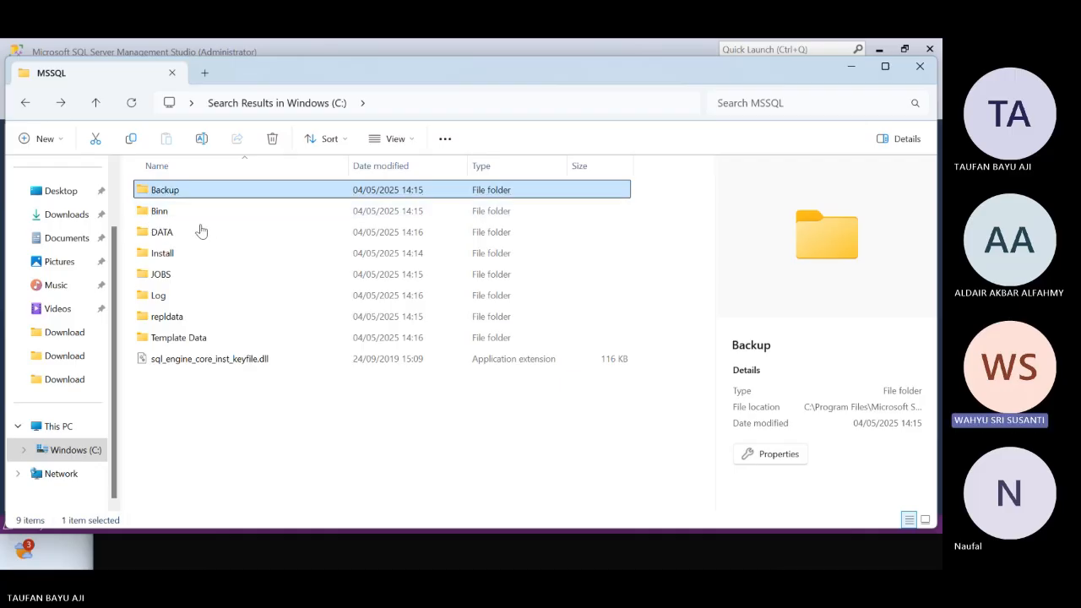
{"action": "right_click", "coordinate": [168, 197]}
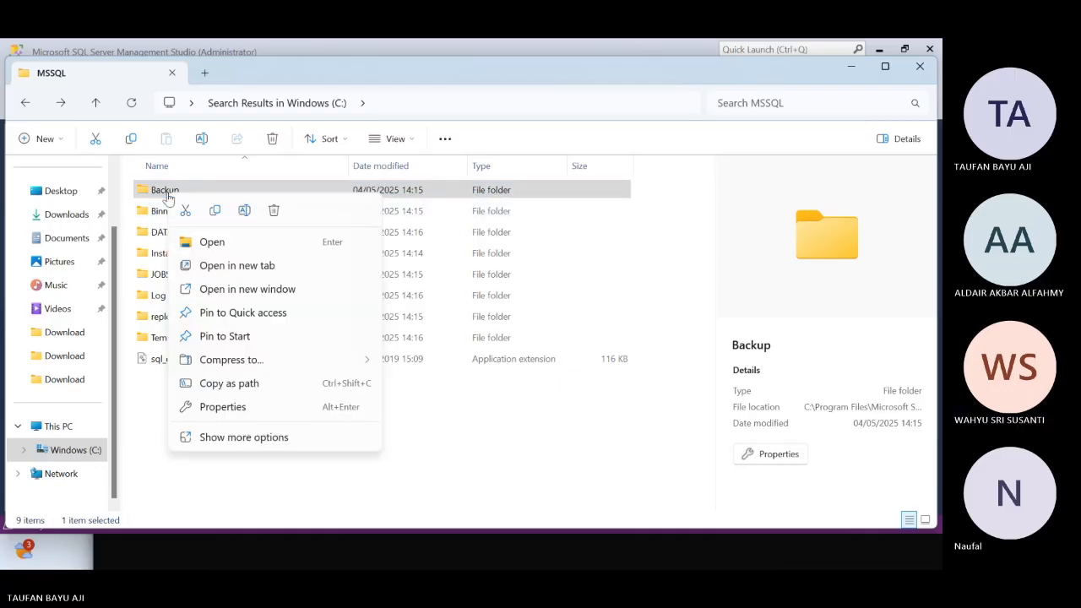
{"action": "left_click", "coordinate": [514, 481]}
Switch to the Locate Backup File dialog to check its backup file location, and return to File Explorer
{"action": "key", "text": "alt+Tab"}
{"action": "key", "text": "alt+Tab"}
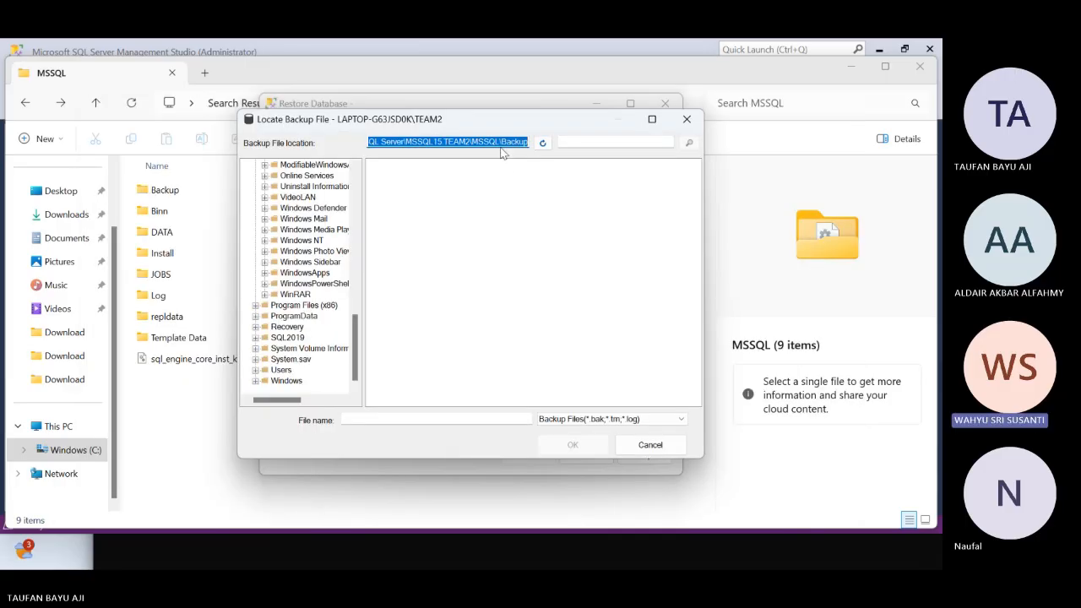
{"action": "left_click_drag", "start_coordinate": [511, 142], "coordinate": [467, 141]}
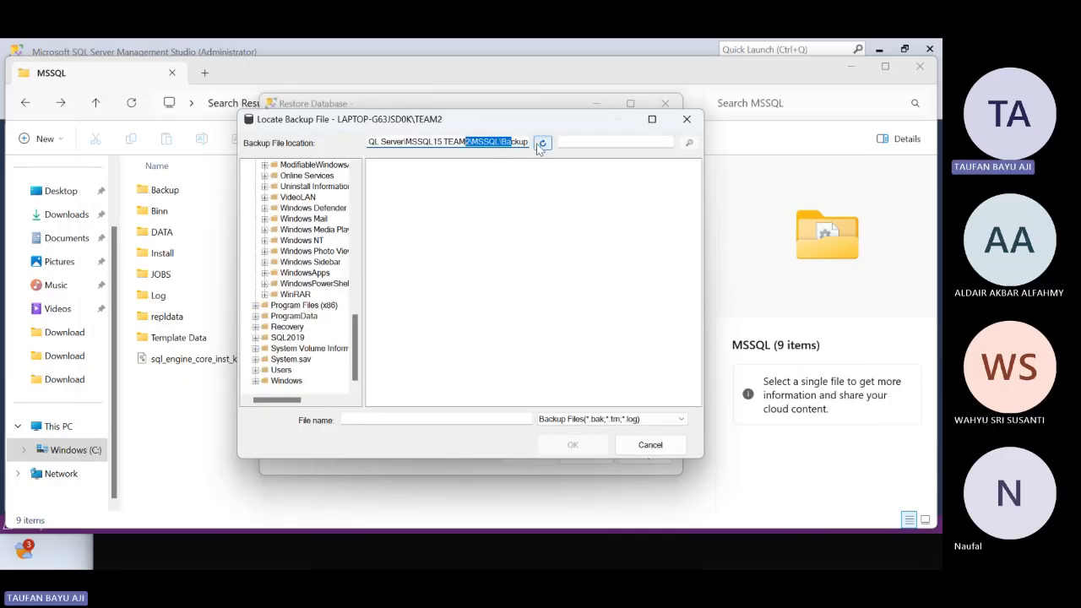
{"action": "key", "text": "alt+Tab"}
Go up to MSSQL15.TEAM2, reopen the MSSQL folder, and try the Backup folder again
{"action": "left_click", "coordinate": [164, 192]}
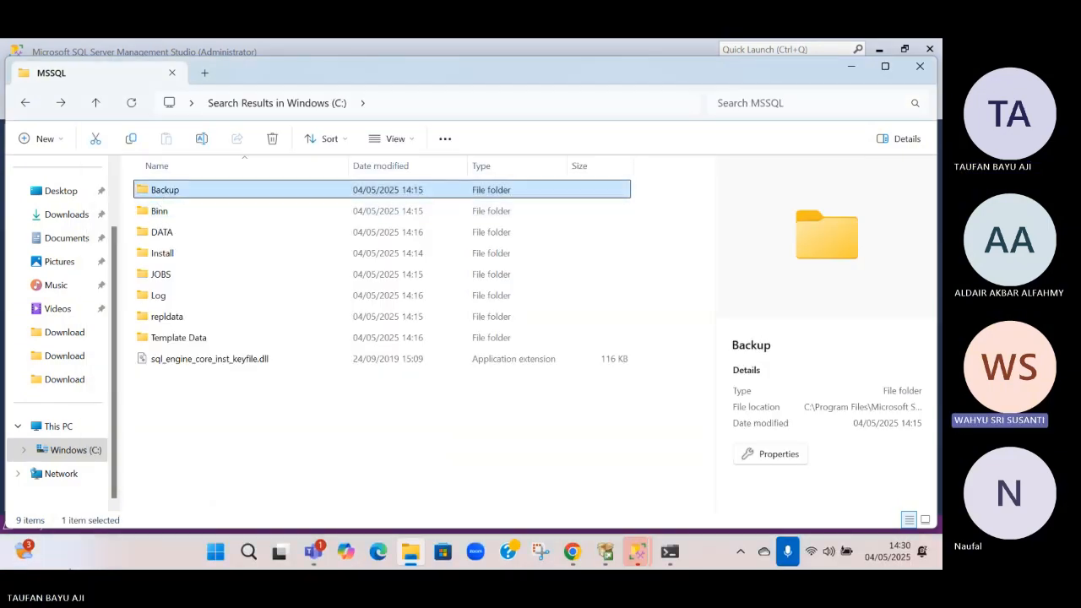
{"action": "left_click", "coordinate": [23, 104]}
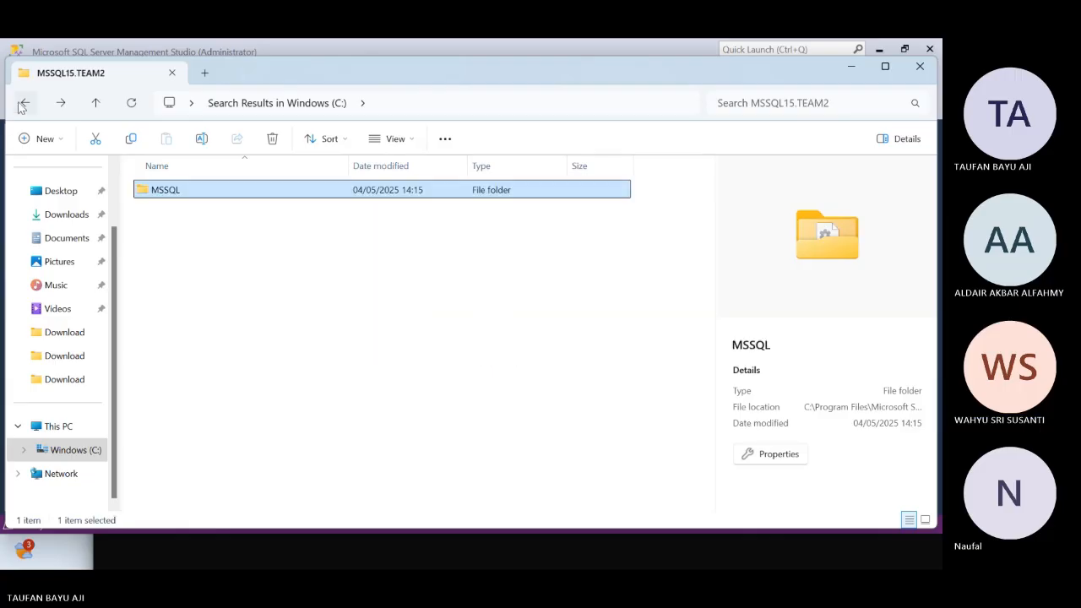
{"action": "double_click", "coordinate": [169, 192]}
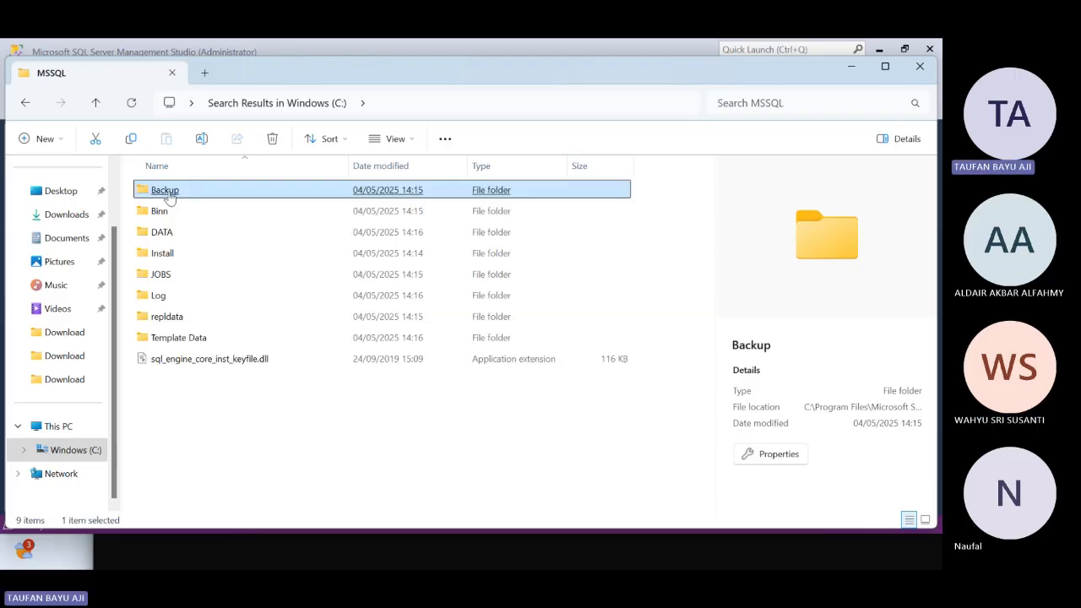
{"action": "right_click", "coordinate": [169, 193]}
{"action": "key", "text": "Escape"}
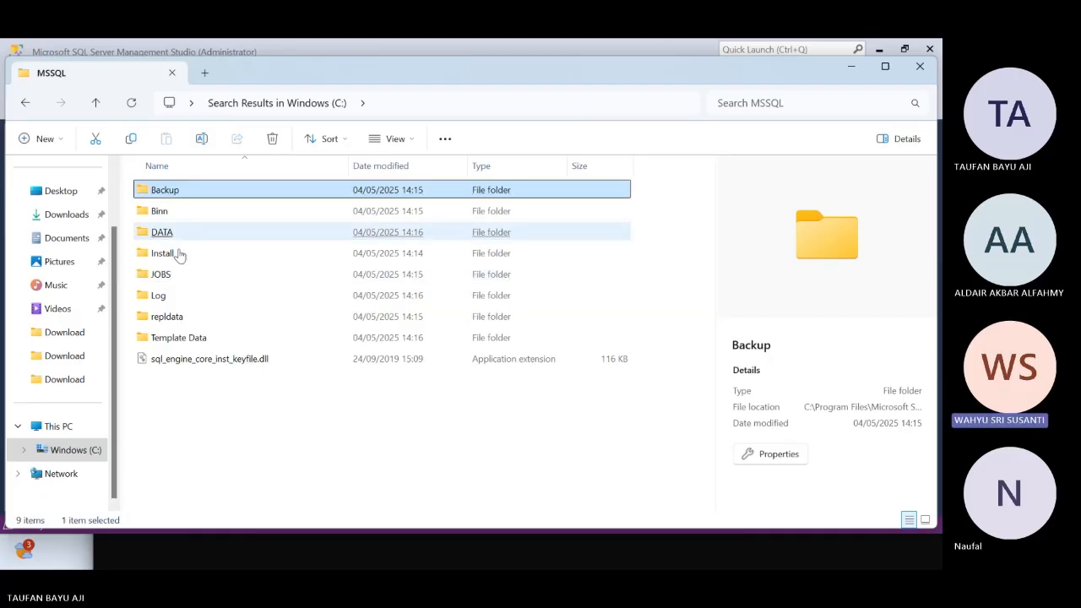
Run CMD from the MSSQL folder's path and return to the folder listing to check the Backup and Binn folders
{"action": "left_click", "coordinate": [380, 105]}
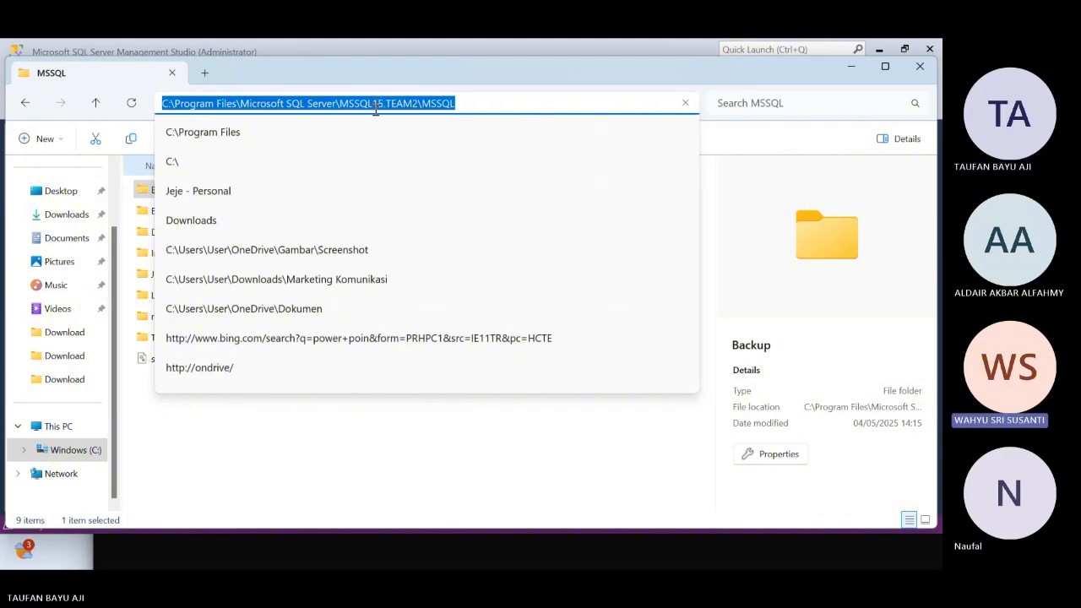
{"action": "type", "text": "CMD"}
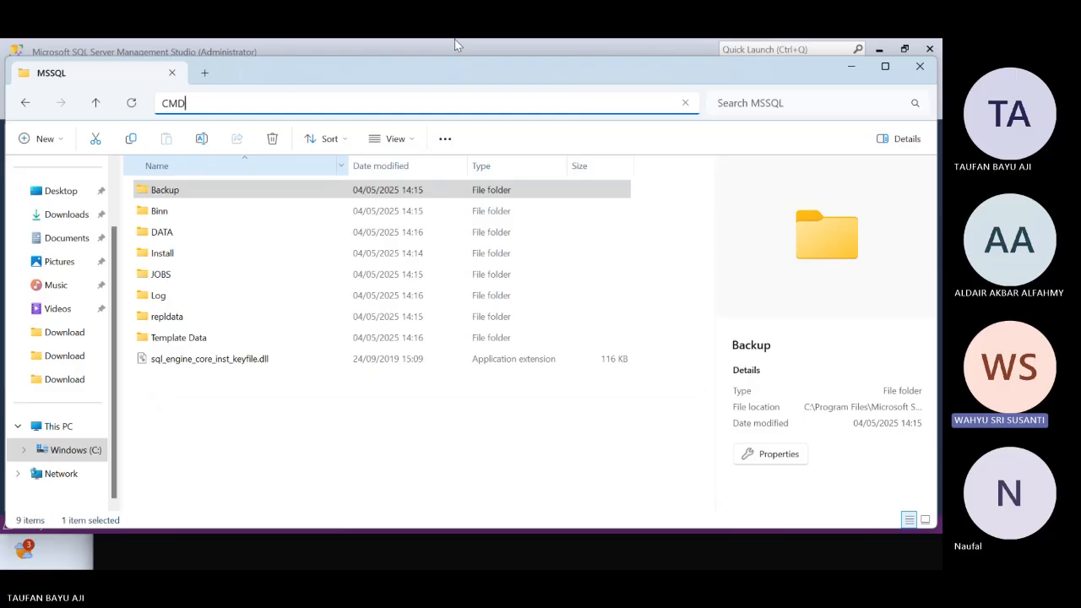
{"action": "key", "text": "Return"}
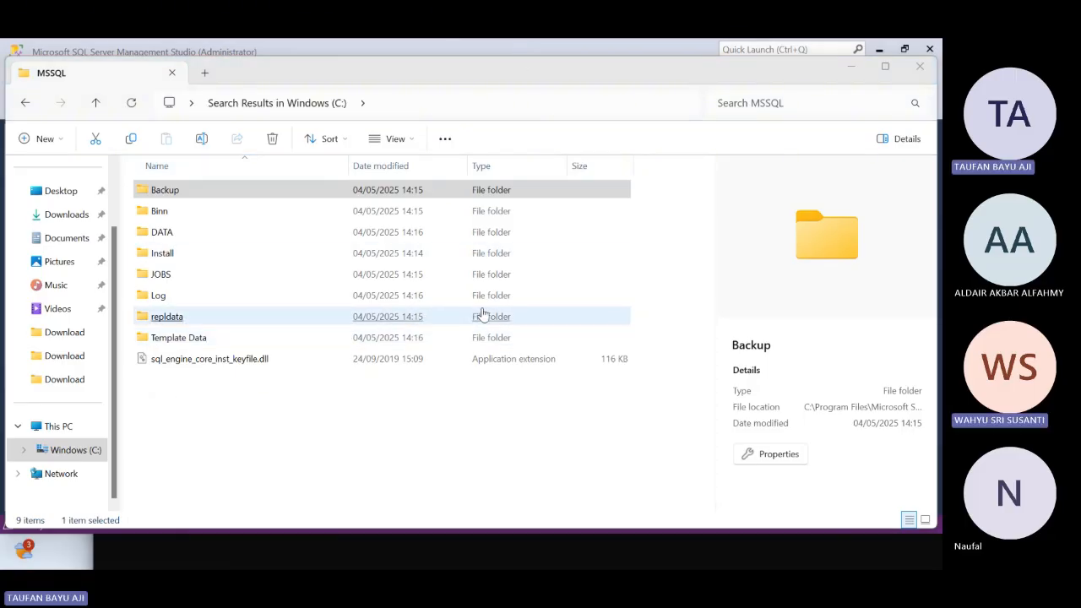
{"action": "left_click", "coordinate": [272, 420]}
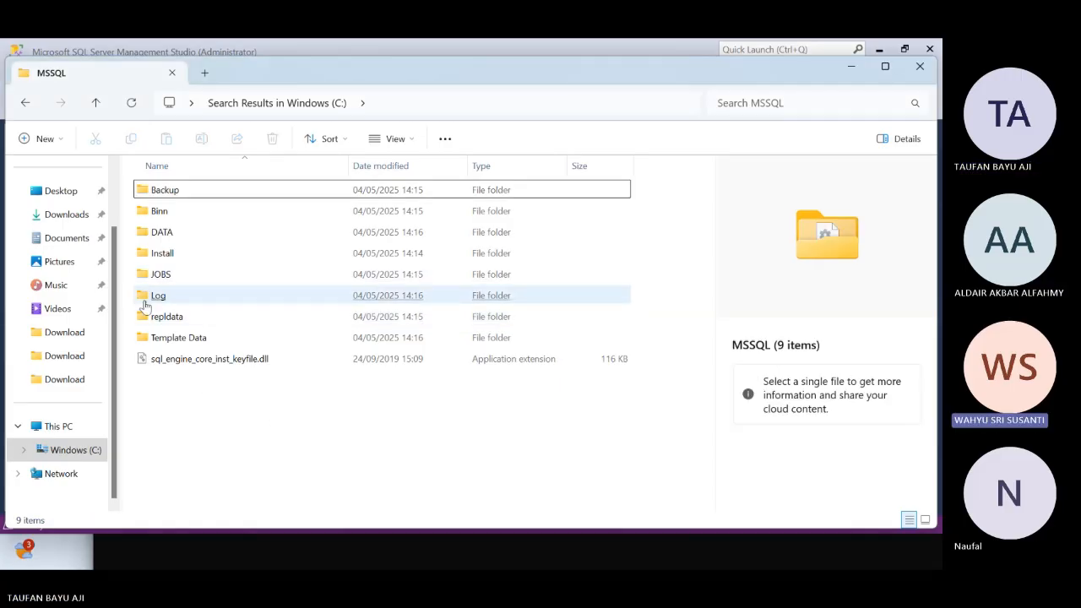
{"action": "mouse_move", "coordinate": [173, 192]}
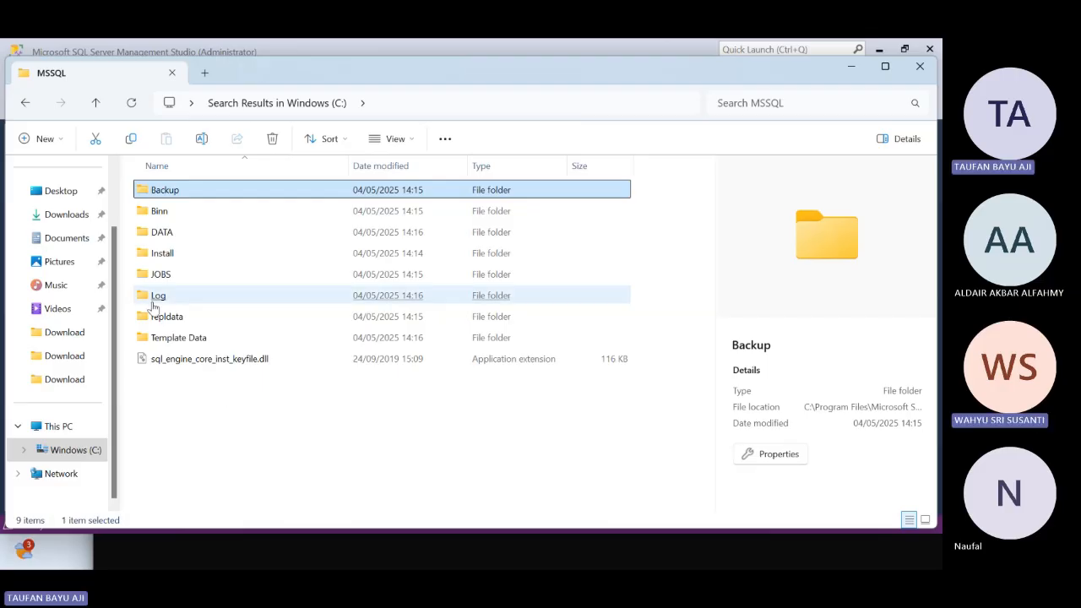
{"action": "left_click", "coordinate": [180, 213]}
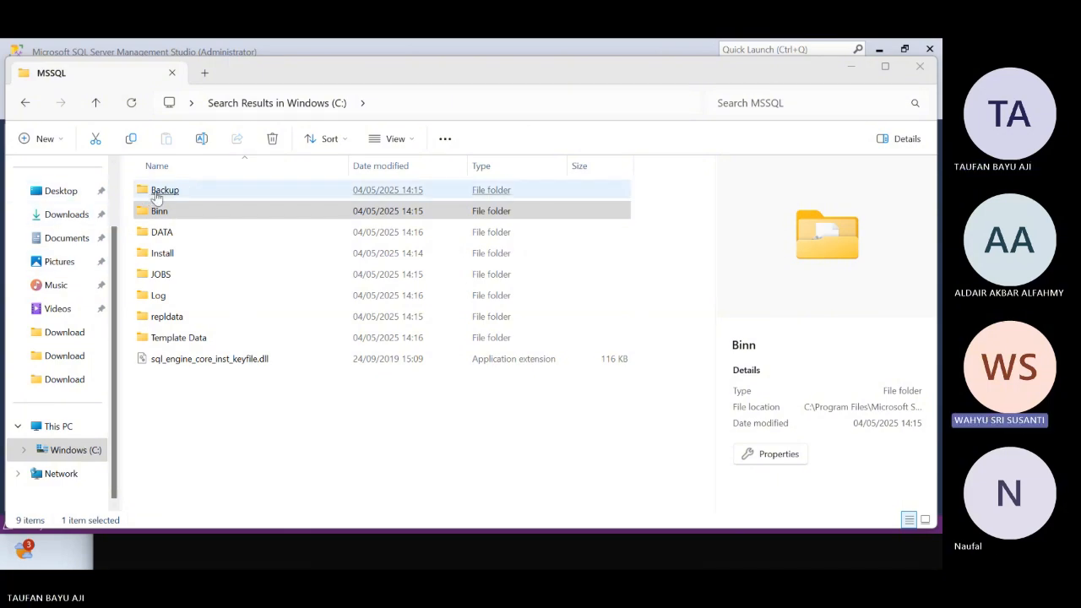
Copy the AdventureWorks2019.bak file from the Downloads folder
{"action": "left_click", "coordinate": [68, 214]}
{"action": "left_click", "coordinate": [191, 211]}
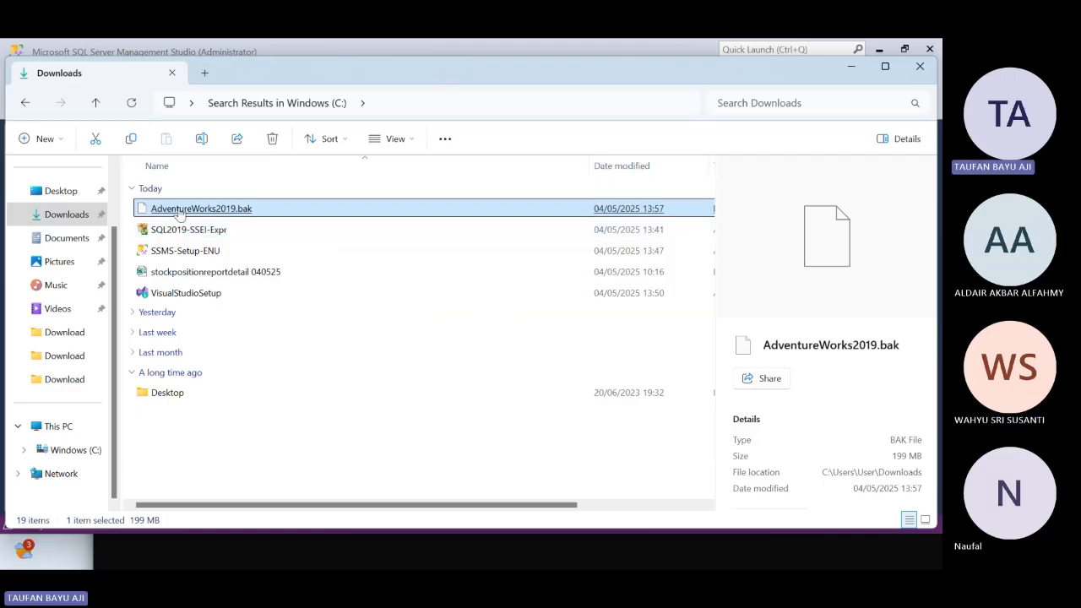
{"action": "left_click", "coordinate": [270, 332]}
{"action": "left_click", "coordinate": [252, 207]}
{"action": "key", "text": "ctrl+c"}
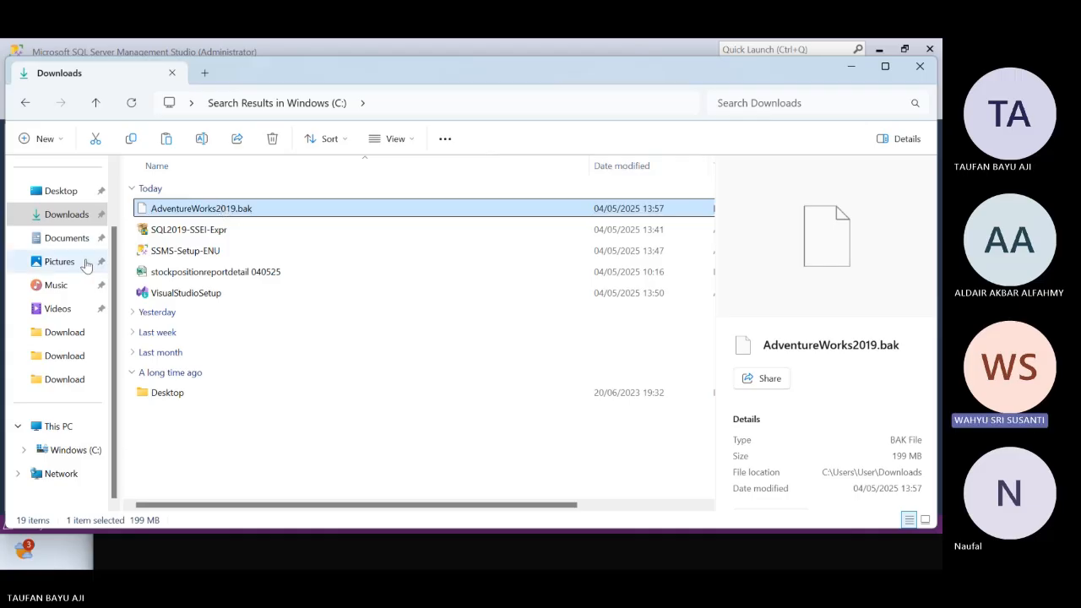
Return to the MSSQL folder and open the properties of the Backup folder
{"action": "left_click", "coordinate": [24, 105]}
{"action": "left_click", "coordinate": [171, 193]}
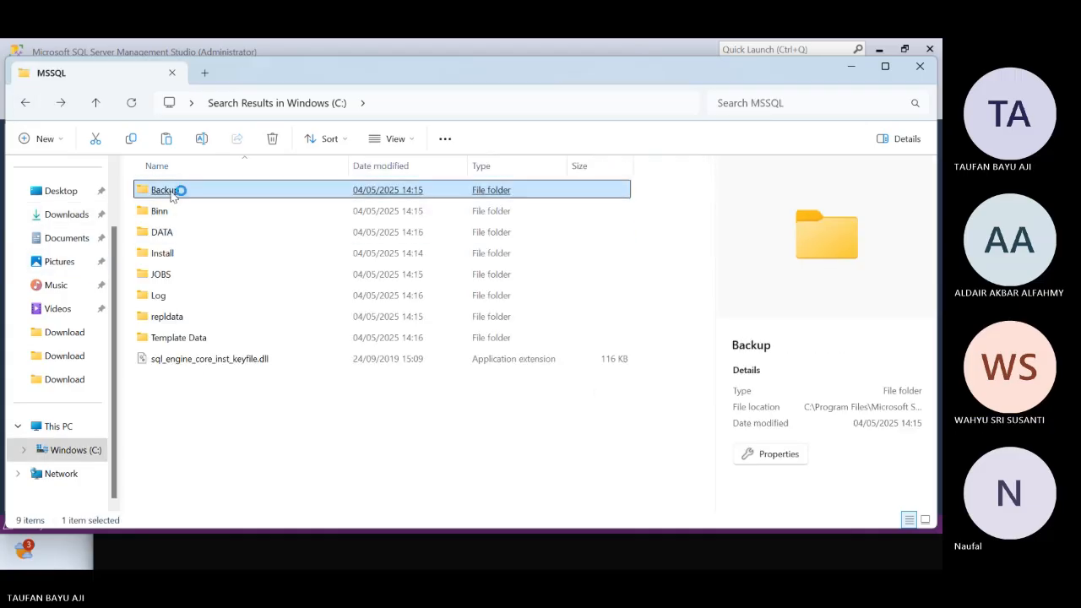
{"action": "left_click", "coordinate": [778, 455]}
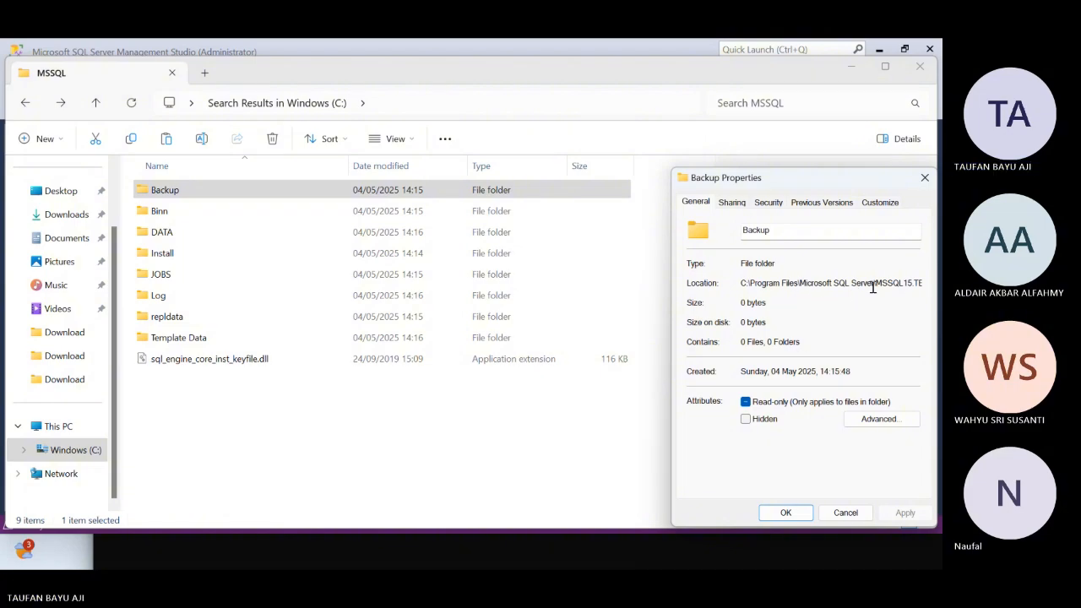
Clear the Backup folder's Read-only attribute, check its advanced attributes, and apply the change to the folder, subfolders and files
{"action": "left_click", "coordinate": [785, 513]}
{"action": "left_click", "coordinate": [781, 453]}
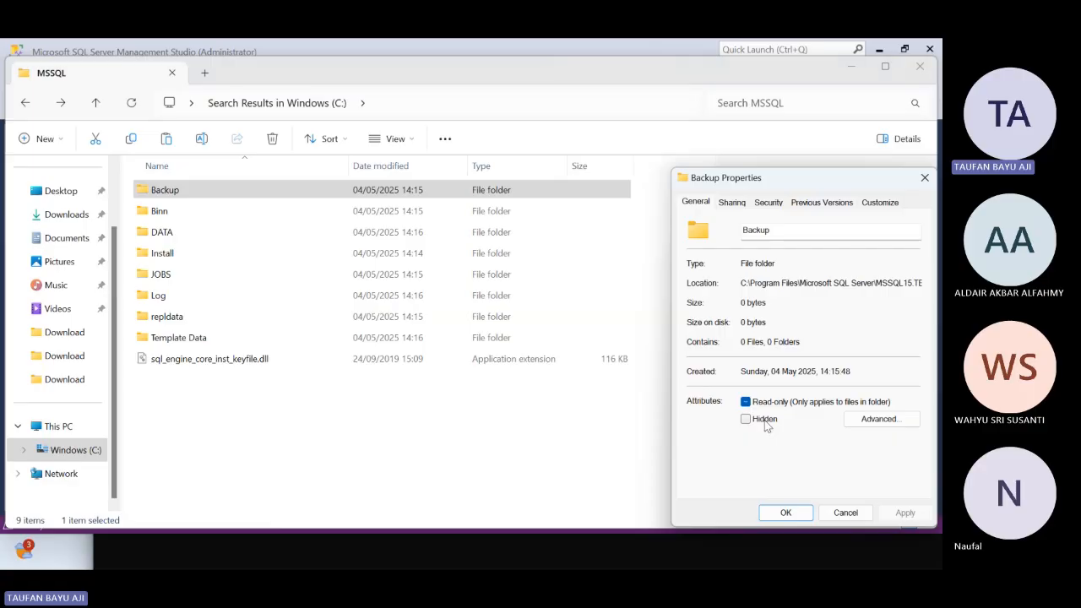
{"action": "left_click", "coordinate": [812, 404]}
{"action": "left_click", "coordinate": [875, 422]}
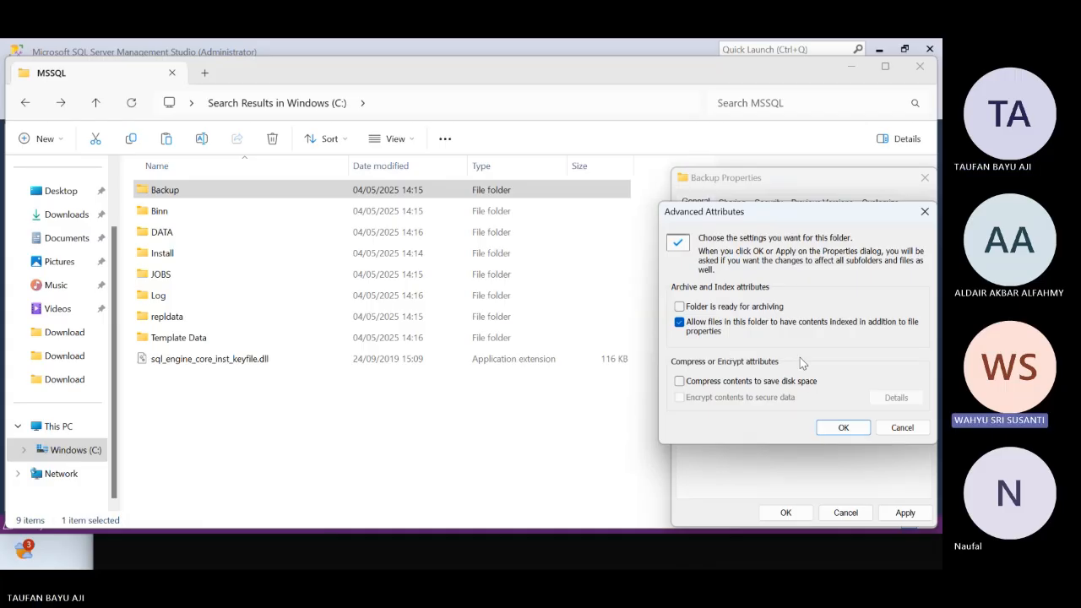
{"action": "left_click", "coordinate": [843, 427]}
{"action": "left_click", "coordinate": [802, 515]}
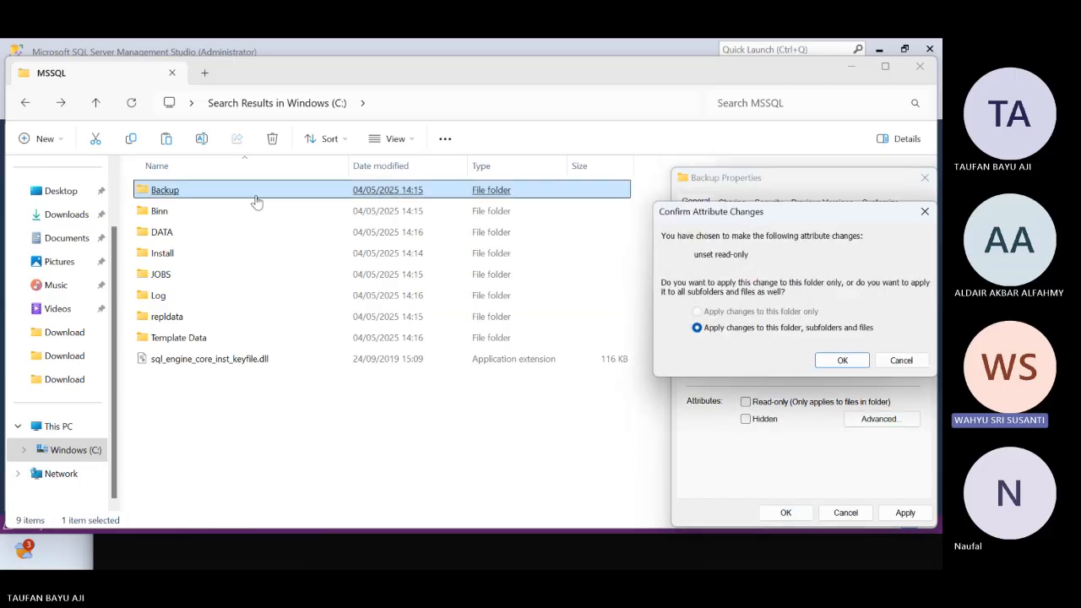
{"action": "left_click", "coordinate": [843, 361]}
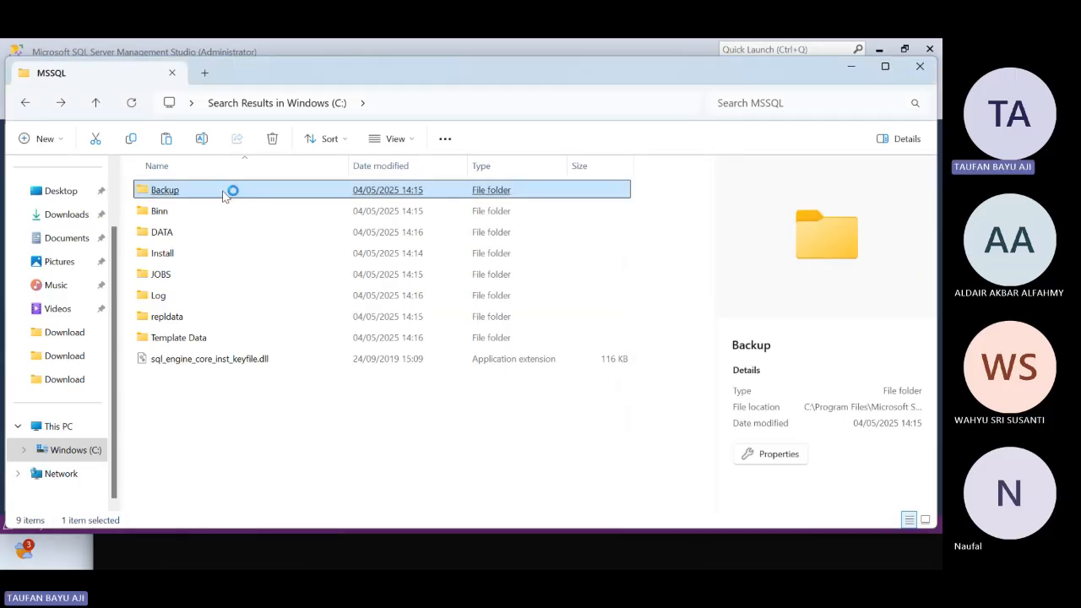
{"action": "left_click", "coordinate": [769, 453]}
{"action": "left_click", "coordinate": [744, 402]}
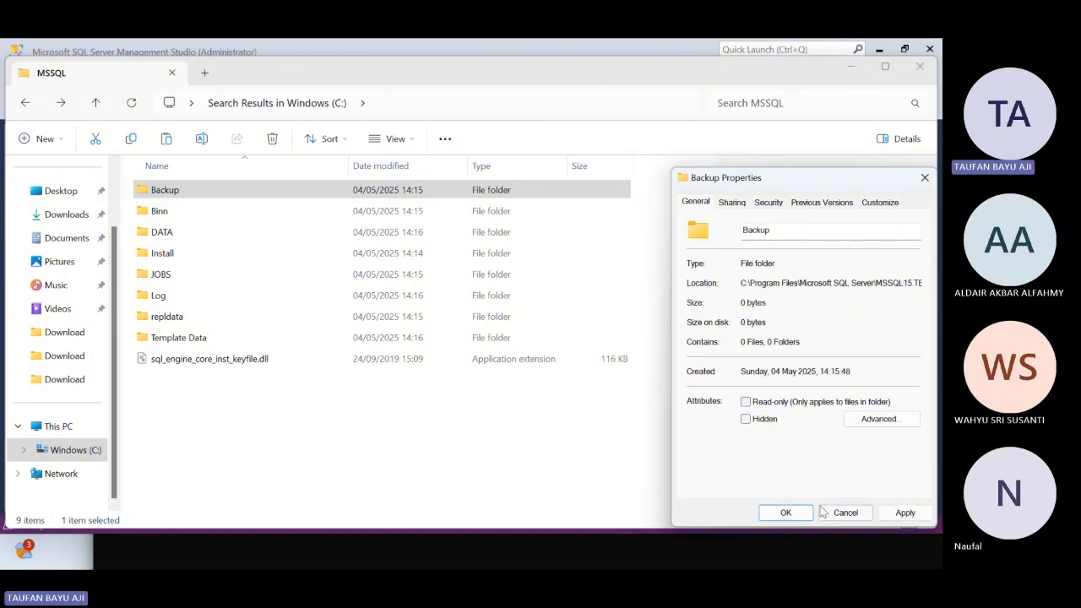
{"action": "left_click", "coordinate": [805, 511]}
{"action": "left_click", "coordinate": [906, 360]}
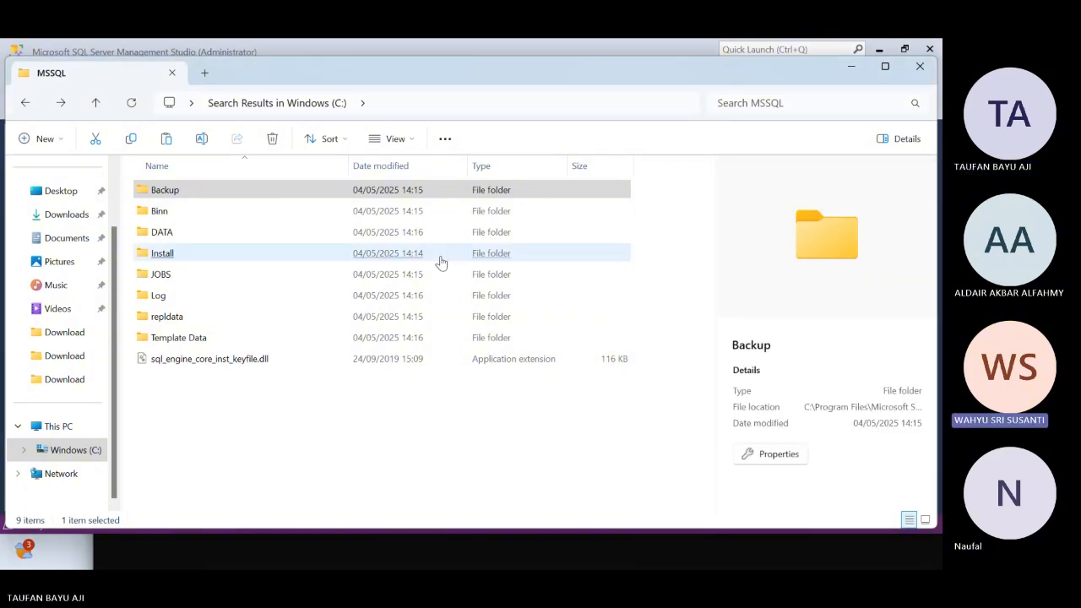
Reopen the Backup folder's properties and clear Read-only again for the folder, subfolders and files
{"action": "left_click", "coordinate": [806, 454]}
{"action": "left_click", "coordinate": [744, 402]}
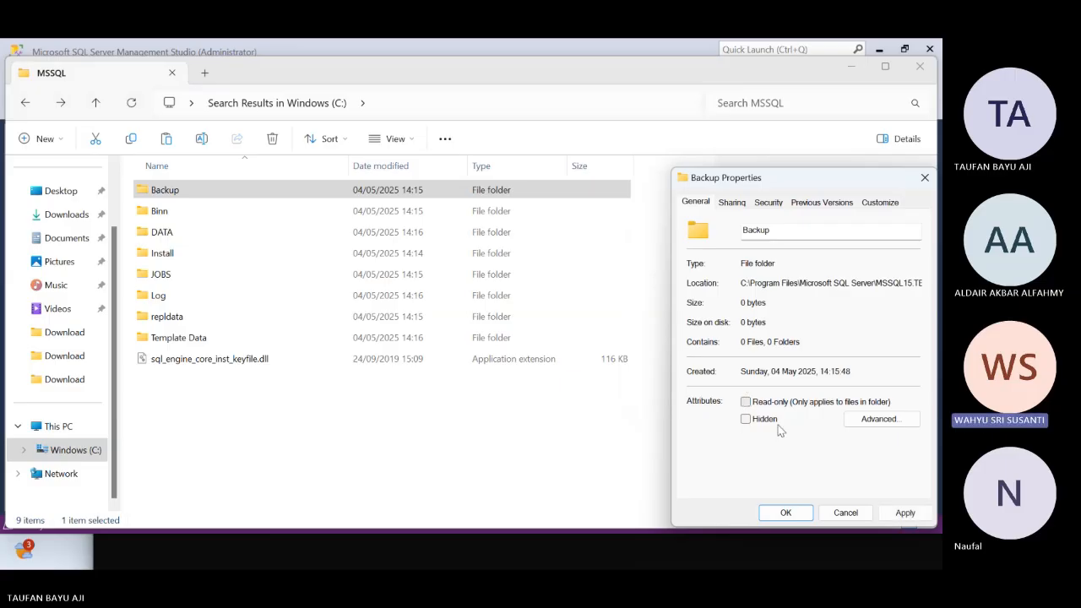
{"action": "left_click", "coordinate": [905, 512]}
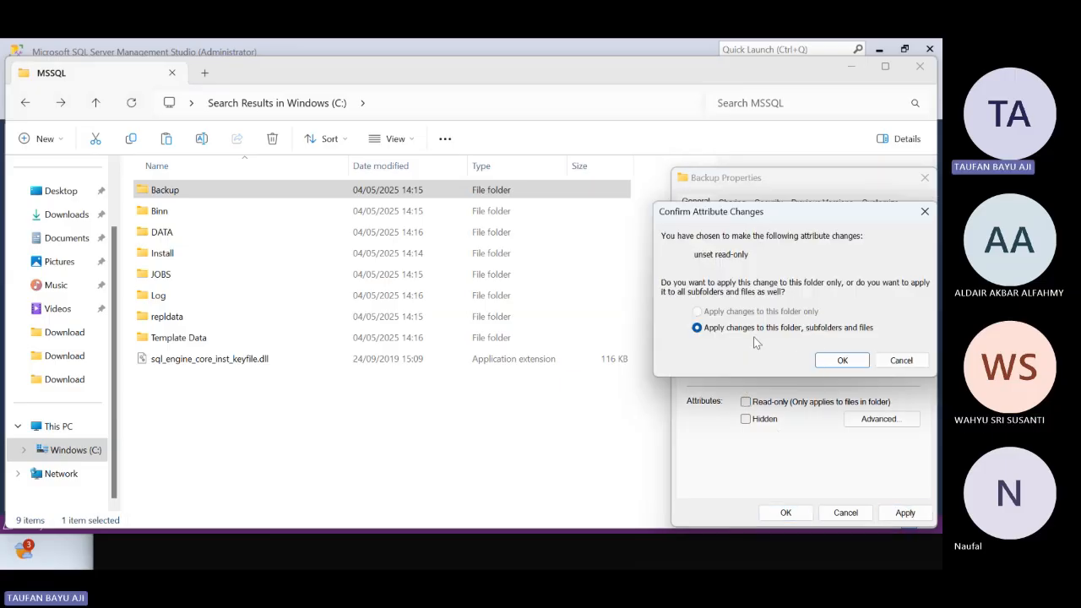
{"action": "left_click", "coordinate": [849, 363]}
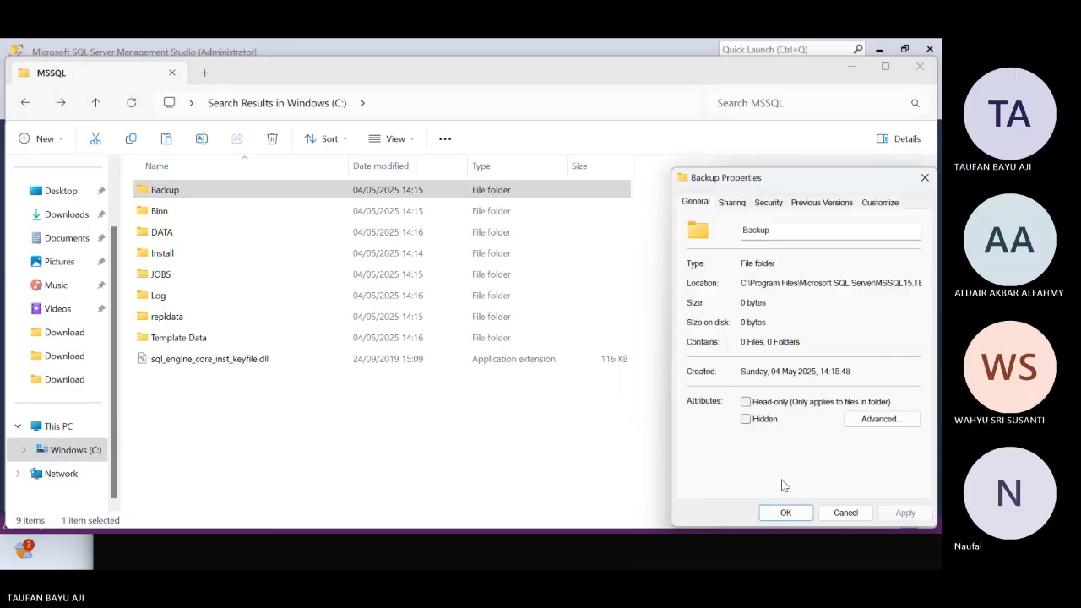
{"action": "left_click", "coordinate": [806, 514]}
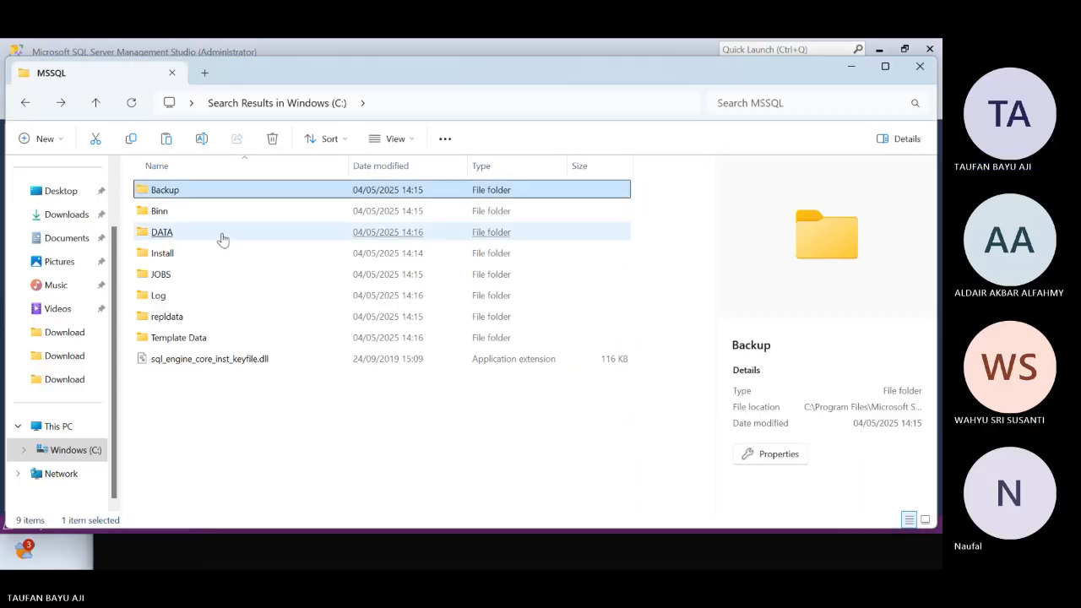
Recheck the Backup folder's properties, remove Read-only once more including subfolders and files, and close the properties
{"action": "left_click", "coordinate": [791, 460]}
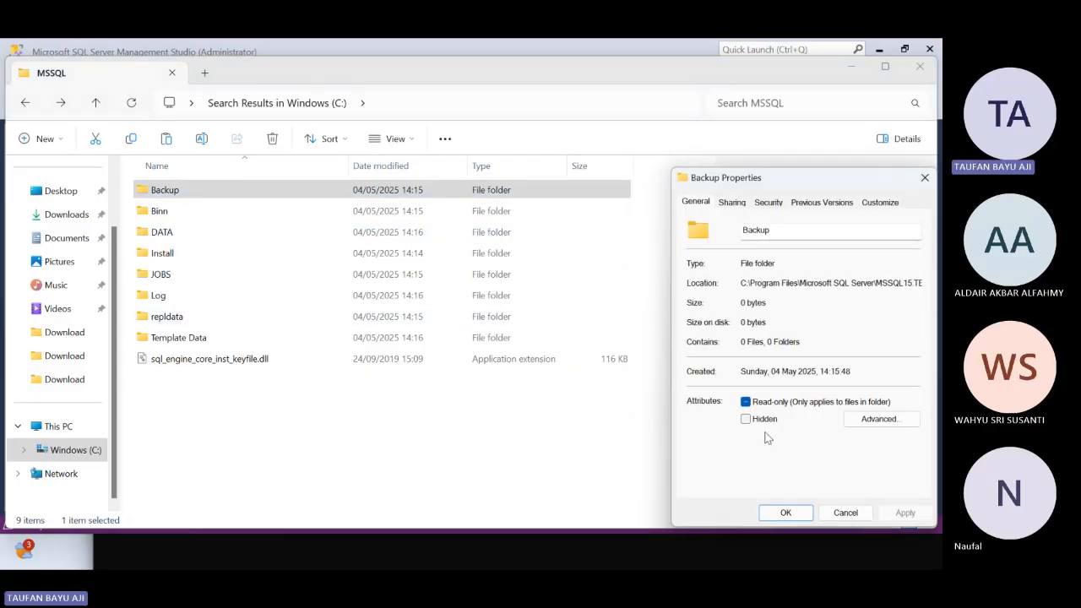
{"action": "left_click", "coordinate": [902, 514]}
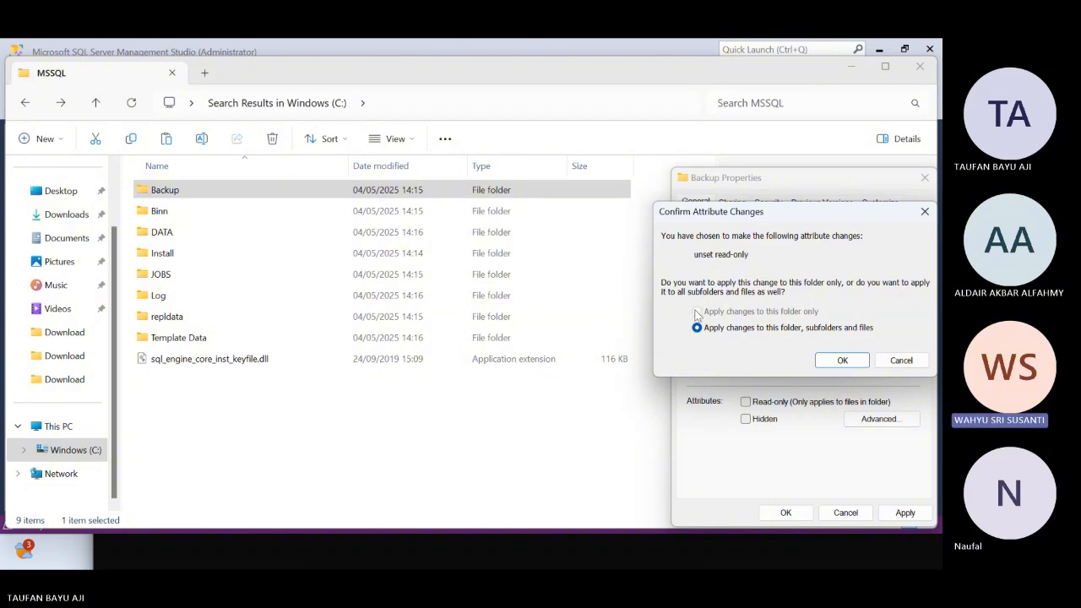
{"action": "left_click", "coordinate": [825, 360]}
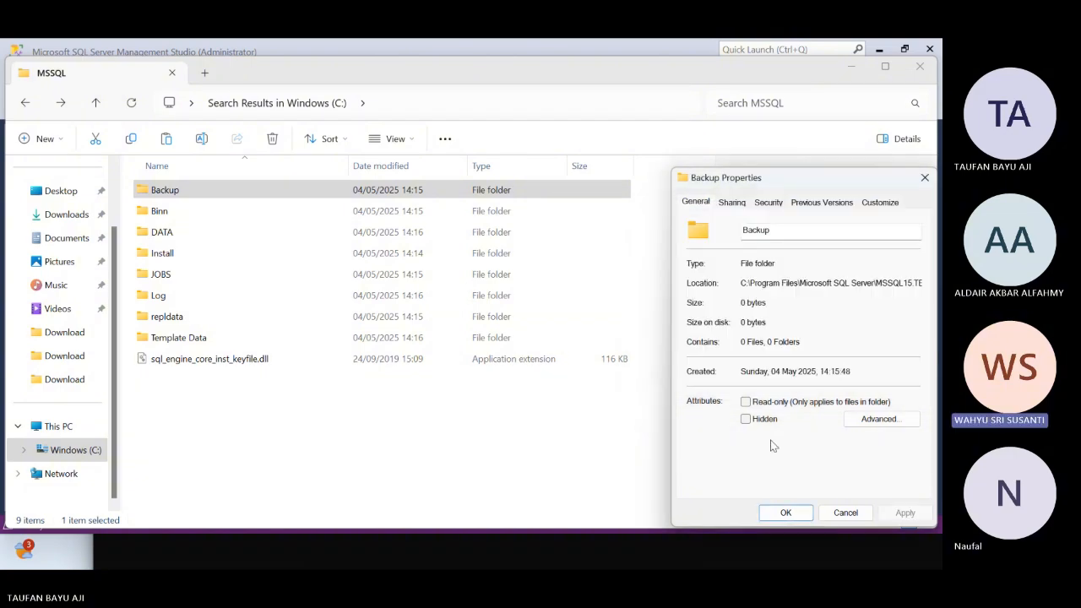
{"action": "left_click", "coordinate": [845, 512]}
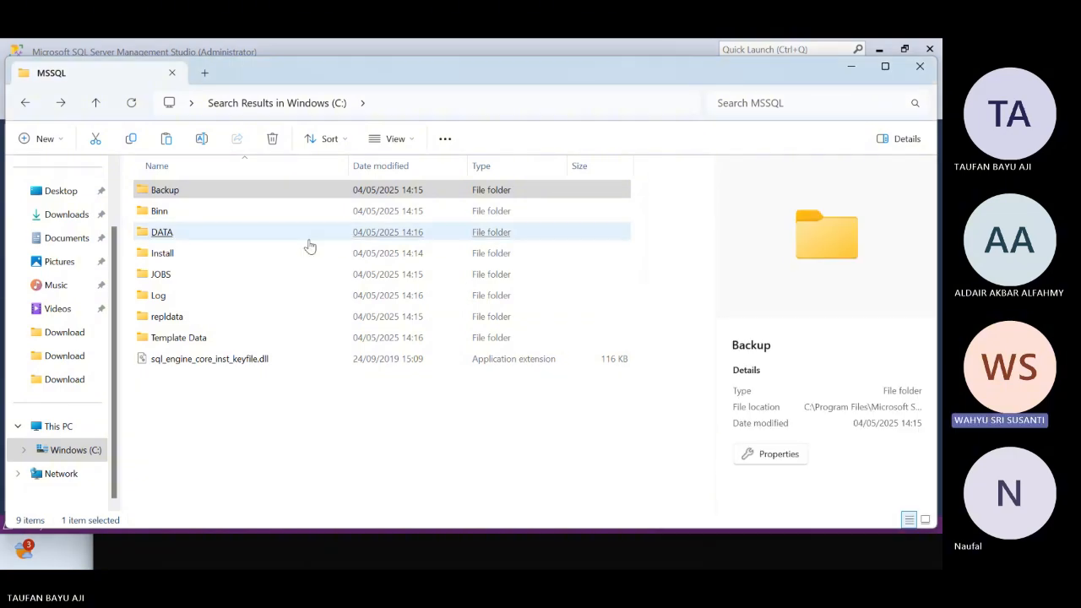
Go back to Program Files, open the Downloads folder, and select its Desktop subfolder
{"action": "left_click", "coordinate": [25, 102]}
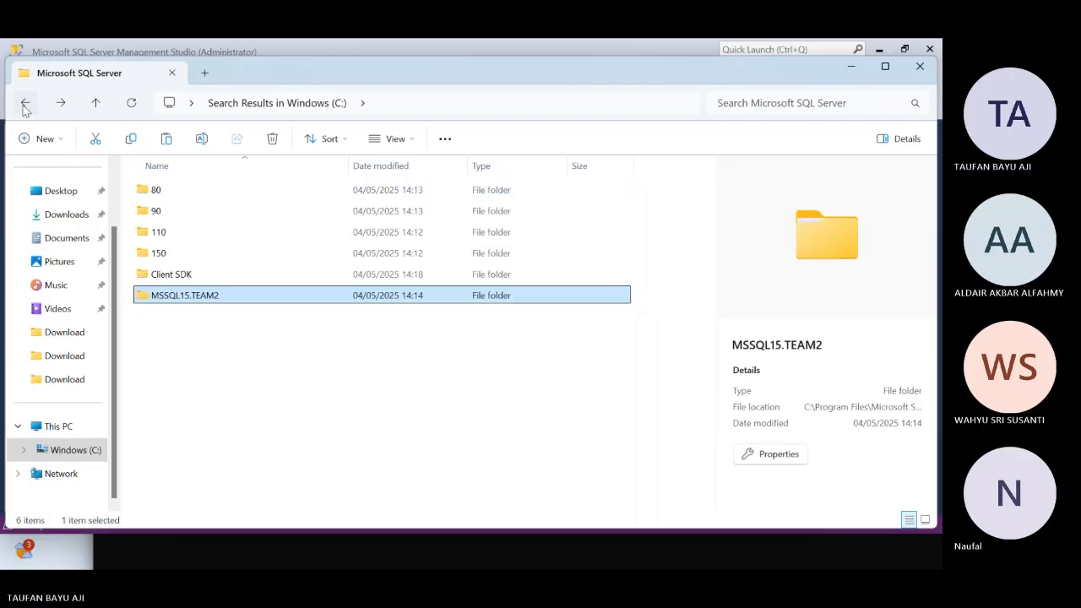
{"action": "left_click", "coordinate": [25, 104]}
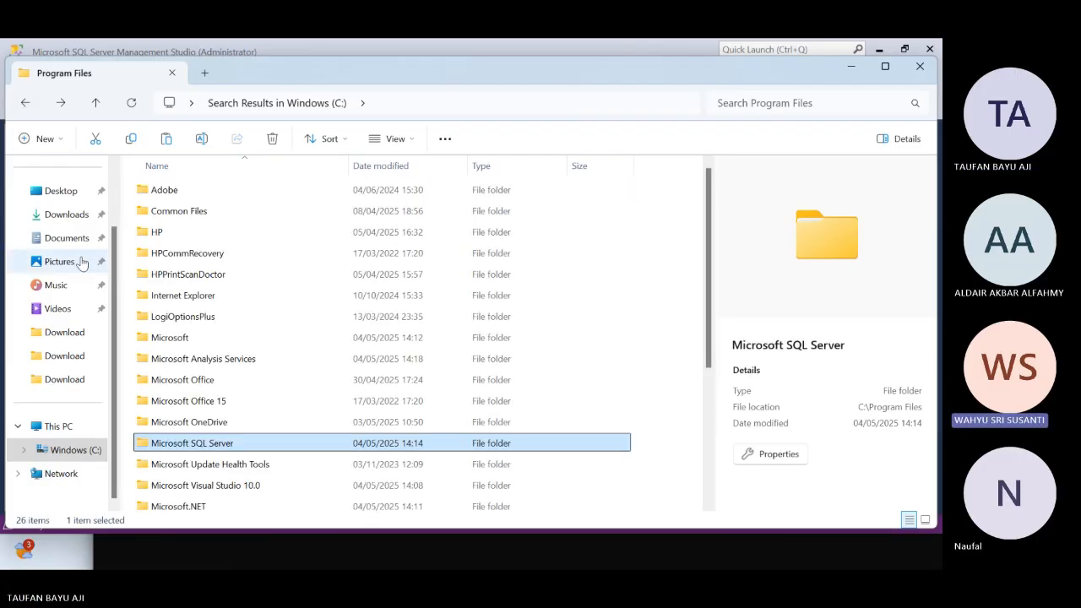
{"action": "left_click", "coordinate": [65, 216]}
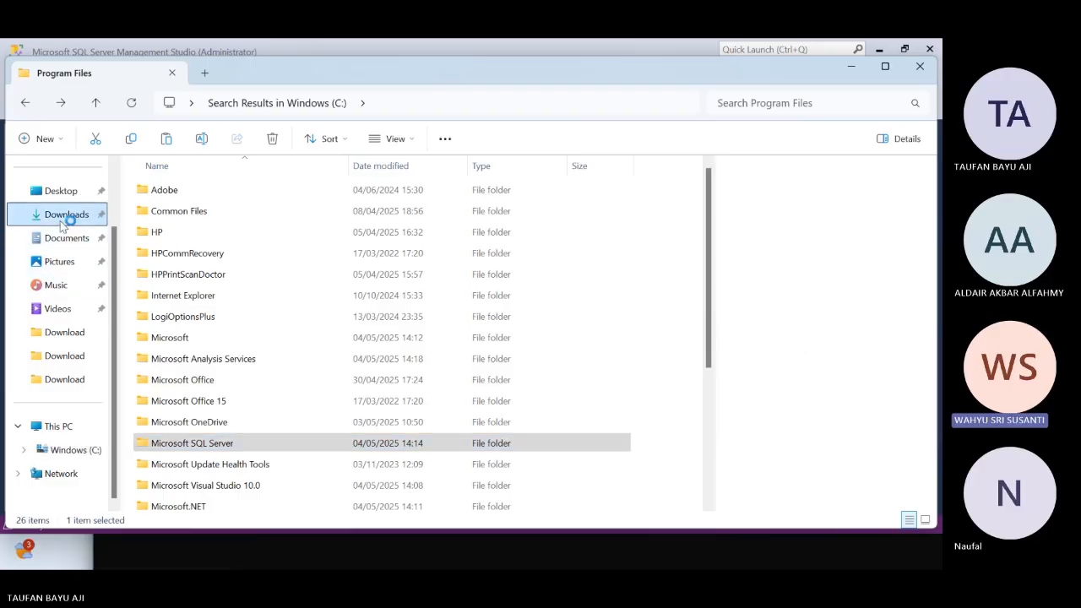
{"action": "left_click", "coordinate": [204, 253]}
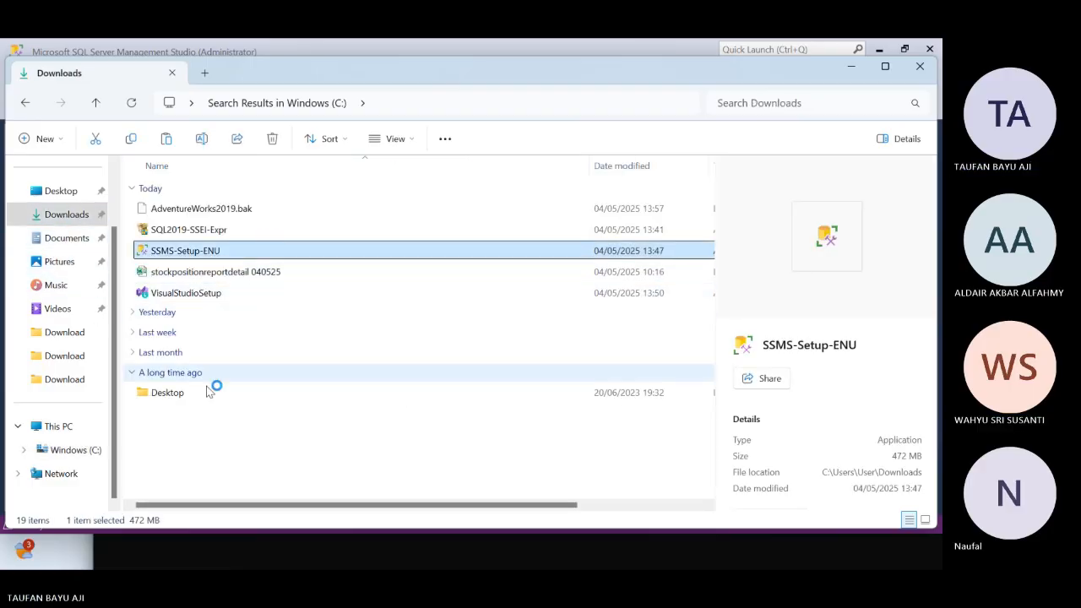
{"action": "scroll", "coordinate": [246, 404], "scroll_direction": "right", "scroll_amount": 2}
{"action": "left_click", "coordinate": [244, 395]}
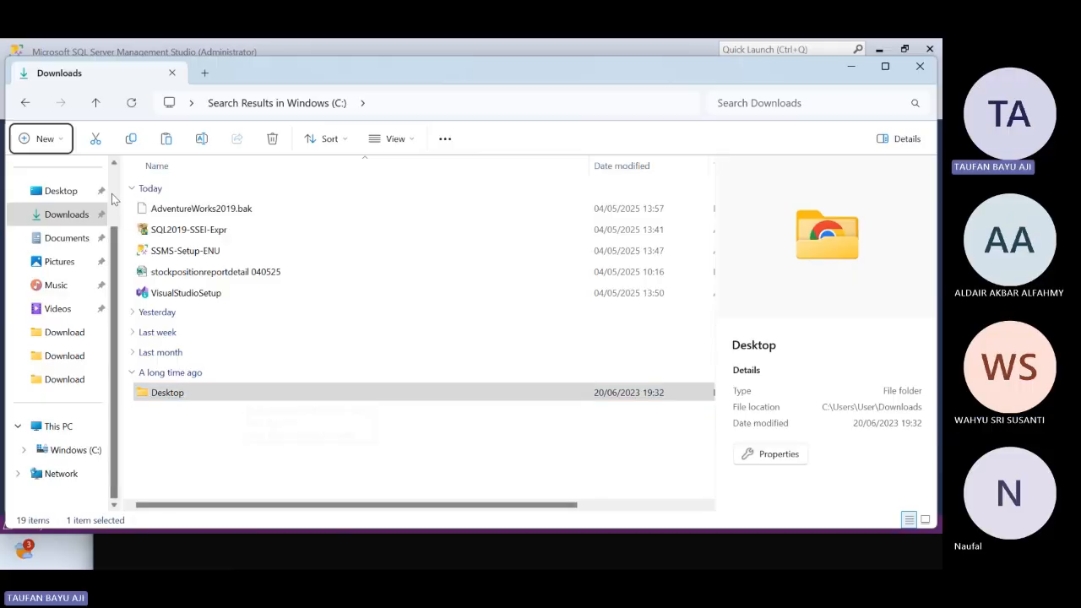
Switch to SQL Server Management Studio and examine the logins under the TEAM2 server's Security folder
{"action": "key", "text": "alt+Tab"}
{"action": "left_click", "coordinate": [239, 374]}
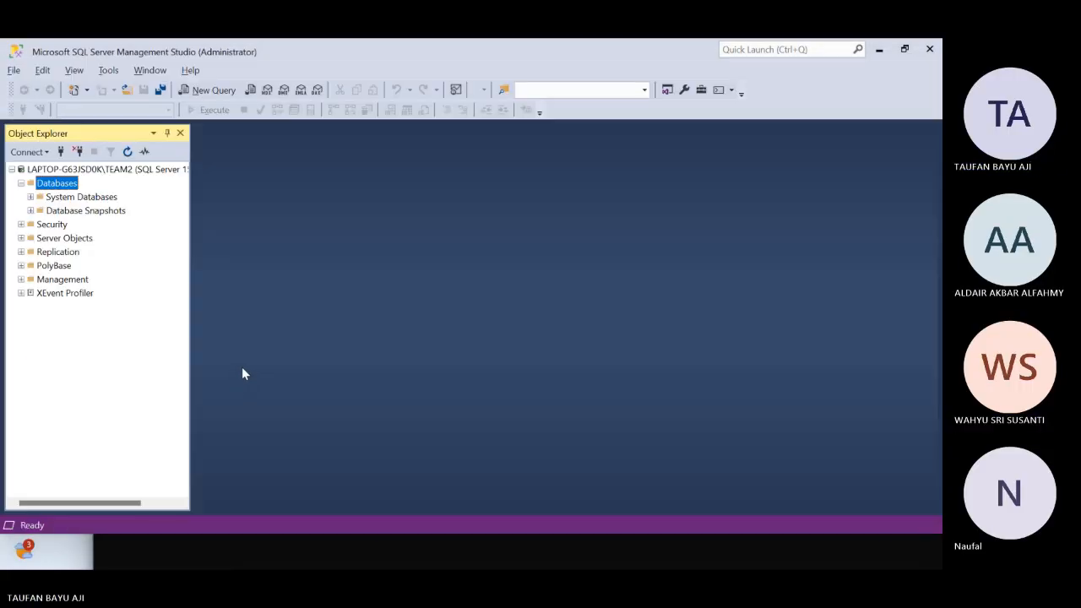
{"action": "key", "text": "alt"}
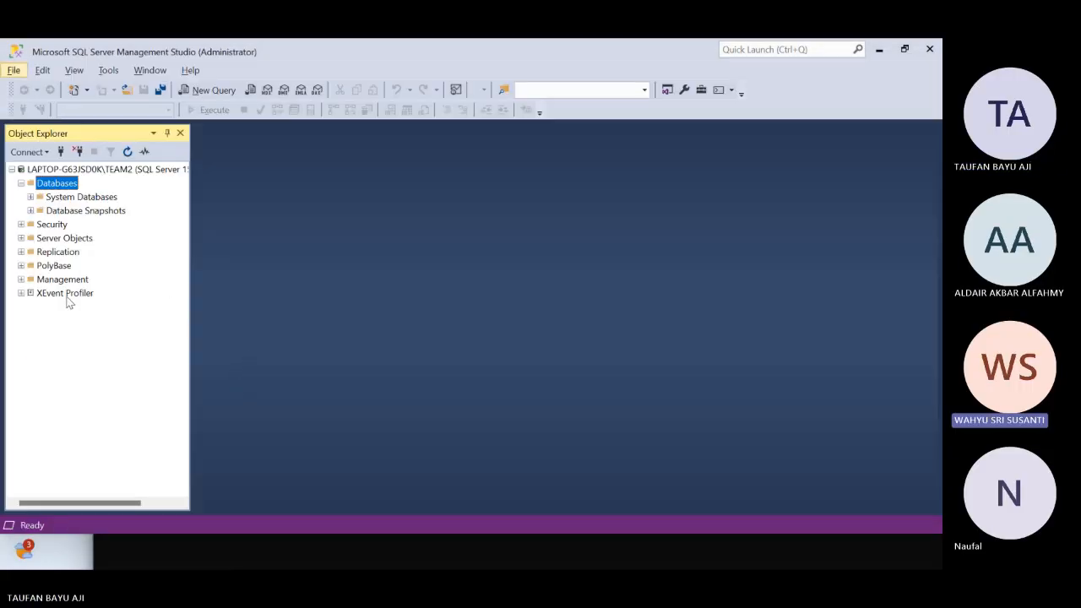
{"action": "left_click", "coordinate": [38, 225]}
{"action": "right_click", "coordinate": [36, 226]}
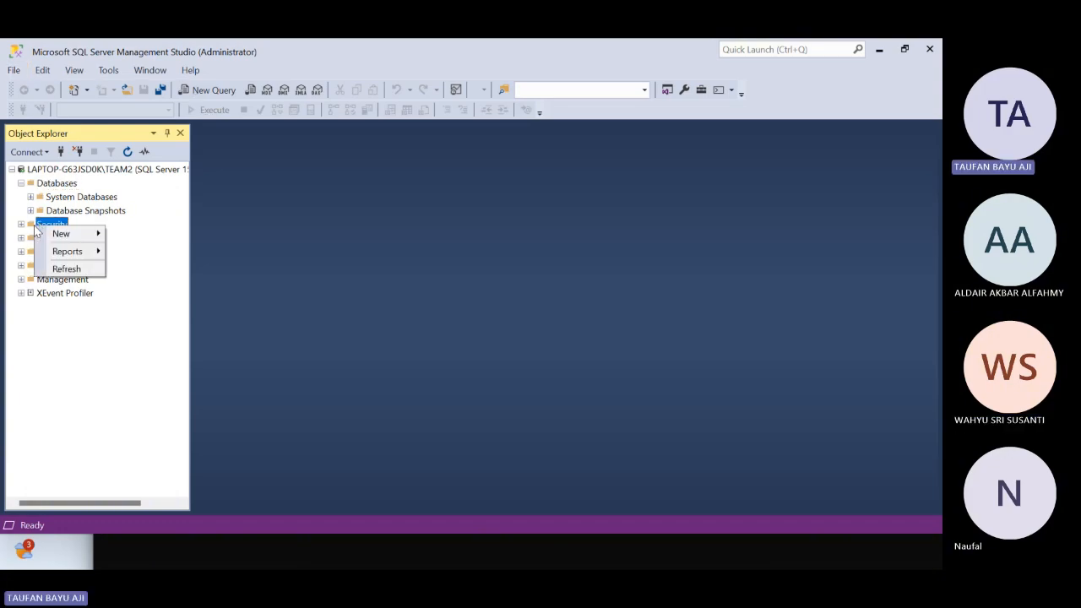
{"action": "left_click", "coordinate": [19, 225]}
{"action": "left_click", "coordinate": [20, 224]}
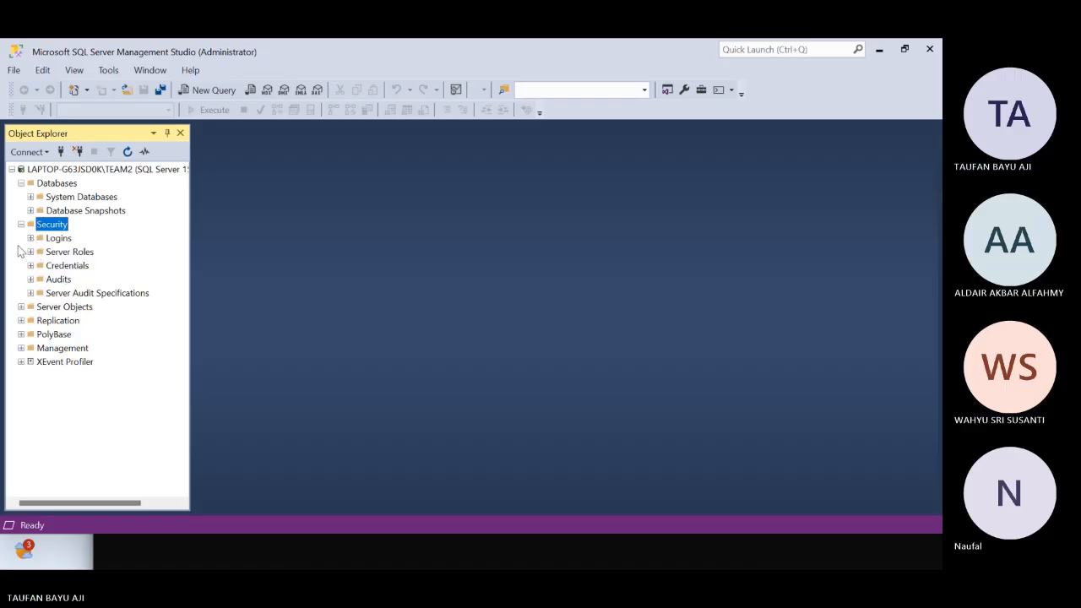
{"action": "left_click", "coordinate": [31, 238]}
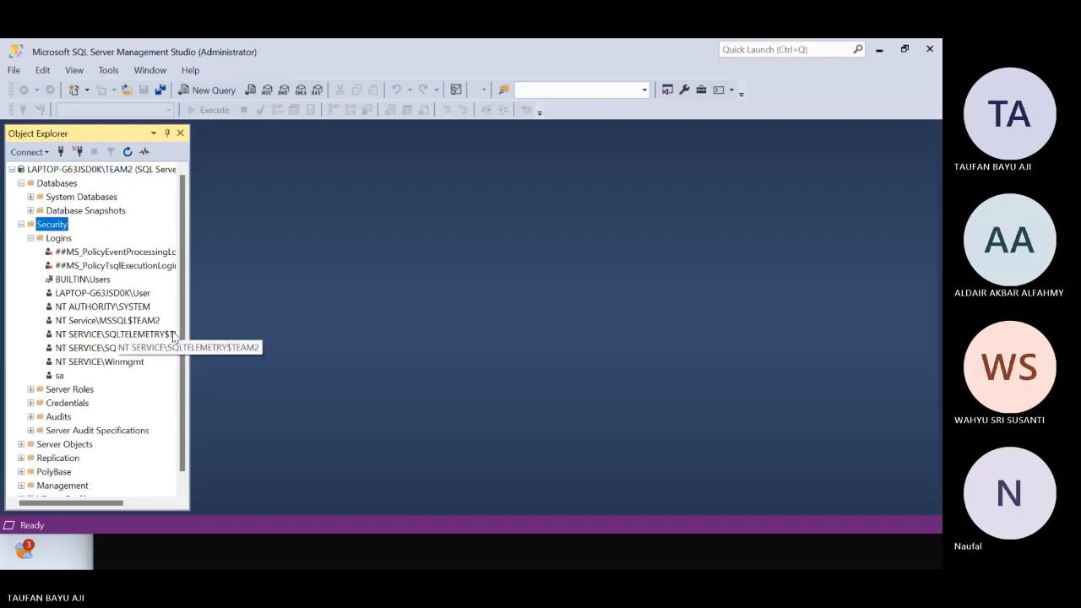
{"action": "scroll", "coordinate": [156, 363], "scroll_direction": "down", "scroll_amount": 1}
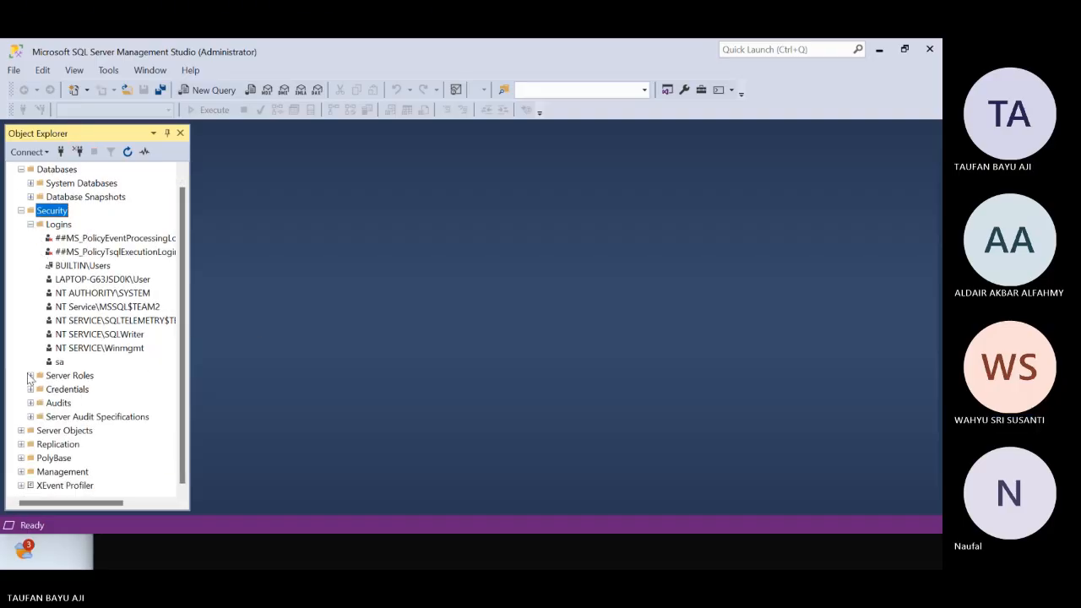
Review the entries under Server Roles, and collapse both Server Roles and Logins
{"action": "left_click", "coordinate": [30, 375]}
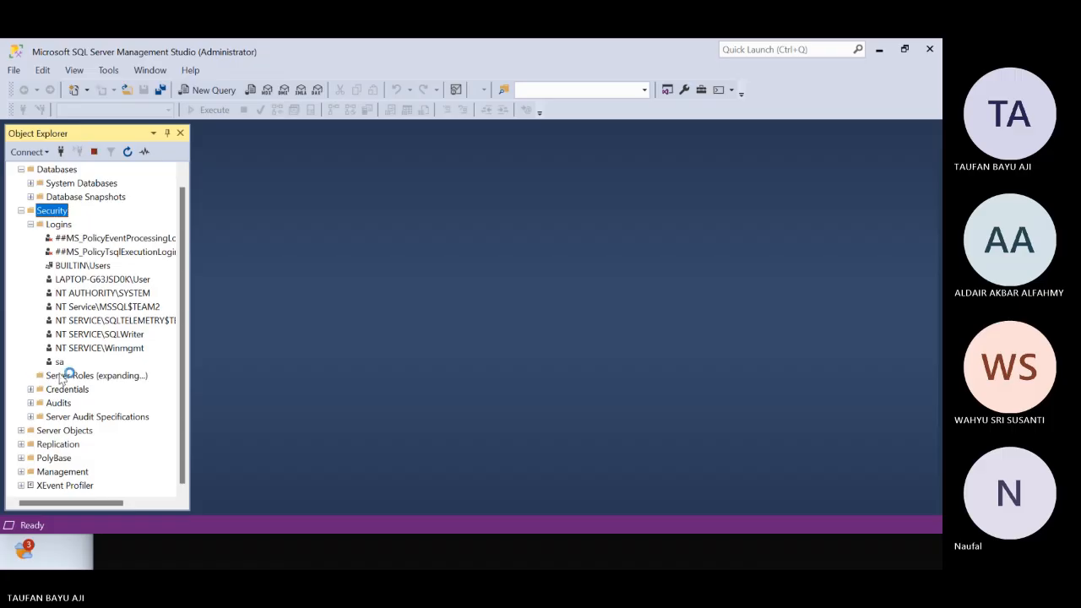
{"action": "scroll", "coordinate": [144, 350], "scroll_direction": "down", "scroll_amount": 3}
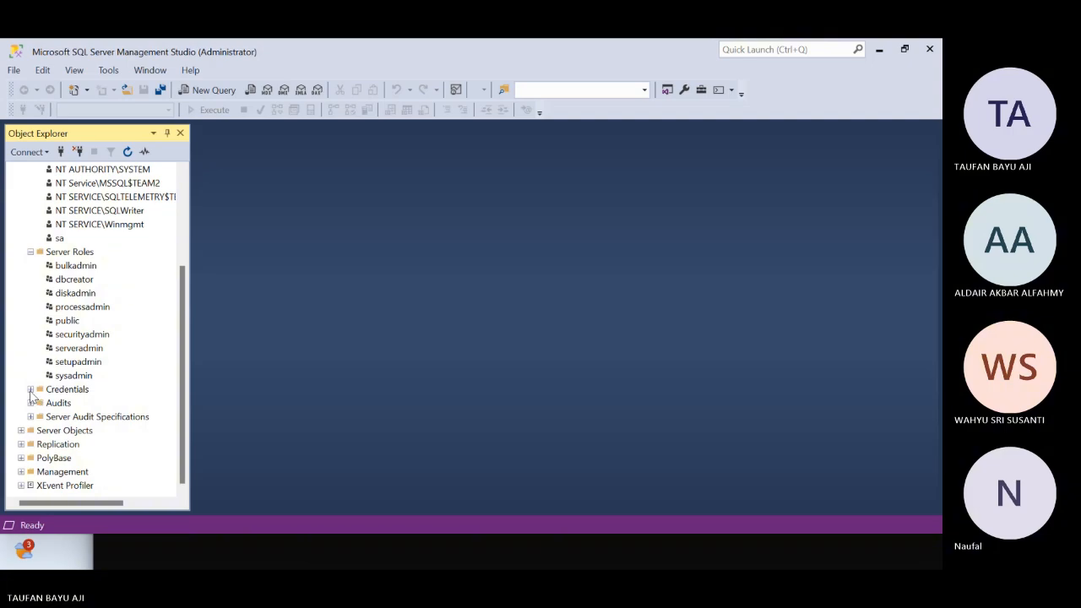
{"action": "left_click", "coordinate": [30, 252]}
{"action": "left_click", "coordinate": [30, 223]}
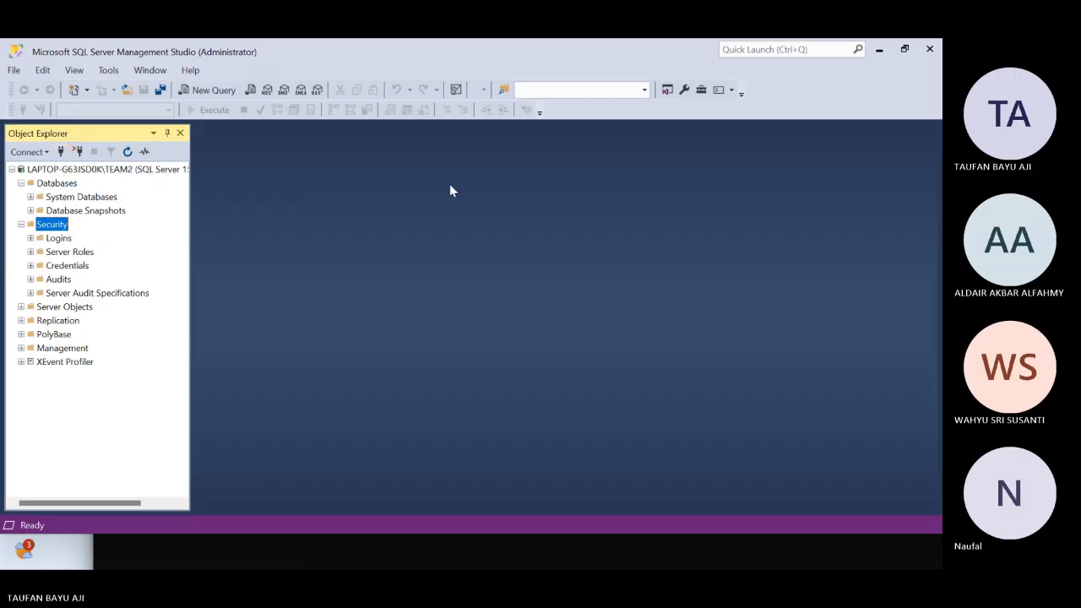
Switch to File Explorer and reopen the MSSQL folder inside Program Files\Microsoft SQL Server\MSSQL15.TEAM2
{"action": "key", "text": "alt+Tab"}
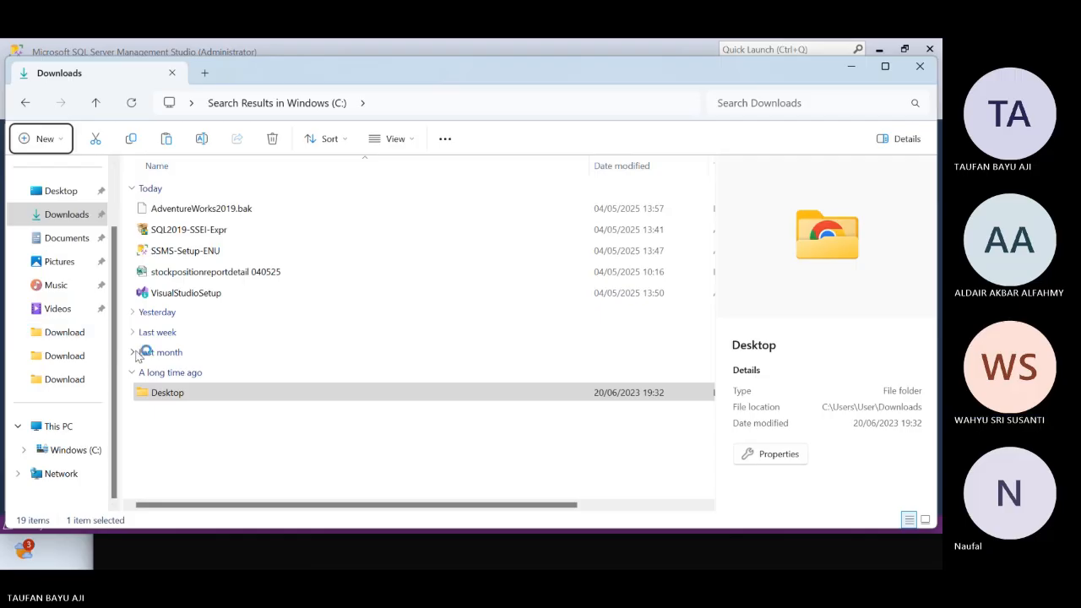
{"action": "key", "text": "alt+Tab"}
{"action": "key", "text": "alt+Tab"}
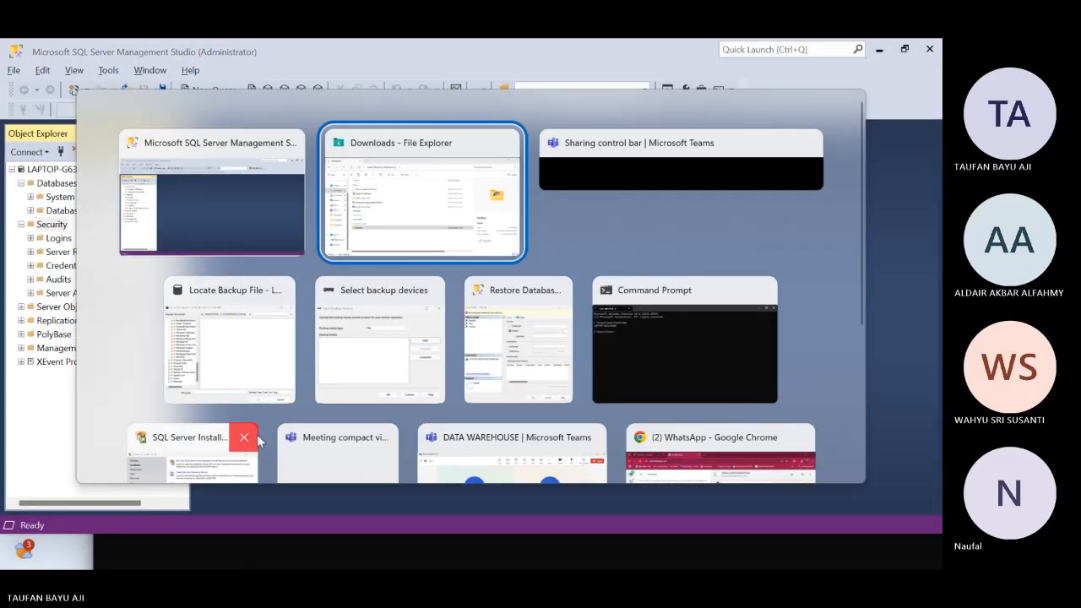
{"action": "left_click", "coordinate": [422, 198]}
{"action": "left_click", "coordinate": [30, 102]}
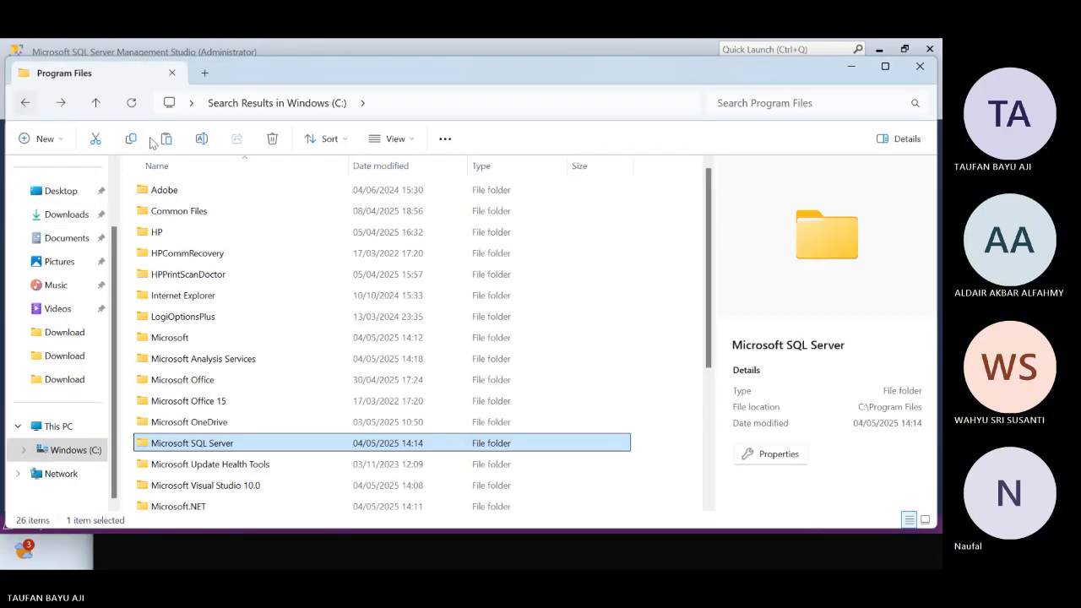
{"action": "scroll", "coordinate": [211, 405], "scroll_direction": "down", "scroll_amount": 2}
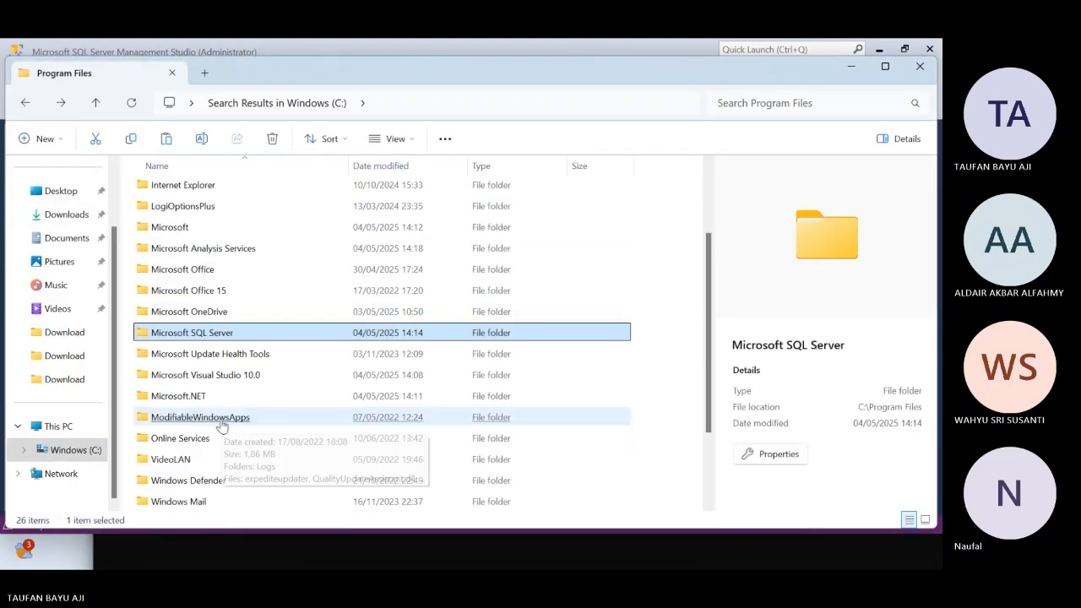
{"action": "double_click", "coordinate": [213, 339]}
{"action": "double_click", "coordinate": [189, 304]}
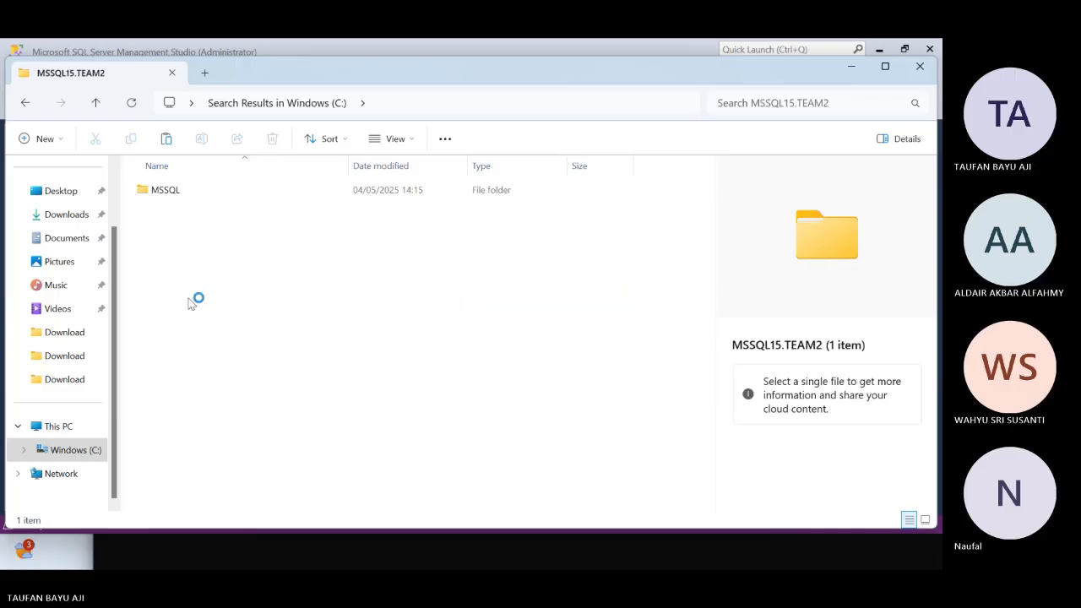
{"action": "double_click", "coordinate": [161, 189]}
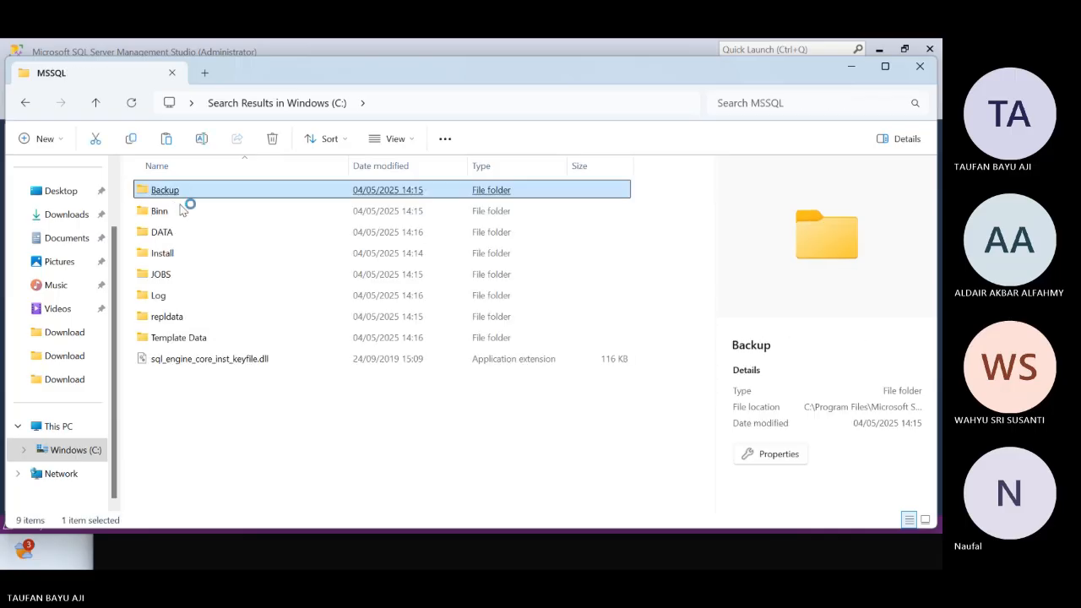
{"action": "left_click", "coordinate": [222, 413]}
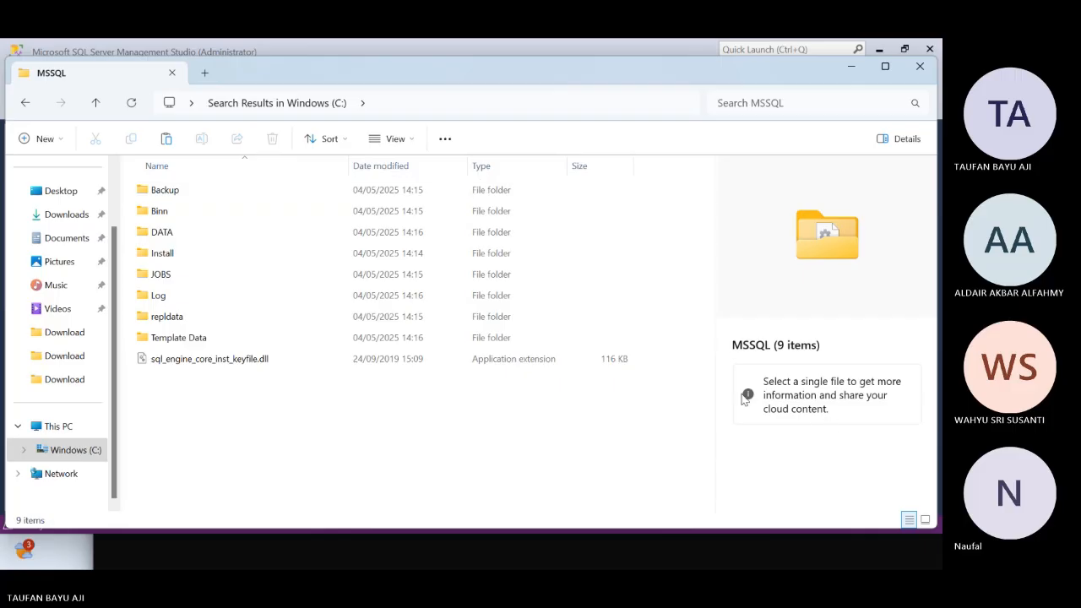
Examine the general properties of the Backup folder inside the MSSQL folder, and close them
{"action": "left_click", "coordinate": [205, 189]}
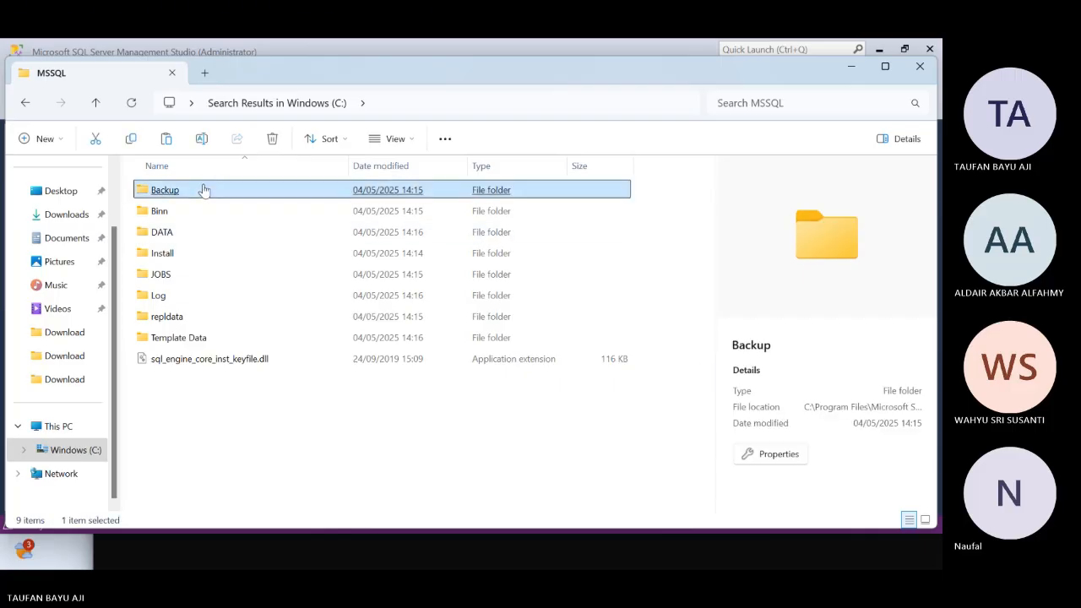
{"action": "right_click", "coordinate": [298, 191]}
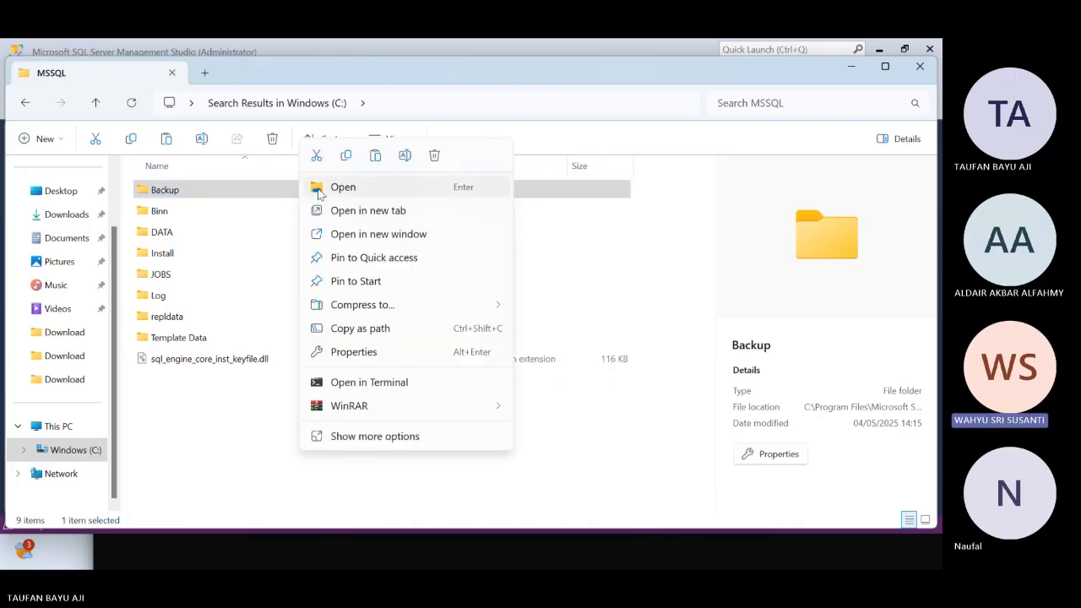
{"action": "left_click", "coordinate": [319, 194]}
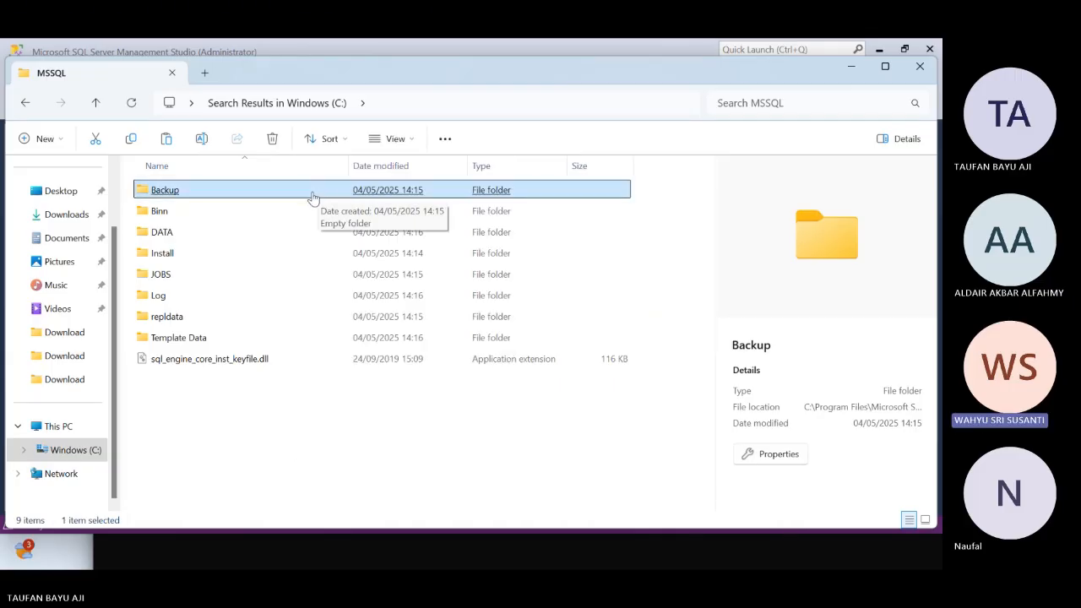
{"action": "right_click", "coordinate": [315, 196]}
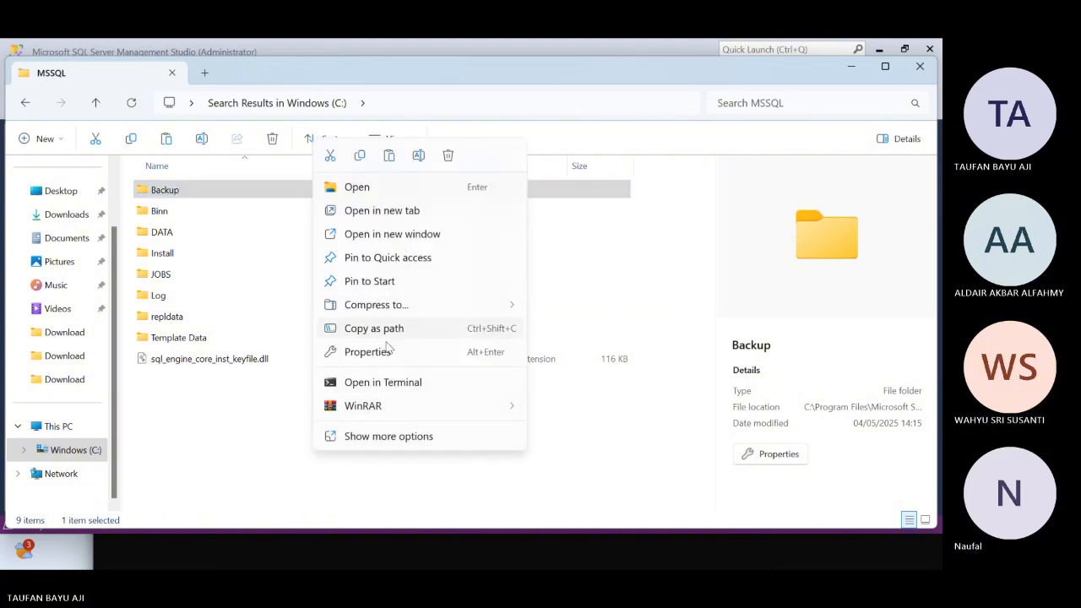
{"action": "left_click", "coordinate": [390, 354]}
{"action": "left_click", "coordinate": [413, 405]}
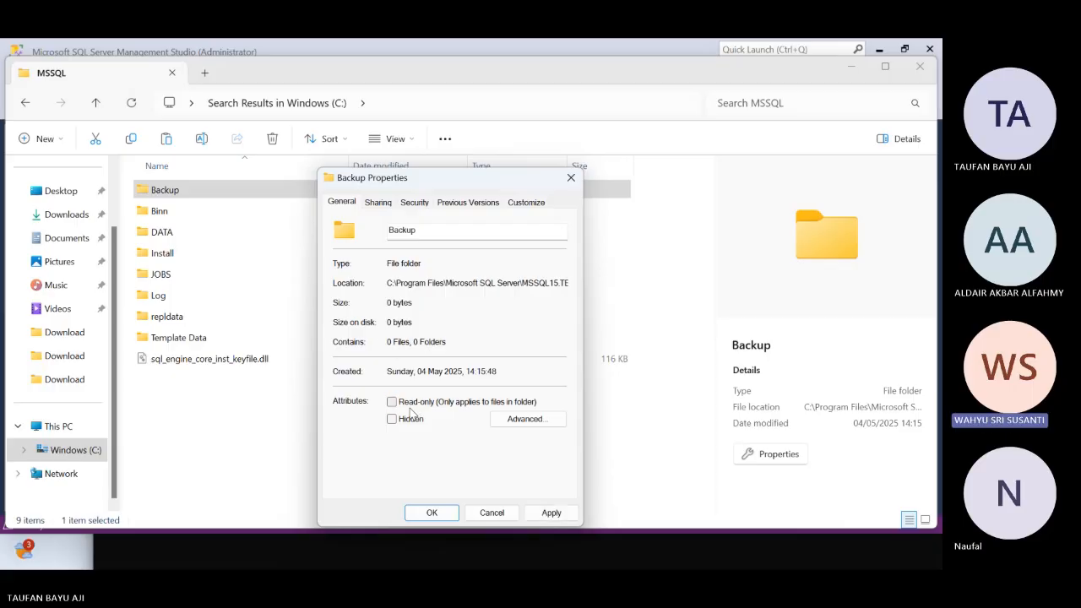
{"action": "left_click", "coordinate": [431, 513]}
{"action": "left_click", "coordinate": [517, 361]}
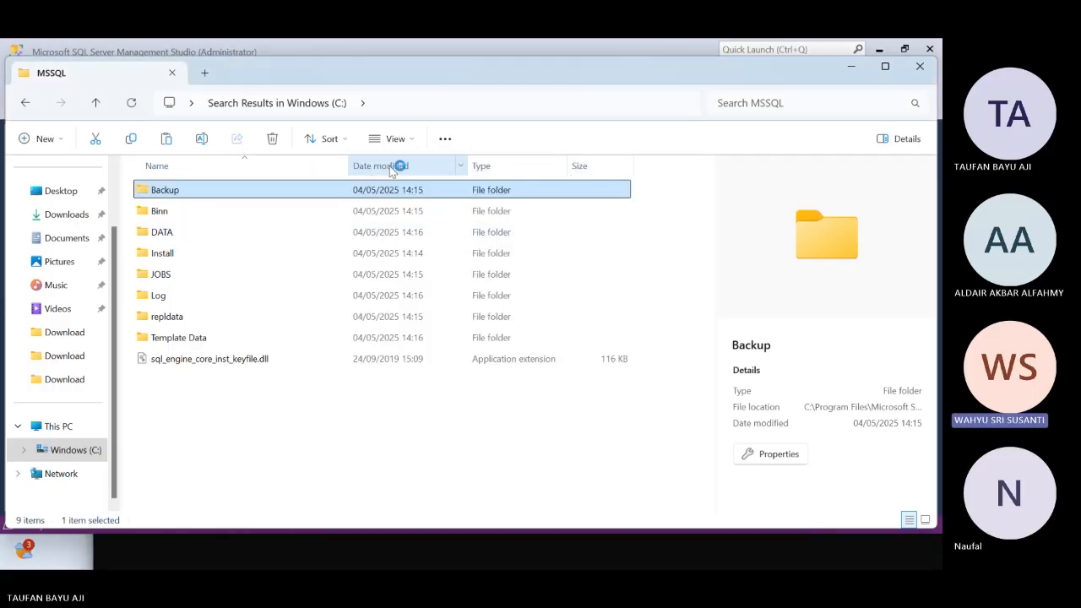
Switch to SQL Server Management Studio's Locate Backup File dialog and check the TEAM2 Backup location for backup files
{"action": "key", "text": "alt+Tab"}
{"action": "left_click", "coordinate": [363, 381]}
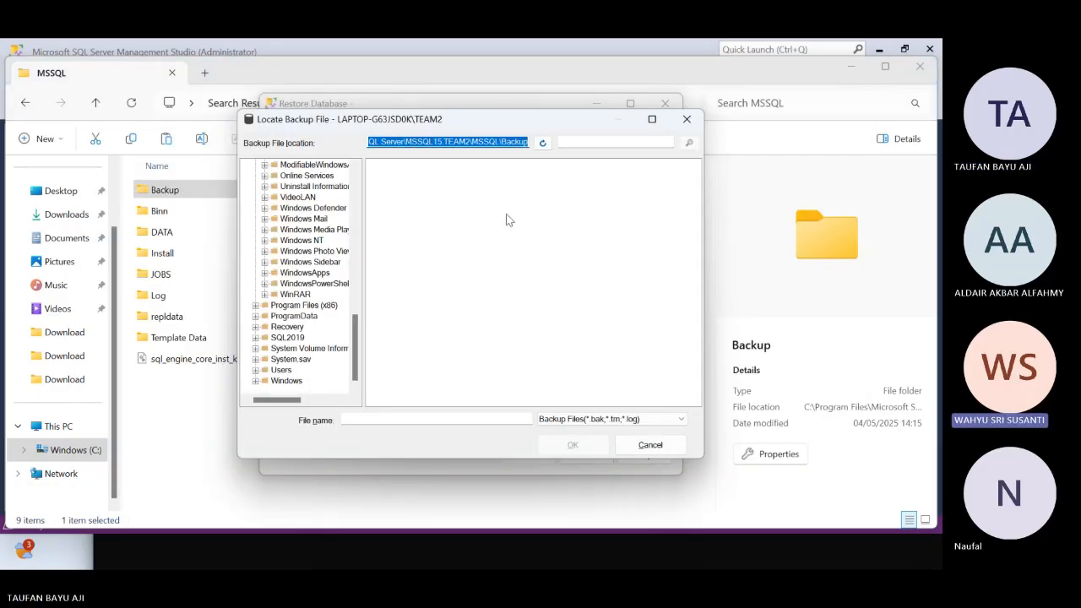
{"action": "key", "text": "alt+Tab"}
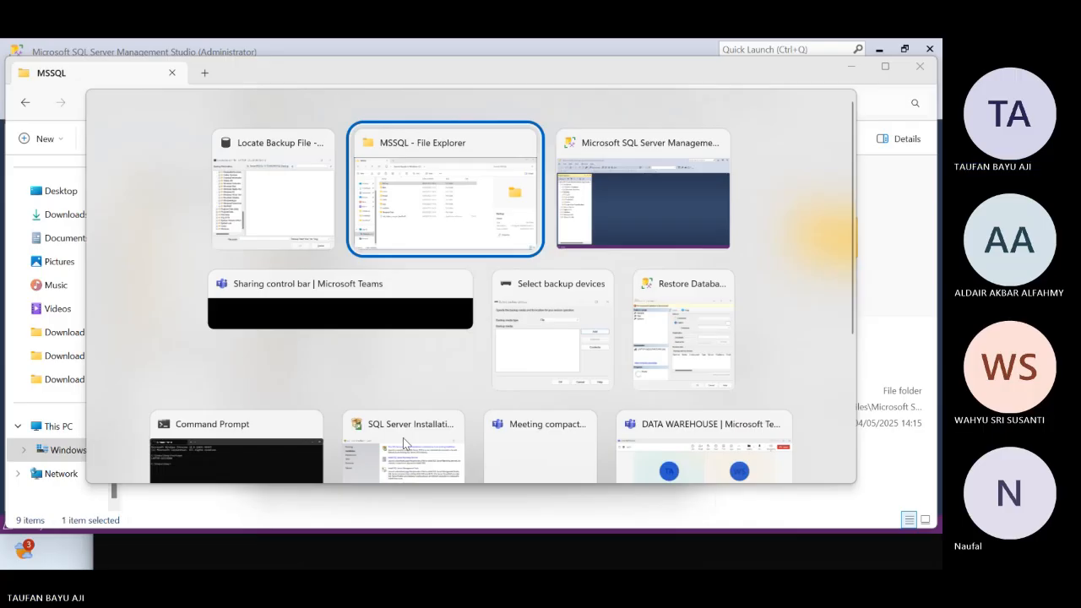
{"action": "left_click", "coordinate": [320, 289]}
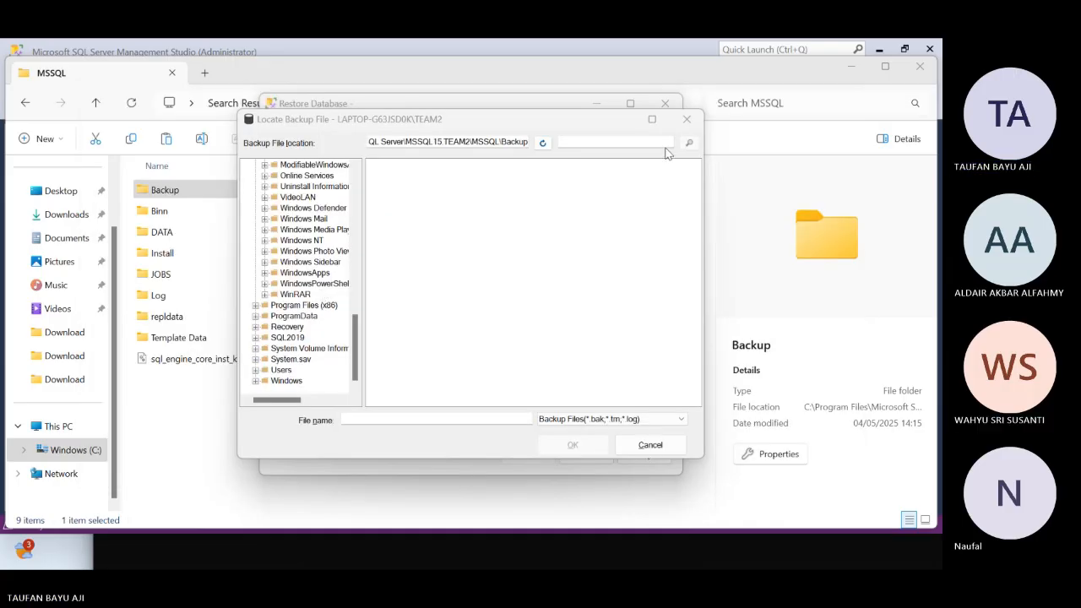
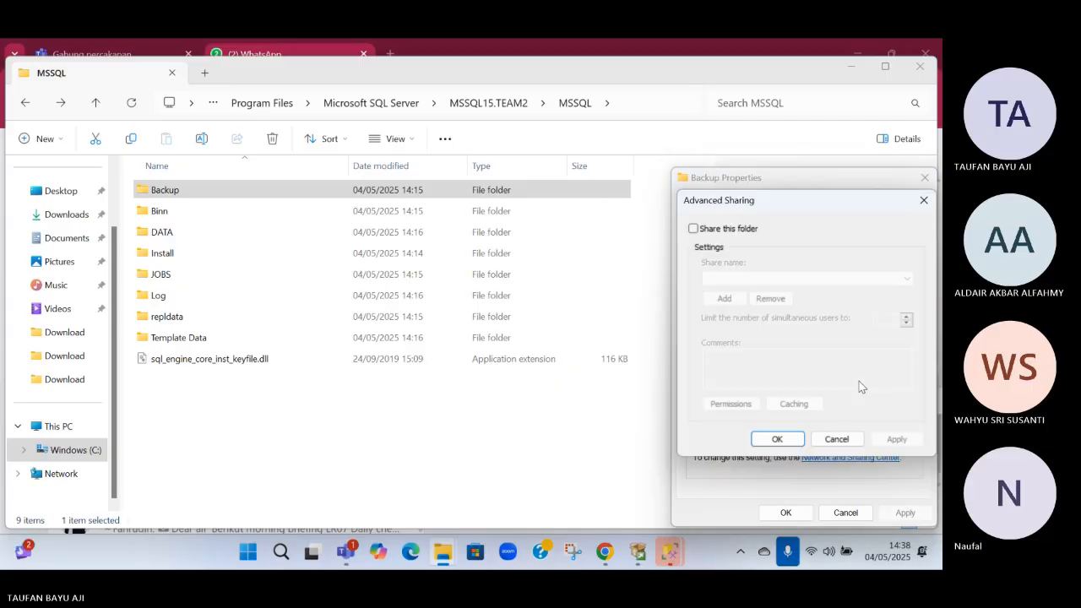
Share the Backup folder under the share name Backup, allow Everyone Full Control in the share permissions, and close its properties
{"action": "left_click", "coordinate": [698, 232]}
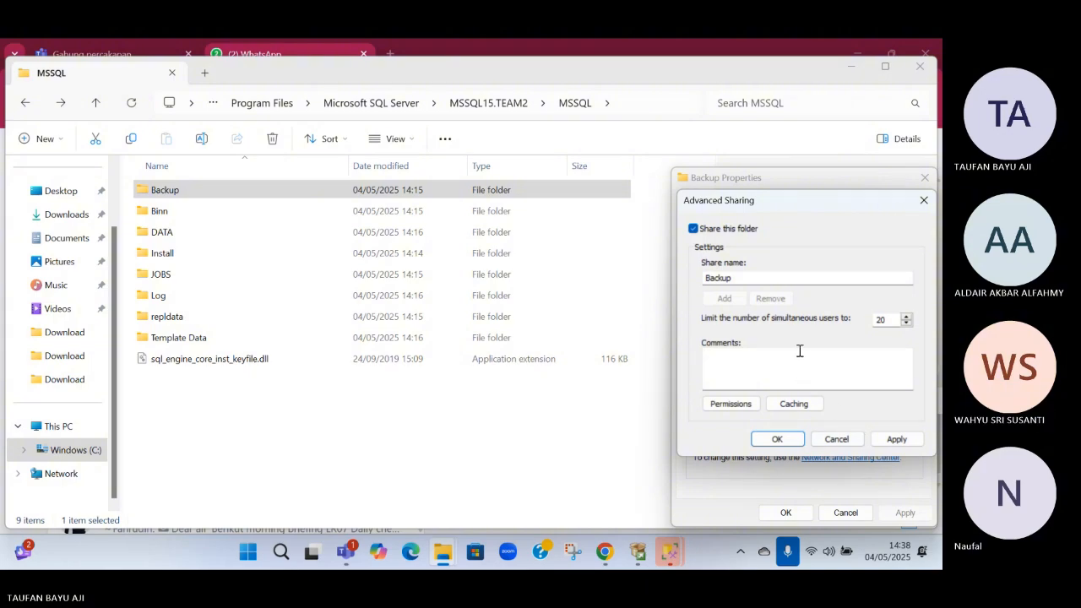
{"action": "left_click", "coordinate": [731, 403]}
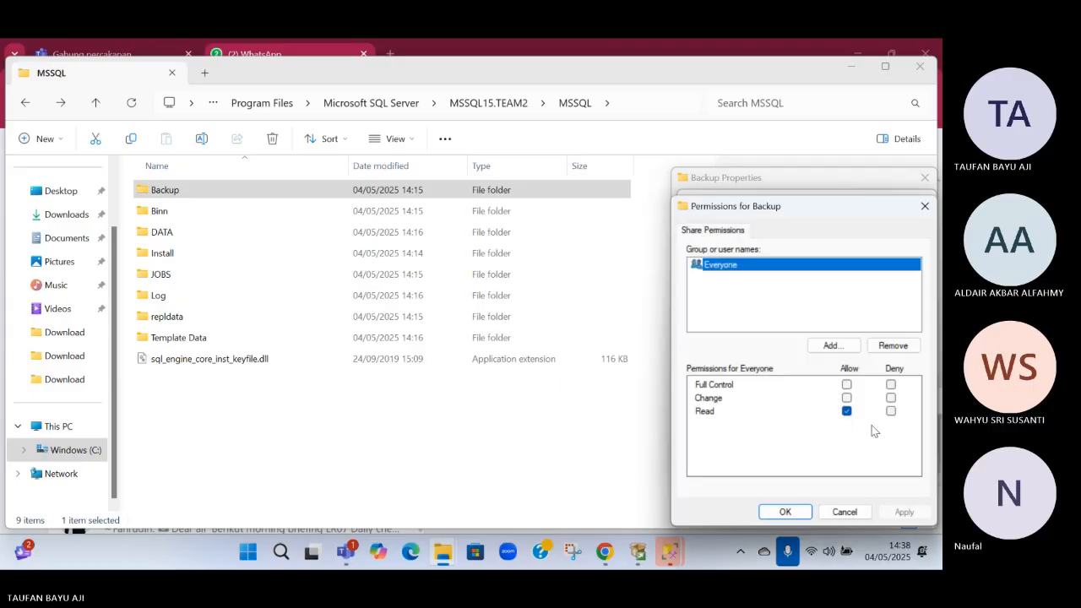
{"action": "left_click", "coordinate": [846, 384]}
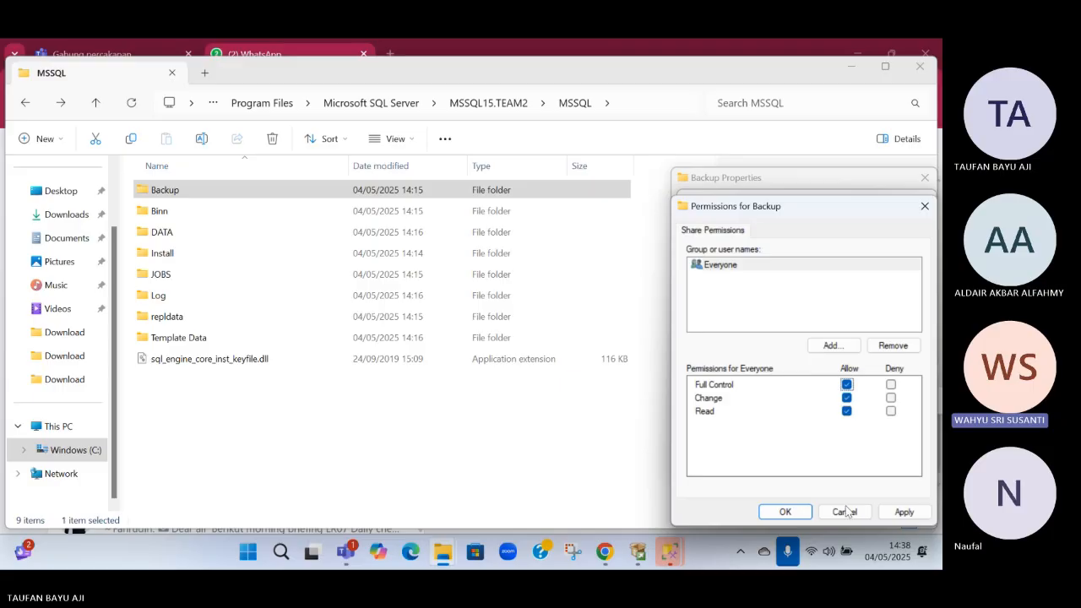
{"action": "left_click", "coordinate": [910, 510]}
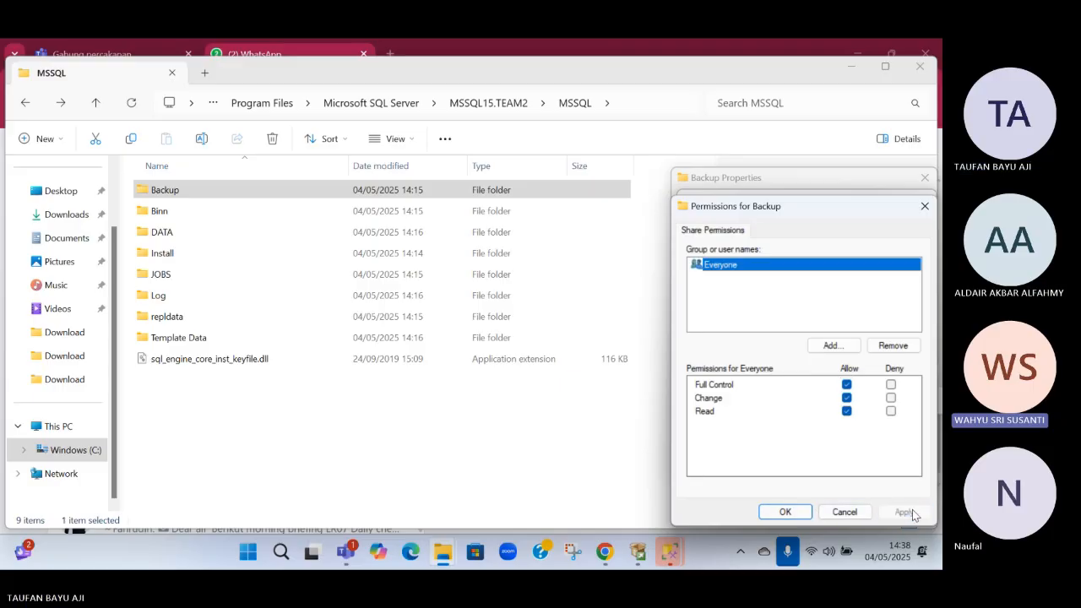
{"action": "left_click", "coordinate": [775, 513]}
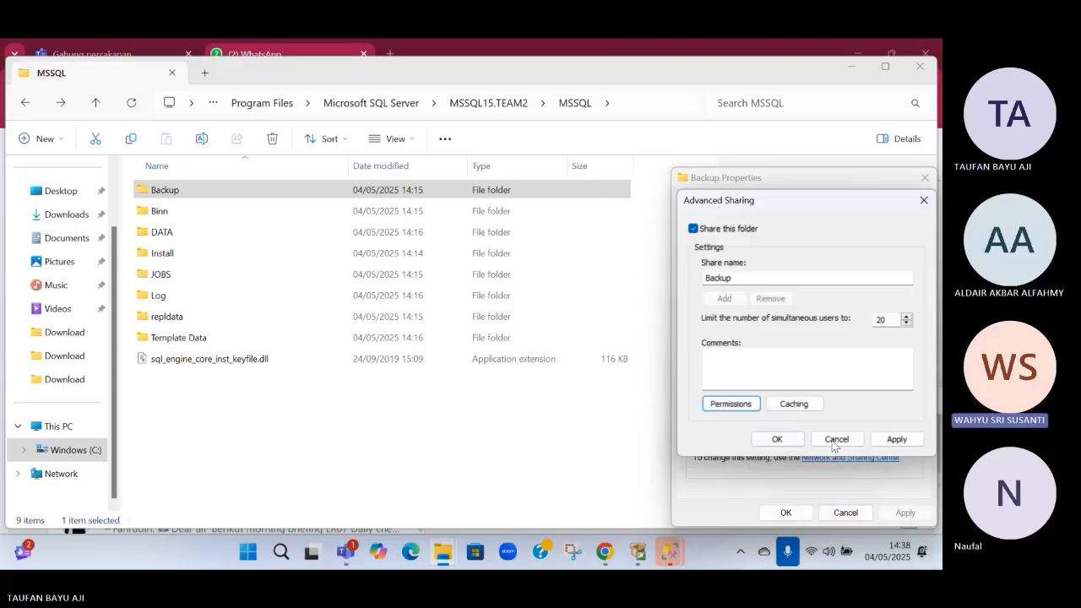
{"action": "left_click", "coordinate": [897, 442]}
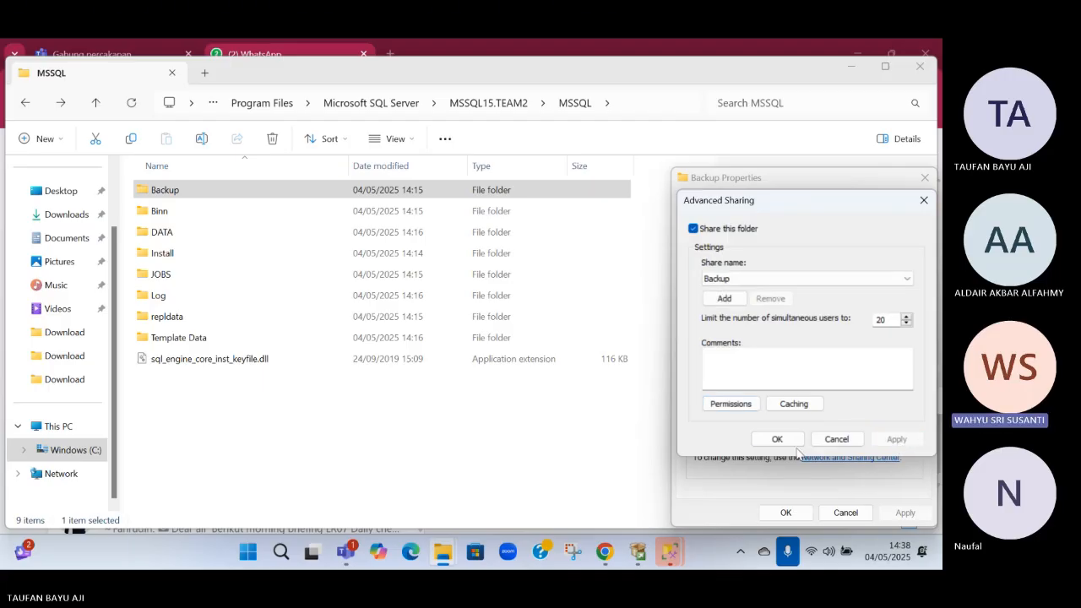
{"action": "left_click", "coordinate": [786, 440]}
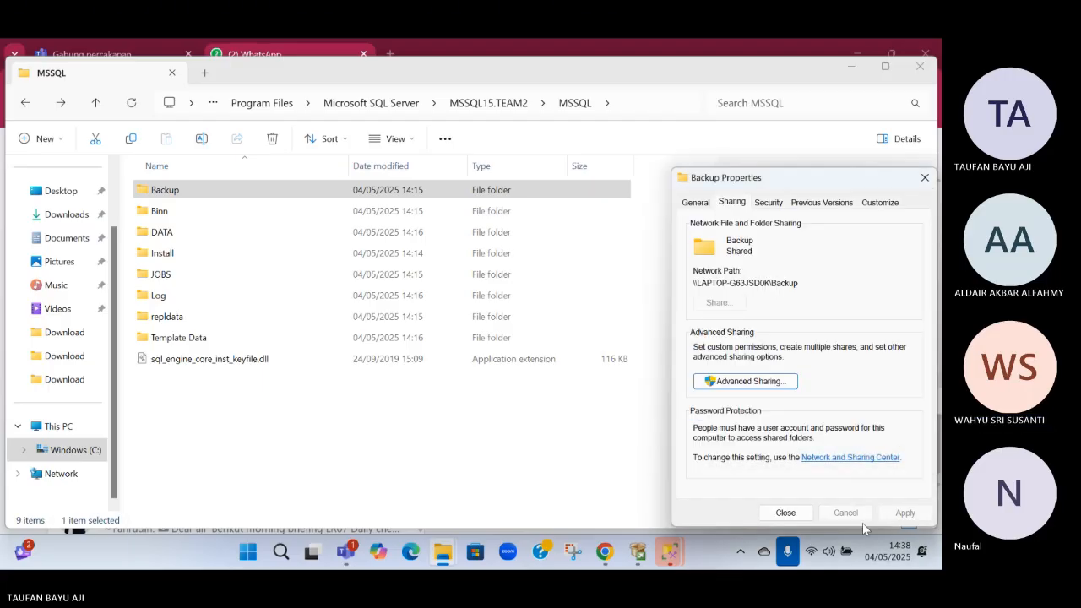
{"action": "left_click", "coordinate": [800, 517]}
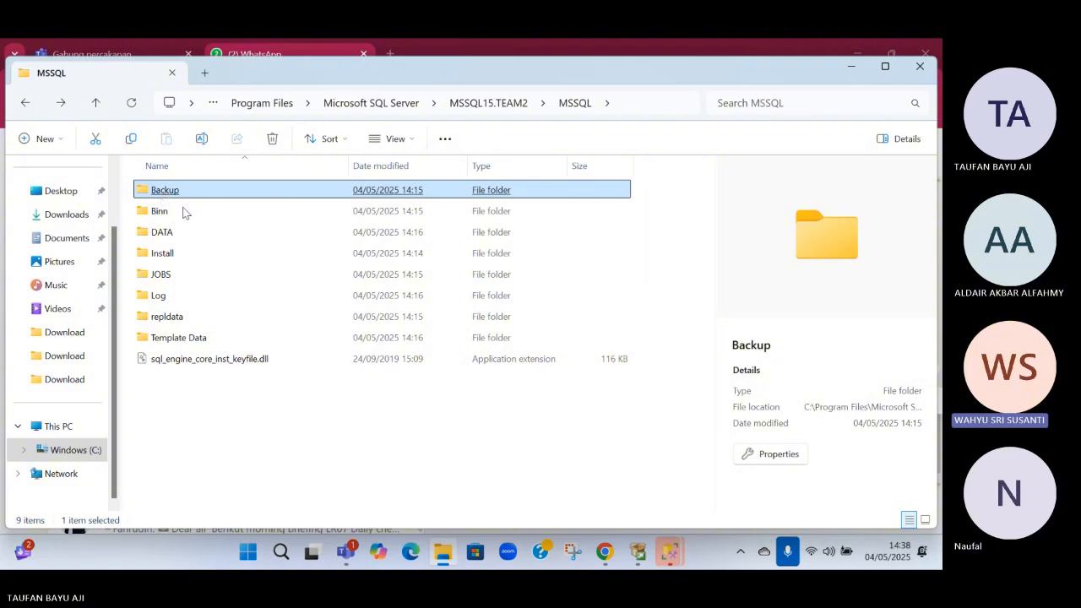
Reopen the Backup folder's properties and check its advanced sharing settings
{"action": "left_click", "coordinate": [229, 252]}
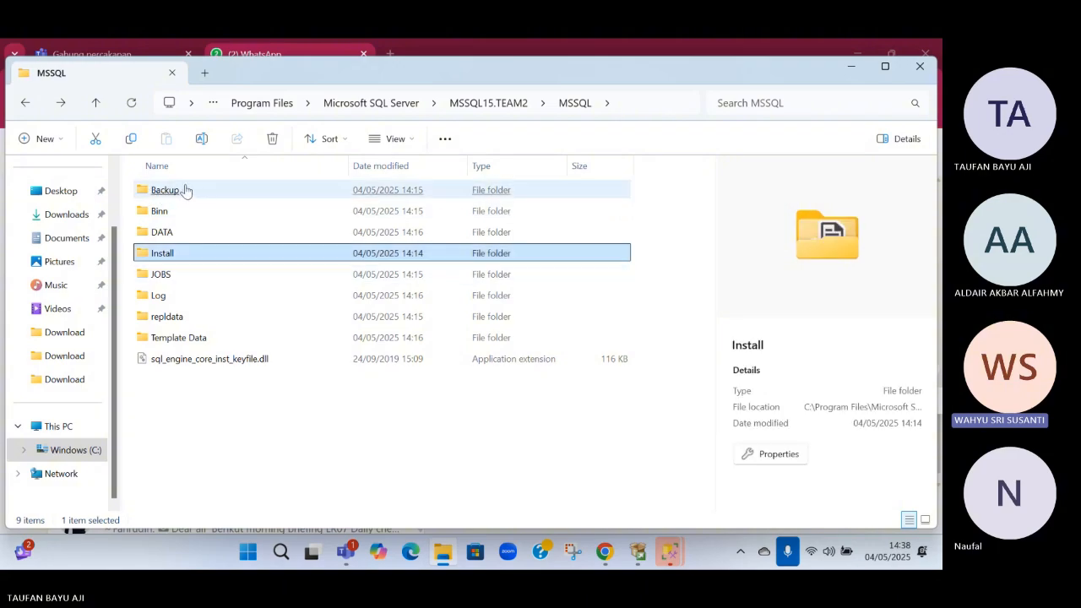
{"action": "left_click", "coordinate": [186, 191]}
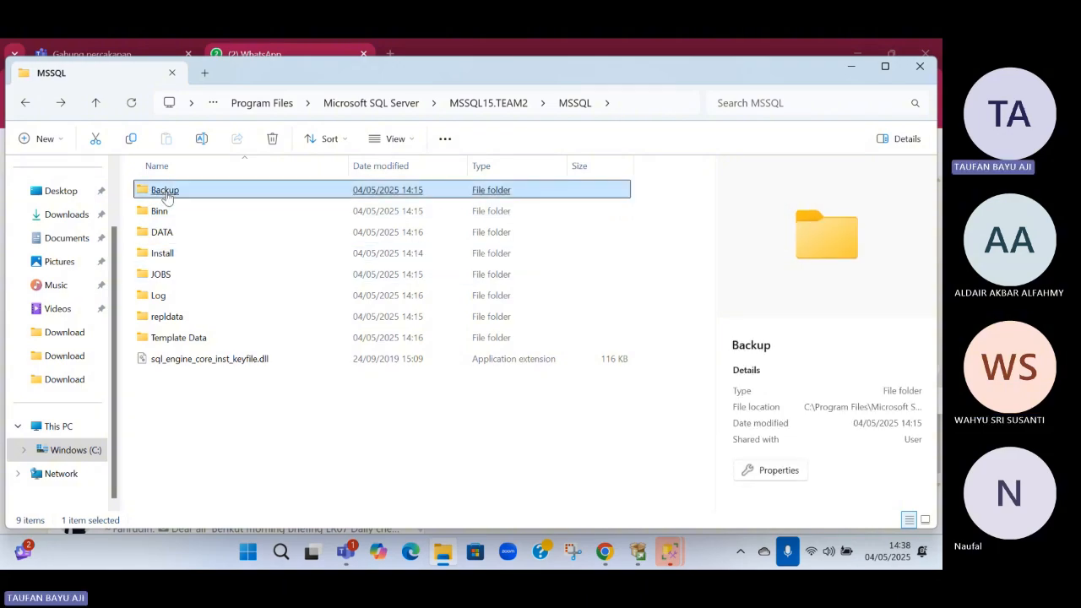
{"action": "left_click", "coordinate": [784, 471]}
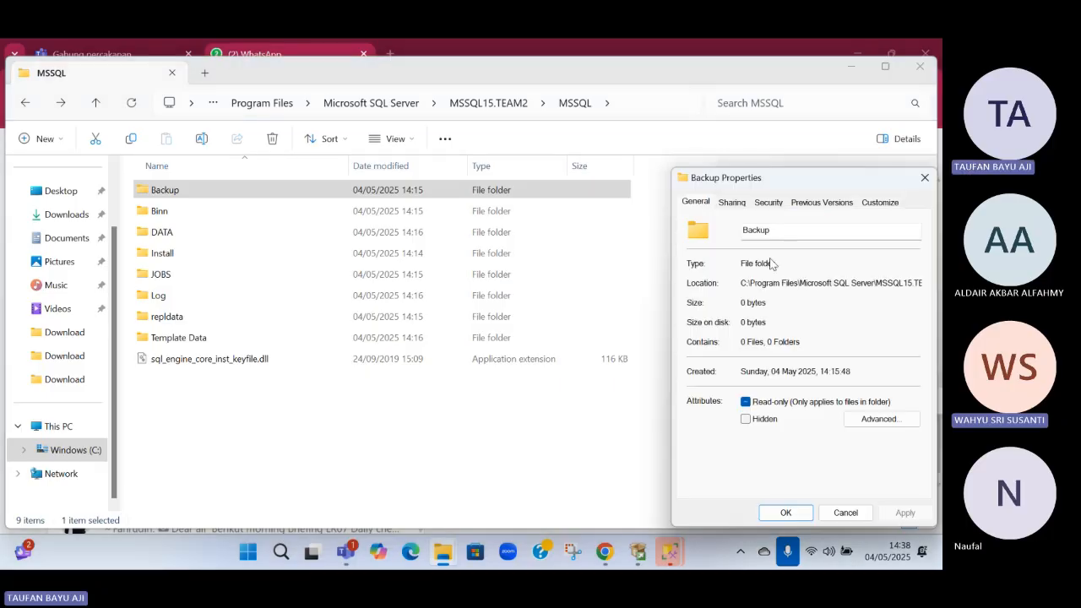
{"action": "left_click", "coordinate": [743, 204]}
{"action": "left_click", "coordinate": [745, 381]}
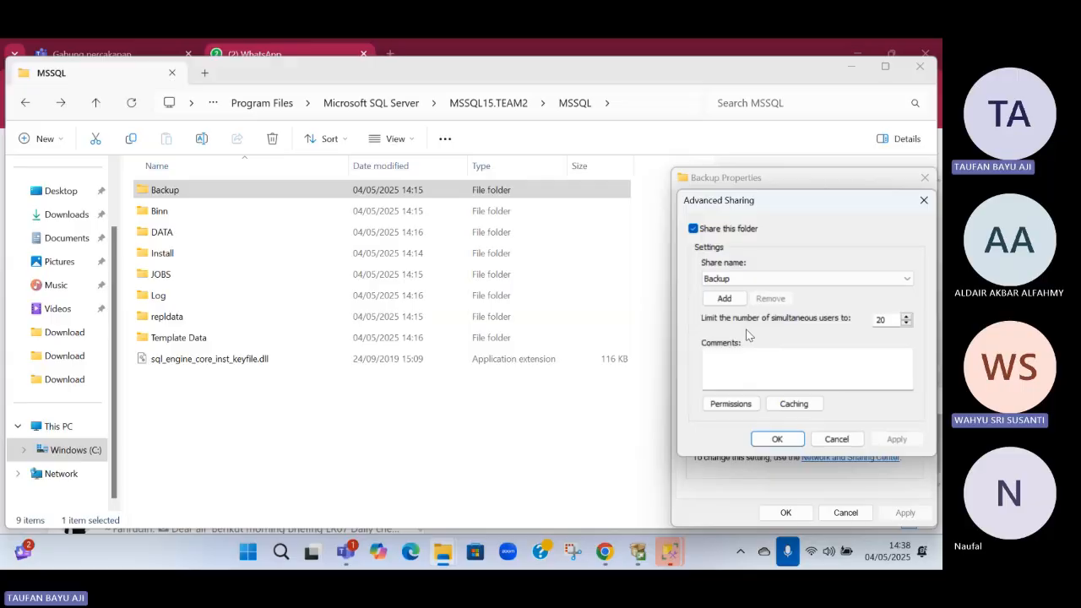
{"action": "left_click", "coordinate": [926, 201]}
Examine the Backup folder's advanced security settings, including share, auditing and permission entries, using administrative permissions to view them
{"action": "left_click", "coordinate": [768, 201]}
{"action": "left_click", "coordinate": [900, 456]}
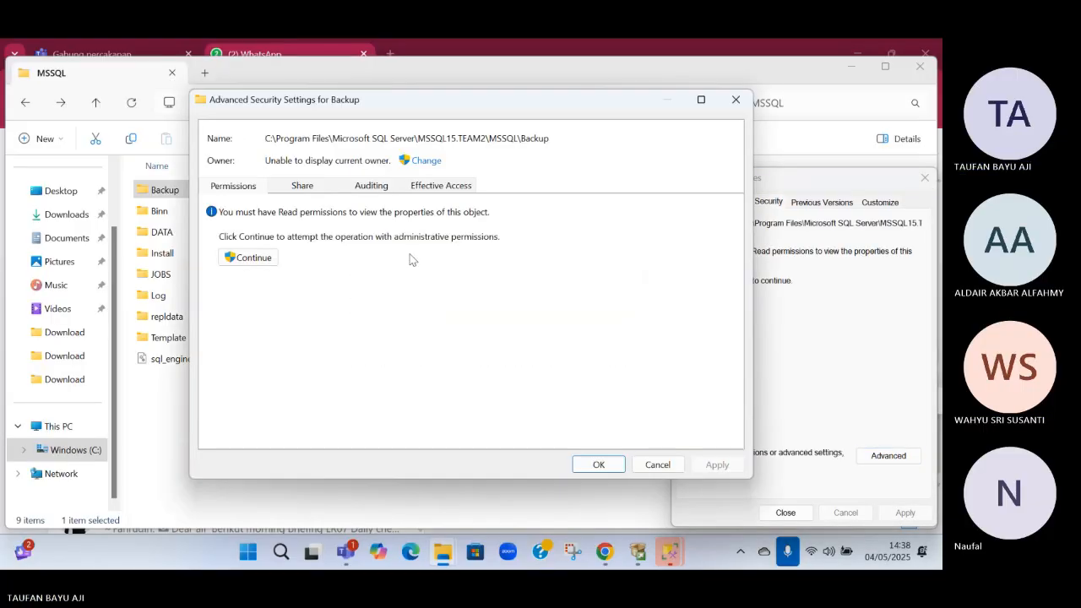
{"action": "left_click", "coordinate": [297, 188]}
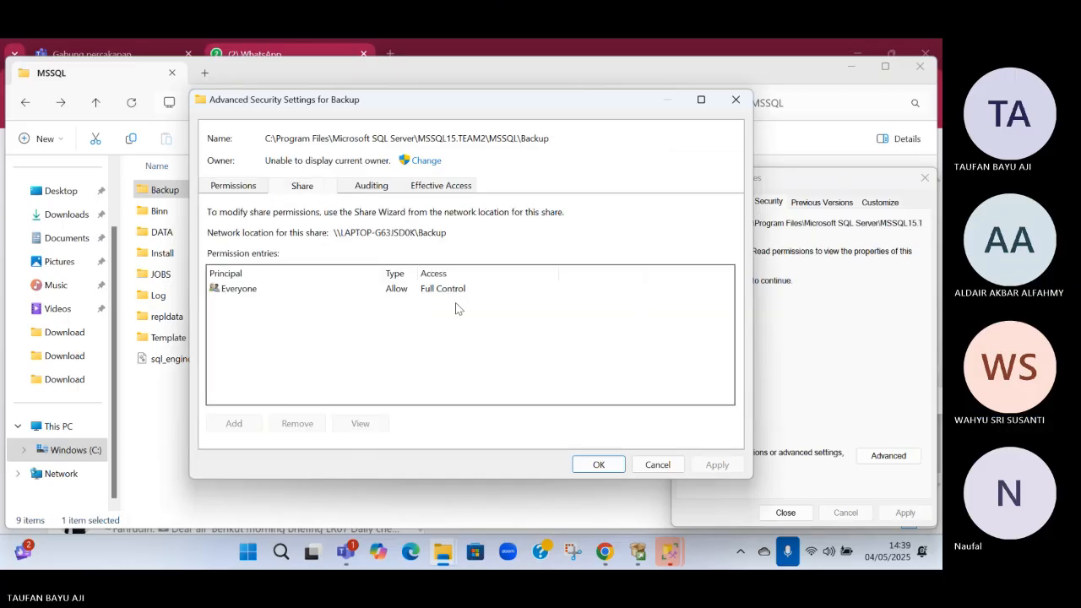
{"action": "left_click", "coordinate": [398, 296]}
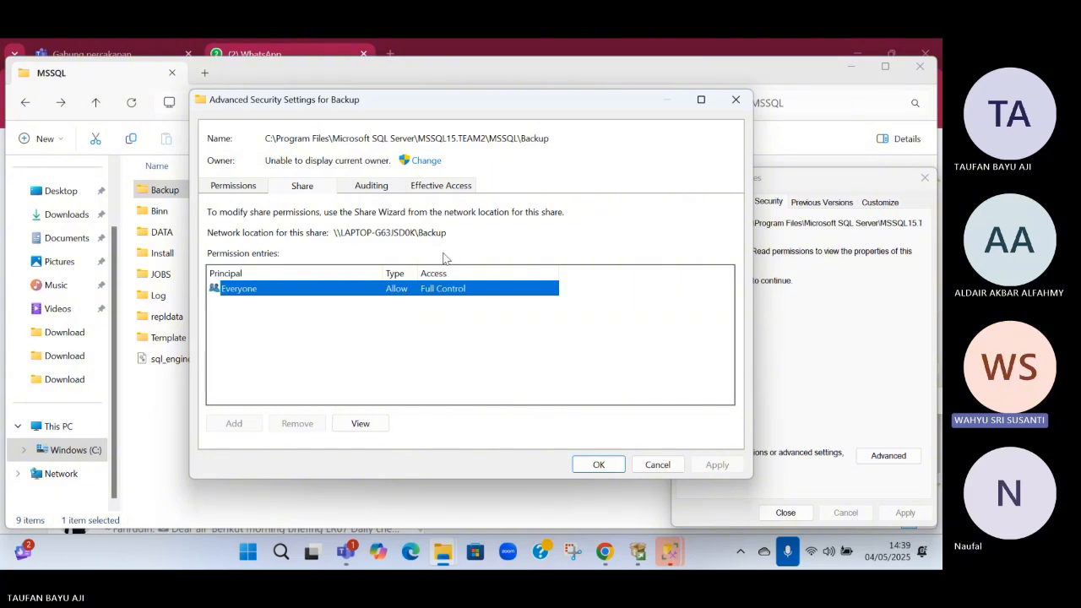
{"action": "left_click", "coordinate": [371, 187]}
{"action": "left_click", "coordinate": [233, 186]}
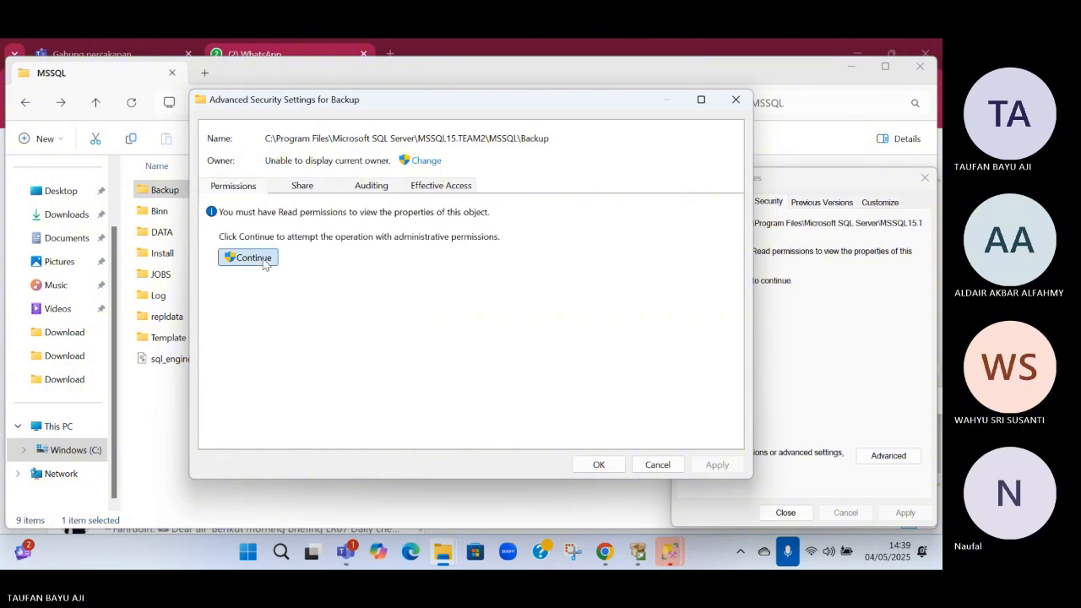
{"action": "left_click", "coordinate": [253, 257]}
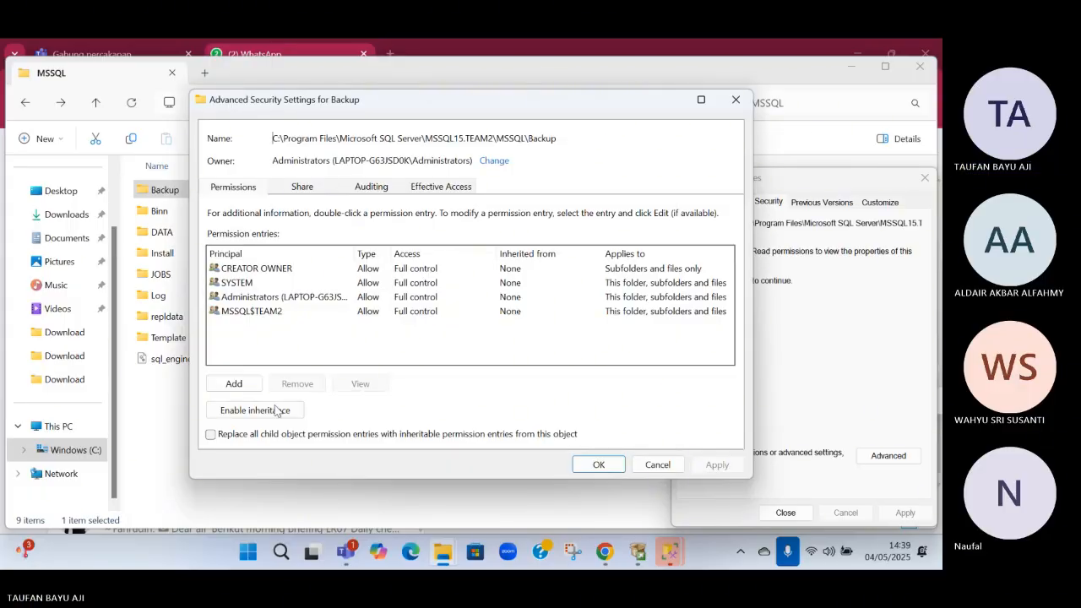
{"action": "left_click", "coordinate": [601, 467]}
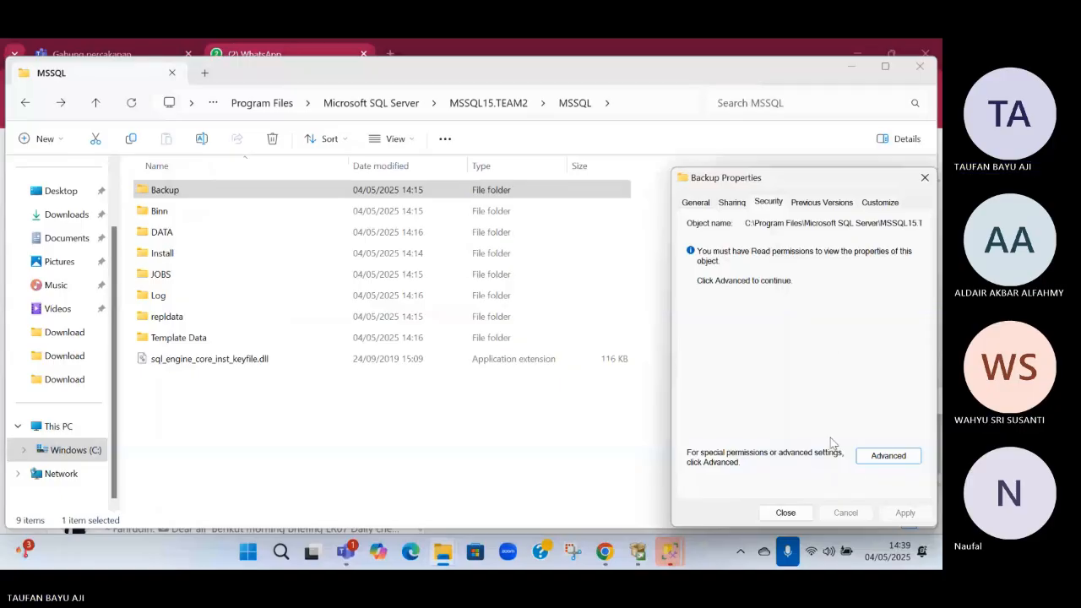
Recheck the share permissions granted to Everyone in the Backup folder's advanced sharing settings
{"action": "left_click", "coordinate": [732, 203]}
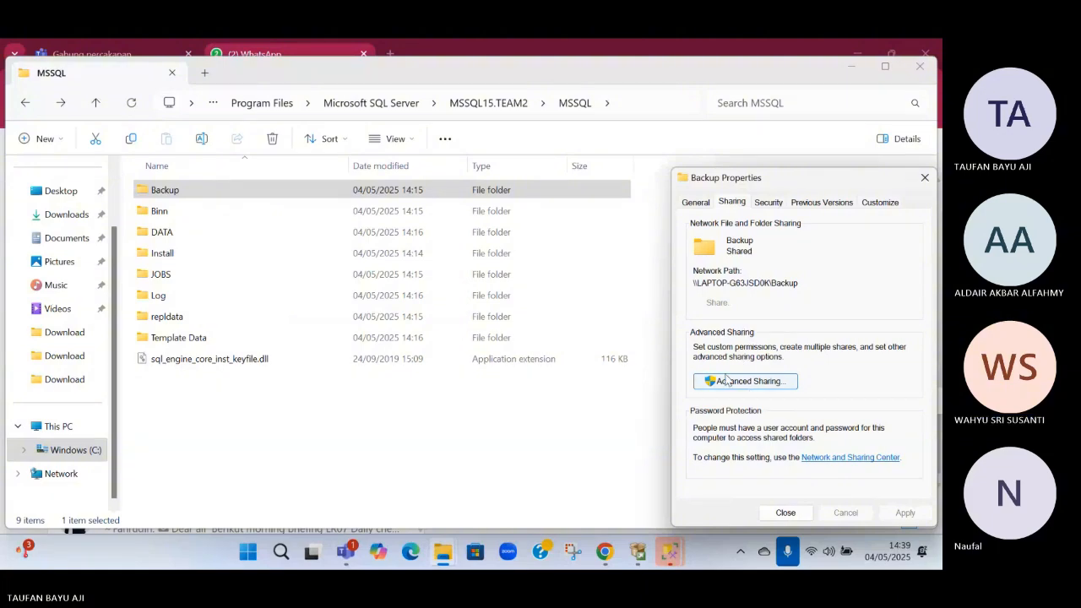
{"action": "left_click", "coordinate": [726, 382]}
{"action": "left_click", "coordinate": [731, 404]}
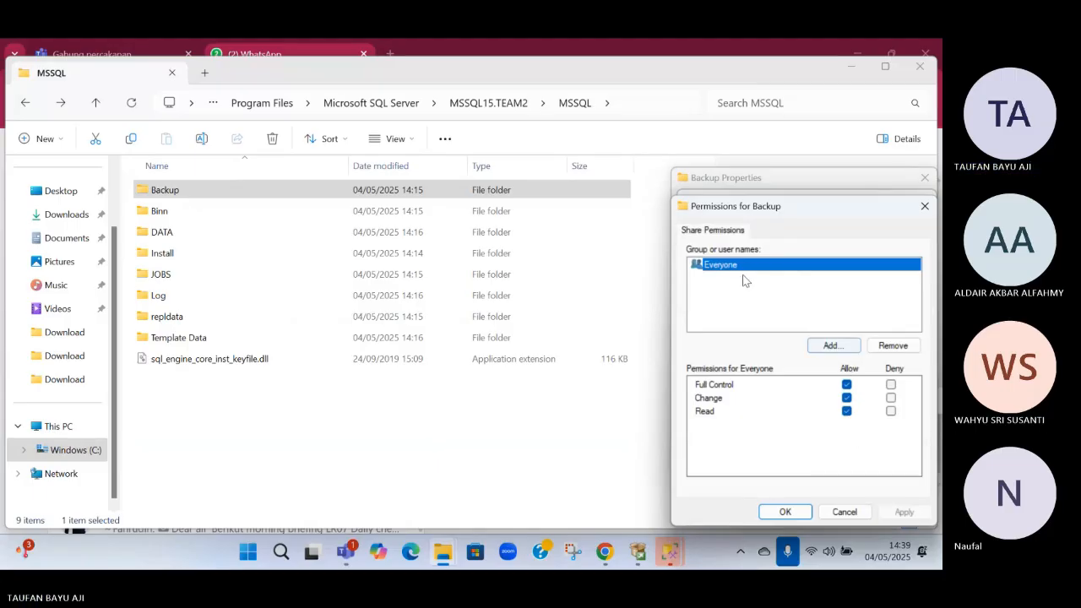
{"action": "left_click", "coordinate": [785, 511]}
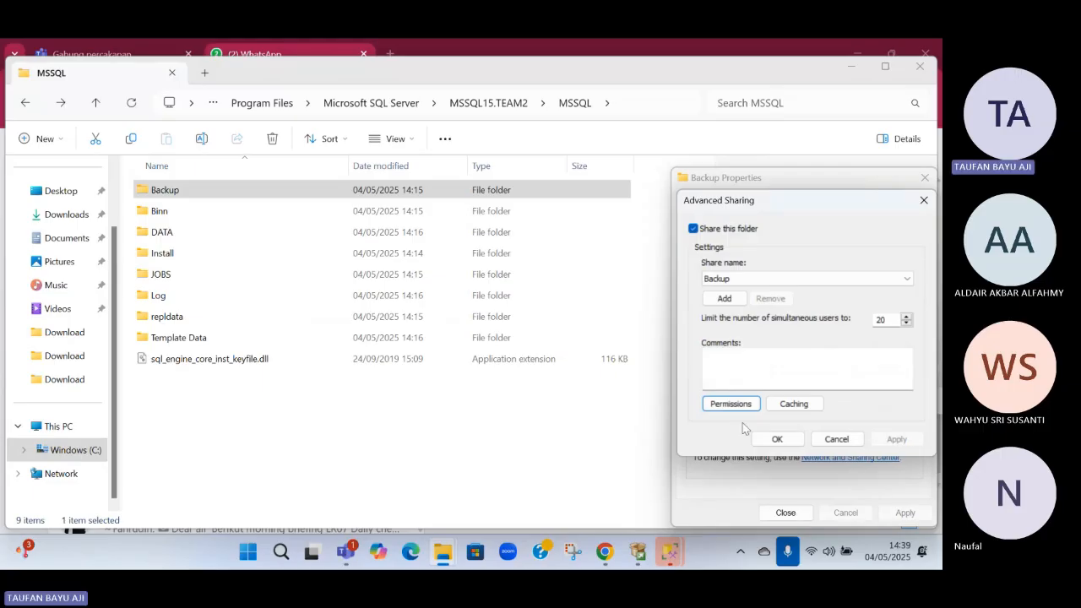
{"action": "left_click", "coordinate": [776, 439]}
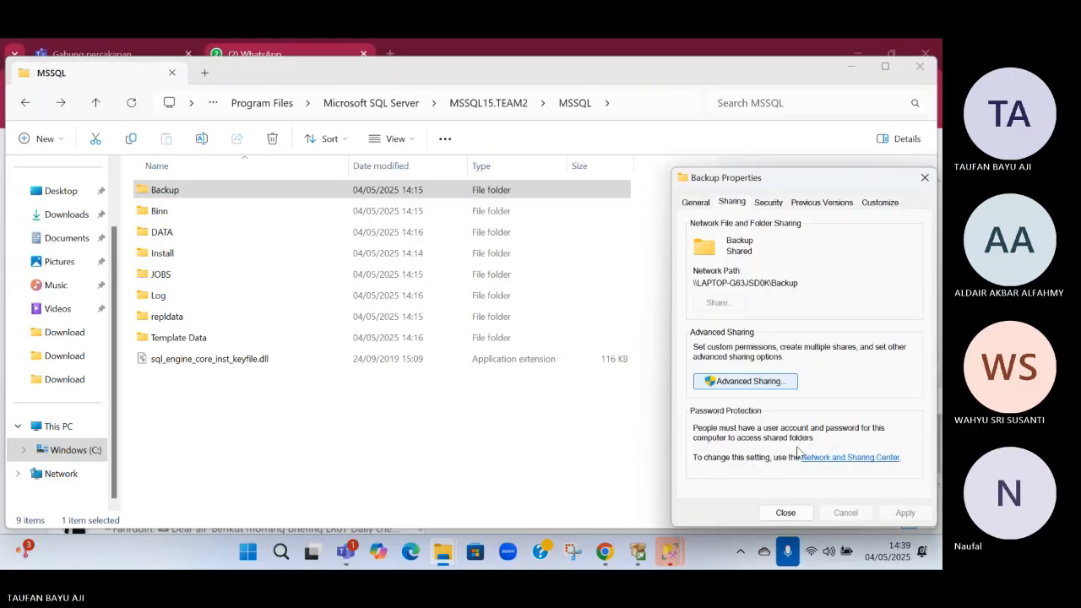
Add a permission entry in the Backup folder's advanced security settings with Everyone as the principal, found through the advanced search
{"action": "left_click", "coordinate": [780, 202]}
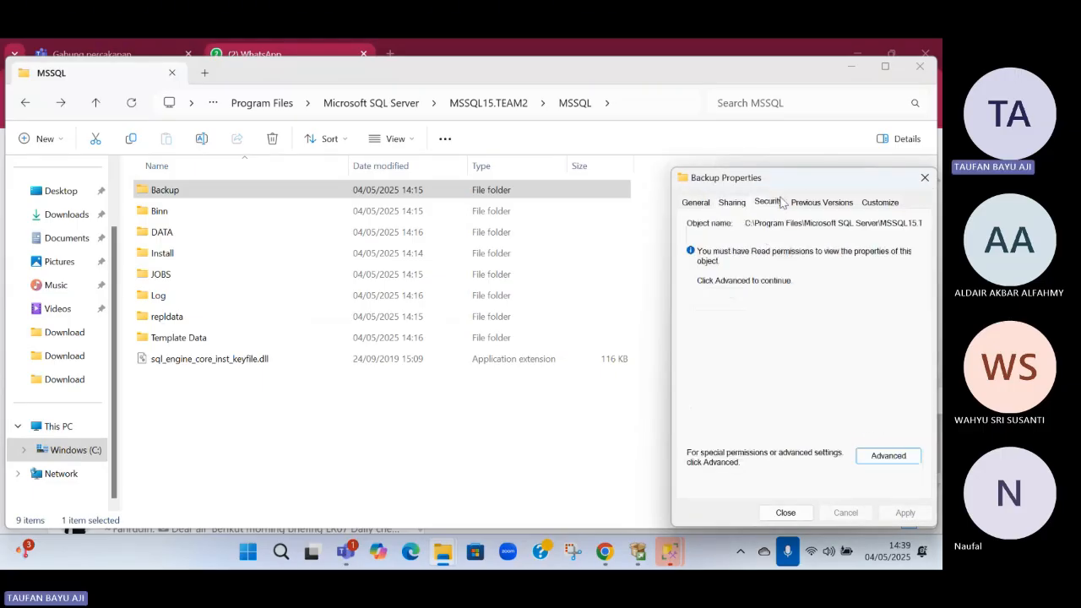
{"action": "left_click", "coordinate": [887, 461]}
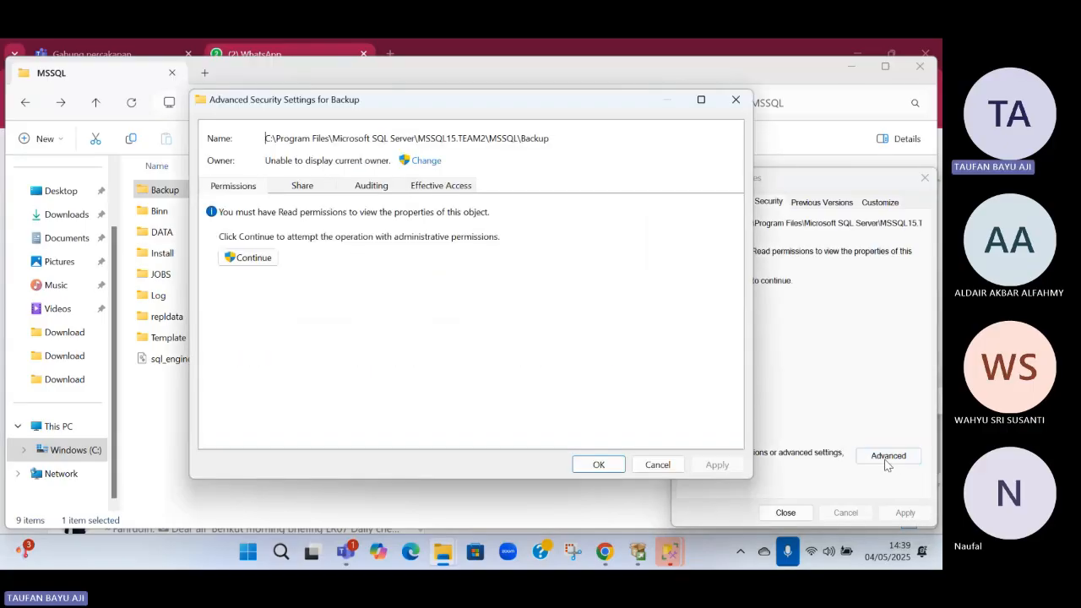
{"action": "left_click", "coordinate": [255, 257]}
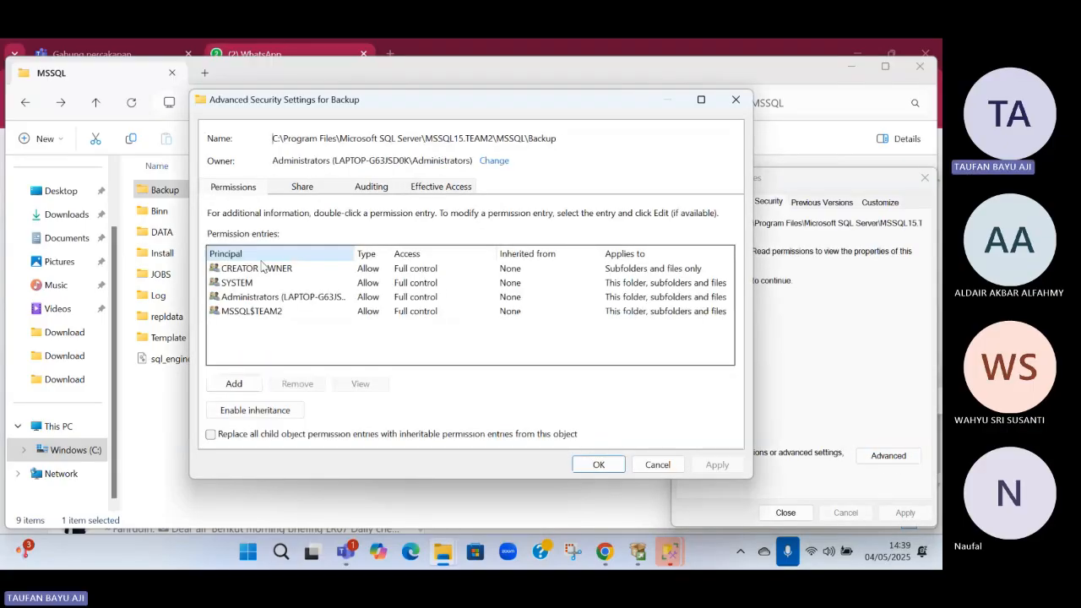
{"action": "left_click", "coordinate": [234, 390]}
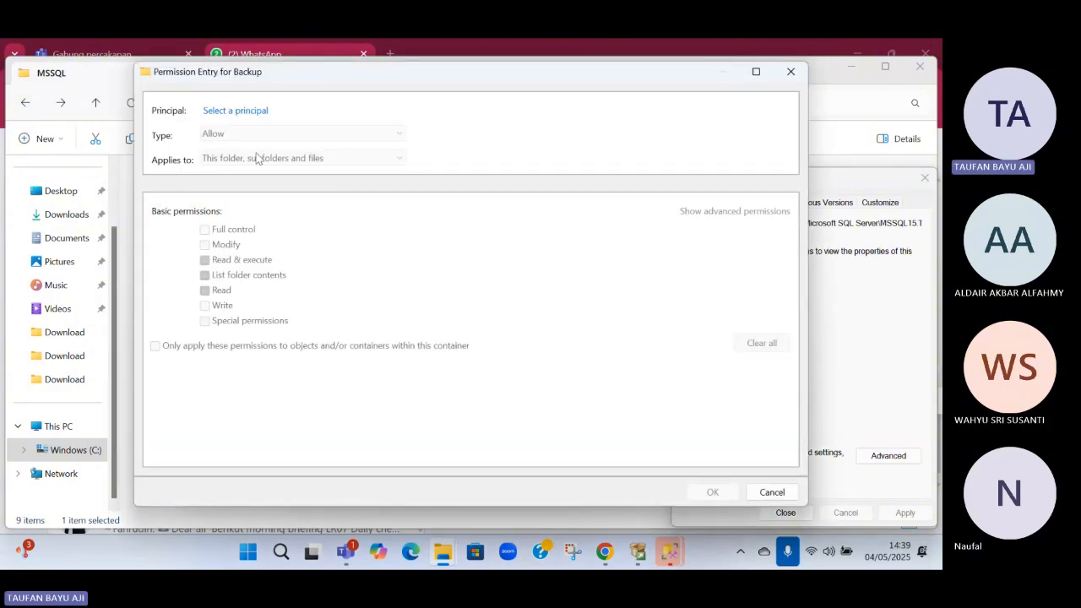
{"action": "left_click", "coordinate": [221, 112]}
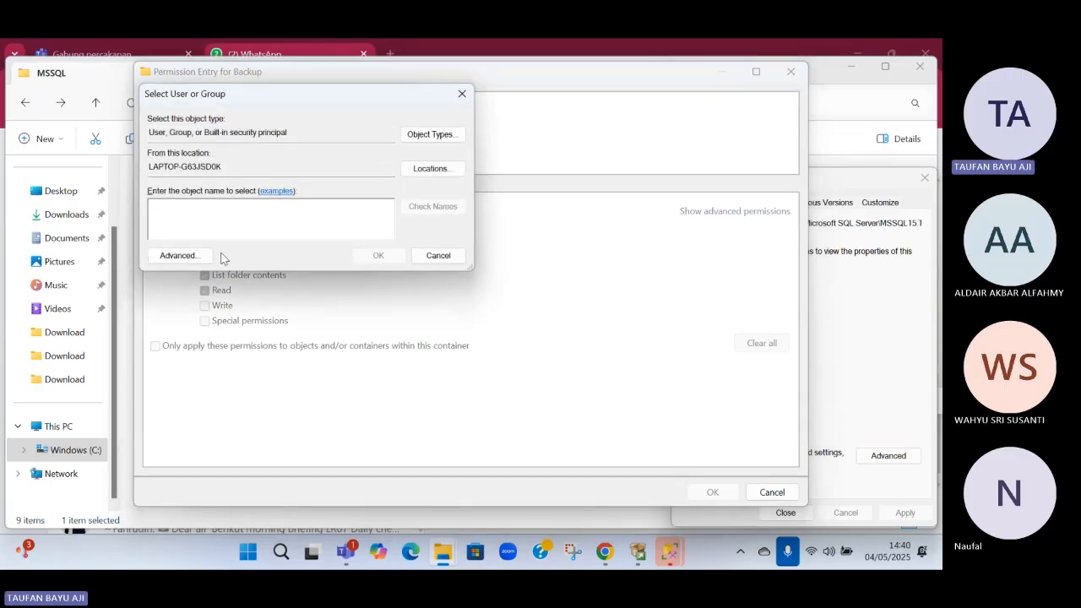
{"action": "left_click", "coordinate": [193, 259]}
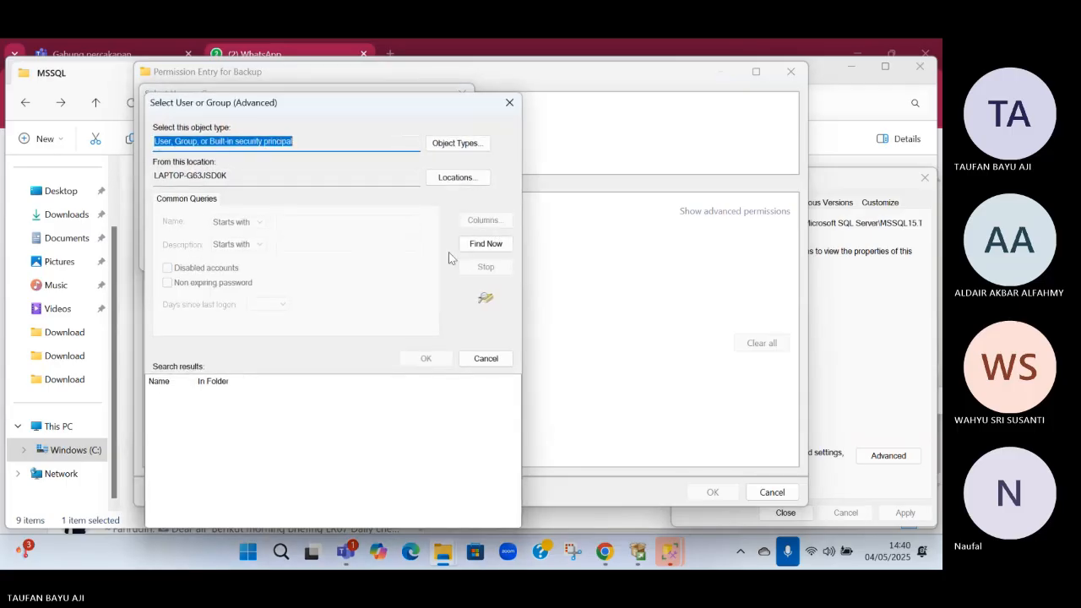
{"action": "left_click", "coordinate": [486, 244]}
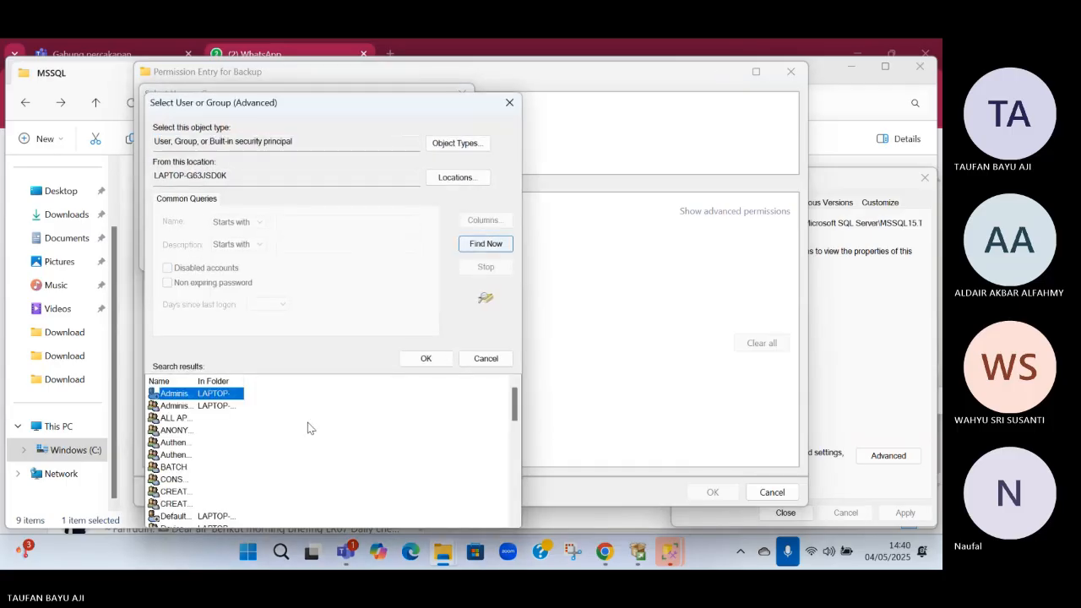
{"action": "left_click", "coordinate": [195, 409]}
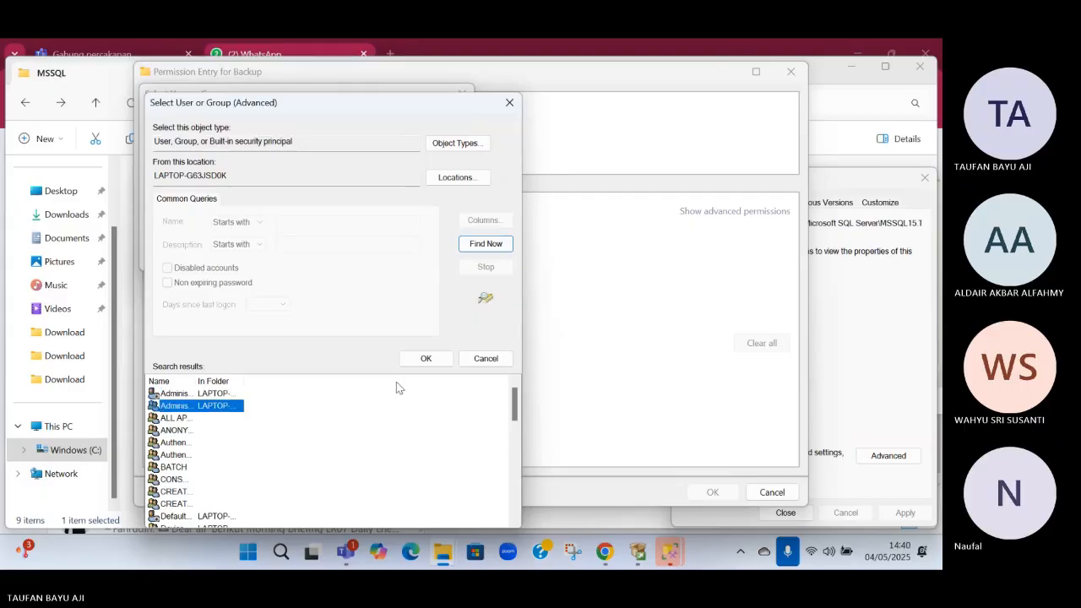
{"action": "scroll", "coordinate": [396, 386], "scroll_direction": "down", "scroll_amount": 4}
{"action": "left_click", "coordinate": [195, 431]}
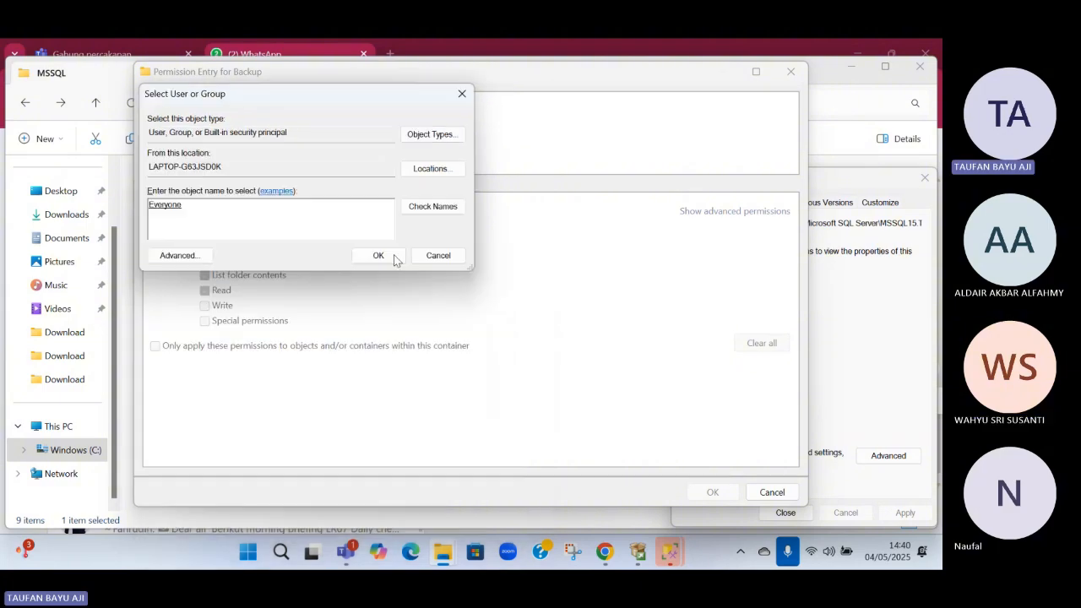
{"action": "left_click", "coordinate": [425, 358]}
{"action": "left_click", "coordinate": [378, 255]}
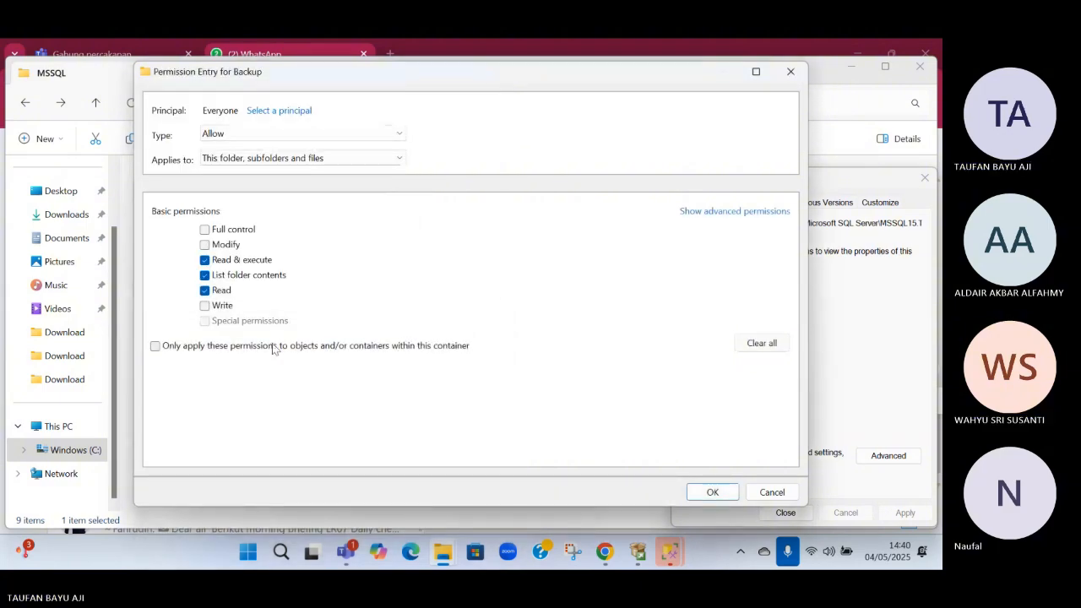
Allow Everyone Full control in the new permission entry and apply the advanced security settings
{"action": "left_click", "coordinate": [205, 230]}
{"action": "left_click", "coordinate": [713, 492]}
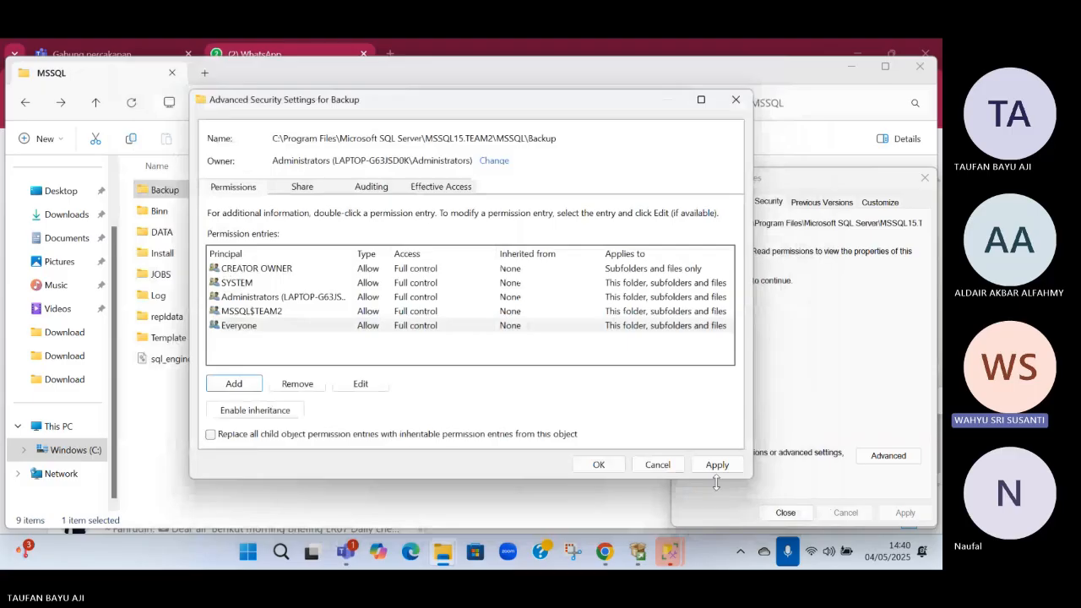
{"action": "left_click", "coordinate": [714, 464]}
{"action": "left_click", "coordinate": [617, 467]}
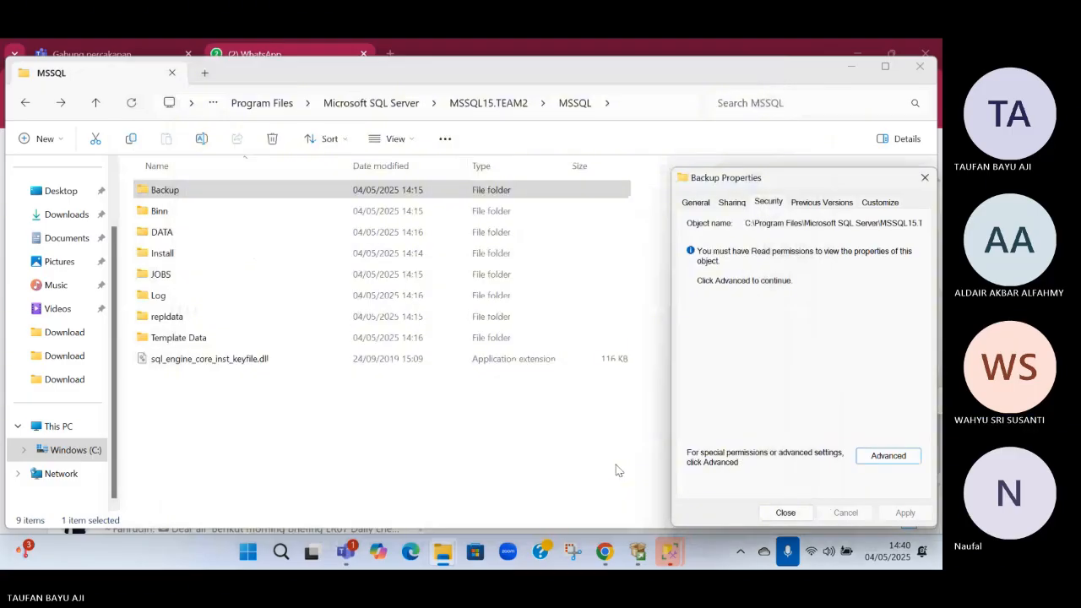
Close the Backup folder's properties and open the folder
{"action": "left_click", "coordinate": [785, 512]}
{"action": "double_click", "coordinate": [169, 191]}
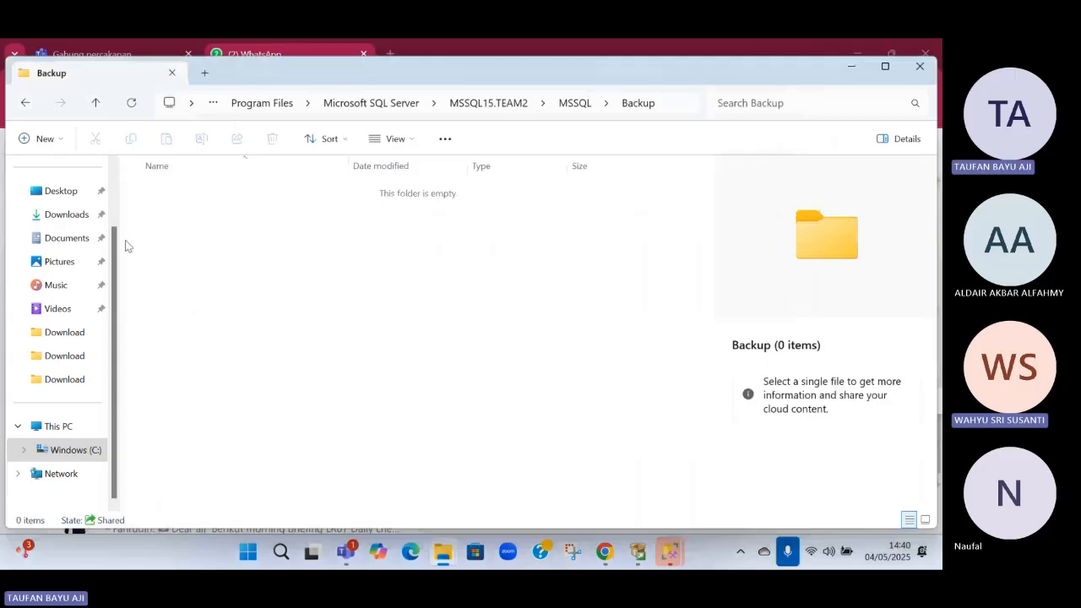
Copy AdventureWorks2019.bak from the Downloads folder into the TEAM2 instance's Backup folder
{"action": "left_click", "coordinate": [55, 217]}
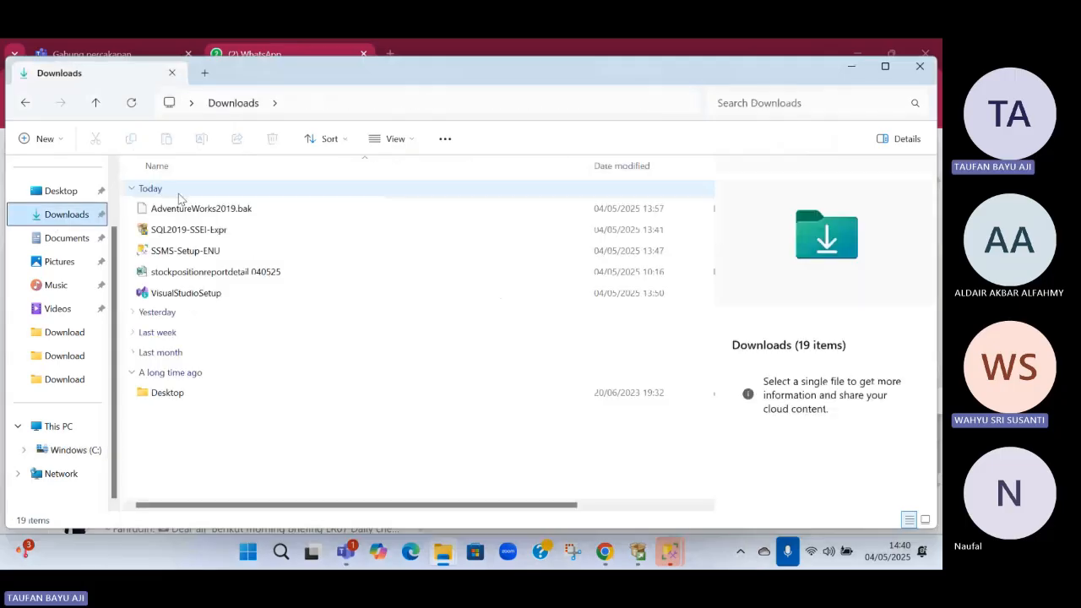
{"action": "left_click", "coordinate": [147, 208]}
{"action": "key", "text": "ctrl+c"}
{"action": "key", "text": "alt+Left"}
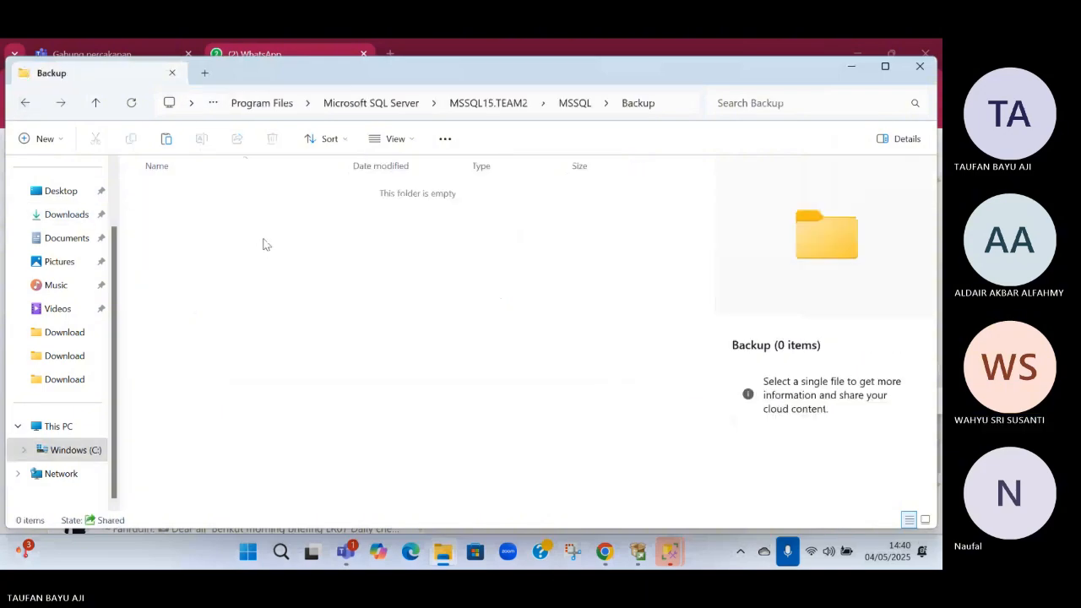
{"action": "key", "text": "ctrl+v"}
Switch to SQL Server Management Studio's backup file browser and open Program Files\Microsoft SQL Server\MSSQL15.TEAM2\MSSQL\Backup
{"action": "mouse_move", "coordinate": [666, 557]}
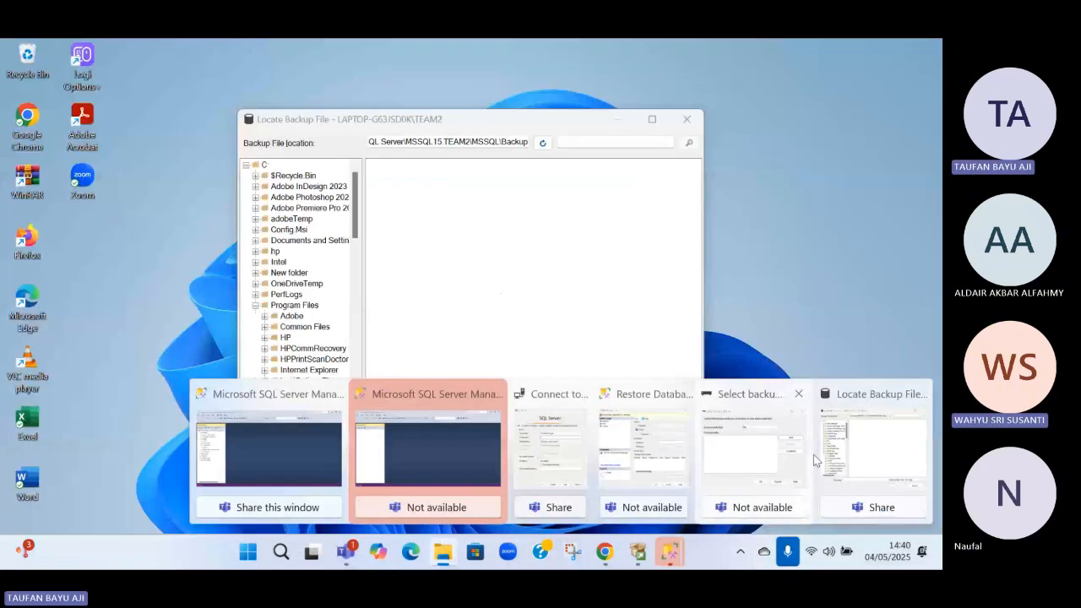
{"action": "left_click", "coordinate": [842, 449]}
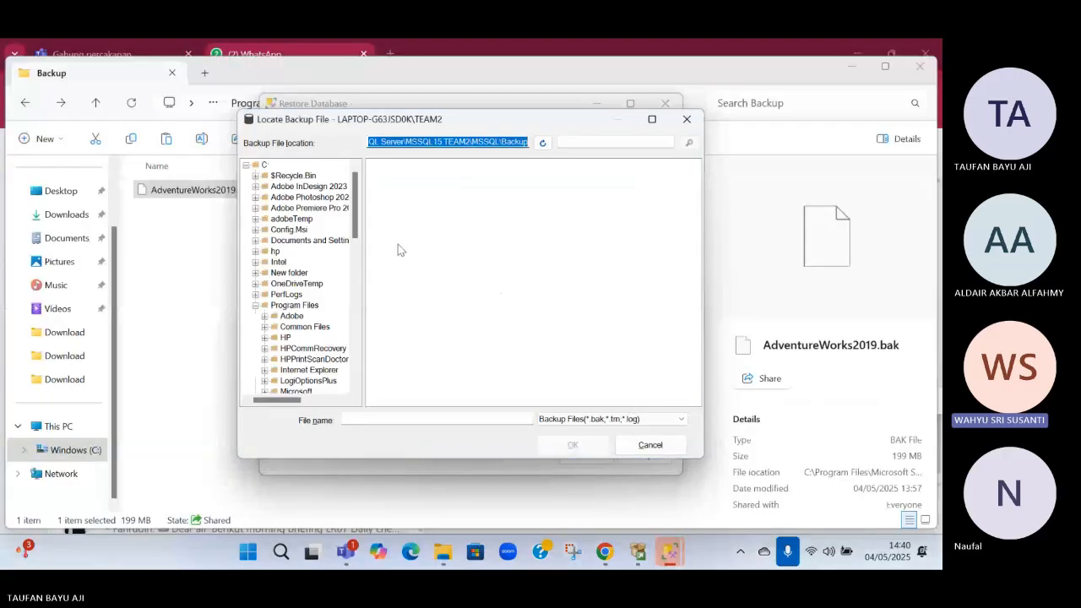
{"action": "scroll", "coordinate": [325, 256], "scroll_direction": "down", "scroll_amount": 4}
{"action": "scroll", "coordinate": [325, 258], "scroll_direction": "up", "scroll_amount": 3}
{"action": "scroll", "coordinate": [324, 298], "scroll_direction": "down", "scroll_amount": 1}
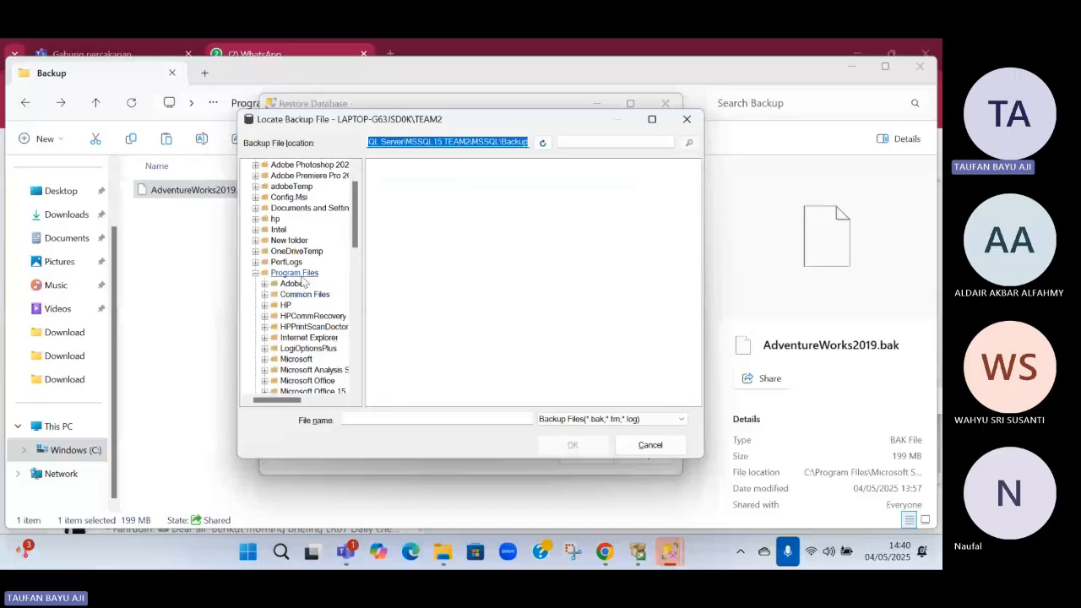
{"action": "left_click", "coordinate": [302, 277]}
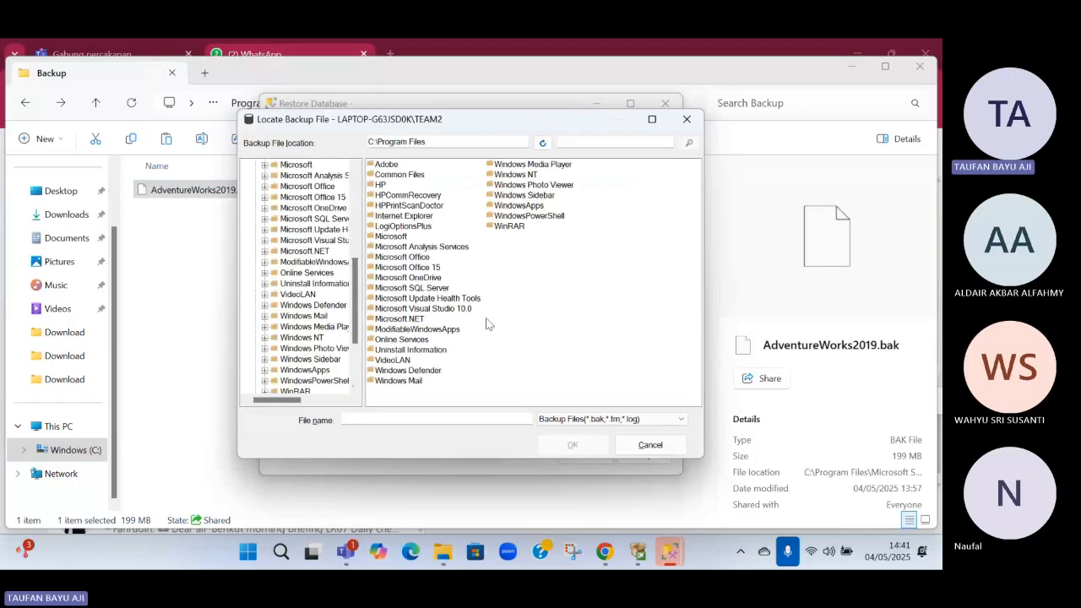
{"action": "double_click", "coordinate": [429, 288]}
{"action": "double_click", "coordinate": [394, 213]}
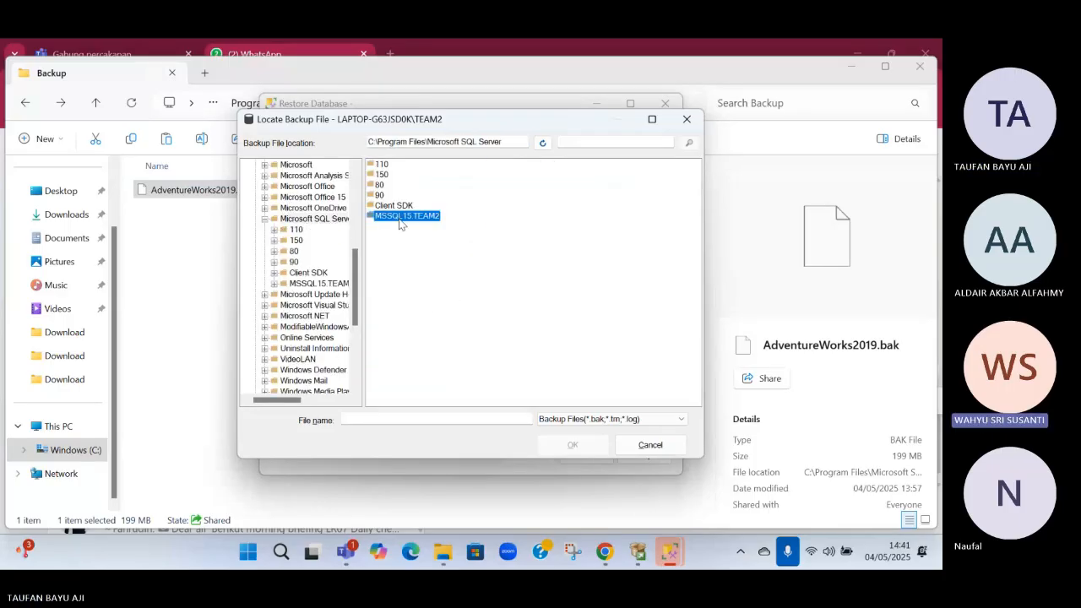
{"action": "left_click", "coordinate": [404, 166]}
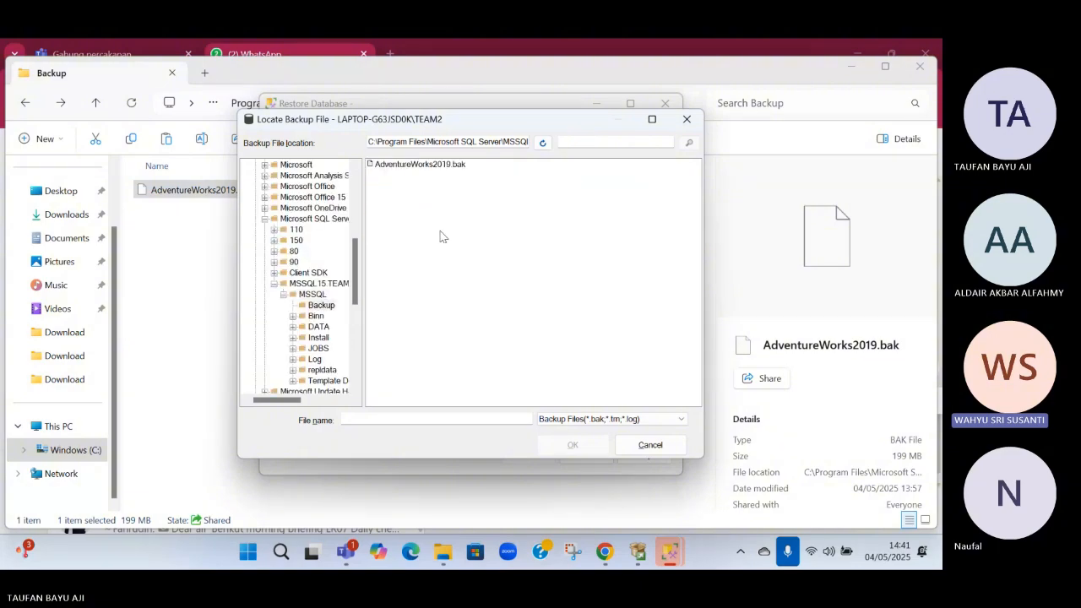
Choose AdventureWorks2019.bak as the backup device and restore the AdventureWorks2019 database from it
{"action": "left_click", "coordinate": [434, 169]}
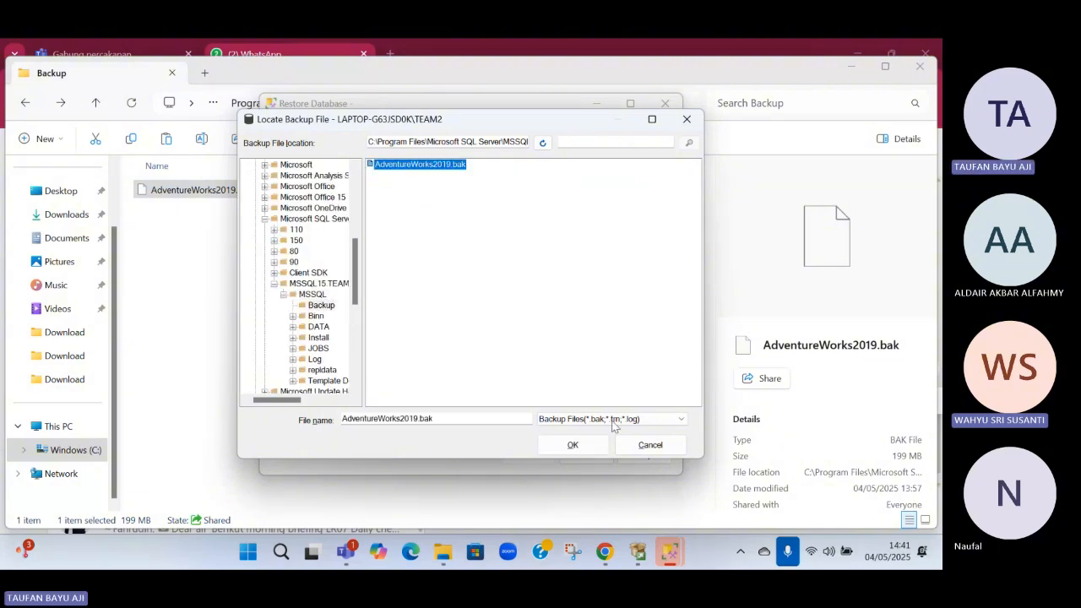
{"action": "left_click", "coordinate": [592, 453]}
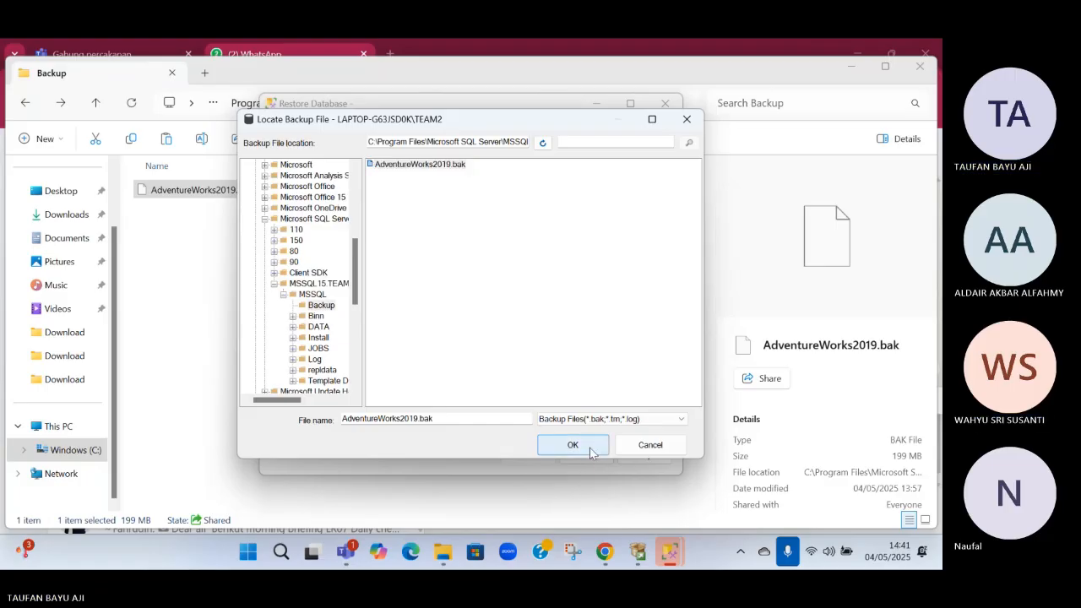
{"action": "left_click", "coordinate": [591, 453]}
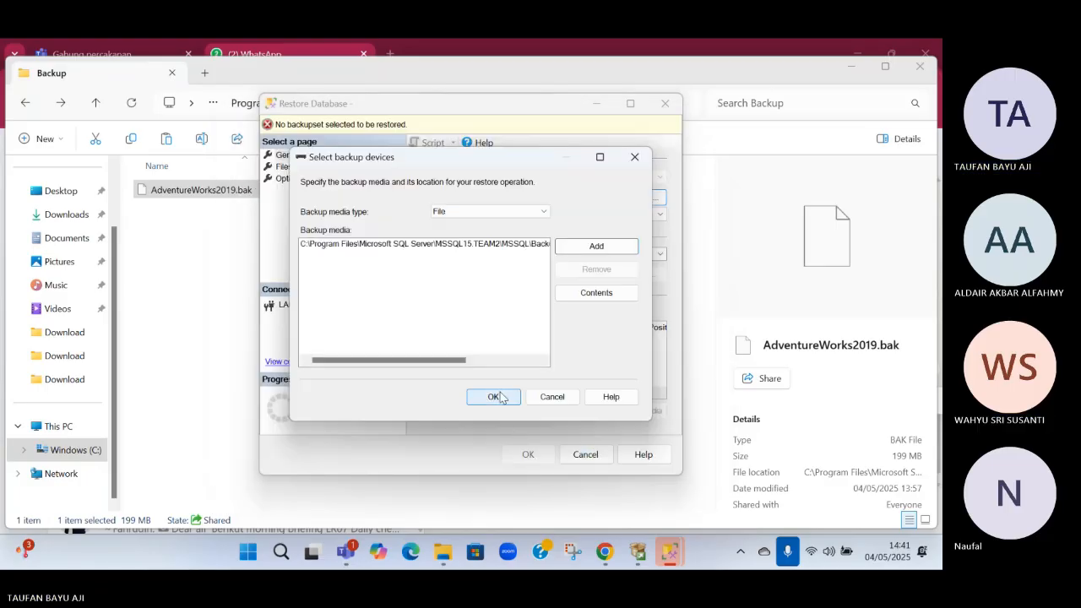
{"action": "left_click", "coordinate": [502, 398]}
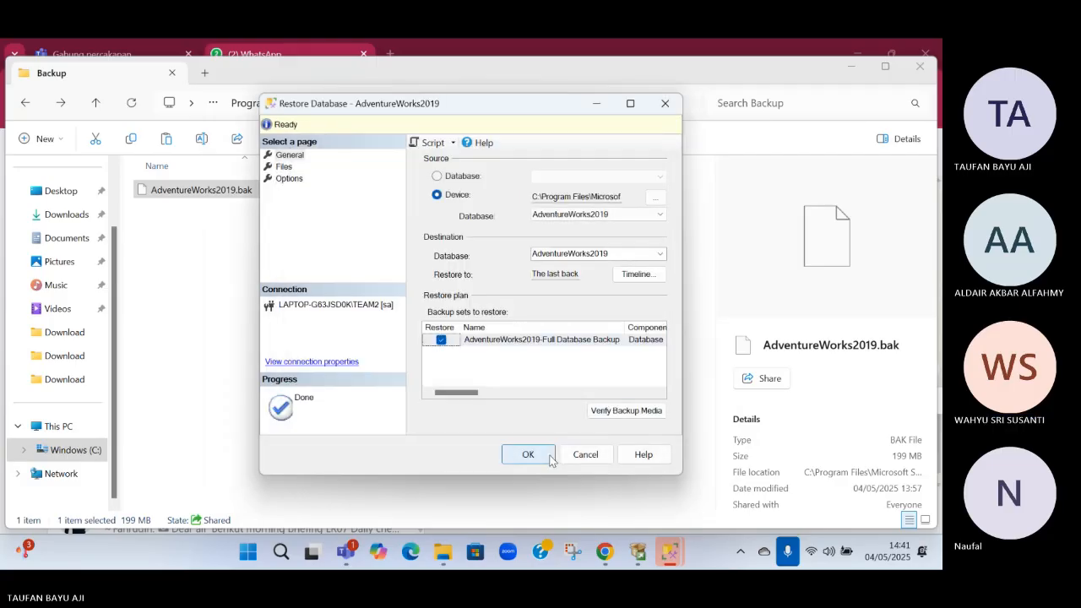
{"action": "left_click", "coordinate": [540, 456]}
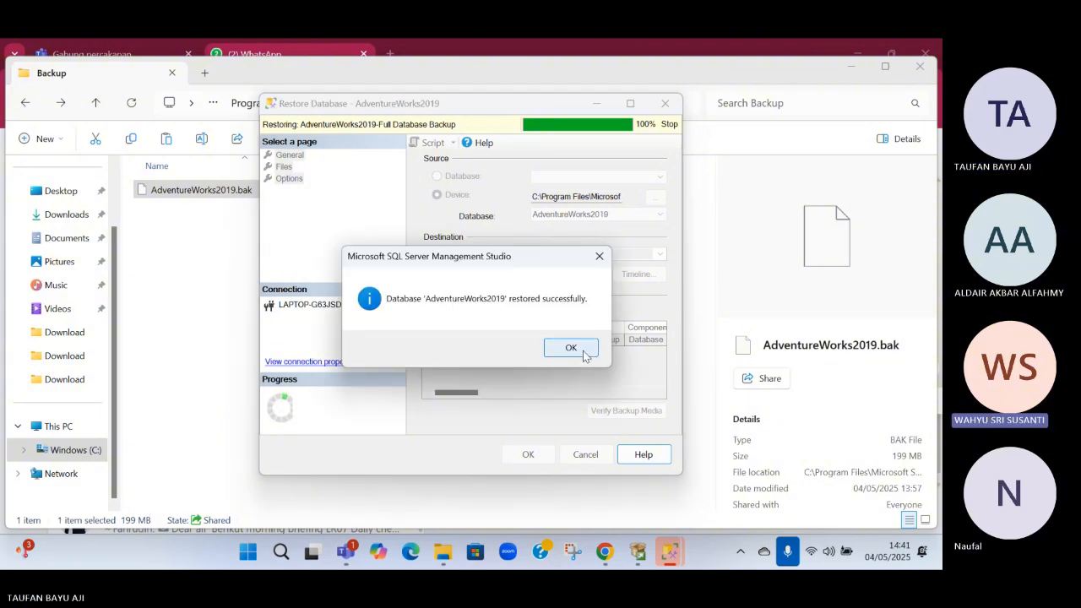
{"action": "left_click", "coordinate": [571, 348]}
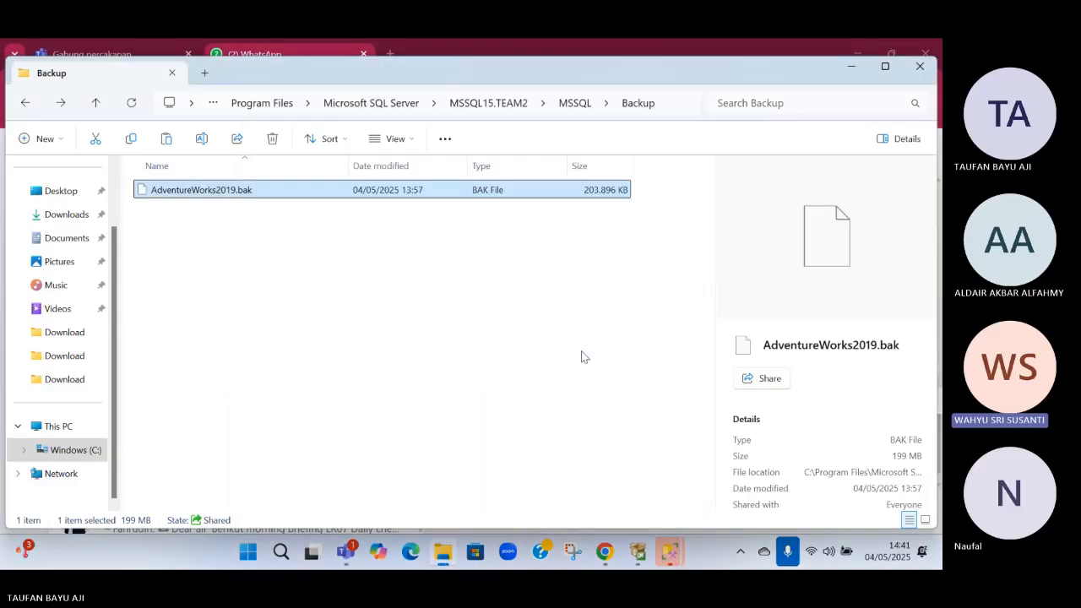
{"action": "mouse_move", "coordinate": [668, 554]}
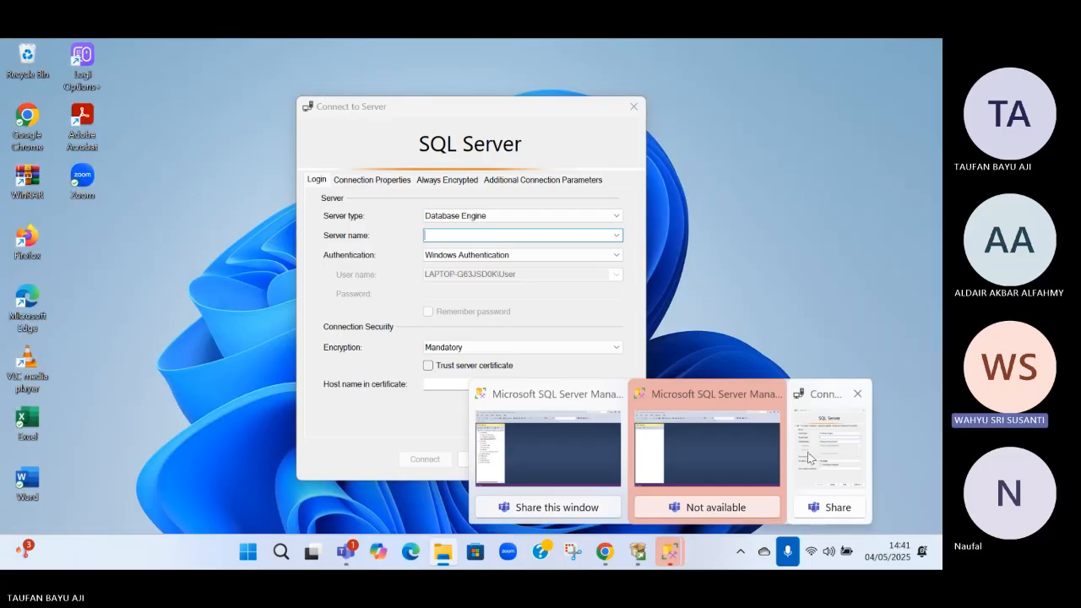
{"action": "left_click", "coordinate": [809, 457]}
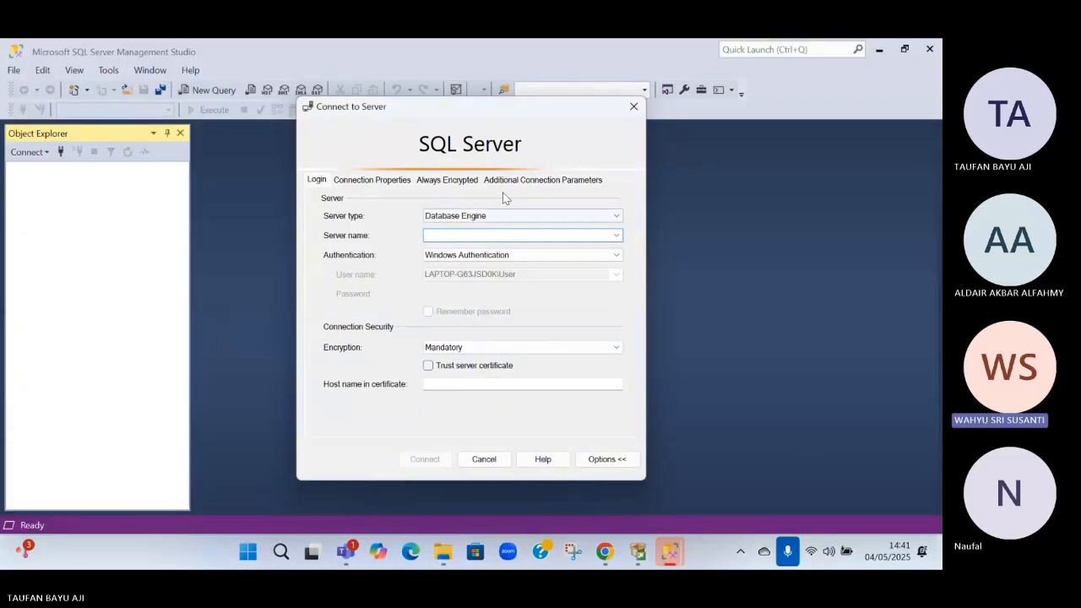
{"action": "type", "text": "sa"}
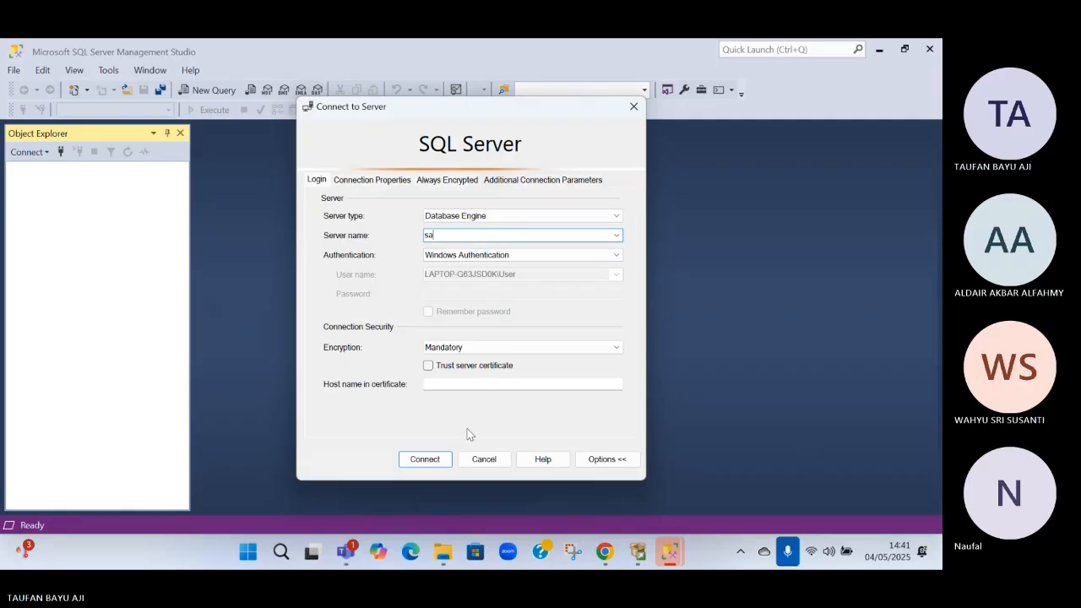
{"action": "left_click", "coordinate": [480, 255]}
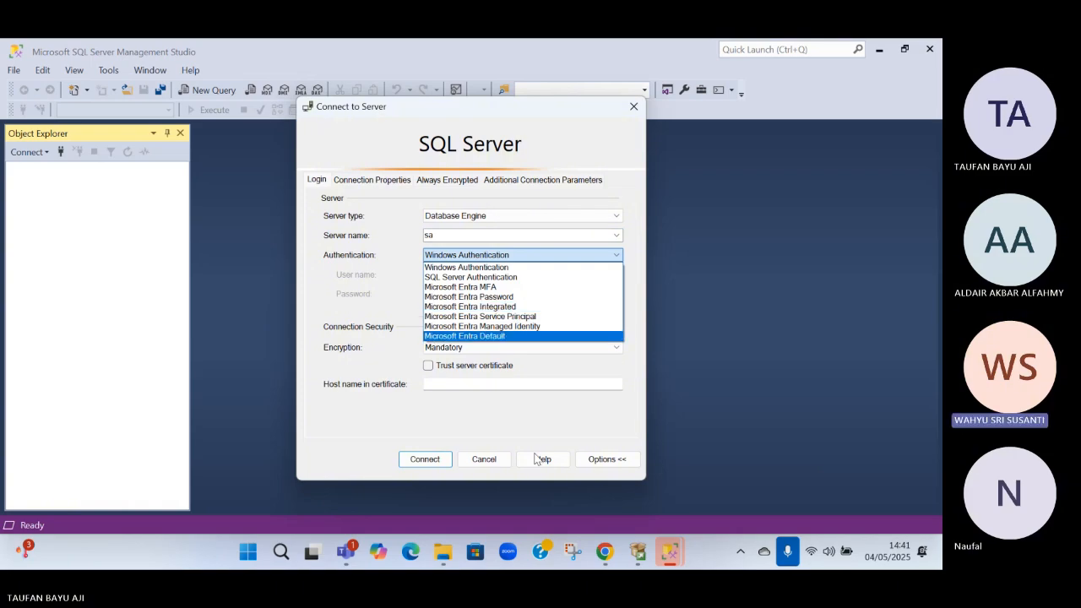
{"action": "left_click", "coordinate": [495, 466]}
{"action": "left_click", "coordinate": [495, 466]}
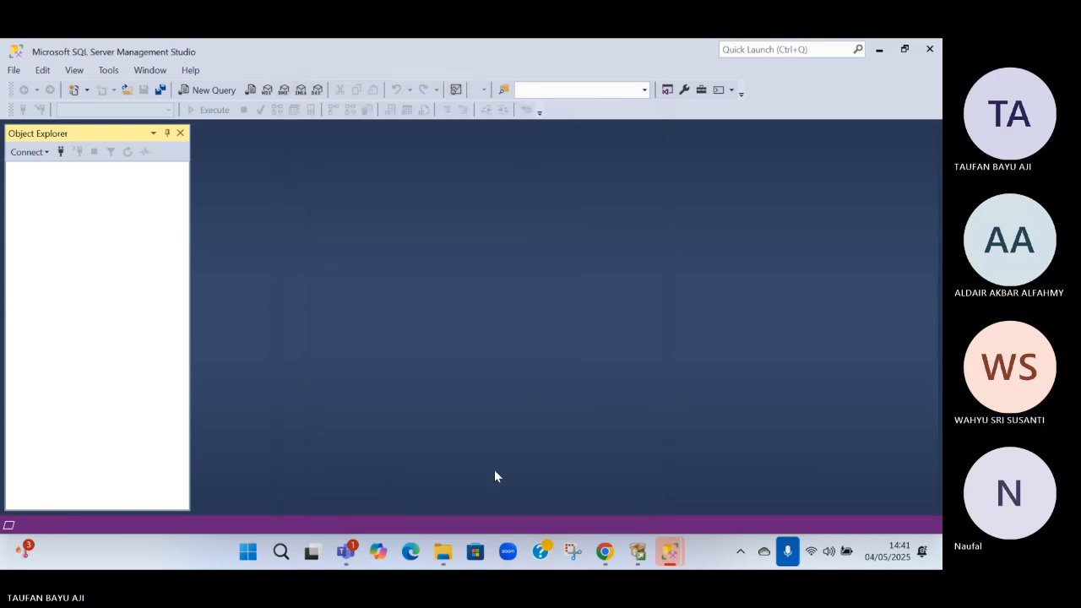
Check the Management Studio window connected to the TEAM2 instance for the AdventureWorks2019 database under Databases
{"action": "mouse_move", "coordinate": [647, 555]}
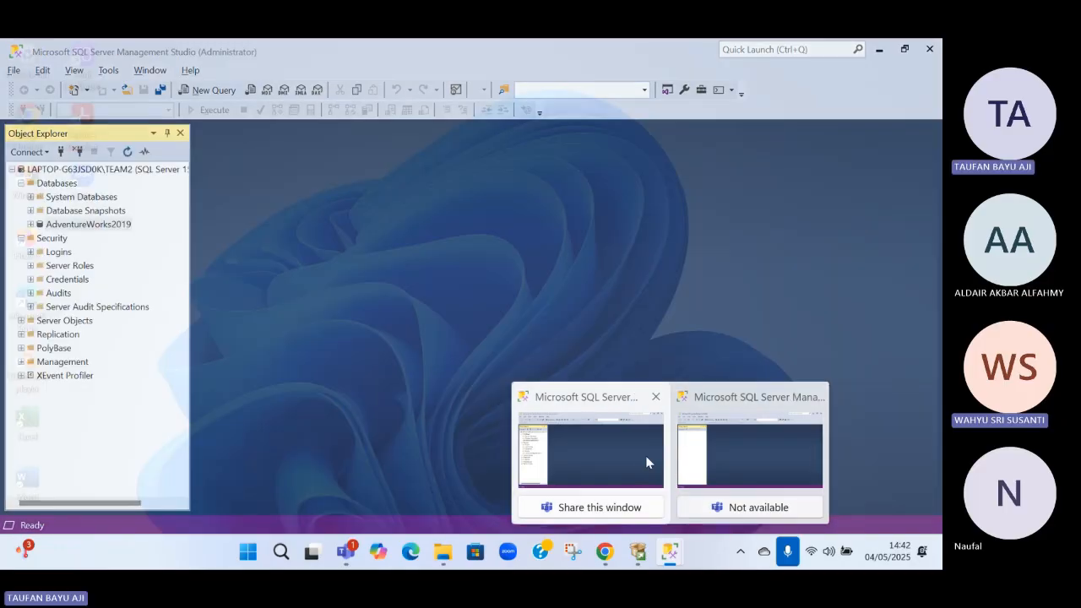
{"action": "left_click", "coordinate": [647, 457]}
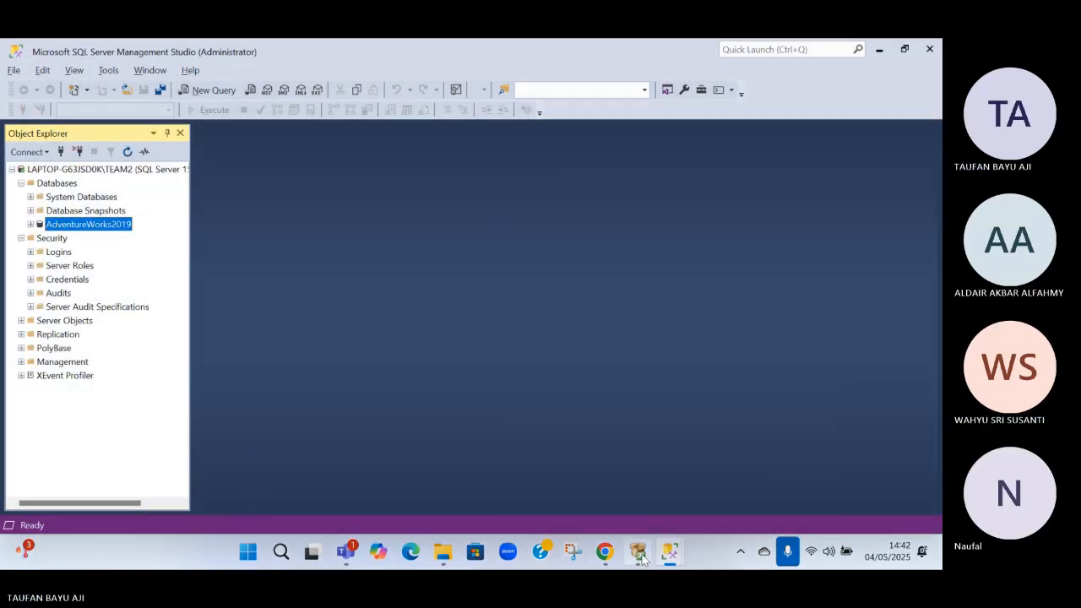
{"action": "mouse_move", "coordinate": [670, 552]}
{"action": "left_click", "coordinate": [745, 485]}
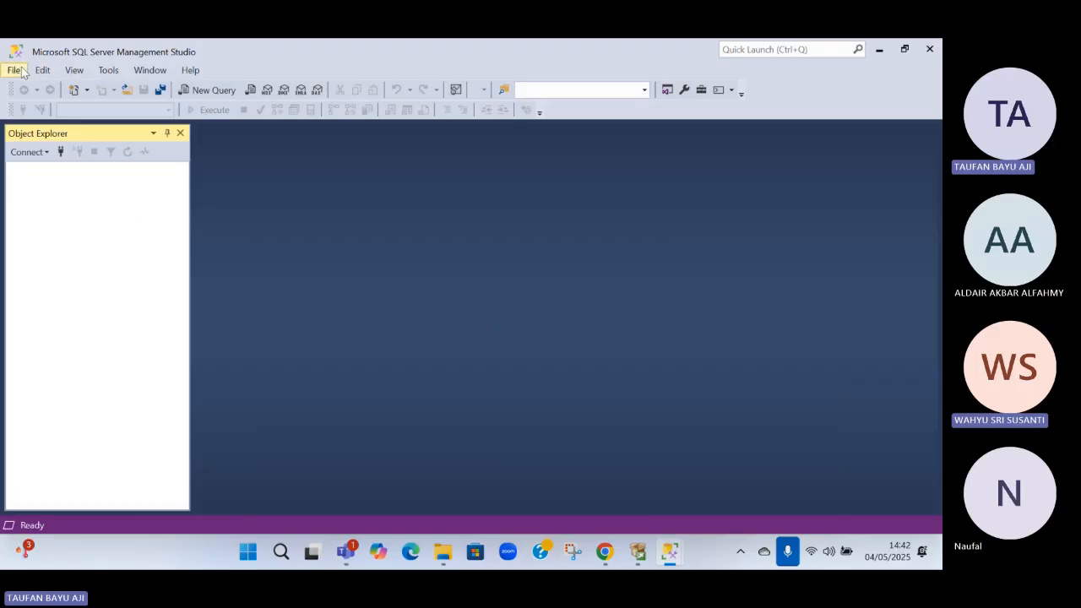
{"action": "left_click", "coordinate": [19, 69]}
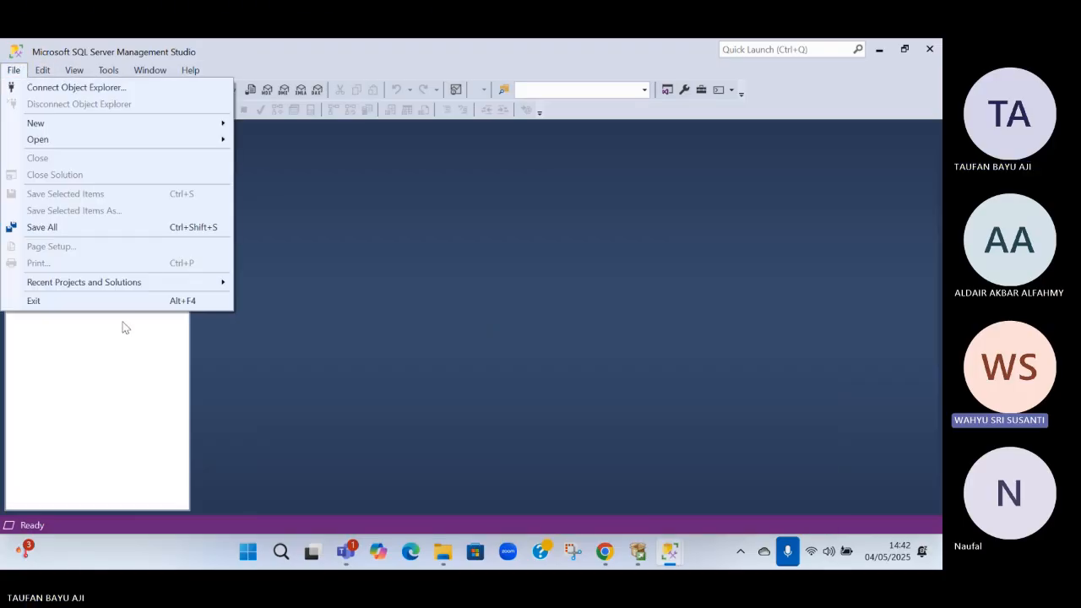
{"action": "left_click", "coordinate": [670, 551]}
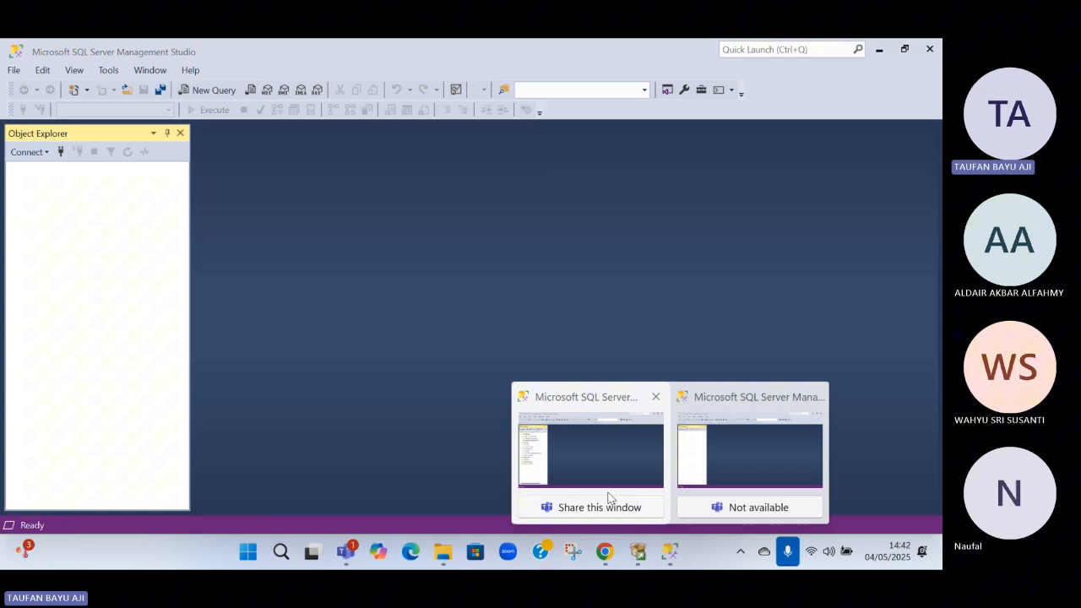
{"action": "left_click", "coordinate": [579, 459]}
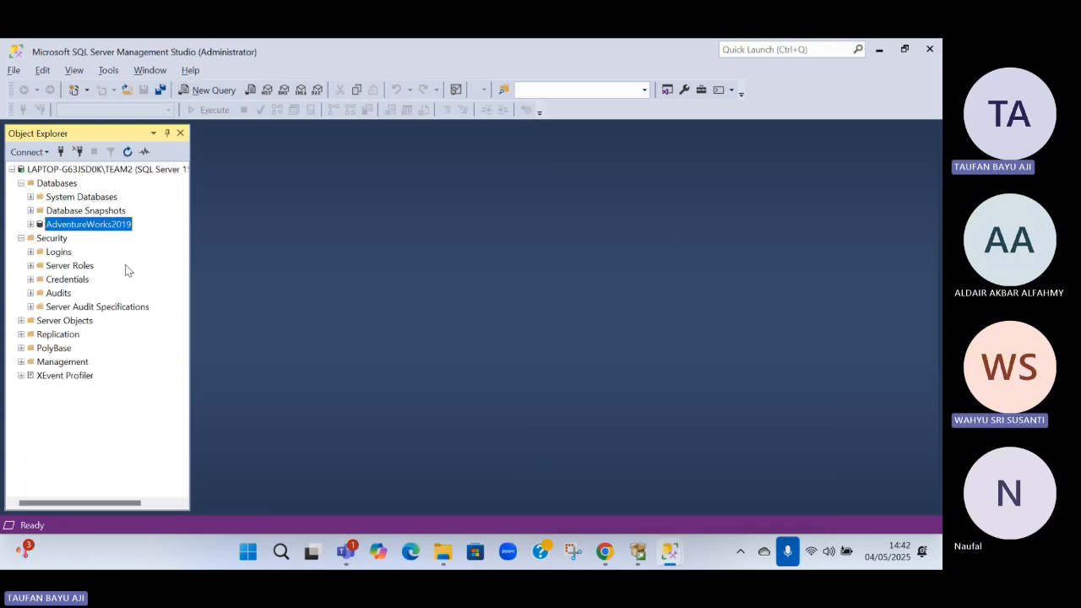
{"action": "left_click", "coordinate": [76, 212]}
{"action": "left_click", "coordinate": [77, 225]}
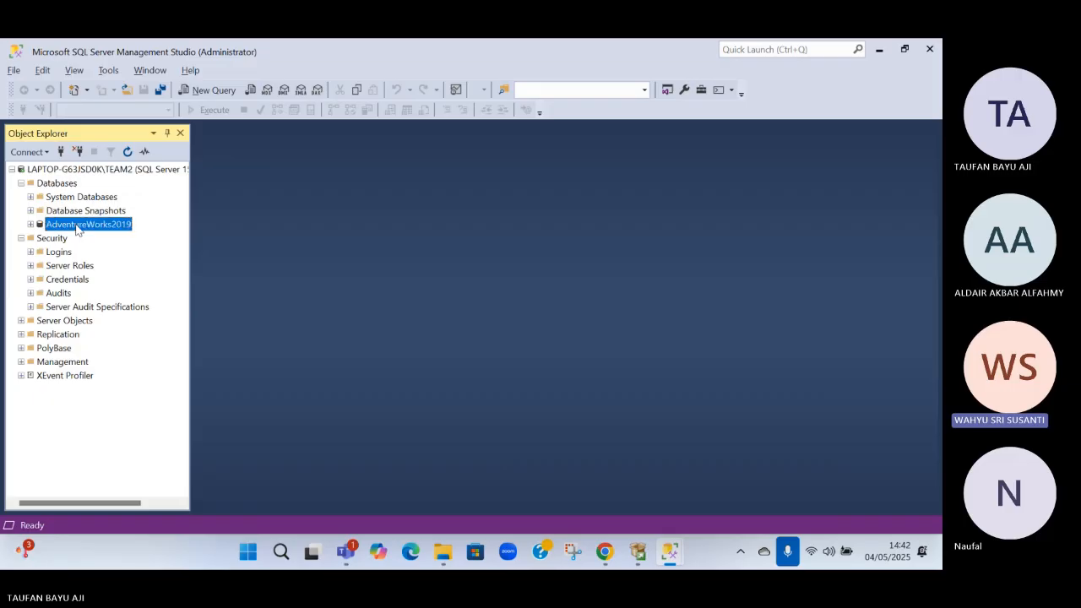
Launch VisualStudioSetup from the Downloads folder in File Explorer and proceed to the Visual Studio Community 2022 workload selection
{"action": "left_click", "coordinate": [445, 553]}
{"action": "left_click", "coordinate": [67, 213]}
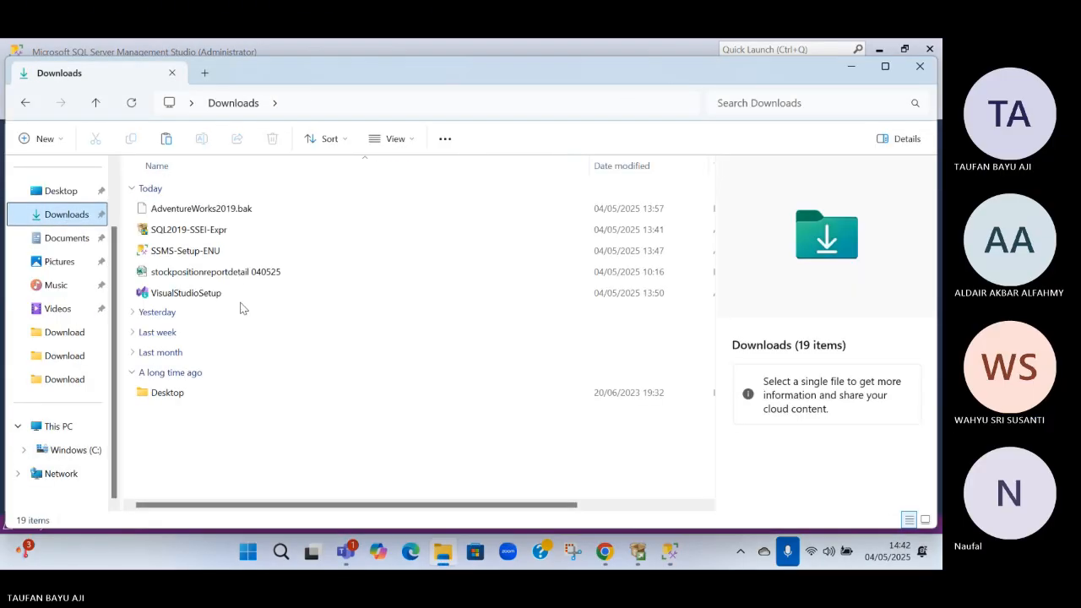
{"action": "double_click", "coordinate": [188, 294]}
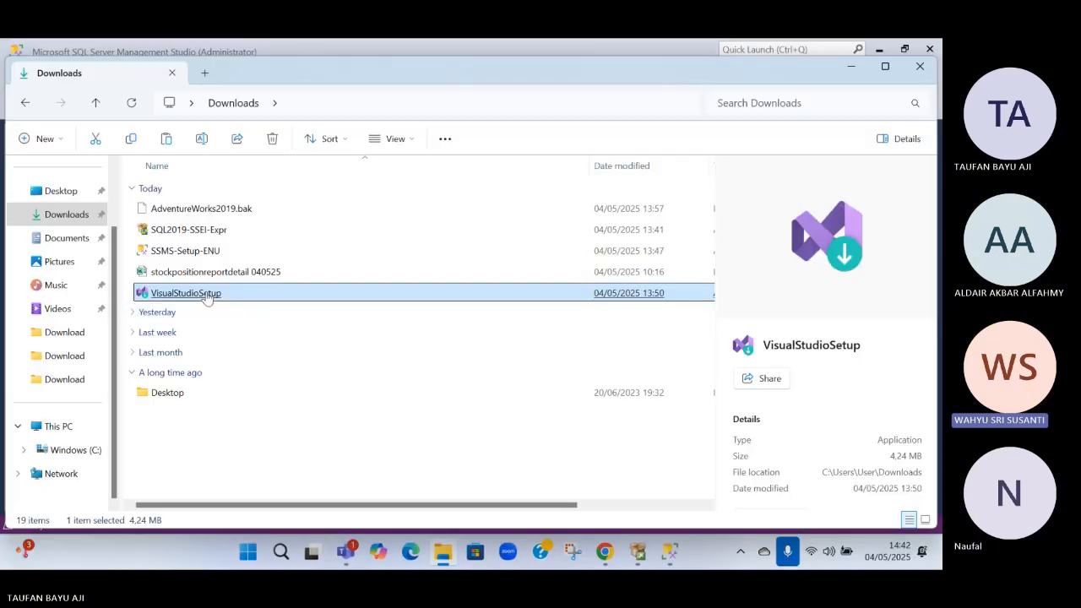
{"action": "right_click", "coordinate": [207, 297]}
{"action": "left_click", "coordinate": [264, 266]}
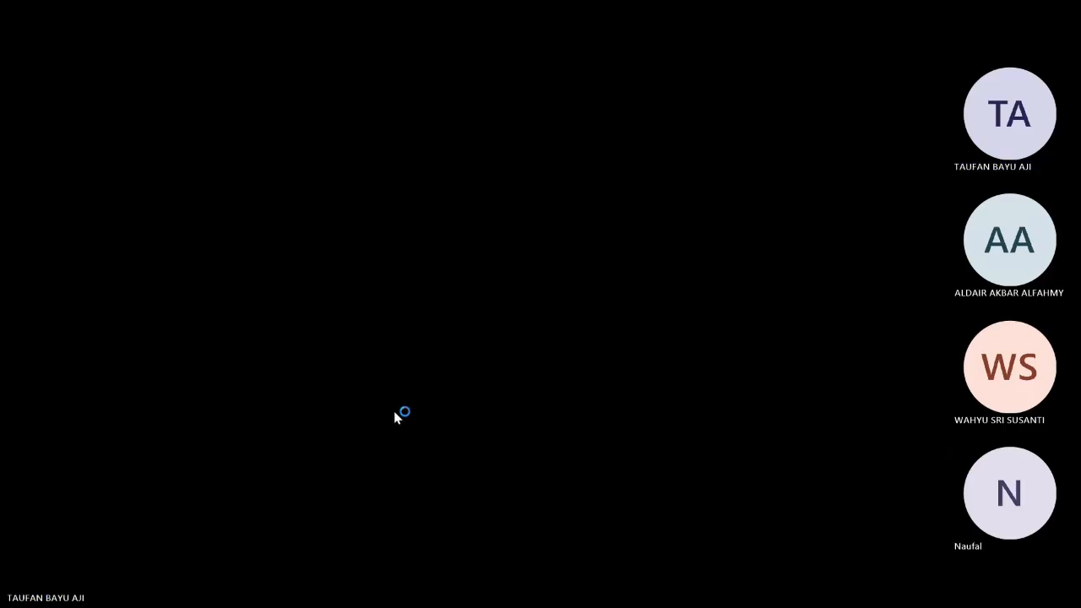
{"action": "left_click", "coordinate": [393, 411]}
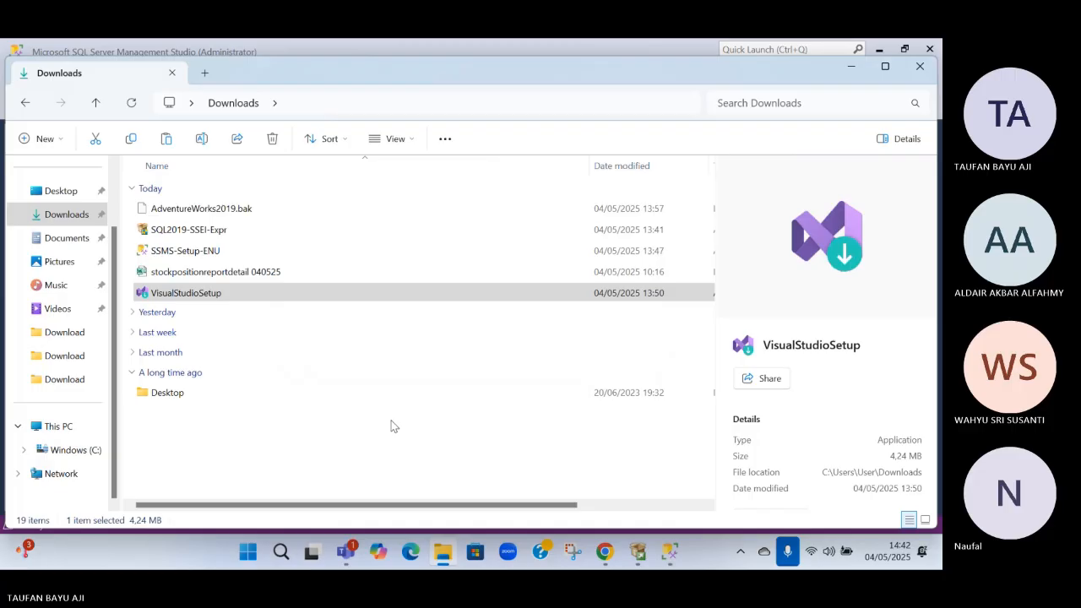
{"action": "left_click", "coordinate": [591, 370]}
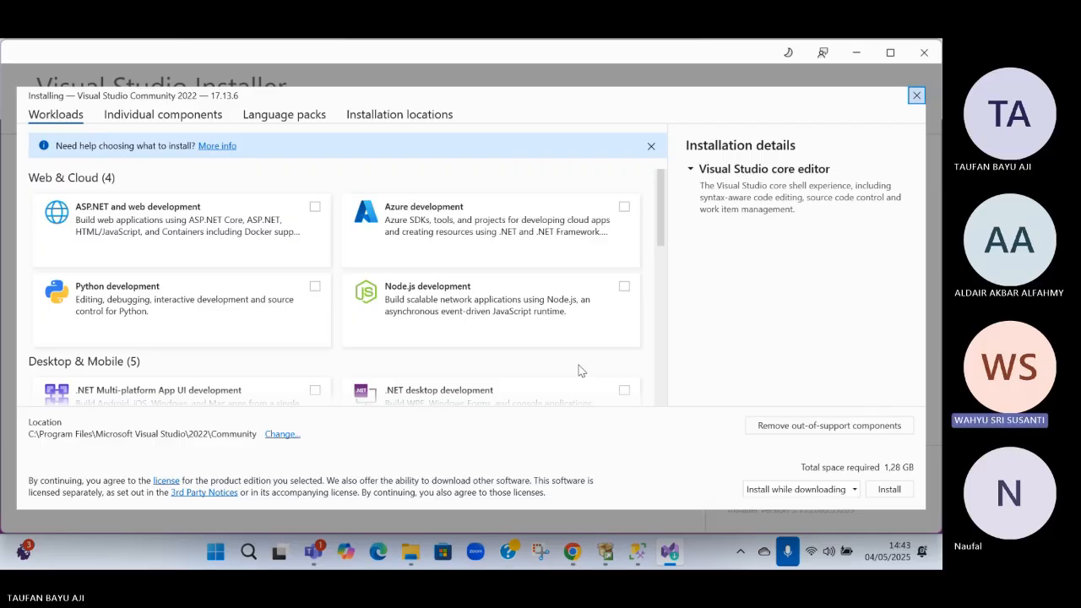
Select the Data storage and processing workload for Visual Studio Community 2022 and start the installation
{"action": "scroll", "coordinate": [417, 227], "scroll_direction": "down", "scroll_amount": 1}
{"action": "scroll", "coordinate": [417, 226], "scroll_direction": "down", "scroll_amount": 3}
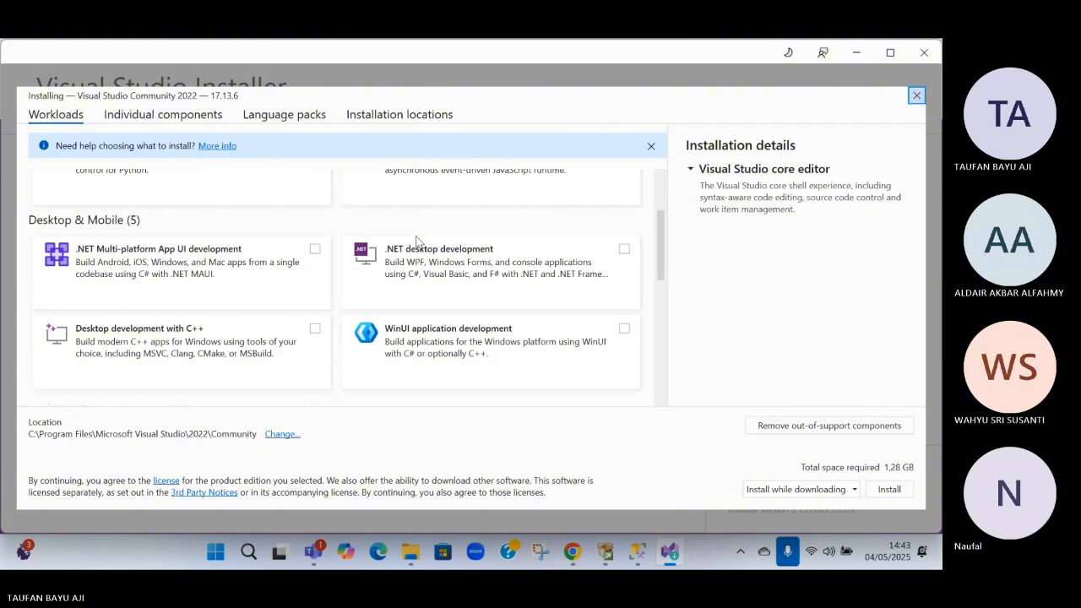
{"action": "scroll", "coordinate": [397, 315], "scroll_direction": "up", "scroll_amount": 4}
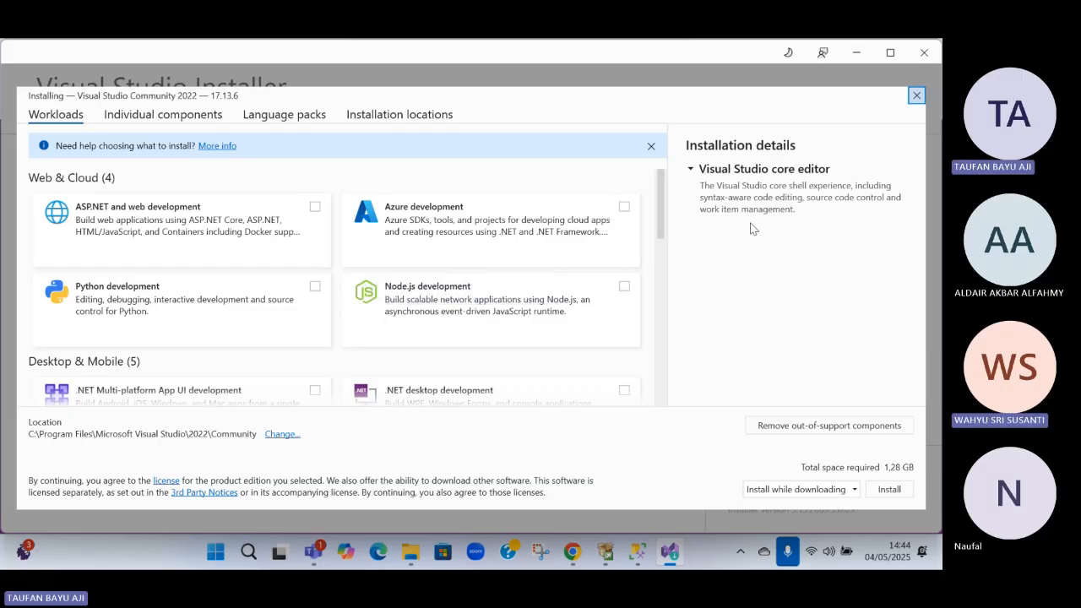
{"action": "scroll", "coordinate": [367, 287], "scroll_direction": "down", "scroll_amount": 4}
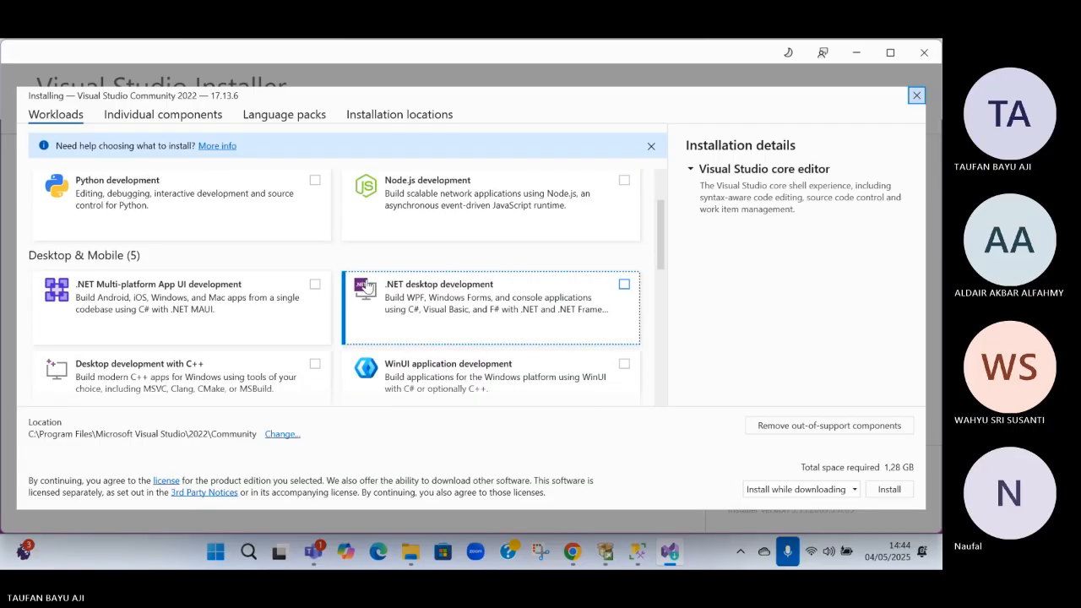
{"action": "scroll", "coordinate": [368, 284], "scroll_direction": "down", "scroll_amount": 5}
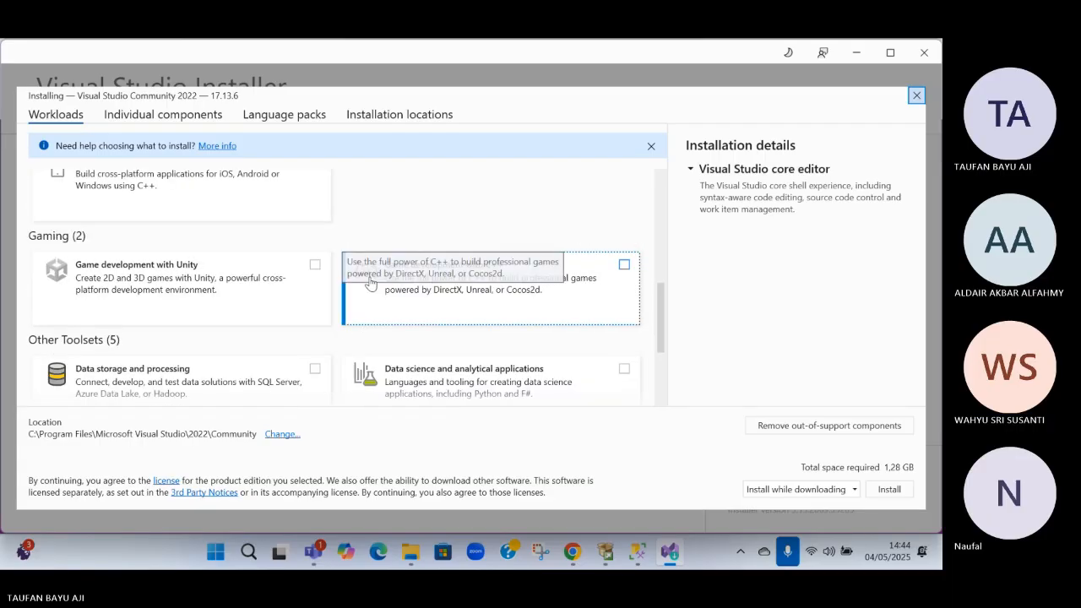
{"action": "scroll", "coordinate": [370, 283], "scroll_direction": "down", "scroll_amount": 3}
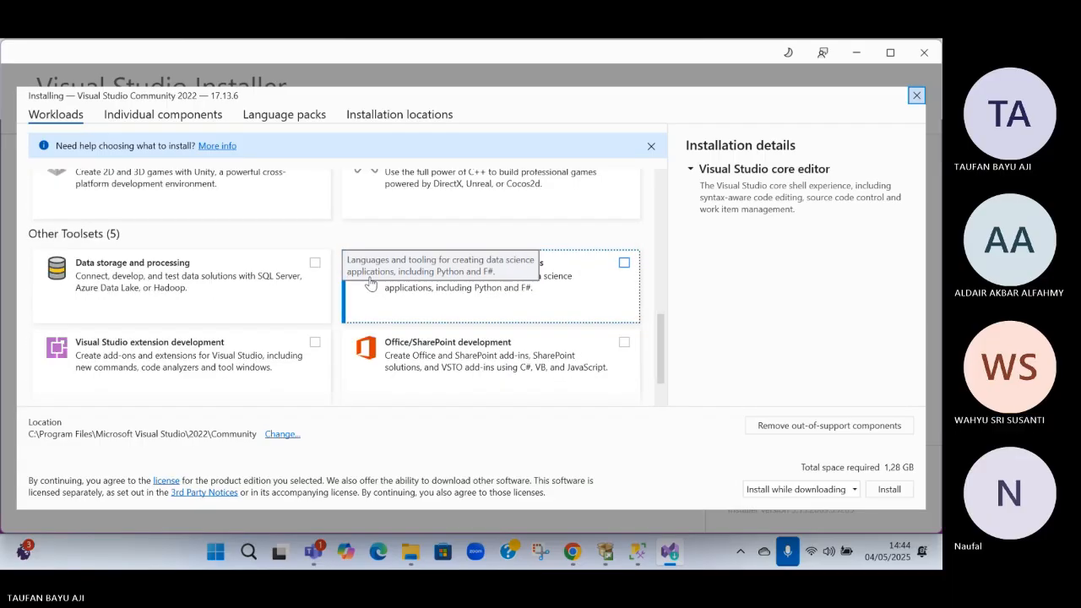
{"action": "scroll", "coordinate": [370, 283], "scroll_direction": "down", "scroll_amount": 2}
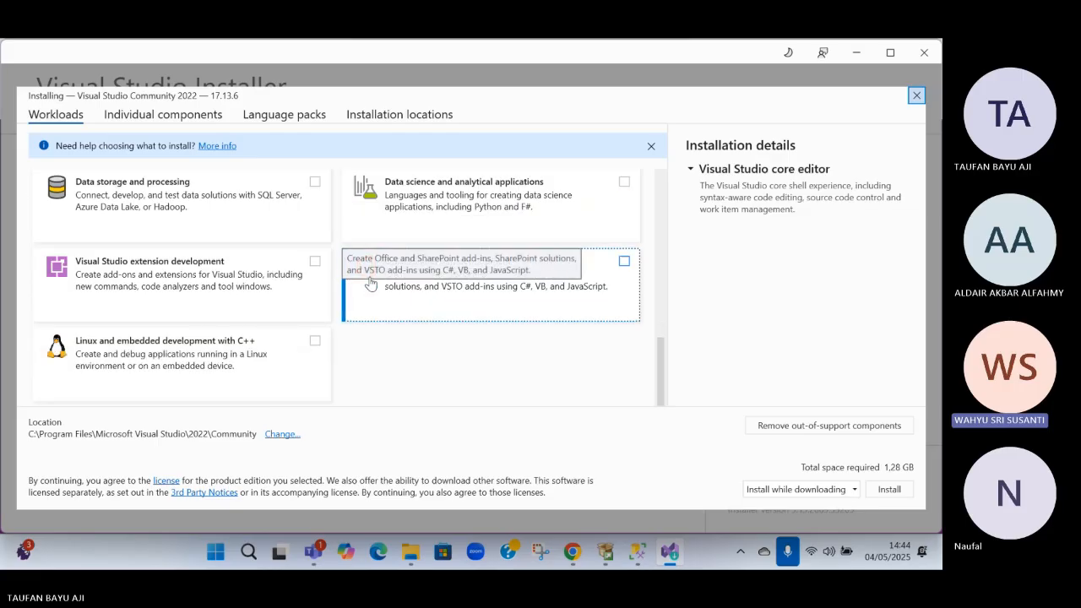
{"action": "scroll", "coordinate": [369, 284], "scroll_direction": "up", "scroll_amount": 4}
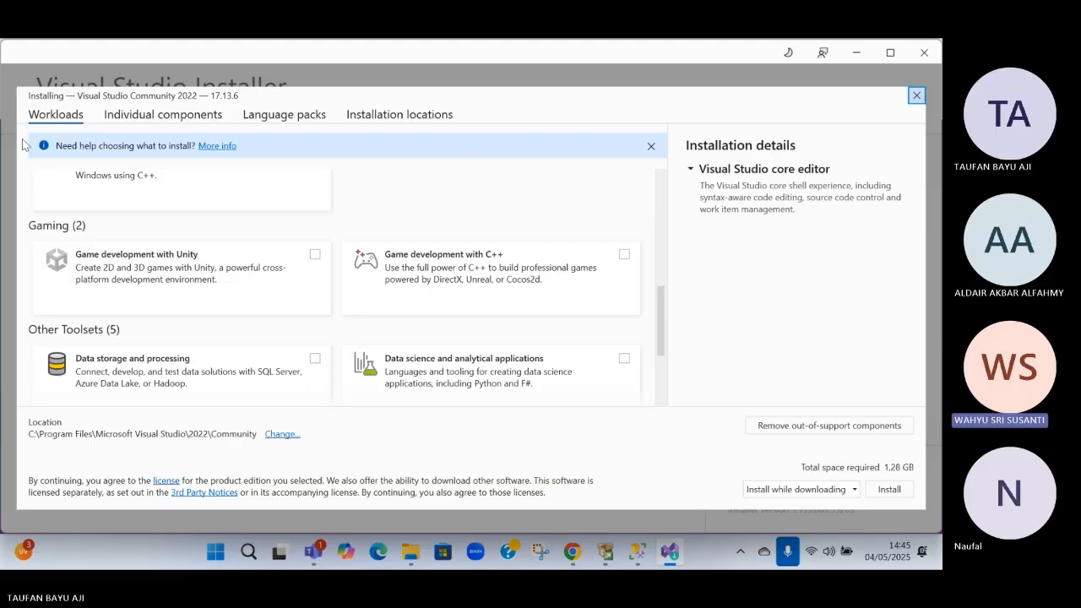
{"action": "left_click", "coordinate": [314, 358]}
{"action": "scroll", "coordinate": [326, 338], "scroll_direction": "down", "scroll_amount": 5}
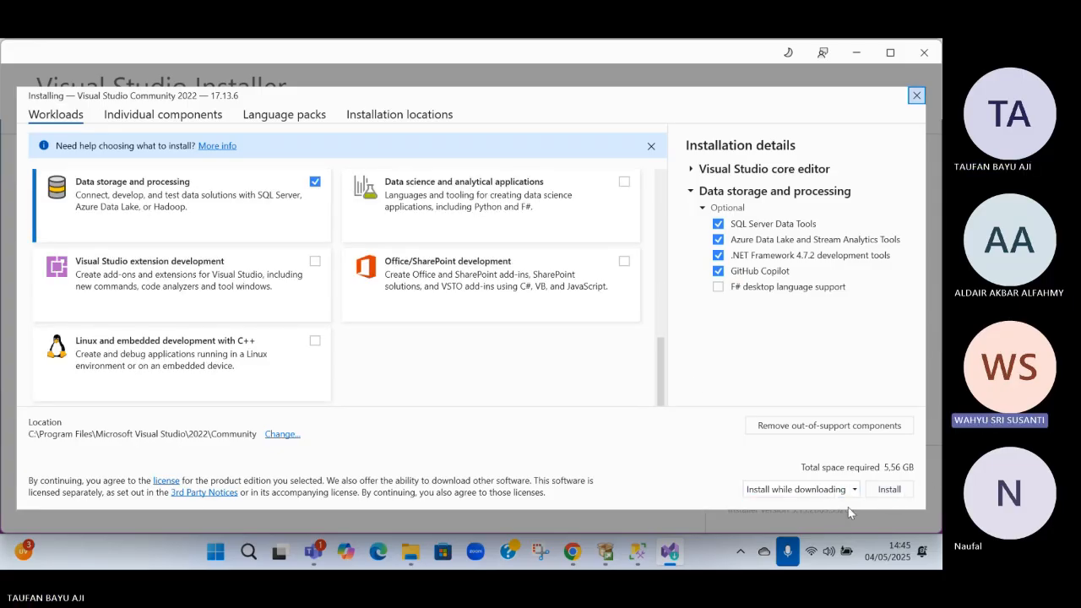
{"action": "left_click", "coordinate": [889, 490]}
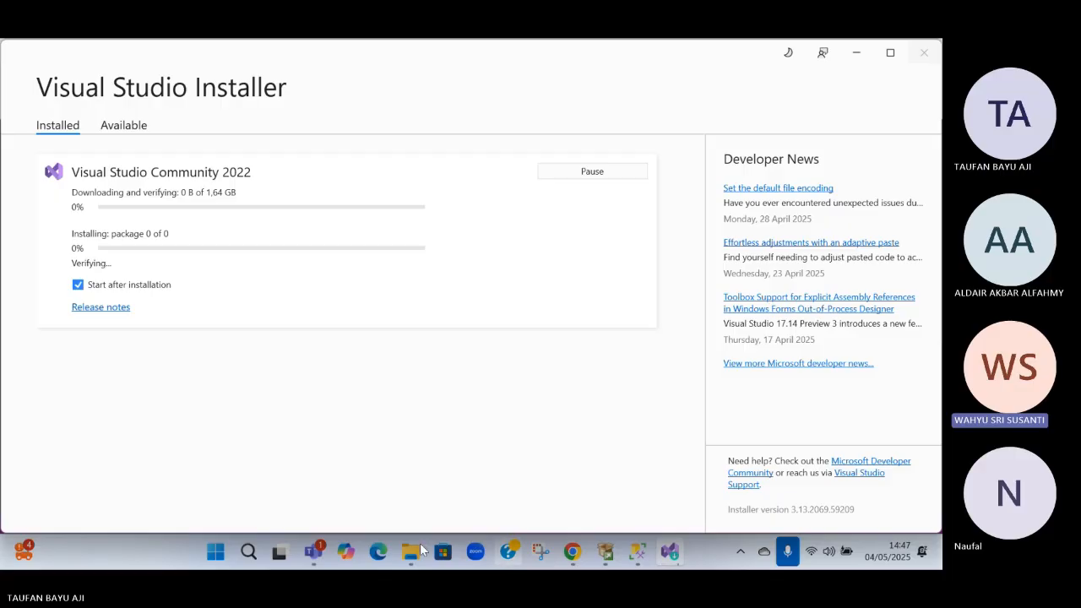
Close the Chrome window showing WhatsApp and the SQL Server Installation Center, and return to the Visual Studio Installer
{"action": "key", "text": "alt+Tab"}
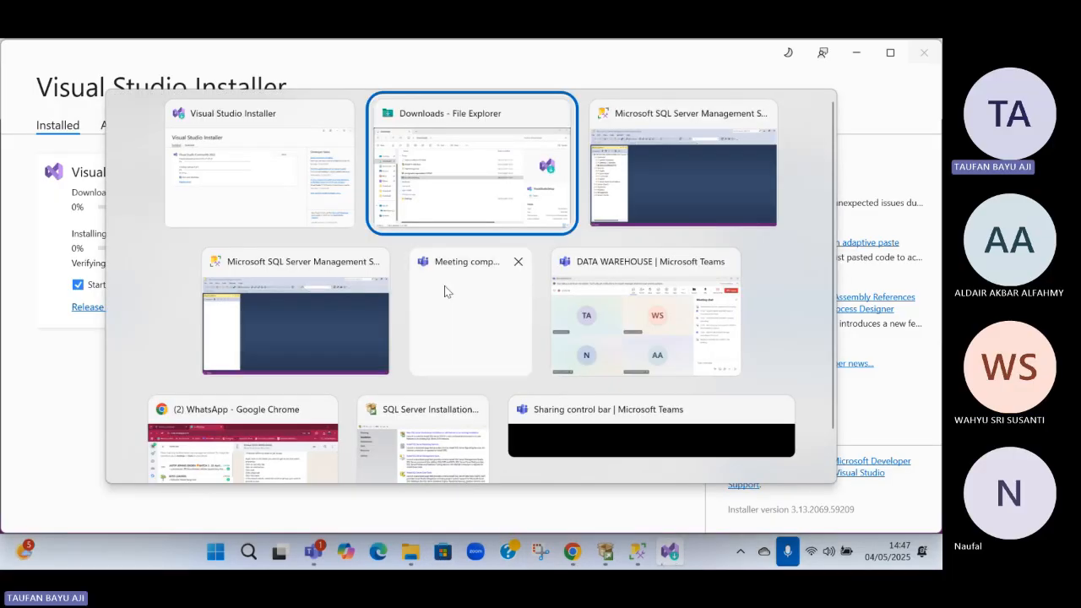
{"action": "left_click", "coordinate": [307, 418]}
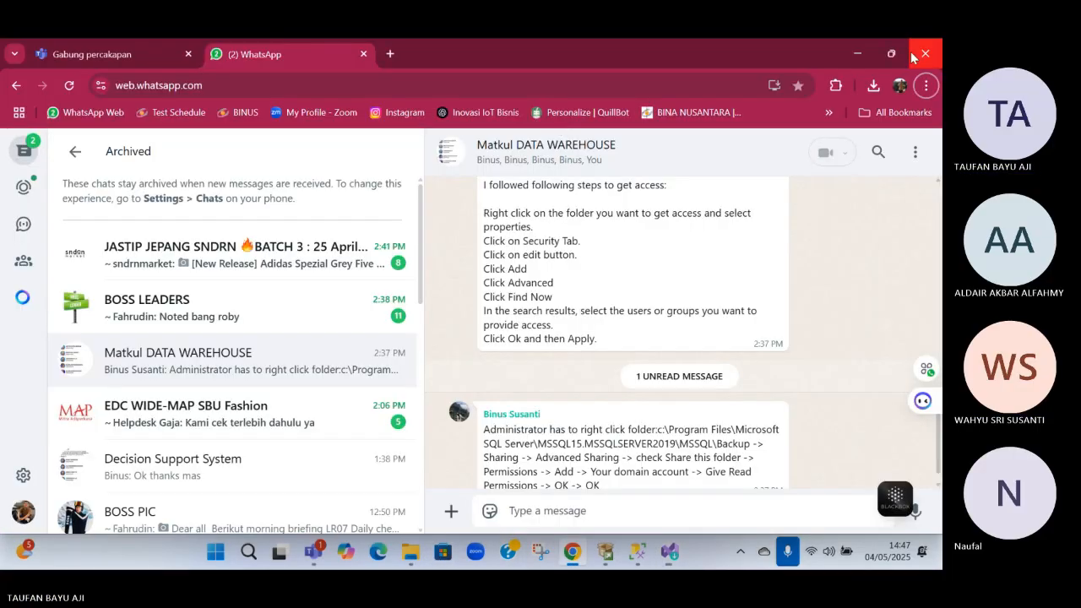
{"action": "key", "text": "alt+Tab"}
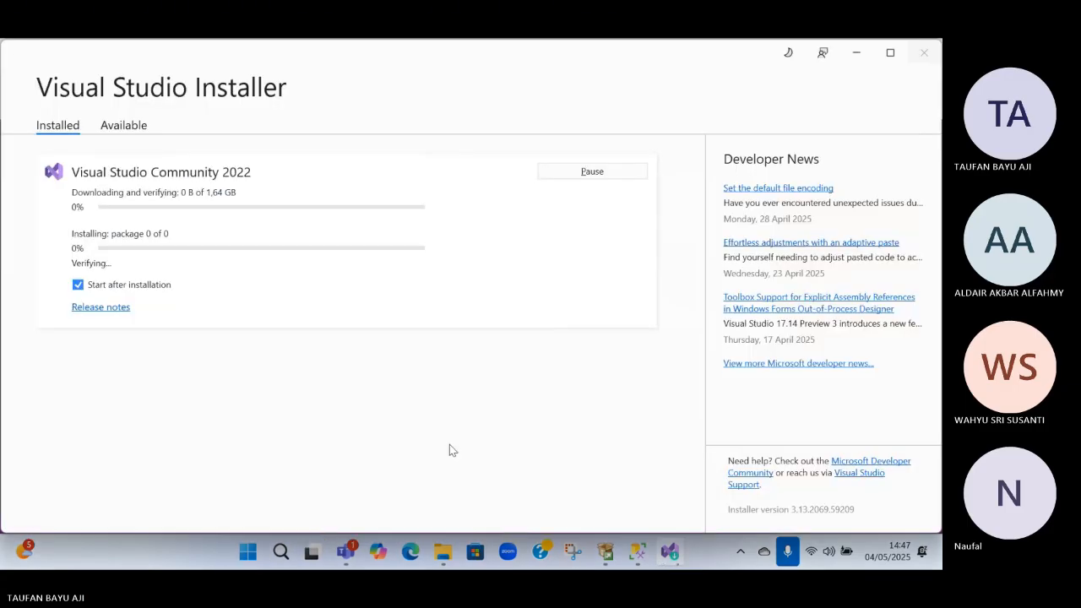
{"action": "key", "text": "alt+Tab"}
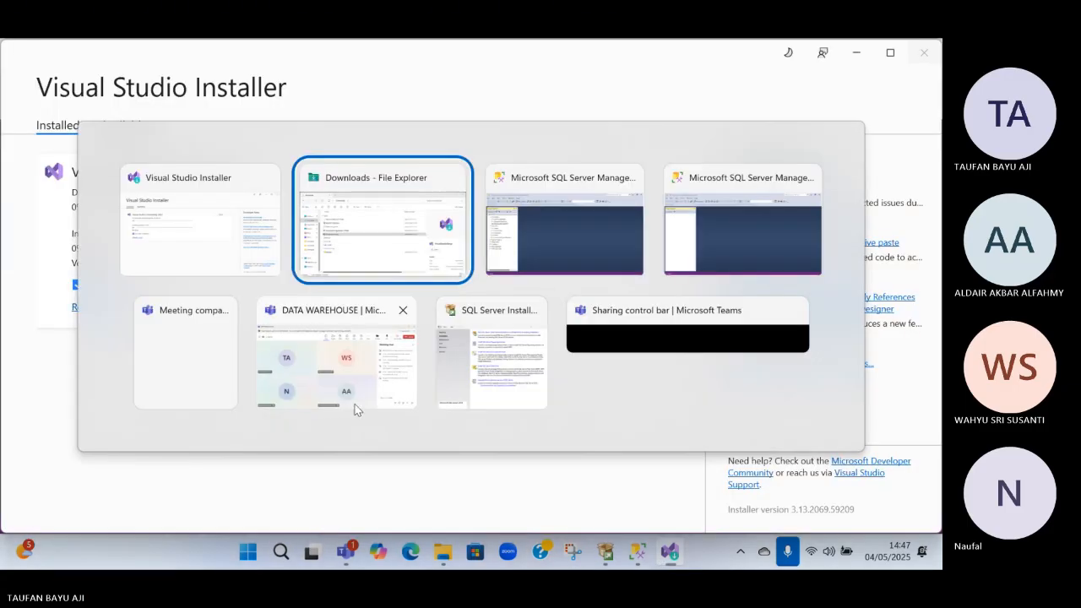
{"action": "left_click", "coordinate": [491, 359]}
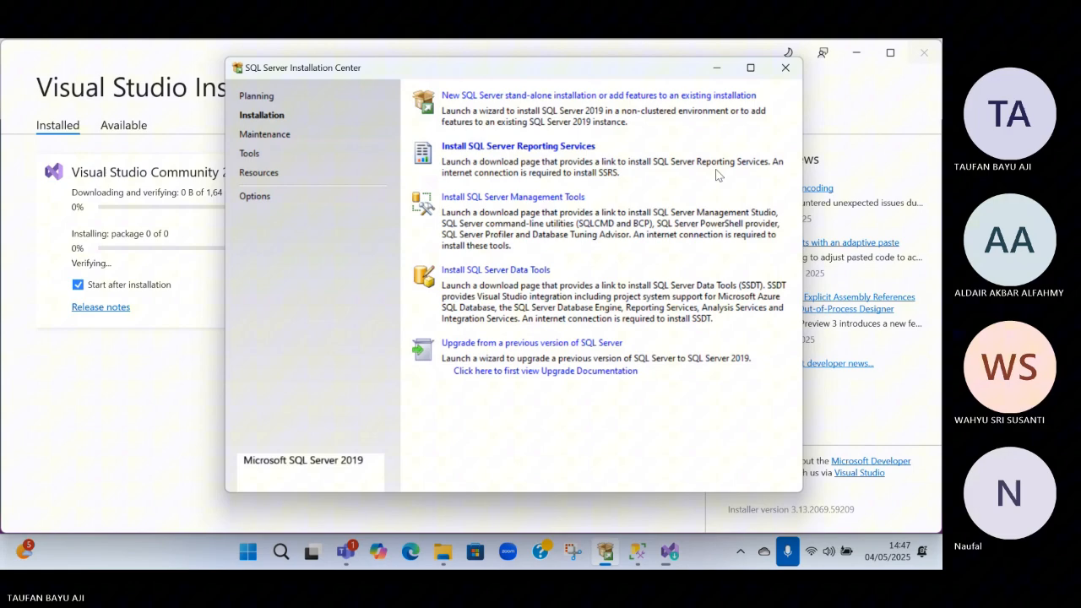
{"action": "left_click", "coordinate": [784, 68]}
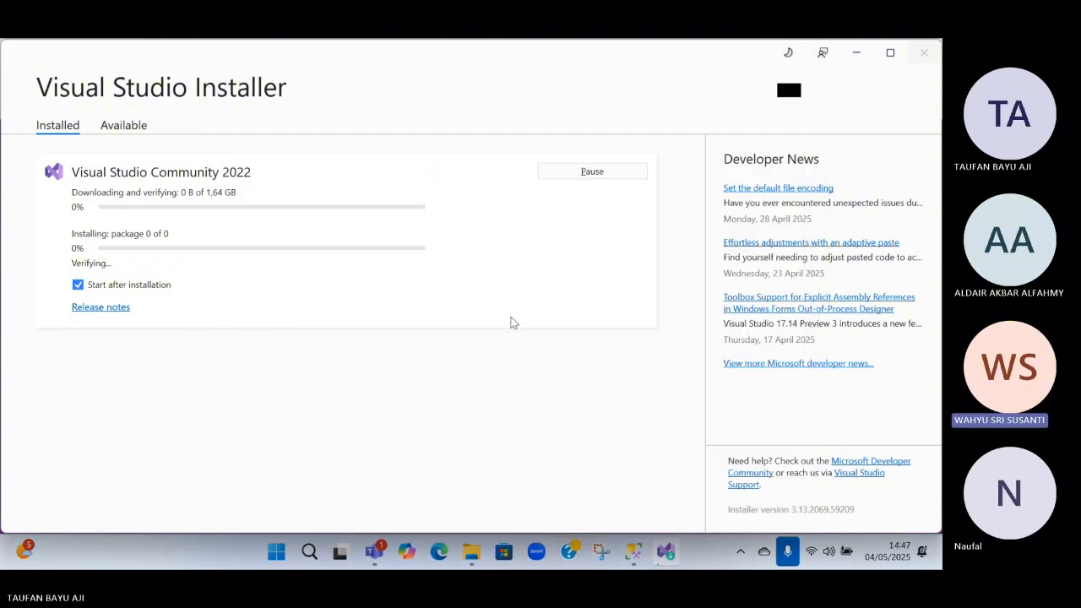
{"action": "key", "text": "alt+Tab"}
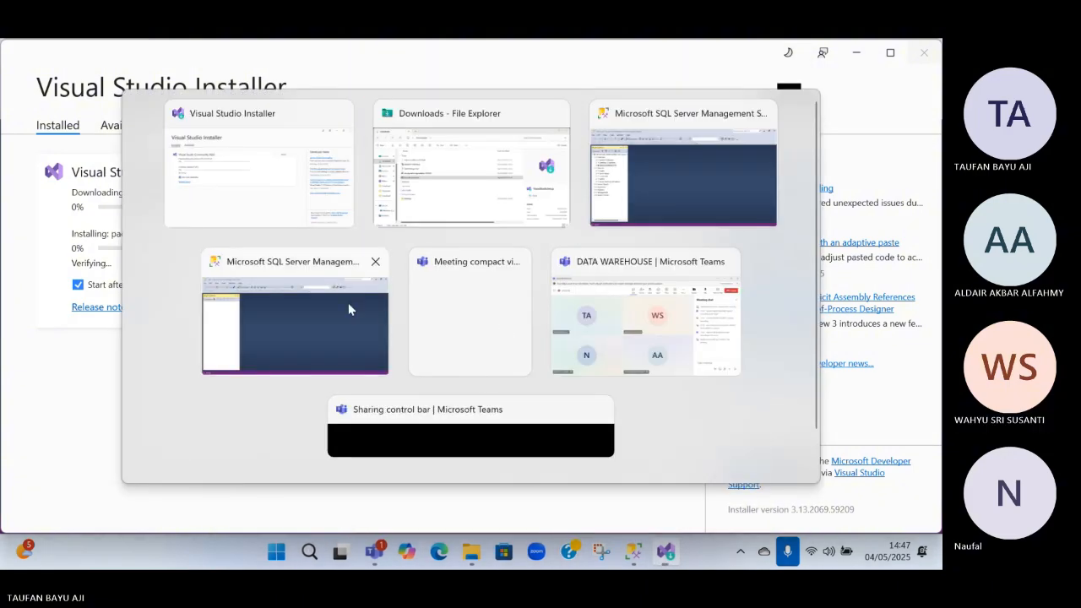
{"action": "left_click", "coordinate": [274, 199]}
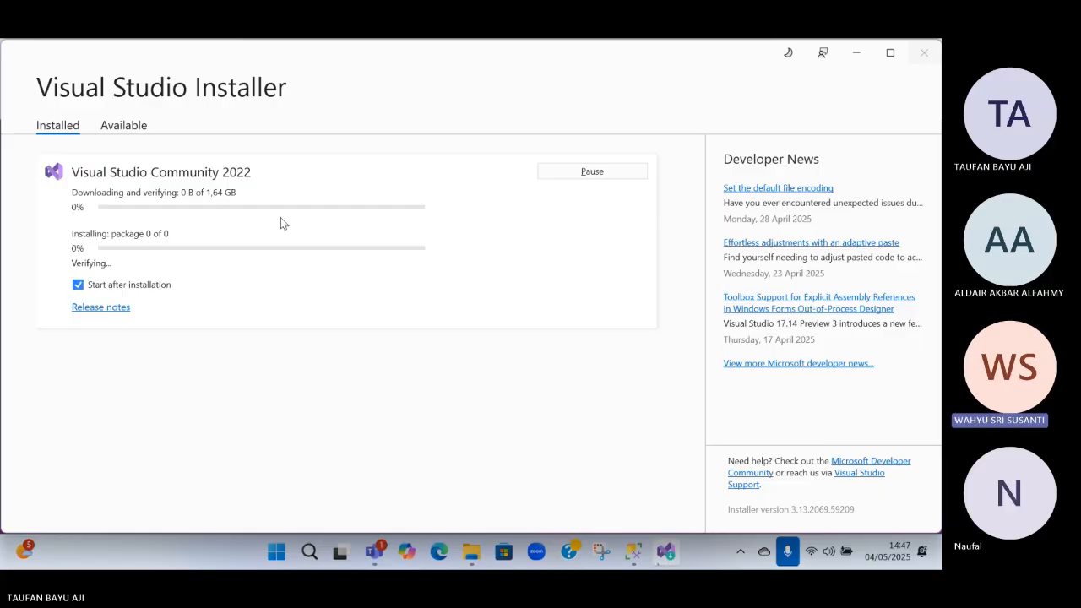
{"action": "left_click", "coordinate": [125, 123]}
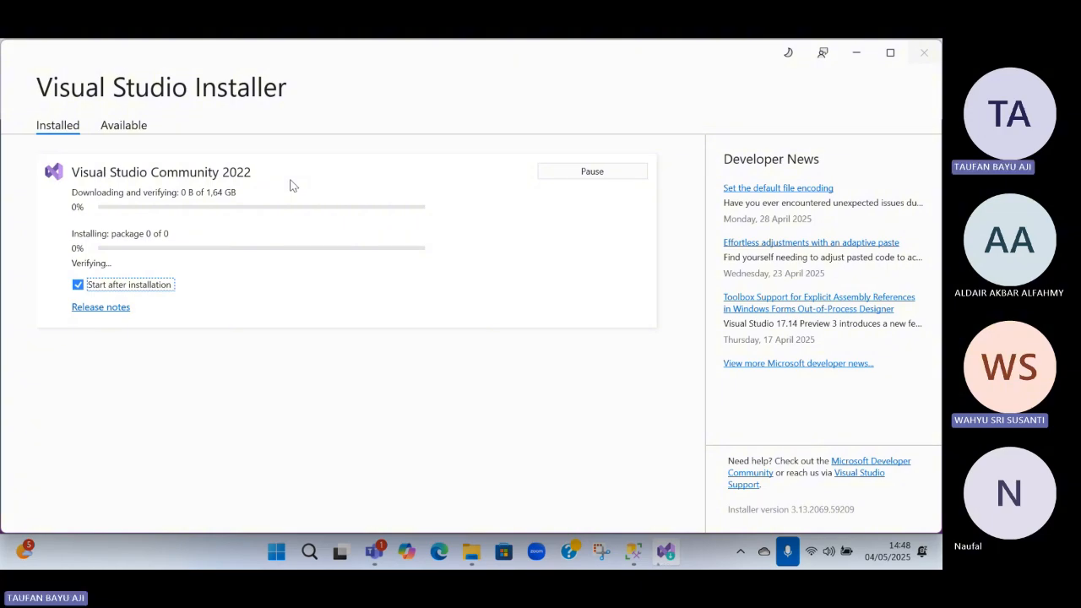
{"action": "left_click", "coordinate": [553, 61]}
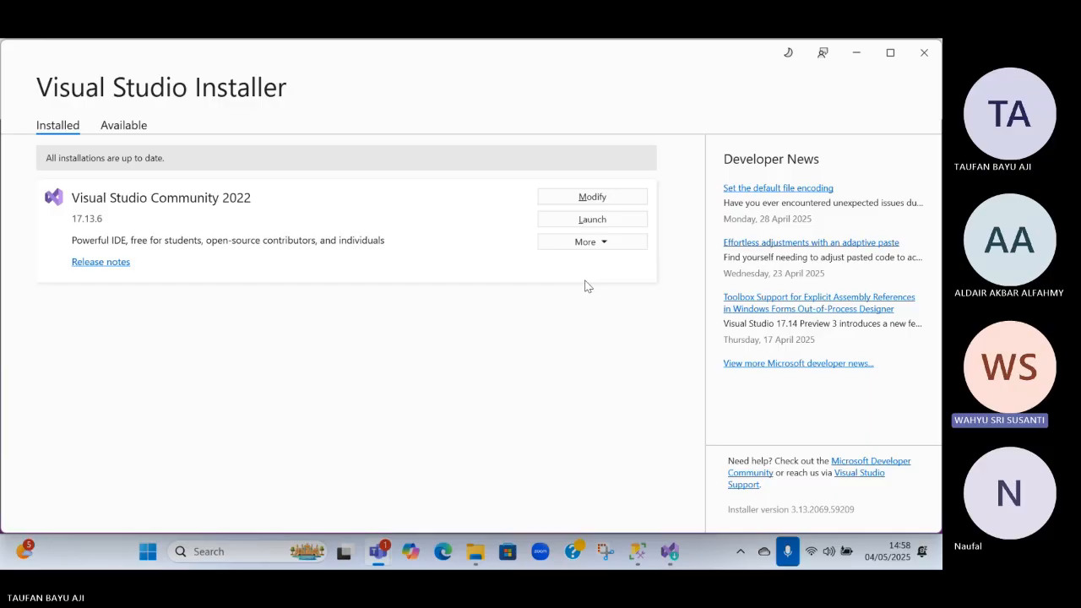
Launch the installed Visual Studio Community 2022 and start creating a new project
{"action": "left_click", "coordinate": [619, 225]}
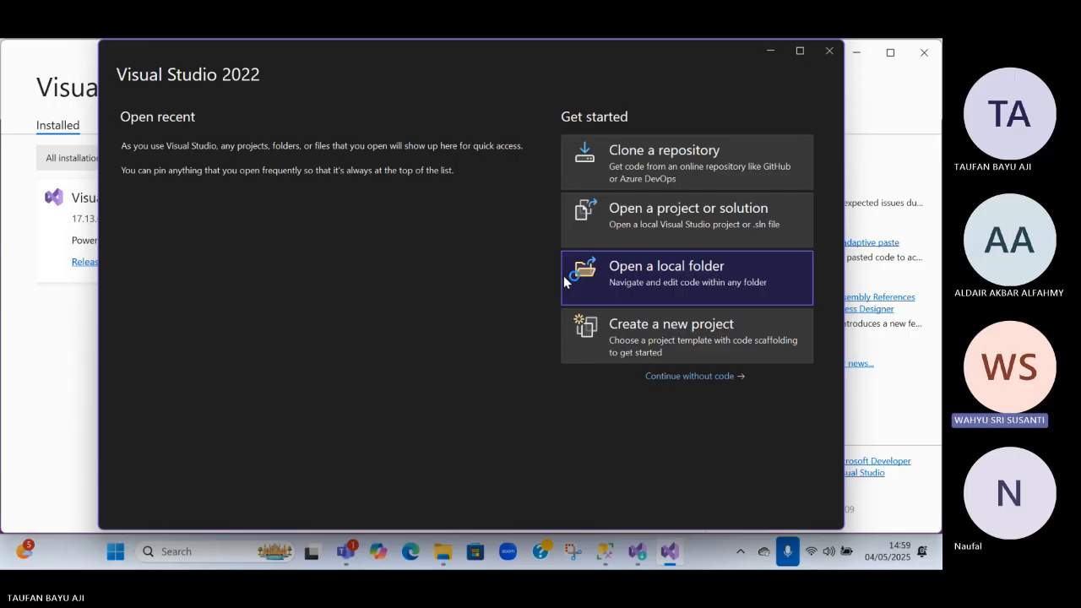
{"action": "left_click", "coordinate": [713, 333]}
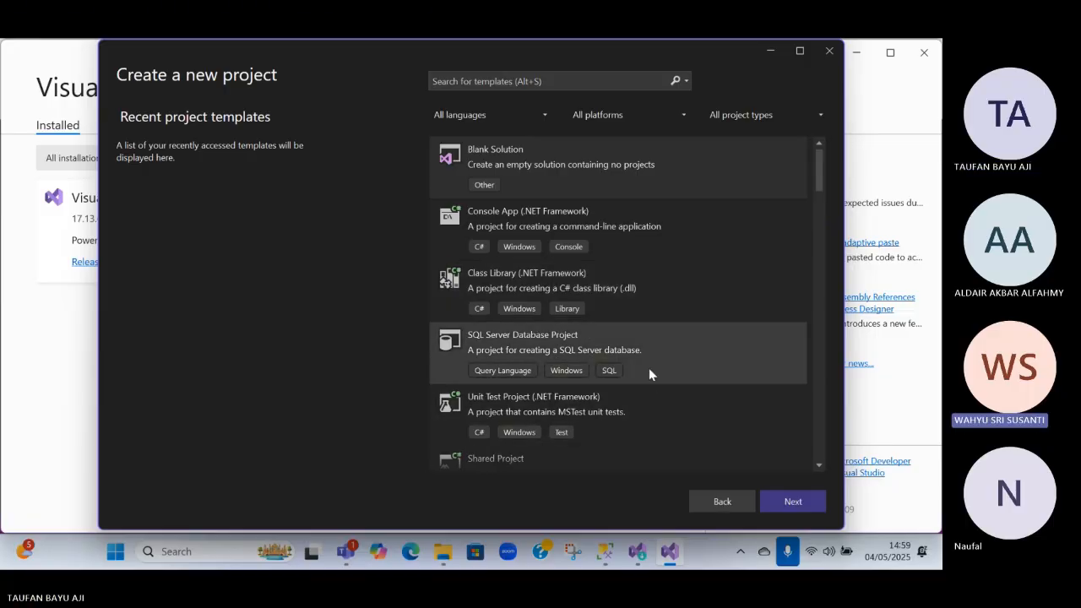
Search the project templates for "analyti" and look through the list for an analysis project template
{"action": "left_click", "coordinate": [576, 77]}
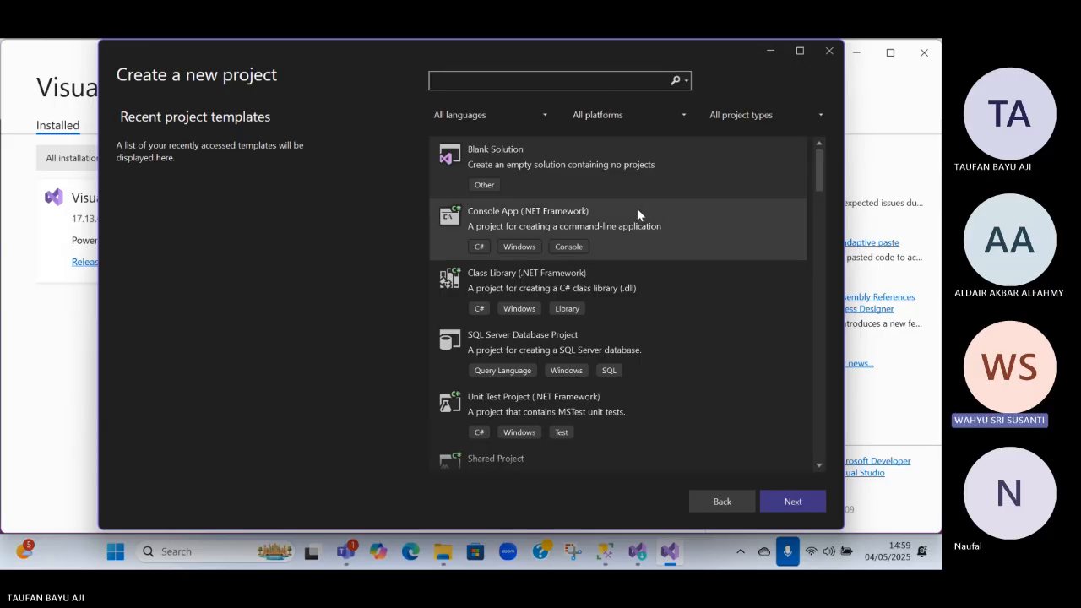
{"action": "type", "text": "ana"}
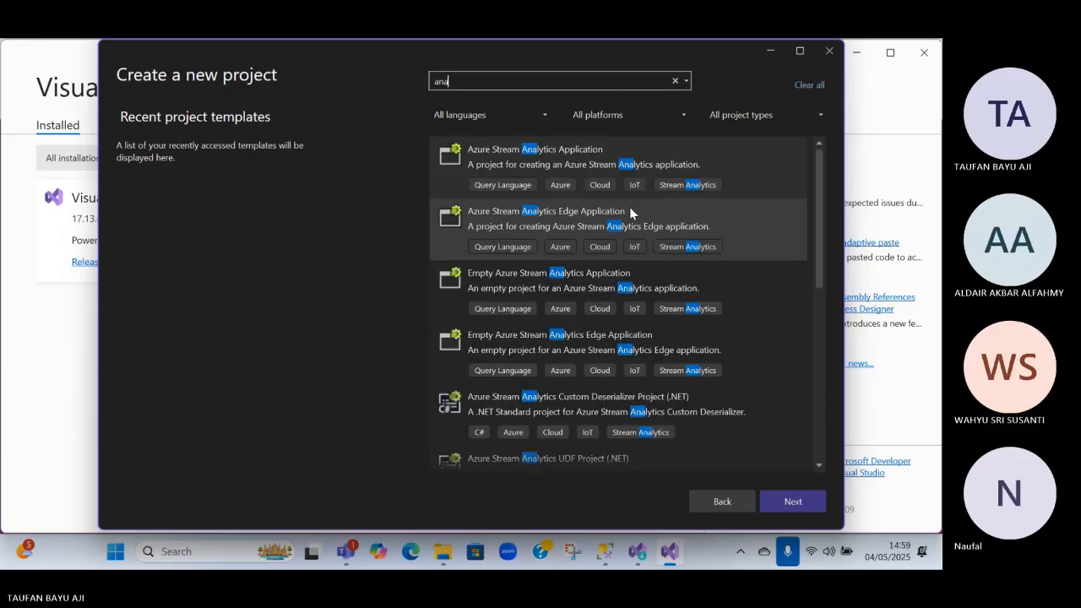
{"action": "type", "text": "l"}
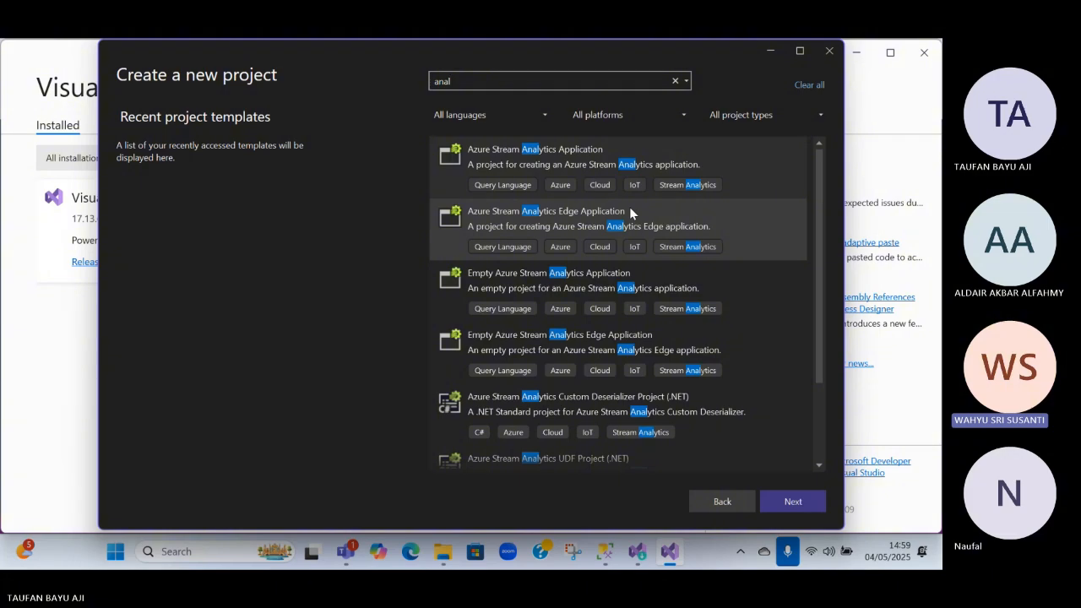
{"action": "type", "text": "y"}
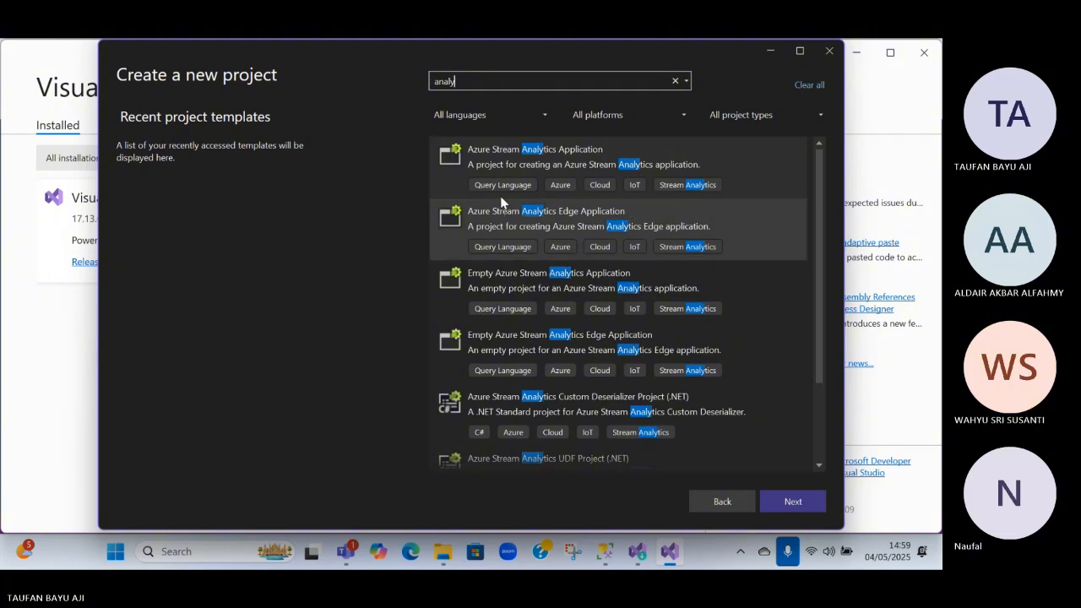
{"action": "scroll", "coordinate": [603, 319], "scroll_direction": "down", "scroll_amount": 3}
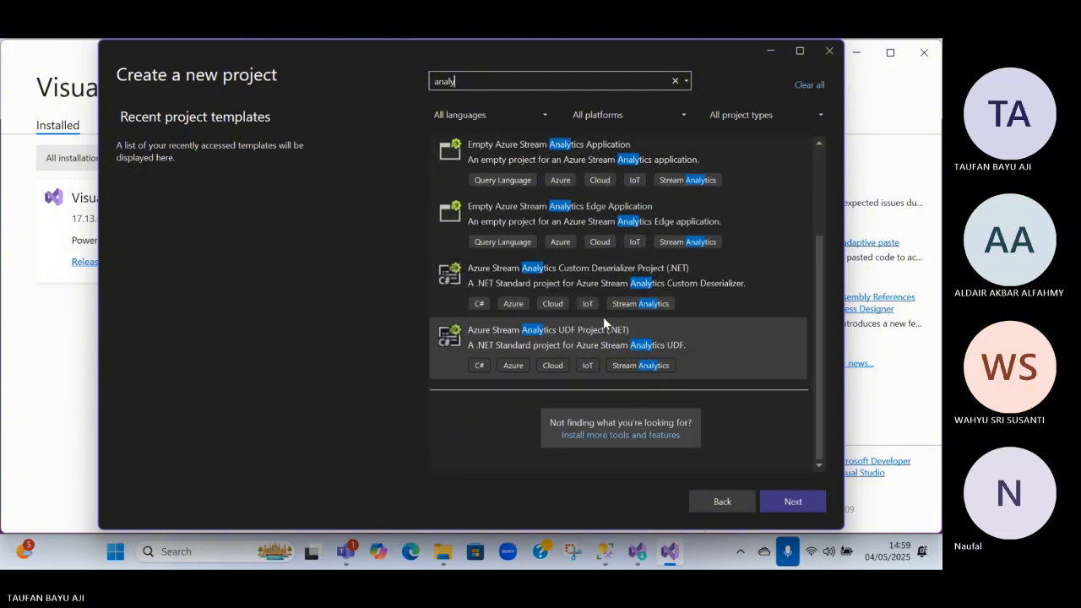
{"action": "scroll", "coordinate": [602, 316], "scroll_direction": "up", "scroll_amount": 3}
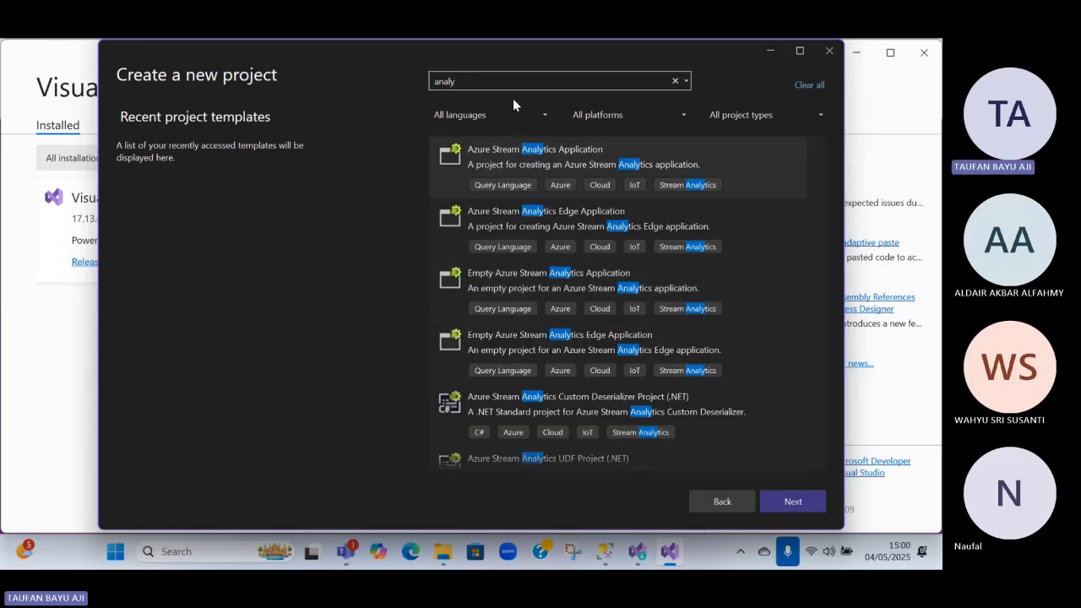
{"action": "type", "text": "ti"}
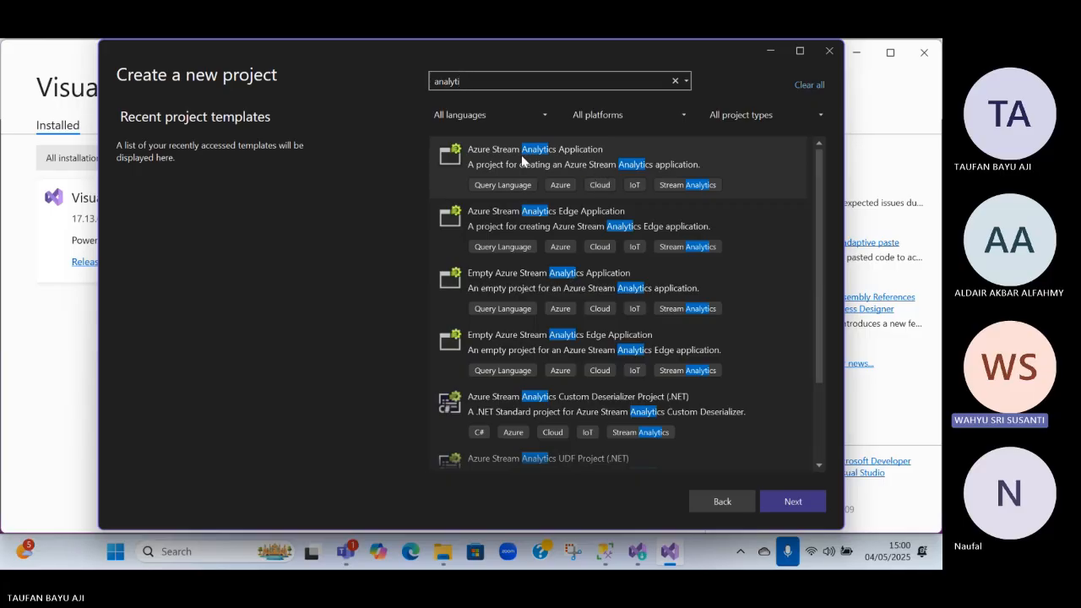
Search the project templates for "data maining" instead
{"action": "double_click", "coordinate": [495, 79]}
{"action": "type", "text": "data"}
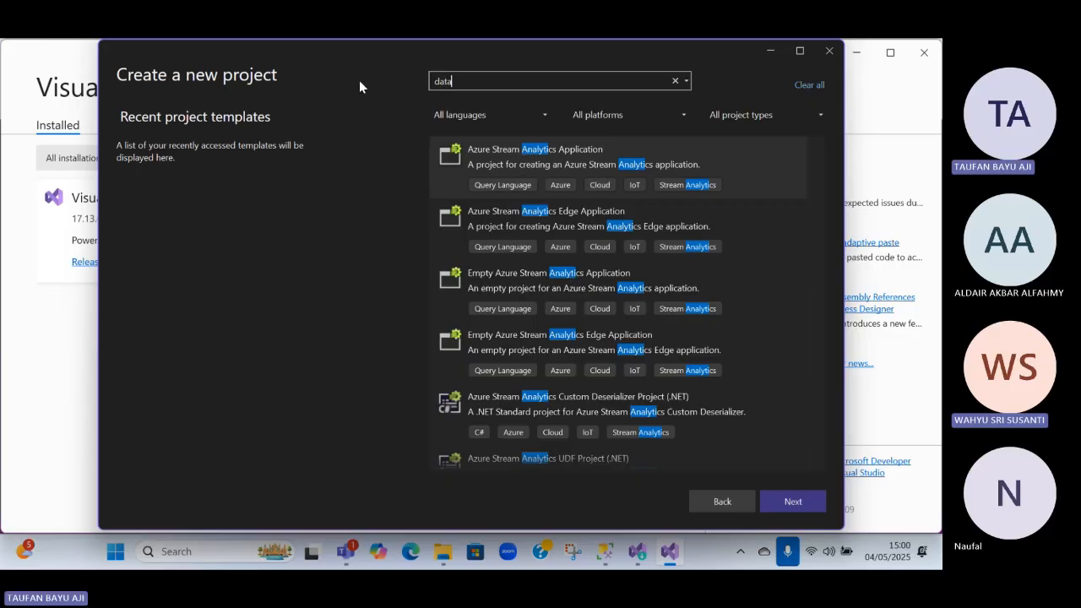
{"action": "type", "text": " mai"}
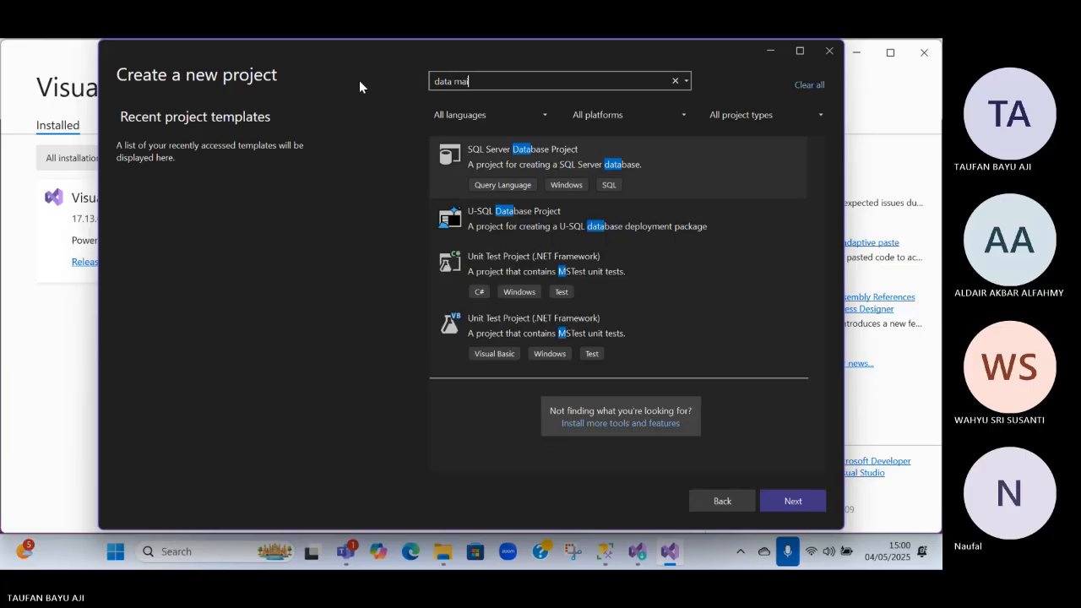
{"action": "type", "text": "n"}
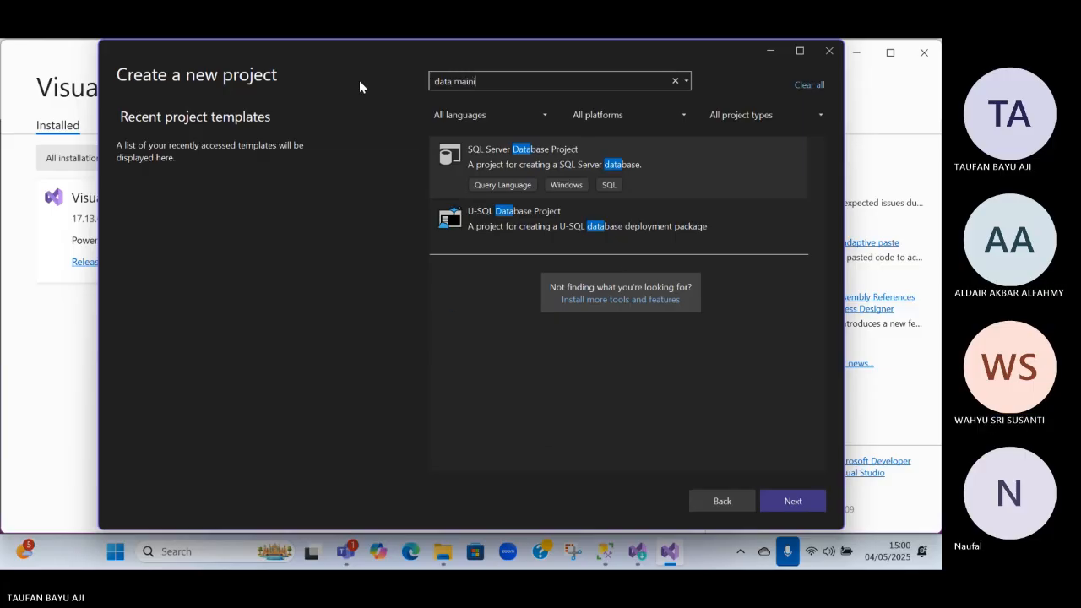
{"action": "type", "text": "ing"}
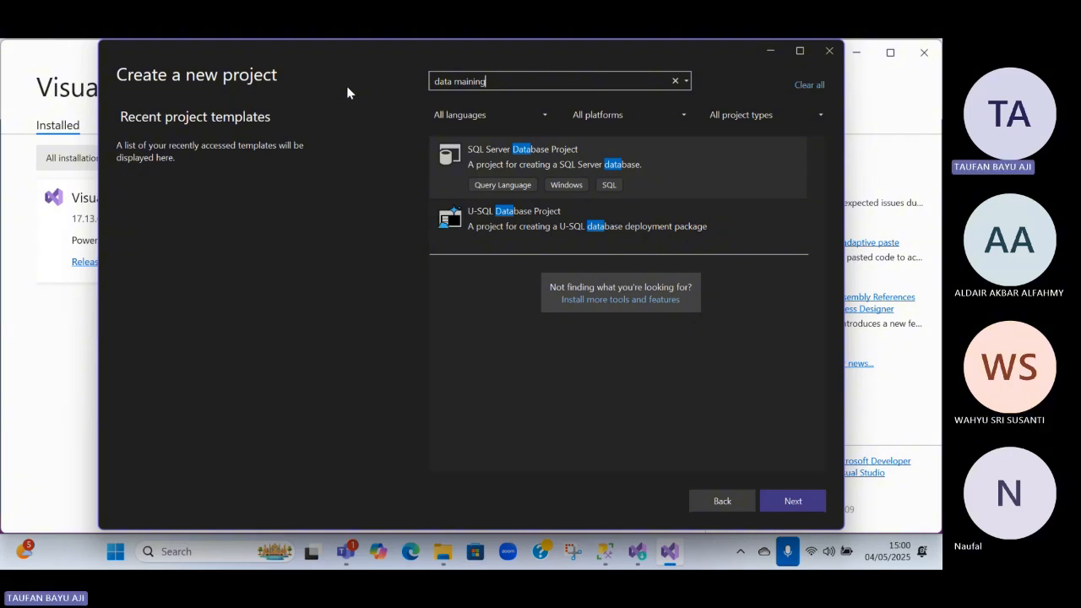
Try to install more tools and features from the new-project dialog, and dismiss the message in the Visual Studio Installer
{"action": "left_click", "coordinate": [649, 302]}
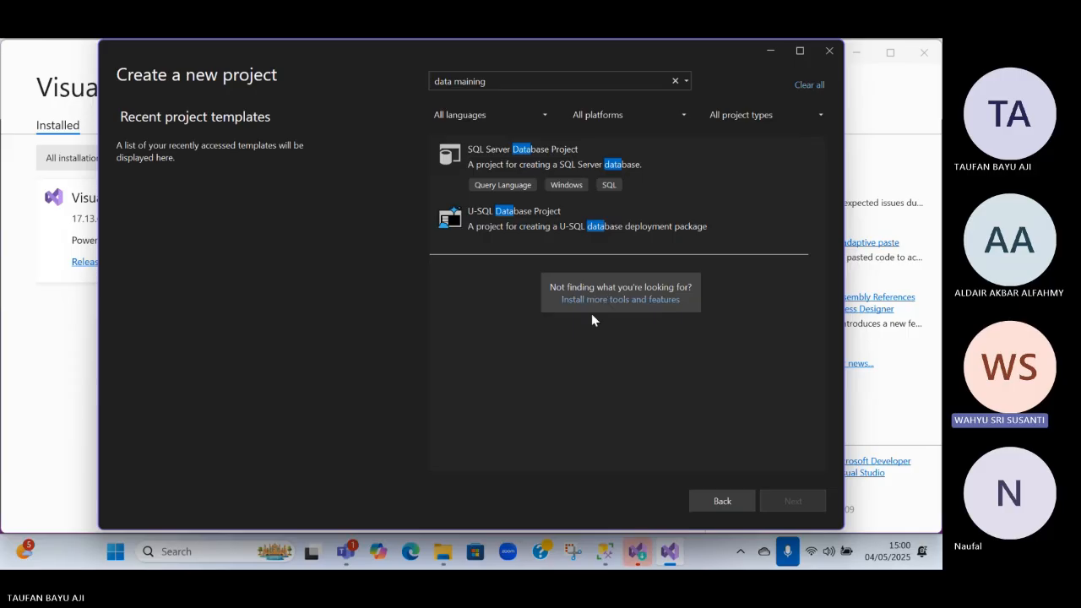
{"action": "left_click", "coordinate": [636, 552]}
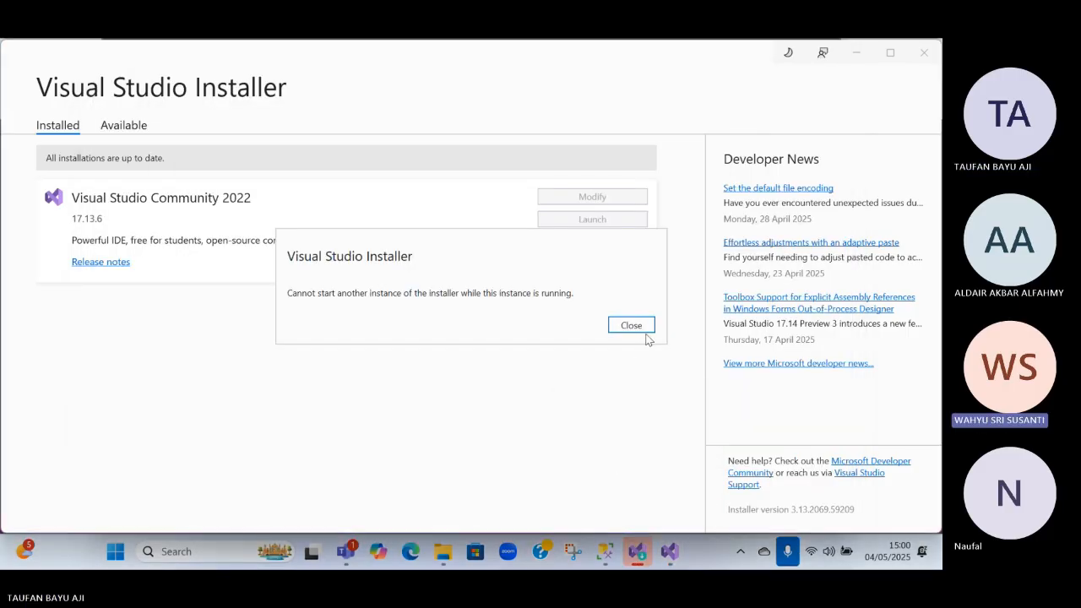
{"action": "left_click", "coordinate": [639, 328]}
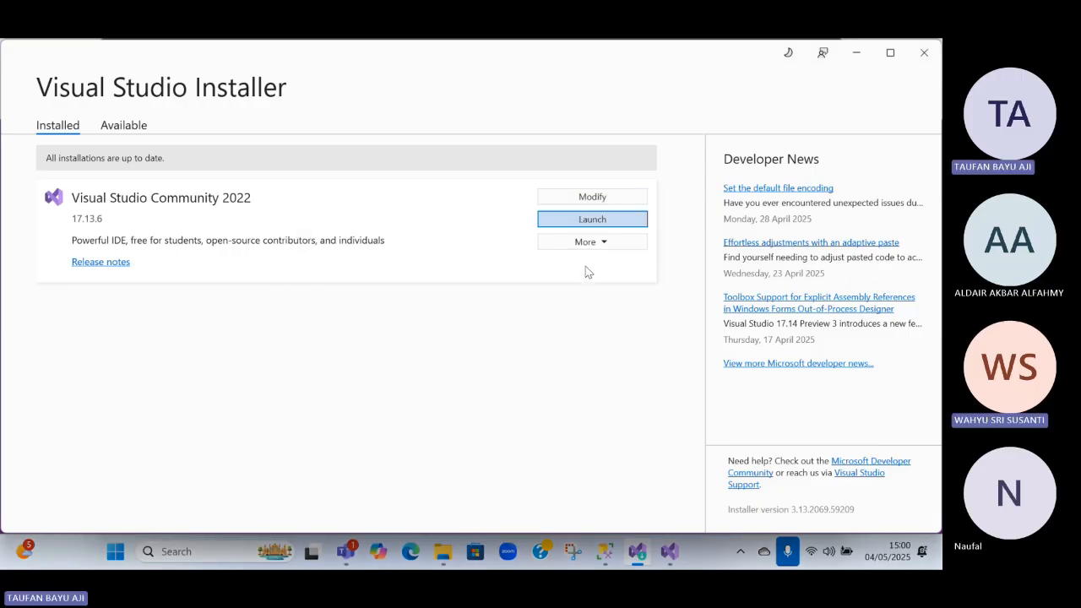
Clear the template search in the new-project dialog and look through the full list of project templates
{"action": "left_click", "coordinate": [579, 244]}
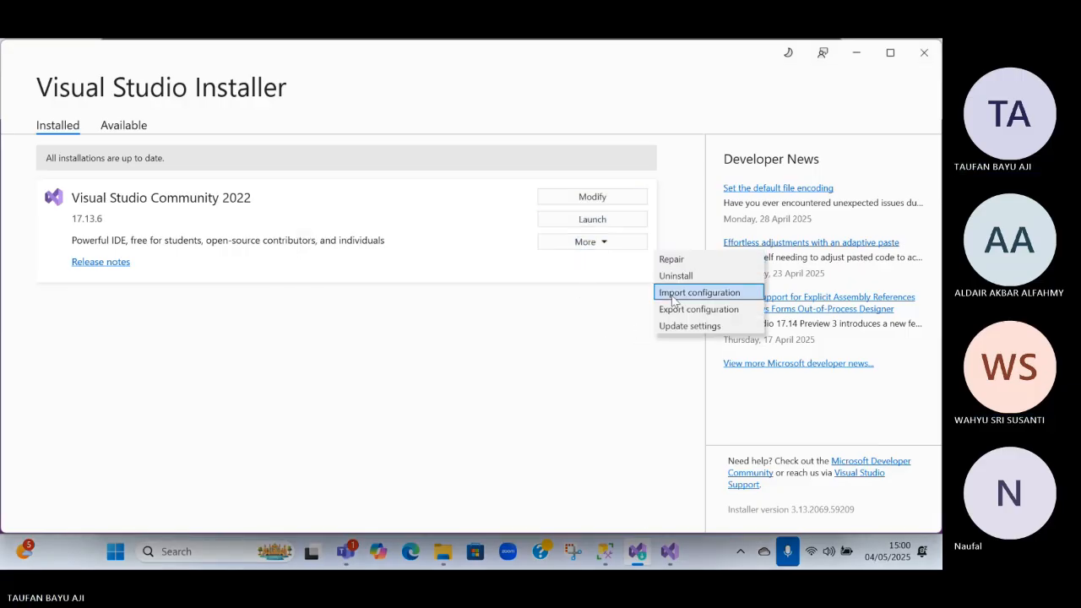
{"action": "left_click", "coordinate": [473, 340]}
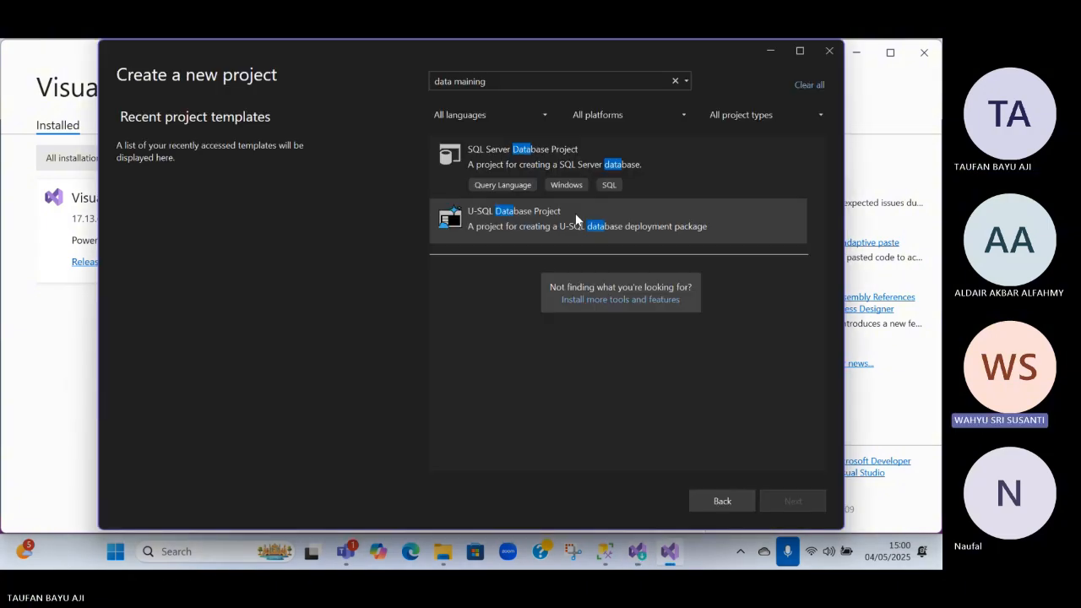
{"action": "left_click", "coordinate": [675, 82]}
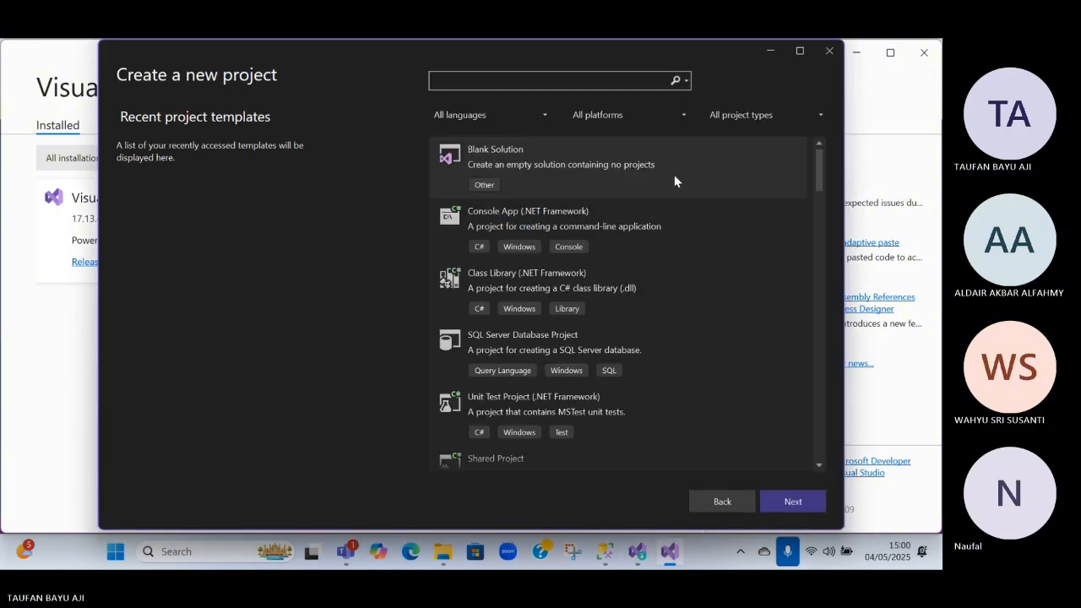
{"action": "scroll", "coordinate": [694, 195], "scroll_direction": "down", "scroll_amount": 10}
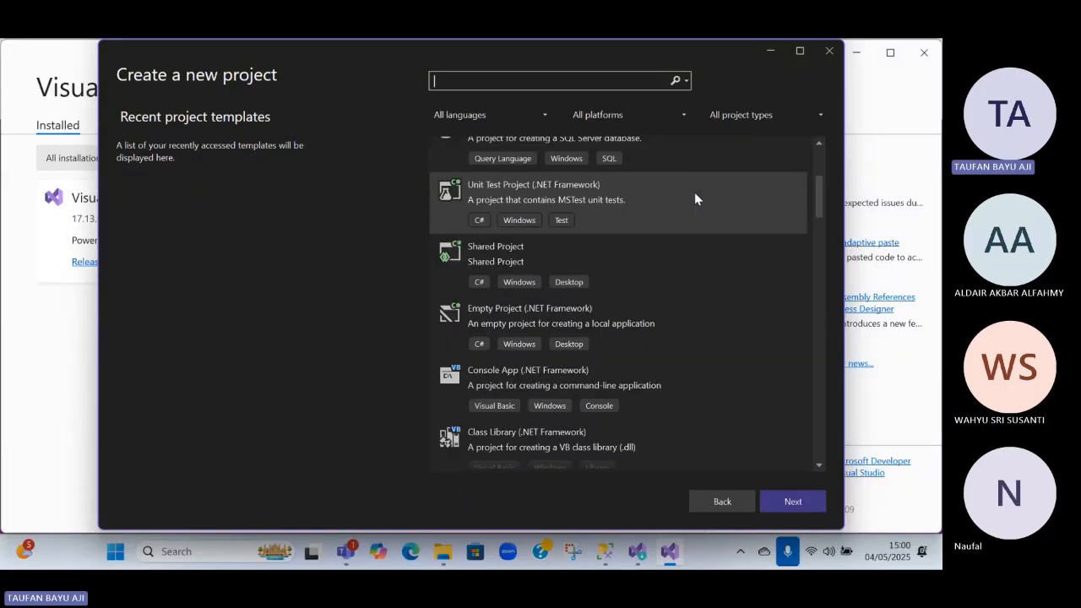
{"action": "scroll", "coordinate": [656, 202], "scroll_direction": "down", "scroll_amount": 8}
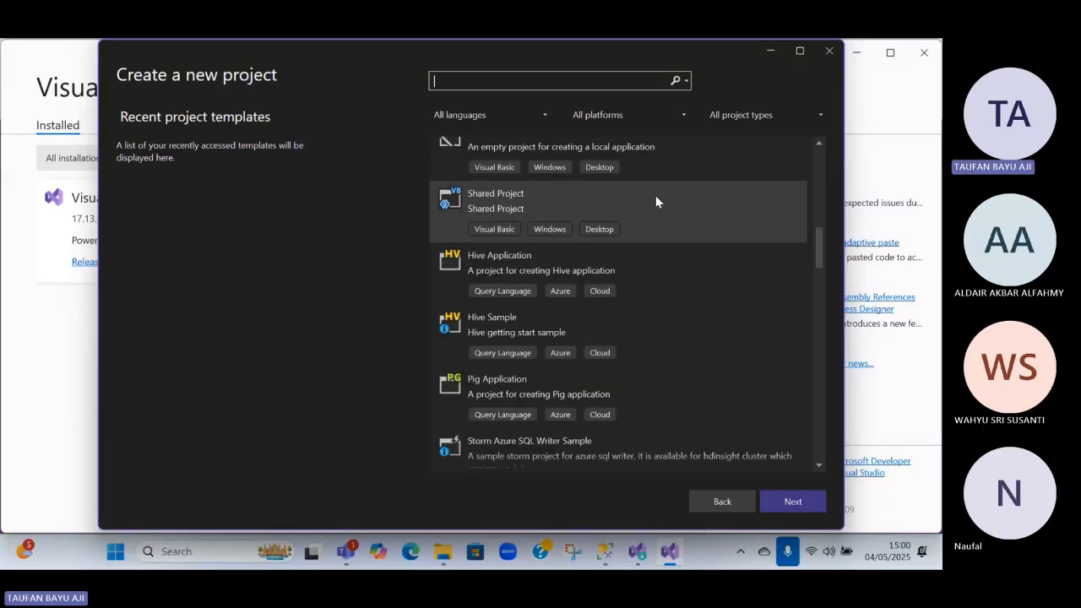
{"action": "scroll", "coordinate": [656, 202], "scroll_direction": "down", "scroll_amount": 5}
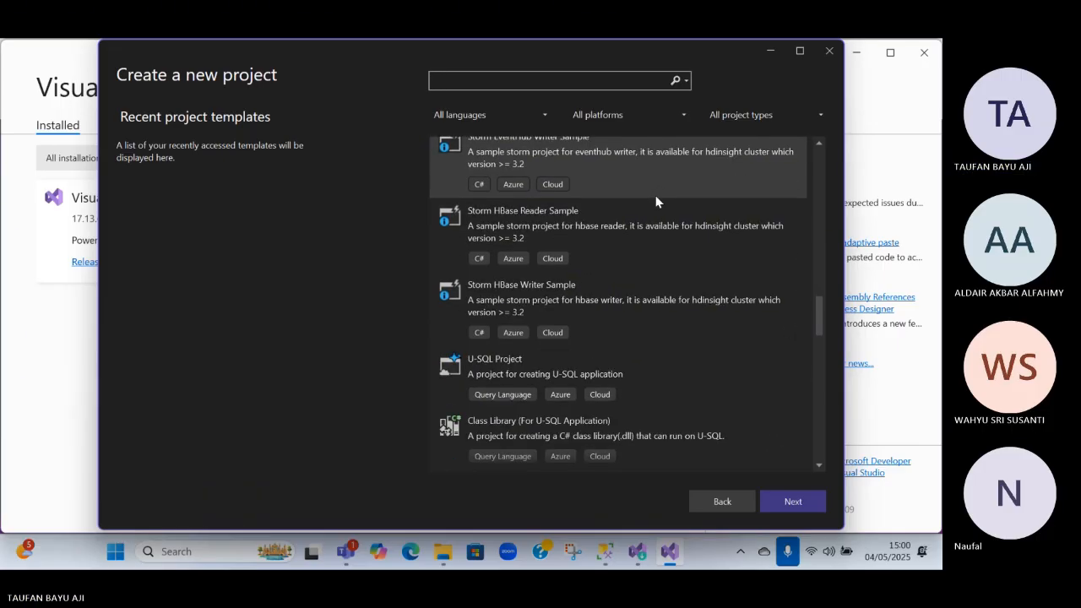
{"action": "scroll", "coordinate": [656, 196], "scroll_direction": "down", "scroll_amount": 4}
{"action": "scroll", "coordinate": [653, 202], "scroll_direction": "down", "scroll_amount": 5}
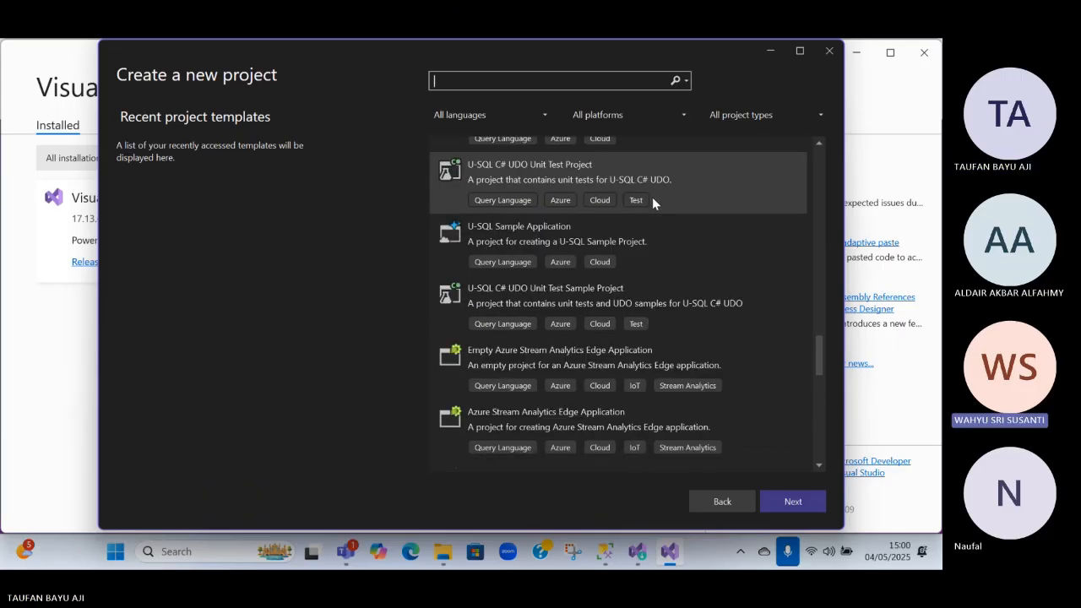
{"action": "scroll", "coordinate": [652, 199], "scroll_direction": "down", "scroll_amount": 4}
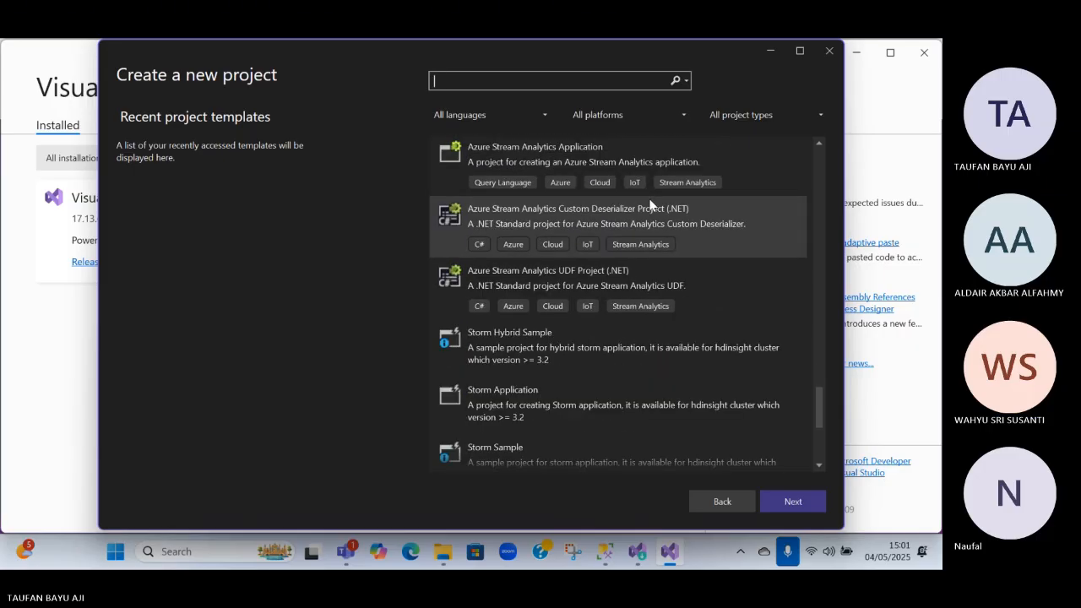
{"action": "scroll", "coordinate": [652, 205], "scroll_direction": "down", "scroll_amount": 3}
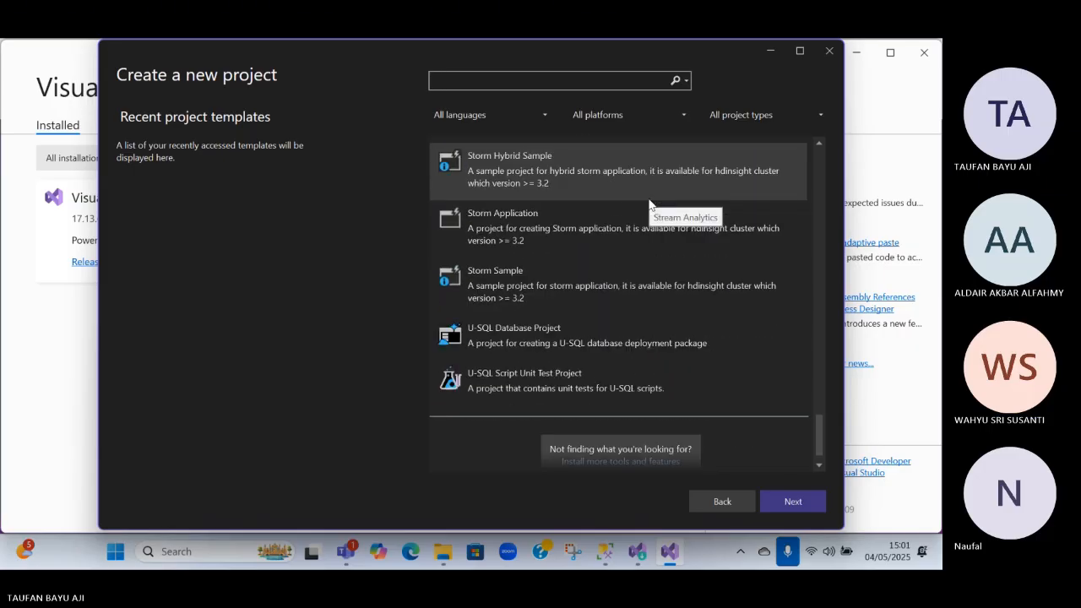
Try again to install more tools and features from the end of the template list, and dismiss the installer's message
{"action": "left_click", "coordinate": [651, 438]}
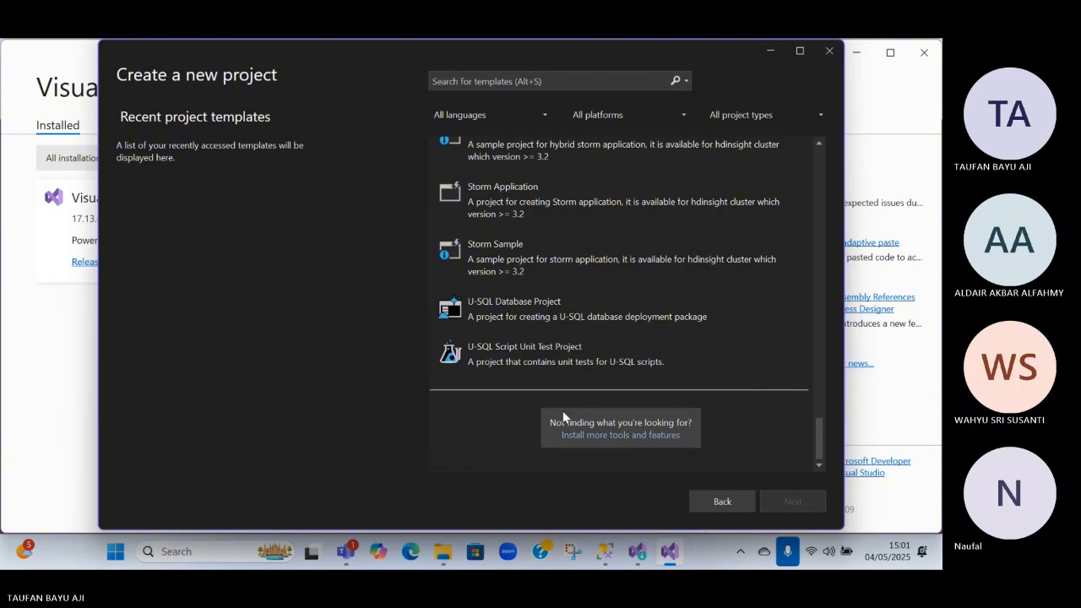
{"action": "left_click", "coordinate": [640, 552]}
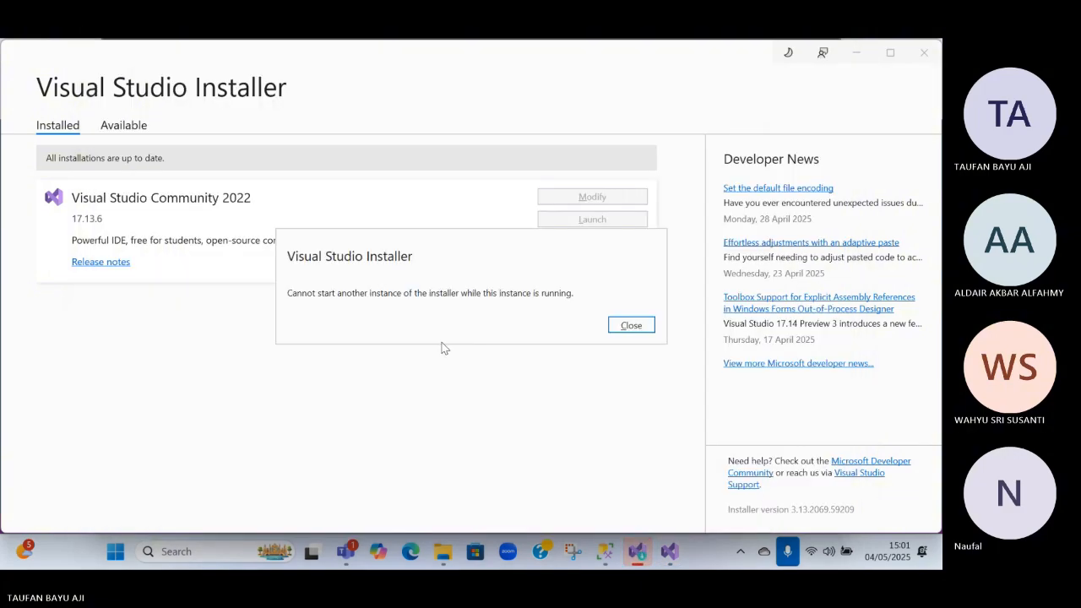
{"action": "left_click", "coordinate": [632, 326]}
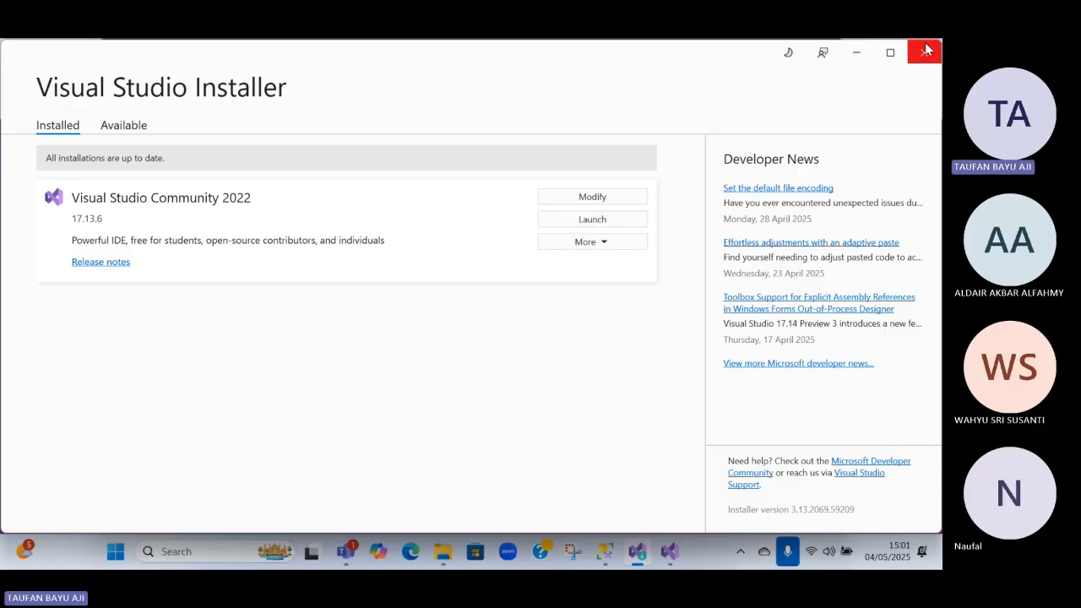
Close the running Visual Studio Installer and start installing more tools and features from the new-project dialog
{"action": "left_click", "coordinate": [618, 246]}
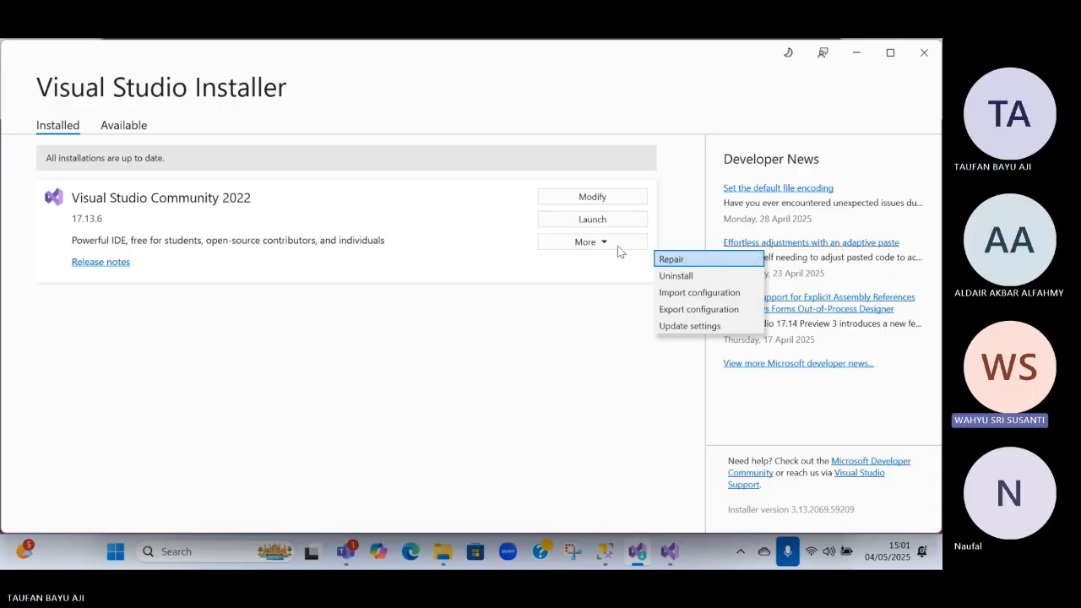
{"action": "left_click", "coordinate": [928, 55]}
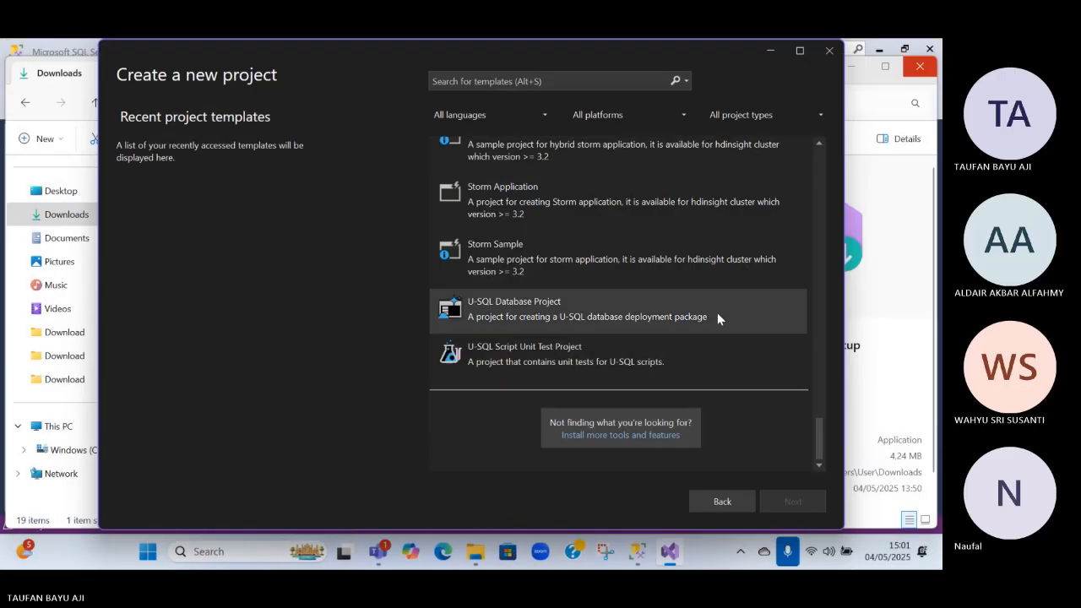
{"action": "left_click", "coordinate": [621, 436]}
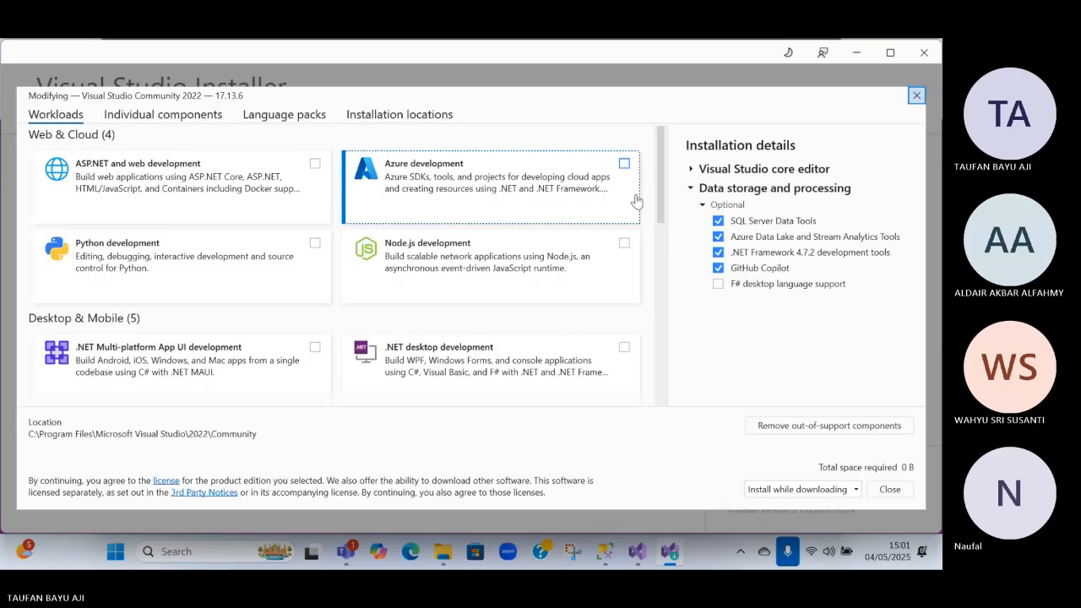
Look through the available workloads, individual components, language packs and installation locations for Visual Studio Community 2022
{"action": "scroll", "coordinate": [549, 246], "scroll_direction": "down", "scroll_amount": 2}
{"action": "scroll", "coordinate": [544, 244], "scroll_direction": "down", "scroll_amount": 1}
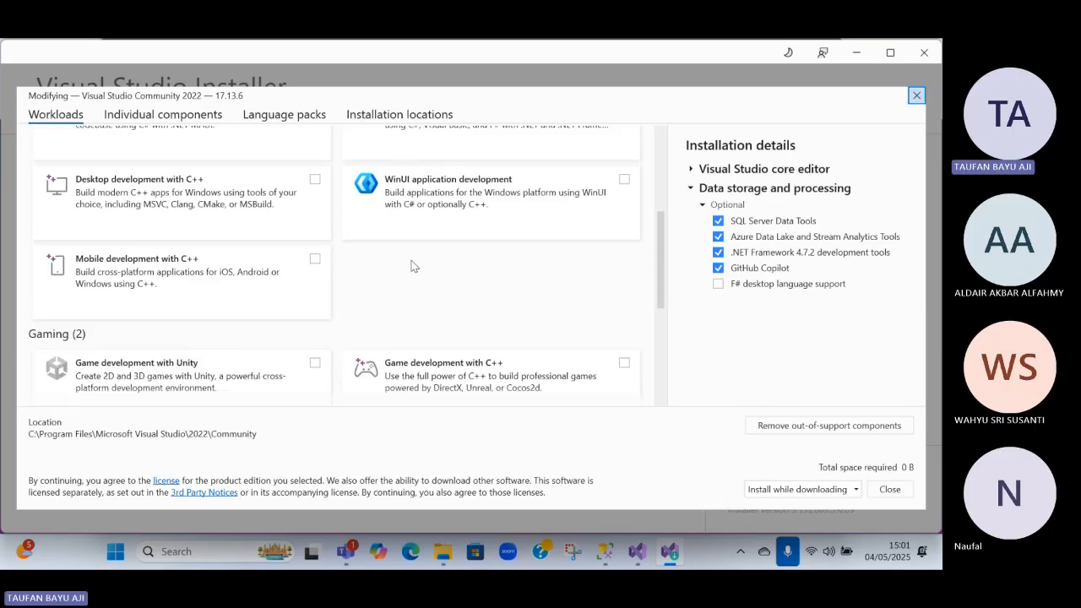
{"action": "scroll", "coordinate": [358, 284], "scroll_direction": "down", "scroll_amount": 1}
{"action": "scroll", "coordinate": [358, 286], "scroll_direction": "down", "scroll_amount": 2}
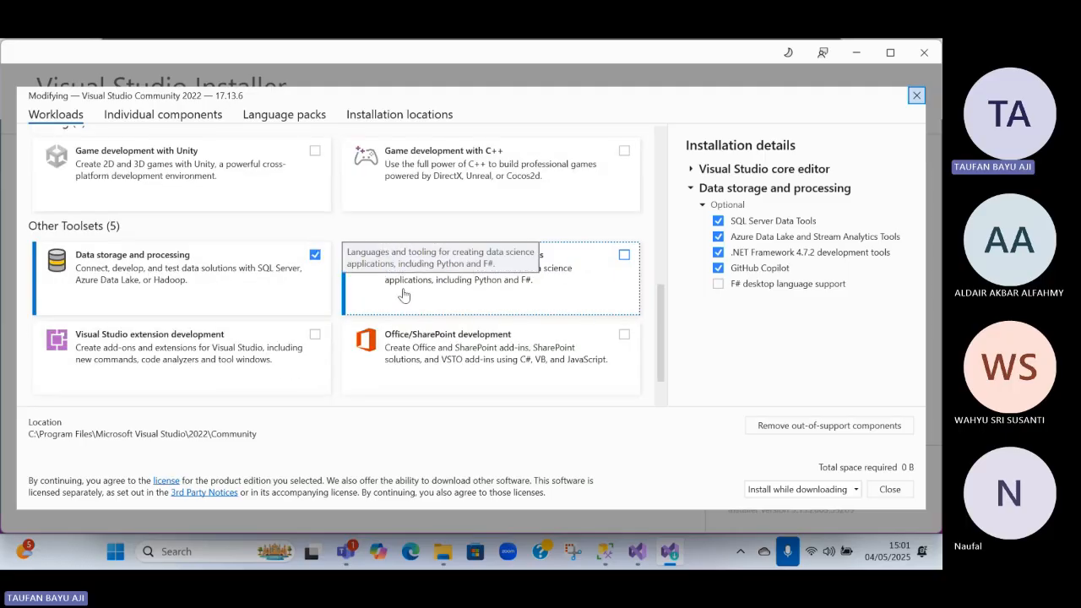
{"action": "scroll", "coordinate": [398, 378], "scroll_direction": "down", "scroll_amount": 1}
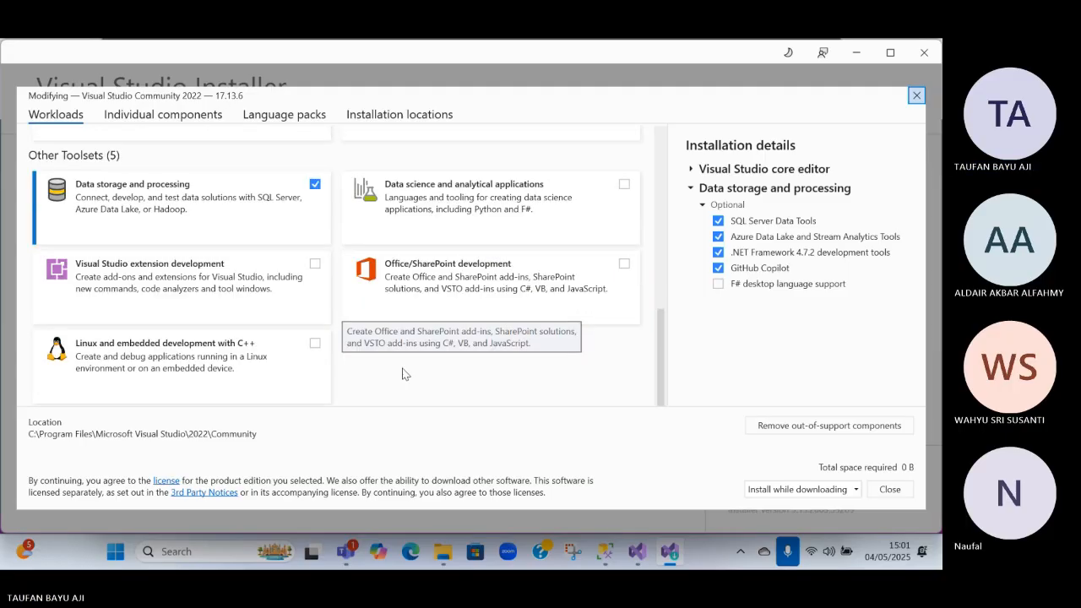
{"action": "scroll", "coordinate": [401, 374], "scroll_direction": "up", "scroll_amount": 10}
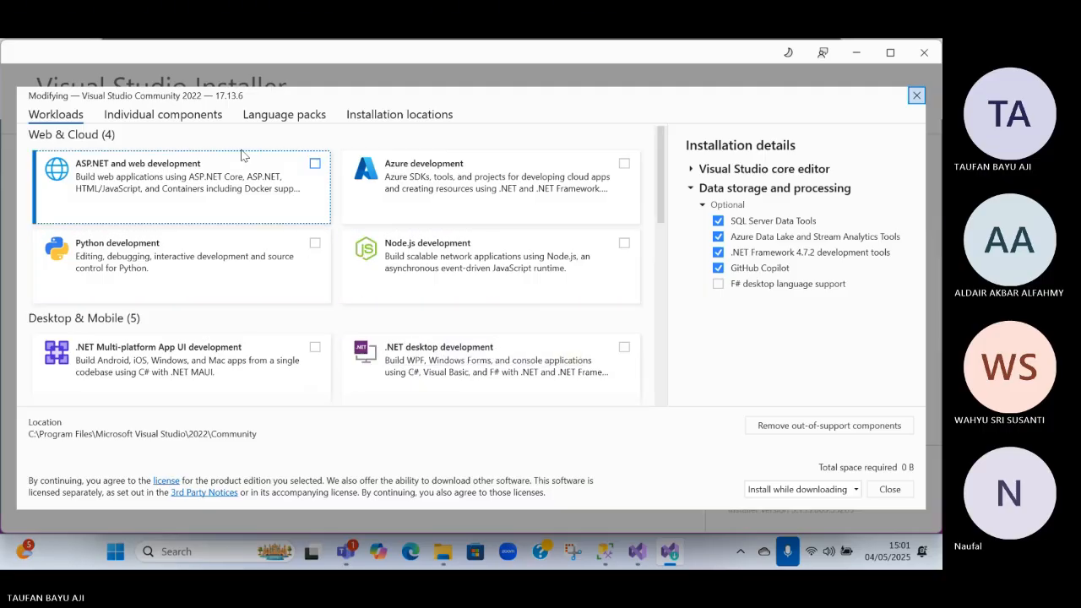
{"action": "left_click", "coordinate": [168, 116]}
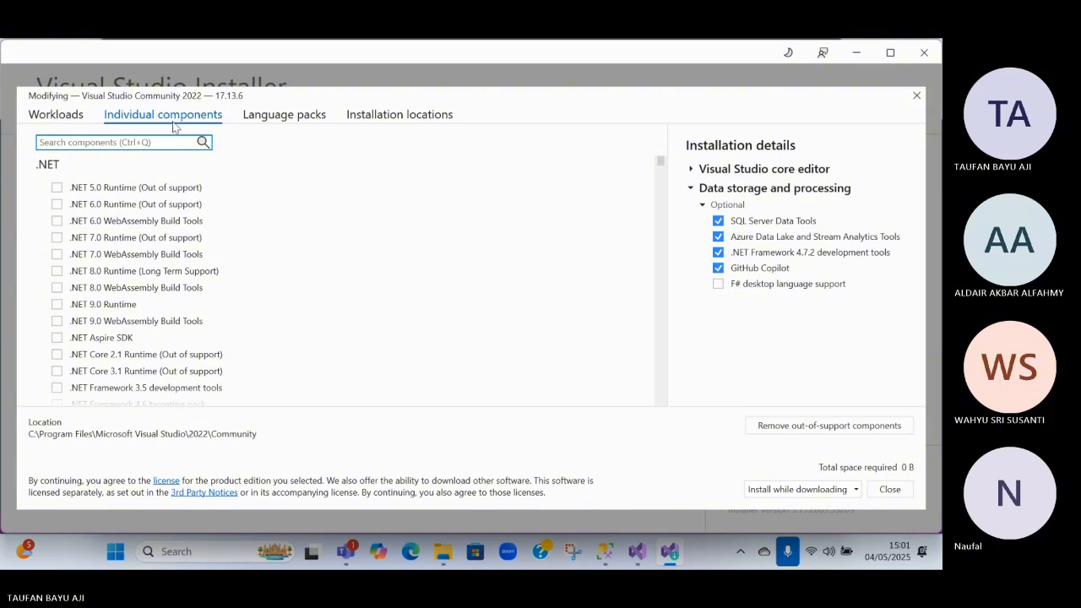
{"action": "scroll", "coordinate": [244, 321], "scroll_direction": "down", "scroll_amount": 3}
{"action": "left_click", "coordinate": [283, 118]}
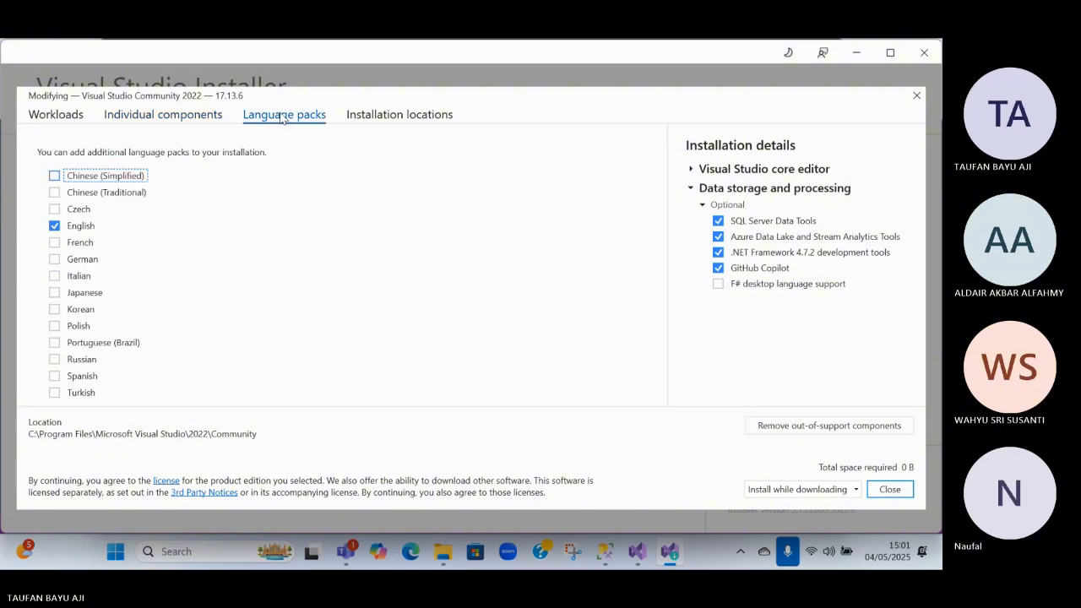
{"action": "left_click", "coordinate": [372, 118]}
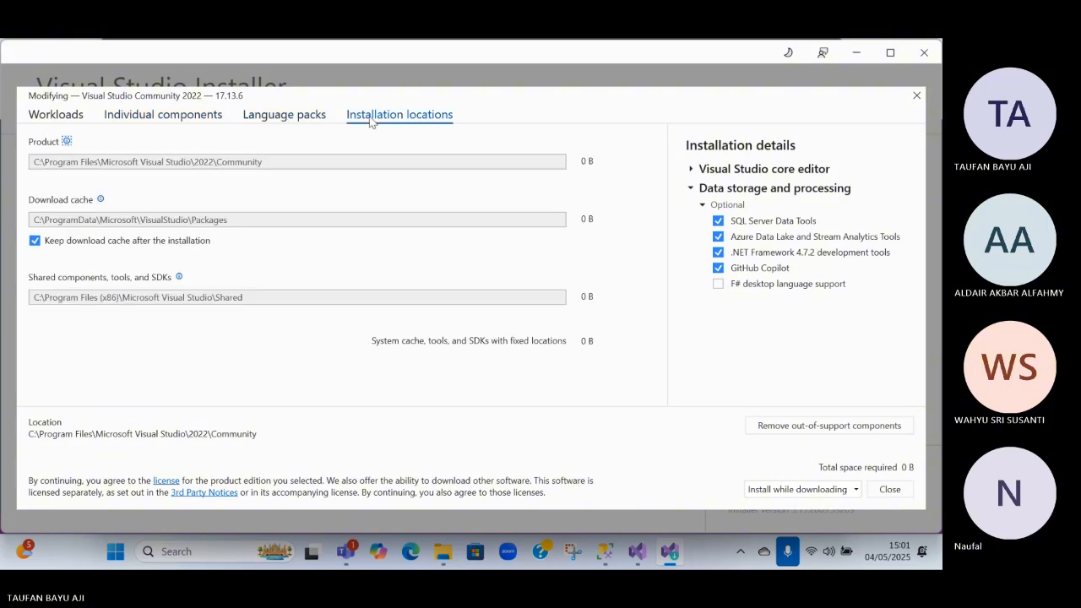
{"action": "left_click", "coordinate": [116, 118]}
{"action": "left_click", "coordinate": [63, 117]}
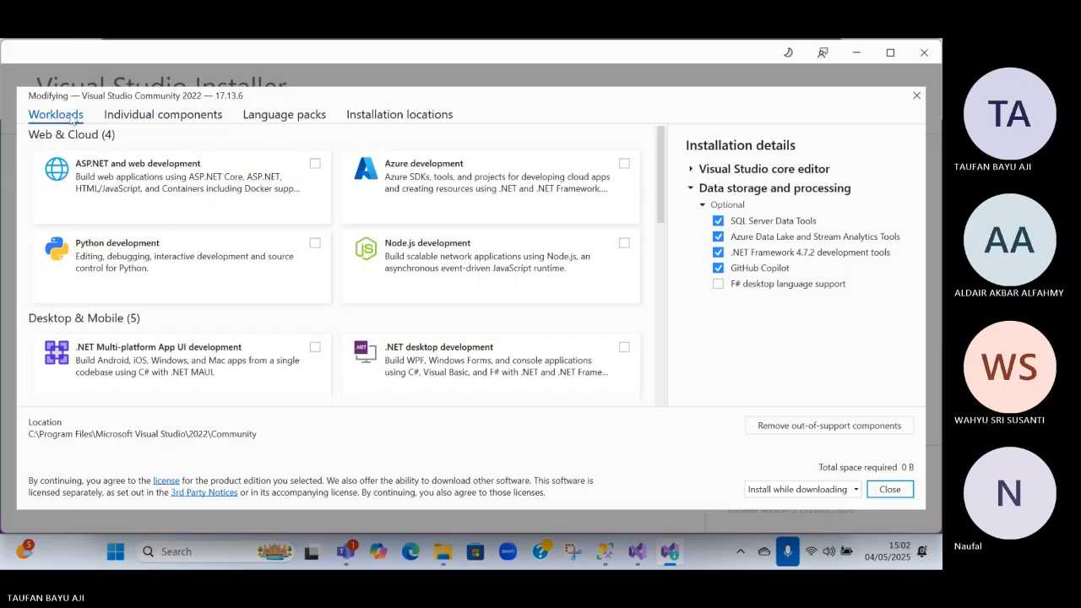
Select the Visual Studio extension development workload under Other Toolsets
{"action": "scroll", "coordinate": [304, 224], "scroll_direction": "down", "scroll_amount": 1}
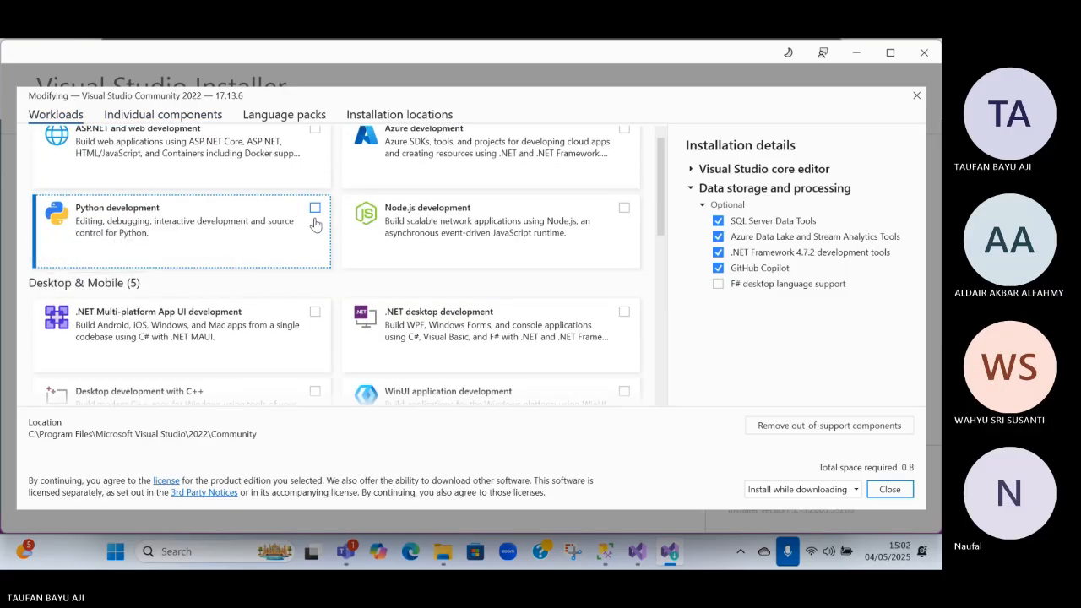
{"action": "scroll", "coordinate": [314, 225], "scroll_direction": "down", "scroll_amount": 3}
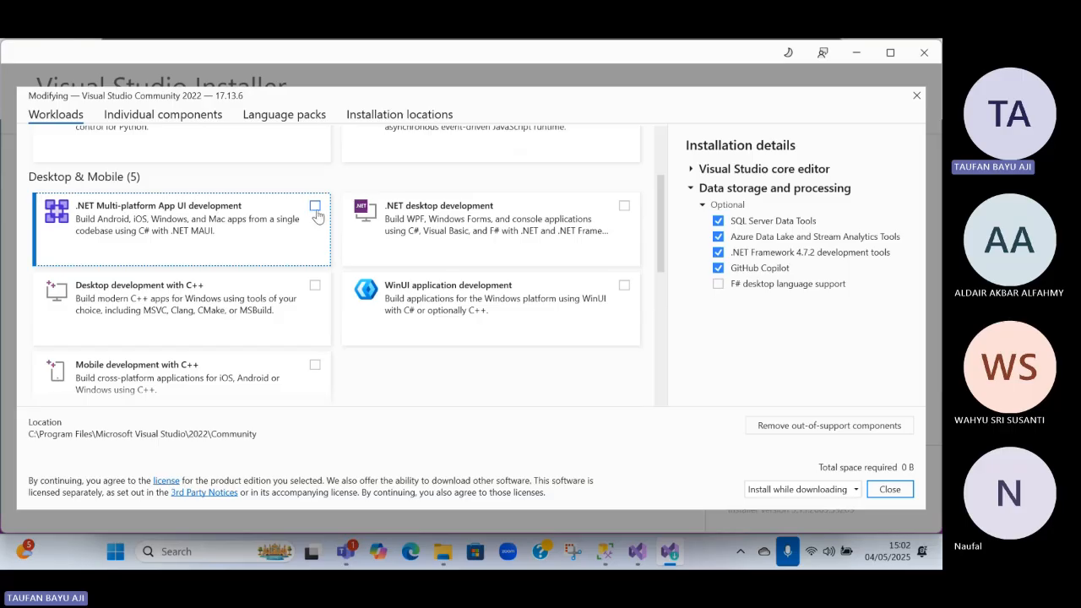
{"action": "scroll", "coordinate": [314, 218], "scroll_direction": "down", "scroll_amount": 3}
{"action": "scroll", "coordinate": [316, 219], "scroll_direction": "down", "scroll_amount": 4}
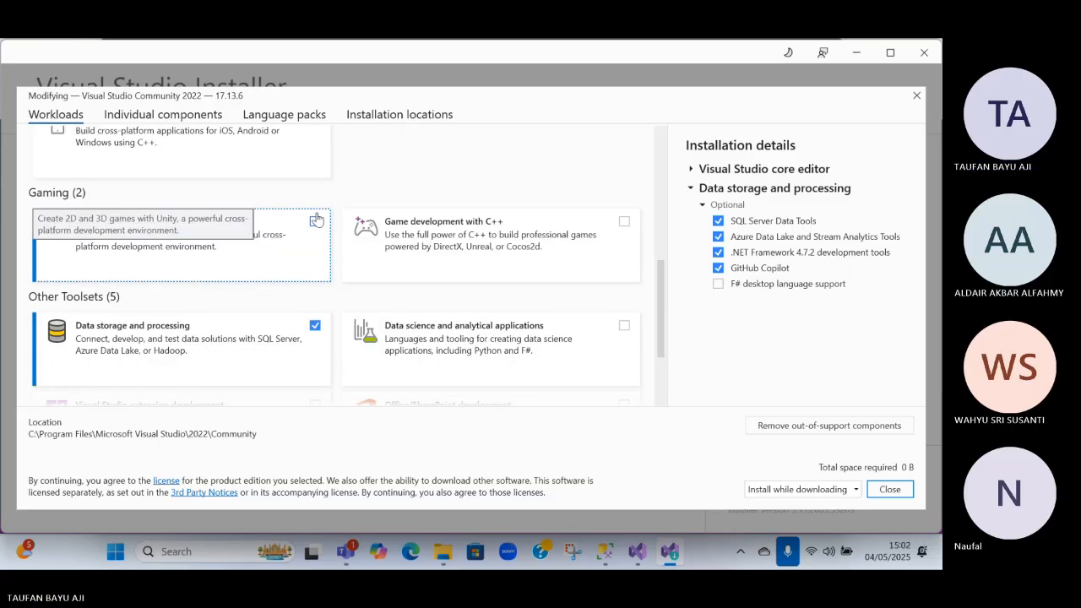
{"action": "scroll", "coordinate": [317, 220], "scroll_direction": "down", "scroll_amount": 2}
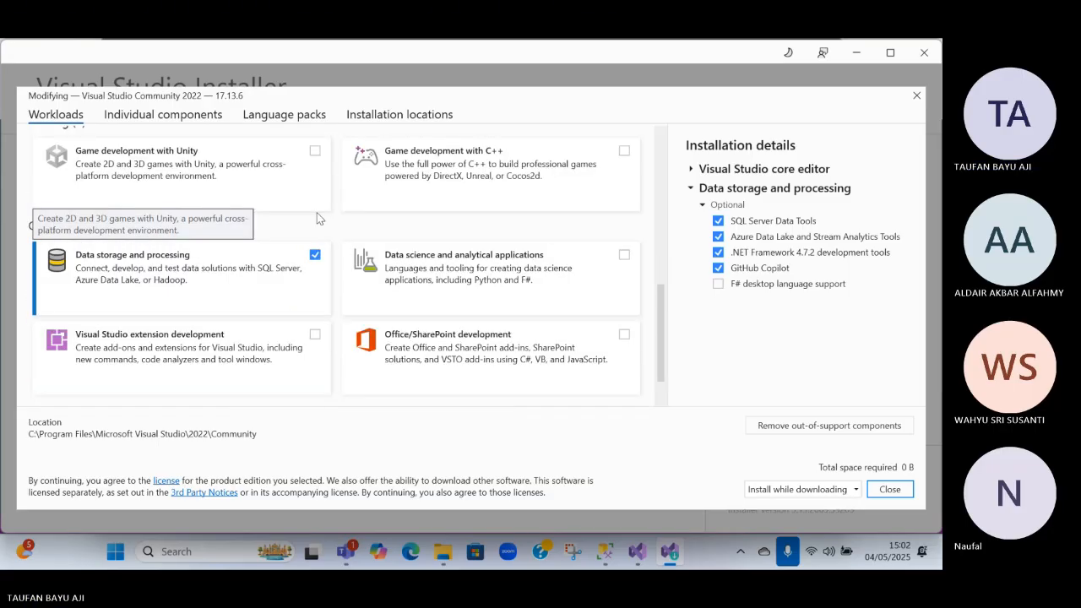
{"action": "scroll", "coordinate": [317, 219], "scroll_direction": "down", "scroll_amount": 2}
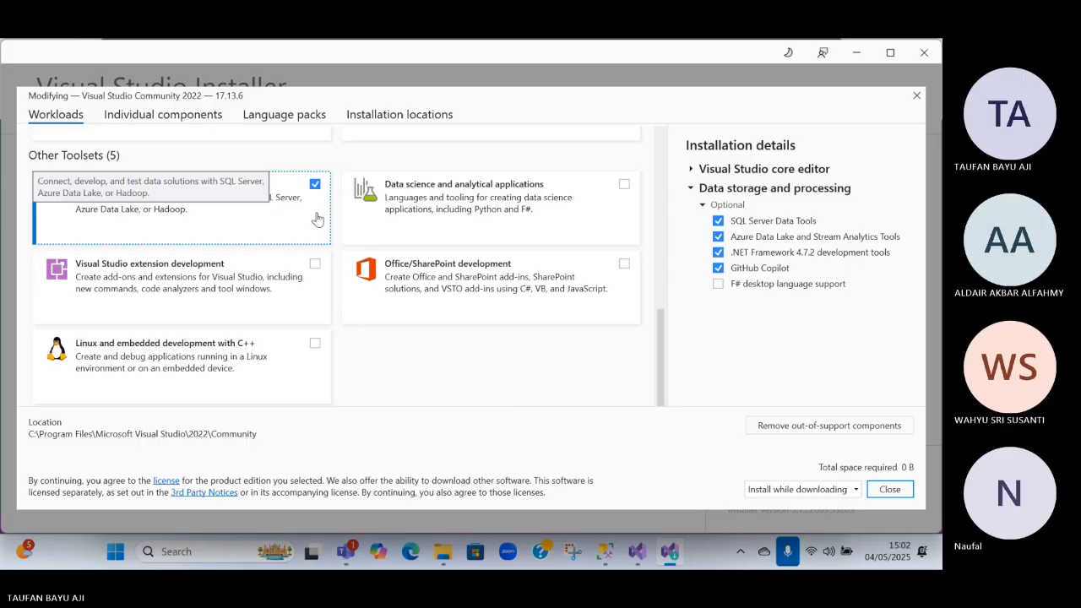
{"action": "left_click", "coordinate": [315, 265]}
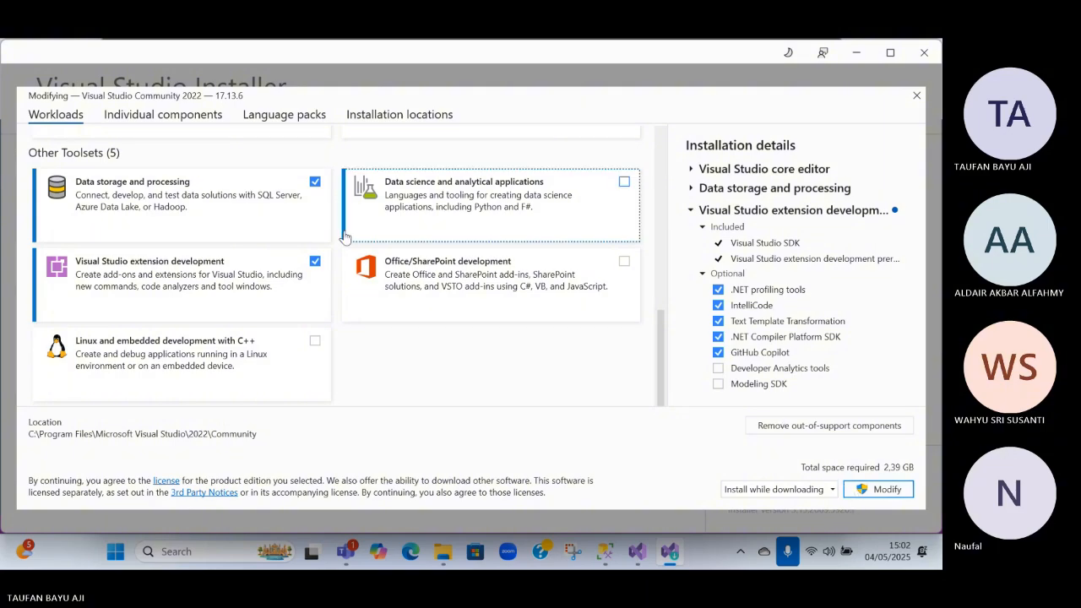
Close the workload selection without applying the modification and return to the new-project dialog
{"action": "scroll", "coordinate": [376, 211], "scroll_direction": "up", "scroll_amount": 3}
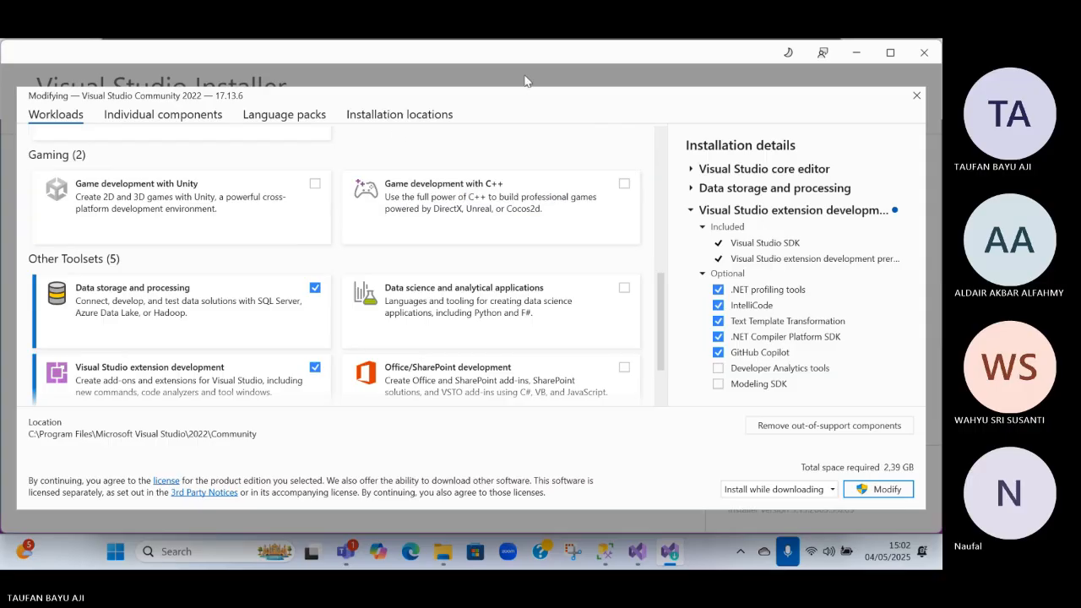
{"action": "left_click", "coordinate": [916, 96]}
{"action": "left_click", "coordinate": [637, 556]}
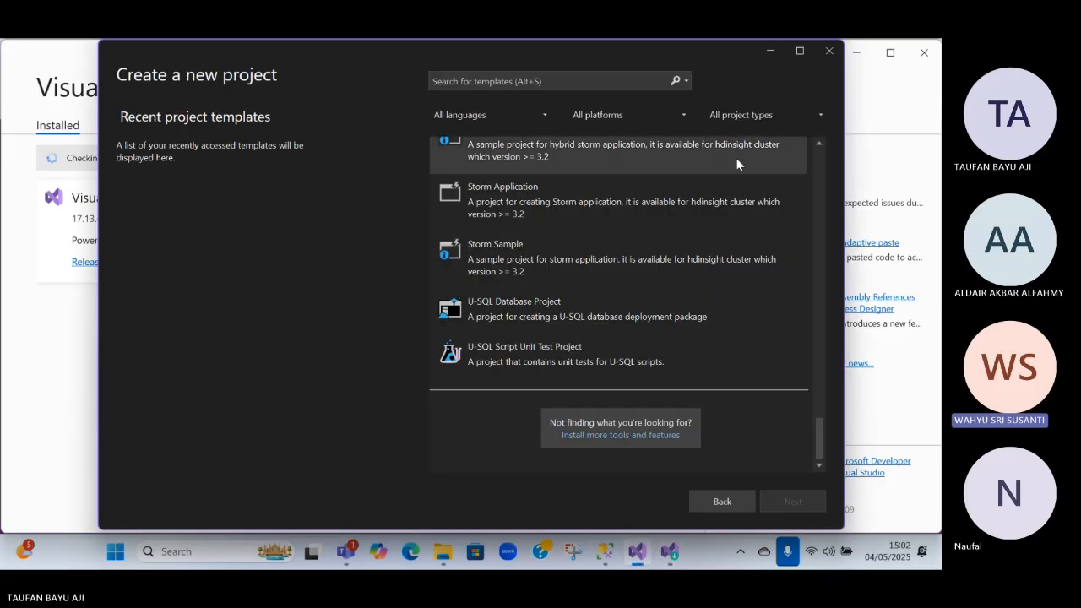
Keep the platform filter at All platforms and search the project templates for "analytics service"
{"action": "left_click", "coordinate": [602, 112]}
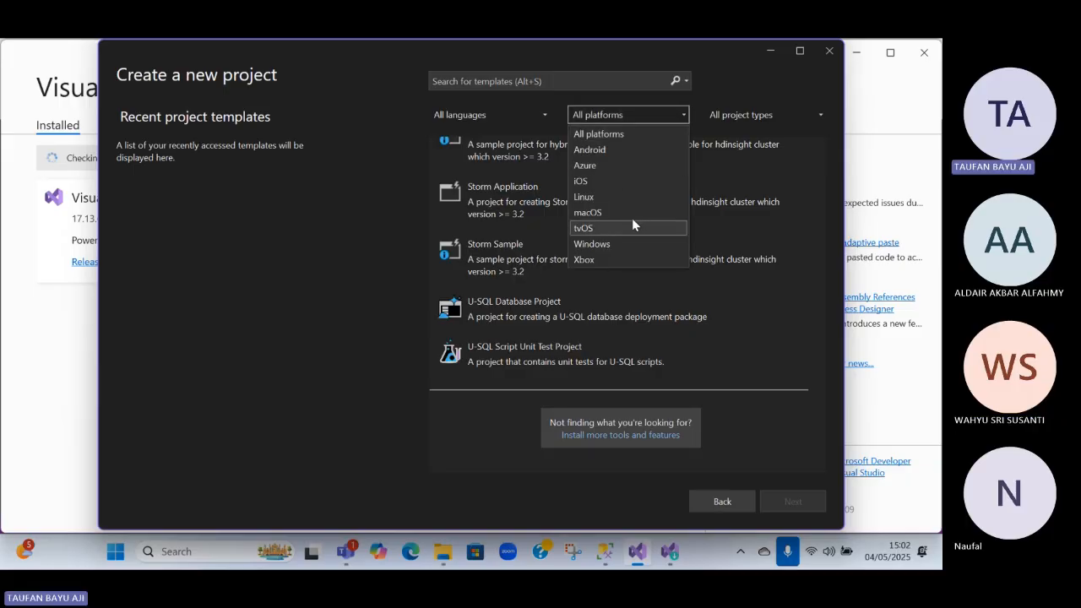
{"action": "left_click", "coordinate": [599, 133]}
{"action": "left_click", "coordinate": [559, 81]}
{"action": "type", "text": "analyti"}
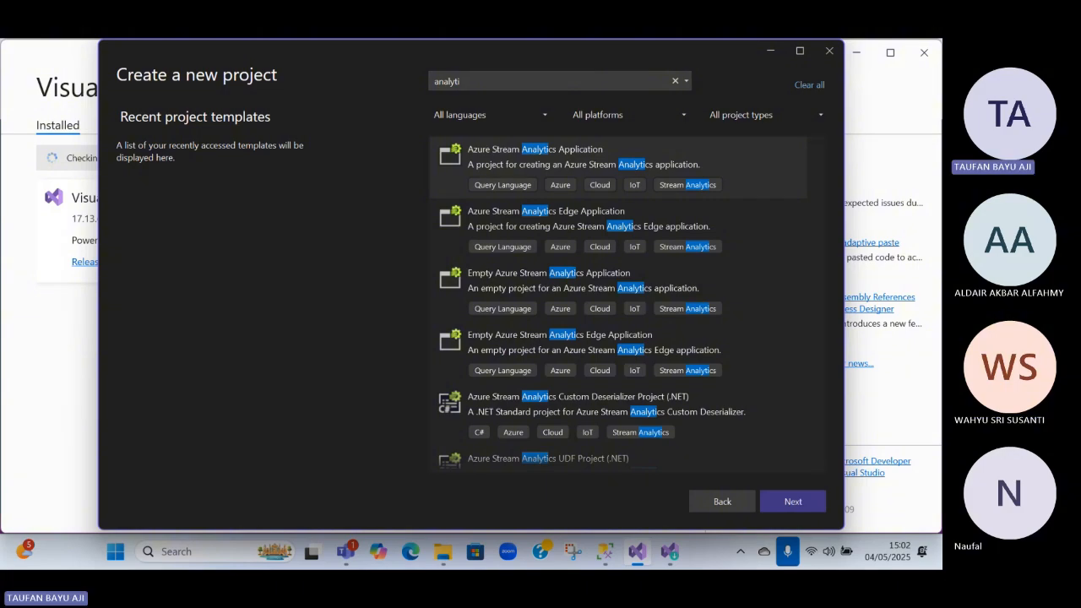
{"action": "type", "text": "cs"}
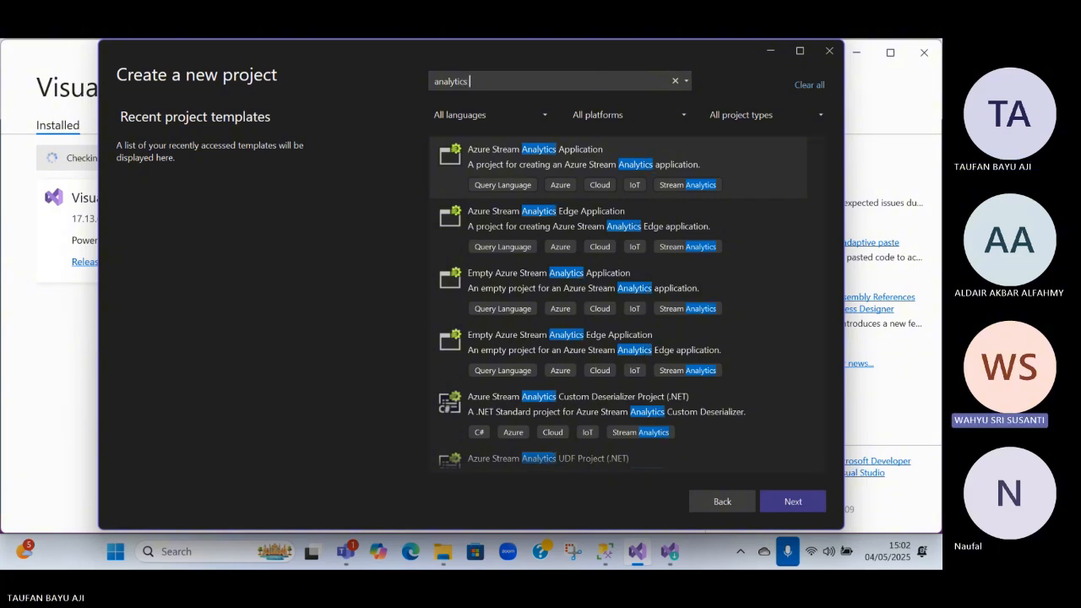
{"action": "type", "text": " service"}
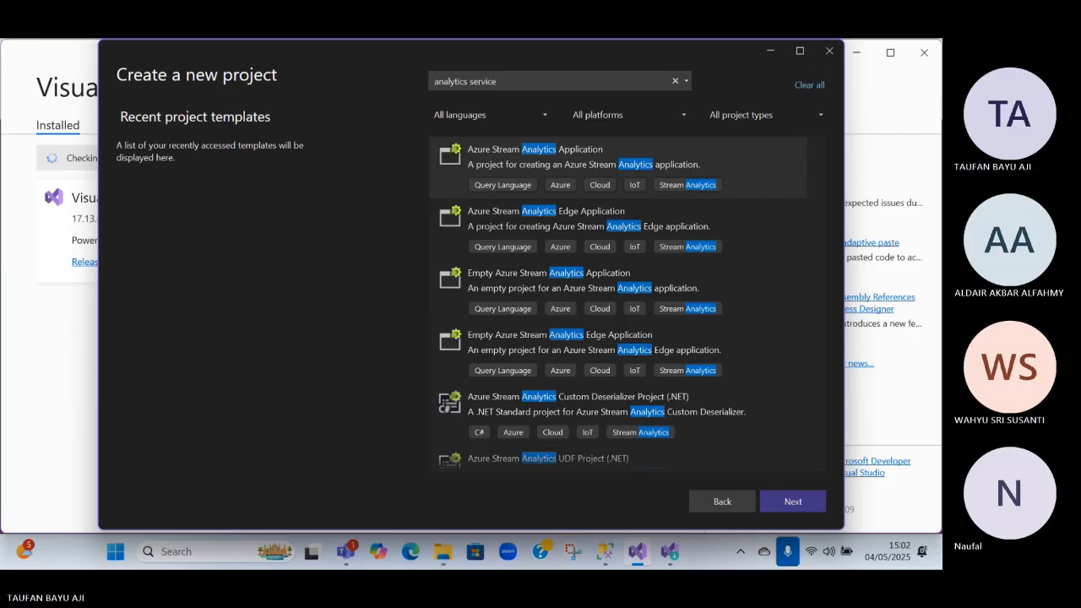
{"action": "type", "text": "s"}
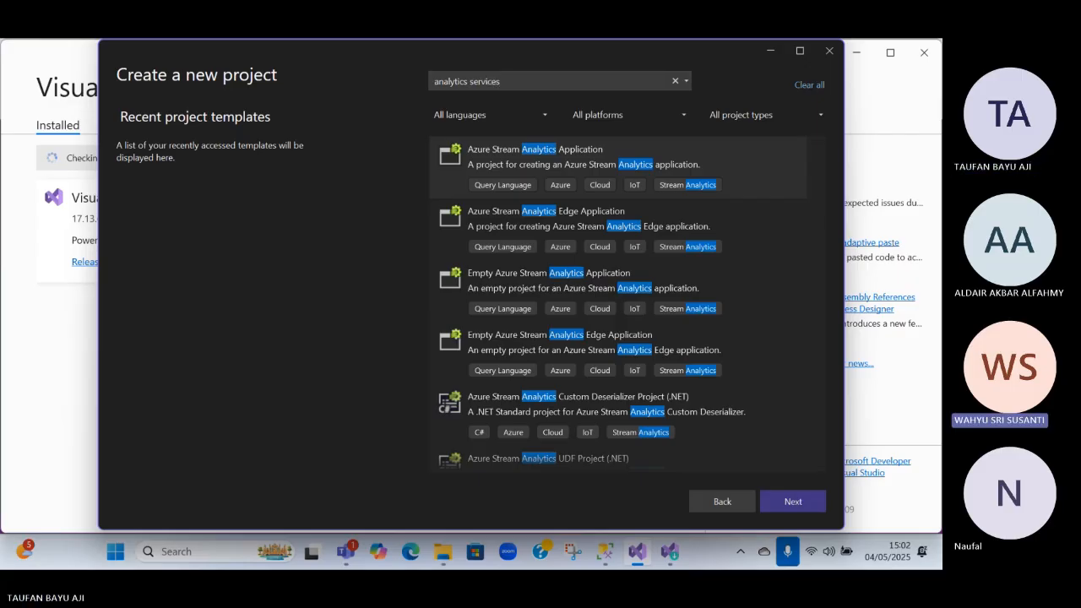
{"action": "type", "text": " cs"}
{"action": "type", "text": " d"}
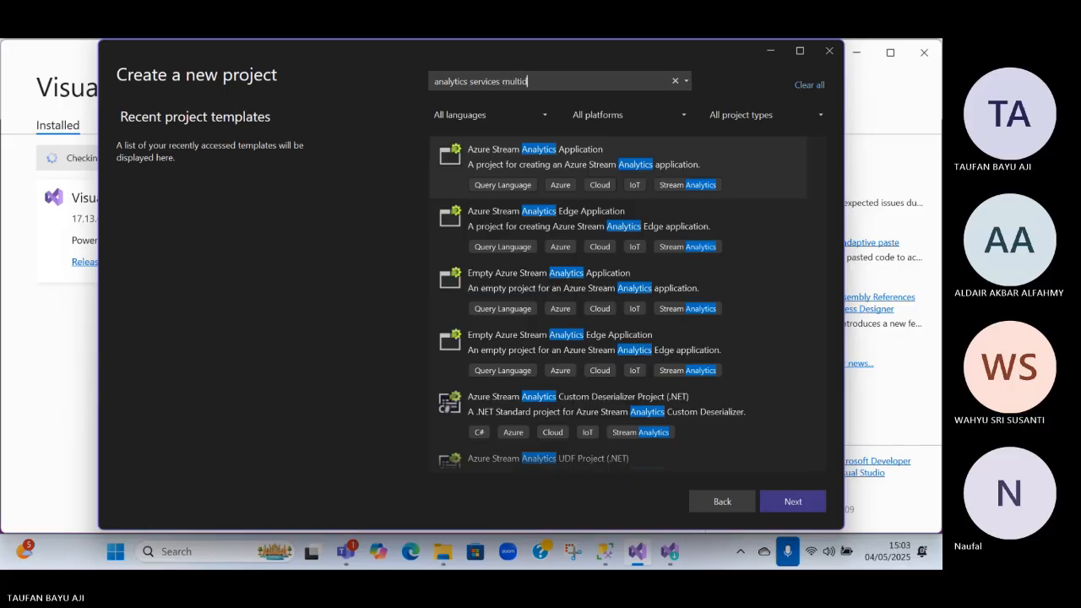
{"action": "type", "text": "imetional"}
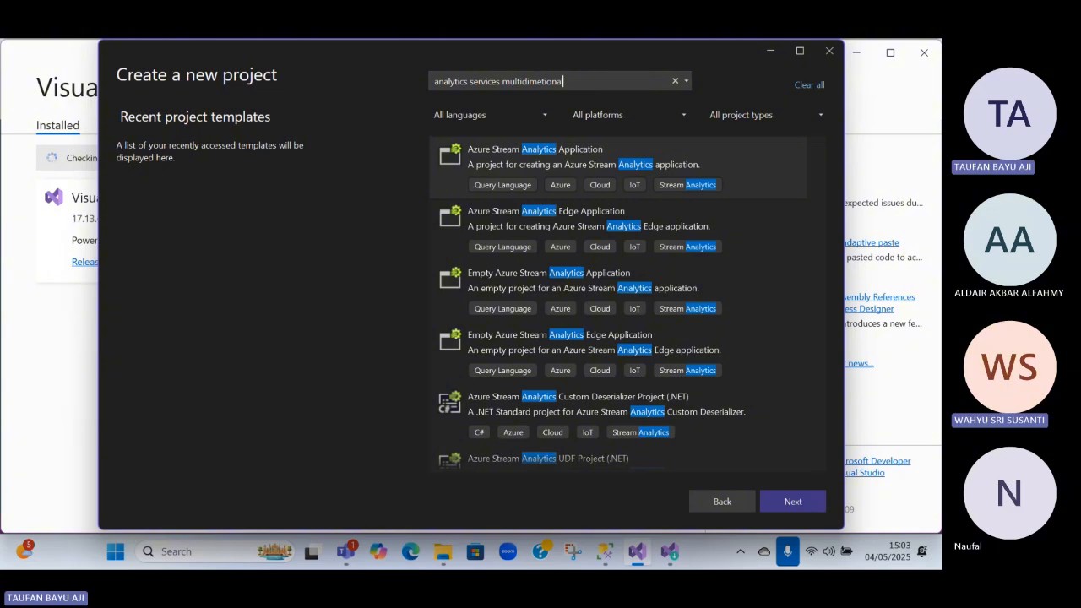
Extend the project template search to "analytics services multidimetional" and check the matching templates
{"action": "scroll", "coordinate": [603, 214], "scroll_direction": "down", "scroll_amount": 2}
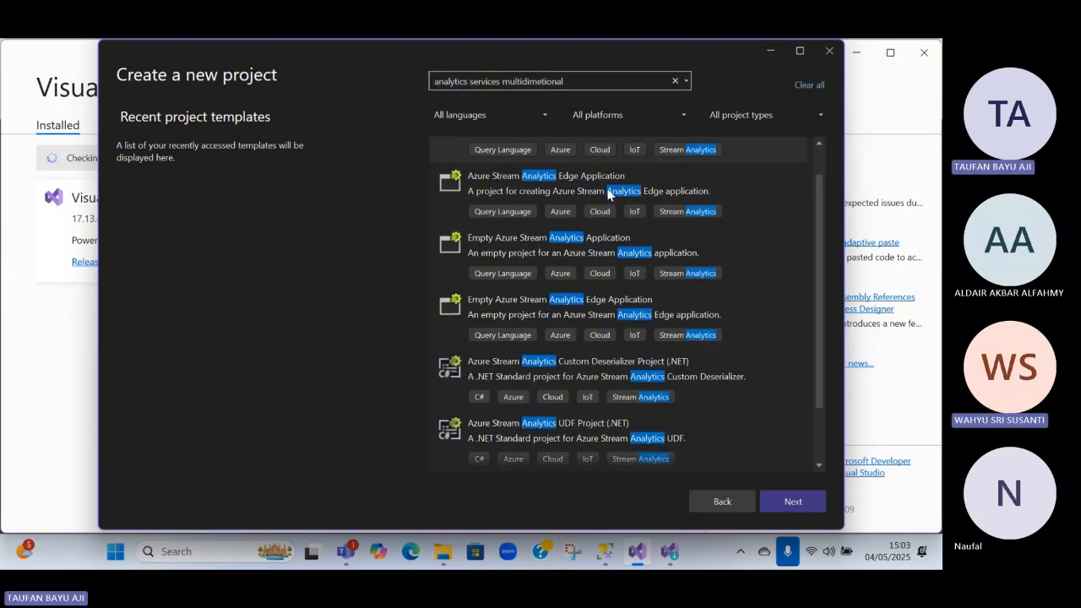
{"action": "scroll", "coordinate": [603, 214], "scroll_direction": "up", "scroll_amount": 2}
Complete the template search as "analytics services multidimetional and data mining project"
{"action": "type", "text": "an data"}
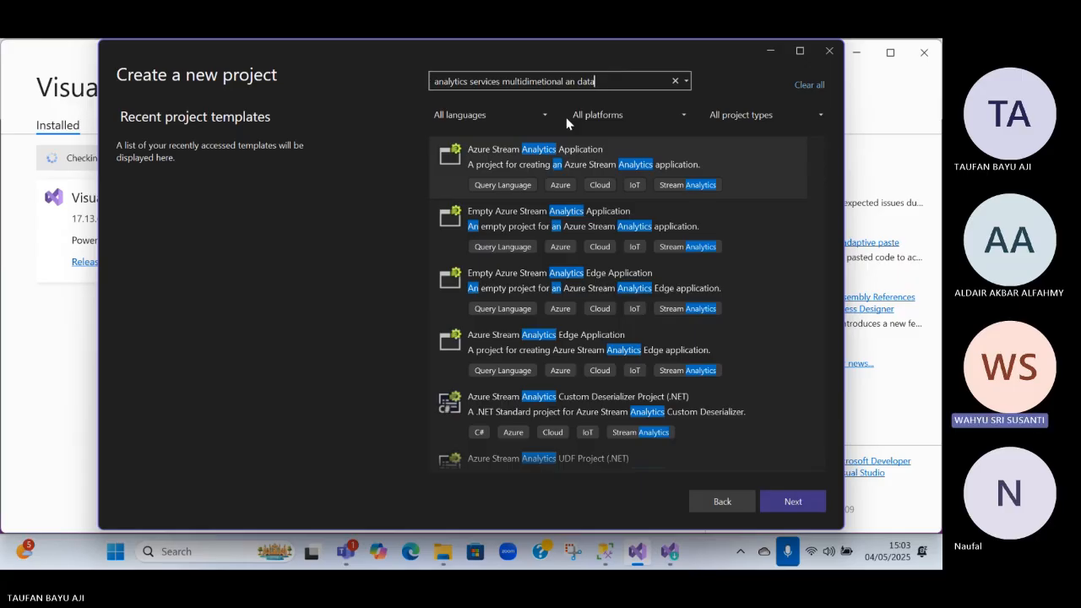
{"action": "type", "text": " maining"}
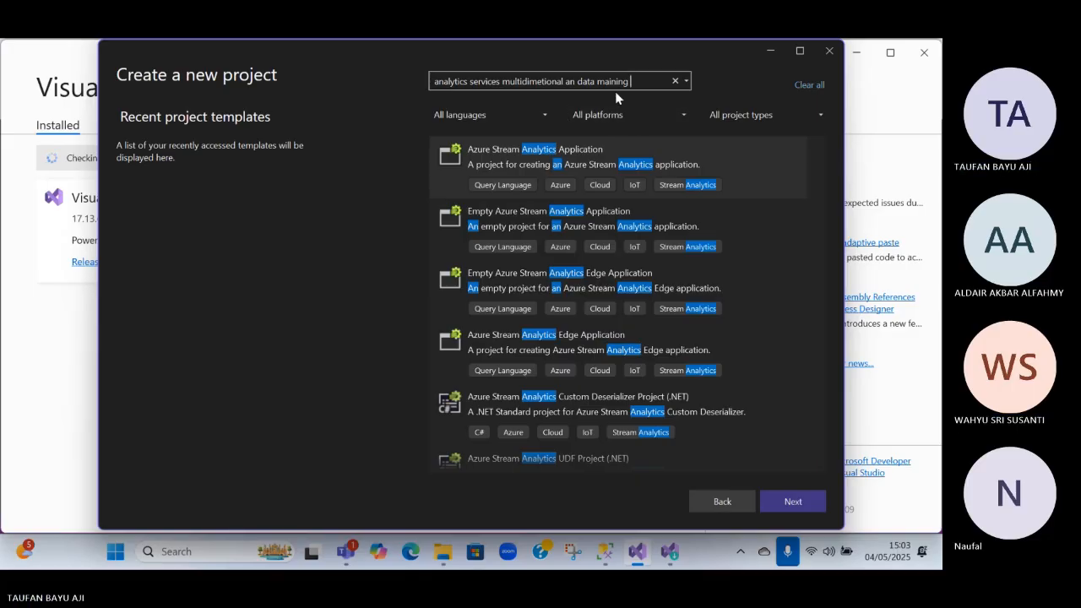
{"action": "type", "text": "d"}
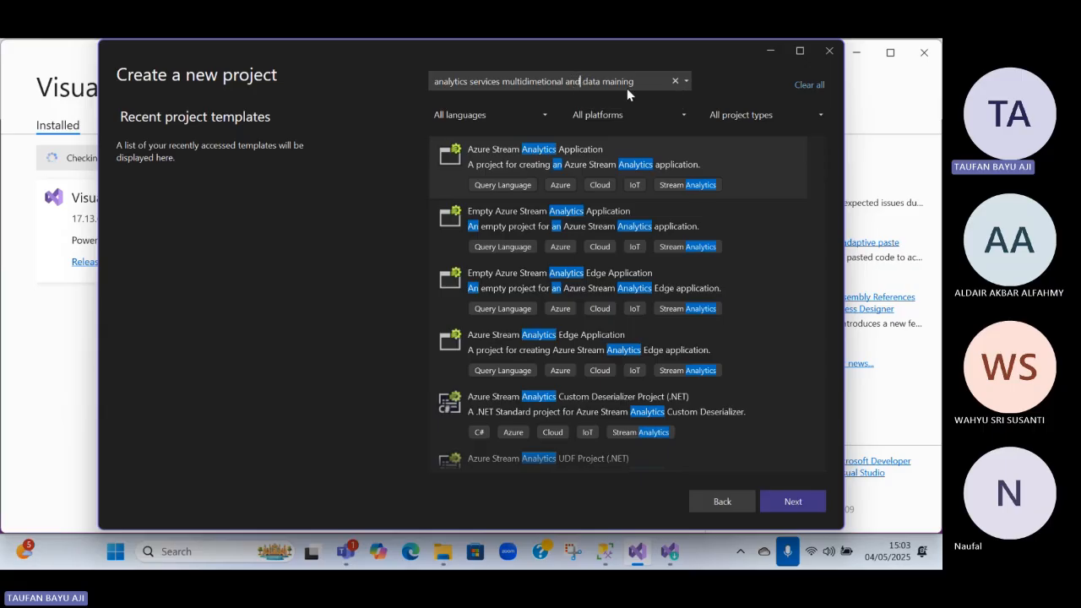
{"action": "left_click", "coordinate": [645, 78]}
{"action": "key", "text": "BackSpace"}
{"action": "key", "text": "BackSpace"}
{"action": "key", "text": "BackSpace"}
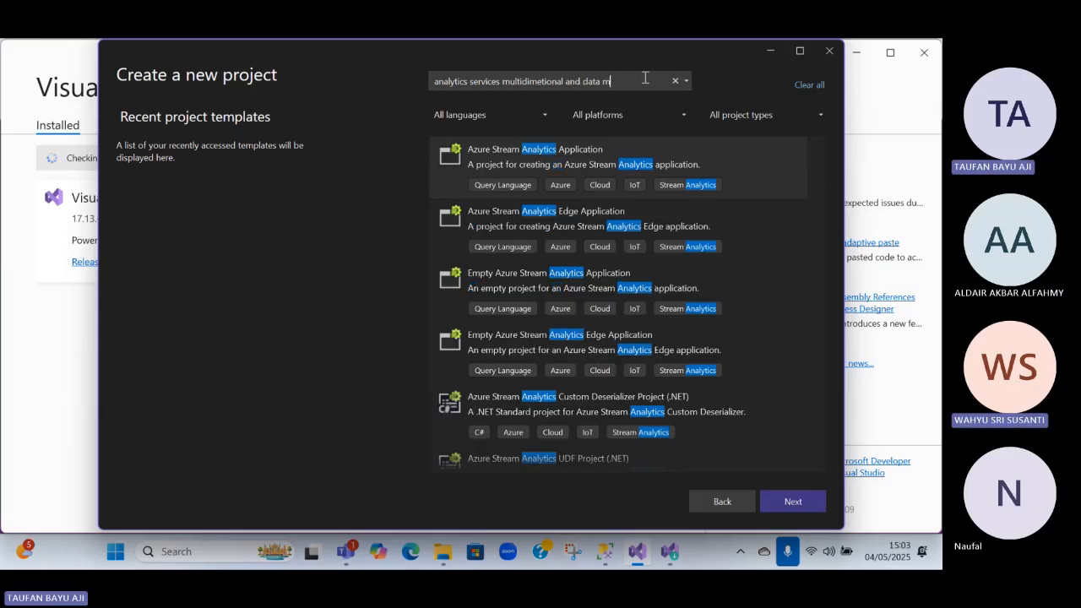
{"action": "type", "text": "ining proje"}
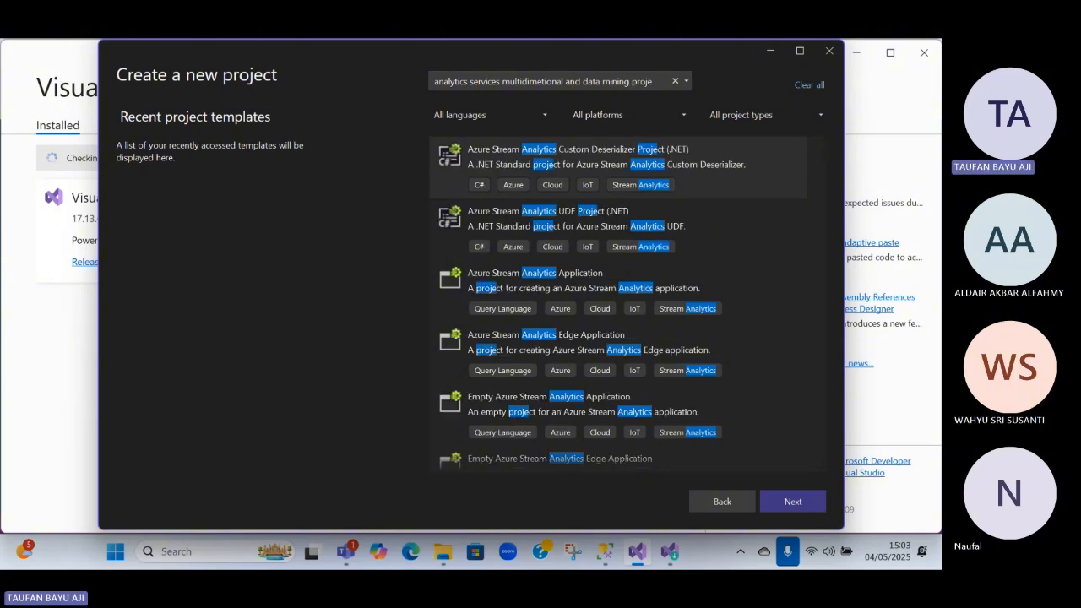
{"action": "type", "text": "ct"}
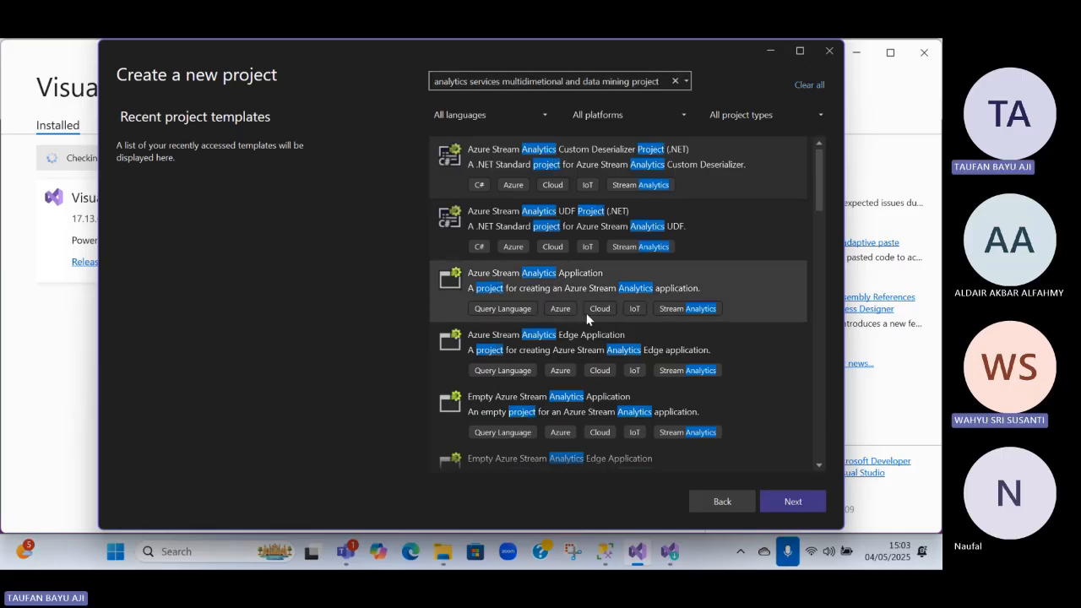
Look through the whole list of matching templates for an analysis services or data mining project
{"action": "scroll", "coordinate": [587, 319], "scroll_direction": "down", "scroll_amount": 4}
{"action": "scroll", "coordinate": [581, 227], "scroll_direction": "up", "scroll_amount": 1}
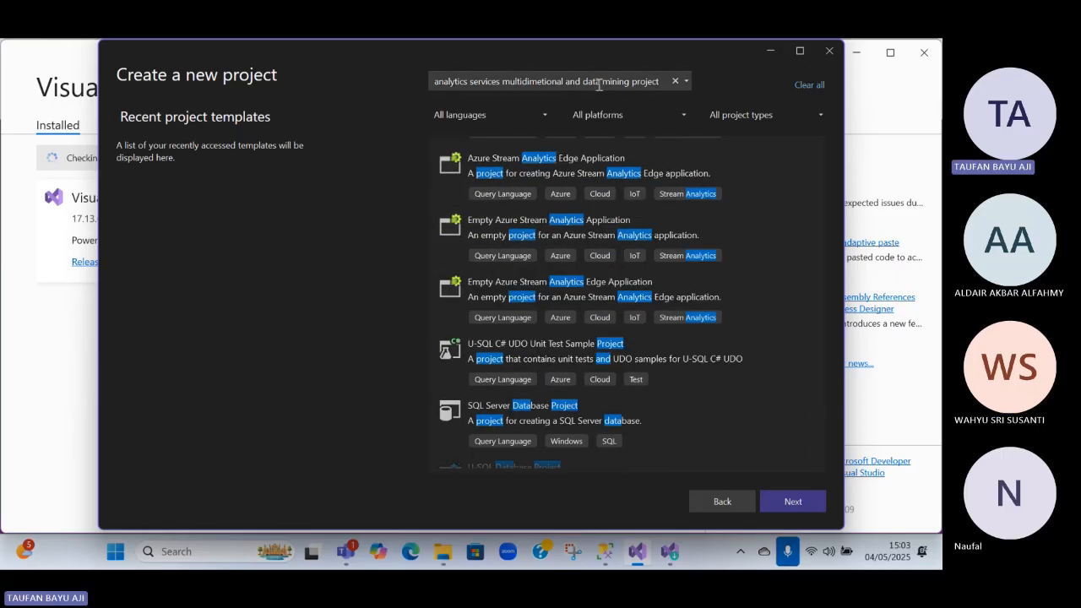
{"action": "scroll", "coordinate": [655, 253], "scroll_direction": "down", "scroll_amount": 2}
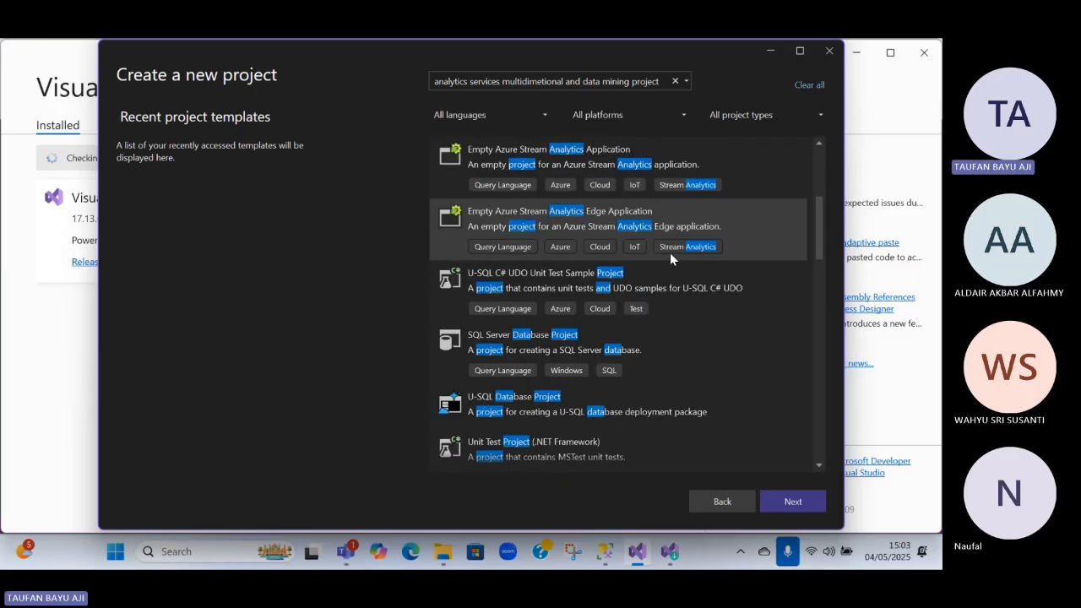
{"action": "scroll", "coordinate": [633, 245], "scroll_direction": "down", "scroll_amount": 6}
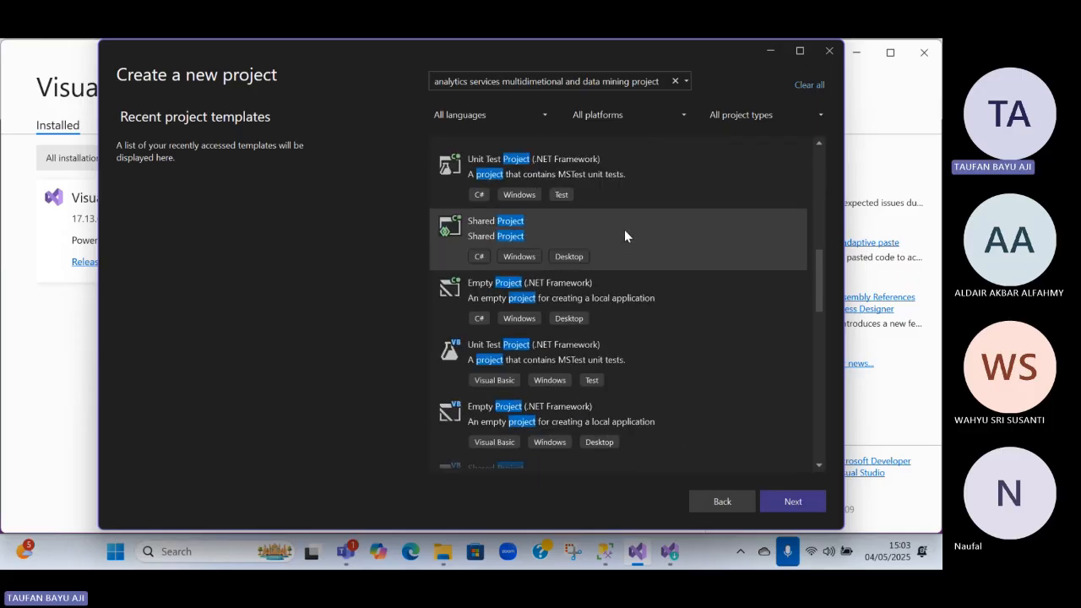
{"action": "scroll", "coordinate": [625, 232], "scroll_direction": "down", "scroll_amount": 6}
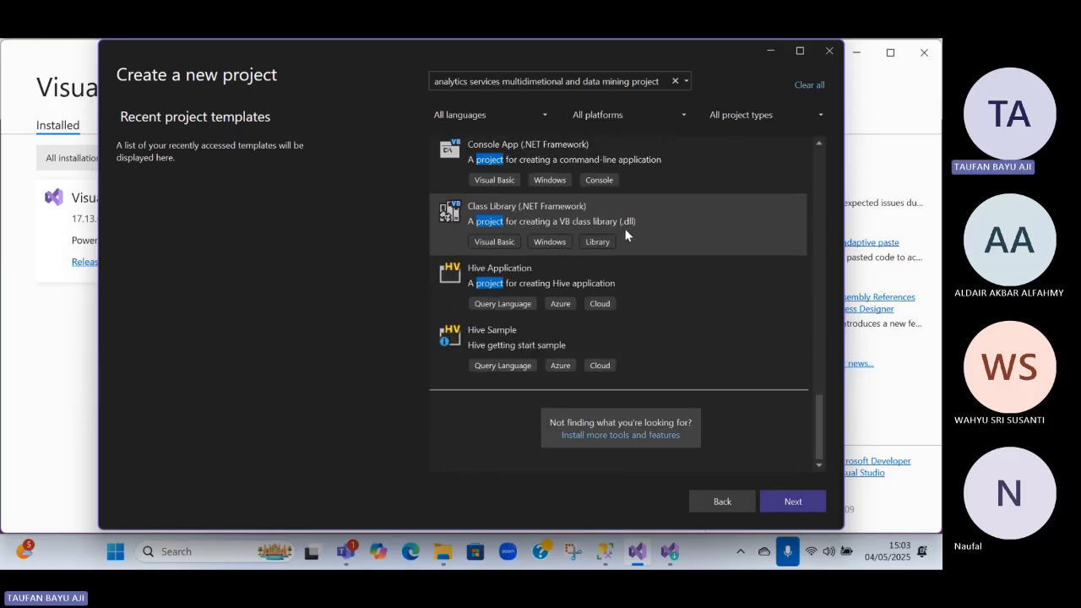
{"action": "left_click_drag", "start_coordinate": [818, 416], "coordinate": [780, 146]}
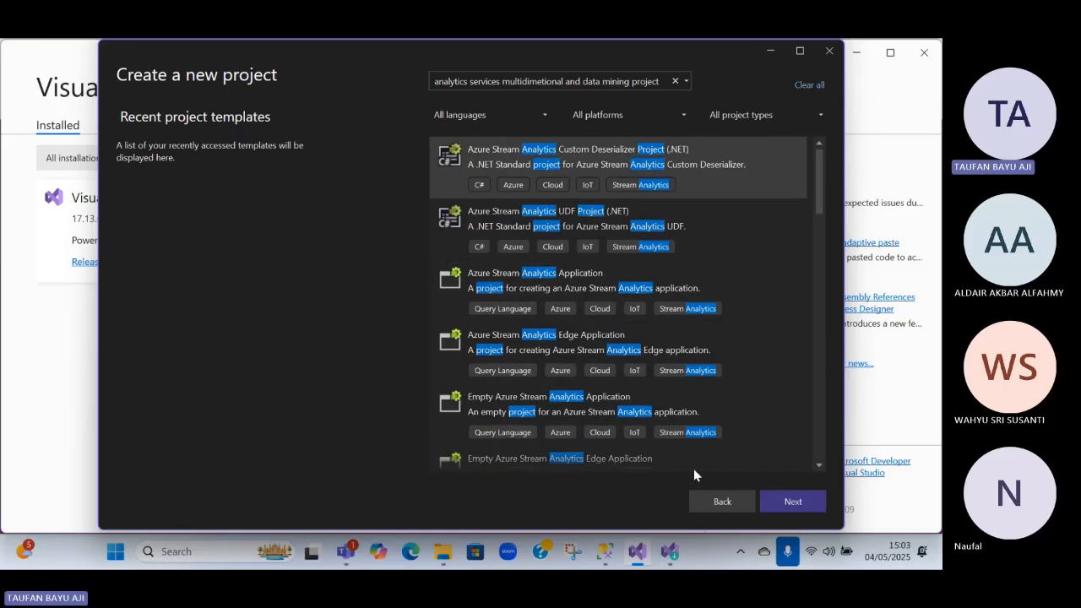
{"action": "scroll", "coordinate": [801, 379], "scroll_direction": "down", "scroll_amount": 10}
{"action": "scroll", "coordinate": [724, 420], "scroll_direction": "down", "scroll_amount": 3}
{"action": "left_click_drag", "start_coordinate": [819, 386], "coordinate": [819, 454]}
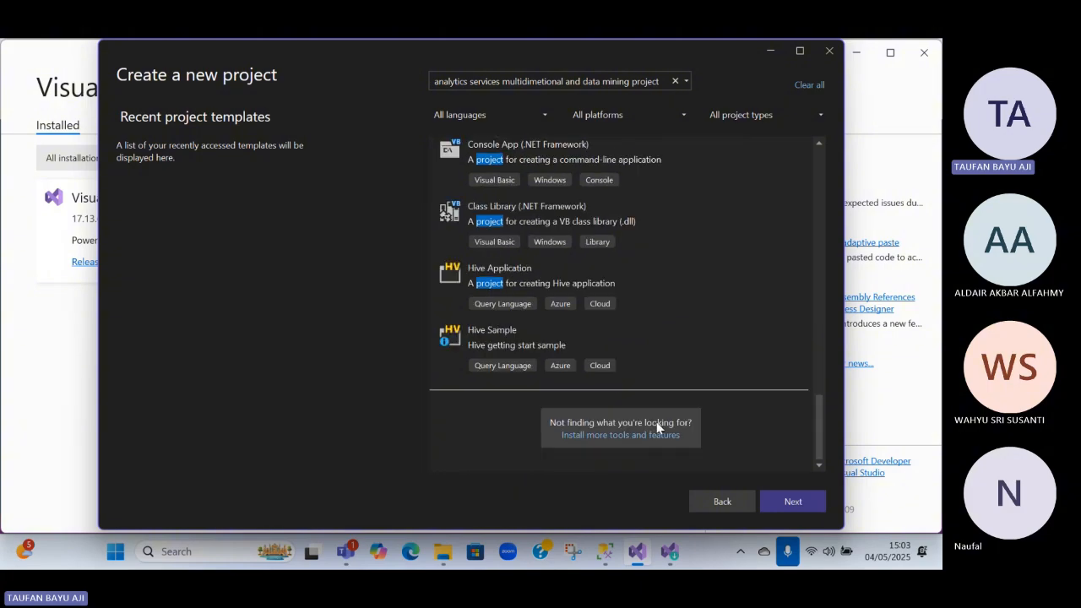
Request more tools and features from the end of the template list, dismissing the running-instance message and closing the installer
{"action": "left_click", "coordinate": [639, 434]}
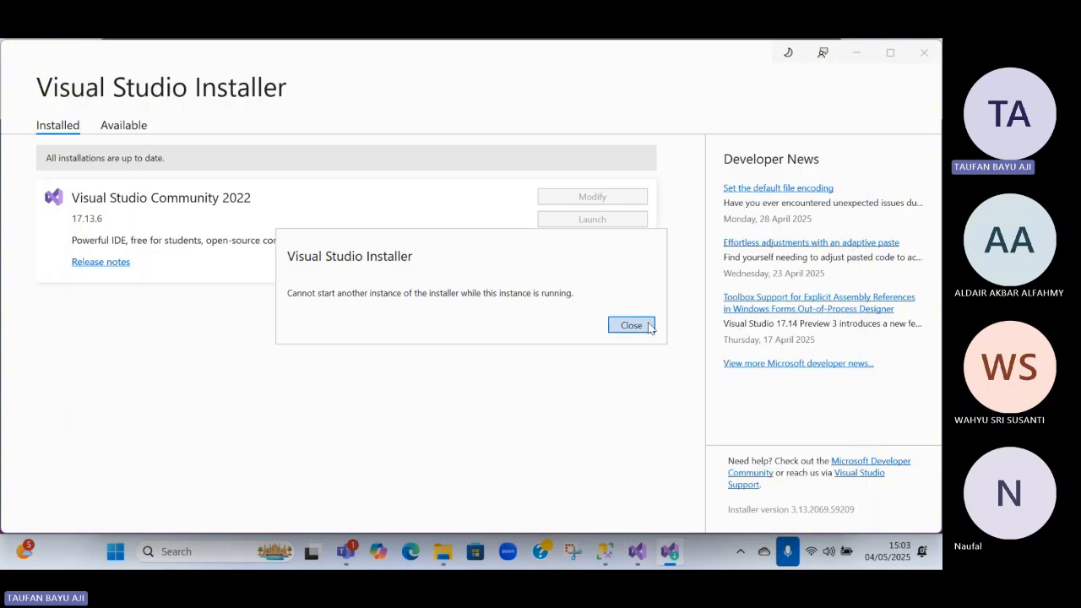
{"action": "left_click", "coordinate": [632, 325]}
{"action": "left_click", "coordinate": [925, 53]}
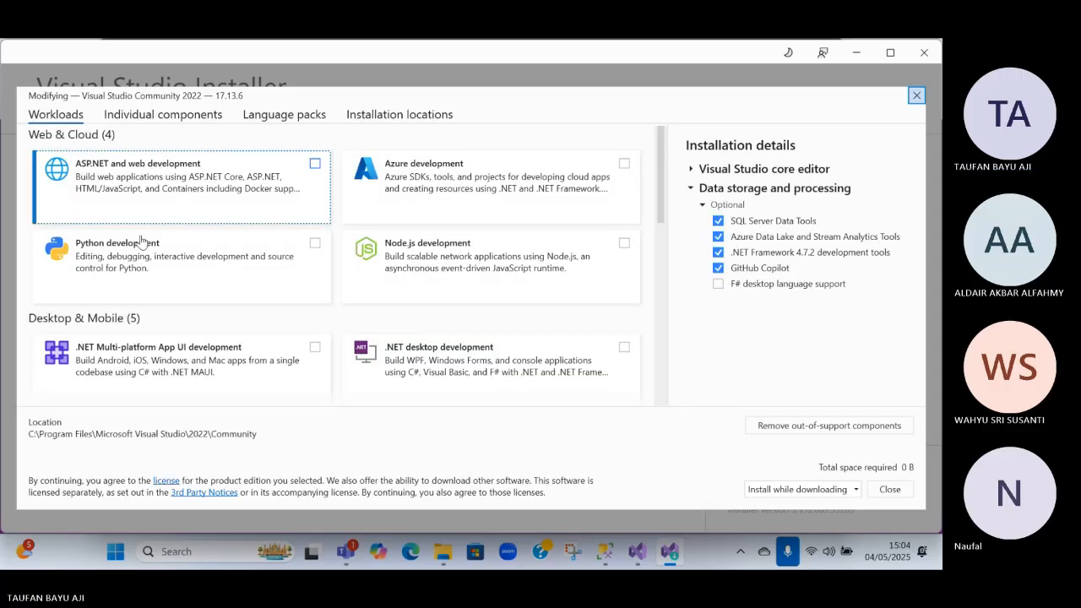
Examine the available workloads for Visual Studio Community 2022, especially Other Toolsets, and close the selection without modifying anything
{"action": "scroll", "coordinate": [169, 253], "scroll_direction": "down", "scroll_amount": 10}
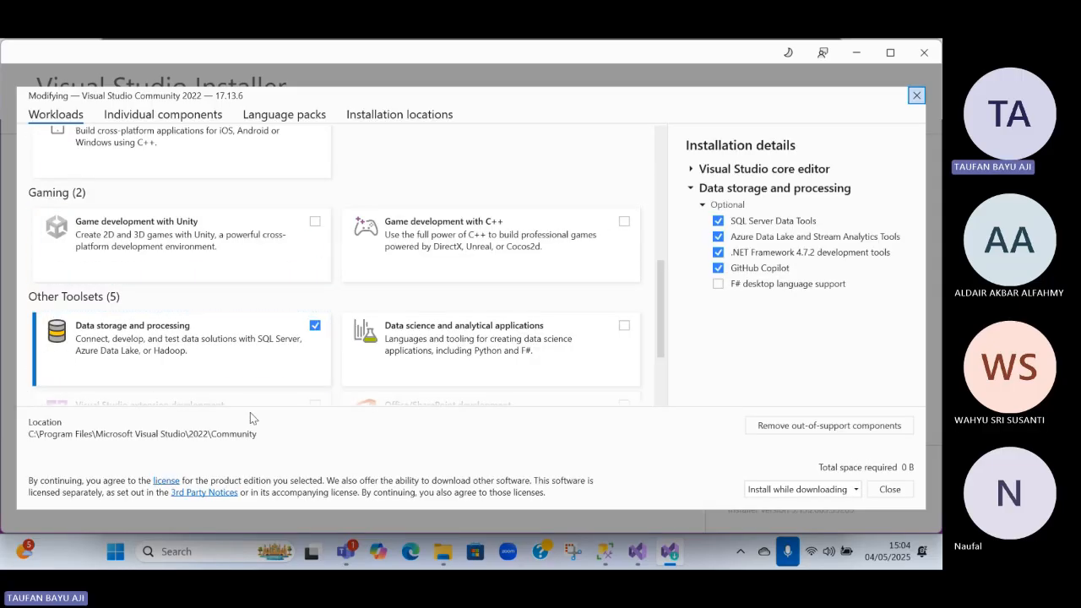
{"action": "scroll", "coordinate": [259, 375], "scroll_direction": "down", "scroll_amount": 1}
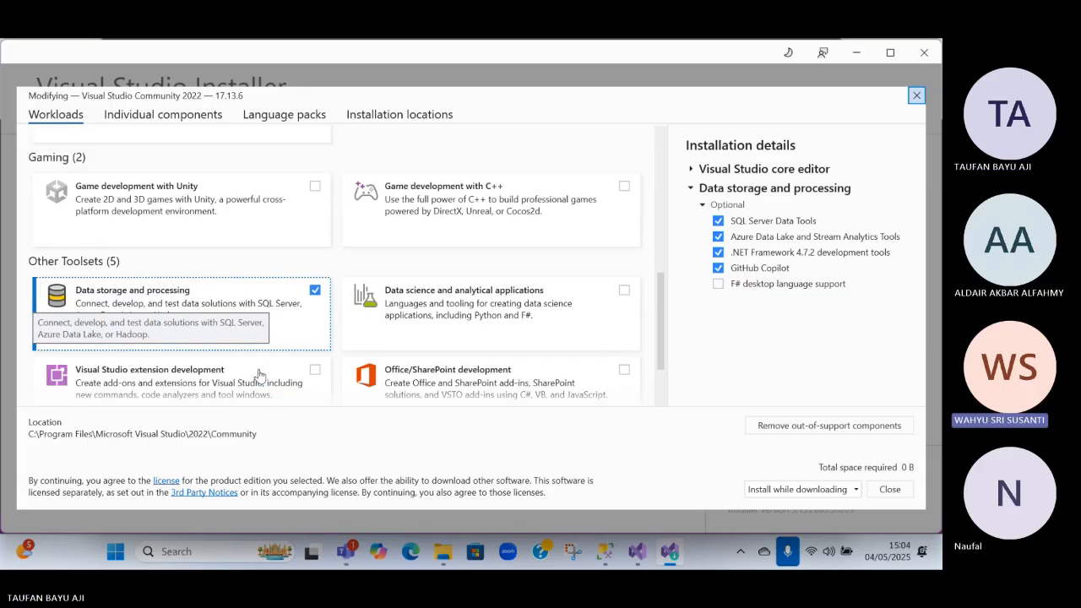
{"action": "scroll", "coordinate": [270, 328], "scroll_direction": "down", "scroll_amount": 4}
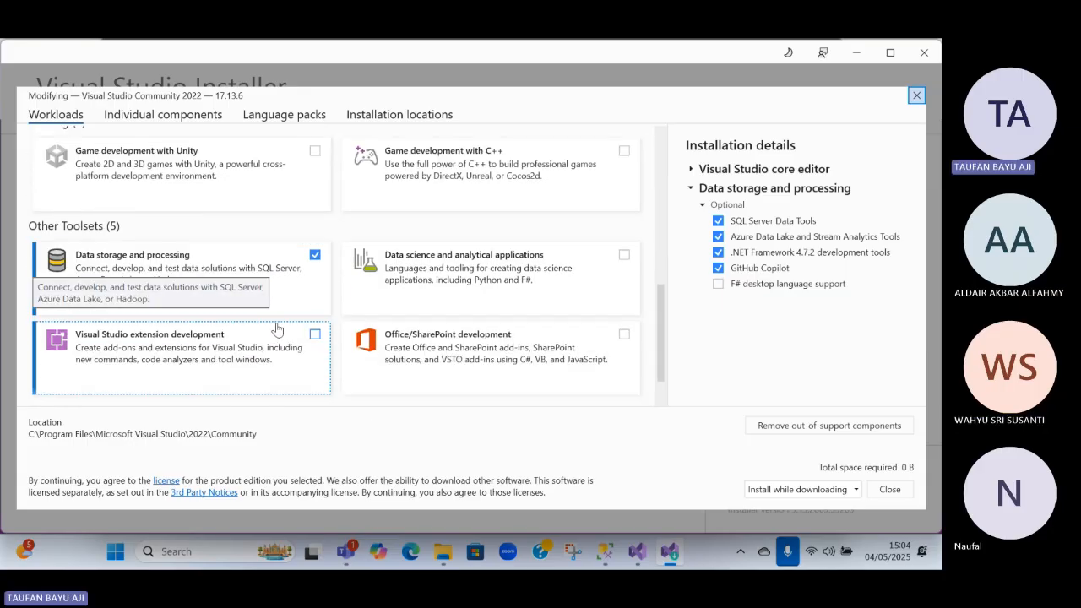
{"action": "scroll", "coordinate": [217, 306], "scroll_direction": "up", "scroll_amount": 12}
{"action": "scroll", "coordinate": [216, 305], "scroll_direction": "up", "scroll_amount": 3}
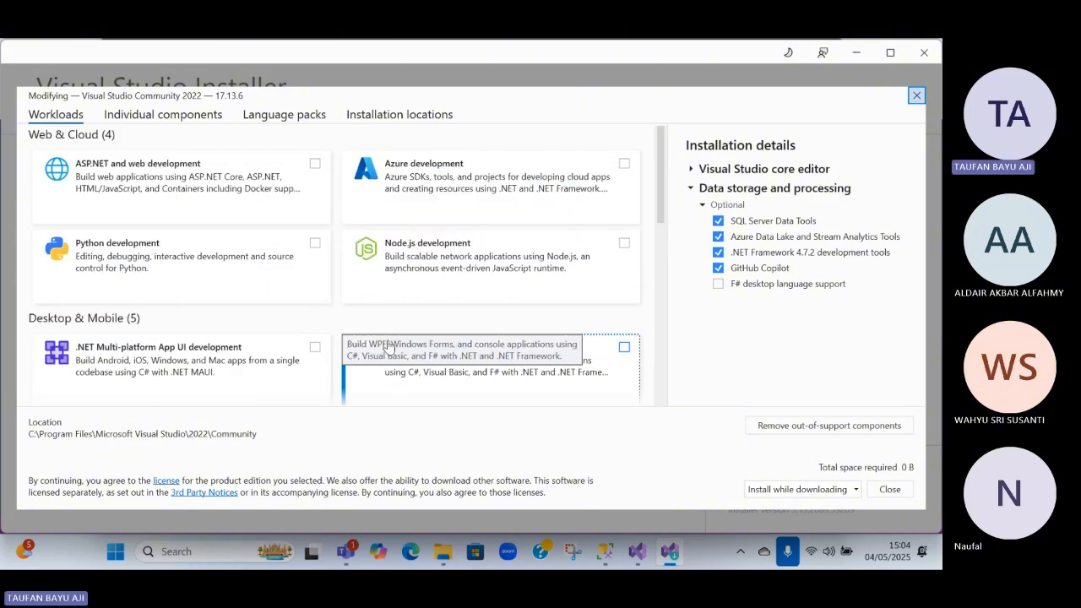
{"action": "scroll", "coordinate": [362, 347], "scroll_direction": "down", "scroll_amount": 9}
{"action": "scroll", "coordinate": [361, 327], "scroll_direction": "down", "scroll_amount": 4}
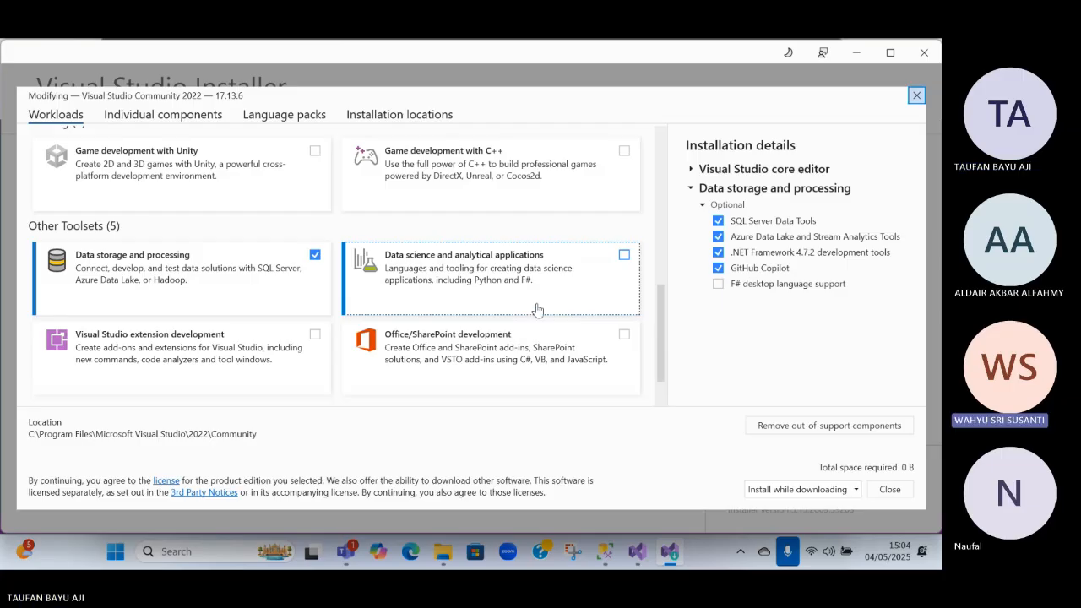
{"action": "left_click", "coordinate": [900, 495]}
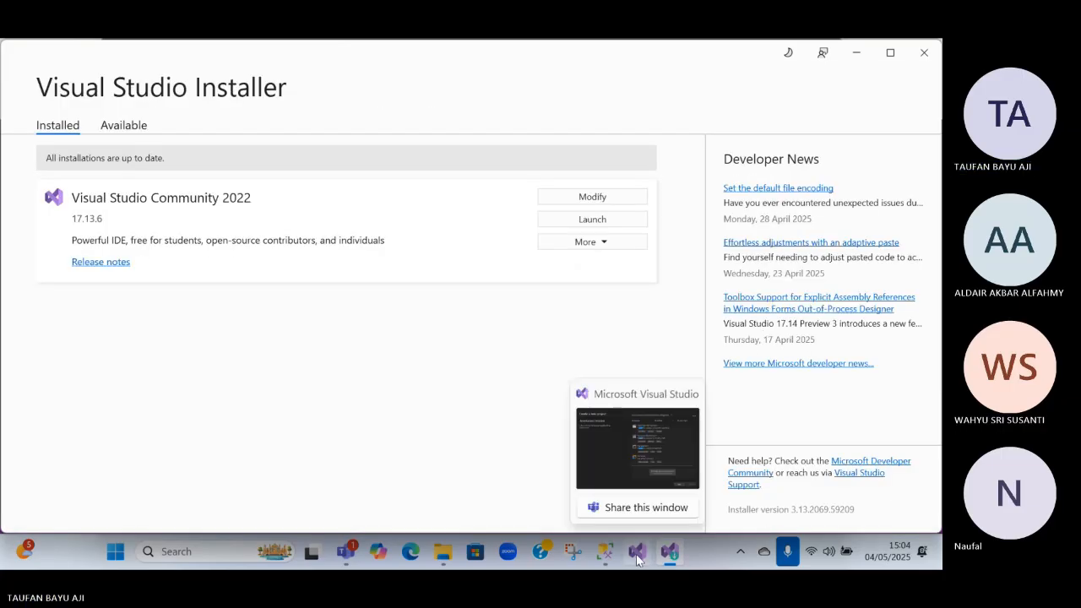
Check the Data storage and processing installation details of Visual Studio Community 2022 and return to the new-project template list
{"action": "left_click", "coordinate": [574, 201]}
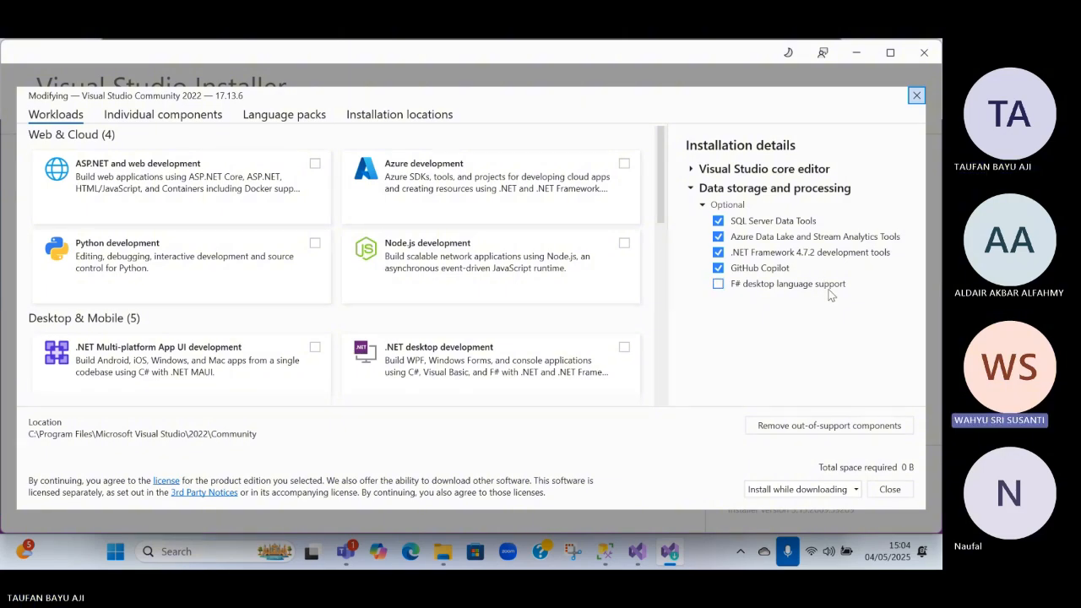
{"action": "left_click", "coordinate": [916, 95]}
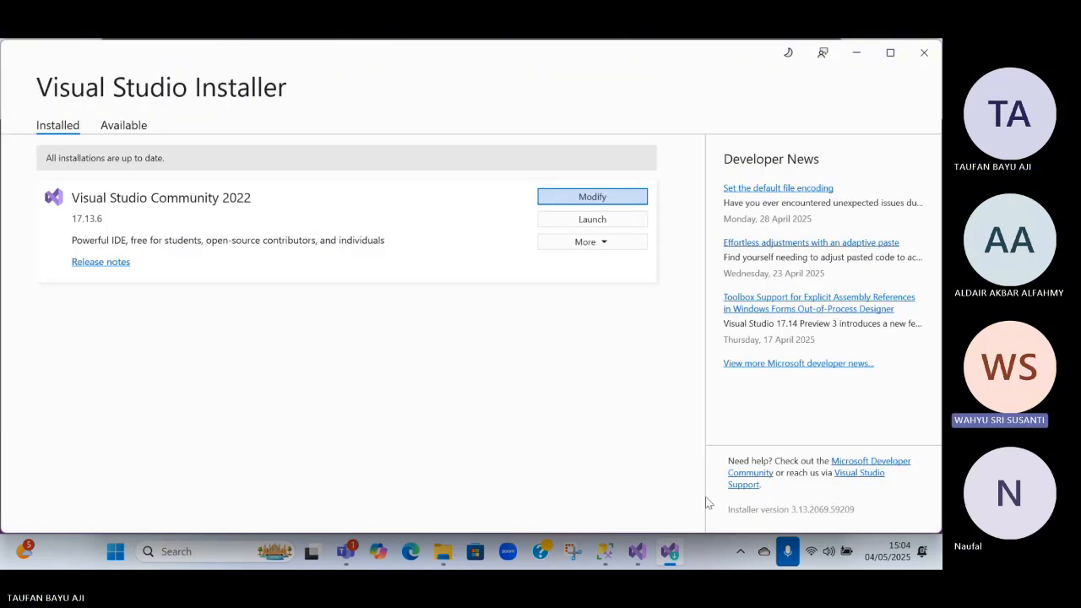
{"action": "left_click", "coordinate": [637, 552]}
{"action": "scroll", "coordinate": [574, 313], "scroll_direction": "up", "scroll_amount": 2}
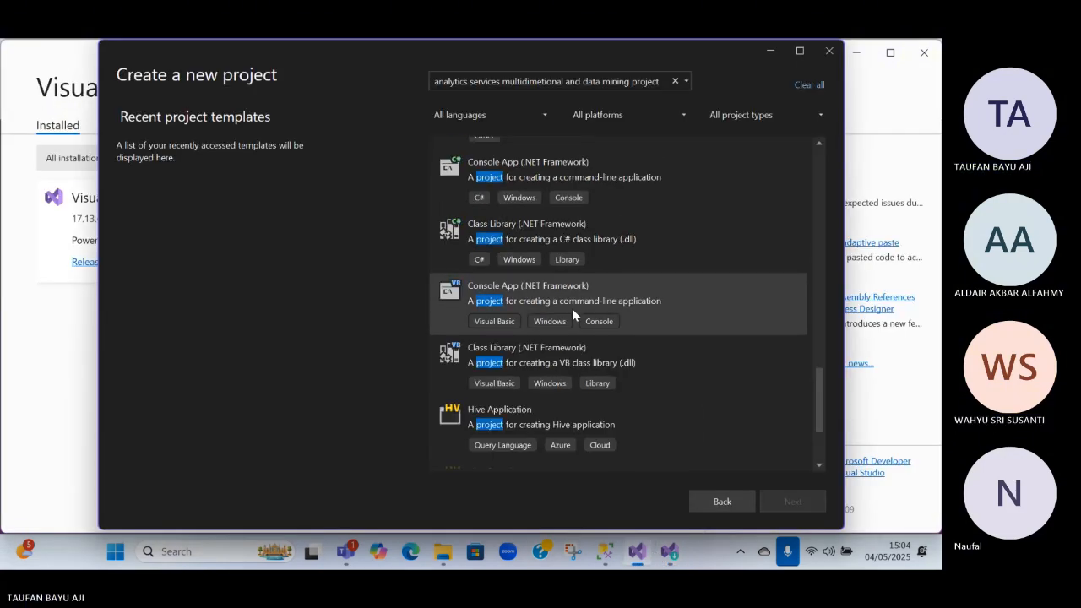
{"action": "scroll", "coordinate": [572, 308], "scroll_direction": "up", "scroll_amount": 10}
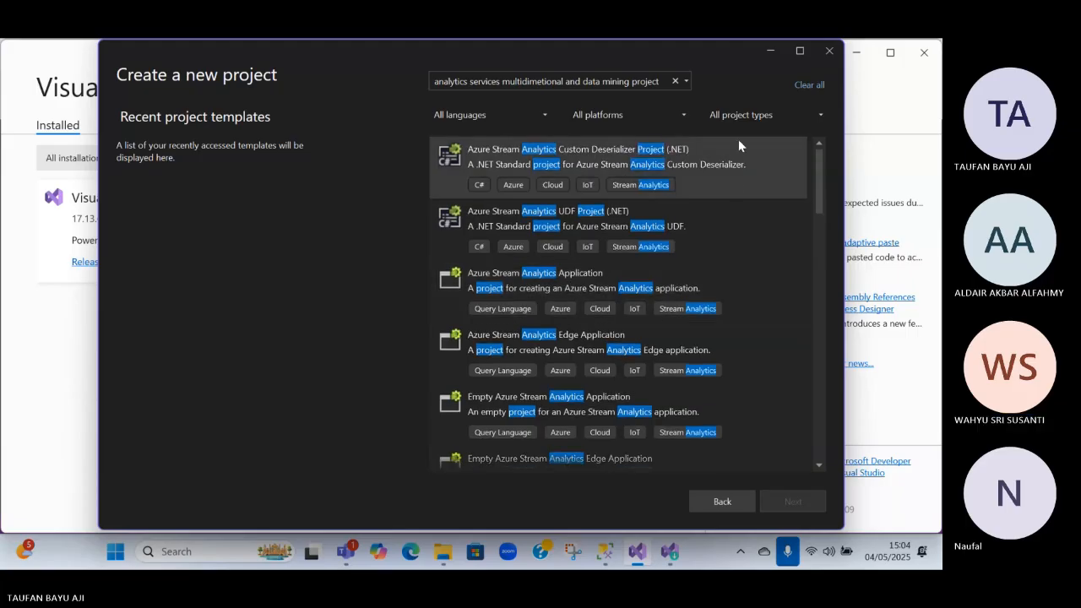
Clear the template search, search again for "analytics services multidimetional and data mining project" and look through the templates
{"action": "left_click", "coordinate": [532, 85]}
{"action": "key", "text": "ctrl+c"}
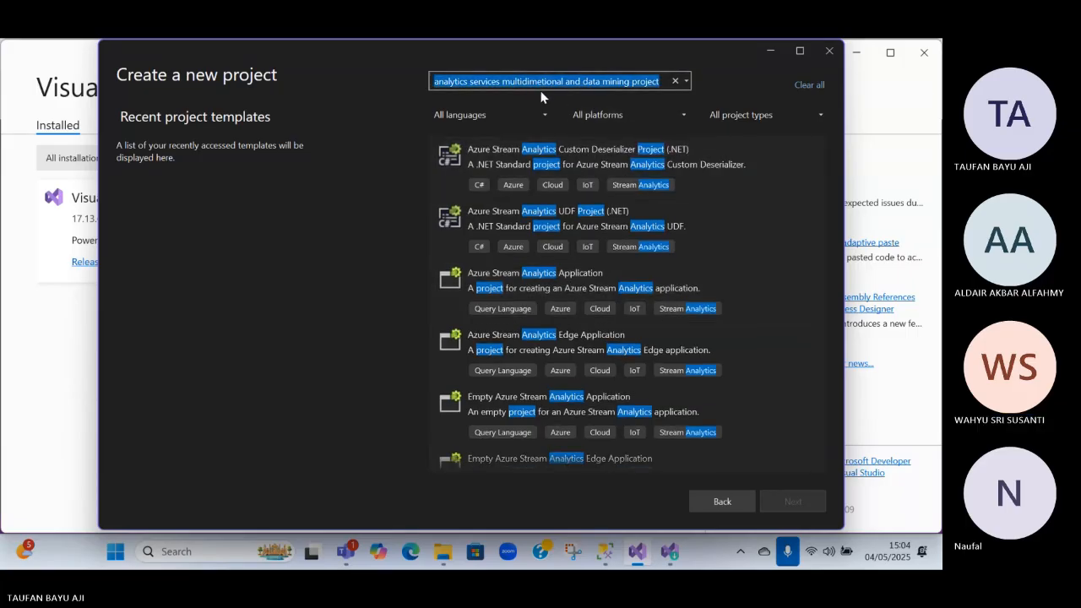
{"action": "left_click", "coordinate": [675, 81]}
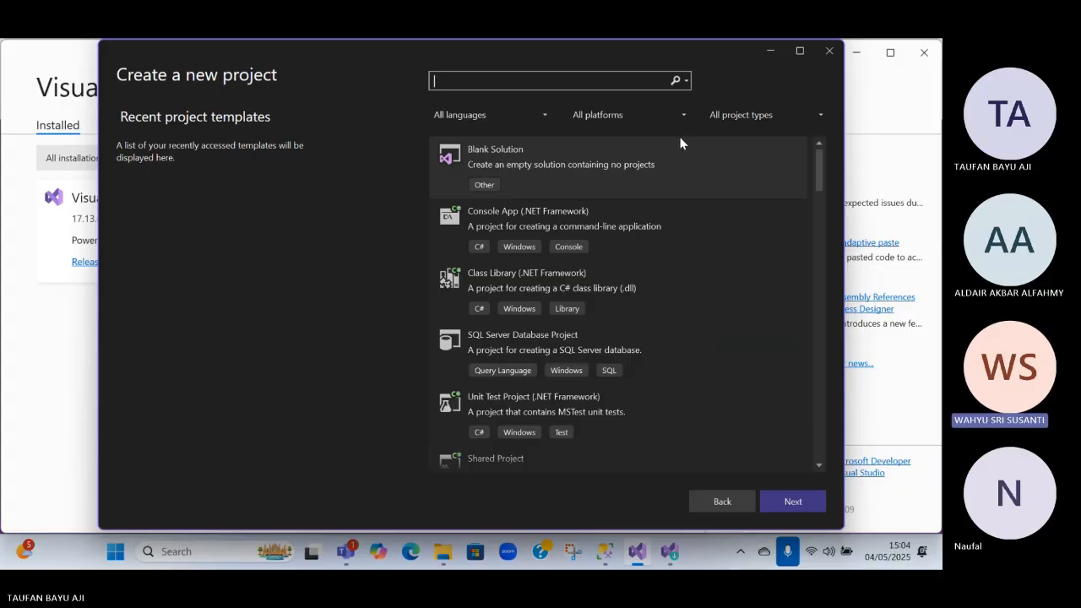
{"action": "key", "text": "ctrl+v"}
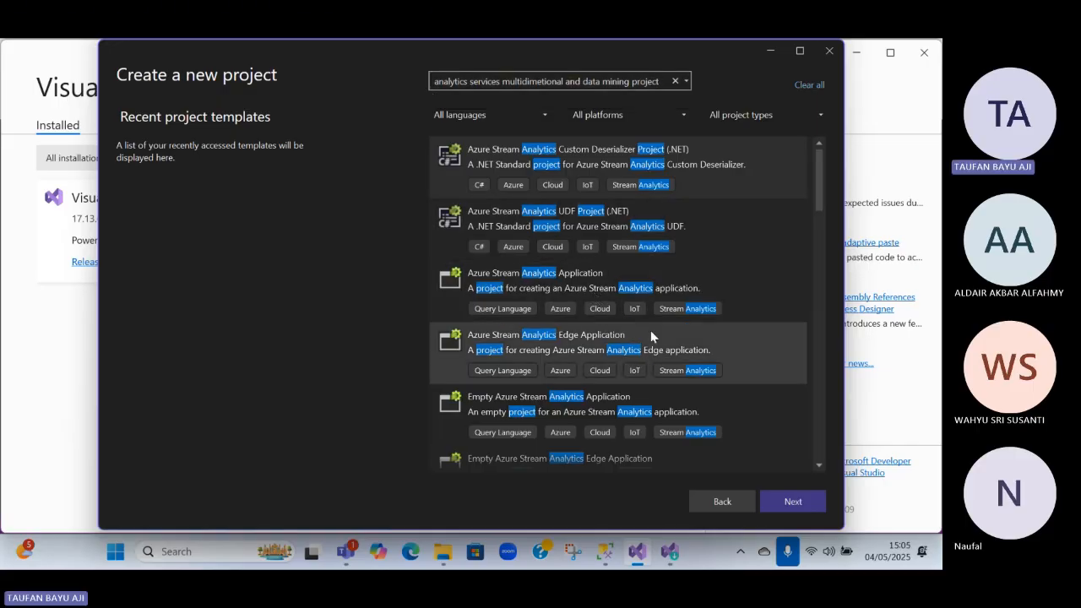
{"action": "scroll", "coordinate": [651, 325], "scroll_direction": "down", "scroll_amount": 2}
{"action": "scroll", "coordinate": [651, 324], "scroll_direction": "up", "scroll_amount": 1}
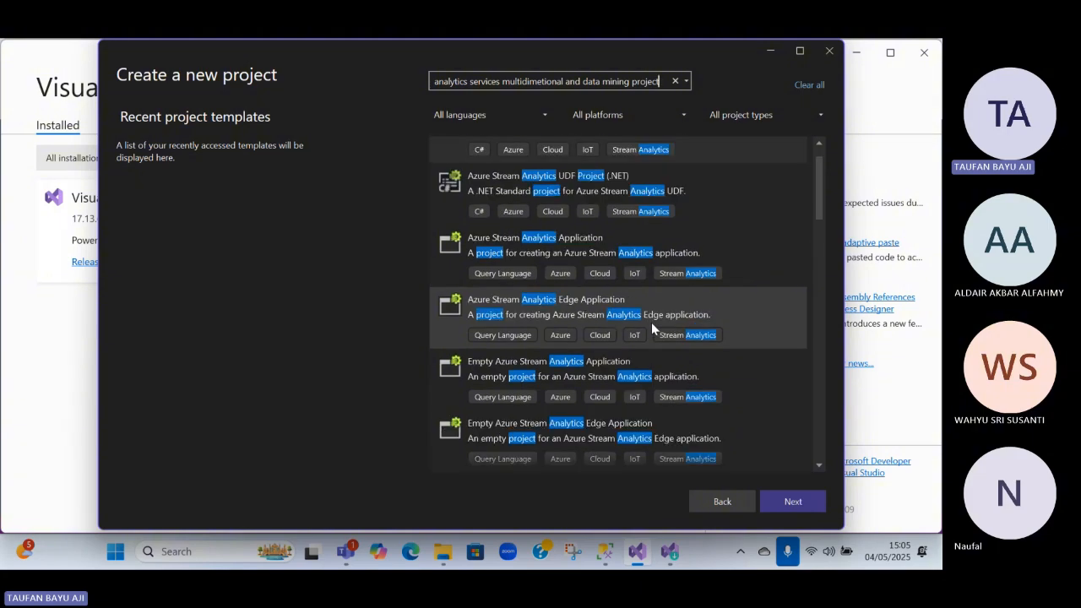
{"action": "scroll", "coordinate": [651, 322], "scroll_direction": "down", "scroll_amount": 5}
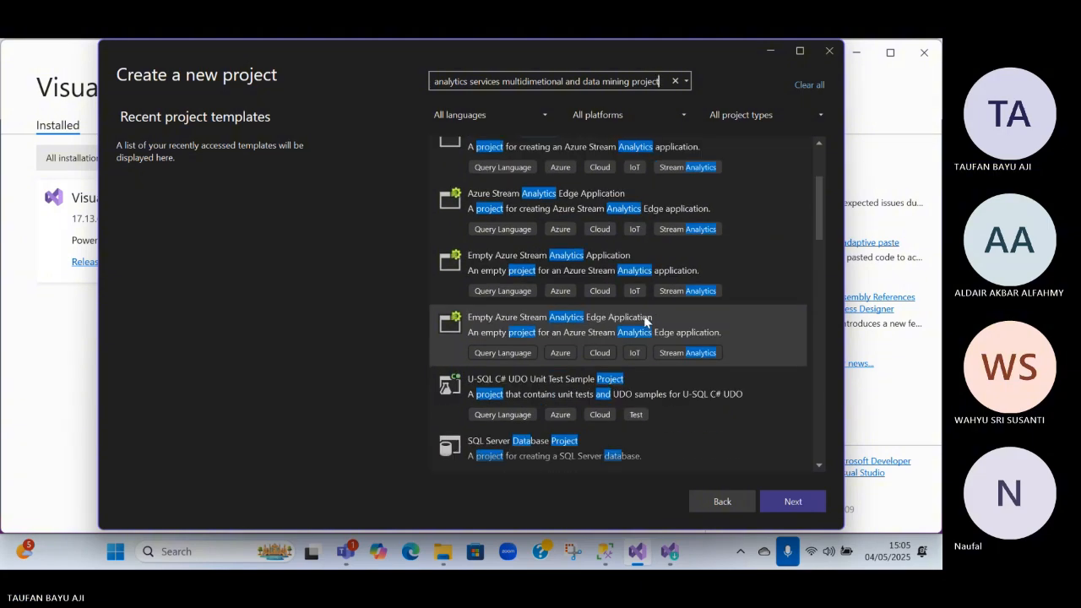
{"action": "scroll", "coordinate": [643, 315], "scroll_direction": "down", "scroll_amount": 5}
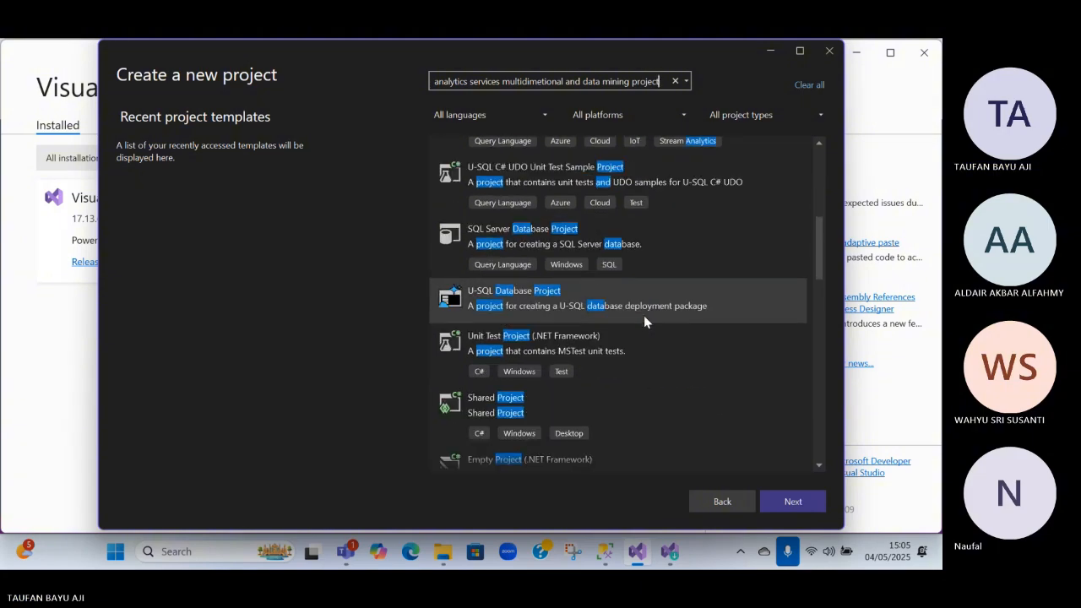
{"action": "scroll", "coordinate": [643, 315], "scroll_direction": "down", "scroll_amount": 8}
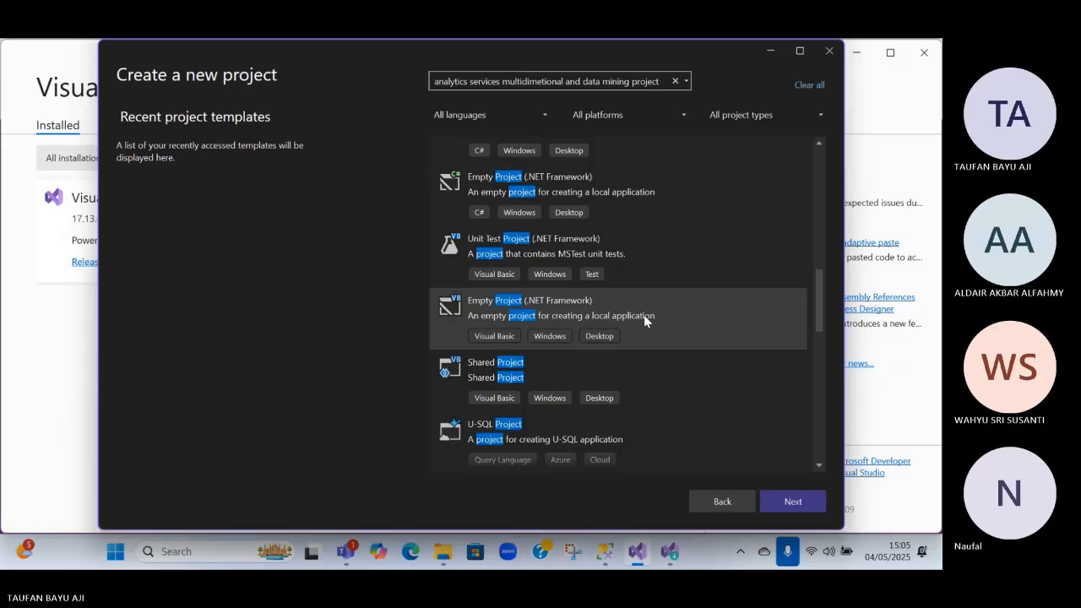
Look through the remaining project templates to the end of the list and close the new-project window
{"action": "scroll", "coordinate": [644, 319], "scroll_direction": "down", "scroll_amount": 15}
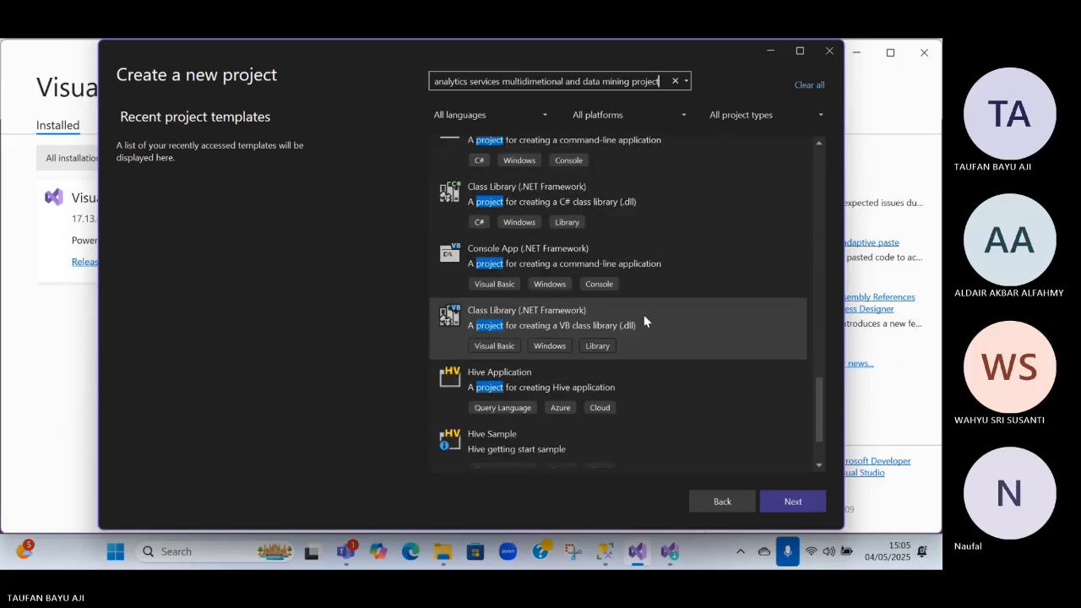
{"action": "scroll", "coordinate": [644, 319], "scroll_direction": "down", "scroll_amount": 3}
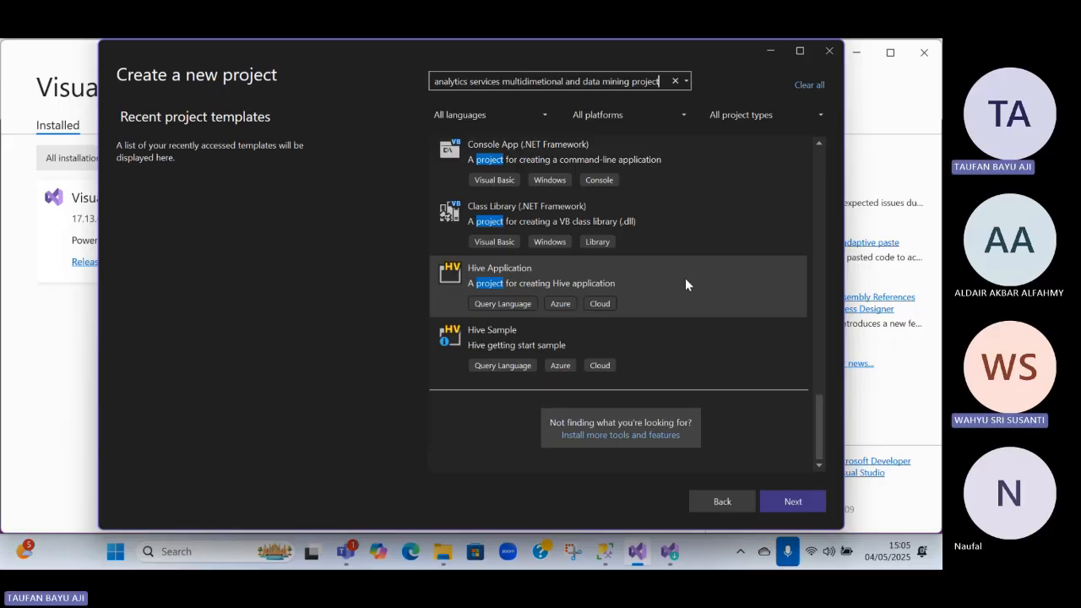
{"action": "left_click", "coordinate": [829, 51]}
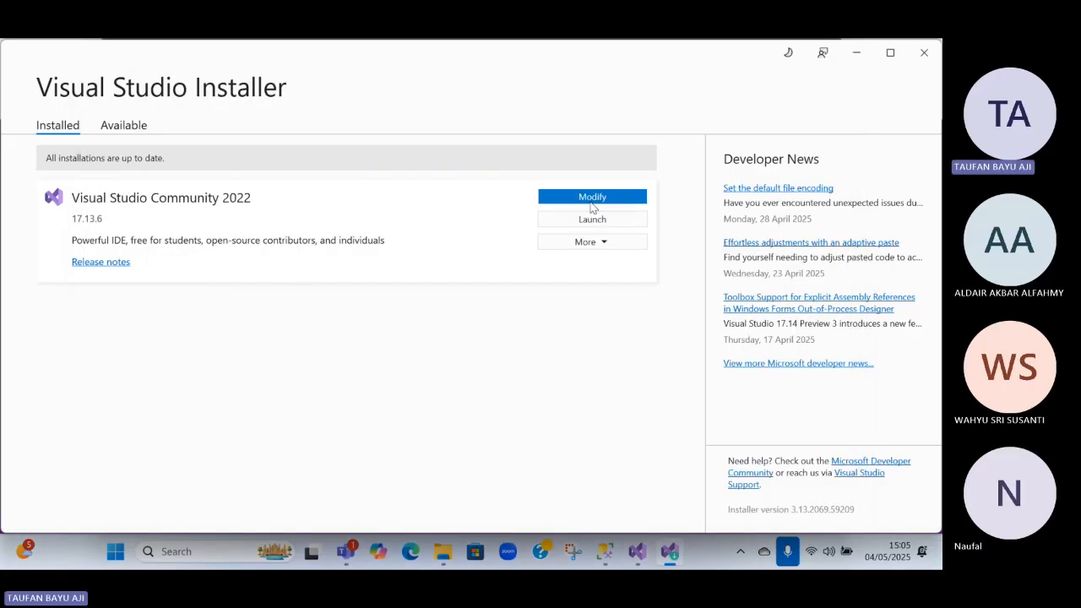
Open the modification options for Visual Studio Community 2022 and examine the workloads, especially those under Other Toolsets
{"action": "left_click", "coordinate": [596, 199]}
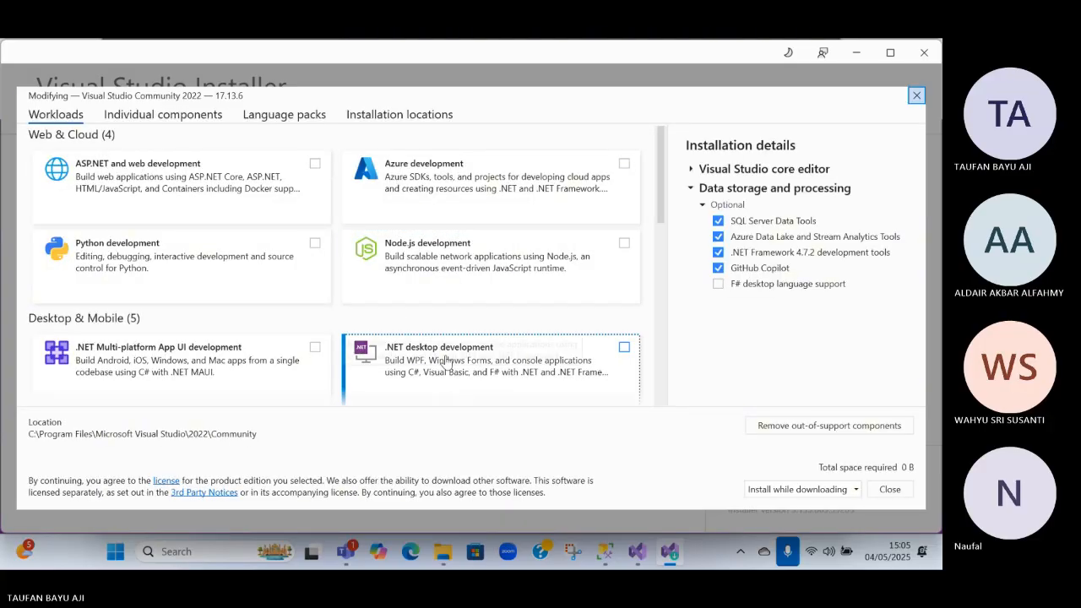
{"action": "scroll", "coordinate": [372, 304], "scroll_direction": "down", "scroll_amount": 1}
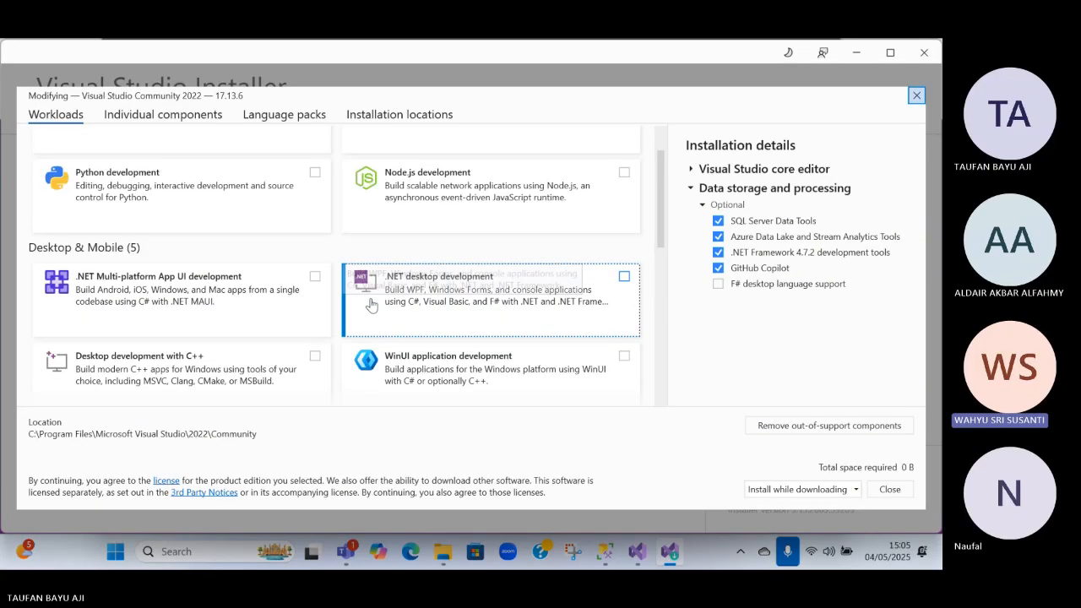
{"action": "scroll", "coordinate": [371, 304], "scroll_direction": "up", "scroll_amount": 1}
{"action": "scroll", "coordinate": [379, 300], "scroll_direction": "down", "scroll_amount": 5}
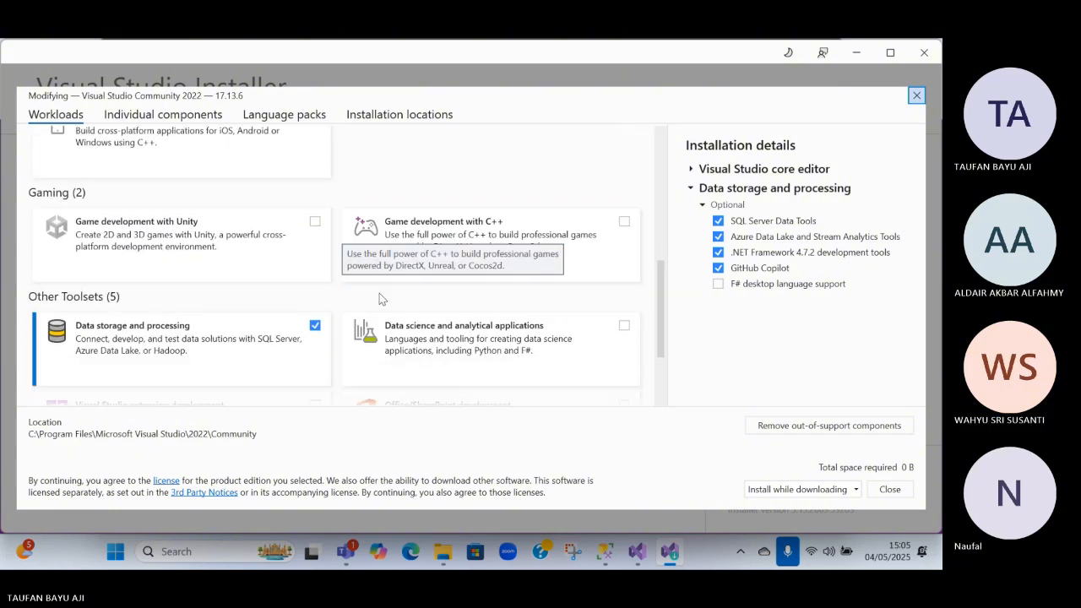
{"action": "scroll", "coordinate": [379, 299], "scroll_direction": "down", "scroll_amount": 2}
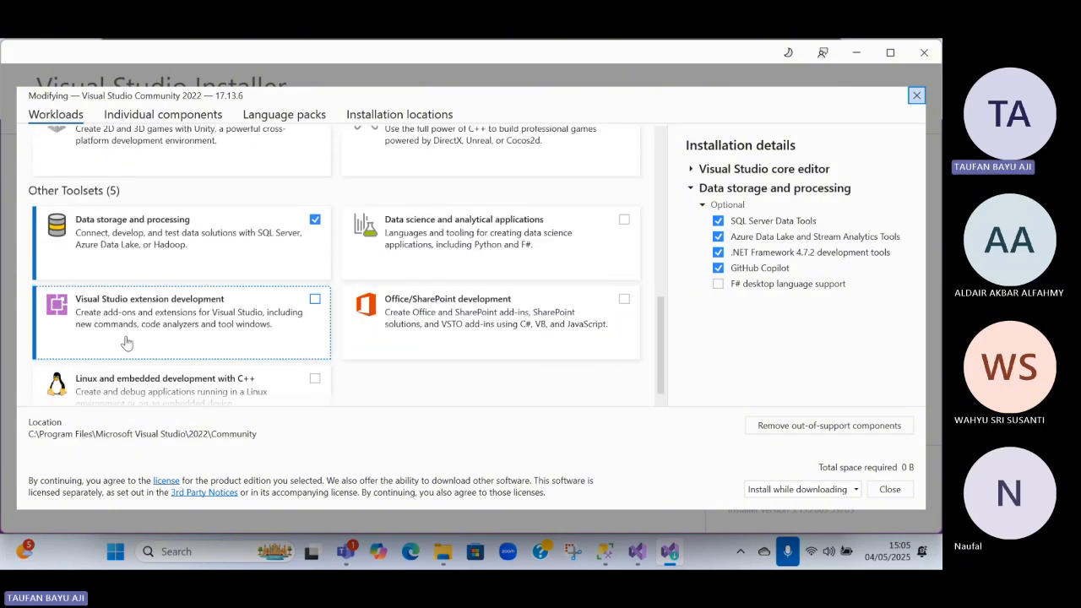
{"action": "scroll", "coordinate": [195, 336], "scroll_direction": "down", "scroll_amount": 1}
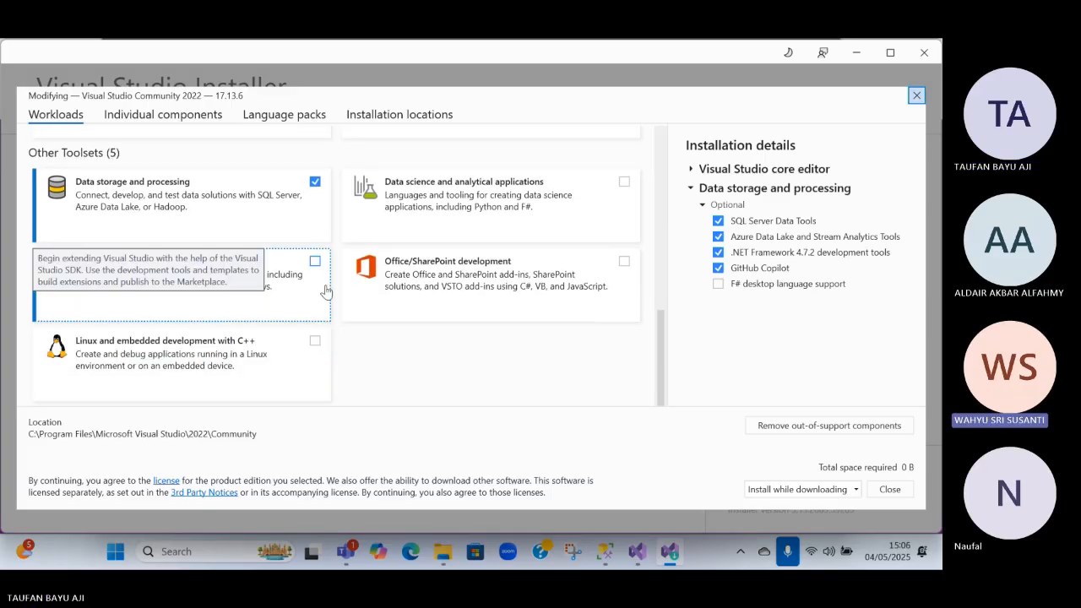
{"action": "scroll", "coordinate": [331, 294], "scroll_direction": "up", "scroll_amount": 10}
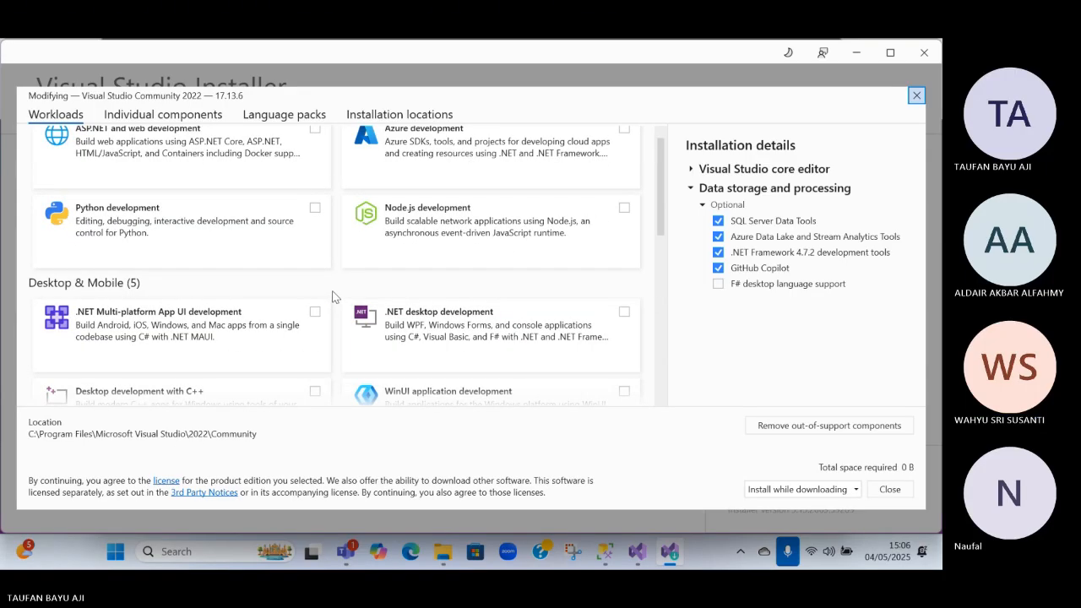
Show the individual components and look through them as far as the SQL Server entries under Cloud, database, and server
{"action": "left_click", "coordinate": [163, 115]}
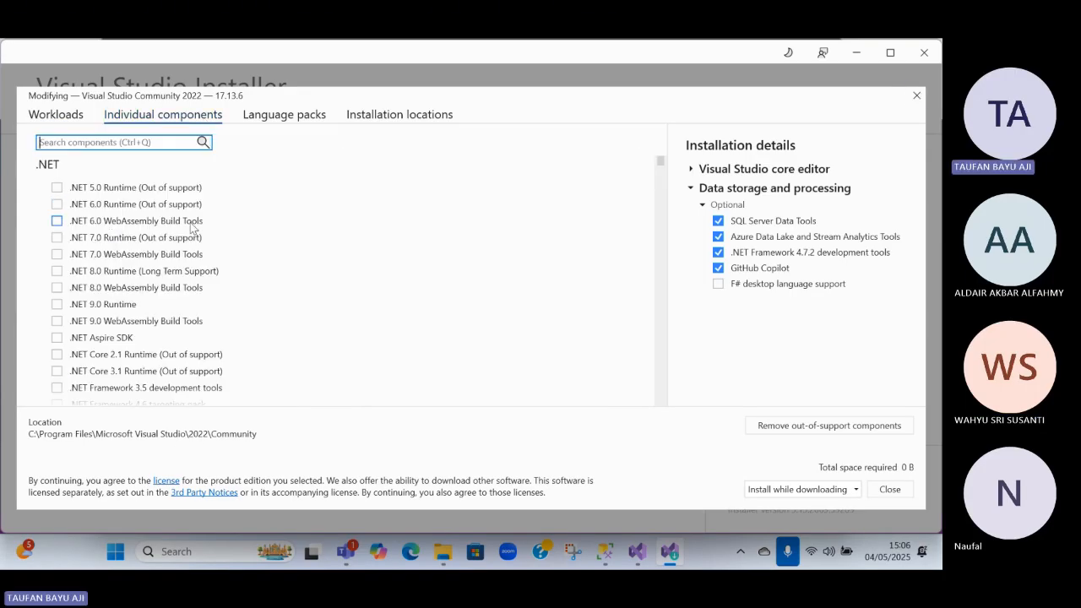
{"action": "scroll", "coordinate": [194, 228], "scroll_direction": "down", "scroll_amount": 10}
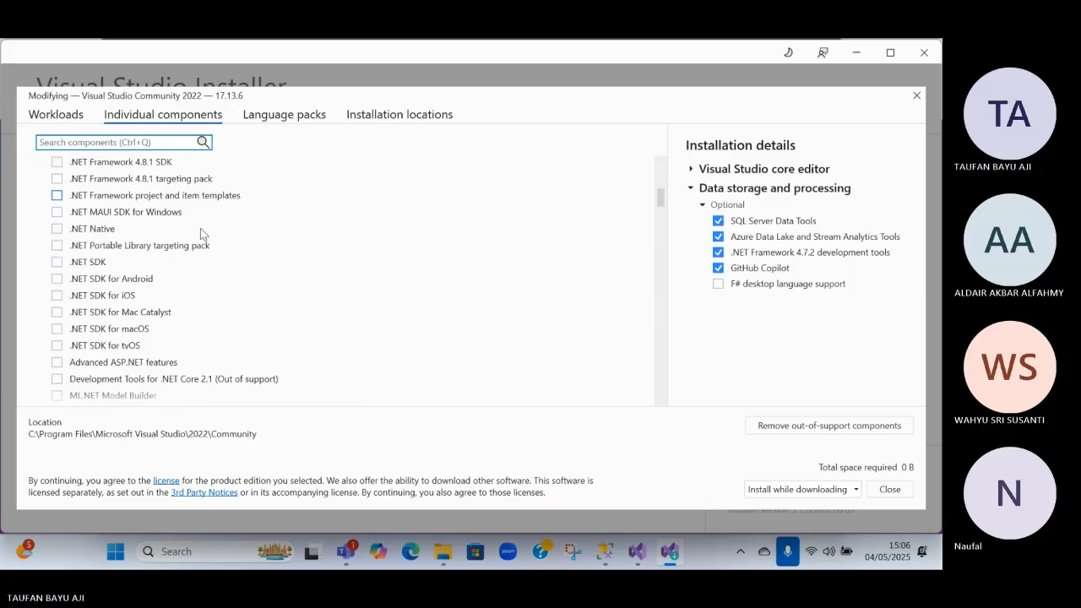
{"action": "scroll", "coordinate": [200, 228], "scroll_direction": "down", "scroll_amount": 5}
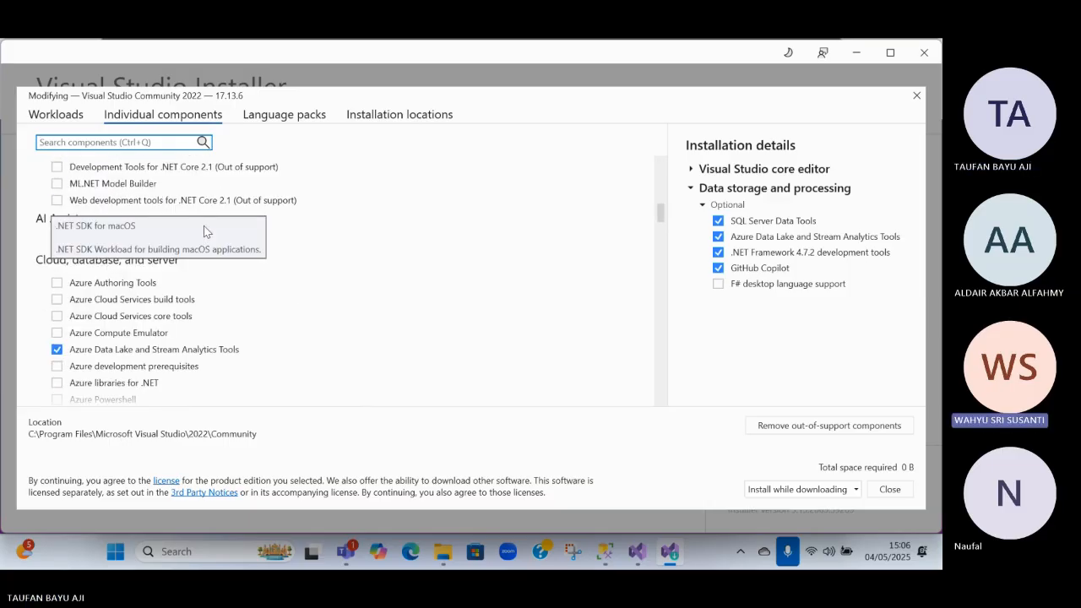
{"action": "scroll", "coordinate": [207, 229], "scroll_direction": "up", "scroll_amount": 15}
{"action": "scroll", "coordinate": [208, 229], "scroll_direction": "down", "scroll_amount": 8}
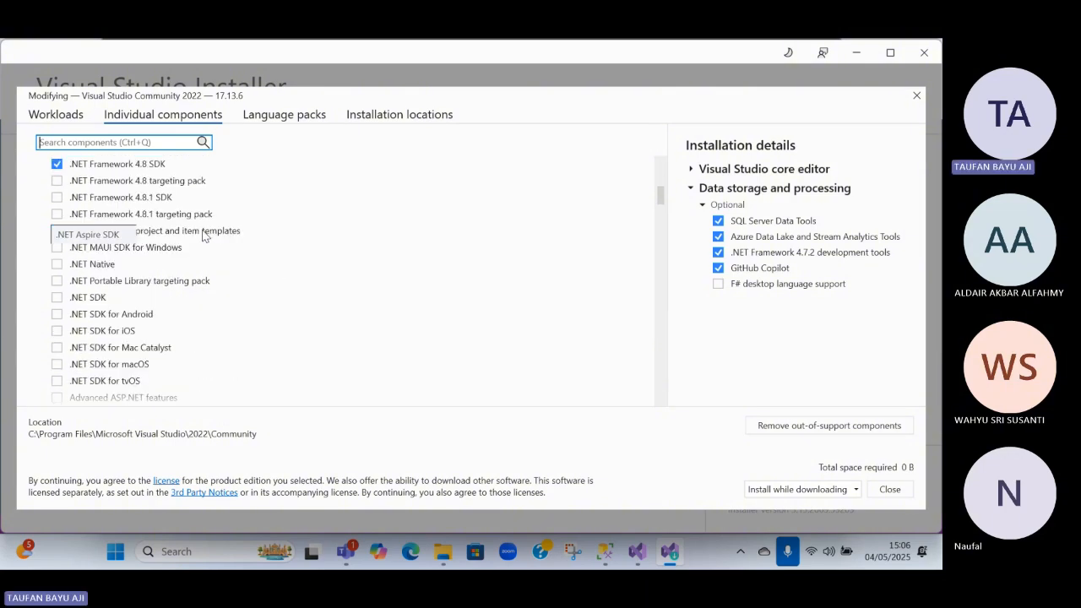
{"action": "scroll", "coordinate": [203, 234], "scroll_direction": "down", "scroll_amount": 12}
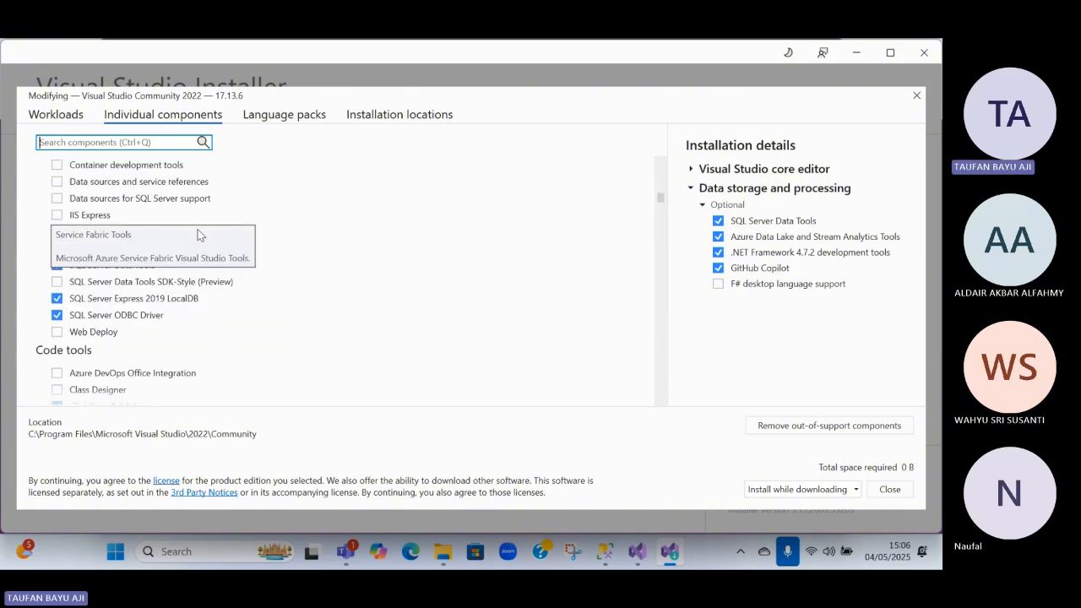
Select SQL Server Data Tools SDK-Style (Preview), deselect it again, and look over the other component groups
{"action": "left_click", "coordinate": [148, 283]}
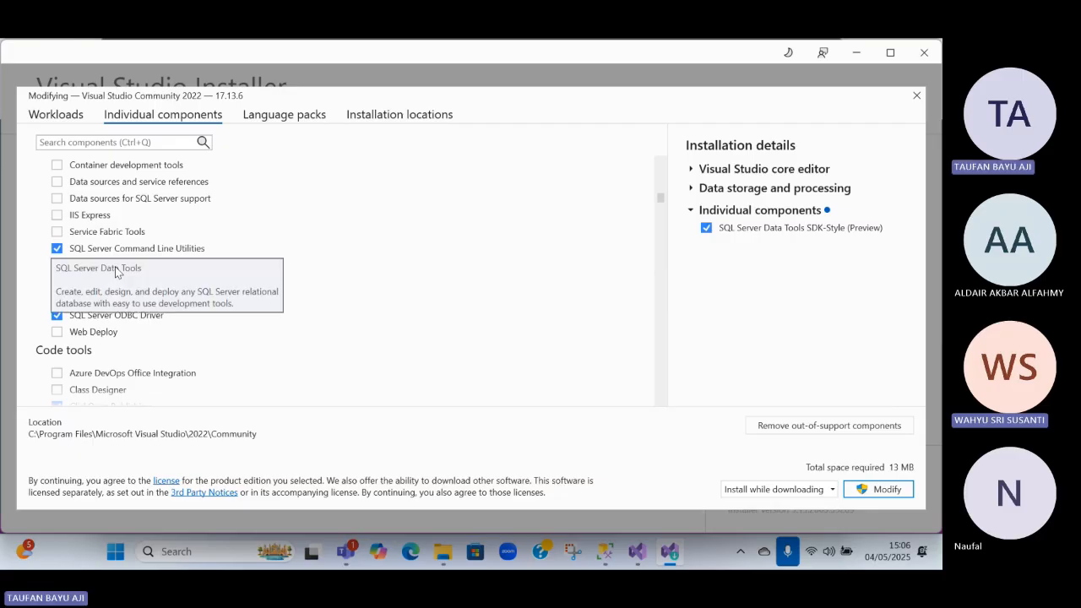
{"action": "left_click", "coordinate": [114, 287]}
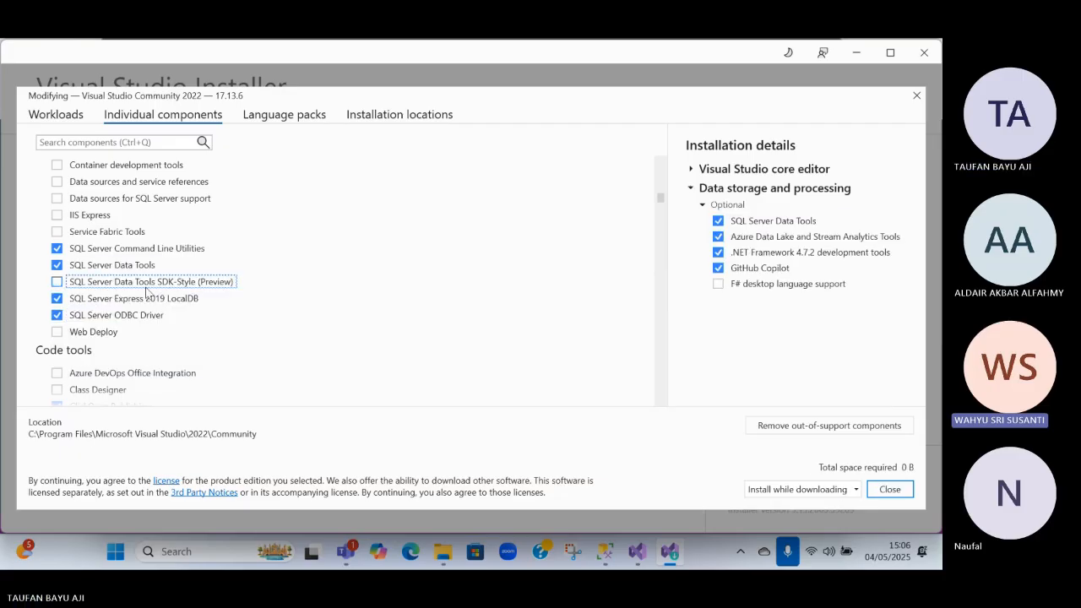
{"action": "scroll", "coordinate": [165, 295], "scroll_direction": "up", "scroll_amount": 1}
{"action": "scroll", "coordinate": [166, 296], "scroll_direction": "down", "scroll_amount": 6}
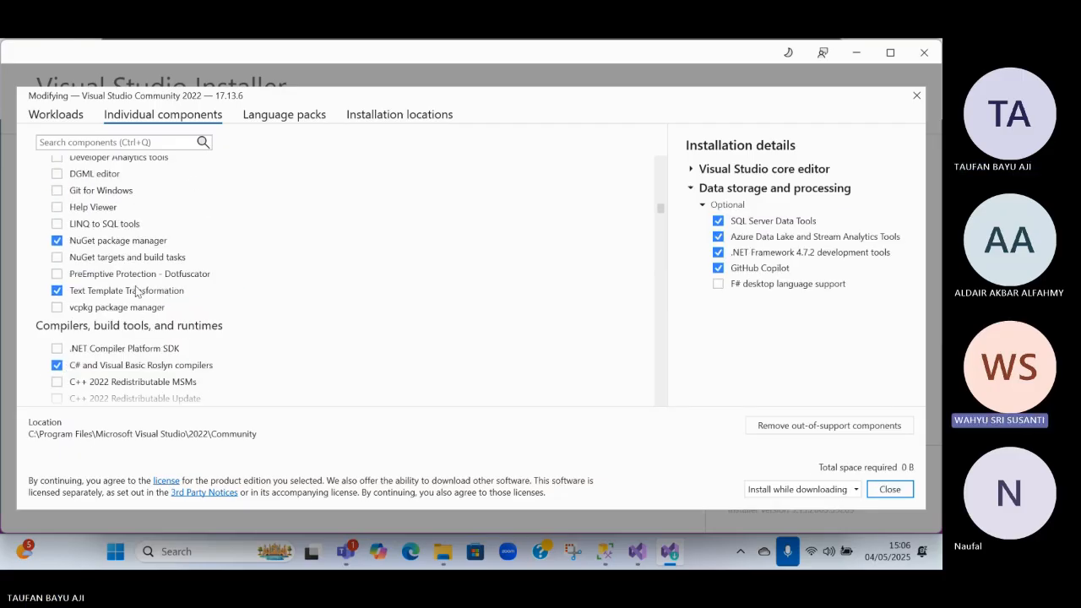
{"action": "scroll", "coordinate": [165, 296], "scroll_direction": "down", "scroll_amount": 5}
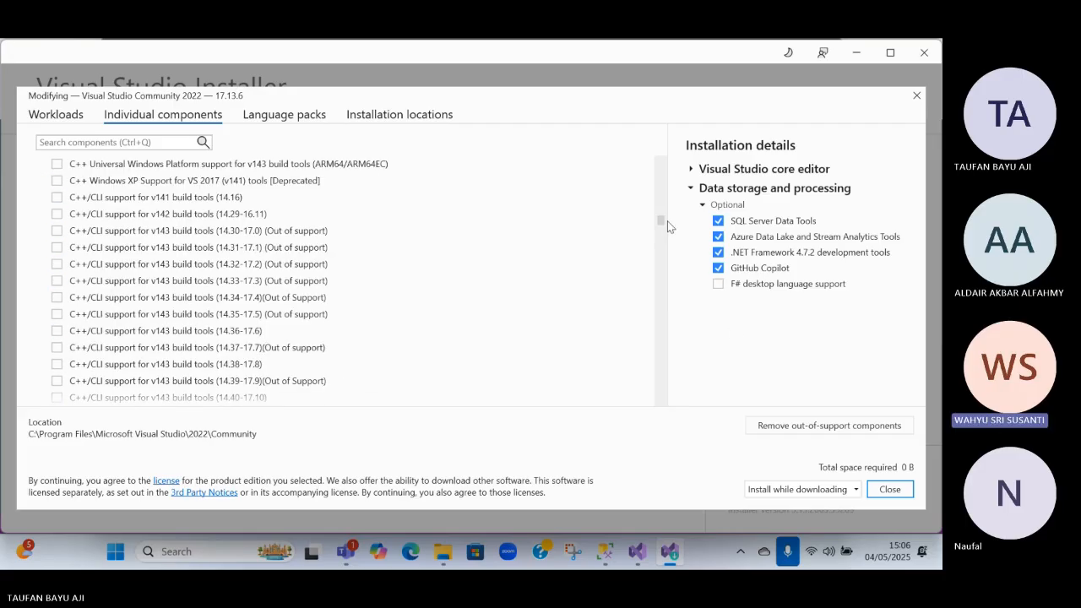
{"action": "left_click_drag", "start_coordinate": [668, 221], "coordinate": [639, 158]}
{"action": "scroll", "coordinate": [521, 225], "scroll_direction": "up", "scroll_amount": 2}
{"action": "scroll", "coordinate": [507, 226], "scroll_direction": "down", "scroll_amount": 5}
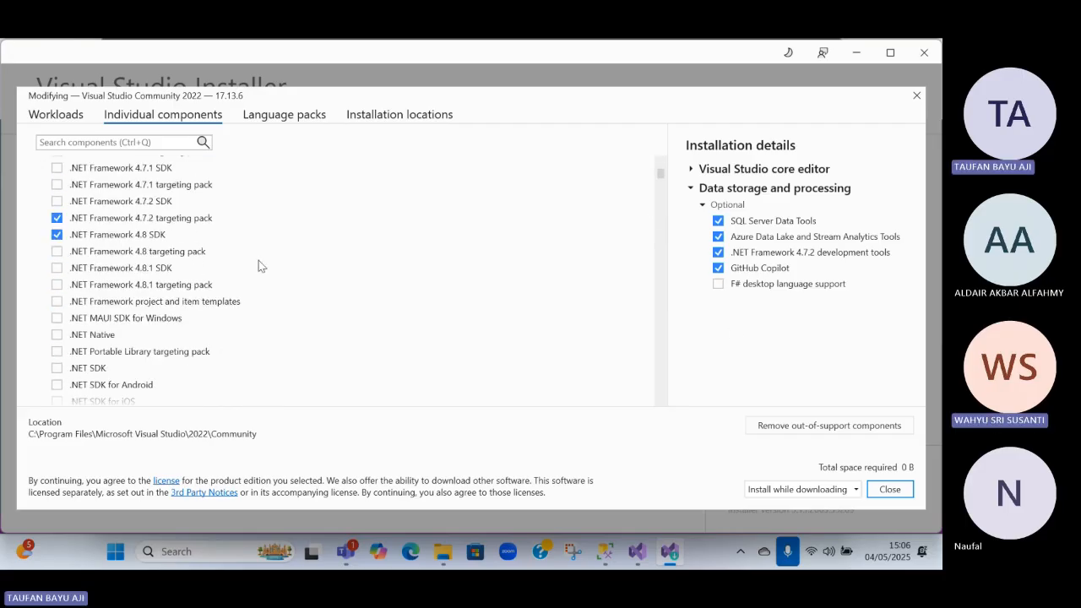
Search the individual components for "analytics services multidimetional and data mining project", then shorten the search to "analytics services"
{"action": "left_click", "coordinate": [118, 143]}
{"action": "type", "text": "multidimetional and data mining project"}
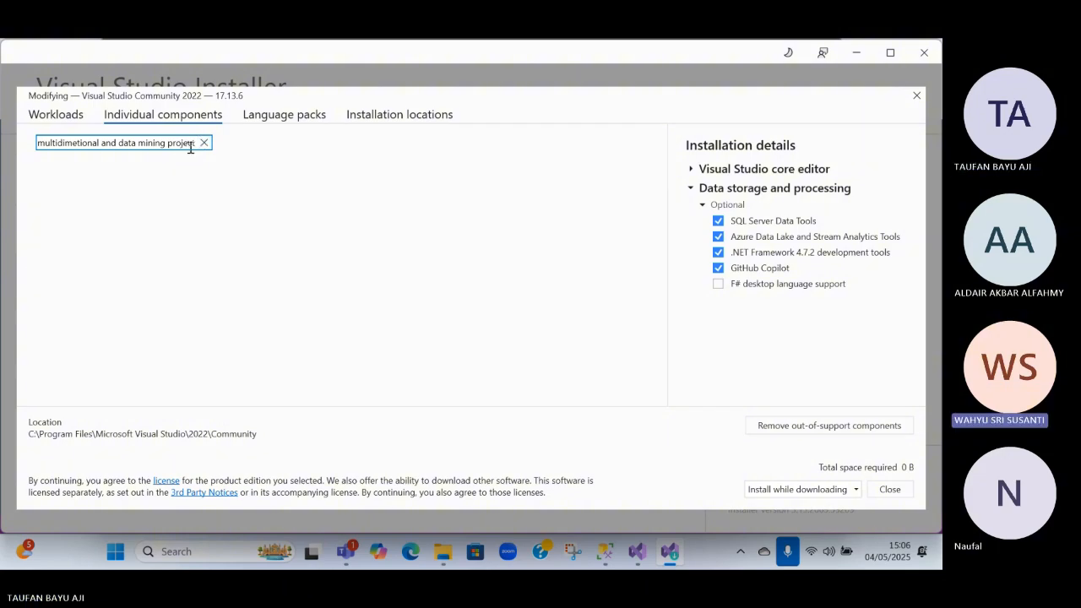
{"action": "left_click_drag", "start_coordinate": [194, 143], "coordinate": [103, 159]}
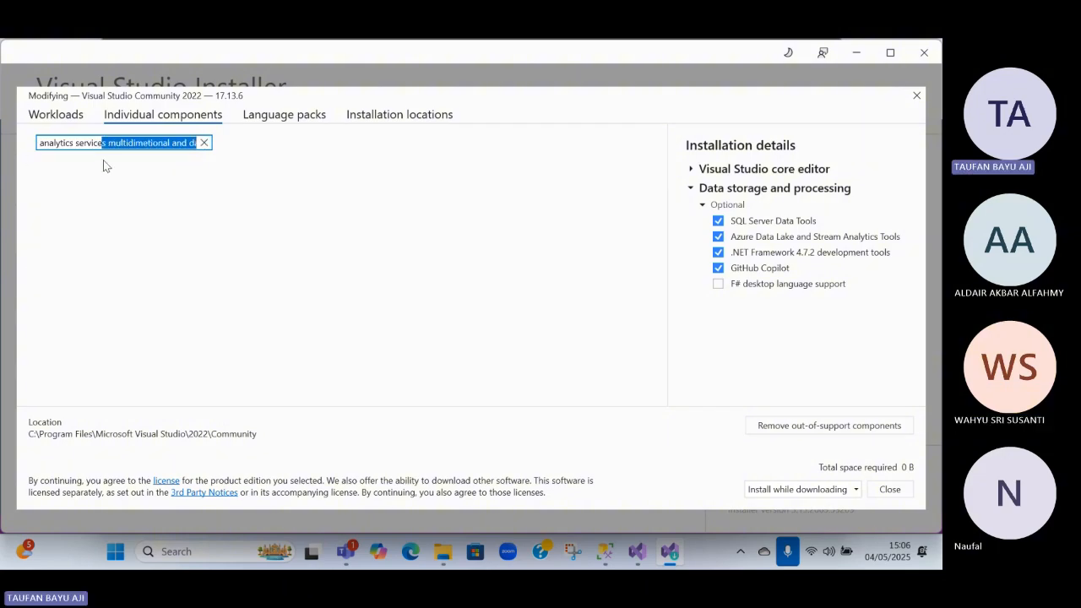
{"action": "key", "text": "BackSpace"}
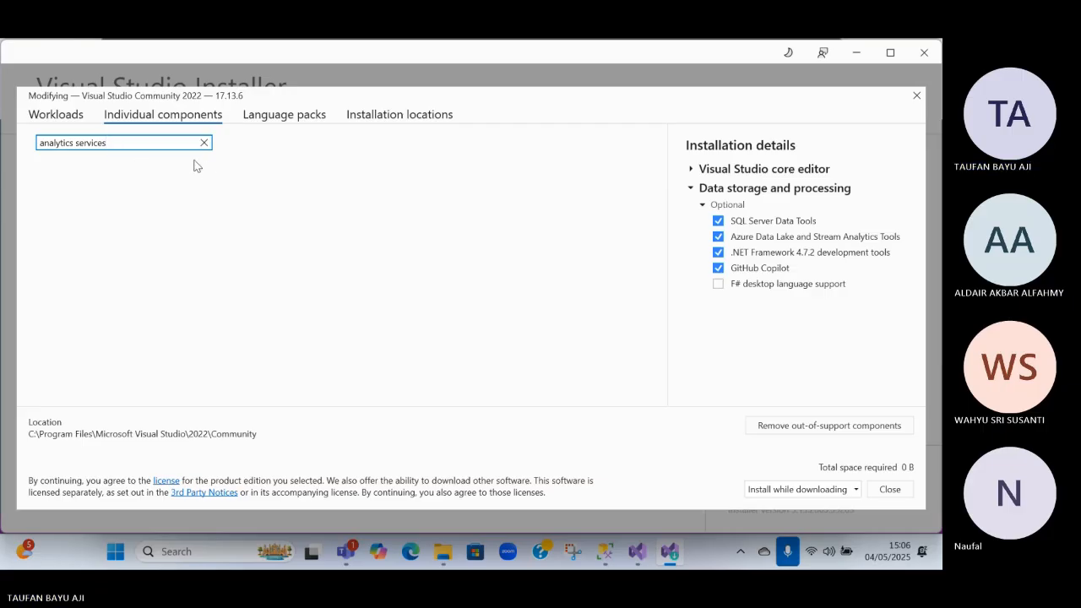
Search the individual components for "data" and "data min", then clear the search
{"action": "left_click_drag", "start_coordinate": [121, 140], "coordinate": [7, 134]}
{"action": "type", "text": "data"}
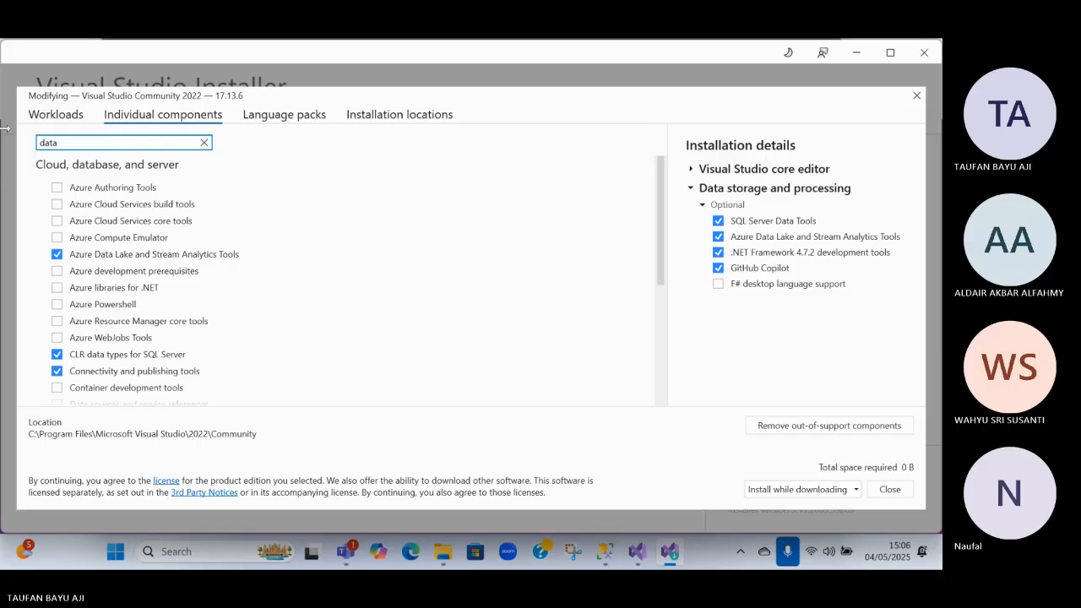
{"action": "type", "text": " min"}
{"action": "key", "text": "BackSpace"}
{"action": "key", "text": "BackSpace"}
{"action": "key", "text": "BackSpace"}
{"action": "key", "text": "BackSpace"}
{"action": "key", "text": "BackSpace"}
{"action": "key", "text": "BackSpace"}
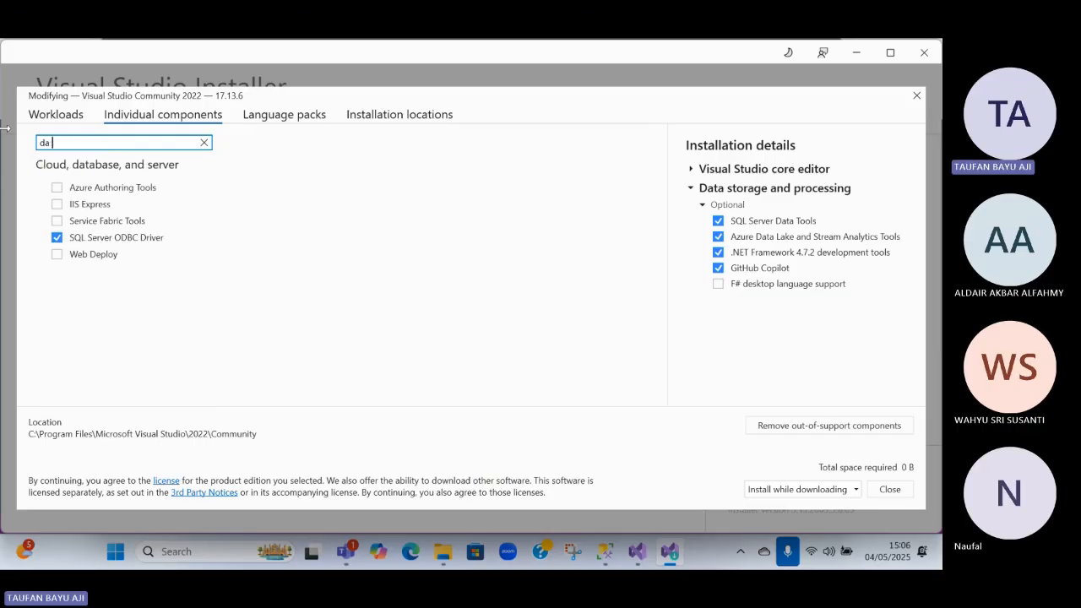
{"action": "key", "text": "BackSpace"}
{"action": "key", "text": "BackSpace"}
Examine the complete list of individual components, from .NET to the SDKs, for Analysis Services or data mining tools
{"action": "scroll", "coordinate": [177, 220], "scroll_direction": "down", "scroll_amount": 5}
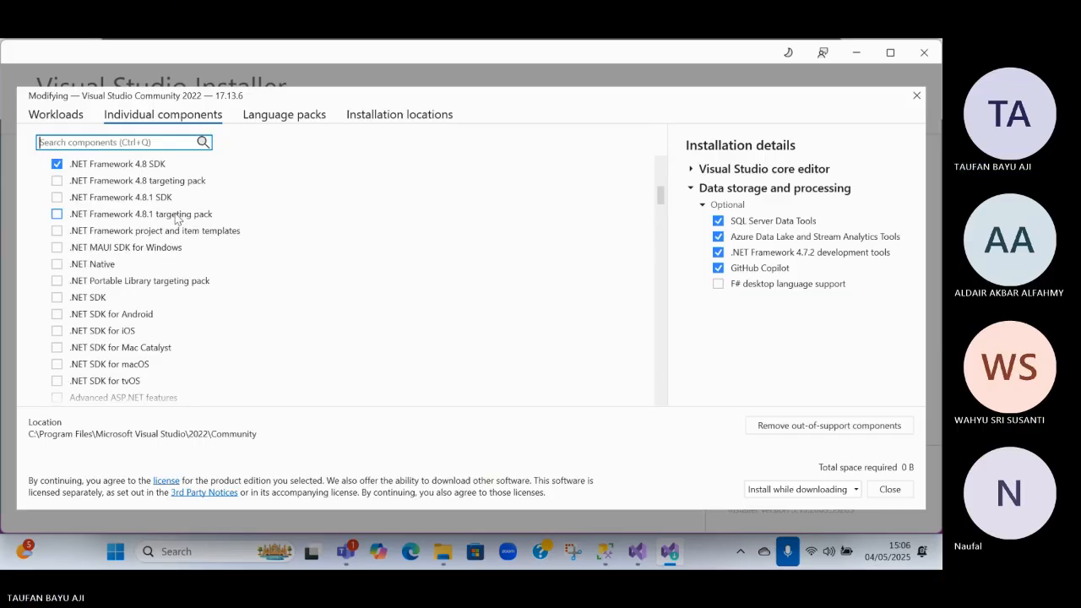
{"action": "scroll", "coordinate": [177, 219], "scroll_direction": "down", "scroll_amount": 10}
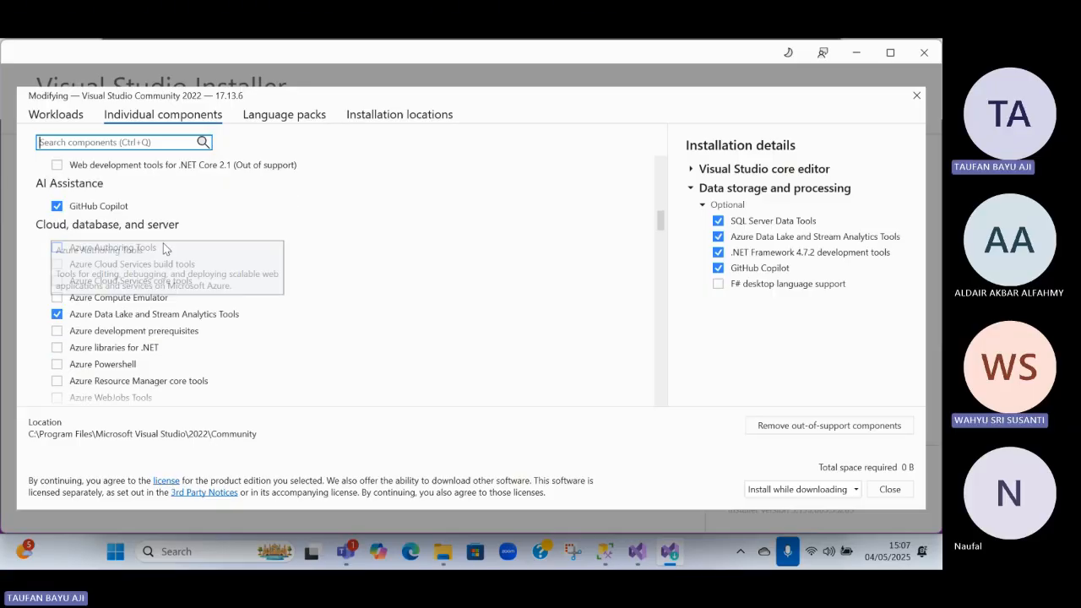
{"action": "scroll", "coordinate": [169, 253], "scroll_direction": "up", "scroll_amount": 3}
{"action": "scroll", "coordinate": [224, 249], "scroll_direction": "down", "scroll_amount": 5}
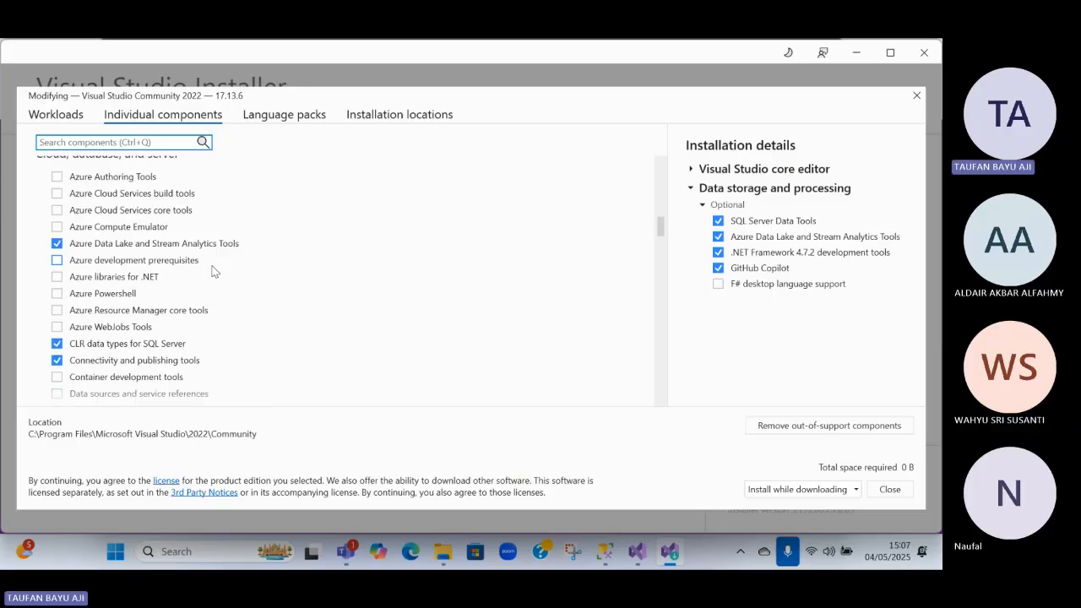
{"action": "scroll", "coordinate": [258, 308], "scroll_direction": "down", "scroll_amount": 5}
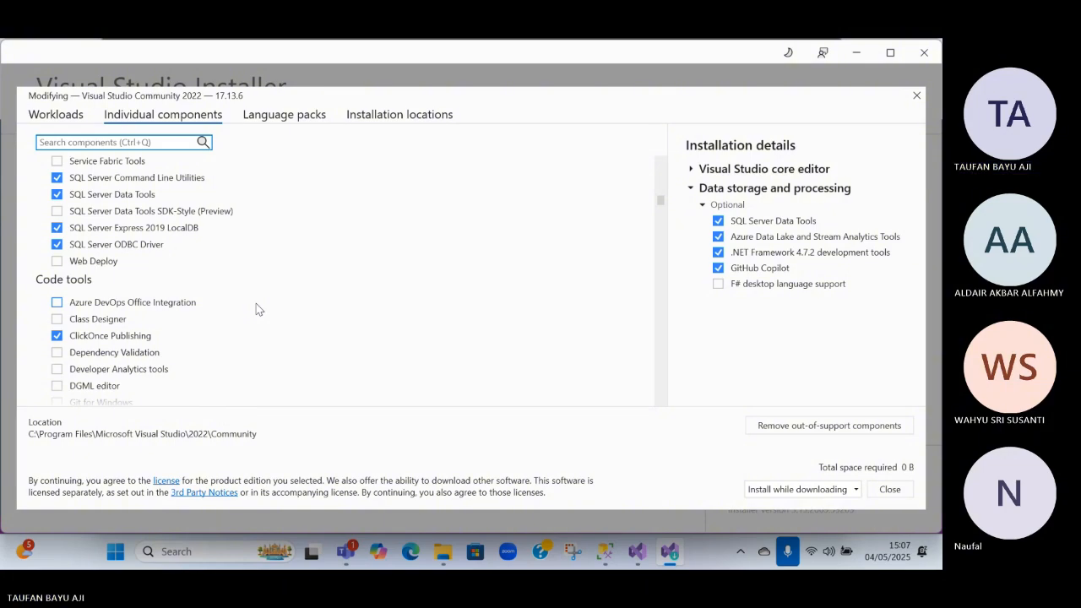
{"action": "scroll", "coordinate": [256, 309], "scroll_direction": "down", "scroll_amount": 4}
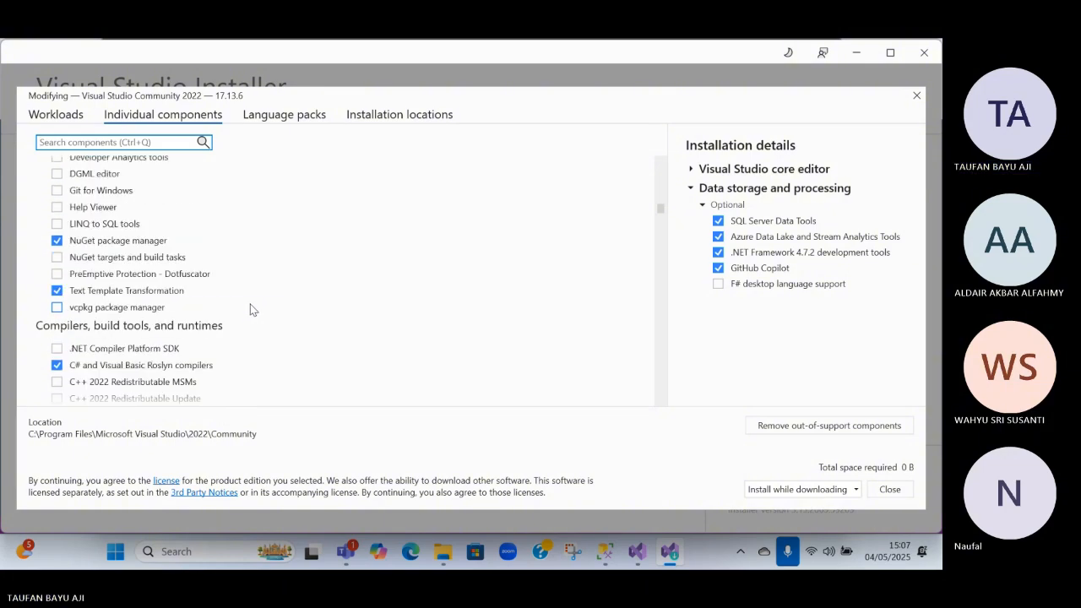
{"action": "scroll", "coordinate": [244, 309], "scroll_direction": "down", "scroll_amount": 10}
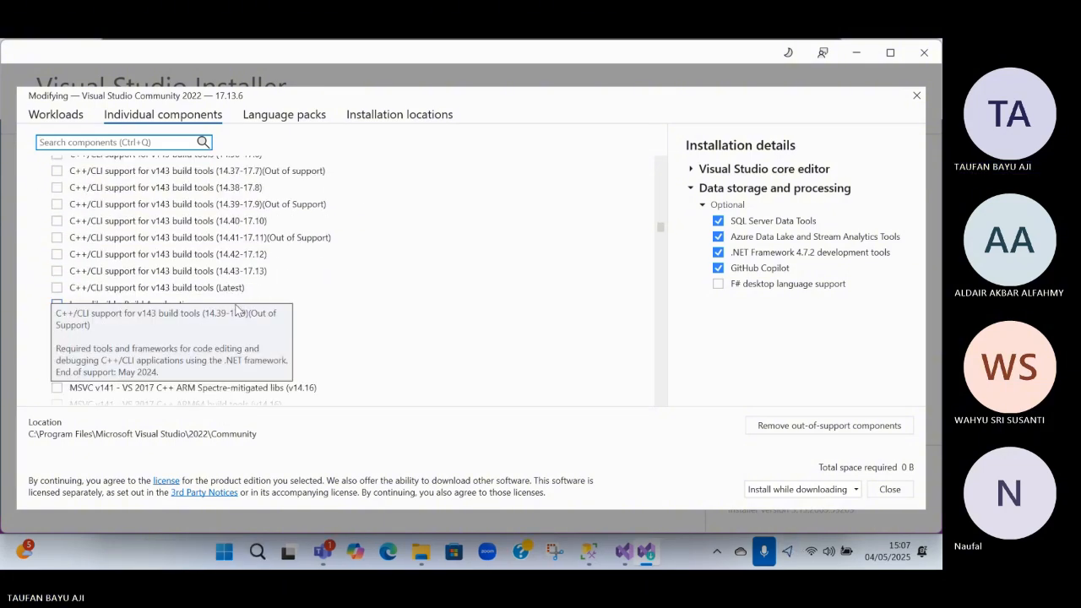
{"action": "left_click_drag", "start_coordinate": [660, 230], "coordinate": [670, 412]}
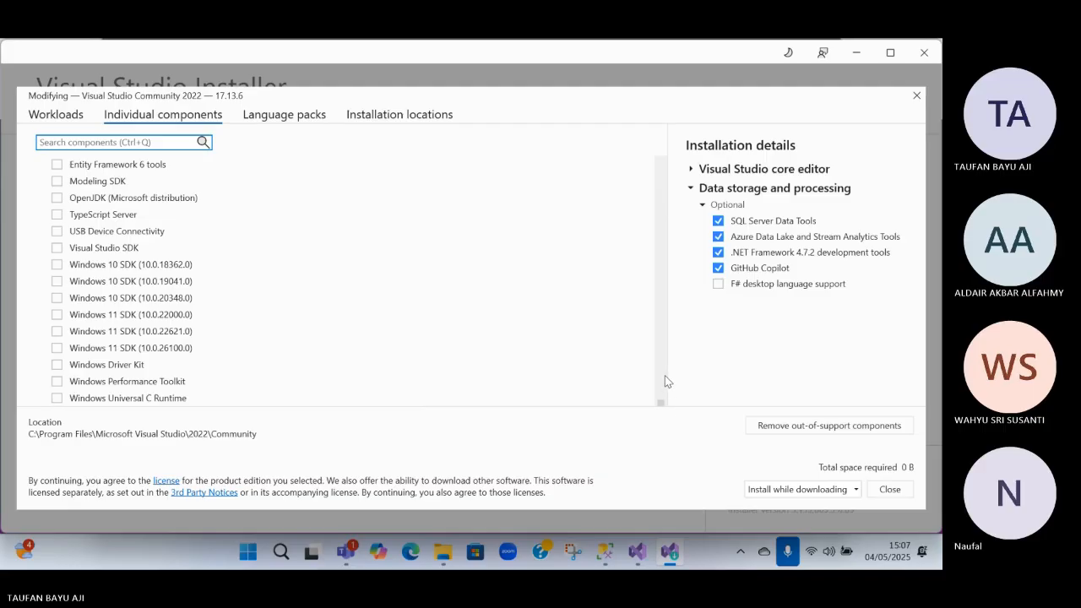
{"action": "scroll", "coordinate": [665, 382], "scroll_direction": "up", "scroll_amount": 12}
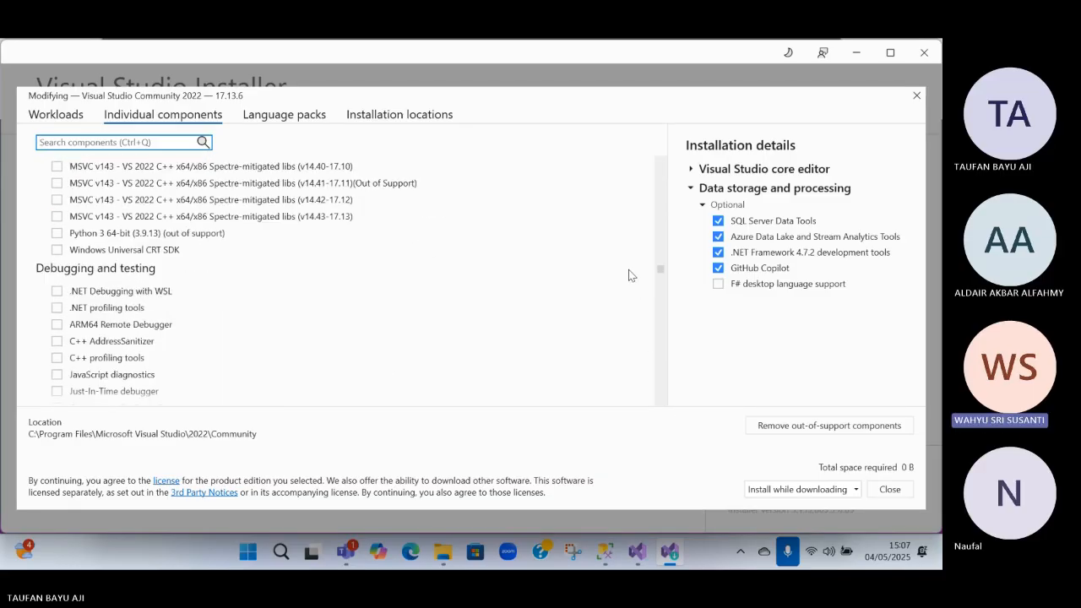
{"action": "scroll", "coordinate": [628, 275], "scroll_direction": "up", "scroll_amount": 15}
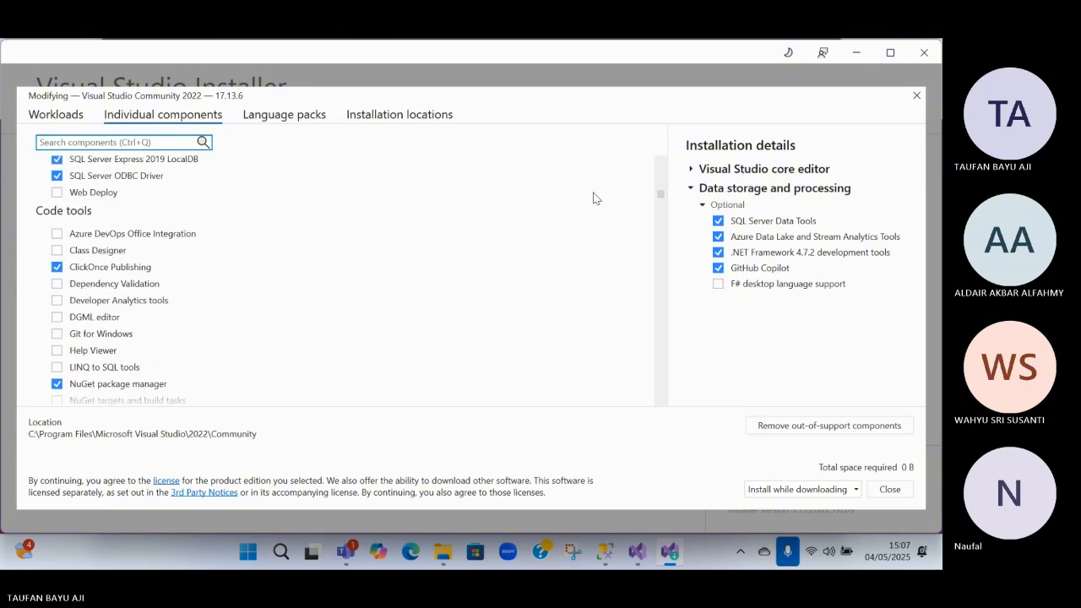
{"action": "scroll", "coordinate": [593, 199], "scroll_direction": "up", "scroll_amount": 15}
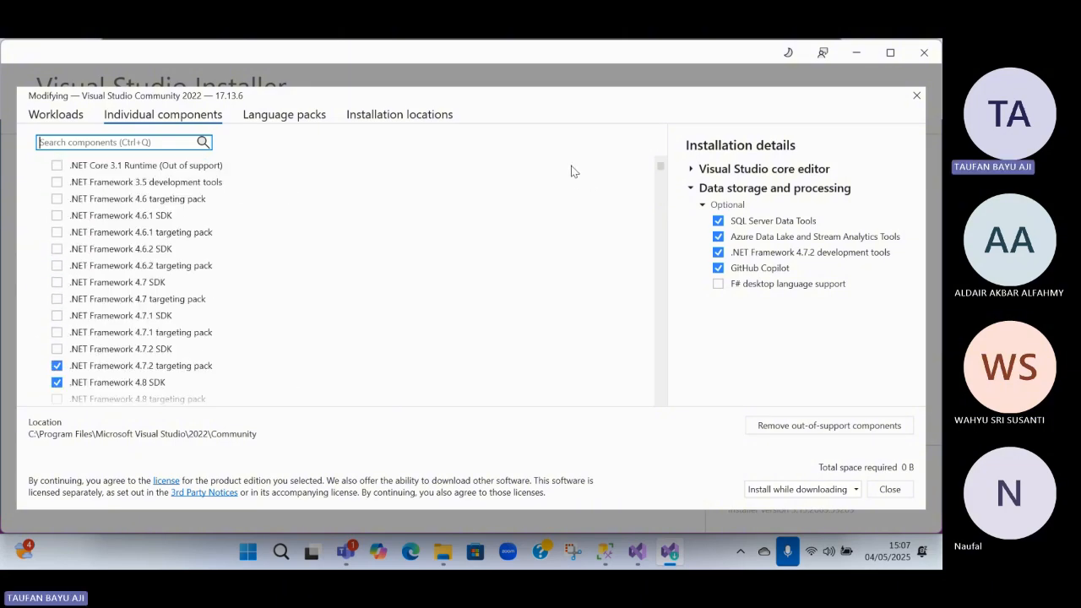
{"action": "scroll", "coordinate": [565, 160], "scroll_direction": "up", "scroll_amount": 3}
{"action": "scroll", "coordinate": [574, 201], "scroll_direction": "down", "scroll_amount": 10}
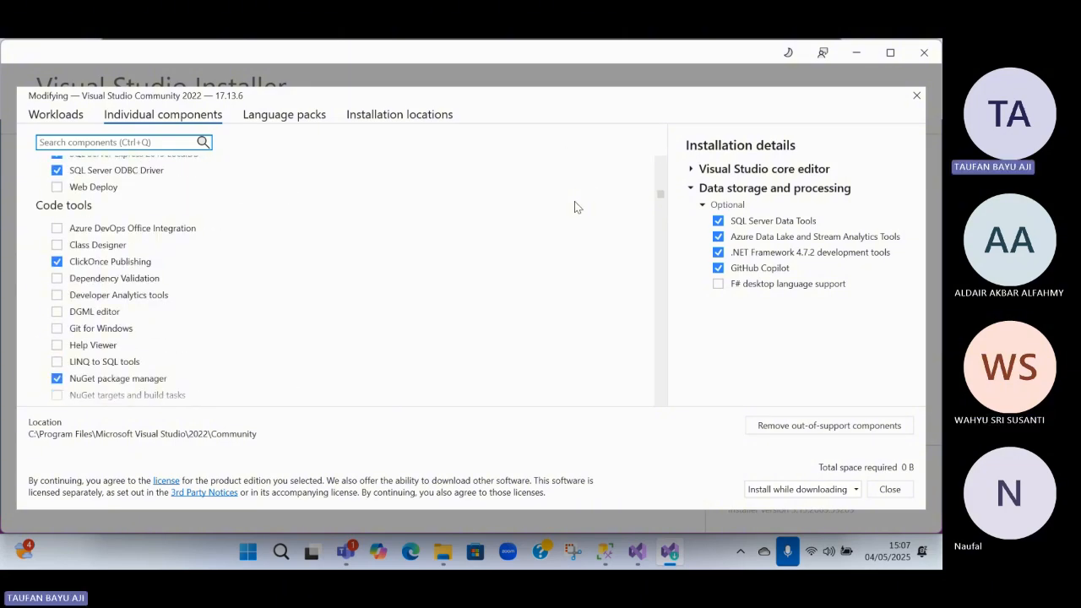
Examine the individual components from Code tools through compilers, debugging and SDKs for Analysis Services or data mining tools
{"action": "scroll", "coordinate": [574, 201], "scroll_direction": "down", "scroll_amount": 5}
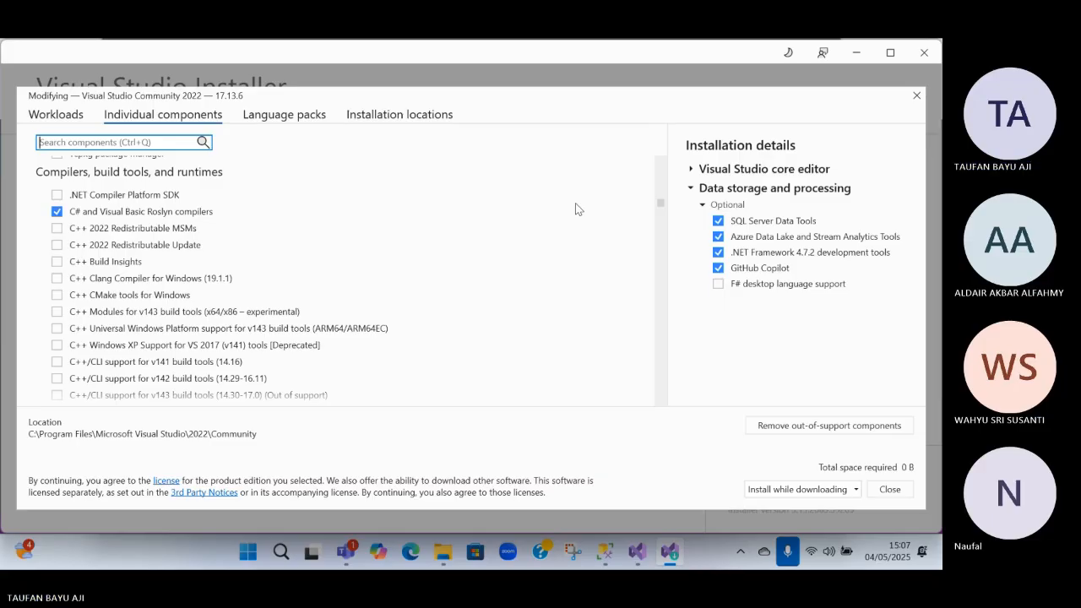
{"action": "scroll", "coordinate": [576, 213], "scroll_direction": "down", "scroll_amount": 5}
{"action": "scroll", "coordinate": [578, 217], "scroll_direction": "down", "scroll_amount": 5}
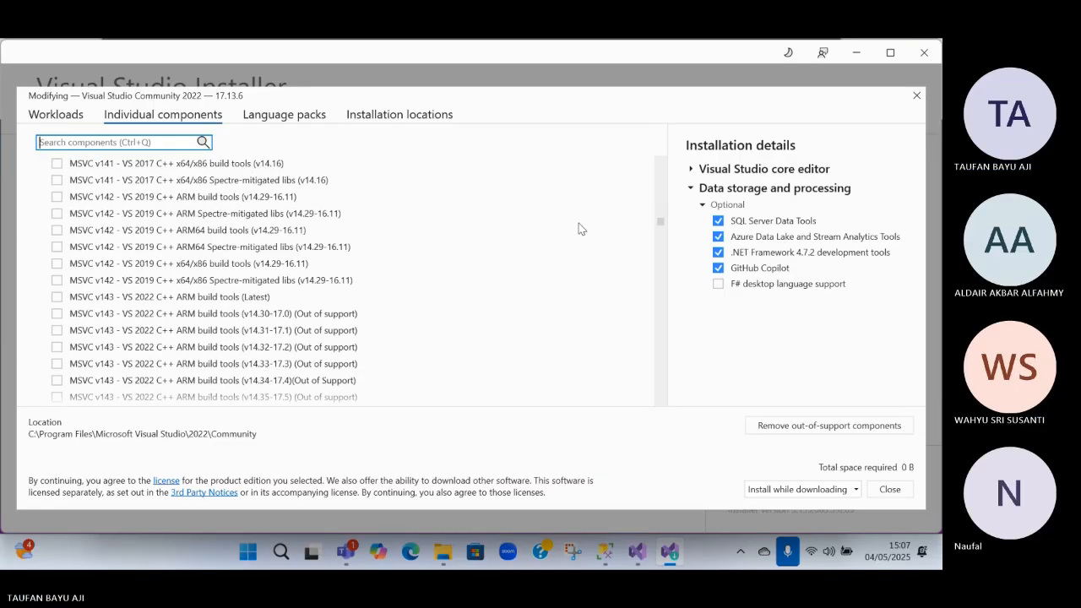
{"action": "scroll", "coordinate": [583, 232], "scroll_direction": "down", "scroll_amount": 5}
{"action": "scroll", "coordinate": [591, 246], "scroll_direction": "down", "scroll_amount": 10}
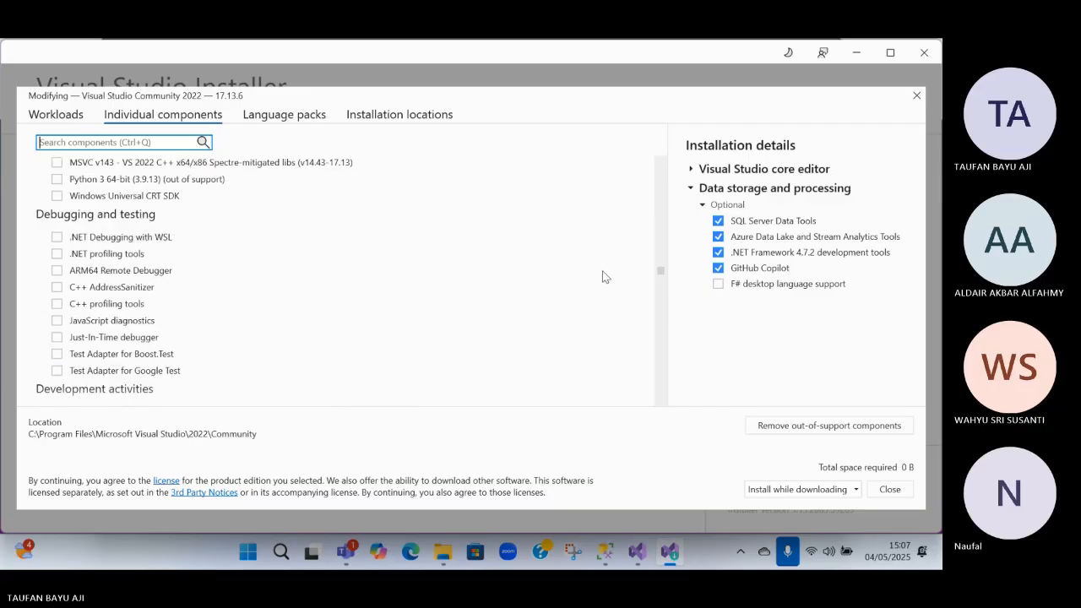
{"action": "scroll", "coordinate": [602, 276], "scroll_direction": "down", "scroll_amount": 15}
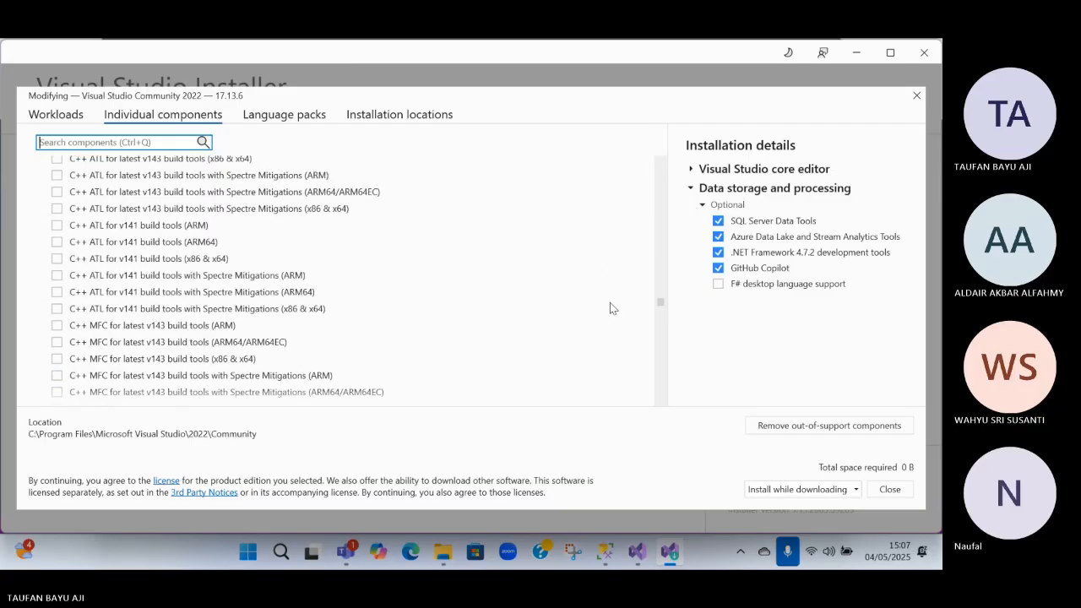
{"action": "scroll", "coordinate": [612, 321], "scroll_direction": "down", "scroll_amount": 20}
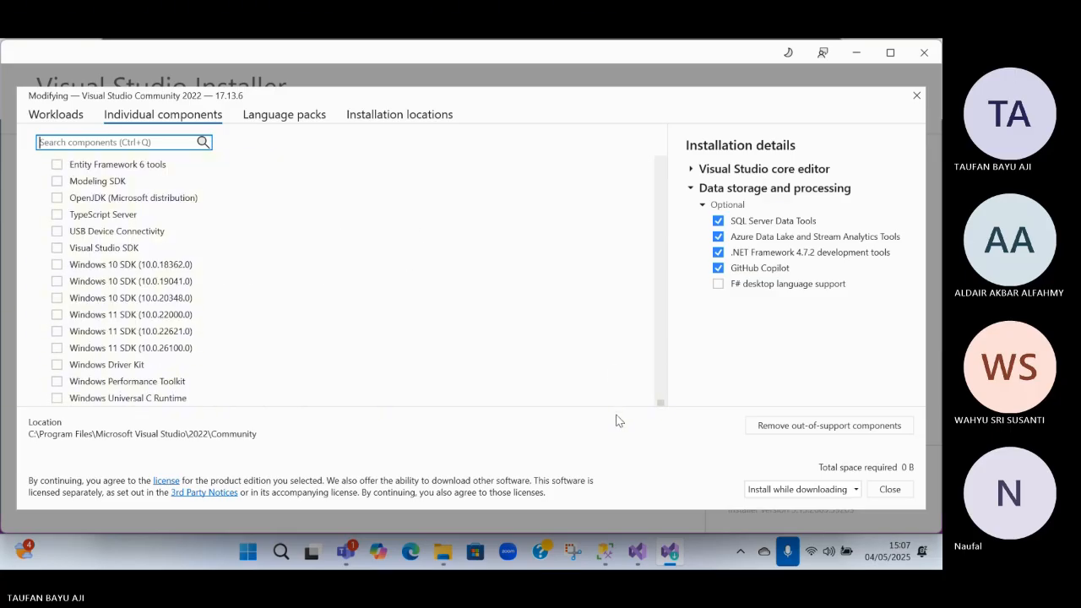
{"action": "scroll", "coordinate": [597, 199], "scroll_direction": "up", "scroll_amount": 20}
Check the available language packs and the installation locations, and return to the workloads
{"action": "left_click", "coordinate": [281, 116]}
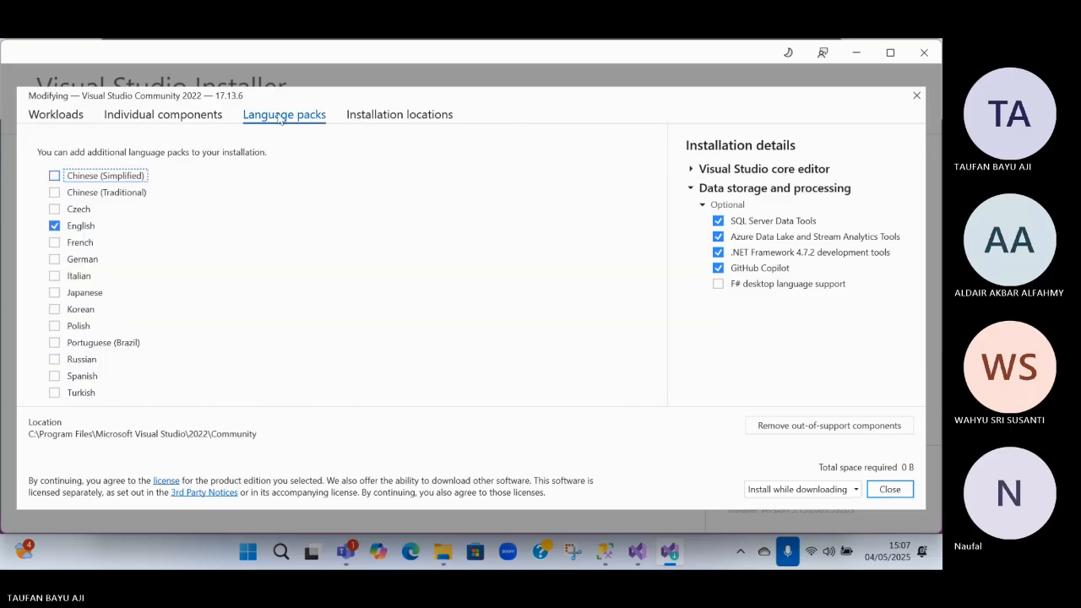
{"action": "left_click", "coordinate": [363, 116]}
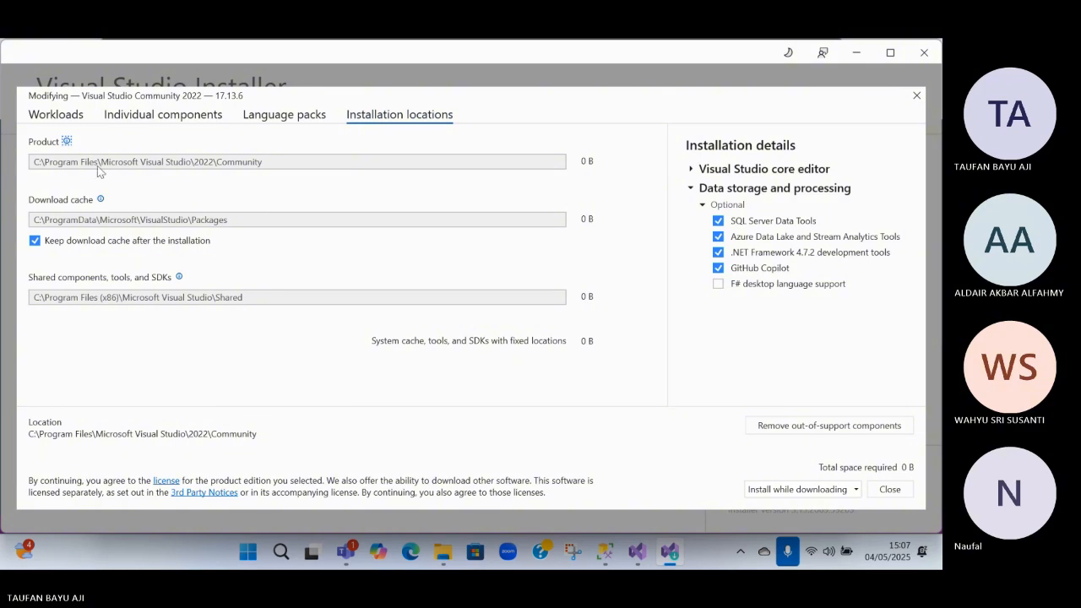
{"action": "left_click", "coordinate": [56, 118]}
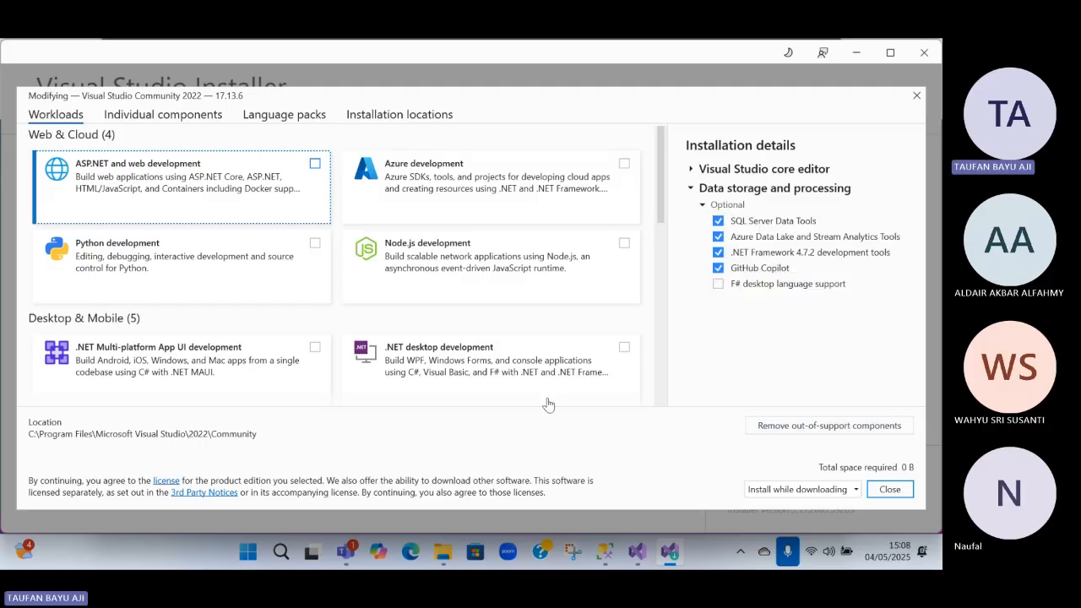
Look over the workloads, select Visual Studio extension development, and deselect it again
{"action": "scroll", "coordinate": [274, 286], "scroll_direction": "down", "scroll_amount": 5}
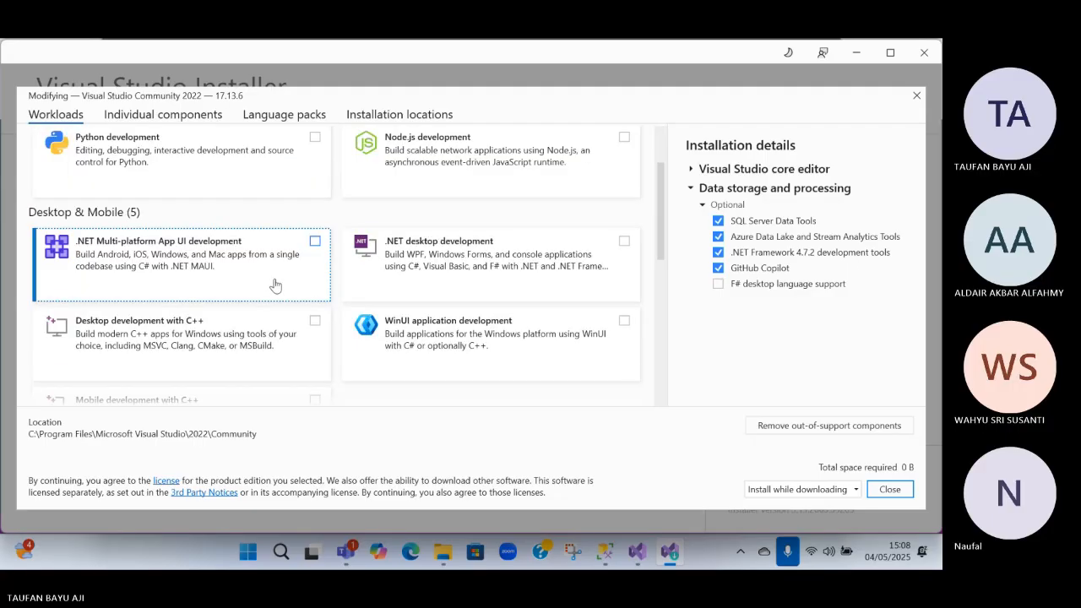
{"action": "scroll", "coordinate": [251, 289], "scroll_direction": "up", "scroll_amount": 2}
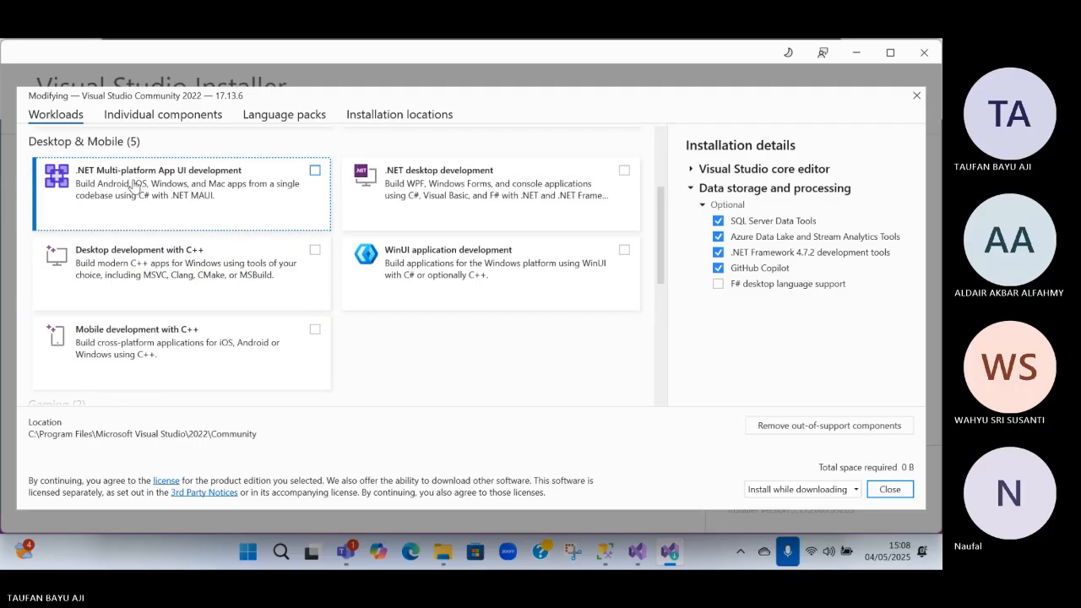
{"action": "scroll", "coordinate": [180, 422], "scroll_direction": "down", "scroll_amount": 3}
{"action": "scroll", "coordinate": [181, 362], "scroll_direction": "up", "scroll_amount": 2}
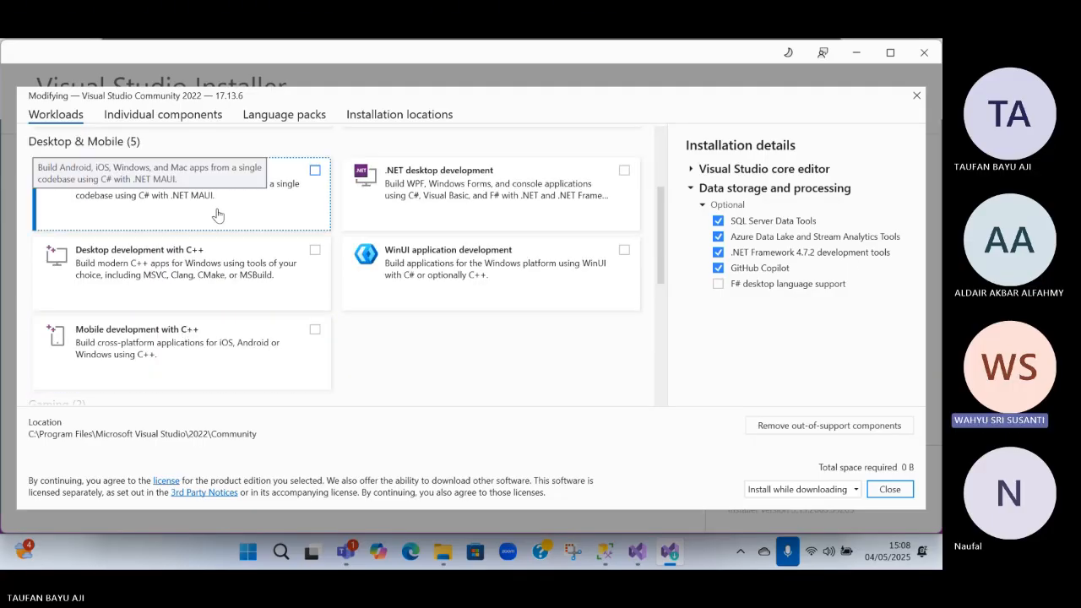
{"action": "scroll", "coordinate": [217, 212], "scroll_direction": "down", "scroll_amount": 4}
{"action": "left_click", "coordinate": [245, 346]}
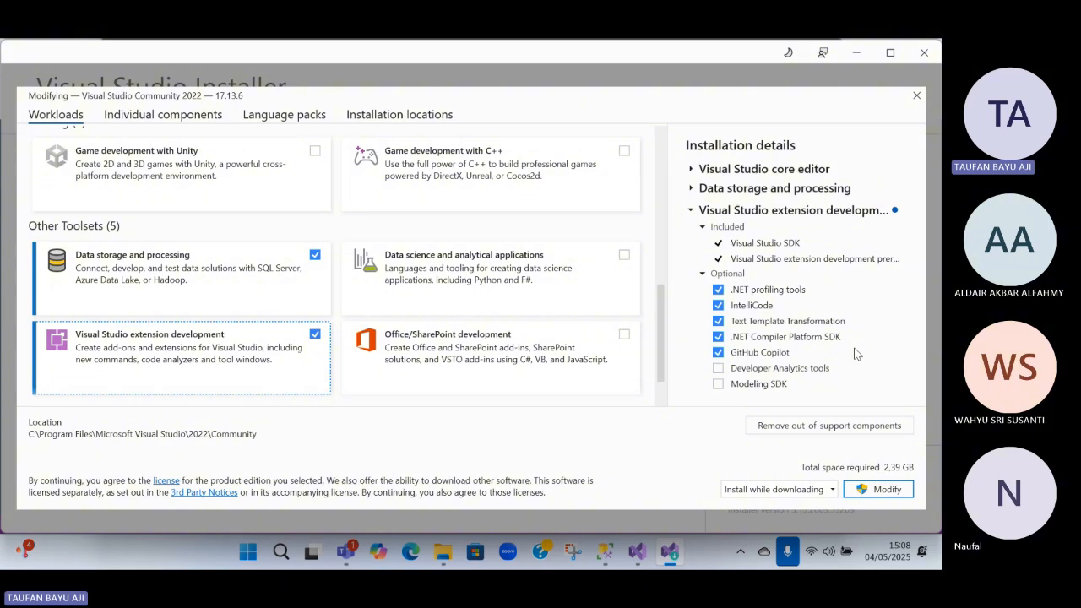
{"action": "left_click", "coordinate": [314, 335]}
Review the individual components for cloud, database and server once more, and close the Visual Studio Community 2022 modification window
{"action": "left_click", "coordinate": [163, 114]}
{"action": "scroll", "coordinate": [161, 187], "scroll_direction": "down", "scroll_amount": 10}
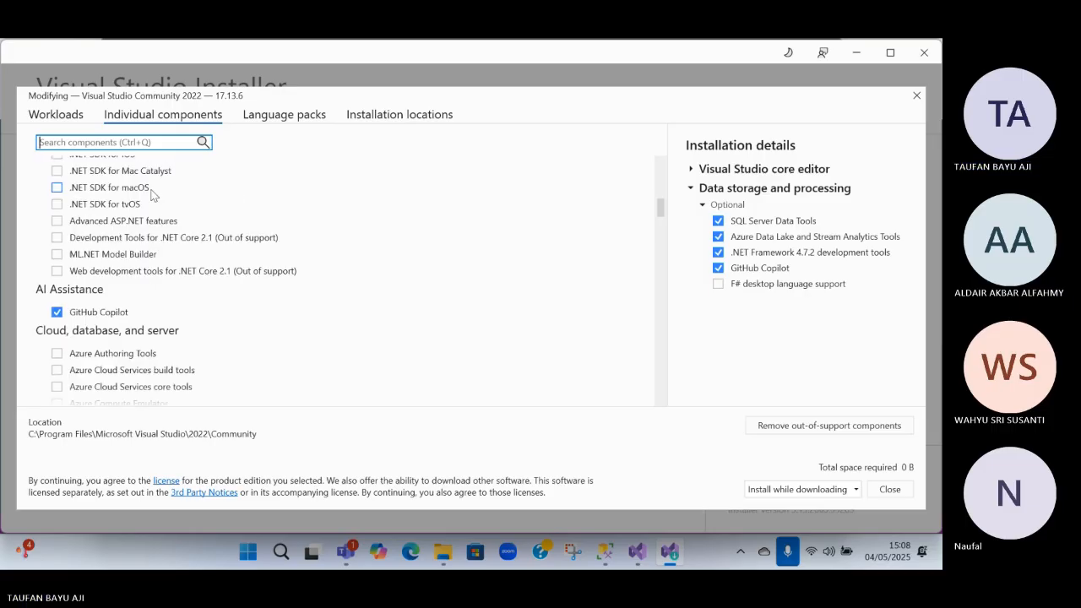
{"action": "scroll", "coordinate": [152, 195], "scroll_direction": "down", "scroll_amount": 5}
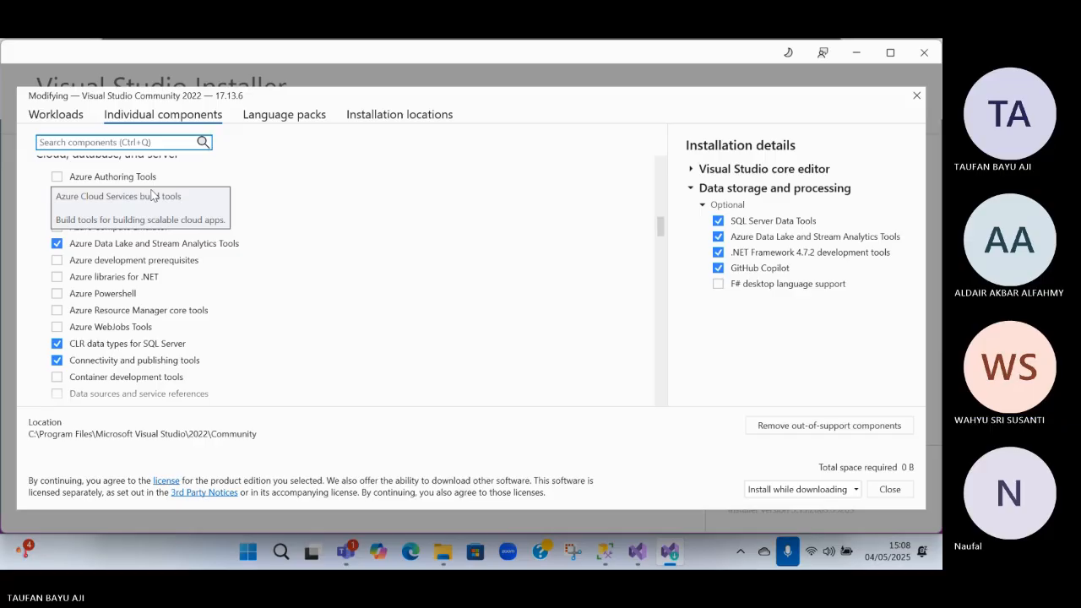
{"action": "scroll", "coordinate": [152, 195], "scroll_direction": "down", "scroll_amount": 3}
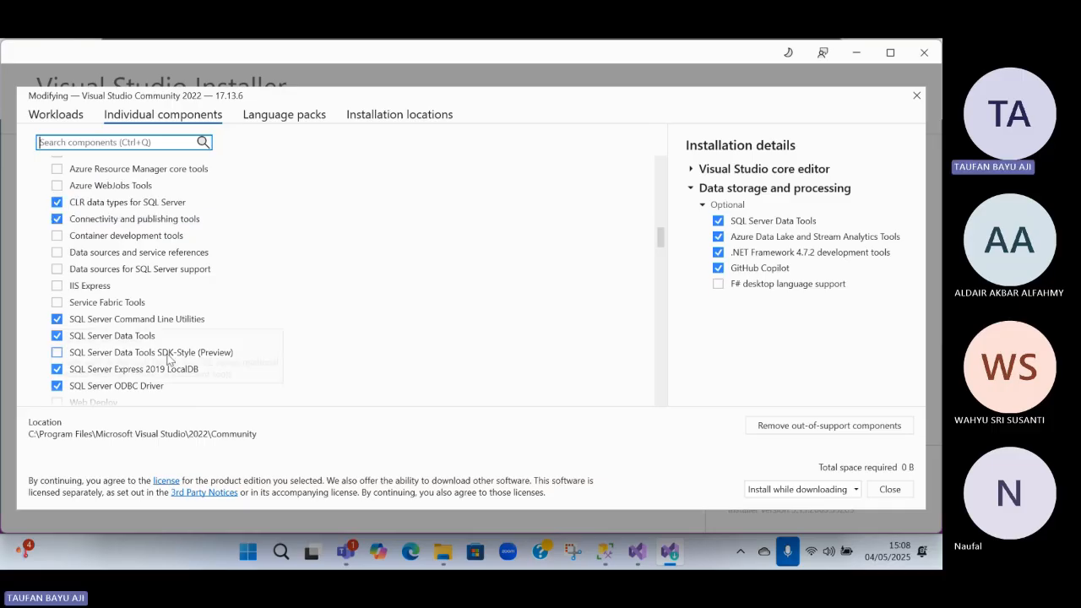
{"action": "scroll", "coordinate": [95, 327], "scroll_direction": "down", "scroll_amount": 2}
{"action": "scroll", "coordinate": [96, 328], "scroll_direction": "up", "scroll_amount": 3}
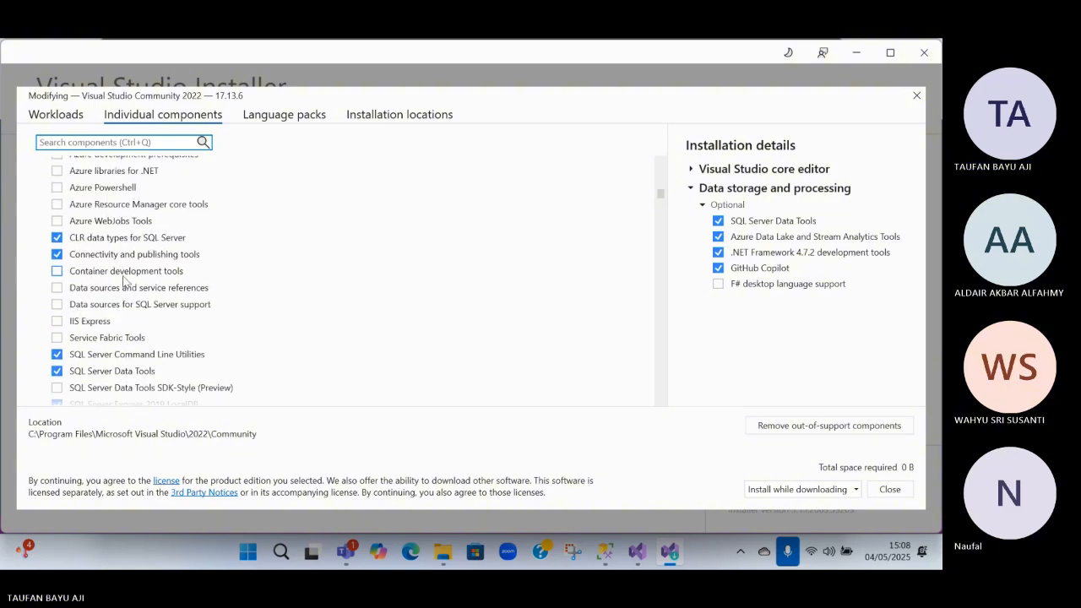
{"action": "scroll", "coordinate": [122, 278], "scroll_direction": "down", "scroll_amount": 1}
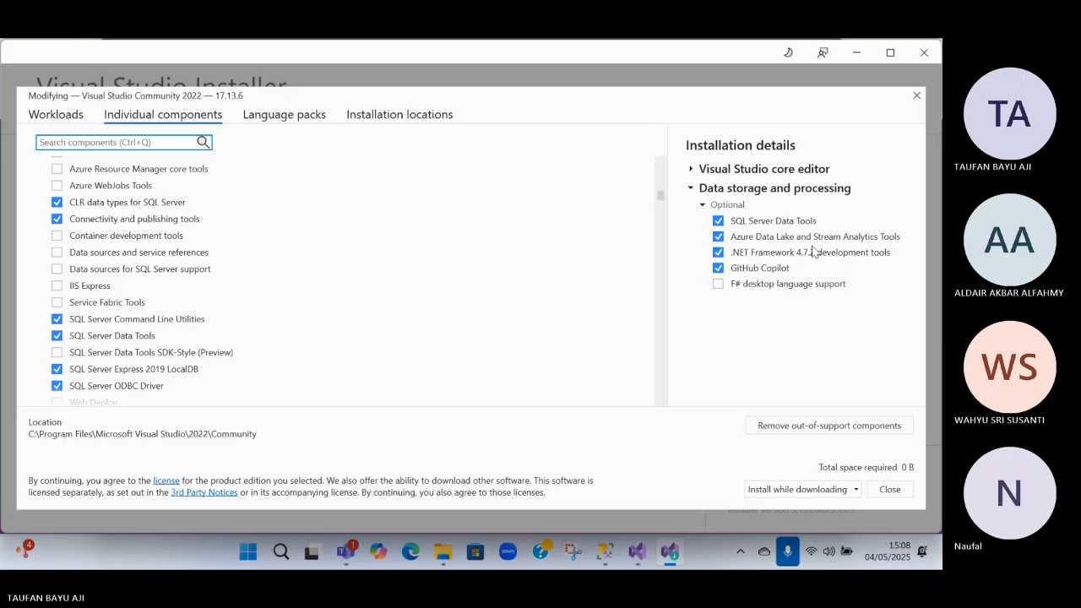
{"action": "left_click", "coordinate": [912, 98]}
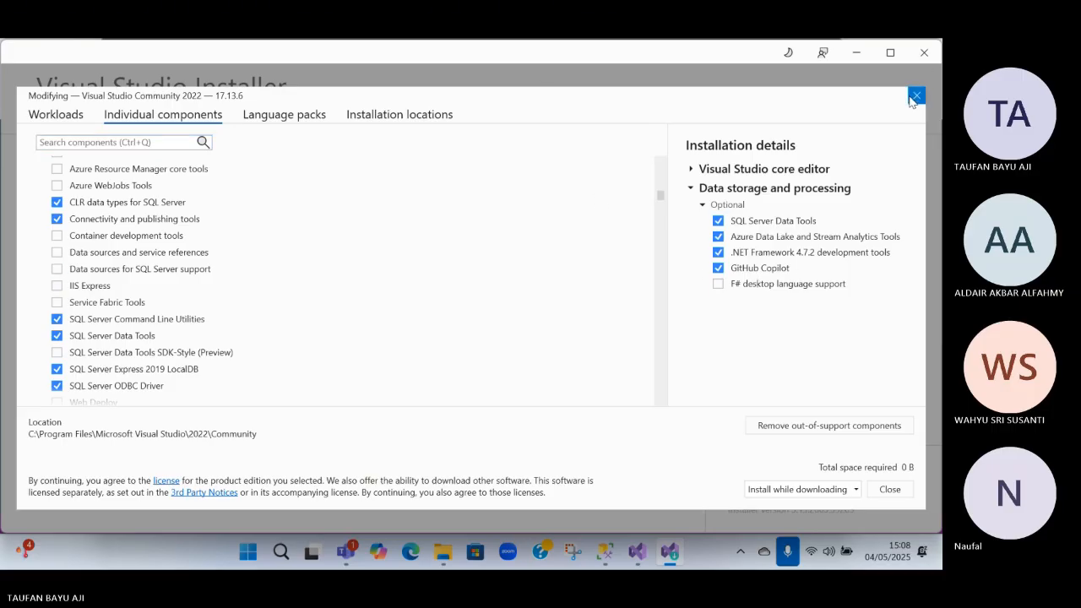
Switch to Visual Studio's new project window, clear the old template search, and search the templates for "ana"
{"action": "mouse_move", "coordinate": [643, 562]}
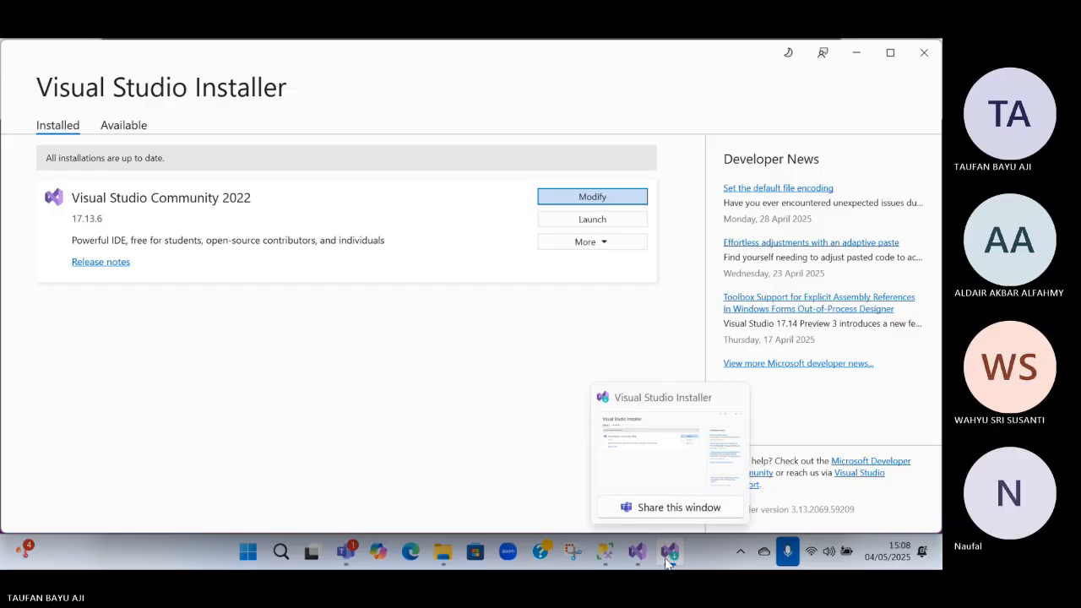
{"action": "left_click", "coordinate": [631, 464]}
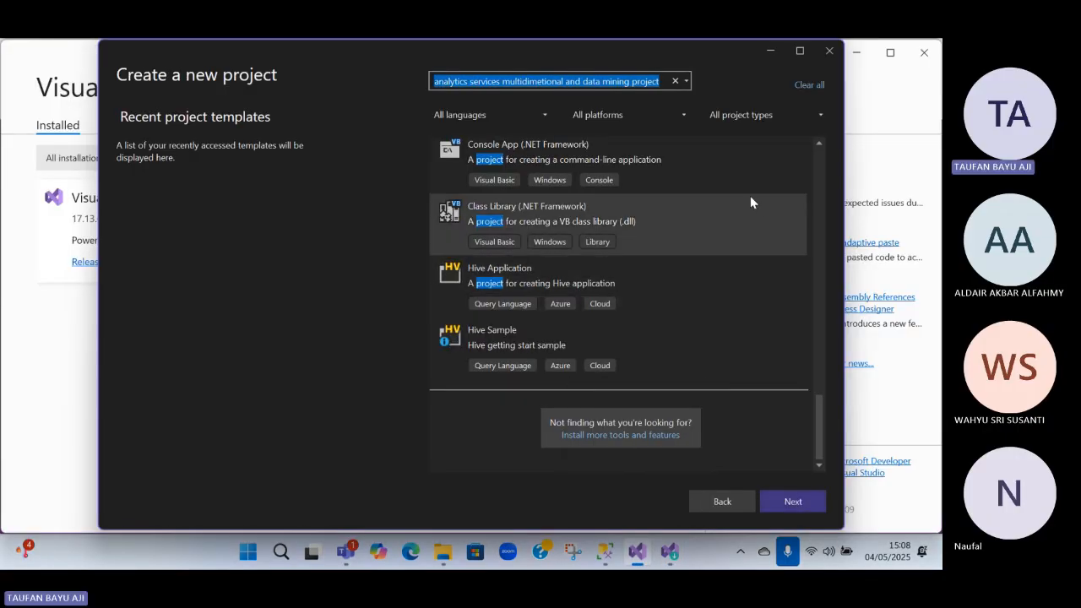
{"action": "left_click", "coordinate": [676, 82]}
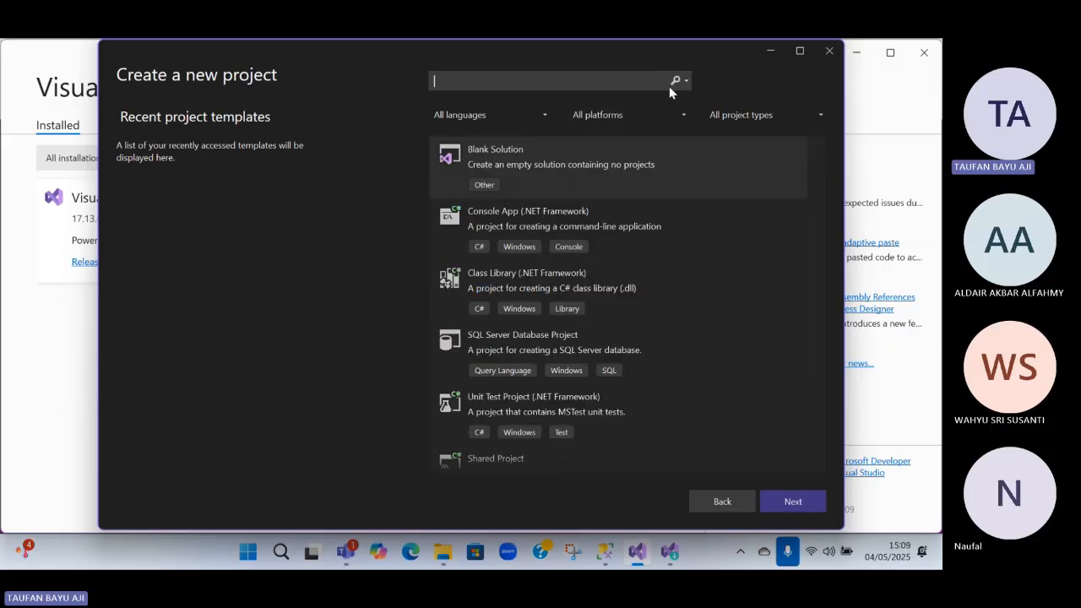
{"action": "type", "text": "an"}
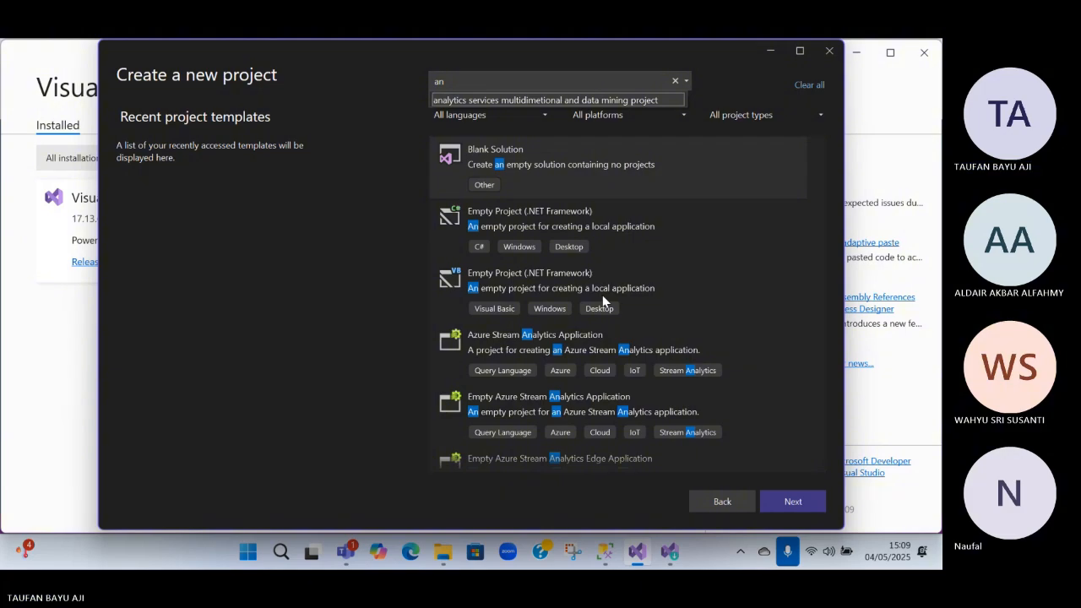
{"action": "type", "text": "a"}
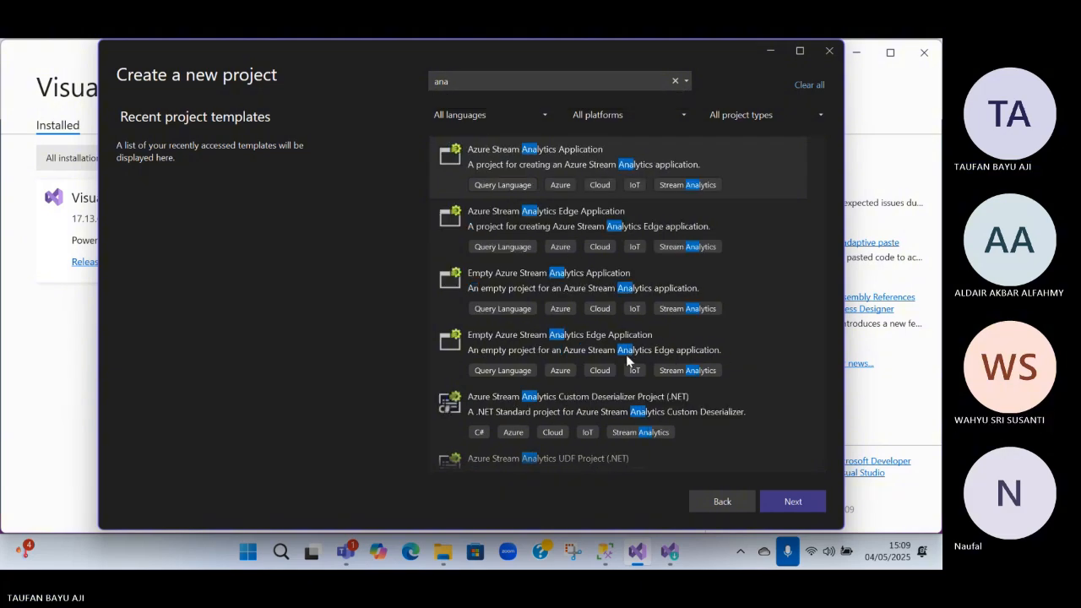
{"action": "key", "text": "alt+Tab"}
{"action": "key", "text": "alt+Tab"}
{"action": "key", "text": "alt+Tab"}
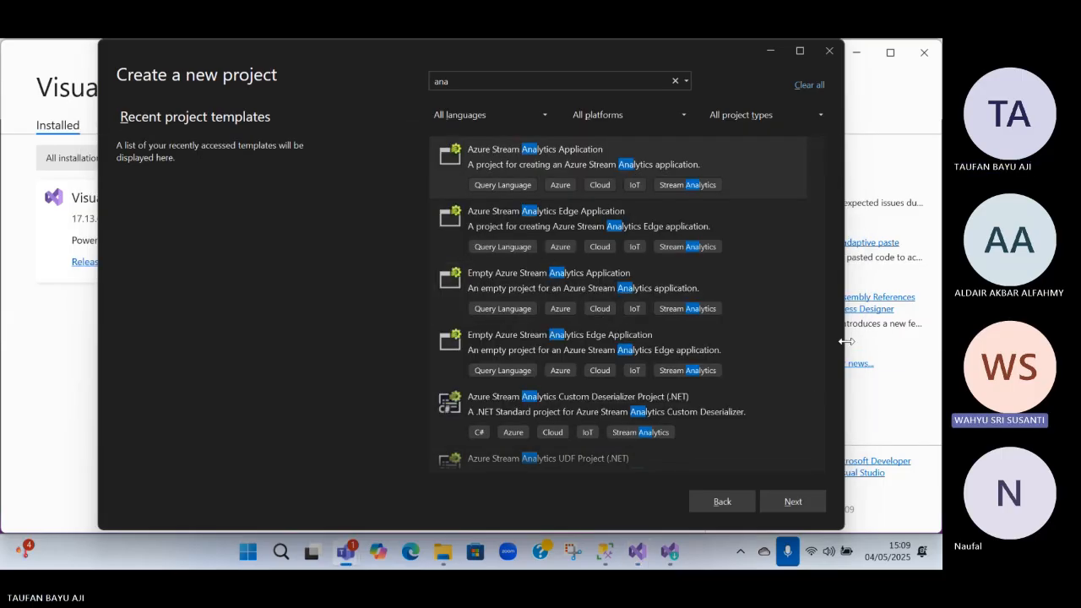
{"action": "key", "text": "alt+Tab"}
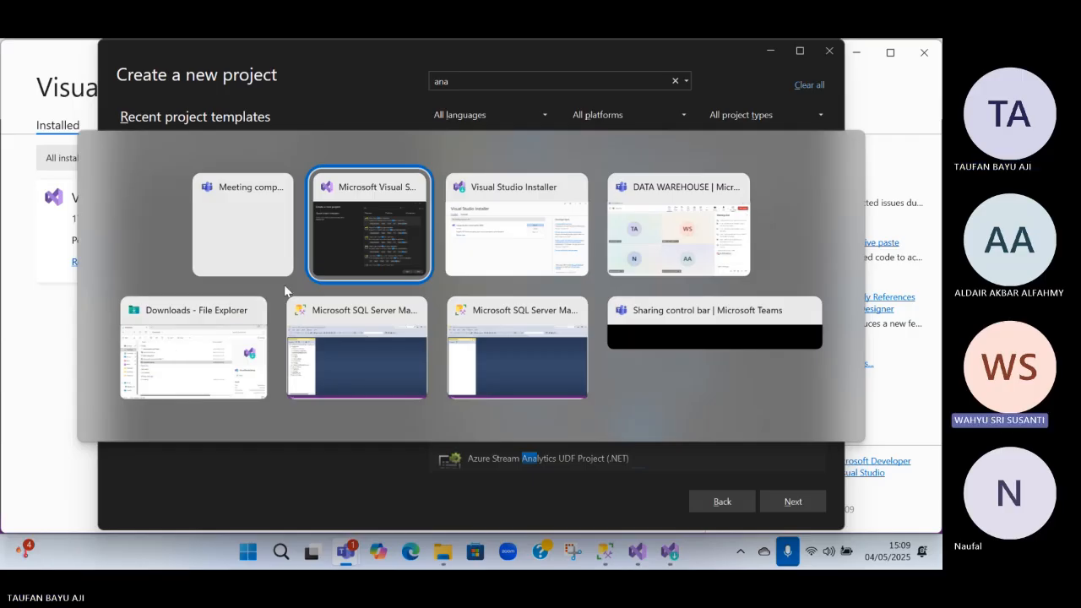
Look through the project templates matching "ana" and choose to install more tools and features
{"action": "scroll", "coordinate": [560, 347], "scroll_direction": "down", "scroll_amount": 1}
{"action": "scroll", "coordinate": [574, 347], "scroll_direction": "down", "scroll_amount": 1}
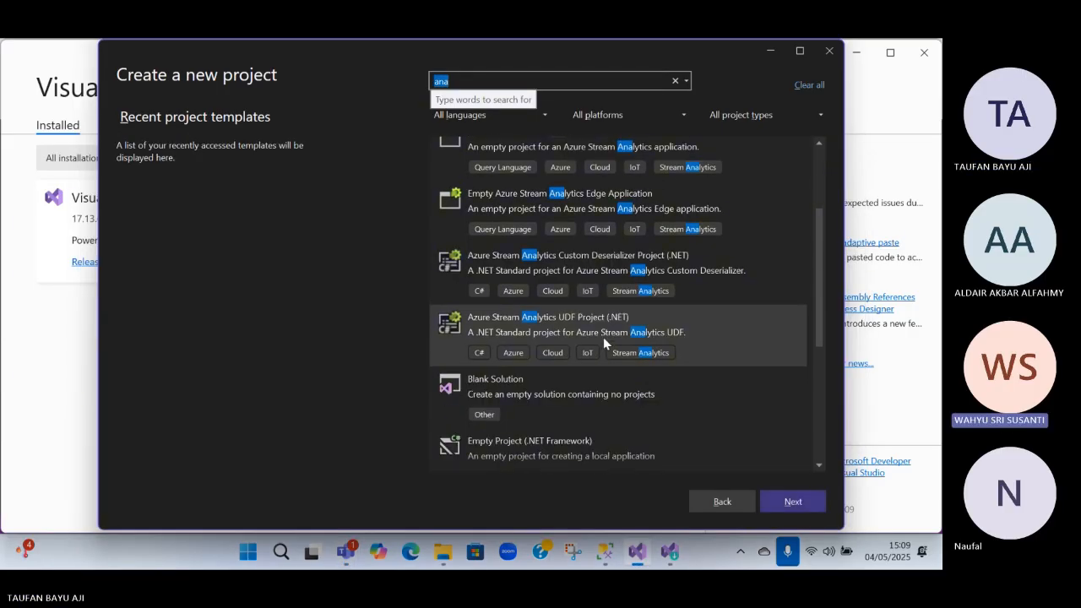
{"action": "scroll", "coordinate": [604, 335], "scroll_direction": "down", "scroll_amount": 1}
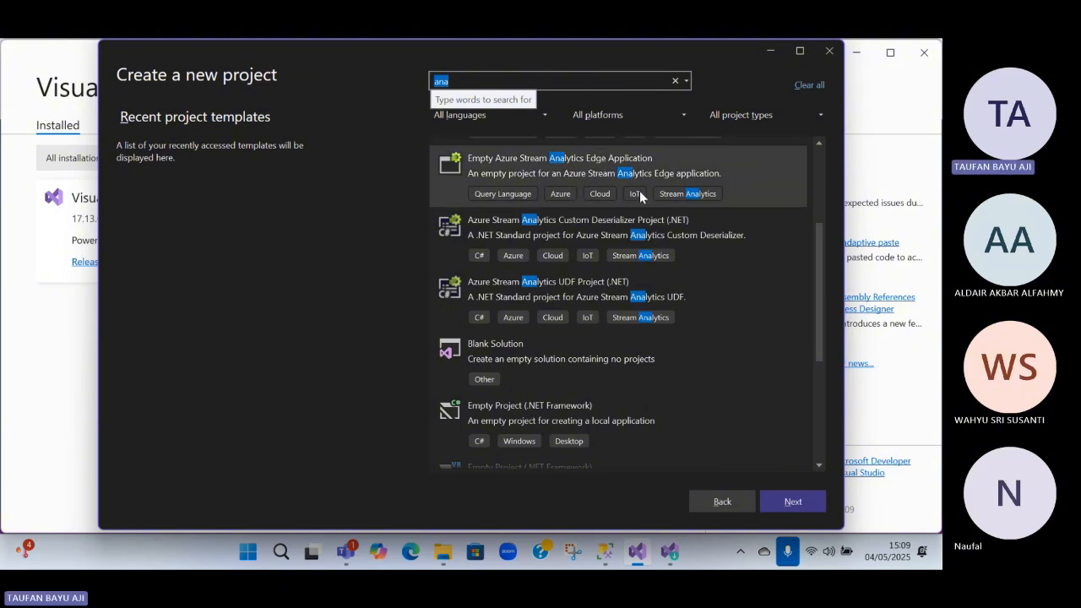
{"action": "scroll", "coordinate": [635, 203], "scroll_direction": "up", "scroll_amount": 3}
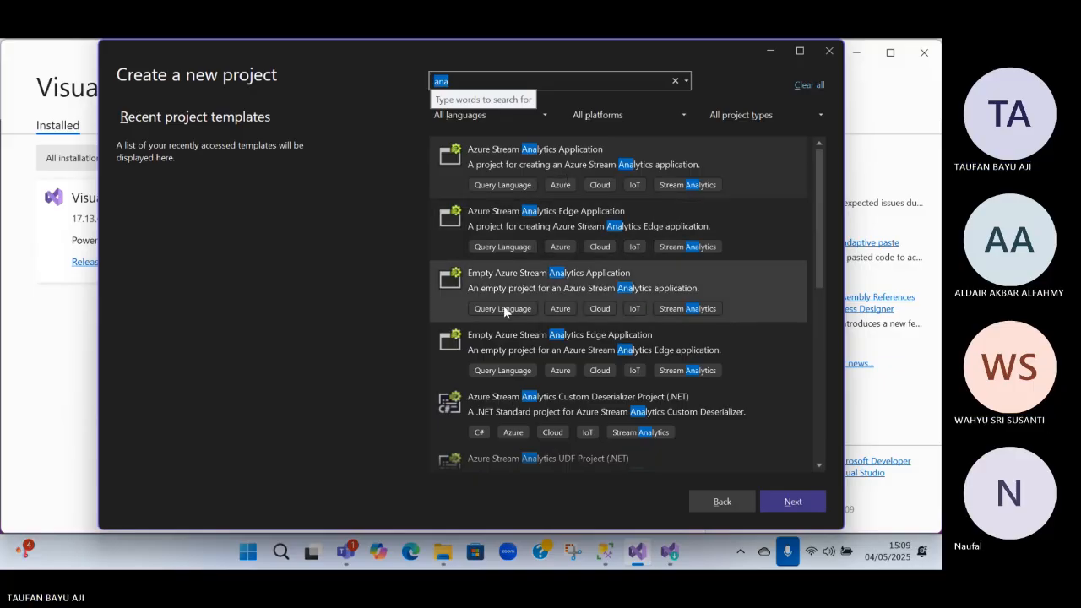
{"action": "scroll", "coordinate": [586, 348], "scroll_direction": "down", "scroll_amount": 10}
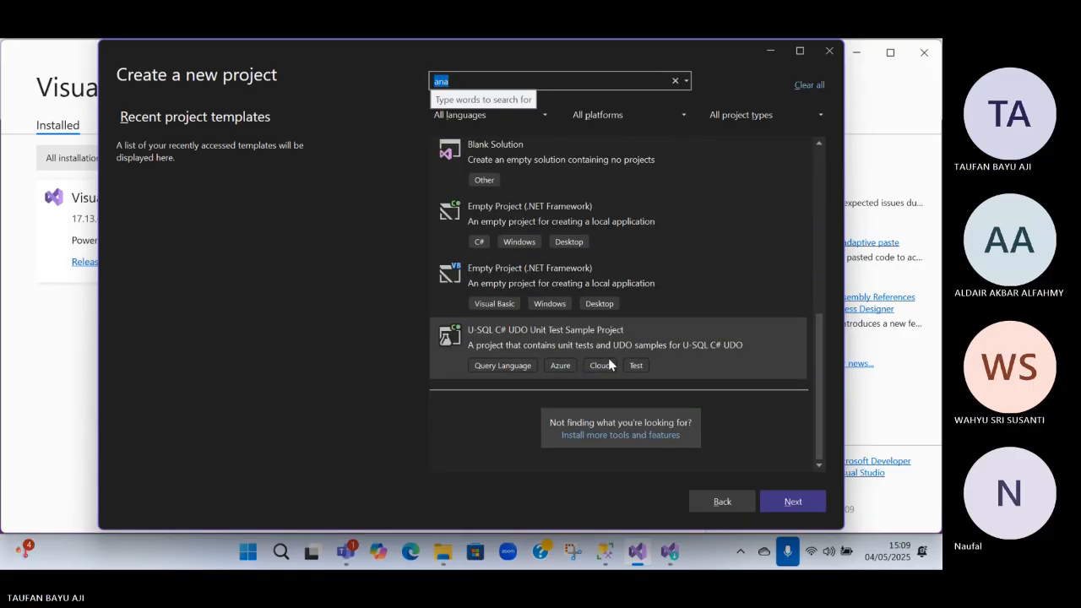
{"action": "left_click", "coordinate": [636, 436]}
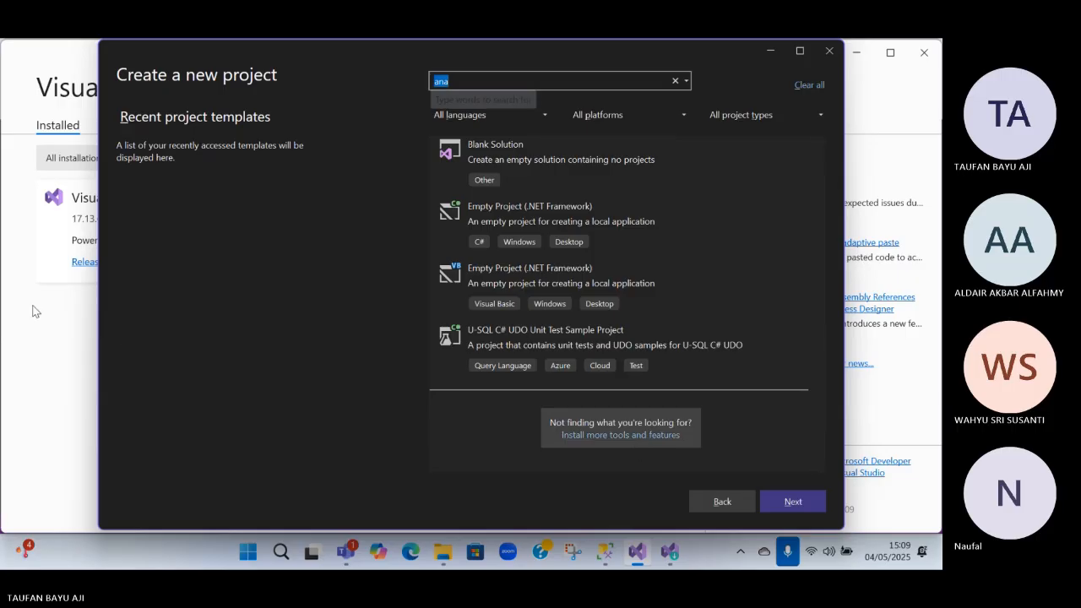
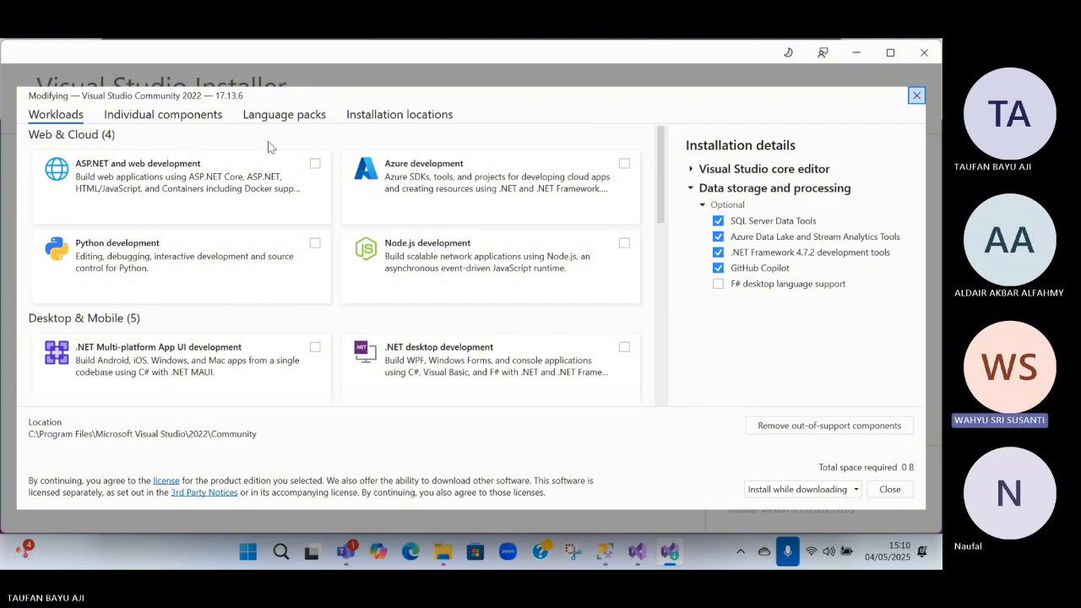
Switch to Visual Studio's new project window, search the templates for "sql", and choose the SQL Server Database Project template
{"action": "key", "text": "alt+Tab"}
{"action": "type", "text": "s"}
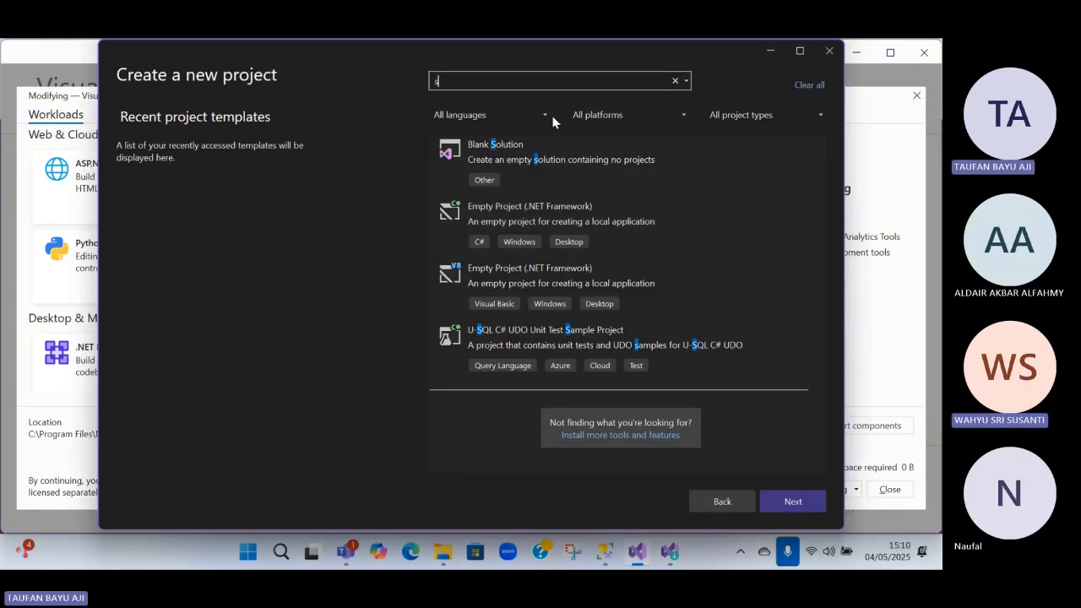
{"action": "type", "text": "ql"}
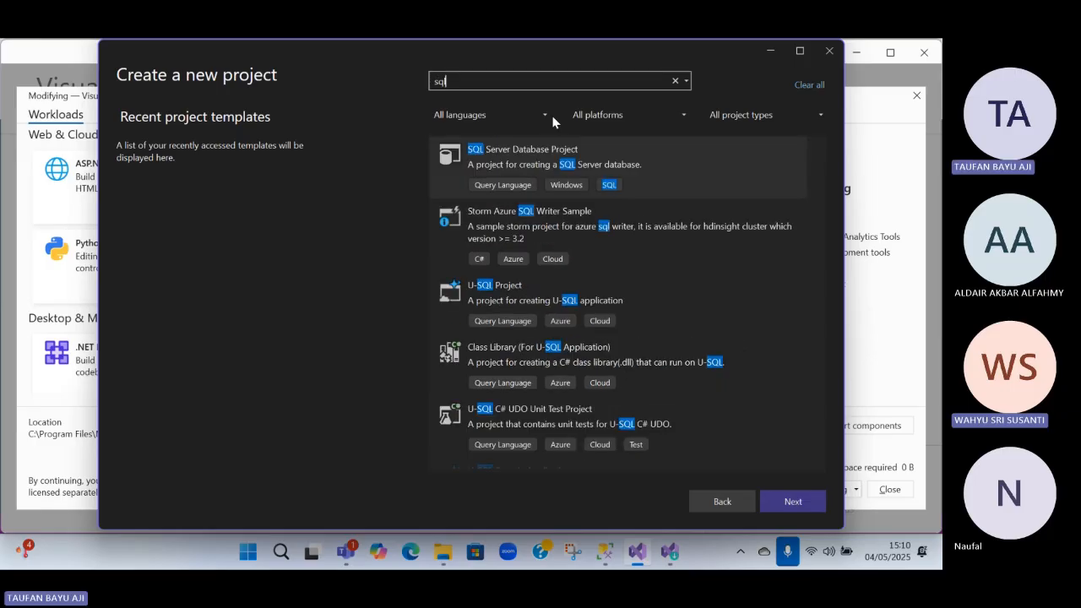
{"action": "left_click", "coordinate": [587, 193]}
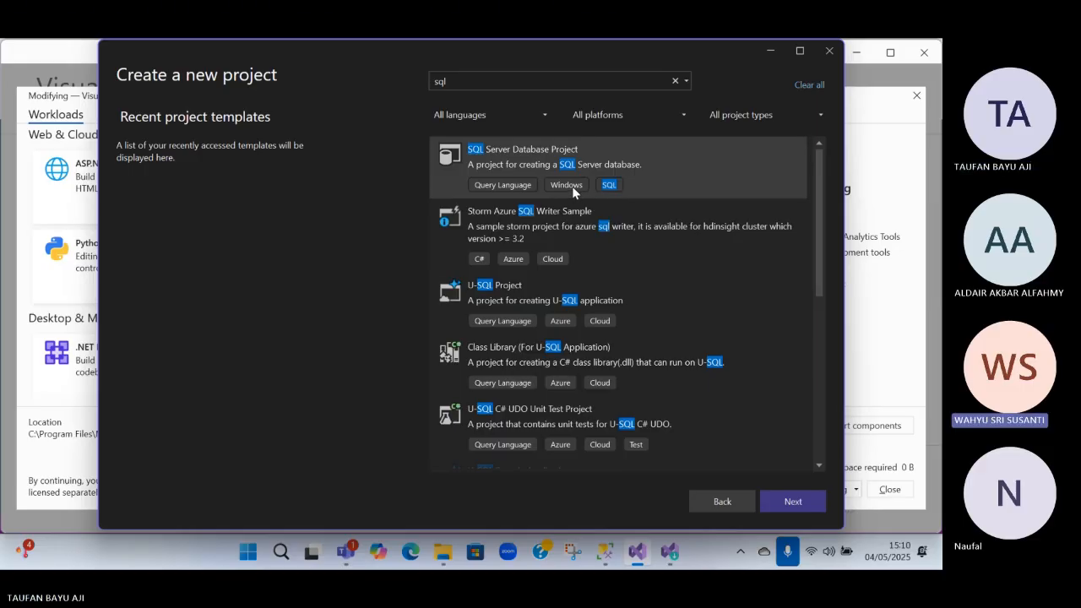
{"action": "double_click", "coordinate": [522, 157]}
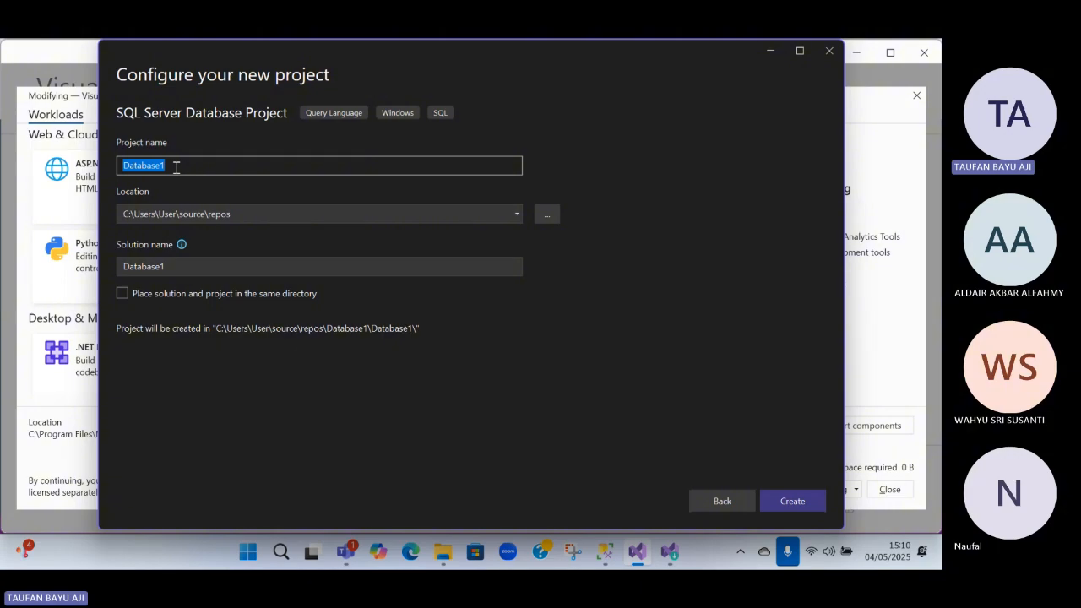
{"action": "type", "text": "TW"}
{"action": "key", "text": "BackSpace"}
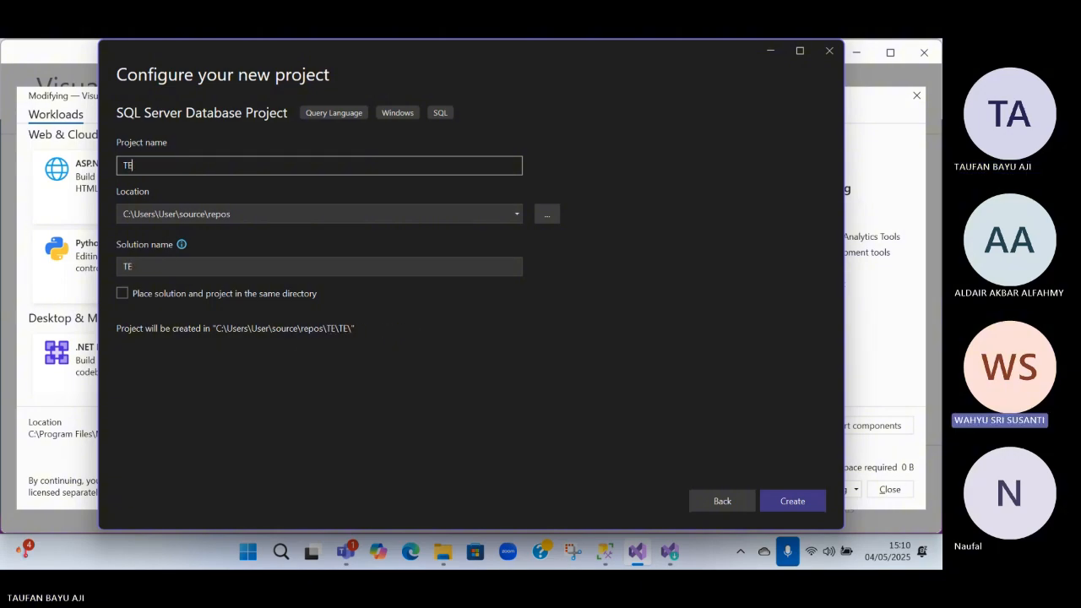
{"action": "type", "text": "EAM"}
{"action": "key", "text": "BackSpace"}
{"action": "key", "text": "BackSpace"}
{"action": "key", "text": "BackSpace"}
{"action": "key", "text": "BackSpace"}
{"action": "left_click", "coordinate": [708, 500]}
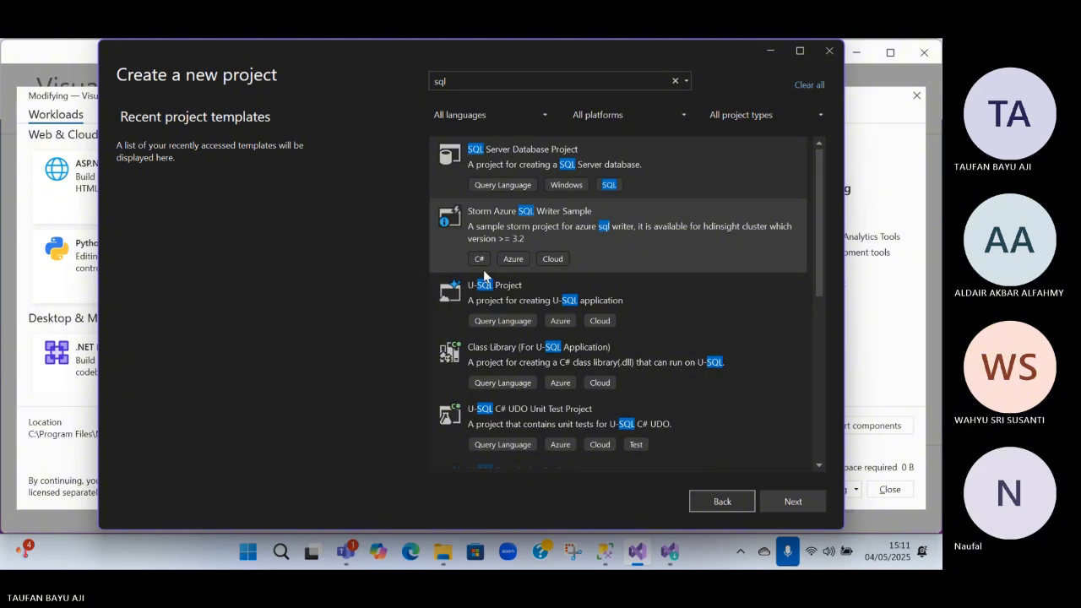
{"action": "key", "text": "Return"}
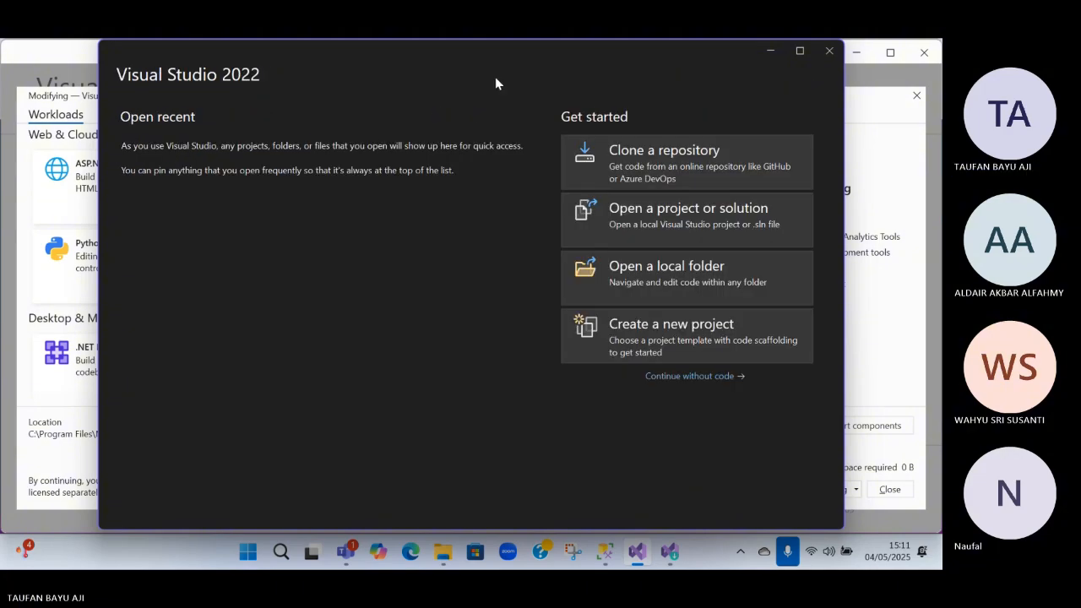
Begin a new project, look through the templates matching "SQL SERVER", and go back to the start window
{"action": "left_click", "coordinate": [646, 351]}
{"action": "type", "text": "s"}
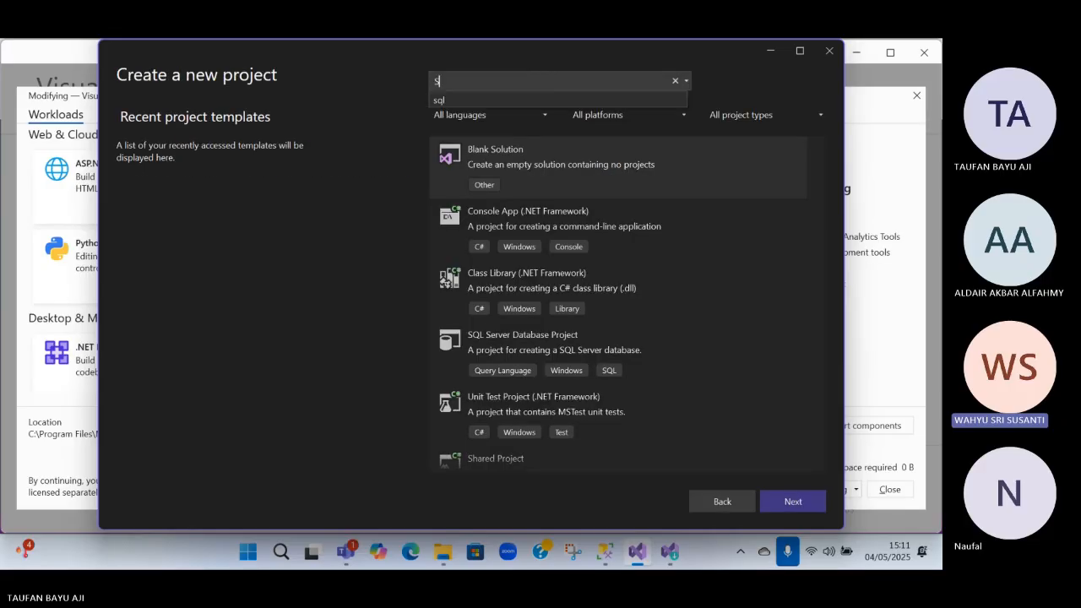
{"action": "type", "text": "QL SERVER"}
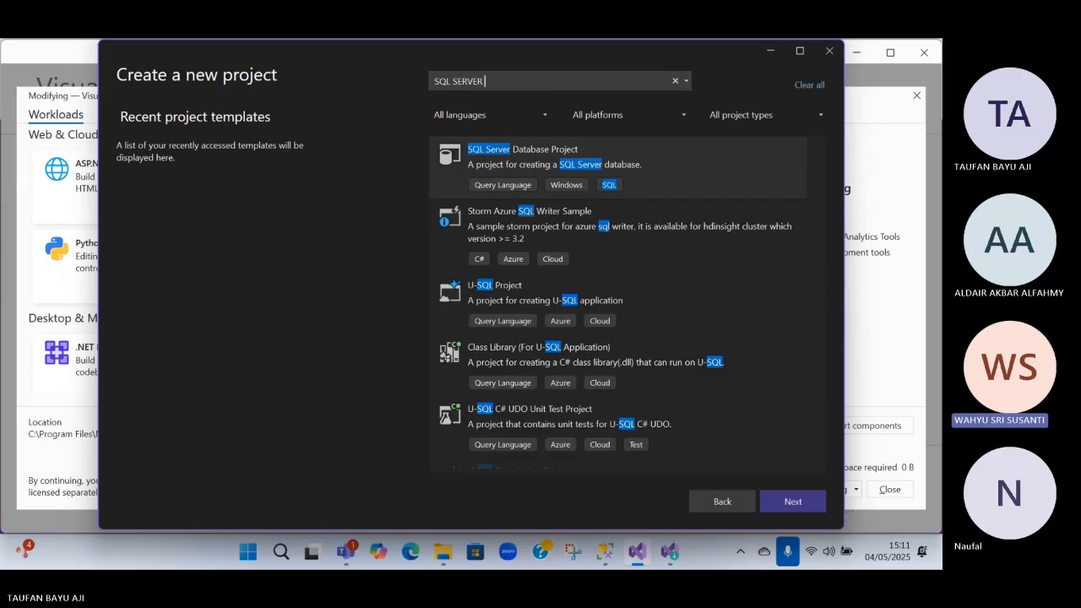
{"action": "scroll", "coordinate": [545, 223], "scroll_direction": "down", "scroll_amount": 3}
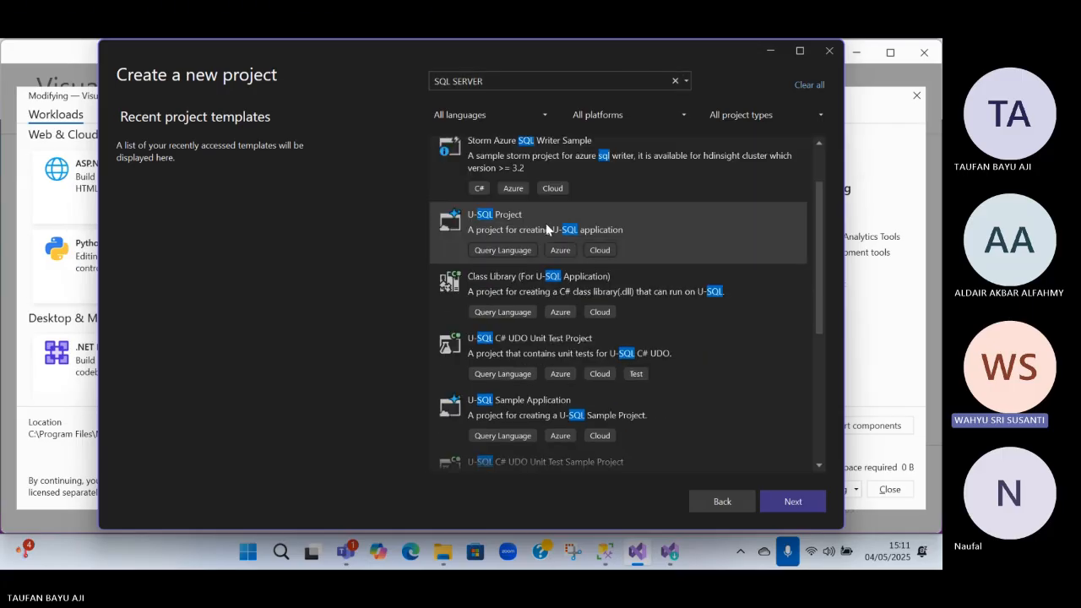
{"action": "scroll", "coordinate": [541, 234], "scroll_direction": "down", "scroll_amount": 2}
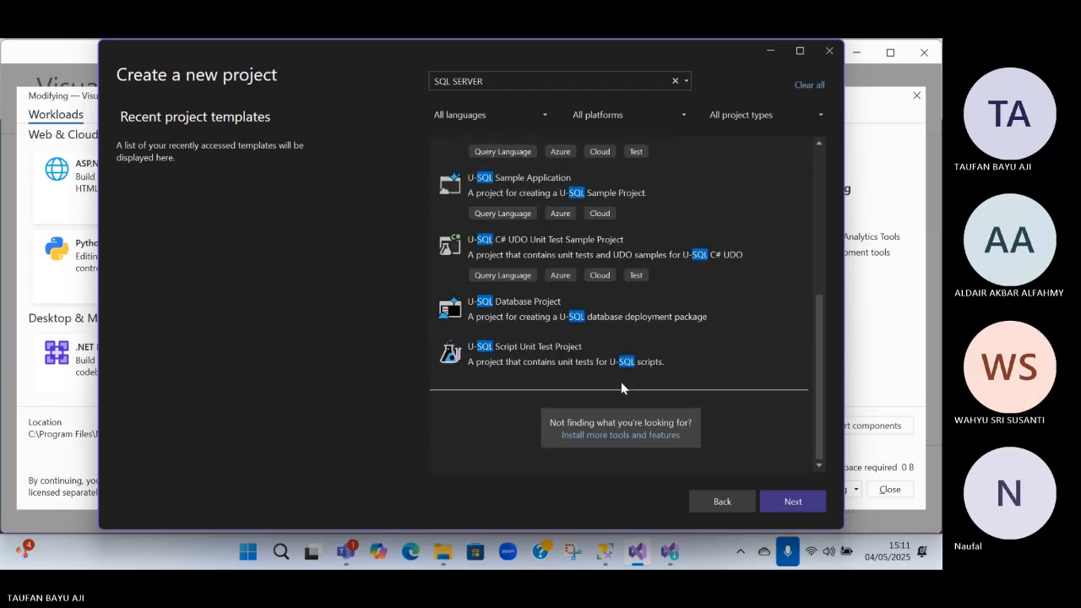
{"action": "scroll", "coordinate": [610, 371], "scroll_direction": "up", "scroll_amount": 5}
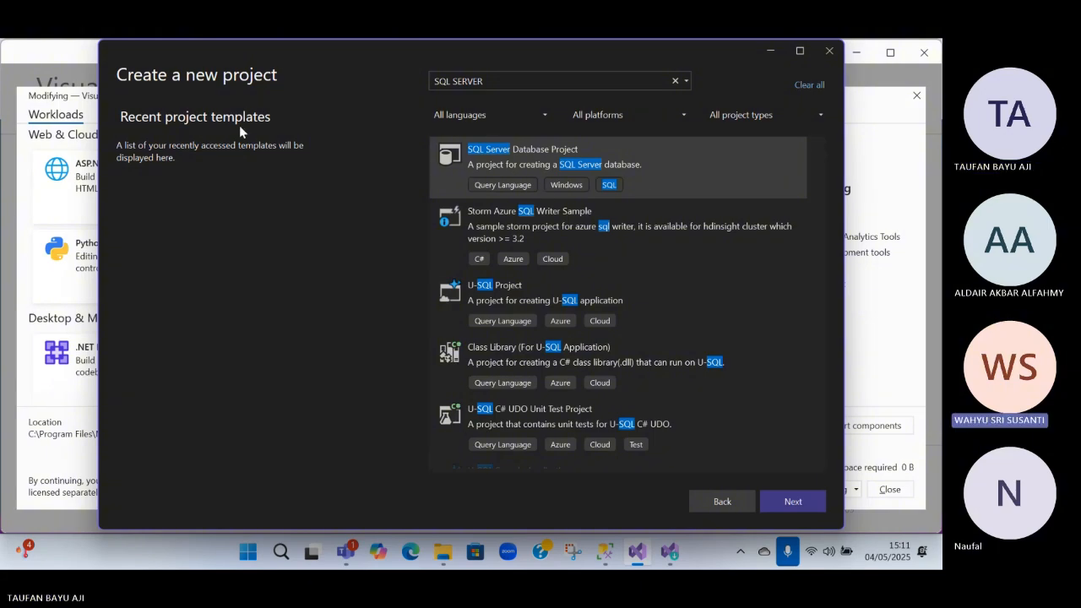
{"action": "left_click", "coordinate": [722, 501]}
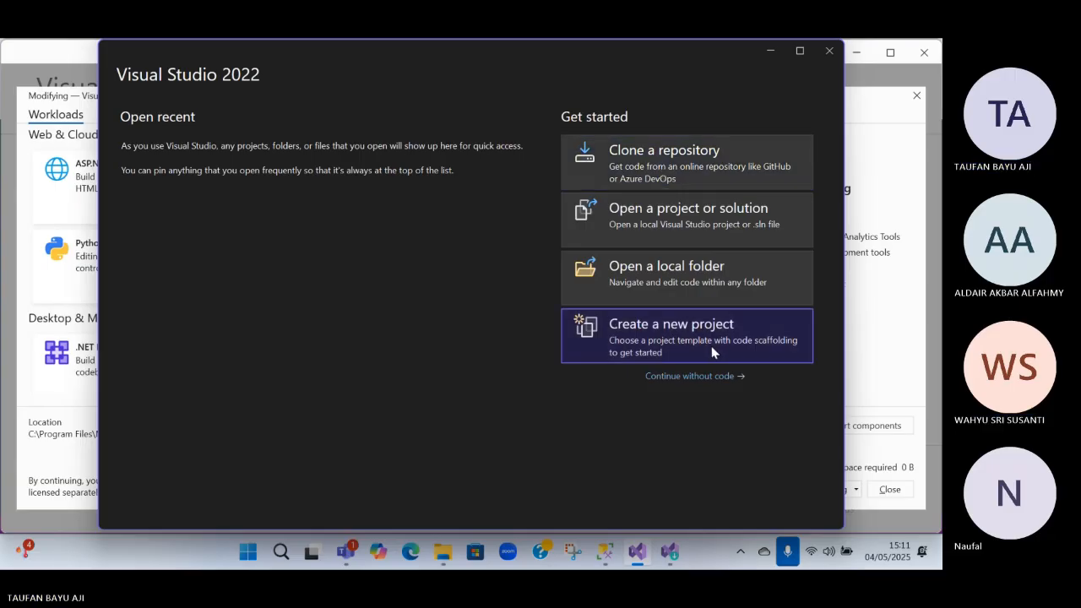
Begin a new project, search the templates for "MSSQL", and proceed with the SQL Server Database Project template
{"action": "left_click", "coordinate": [676, 340]}
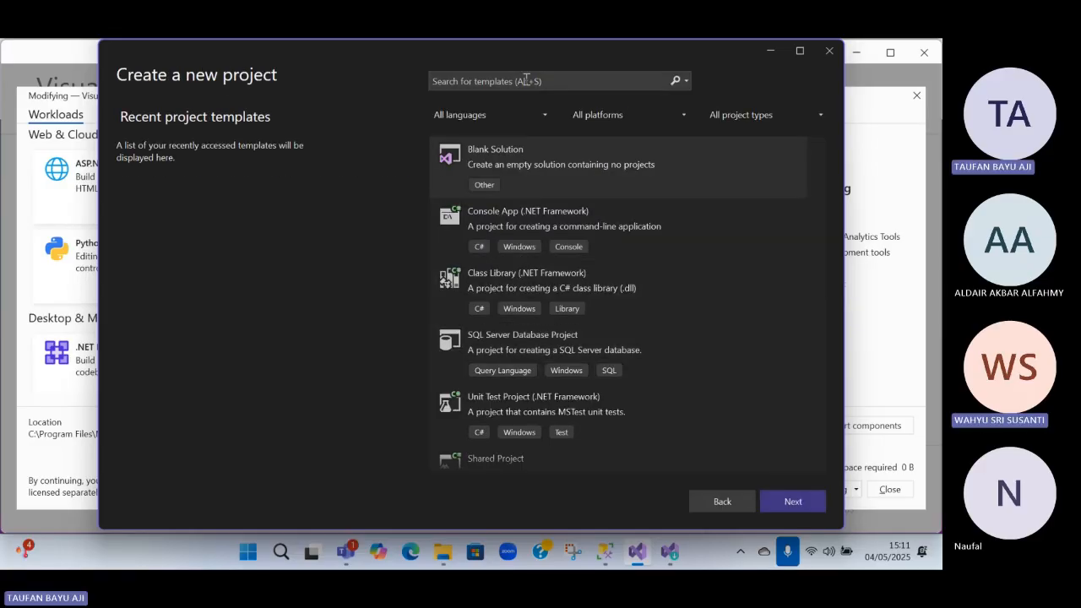
{"action": "type", "text": "MM"}
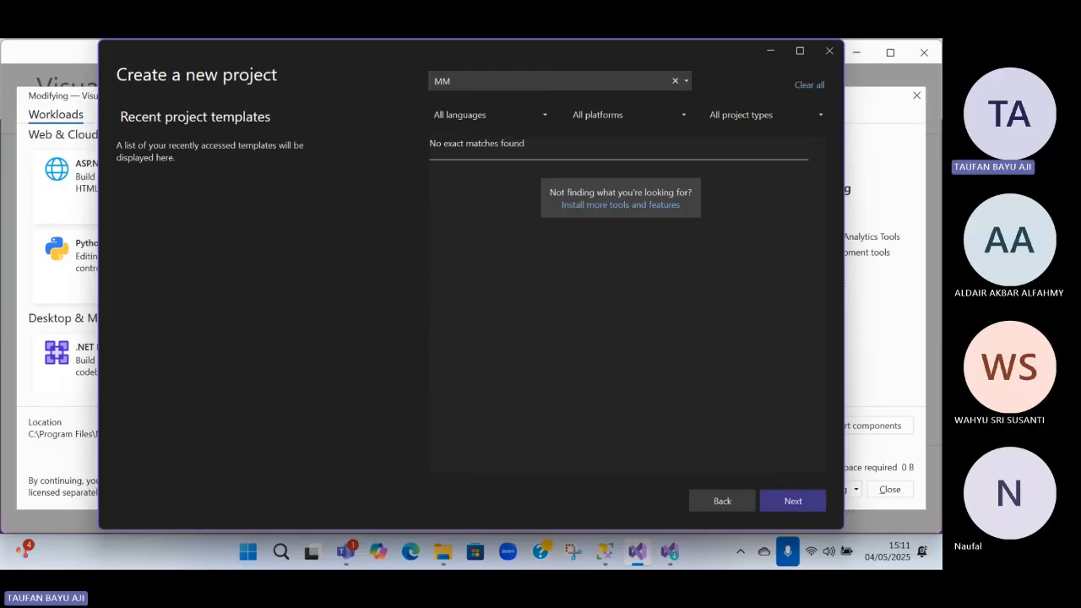
{"action": "key", "text": "BackSpace"}
{"action": "type", "text": "SSQL"}
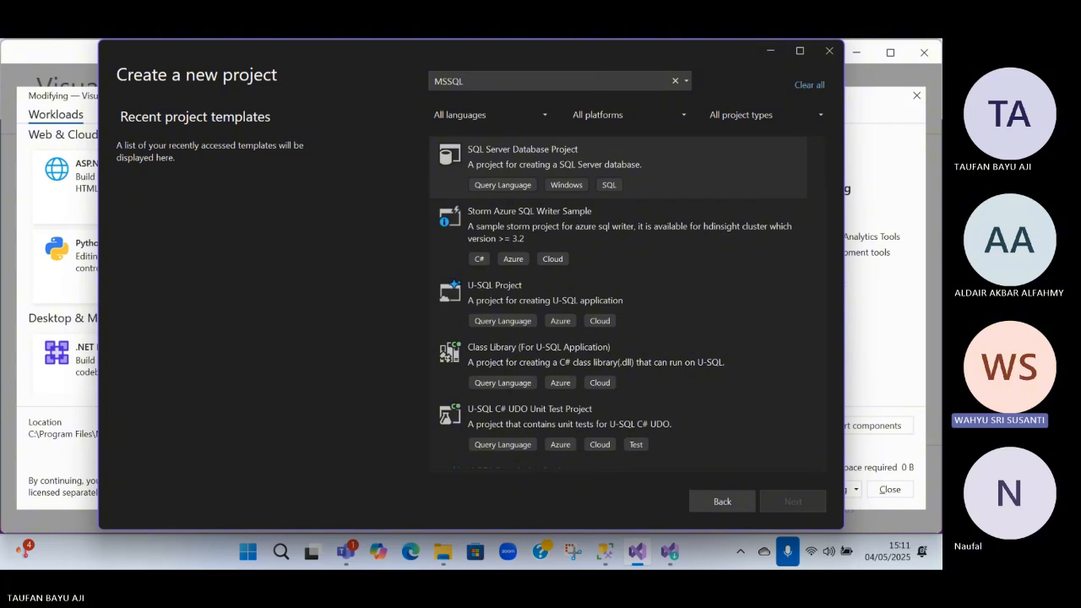
{"action": "left_click", "coordinate": [563, 166]}
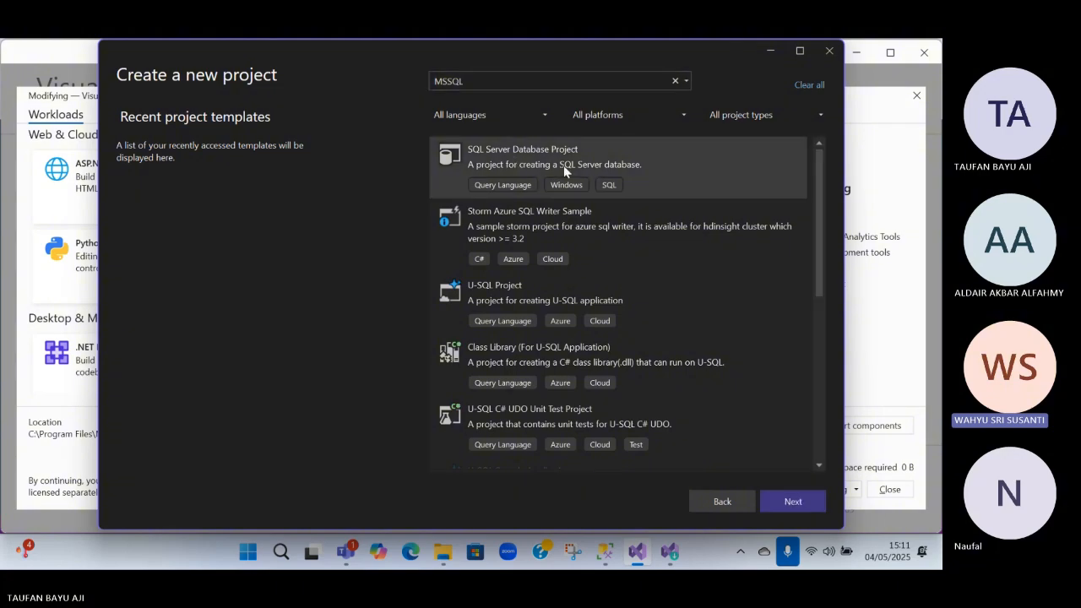
{"action": "left_click", "coordinate": [787, 502]}
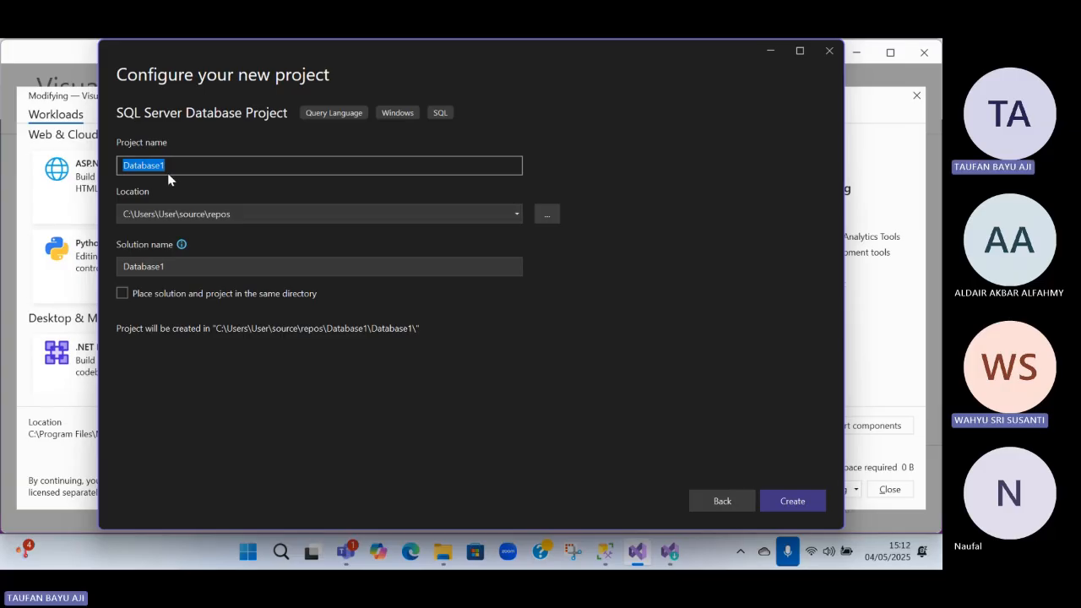
Name the project TEAM2, place solution and project in the same directory, and create the project
{"action": "type", "text": "TE"}
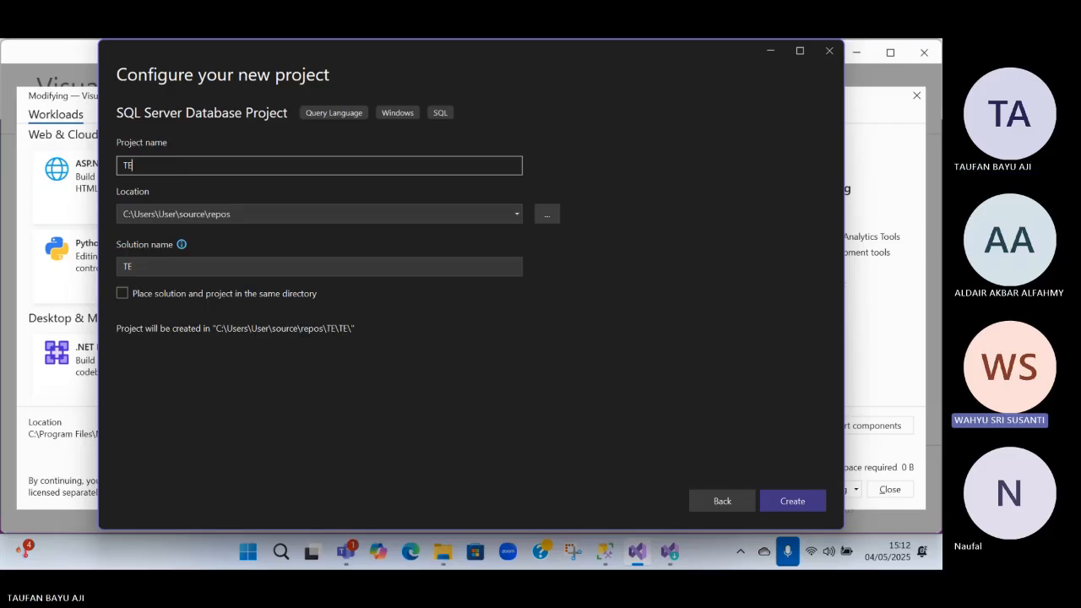
{"action": "type", "text": "AM2"}
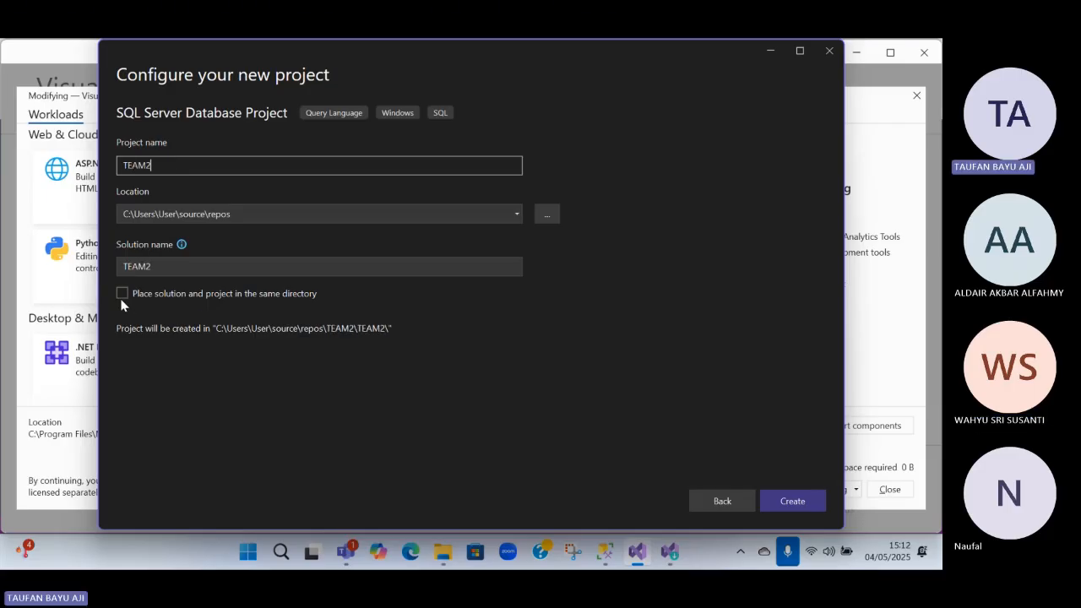
{"action": "left_click", "coordinate": [124, 294]}
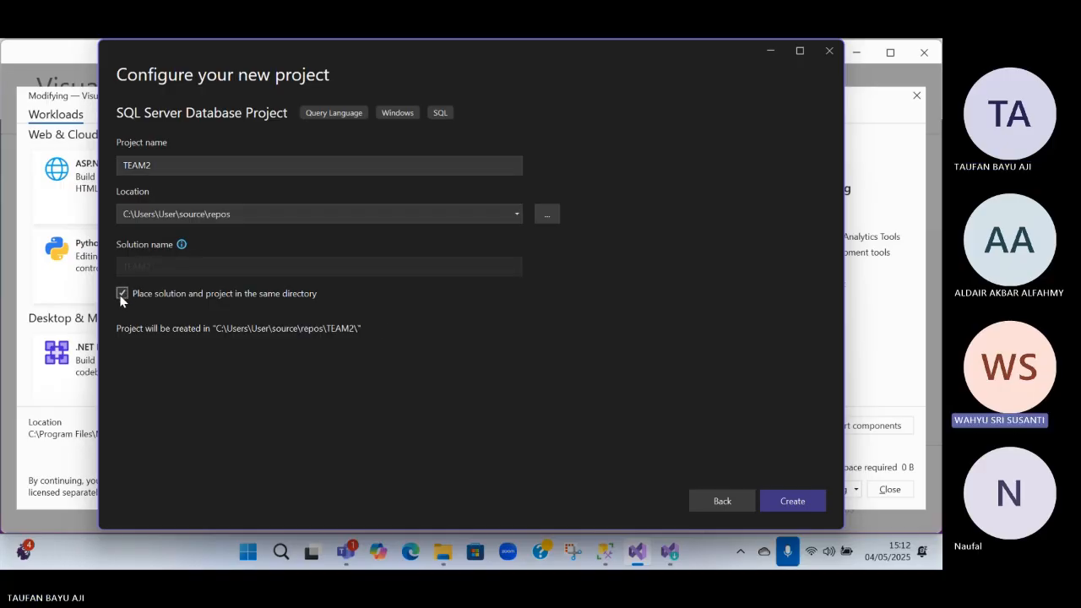
{"action": "left_click", "coordinate": [122, 294]}
{"action": "left_click", "coordinate": [122, 294]}
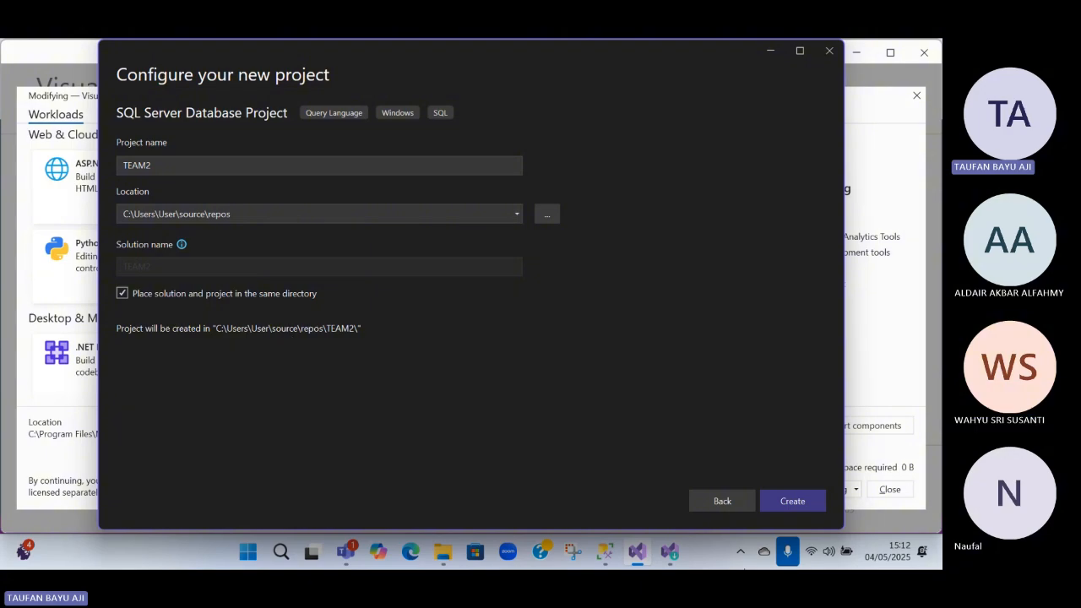
{"action": "left_click", "coordinate": [784, 504]}
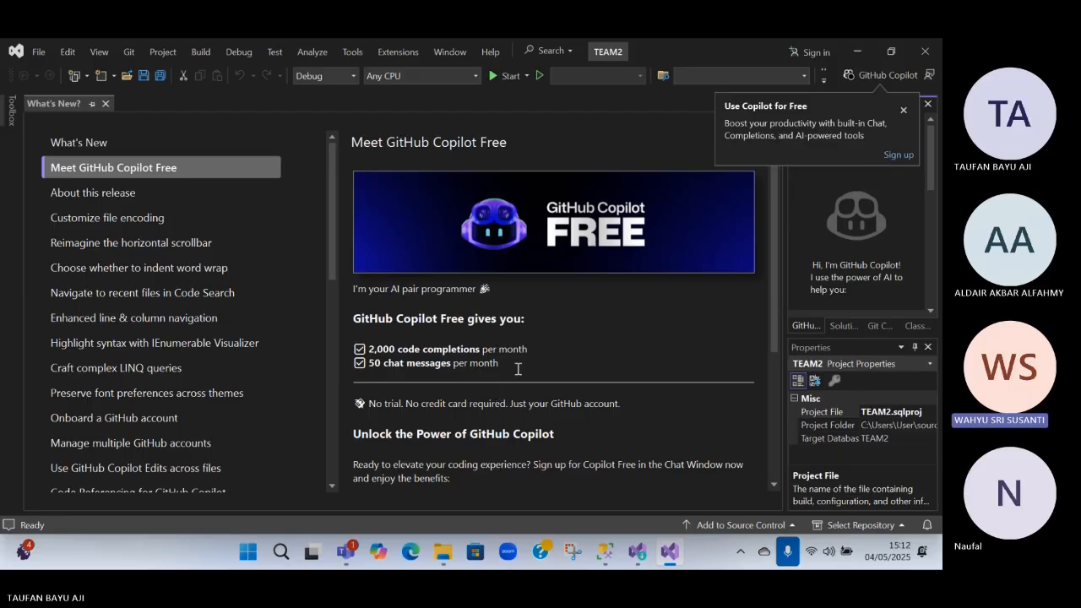
Skim the What's New list, switch to Visual Studio Installer, and close its modification window and the installer
{"action": "scroll", "coordinate": [266, 339], "scroll_direction": "down", "scroll_amount": 1}
{"action": "scroll", "coordinate": [266, 339], "scroll_direction": "down", "scroll_amount": 2}
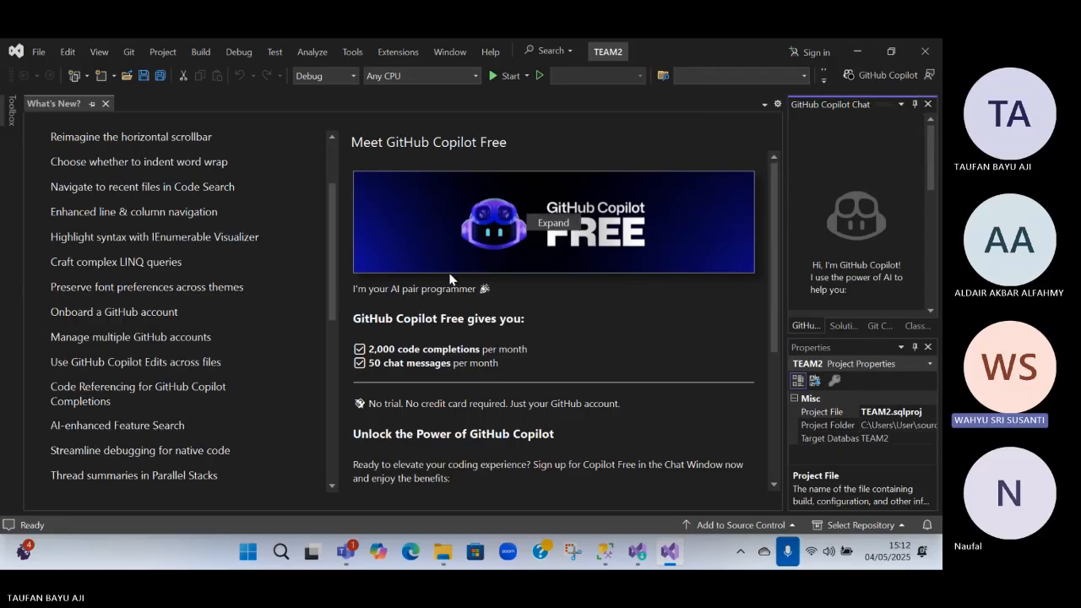
{"action": "key", "text": "alt+Tab"}
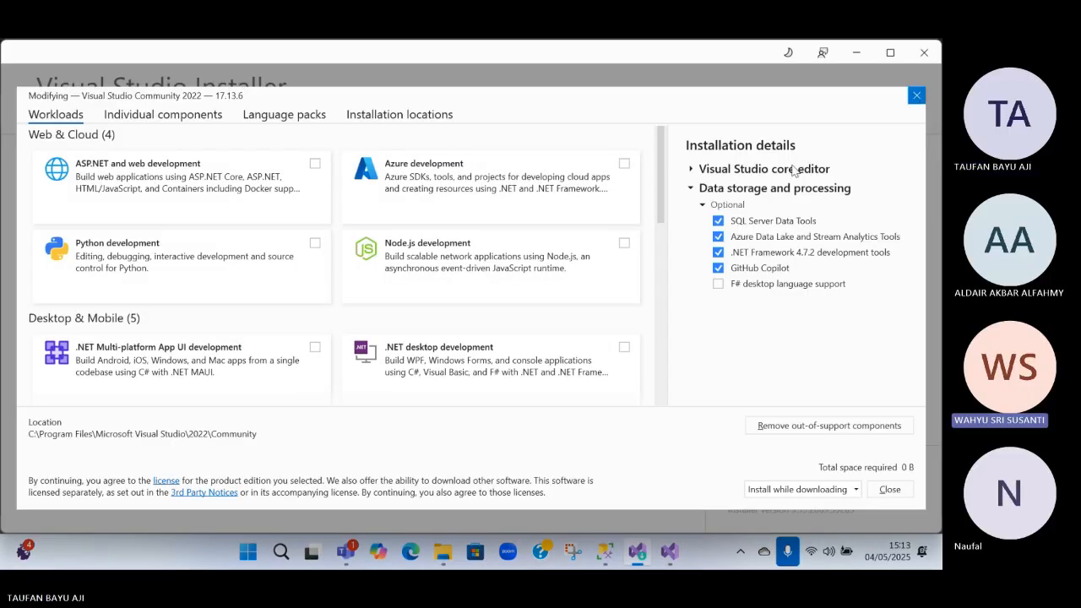
{"action": "left_click", "coordinate": [919, 96]}
{"action": "left_click", "coordinate": [928, 62]}
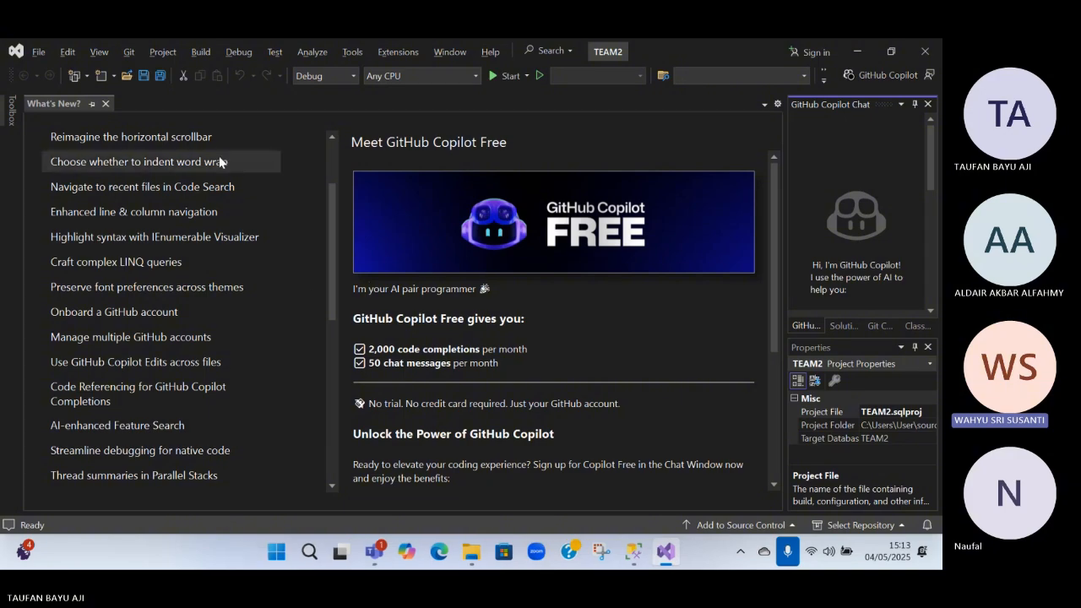
{"action": "left_click", "coordinate": [38, 53]}
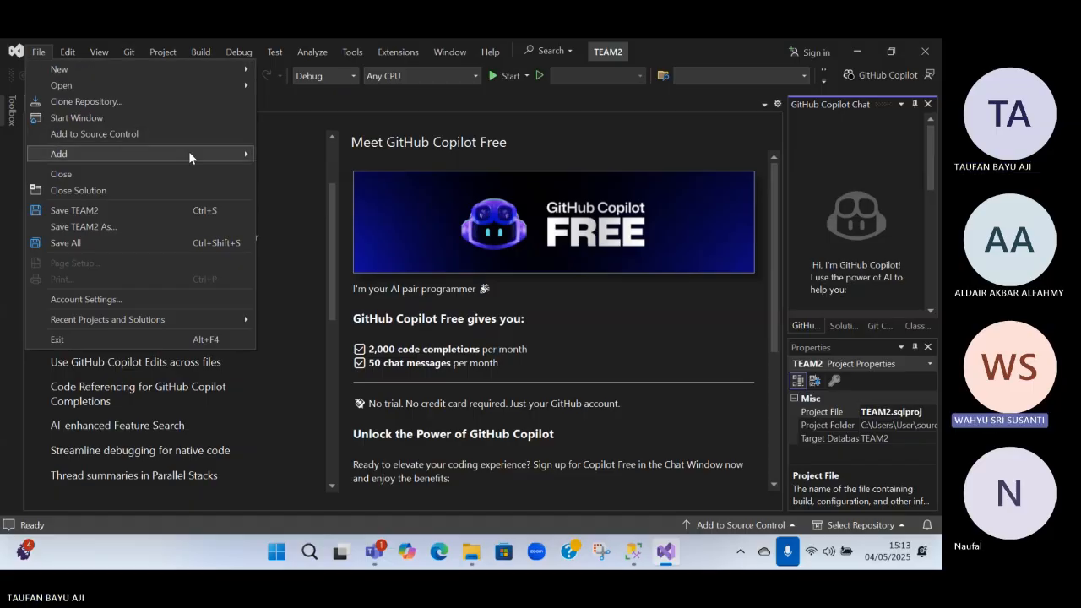
{"action": "mouse_move", "coordinate": [188, 157]}
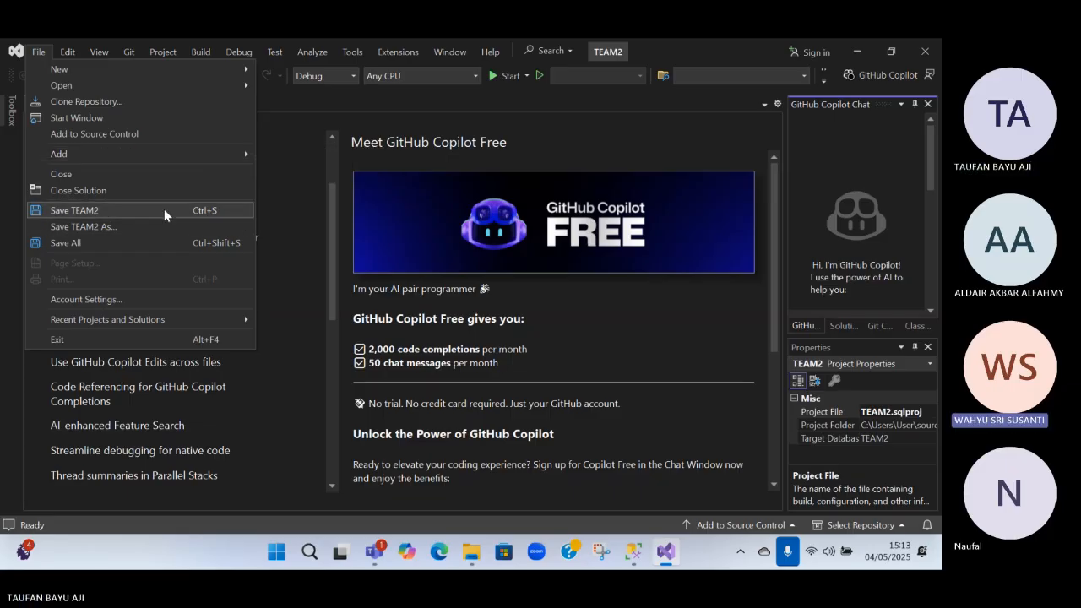
{"action": "left_click", "coordinate": [319, 177]}
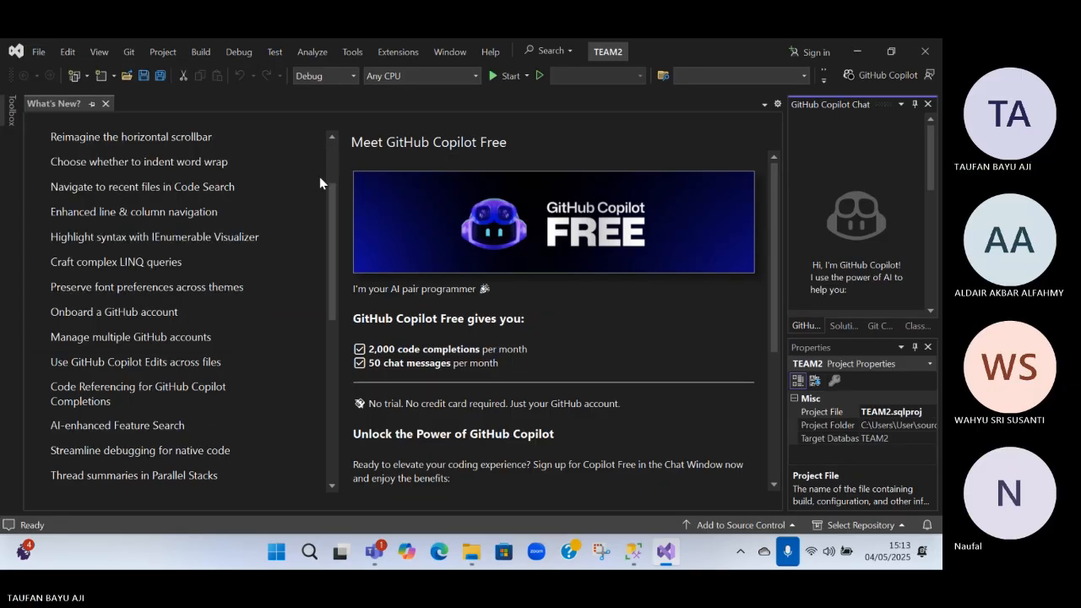
{"action": "double_click", "coordinate": [162, 156]}
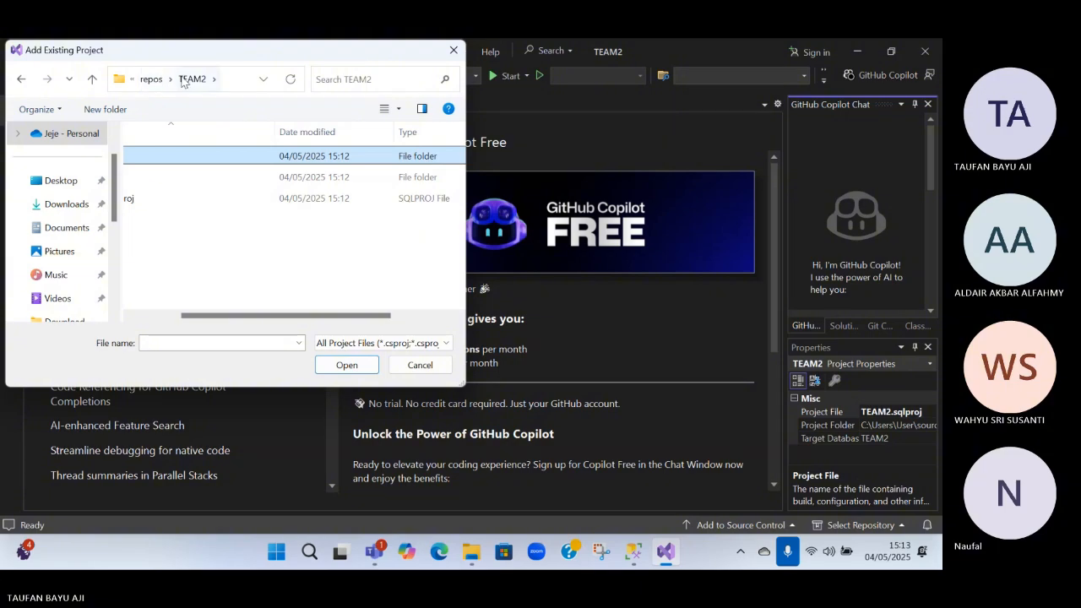
{"action": "left_click", "coordinate": [240, 73]}
{"action": "left_click", "coordinate": [240, 77]}
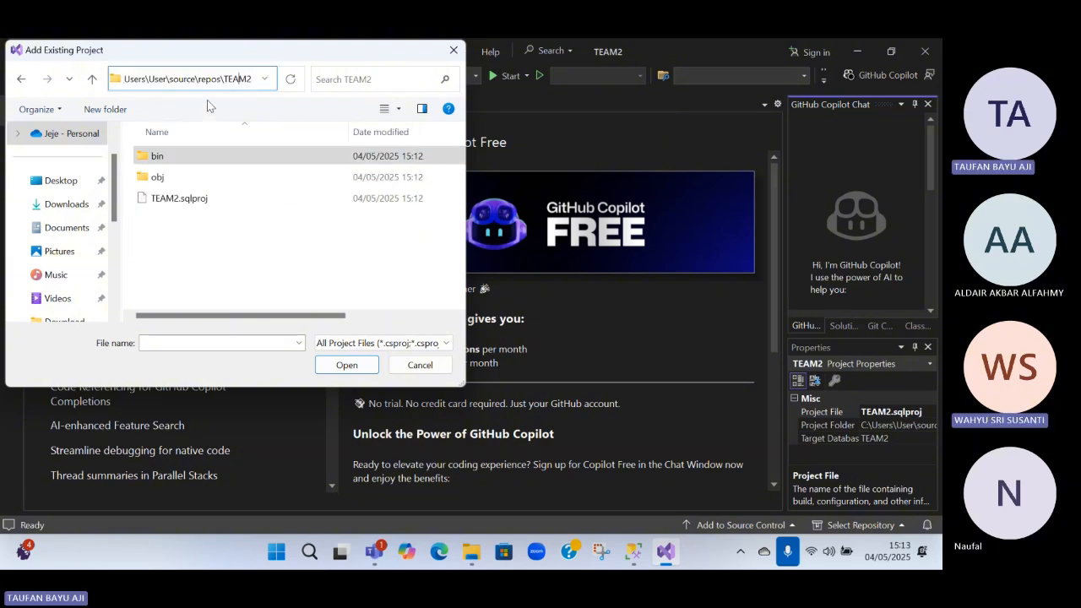
{"action": "left_click_drag", "start_coordinate": [199, 80], "coordinate": [259, 89]}
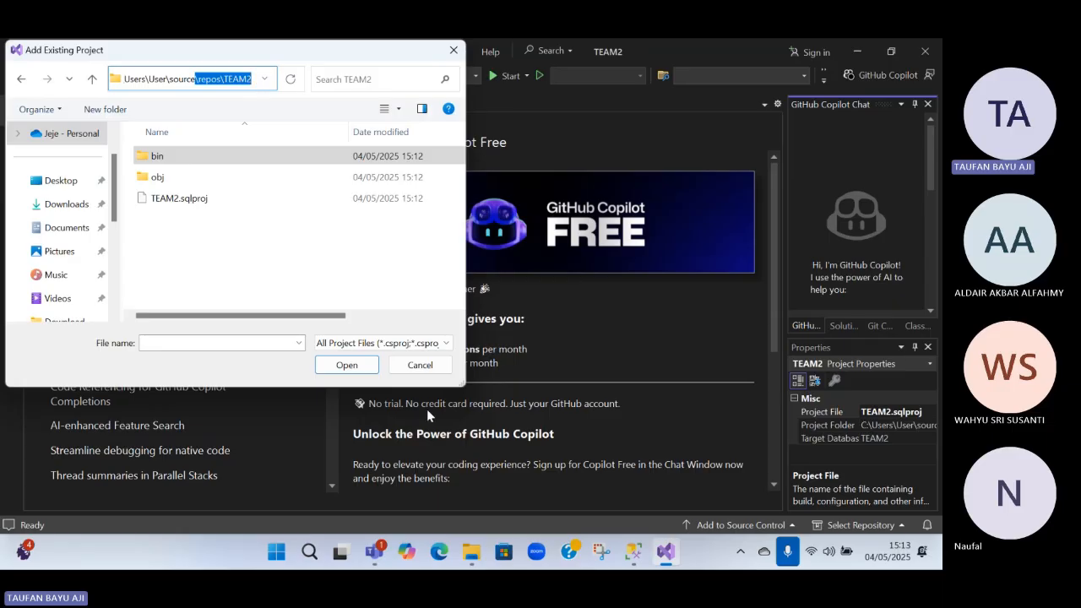
{"action": "left_click", "coordinate": [419, 366]}
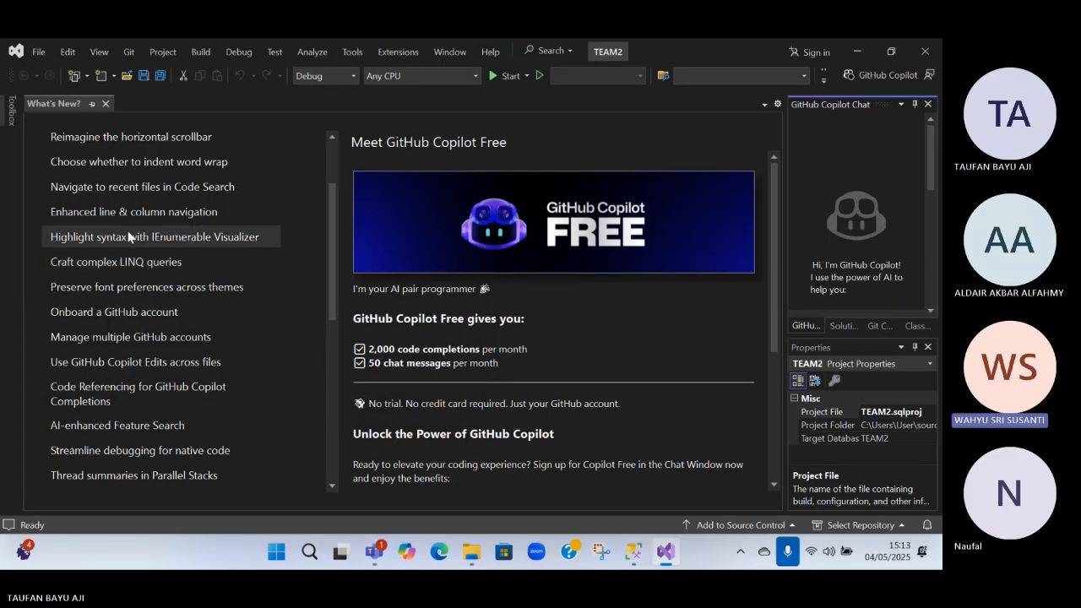
Review the account and .gitignore template options for adding TEAM2 to source control, and close the Git repository dialog
{"action": "left_click", "coordinate": [38, 52]}
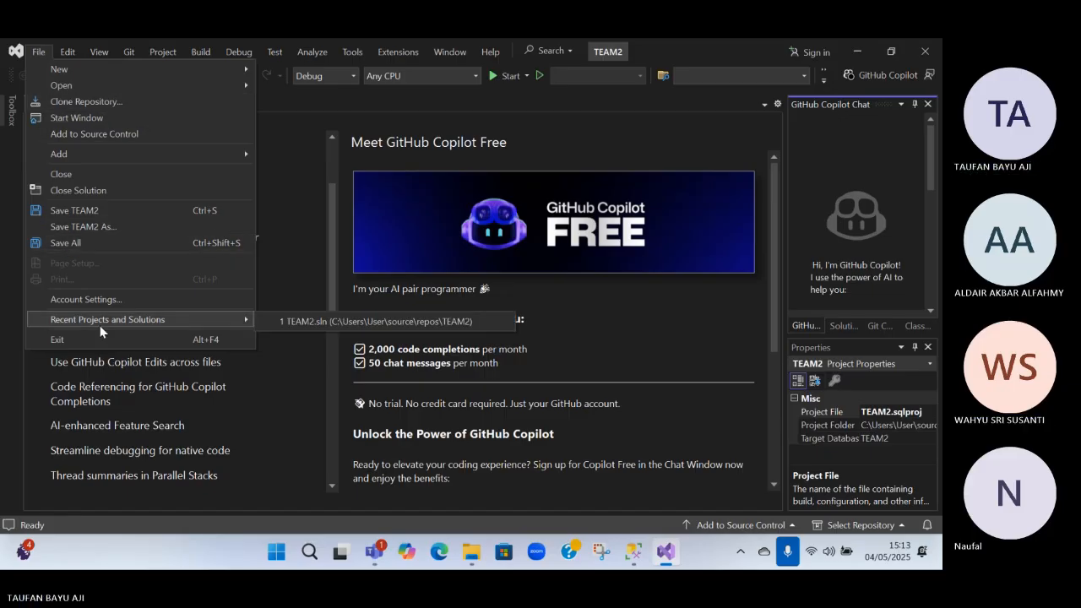
{"action": "left_click", "coordinate": [107, 140]}
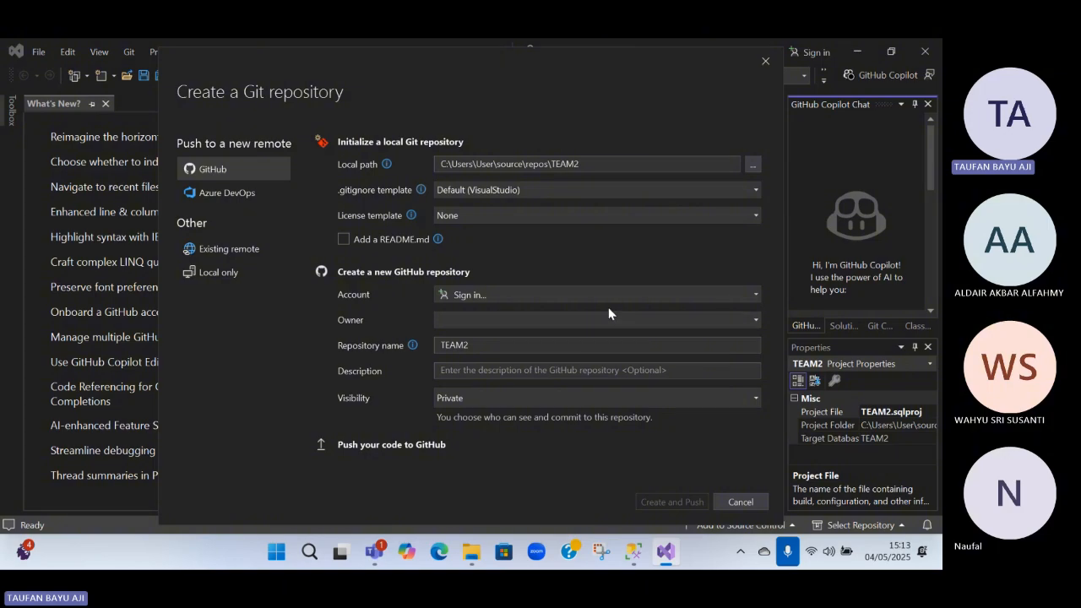
{"action": "left_click", "coordinate": [536, 299]}
{"action": "left_click", "coordinate": [534, 302]}
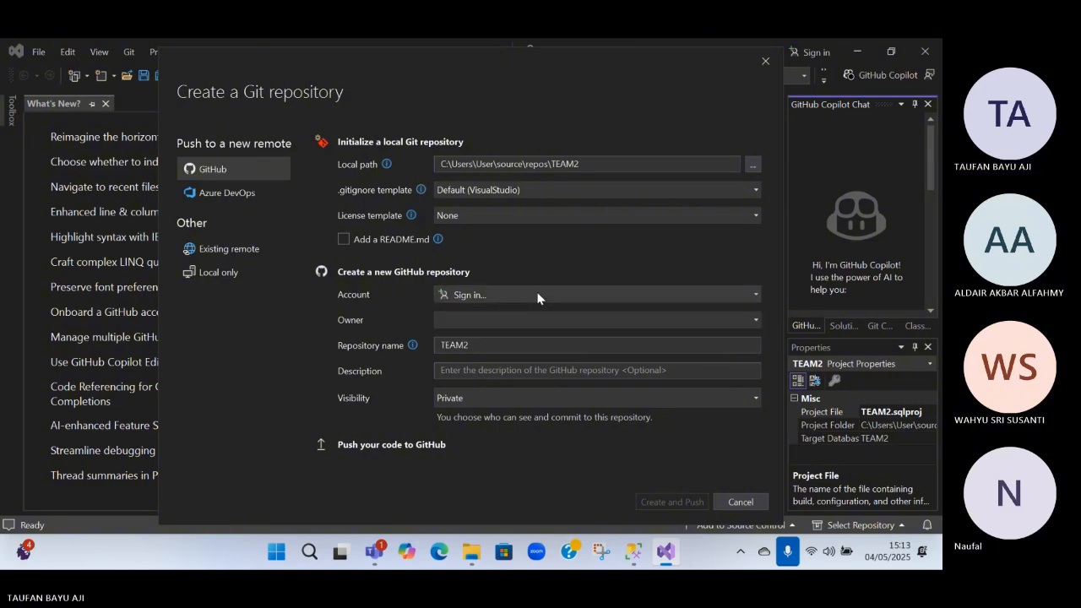
{"action": "left_click", "coordinate": [542, 192]}
{"action": "left_click", "coordinate": [543, 192]}
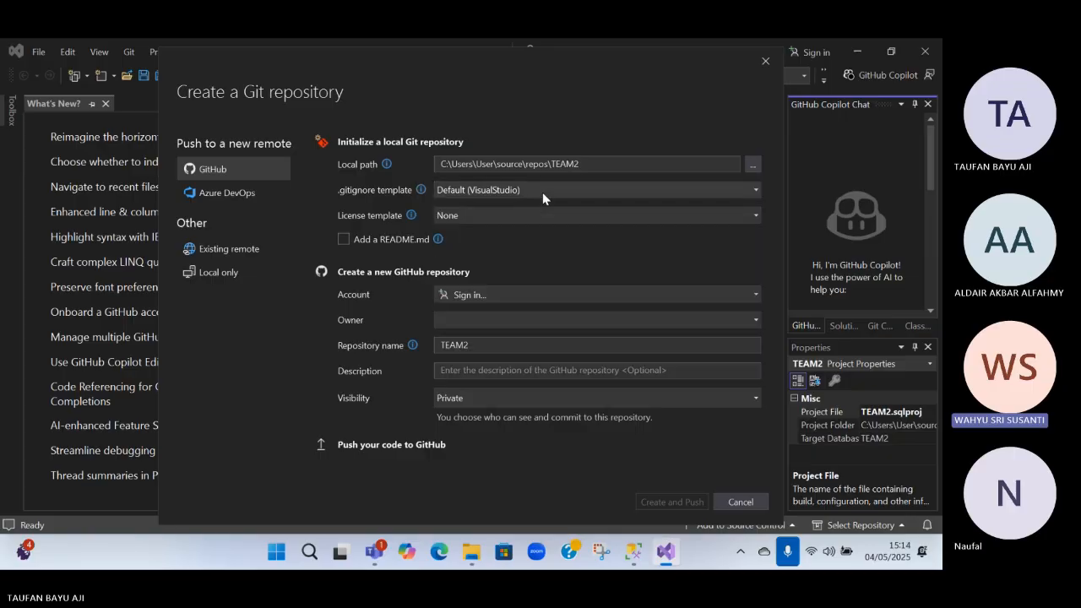
{"action": "left_click", "coordinate": [762, 64]}
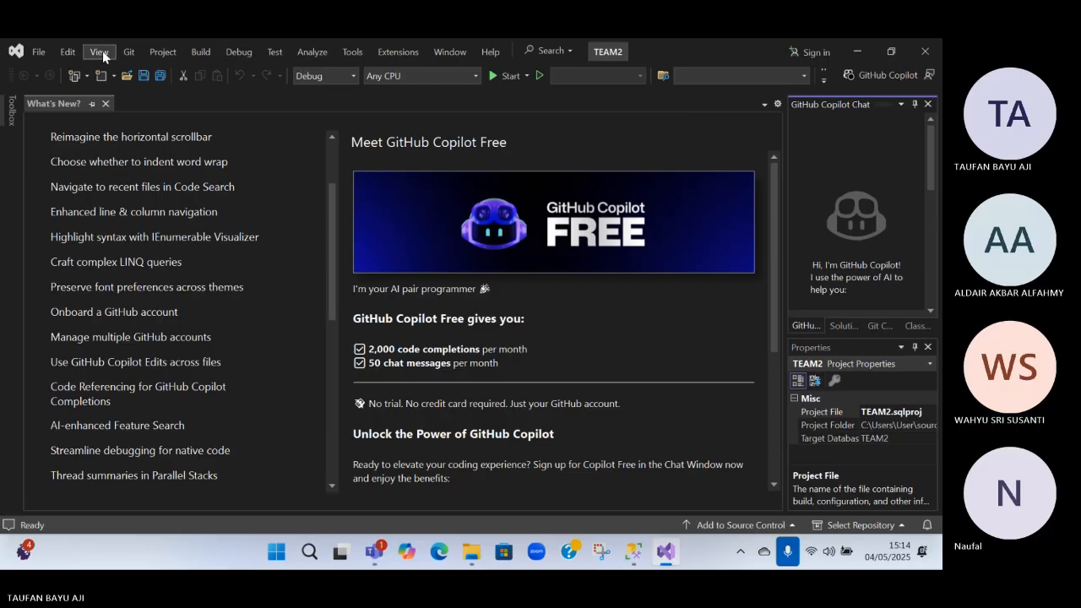
Skim the What's New topics through to the end of the list and close the What's New page
{"action": "scroll", "coordinate": [177, 333], "scroll_direction": "down", "scroll_amount": 2}
{"action": "scroll", "coordinate": [168, 330], "scroll_direction": "up", "scroll_amount": 4}
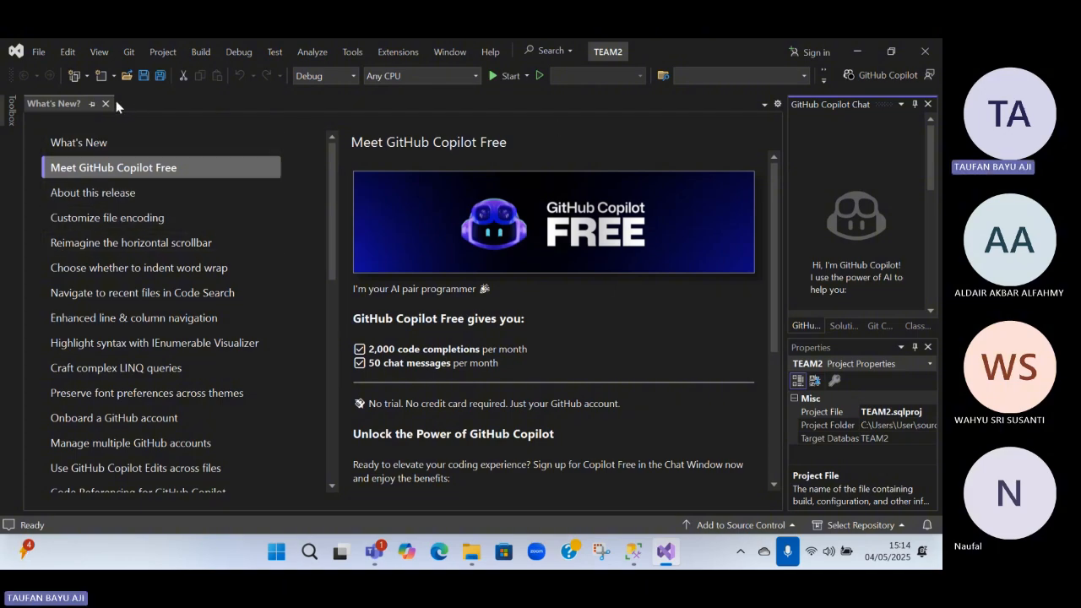
{"action": "scroll", "coordinate": [163, 213], "scroll_direction": "down", "scroll_amount": 3}
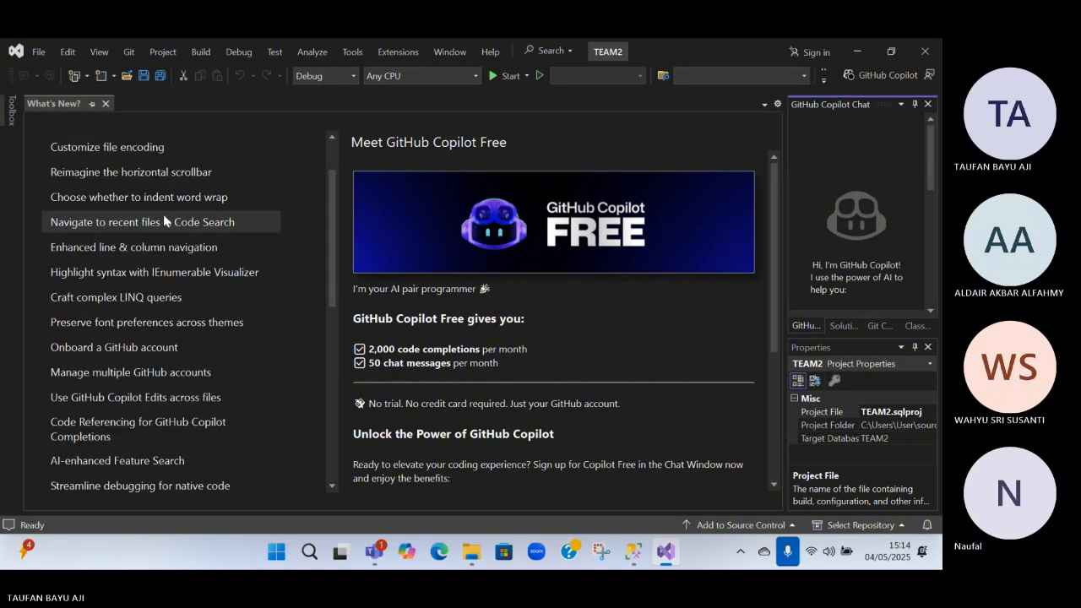
{"action": "scroll", "coordinate": [164, 217], "scroll_direction": "down", "scroll_amount": 6}
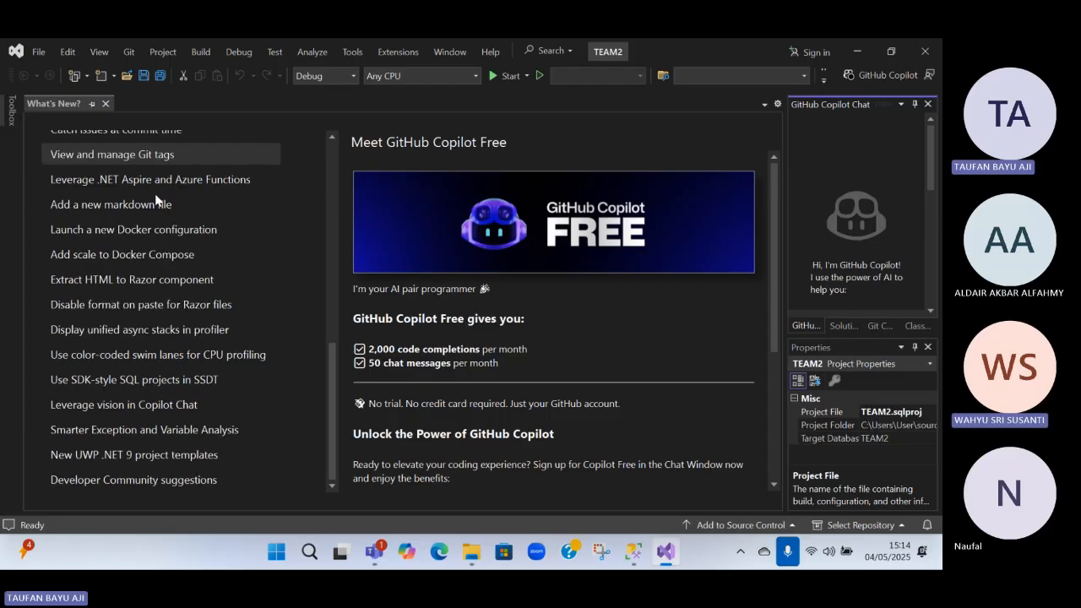
{"action": "left_click", "coordinate": [106, 104]}
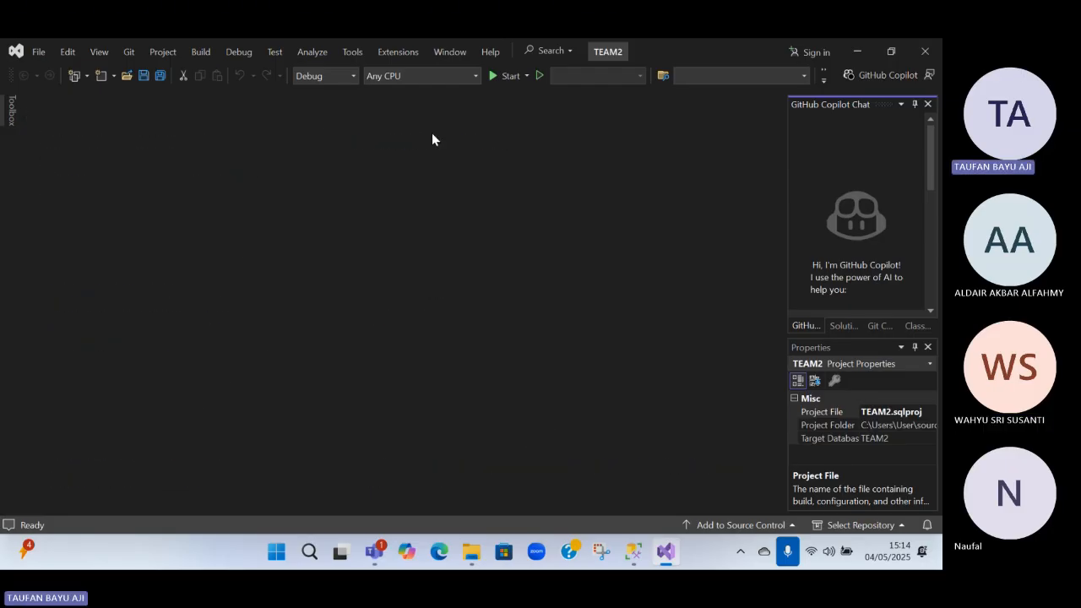
Inspect the active solution configuration and platform options in Configuration Manager, and close it without changing anything
{"action": "left_click", "coordinate": [353, 75]}
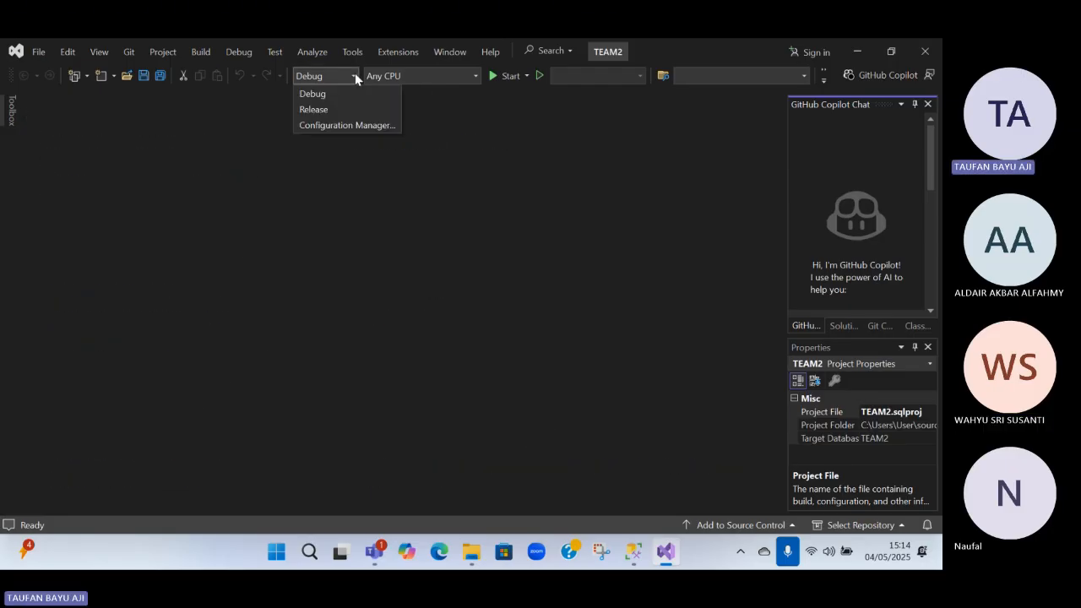
{"action": "left_click", "coordinate": [363, 133]}
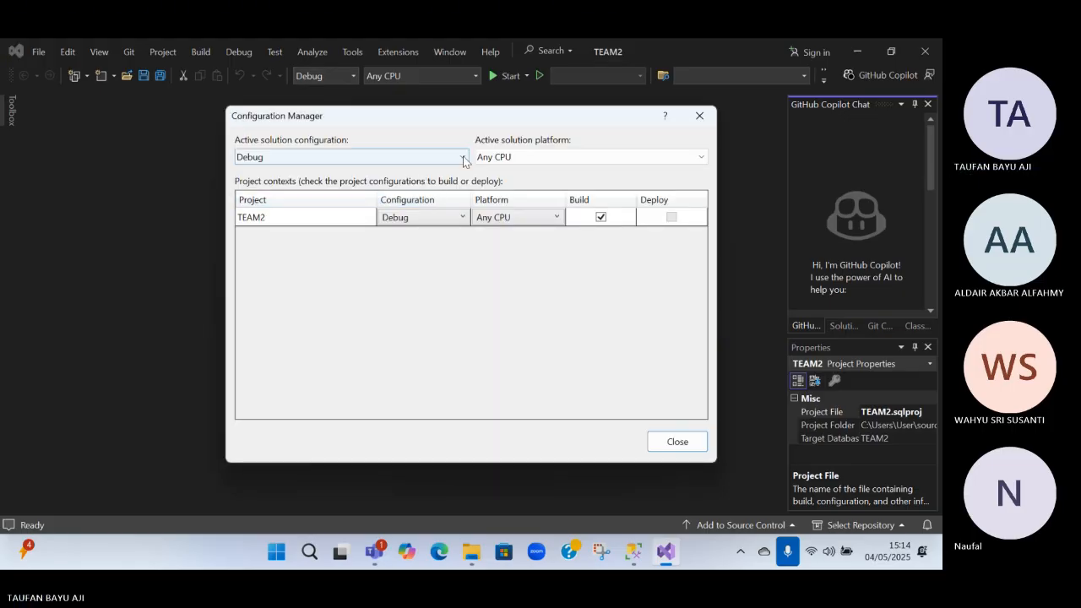
{"action": "left_click", "coordinate": [463, 157]}
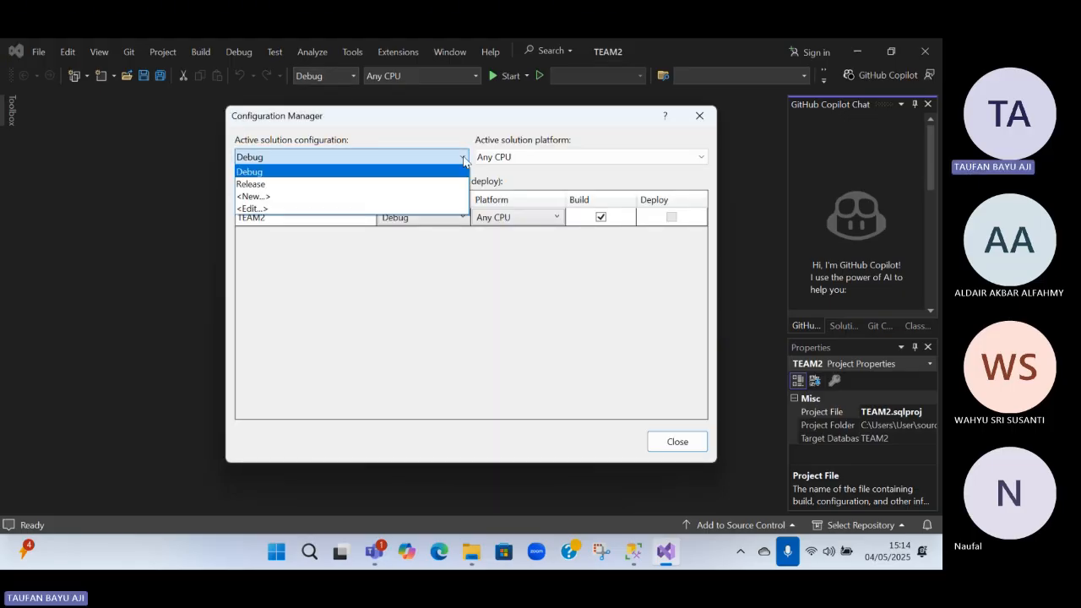
{"action": "left_click", "coordinate": [451, 242]}
{"action": "left_click", "coordinate": [481, 160]}
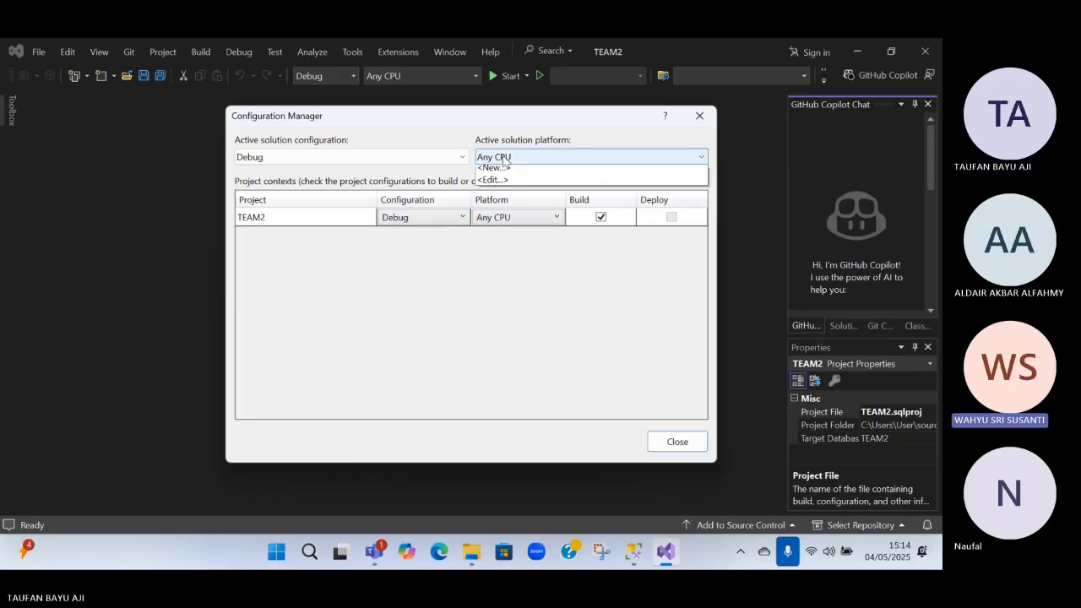
{"action": "left_click", "coordinate": [458, 162]}
{"action": "left_click", "coordinate": [464, 163]}
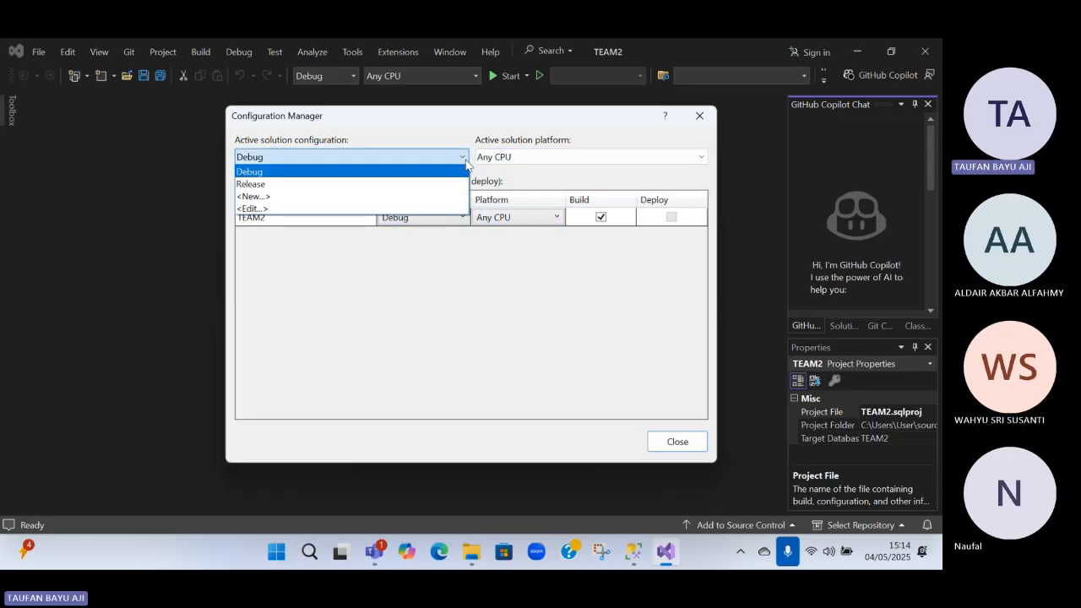
{"action": "left_click", "coordinate": [499, 306]}
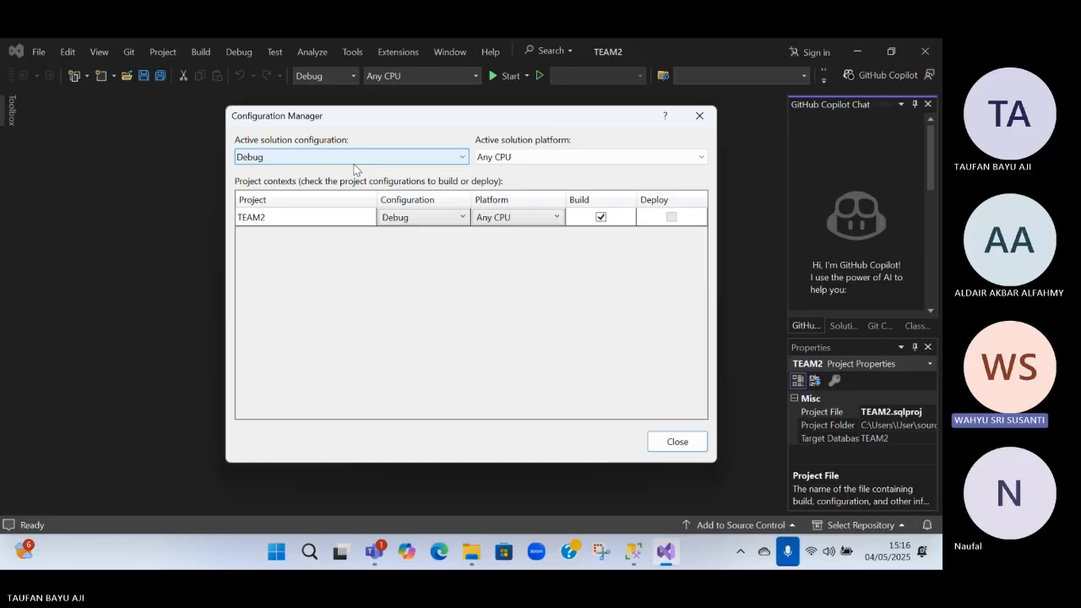
{"action": "left_click", "coordinate": [699, 116]}
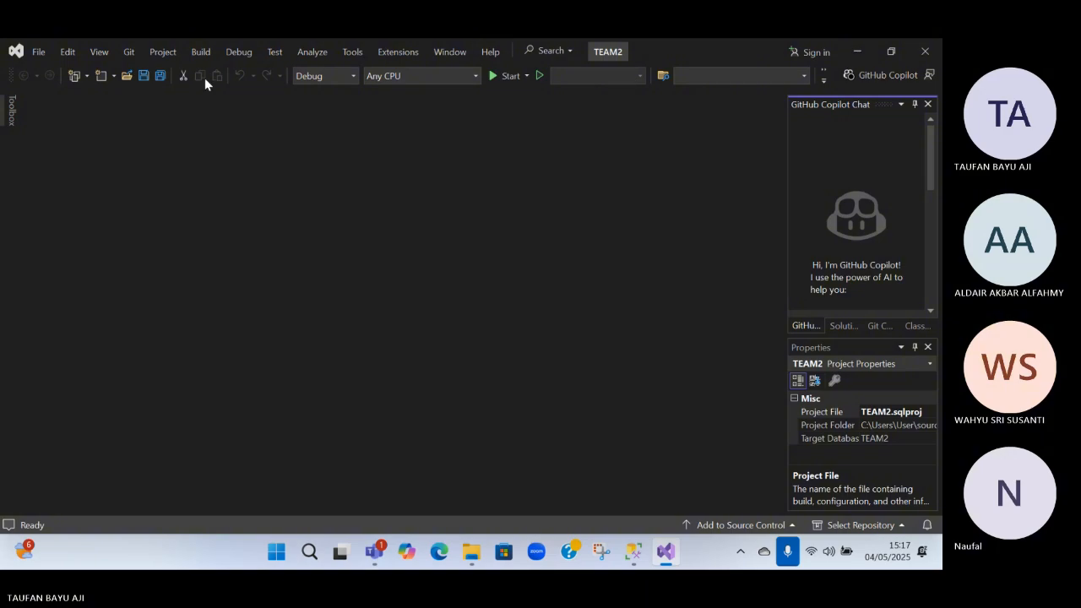
Begin a new project, search the templates for "SQL", and proceed with the SQL Server Database Project template
{"action": "left_click", "coordinate": [39, 51]}
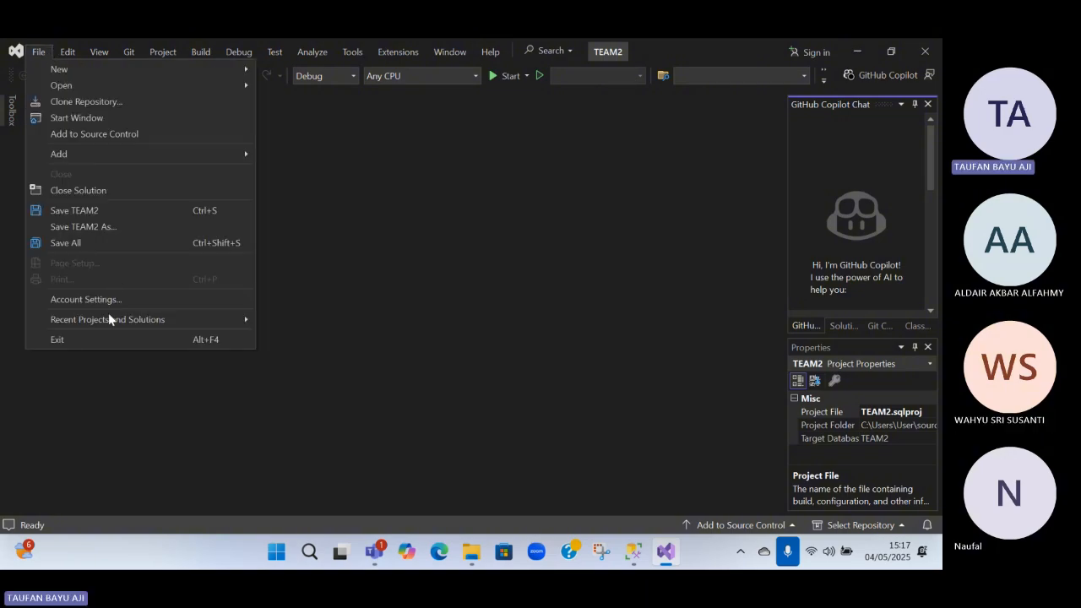
{"action": "mouse_move", "coordinate": [197, 68]}
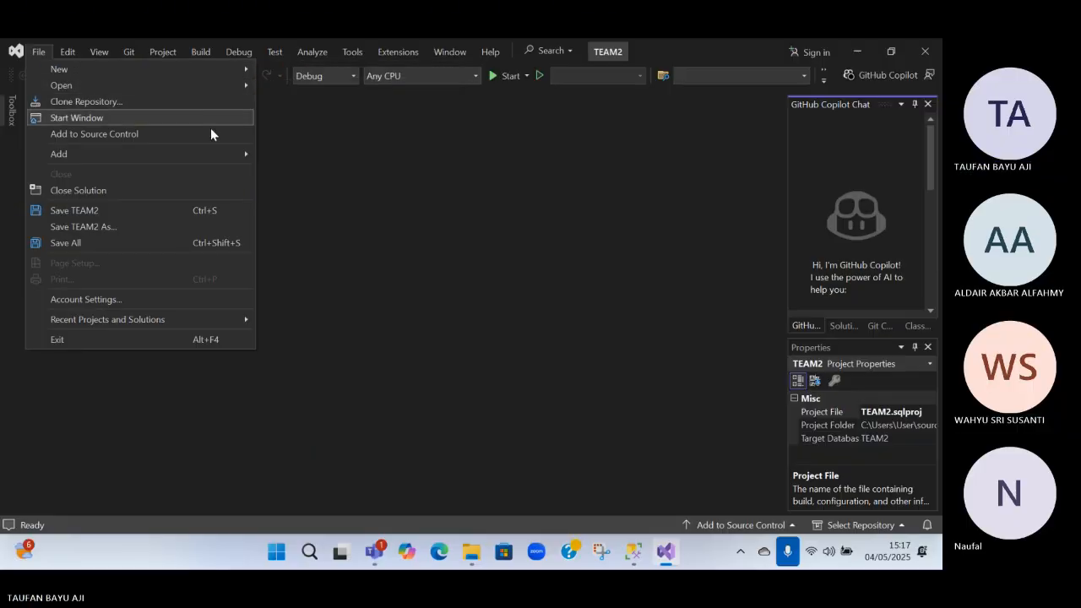
{"action": "mouse_move", "coordinate": [216, 152]}
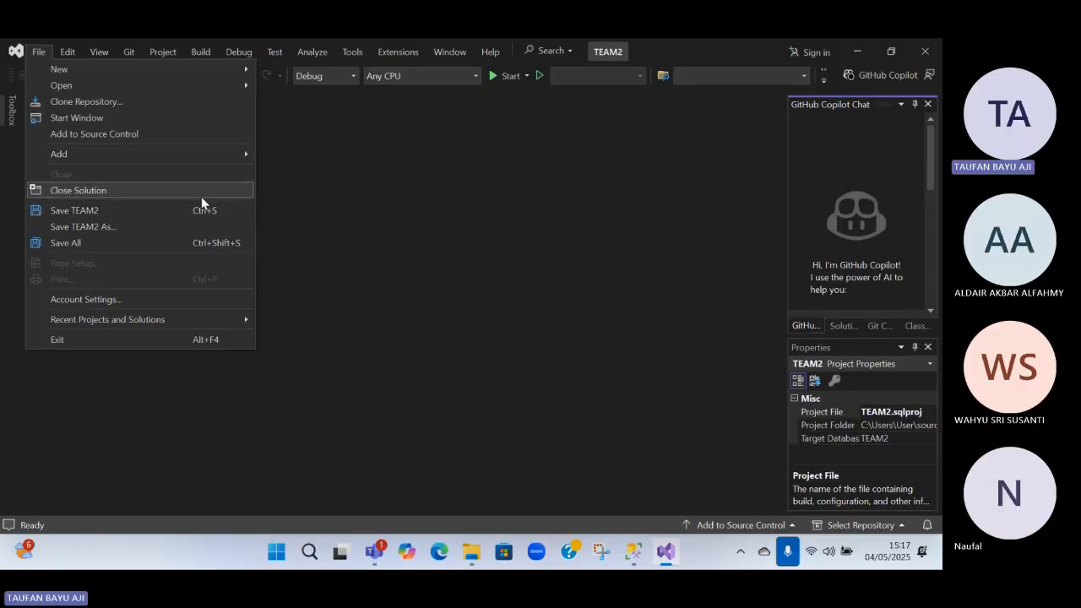
{"action": "mouse_move", "coordinate": [189, 317]}
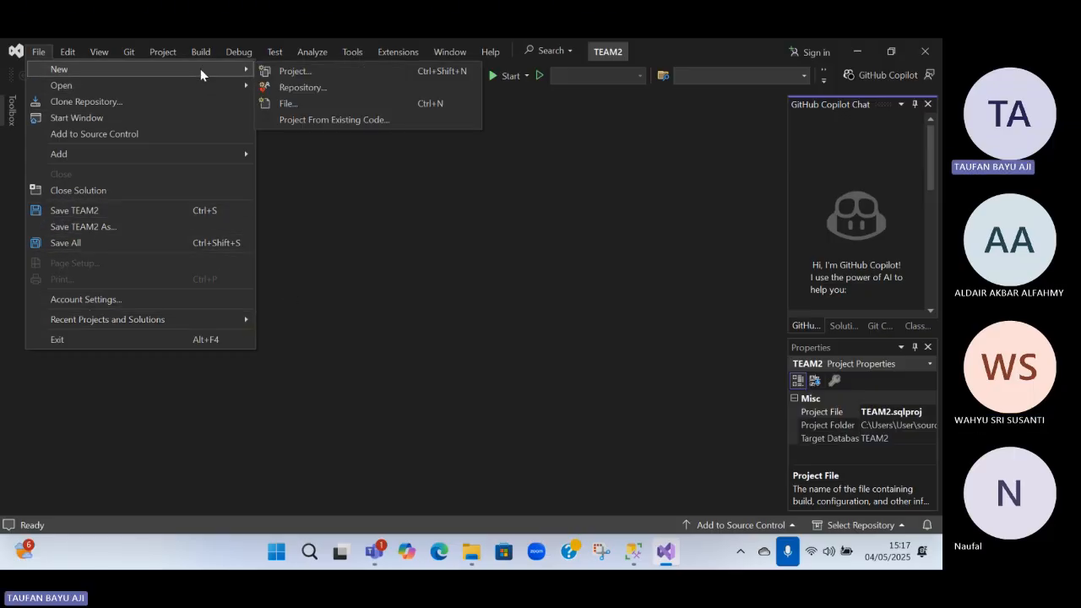
{"action": "left_click", "coordinate": [296, 71]}
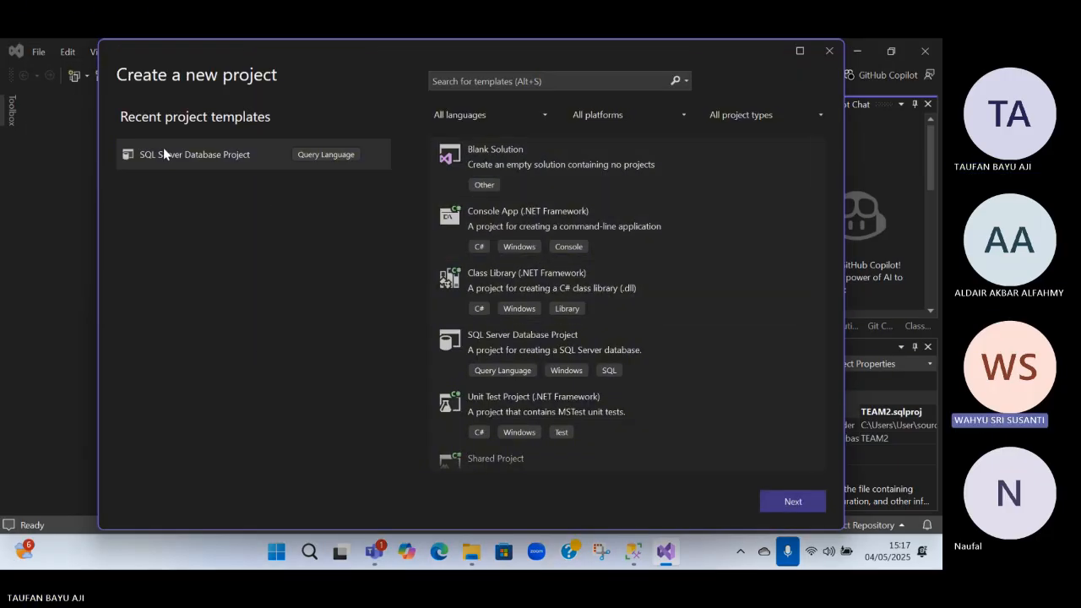
{"action": "left_click", "coordinate": [516, 84]}
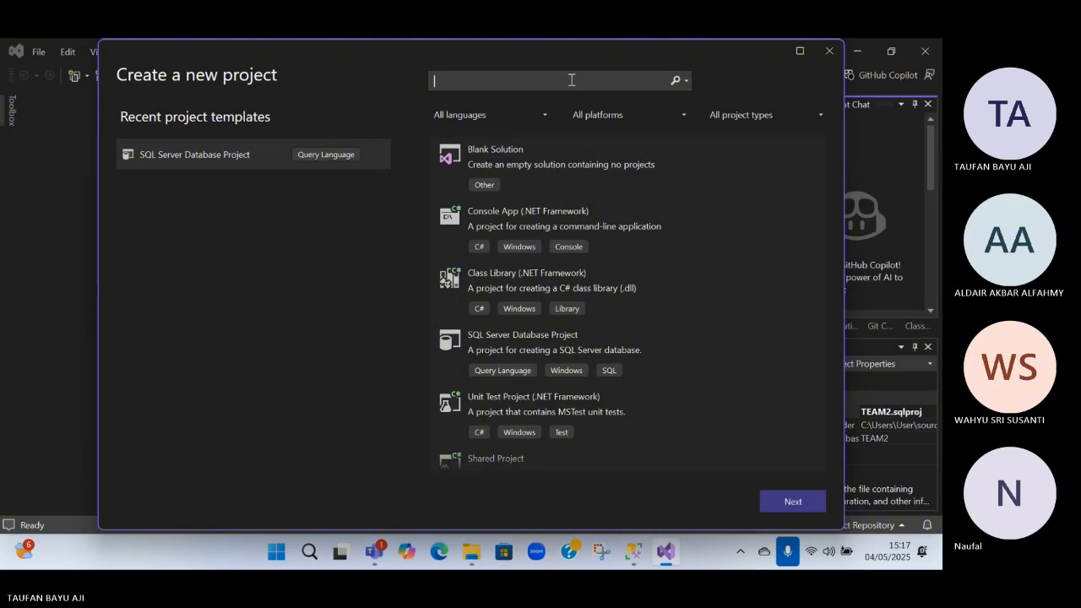
{"action": "scroll", "coordinate": [557, 198], "scroll_direction": "down", "scroll_amount": 1}
{"action": "type", "text": "SQL"}
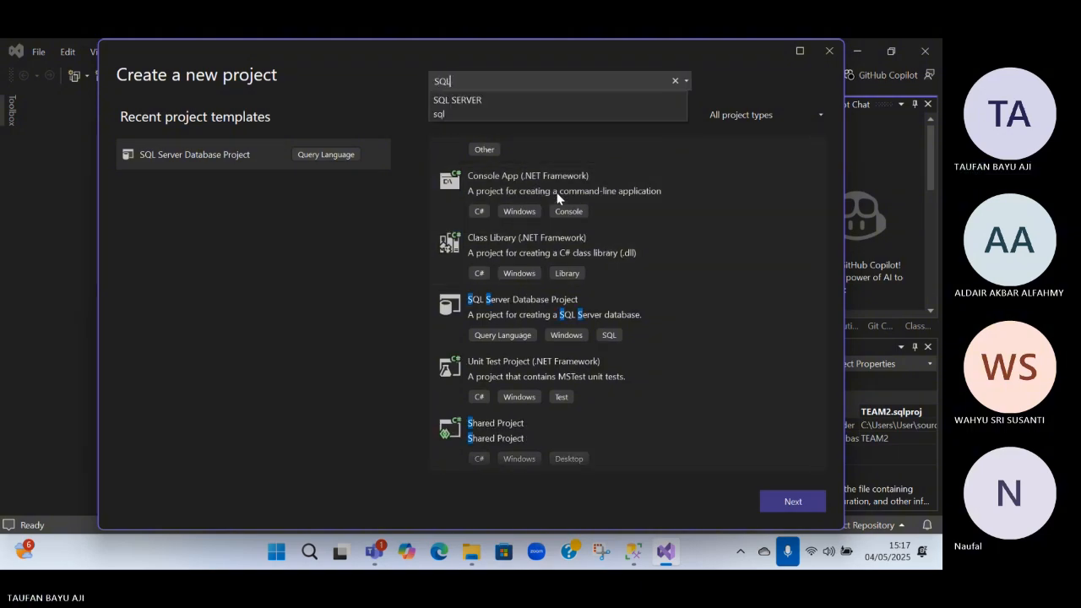
{"action": "left_click", "coordinate": [501, 156]}
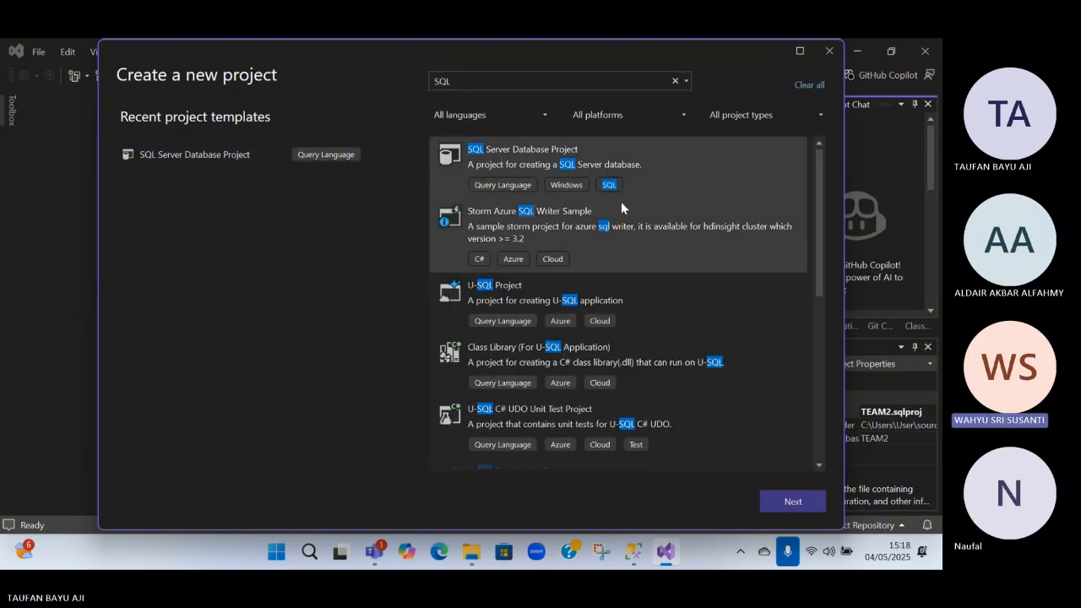
{"action": "key", "text": "Return"}
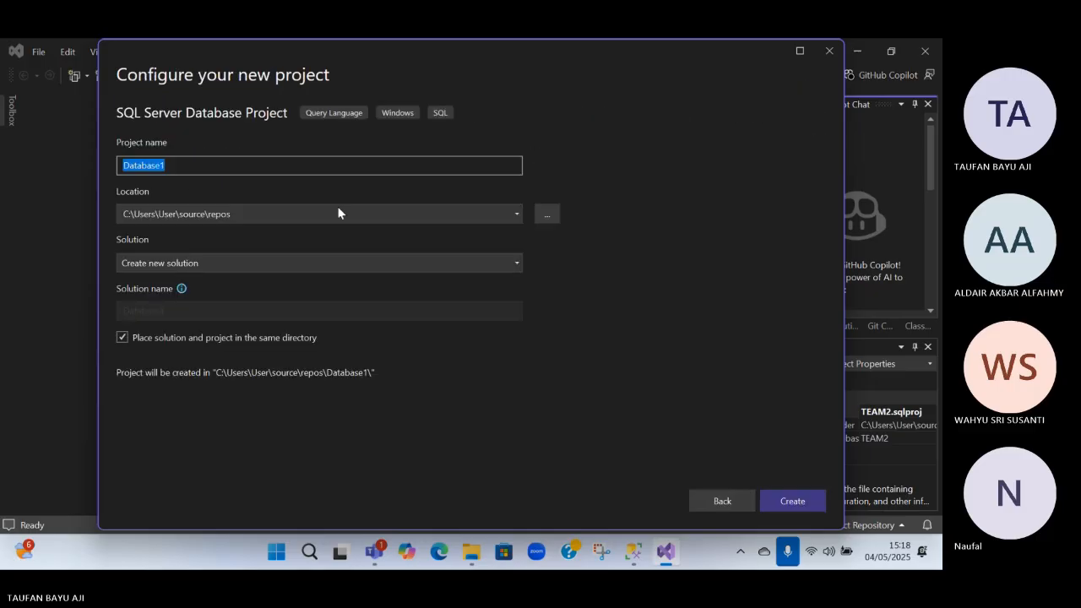
Browse for the new project's location and go to the Program Files folder on Windows (C:)
{"action": "left_click", "coordinate": [271, 216]}
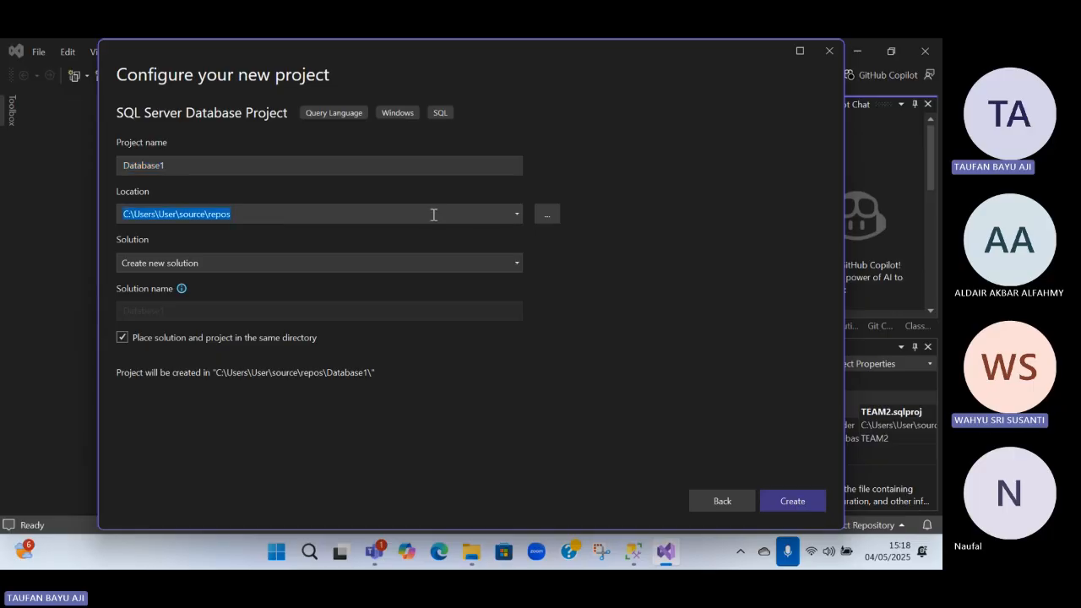
{"action": "left_click", "coordinate": [545, 215]}
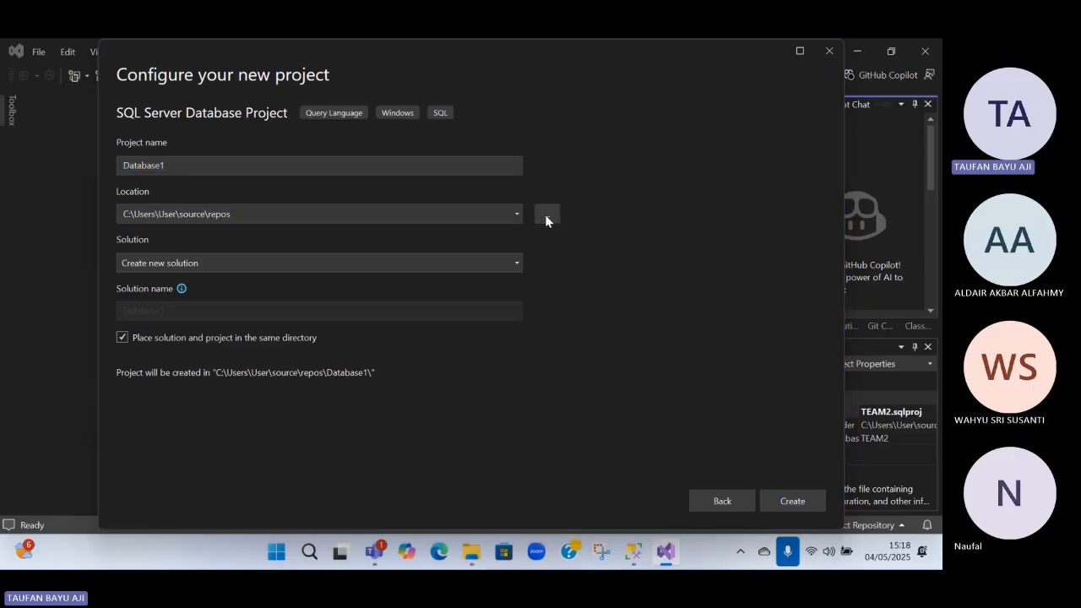
{"action": "scroll", "coordinate": [177, 244], "scroll_direction": "down", "scroll_amount": 3}
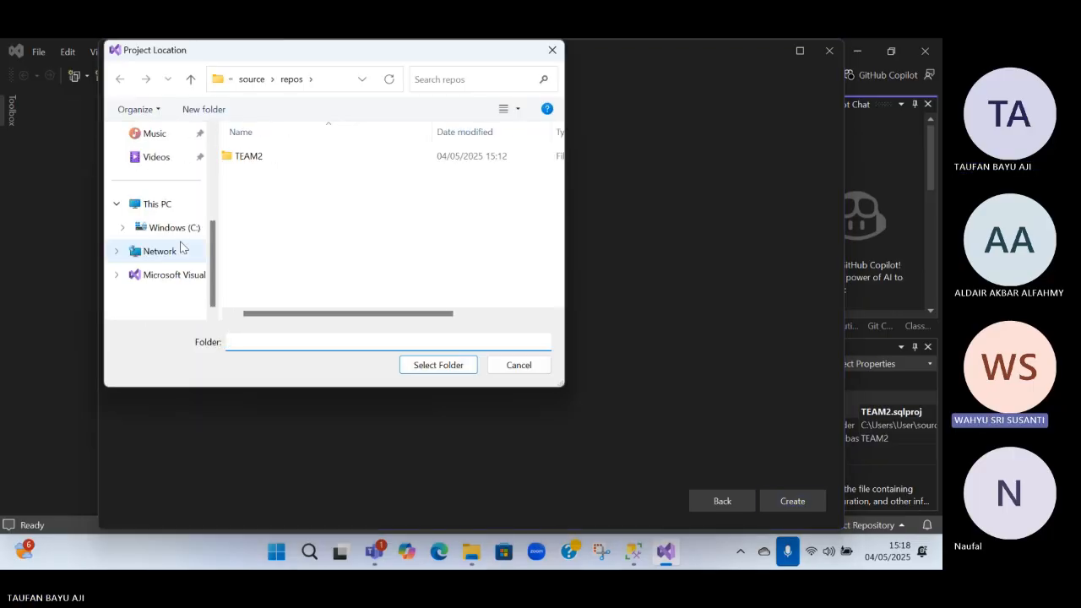
{"action": "left_click", "coordinate": [178, 230]}
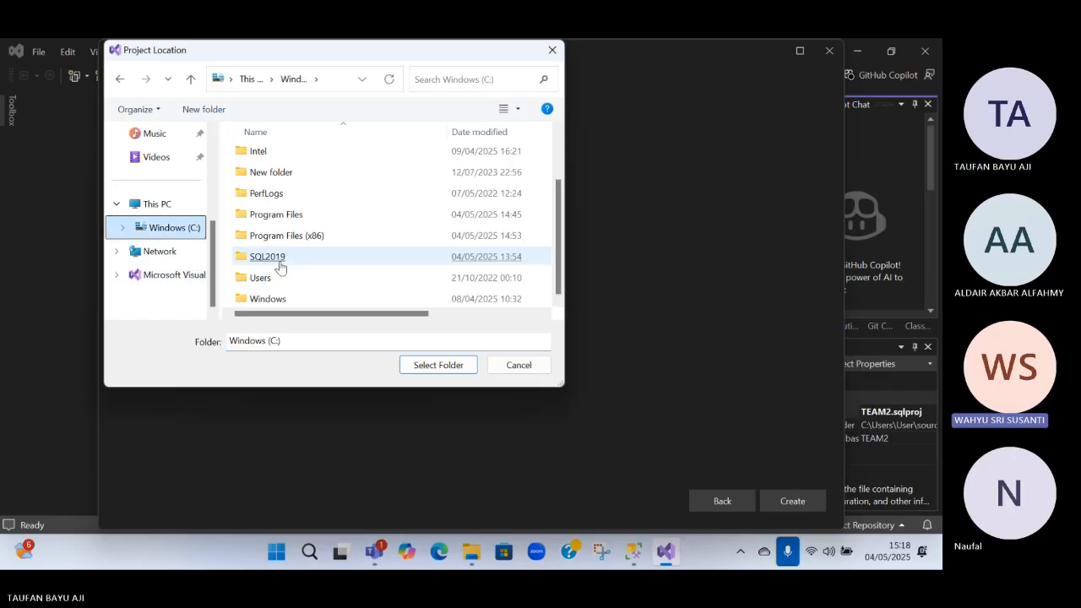
{"action": "double_click", "coordinate": [278, 214]}
{"action": "double_click", "coordinate": [278, 214]}
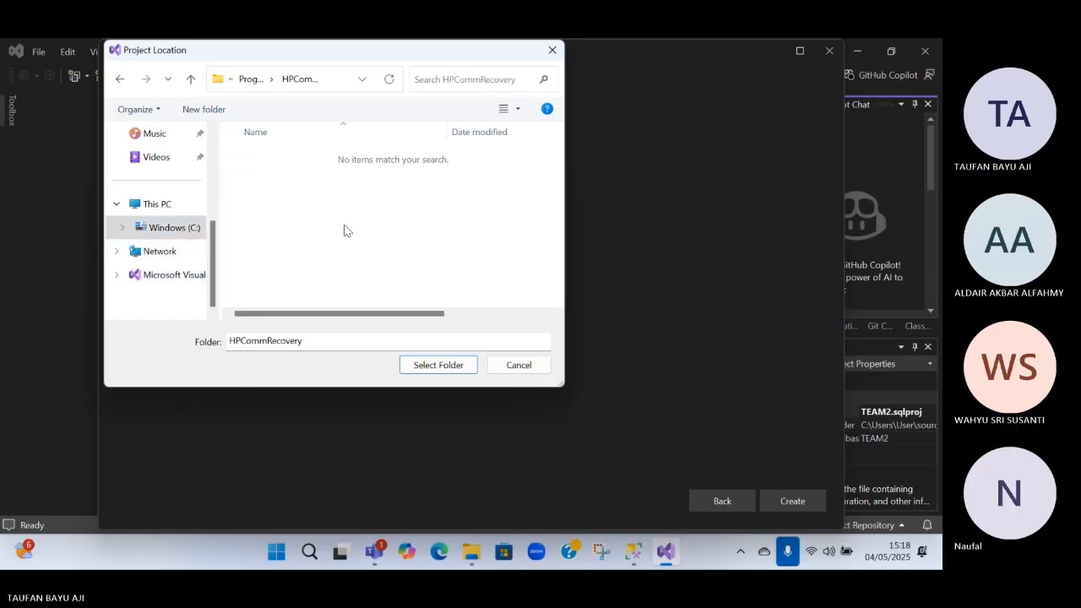
{"action": "left_click", "coordinate": [251, 78]}
Browse into the Microsoft SQL Server folder and through its instance's MSSQL folder to the Backup folder
{"action": "scroll", "coordinate": [302, 258], "scroll_direction": "down", "scroll_amount": 1}
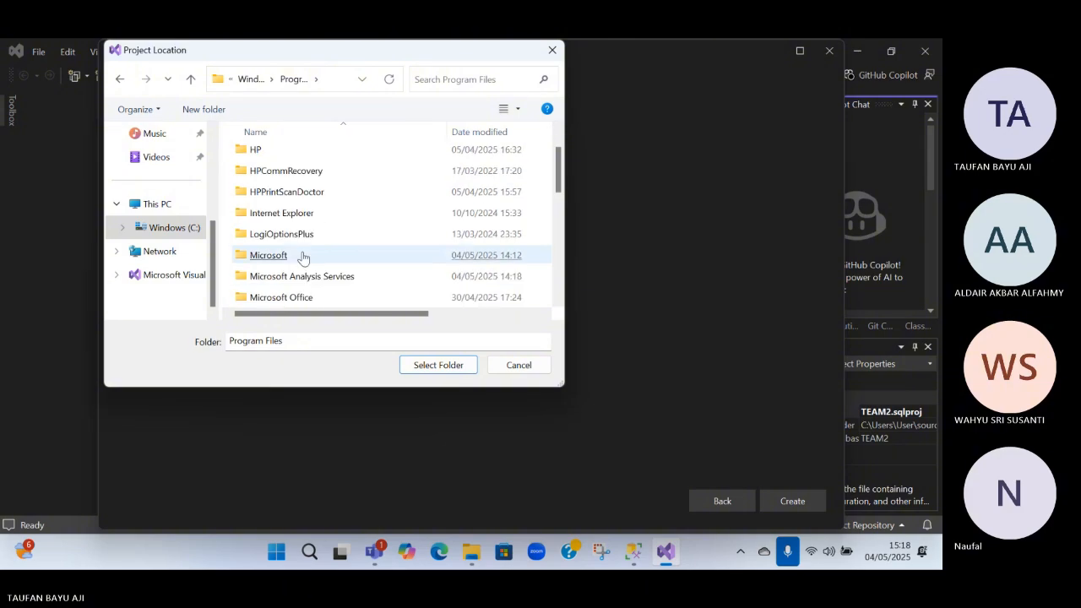
{"action": "scroll", "coordinate": [304, 259], "scroll_direction": "down", "scroll_amount": 2}
{"action": "scroll", "coordinate": [345, 295], "scroll_direction": "down", "scroll_amount": 2}
{"action": "left_click", "coordinate": [345, 295]}
{"action": "scroll", "coordinate": [336, 199], "scroll_direction": "up", "scroll_amount": 2}
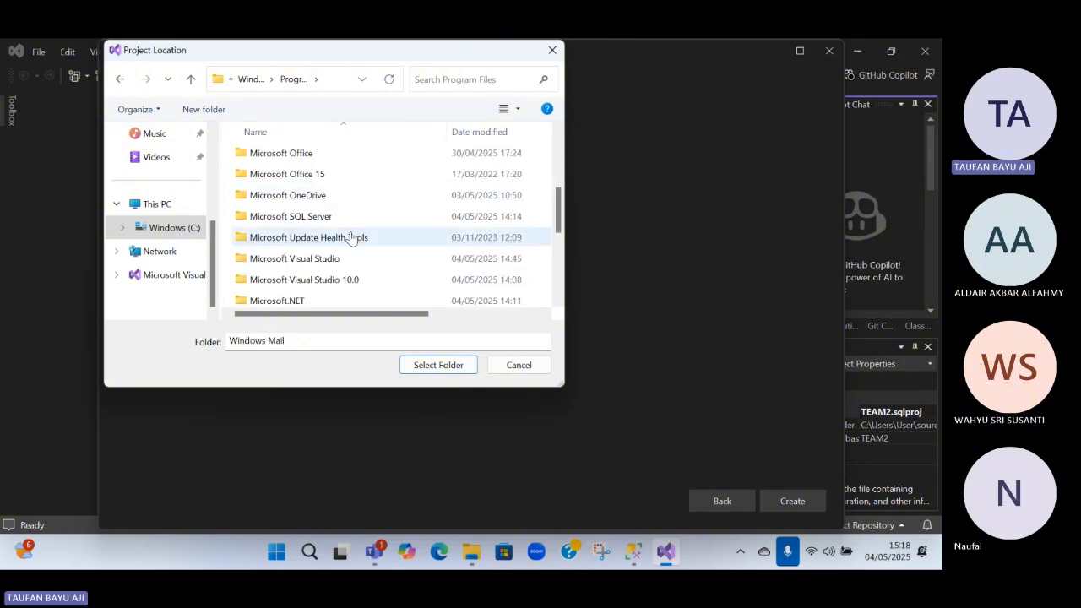
{"action": "double_click", "coordinate": [326, 220]}
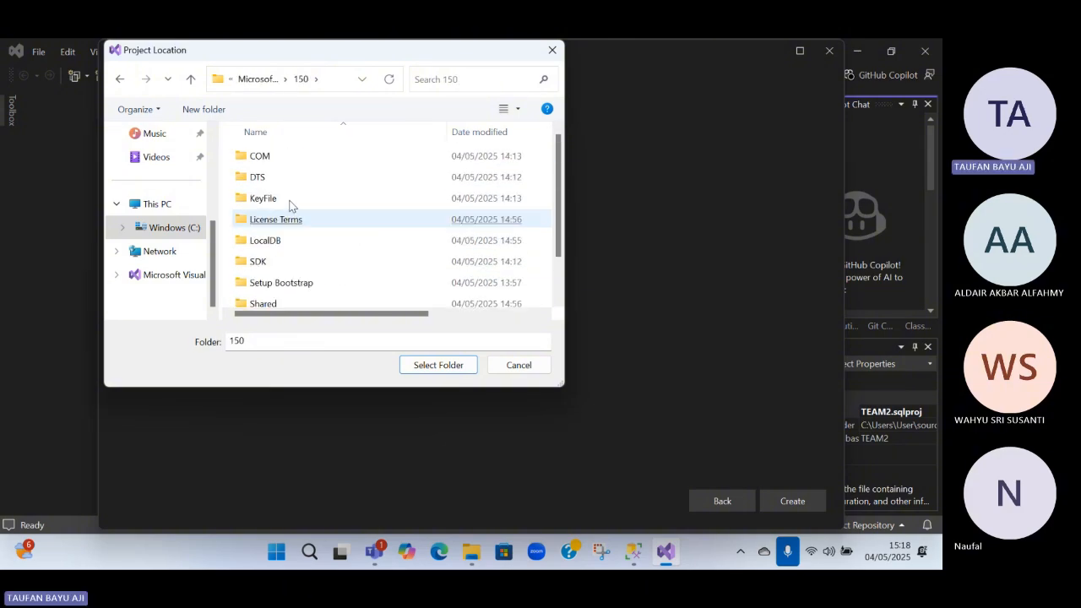
{"action": "left_click", "coordinate": [257, 78]}
{"action": "double_click", "coordinate": [289, 261]}
{"action": "double_click", "coordinate": [269, 157]}
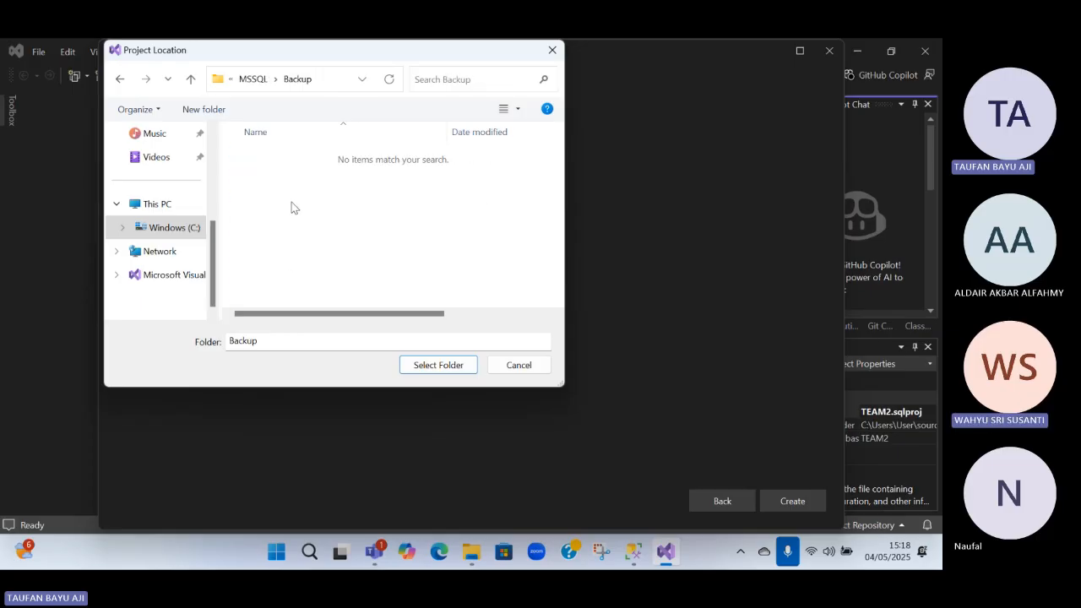
Recheck the Backup folder inside MSSQL as a possible project location, and cancel the folder selection
{"action": "left_click", "coordinate": [120, 80]}
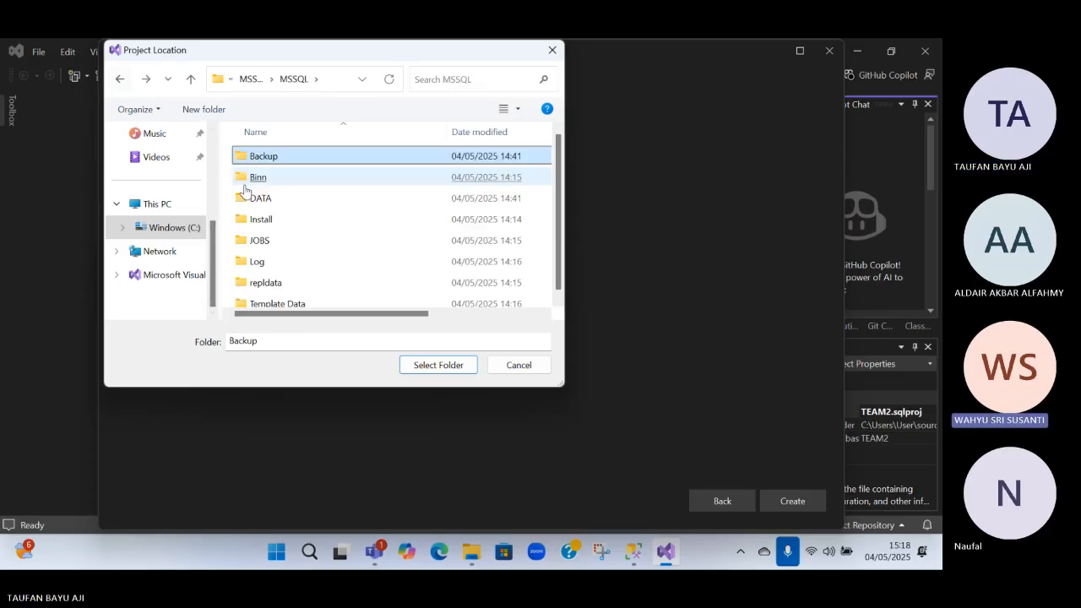
{"action": "double_click", "coordinate": [264, 157]}
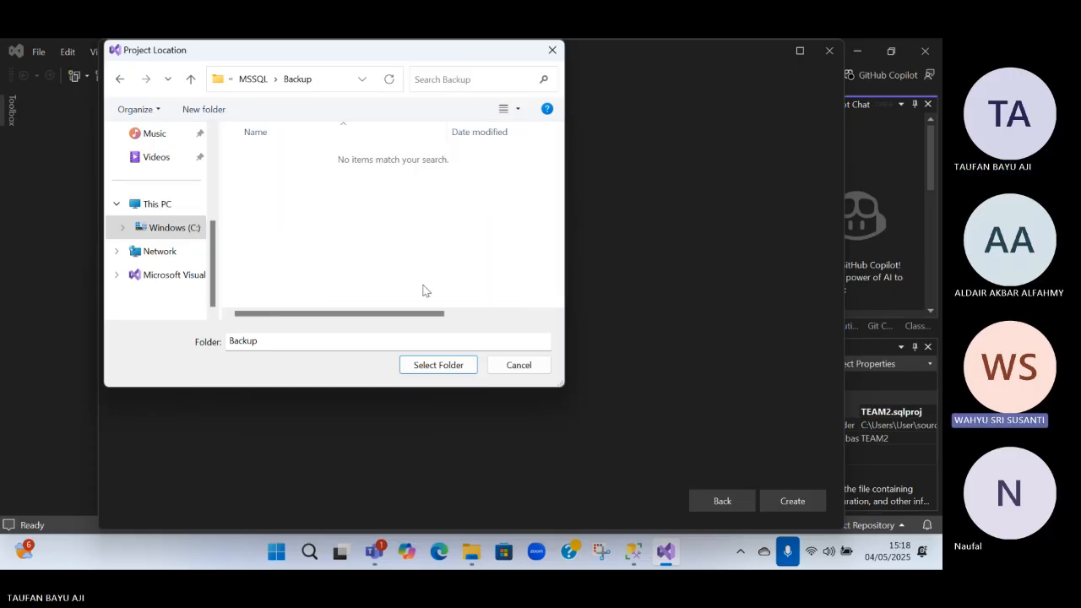
{"action": "left_click", "coordinate": [299, 341]}
{"action": "scroll", "coordinate": [397, 249], "scroll_direction": "right", "scroll_amount": 1}
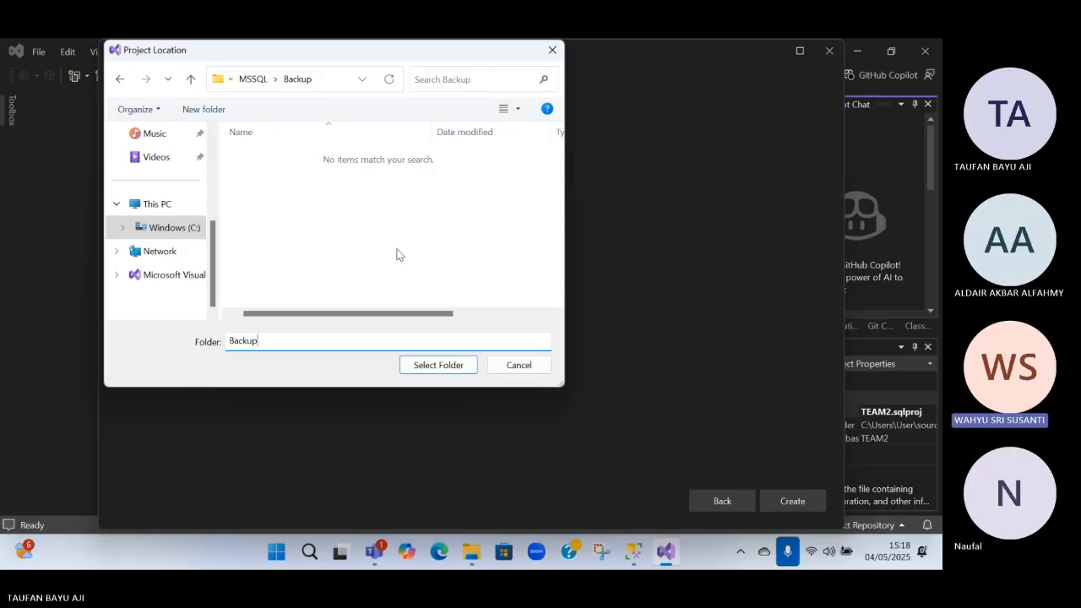
{"action": "scroll", "coordinate": [397, 253], "scroll_direction": "left", "scroll_amount": 1}
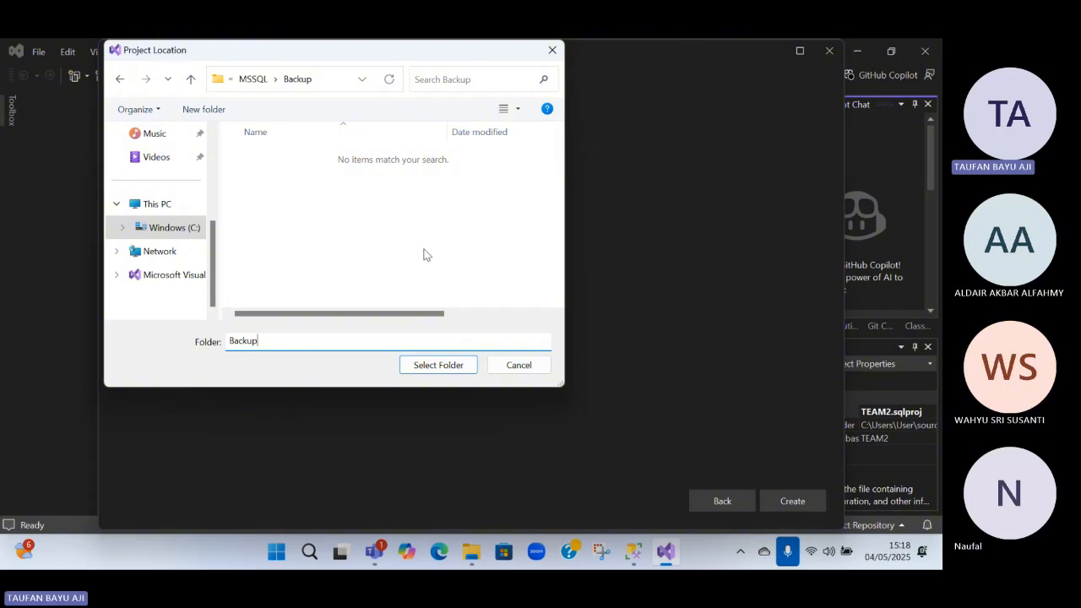
{"action": "left_click_drag", "start_coordinate": [286, 51], "coordinate": [265, 154]}
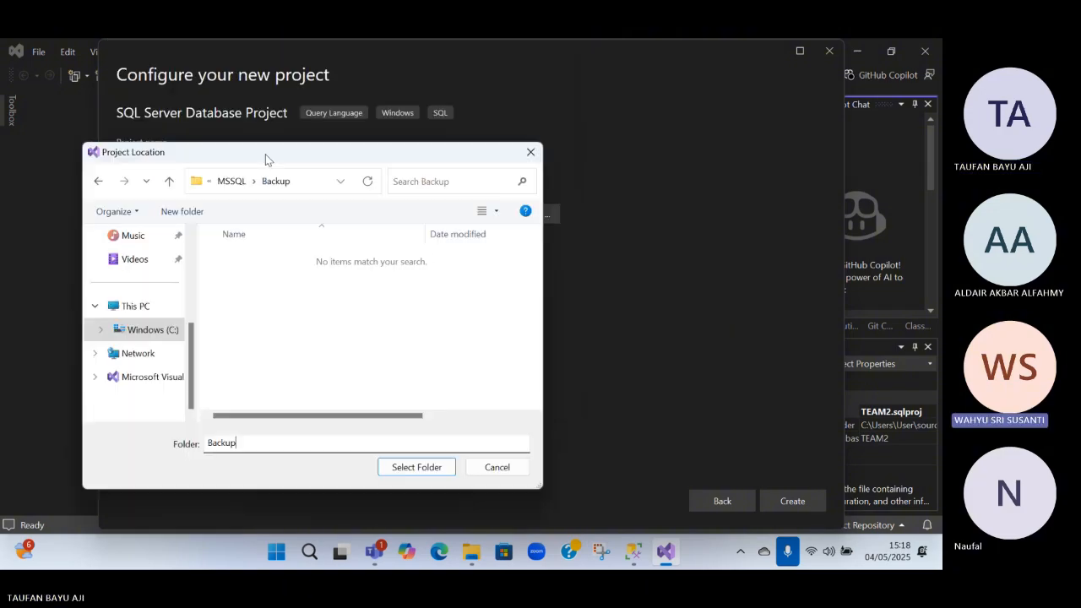
{"action": "left_click", "coordinate": [522, 469]}
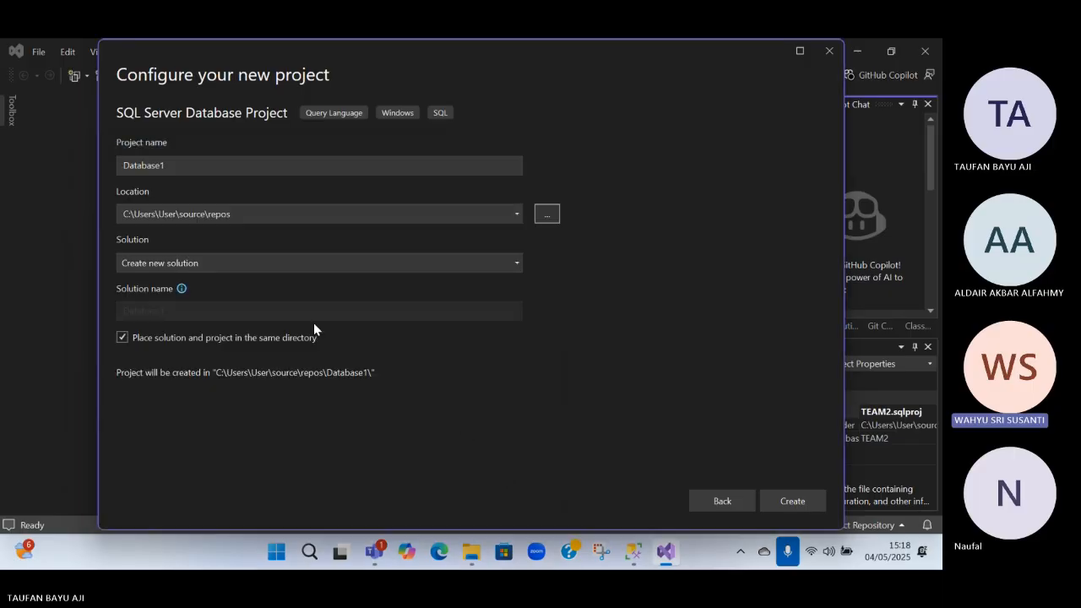
Try the Add to solution option, return to Create new solution, and close the new project setup without creating anything
{"action": "left_click", "coordinate": [360, 267]}
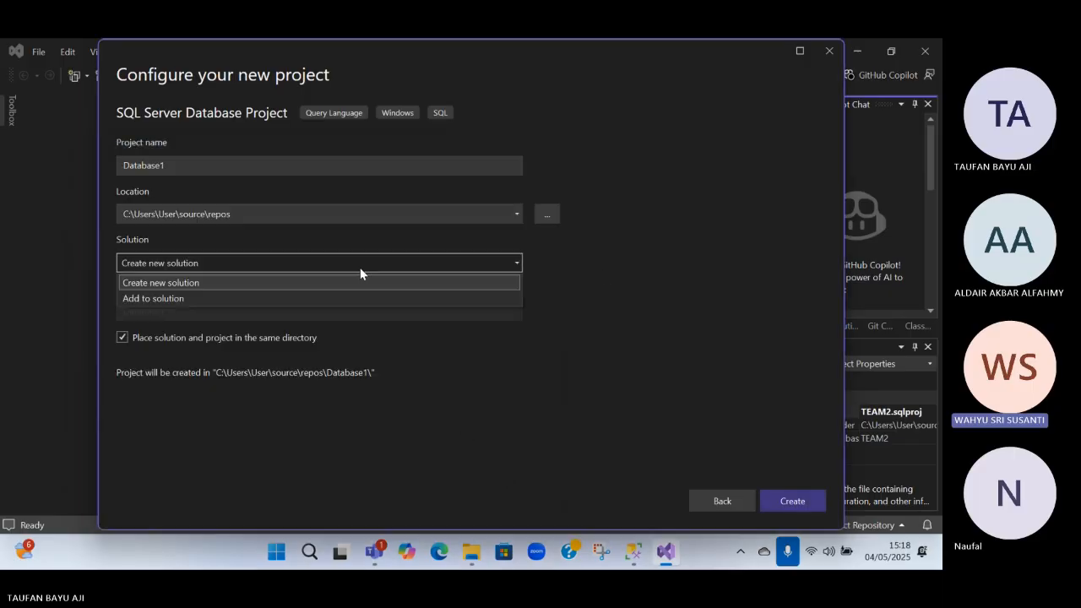
{"action": "left_click", "coordinate": [344, 264]}
{"action": "left_click", "coordinate": [344, 263]}
{"action": "left_click", "coordinate": [342, 298]}
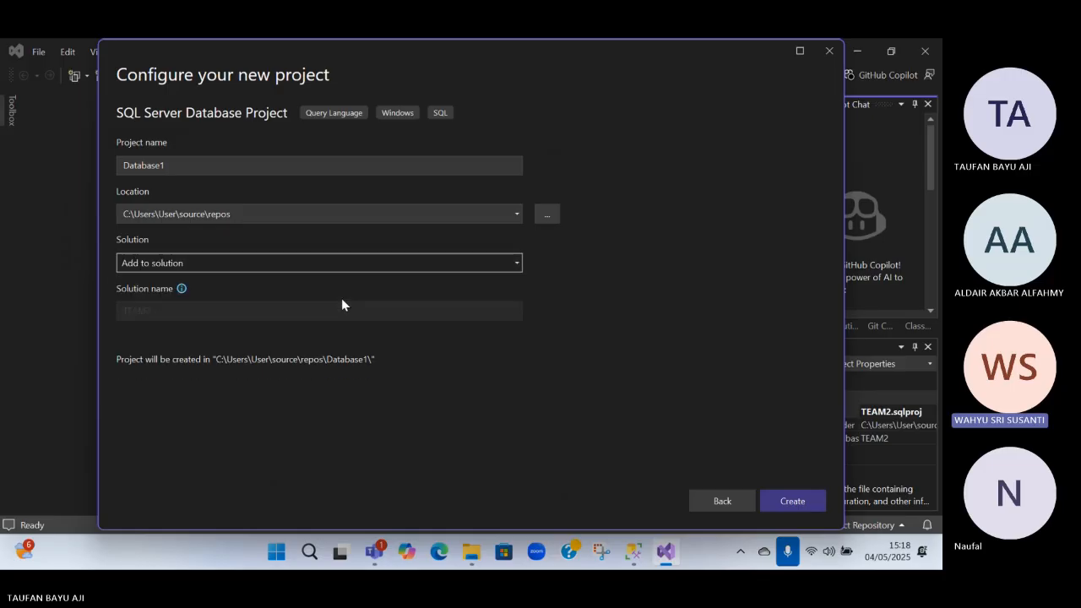
{"action": "left_click", "coordinate": [303, 266]}
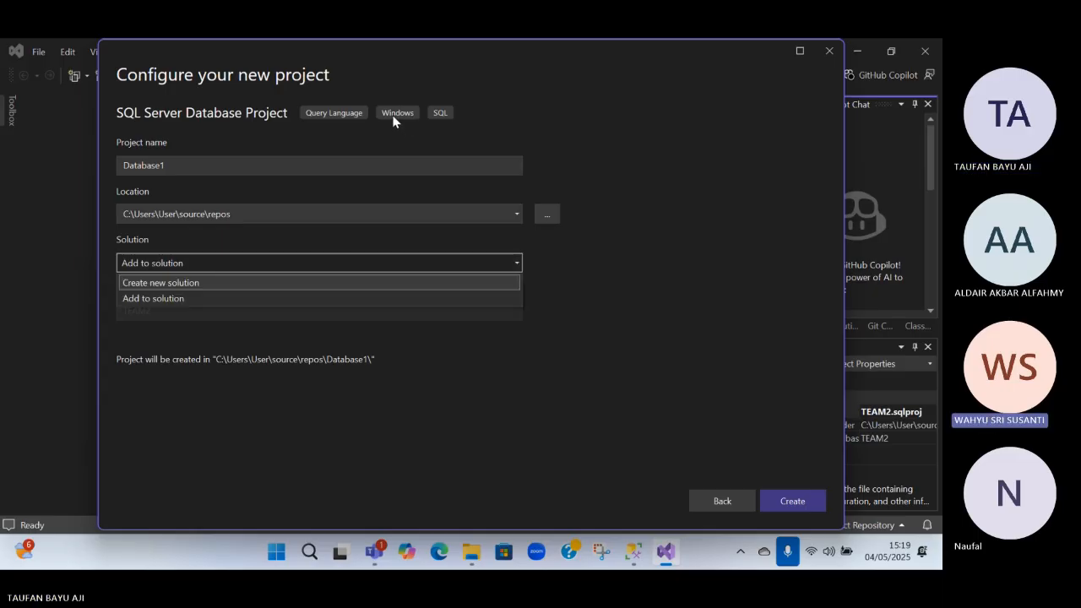
{"action": "left_click", "coordinate": [393, 121]}
{"action": "left_click", "coordinate": [316, 268]}
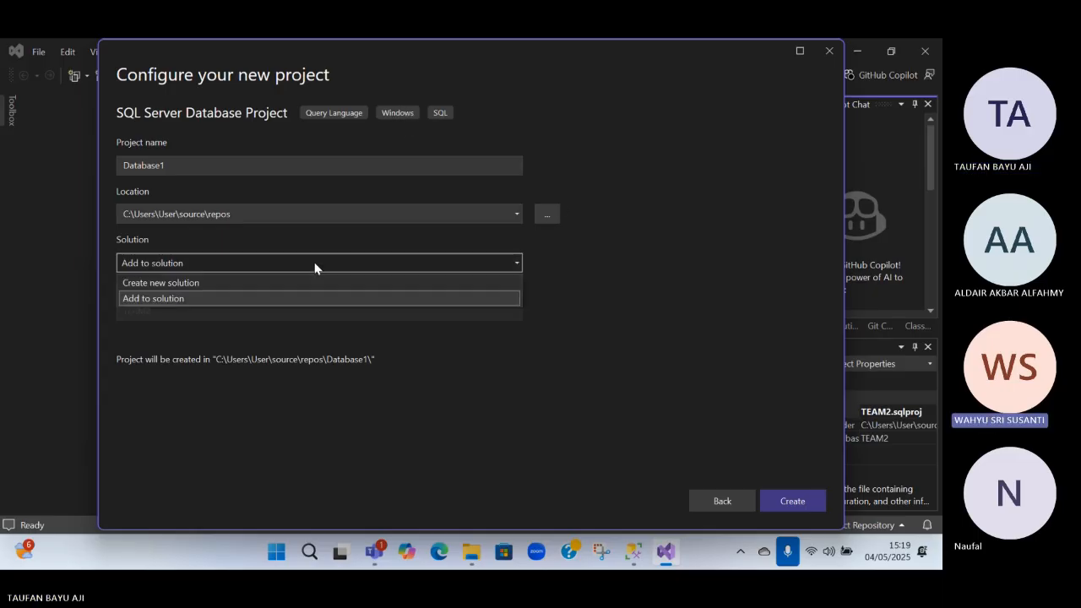
{"action": "left_click", "coordinate": [291, 283]}
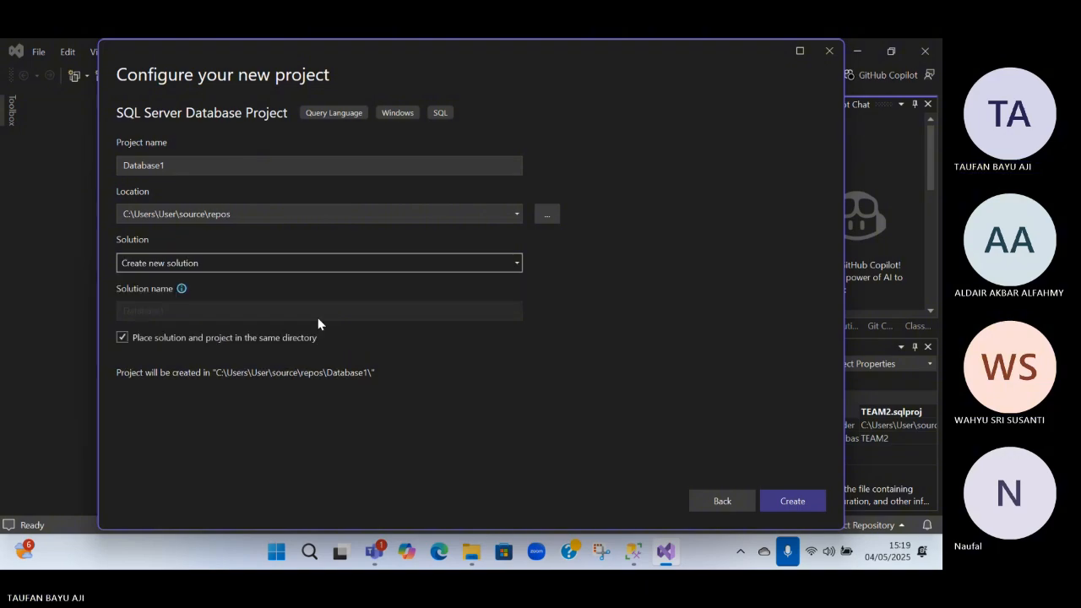
{"action": "left_click", "coordinate": [736, 503]}
{"action": "left_click", "coordinate": [829, 51]}
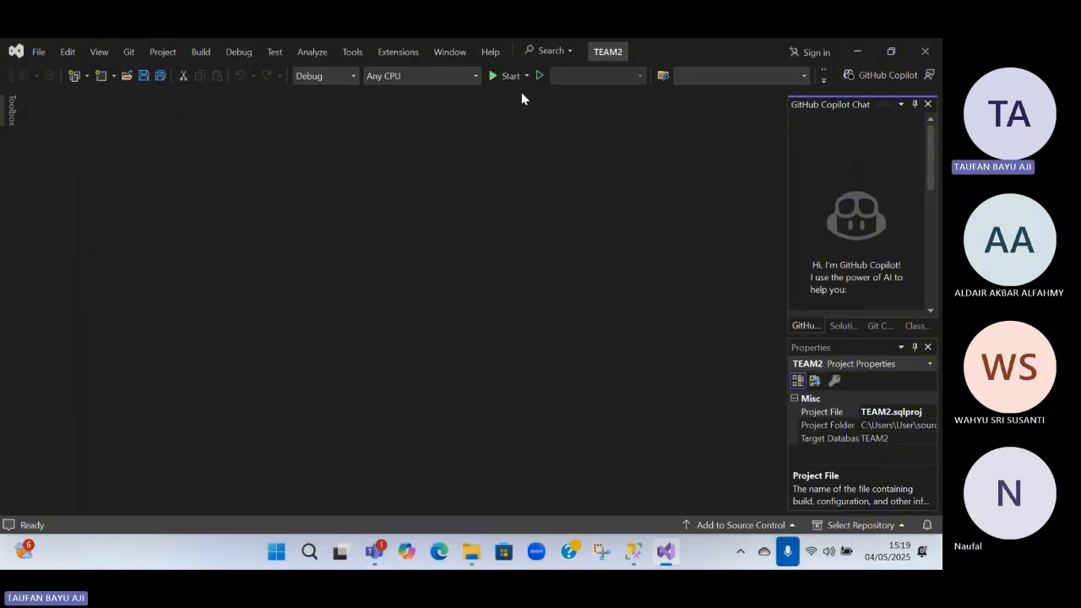
{"action": "left_click", "coordinate": [802, 76]}
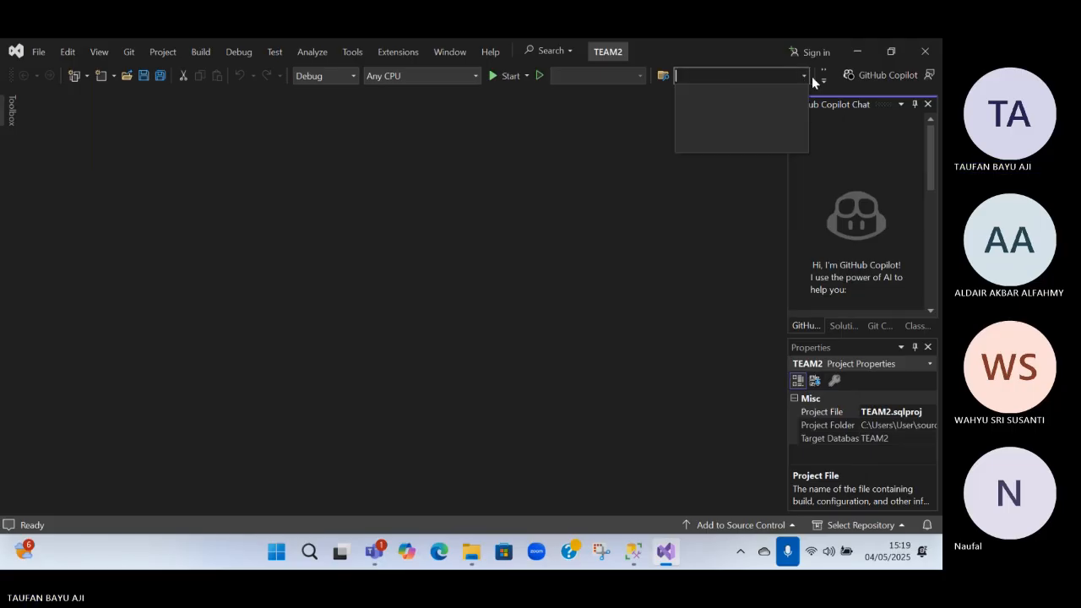
{"action": "left_click", "coordinate": [805, 76]}
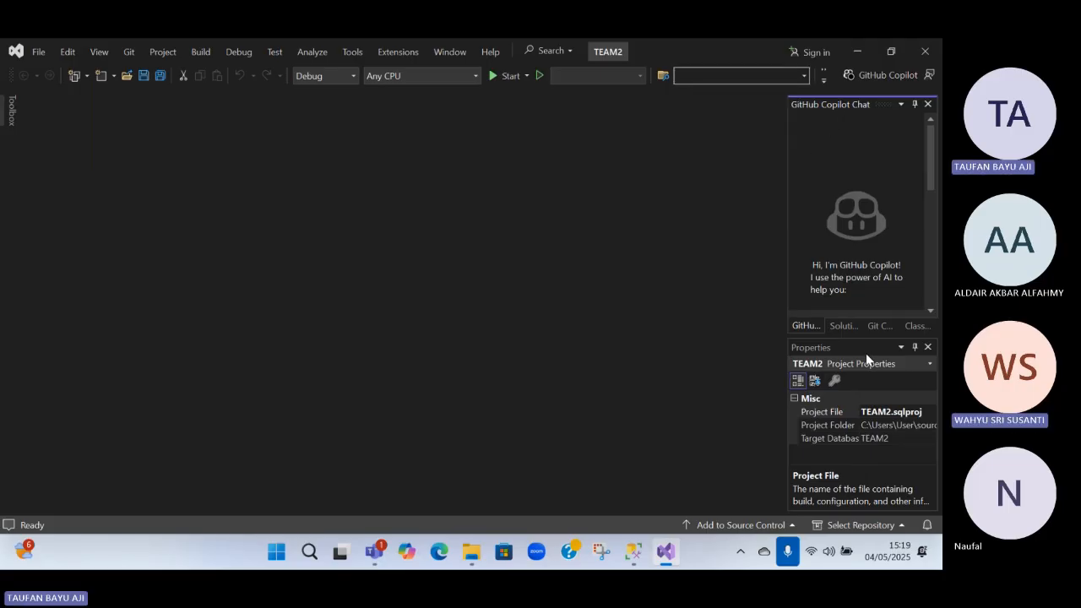
{"action": "left_click", "coordinate": [918, 364]}
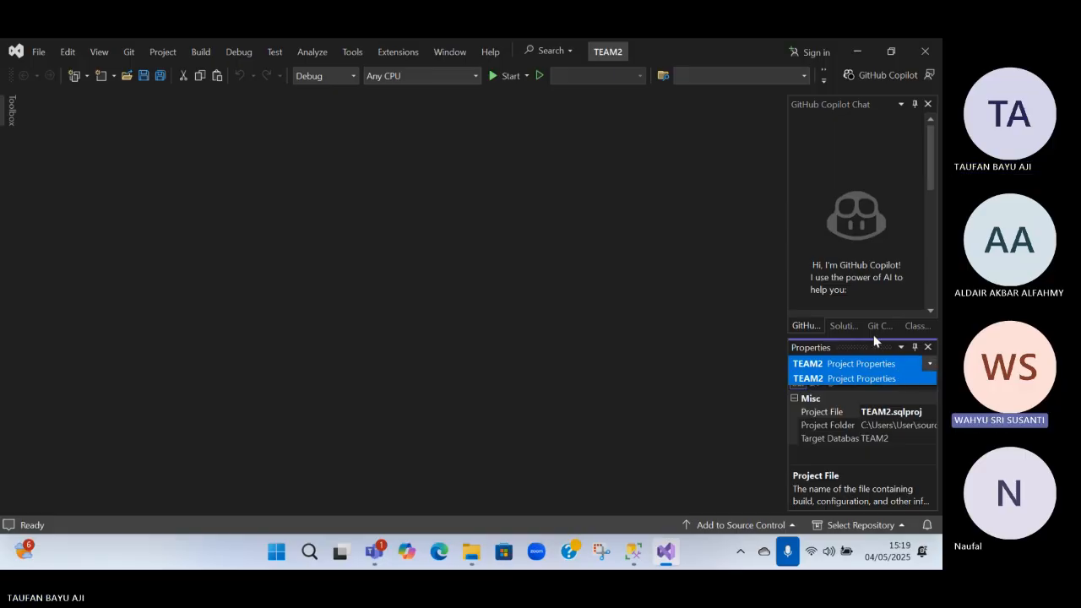
Exit Visual Studio, search Windows for "VI", and launch Visual Studio 2022 again
{"action": "left_click", "coordinate": [39, 51]}
{"action": "left_click", "coordinate": [37, 52]}
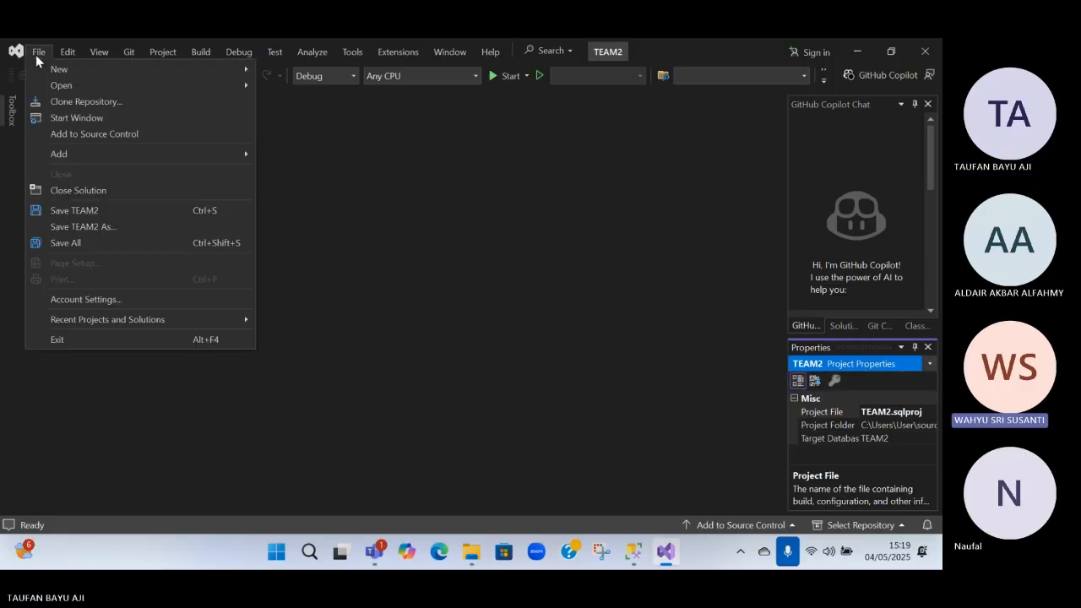
{"action": "left_click", "coordinate": [79, 340]}
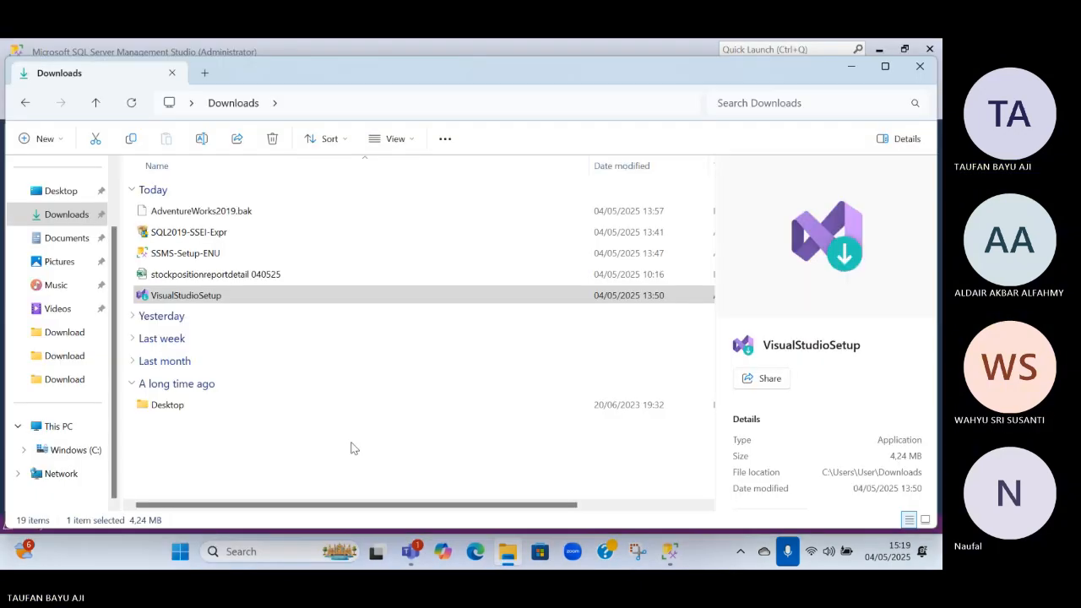
{"action": "left_click", "coordinate": [181, 298]}
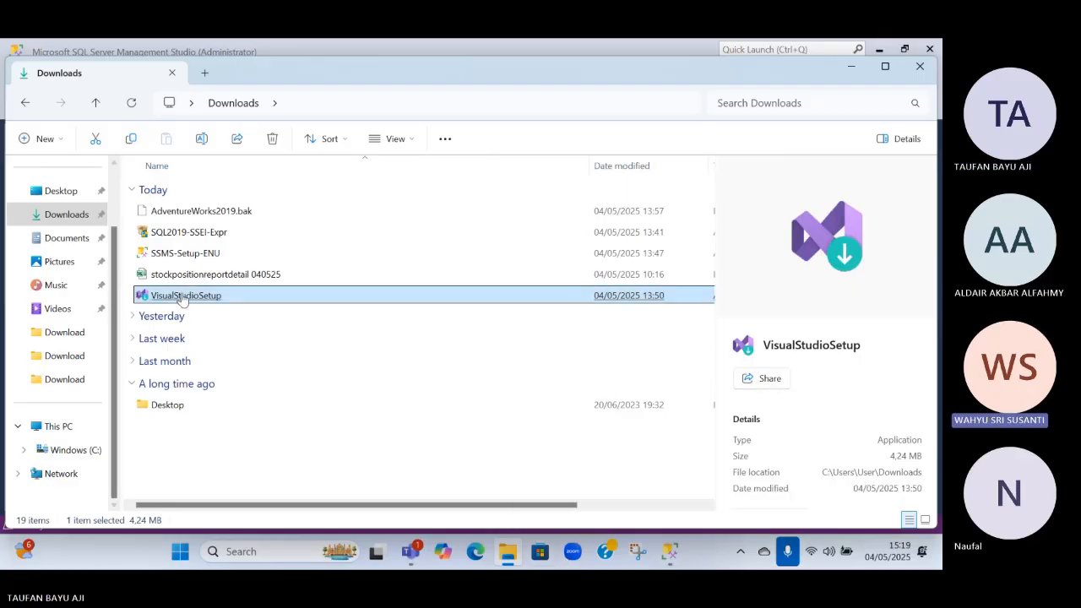
{"action": "left_click", "coordinate": [258, 550]}
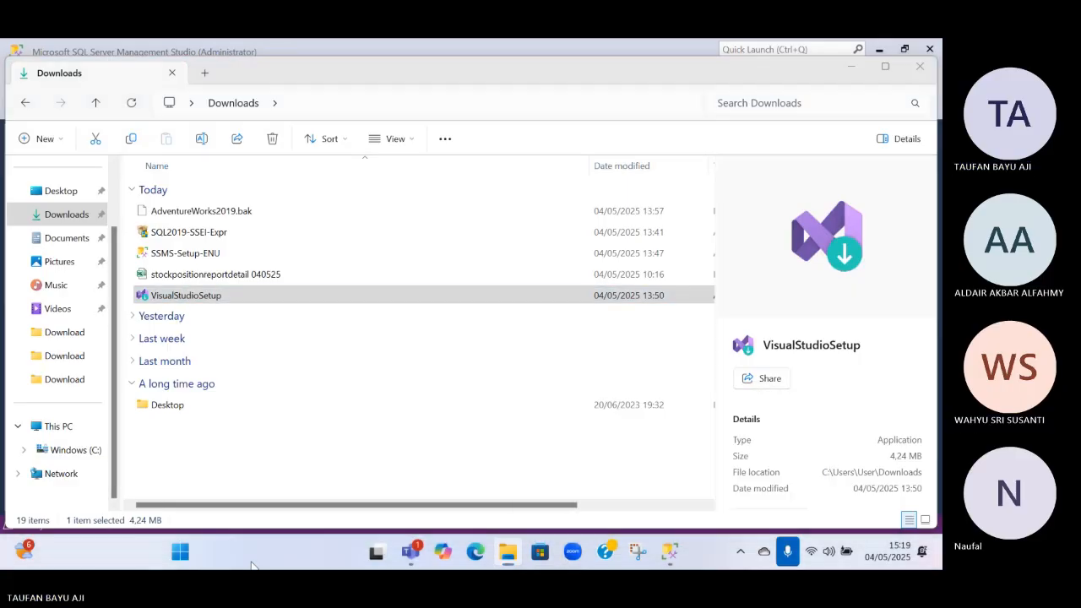
{"action": "type", "text": "VI"}
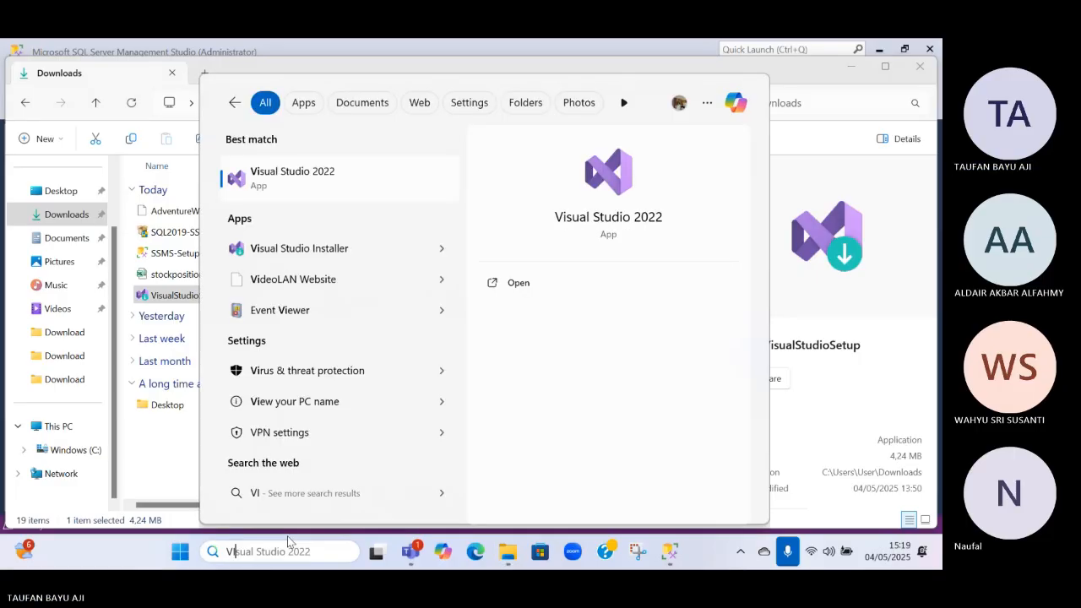
{"action": "key", "text": "Return"}
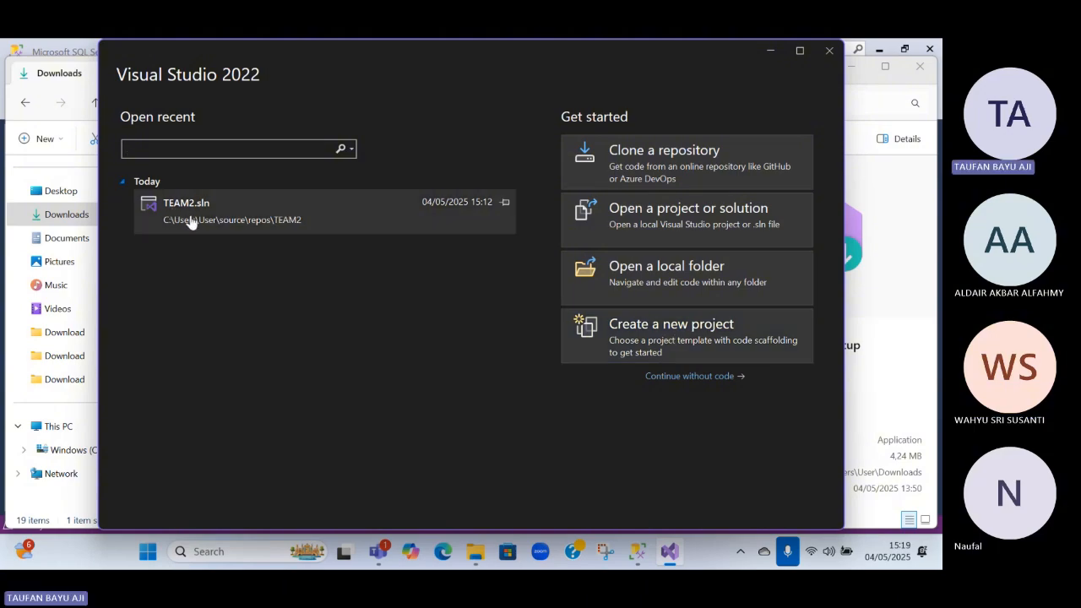
Begin creating a new project and browse the available project templates
{"action": "left_click", "coordinate": [680, 349]}
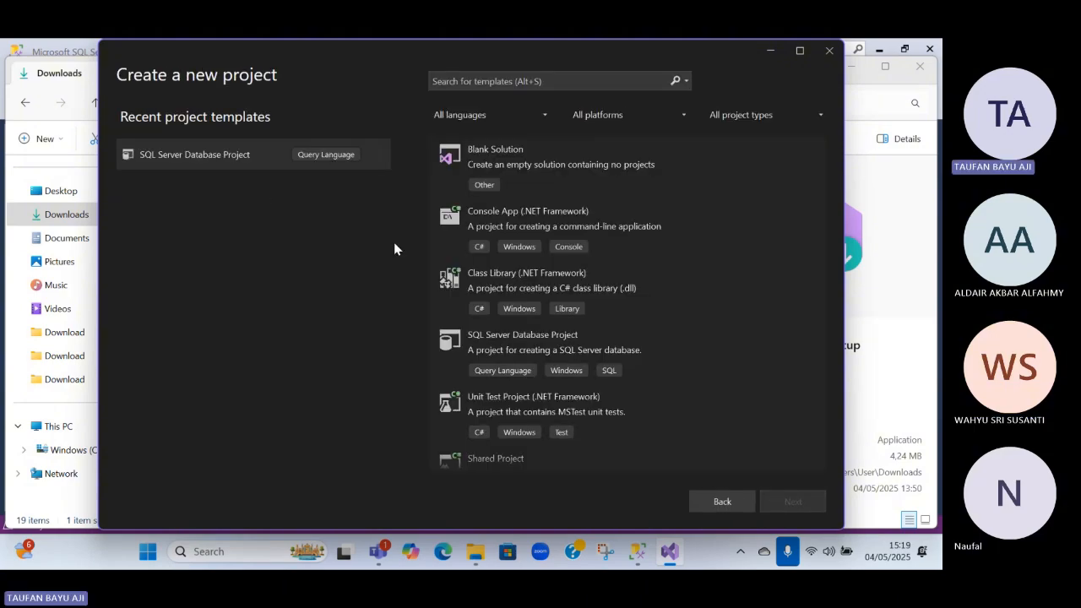
{"action": "scroll", "coordinate": [652, 189], "scroll_direction": "down", "scroll_amount": 1}
{"action": "left_click", "coordinate": [653, 189]}
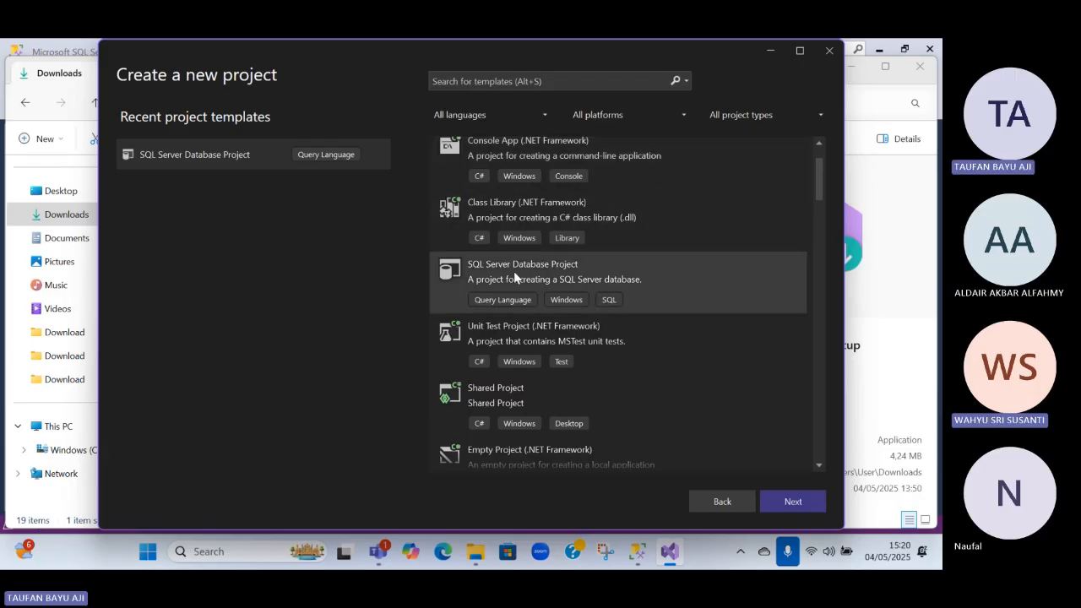
{"action": "scroll", "coordinate": [577, 276], "scroll_direction": "down", "scroll_amount": 1}
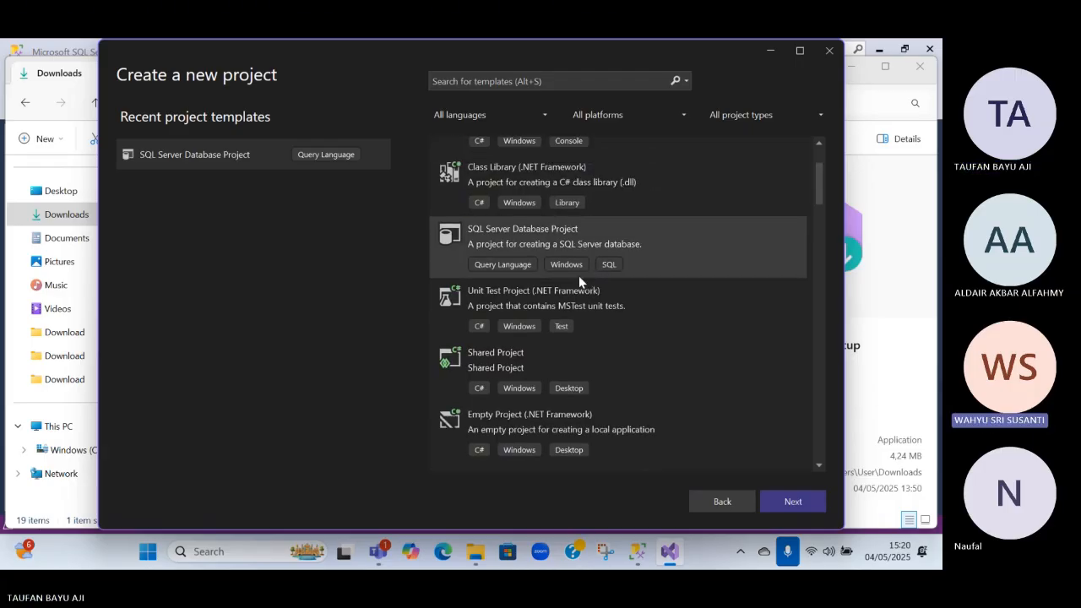
Search the project templates for "ANALY" and look through the matching templates for an analysis project
{"action": "left_click", "coordinate": [495, 80]}
{"action": "type", "text": "ANA"}
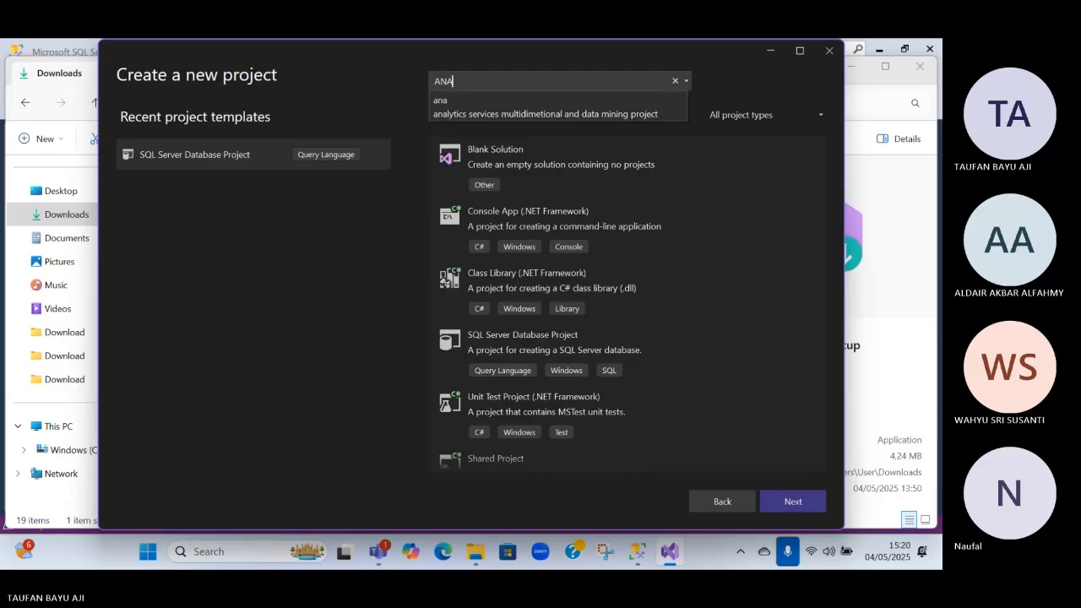
{"action": "type", "text": "LY"}
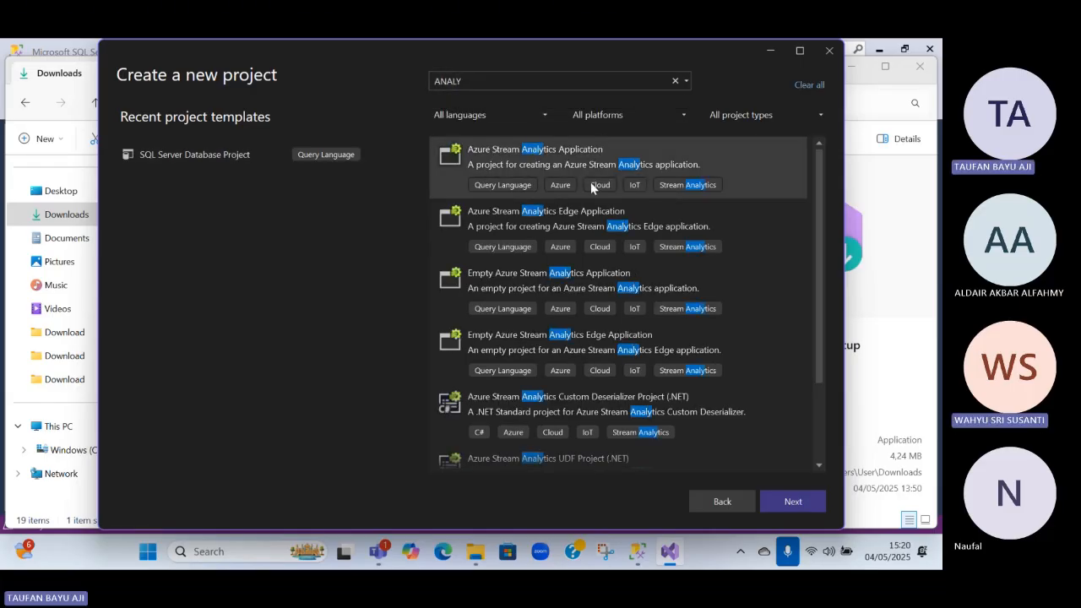
{"action": "scroll", "coordinate": [620, 283], "scroll_direction": "down", "scroll_amount": 2}
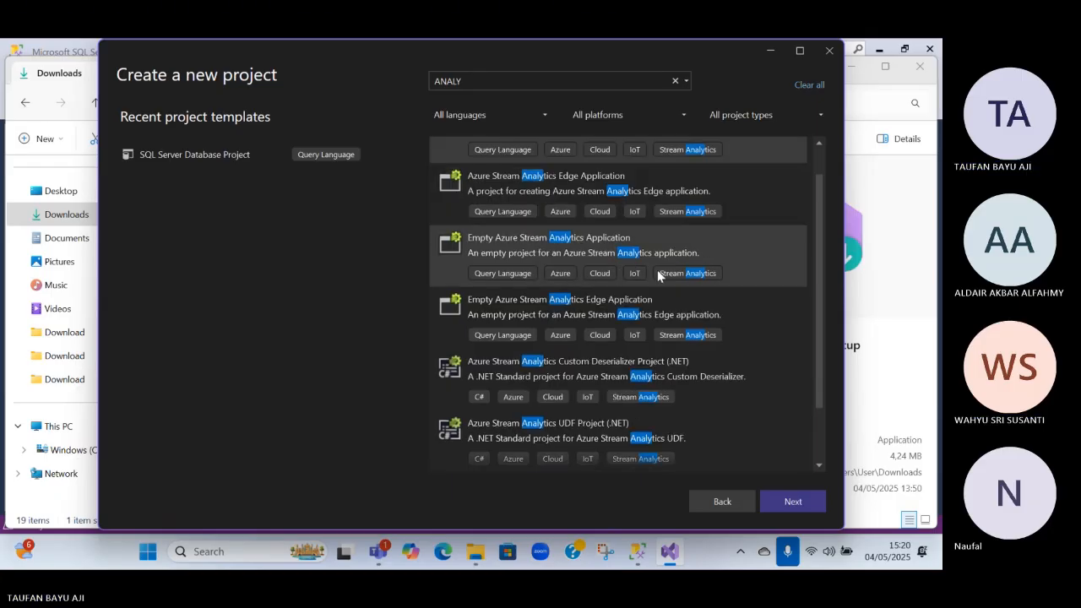
{"action": "scroll", "coordinate": [620, 283], "scroll_direction": "down", "scroll_amount": 2}
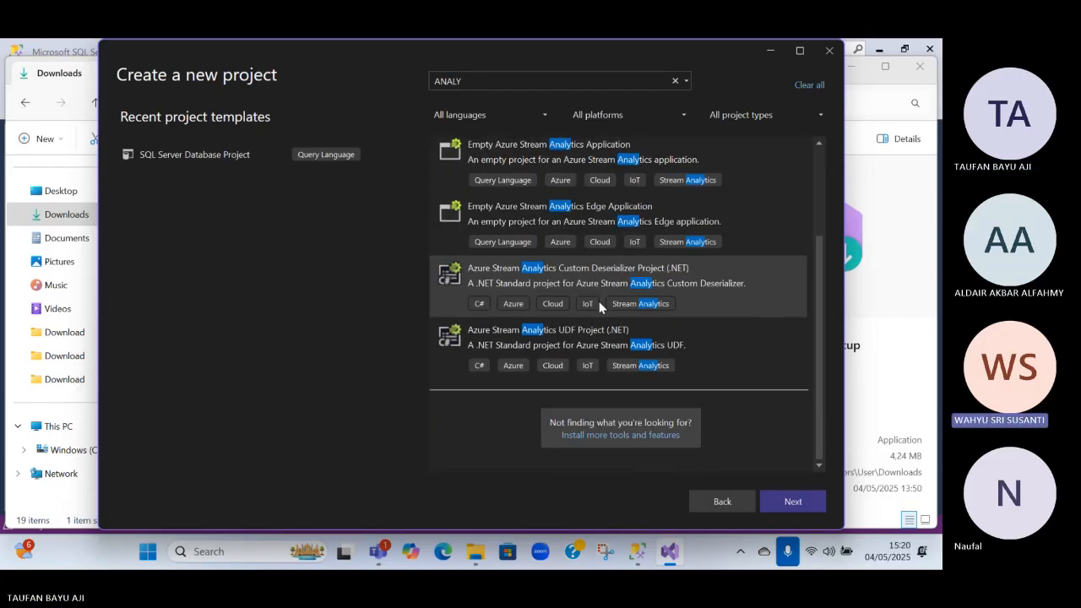
{"action": "scroll", "coordinate": [591, 296], "scroll_direction": "up", "scroll_amount": 3}
{"action": "scroll", "coordinate": [591, 269], "scroll_direction": "down", "scroll_amount": 1}
{"action": "double_click", "coordinate": [526, 82]}
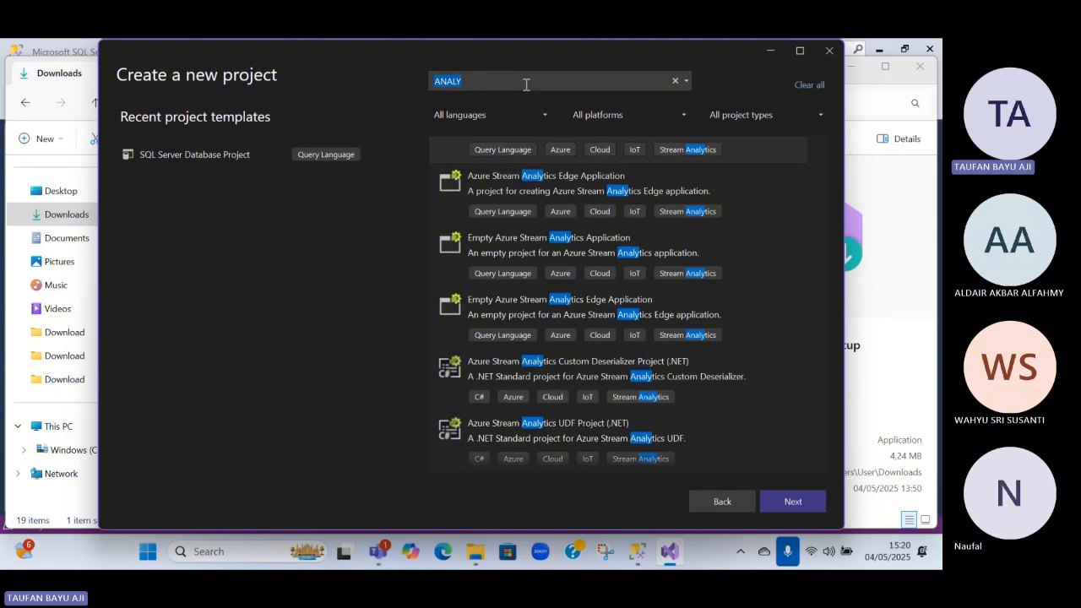
Clear the template search and choose SQL Server Database Project from the recent project templates
{"action": "left_click", "coordinate": [675, 80]}
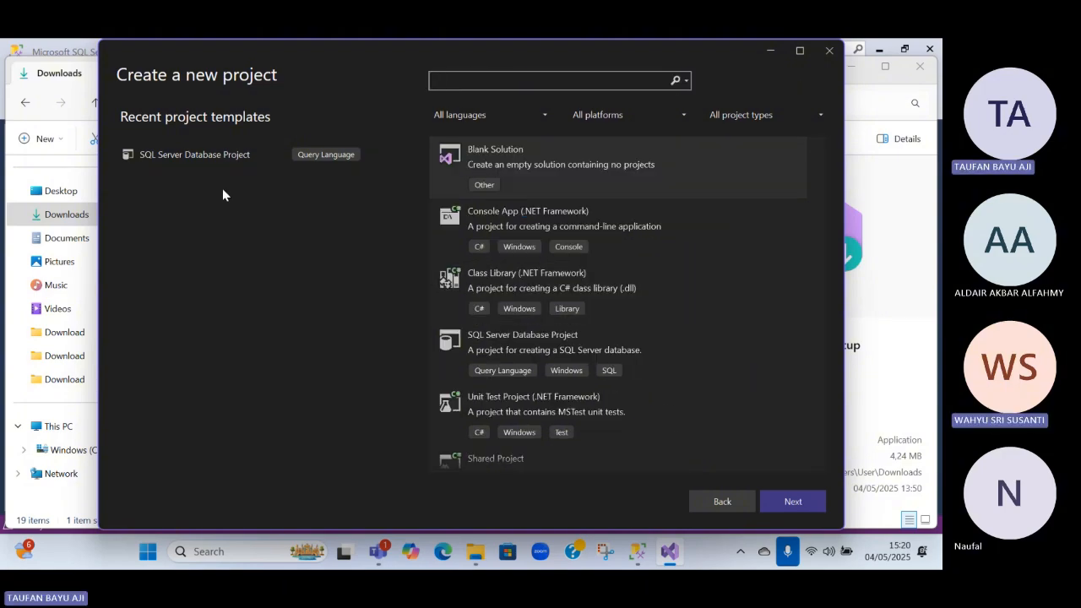
{"action": "left_click", "coordinate": [173, 154]}
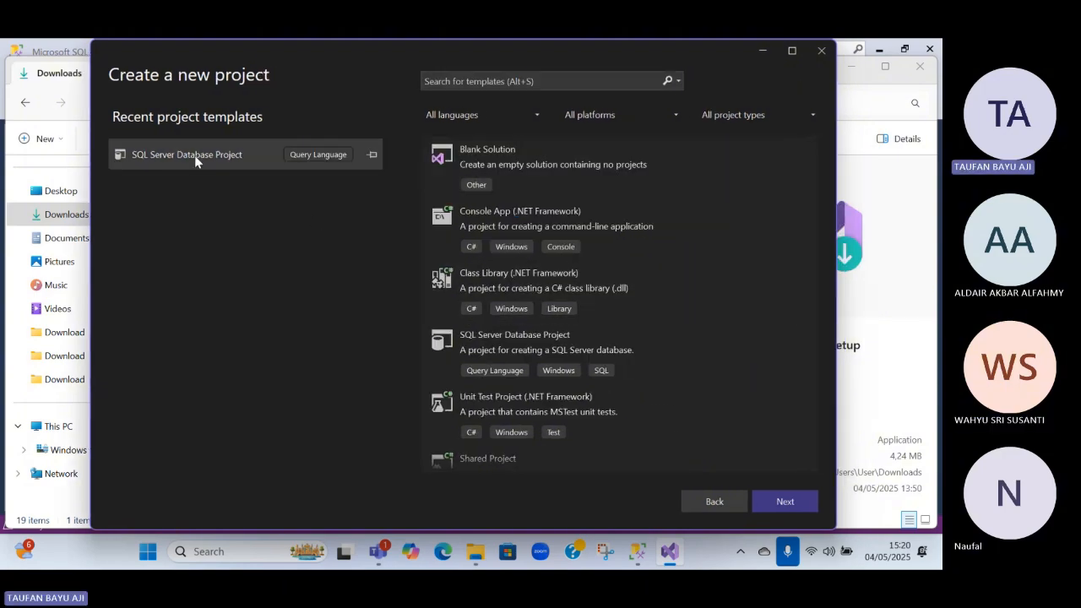
Proceed with the SQL Server Database Project template and review the new project's location, solution name and directory settings
{"action": "double_click", "coordinate": [320, 153]}
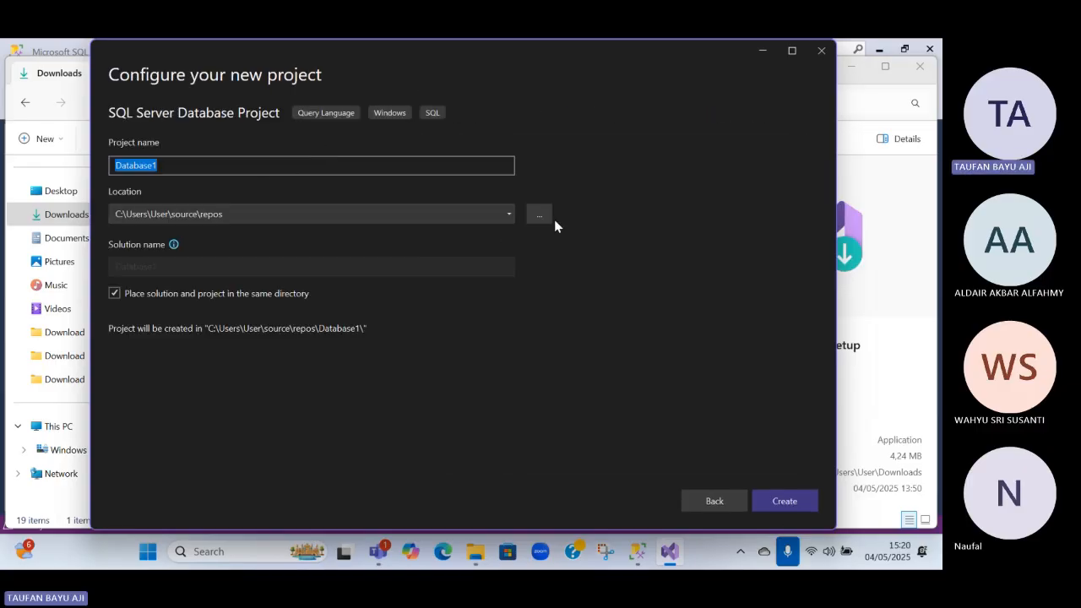
{"action": "left_click", "coordinate": [244, 216]}
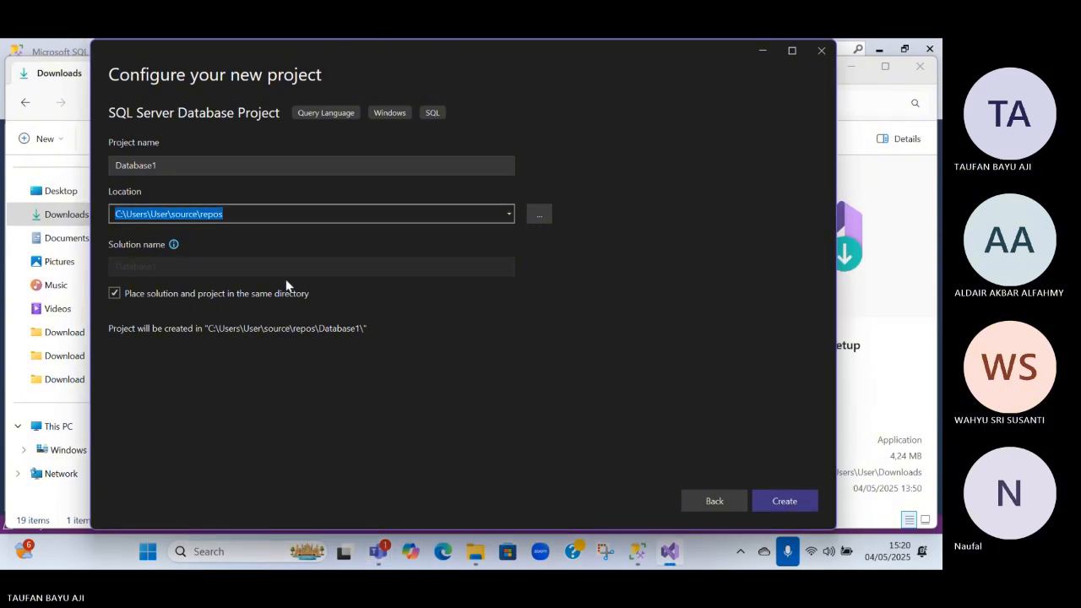
{"action": "left_click", "coordinate": [246, 296]}
{"action": "left_click", "coordinate": [226, 272]}
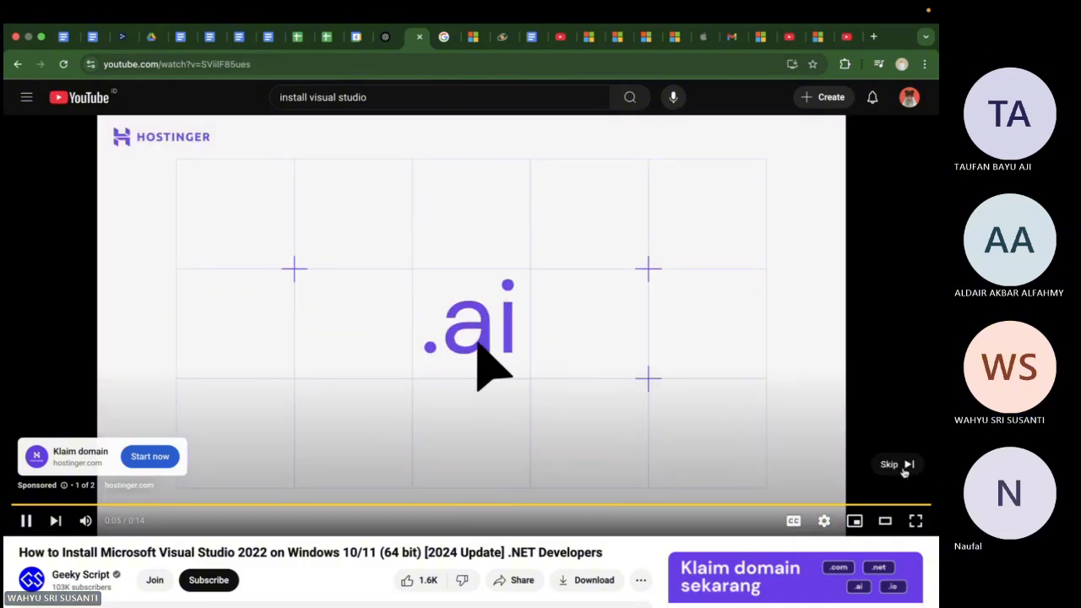
On YouTube, skip the ad and skim the Visual Studio 2022 installation video to the installer's workload selection, pausing it there
{"action": "left_click", "coordinate": [905, 467]}
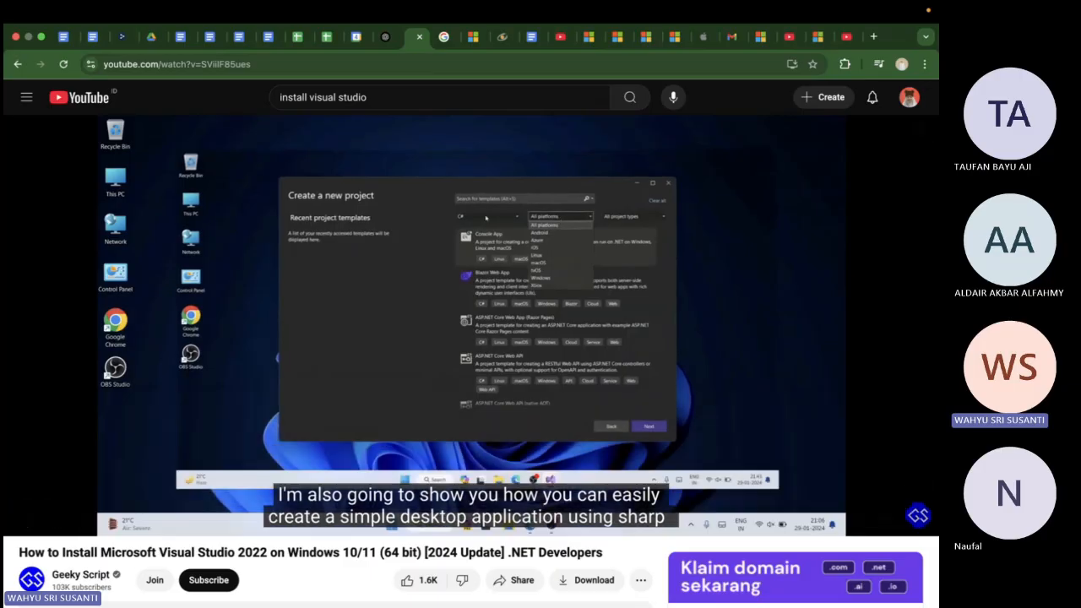
{"action": "key", "text": "Right"}
{"action": "key", "text": "Right"}
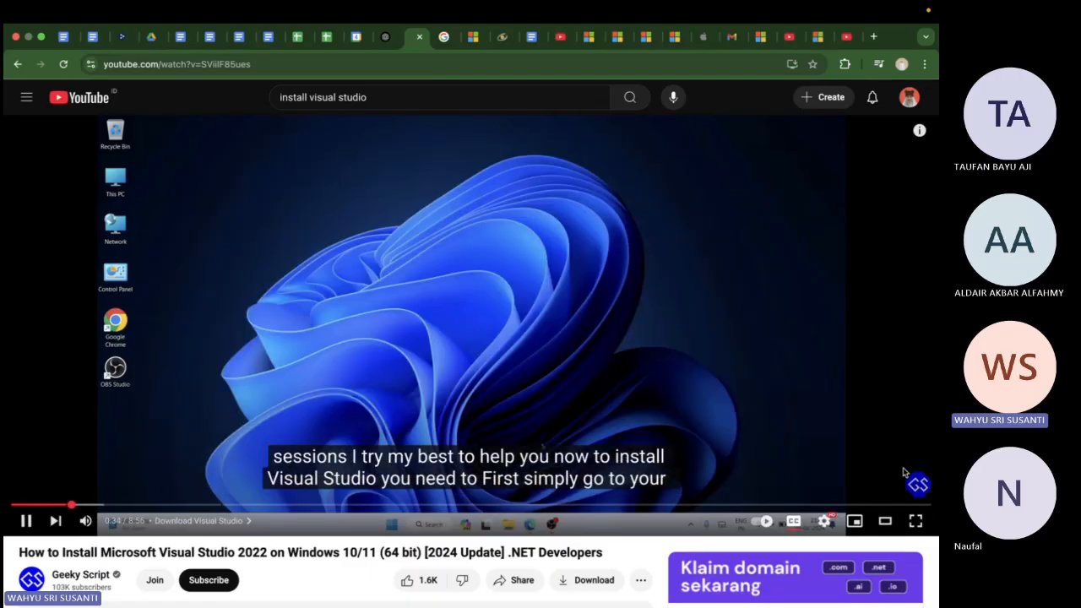
{"action": "key", "text": "Left"}
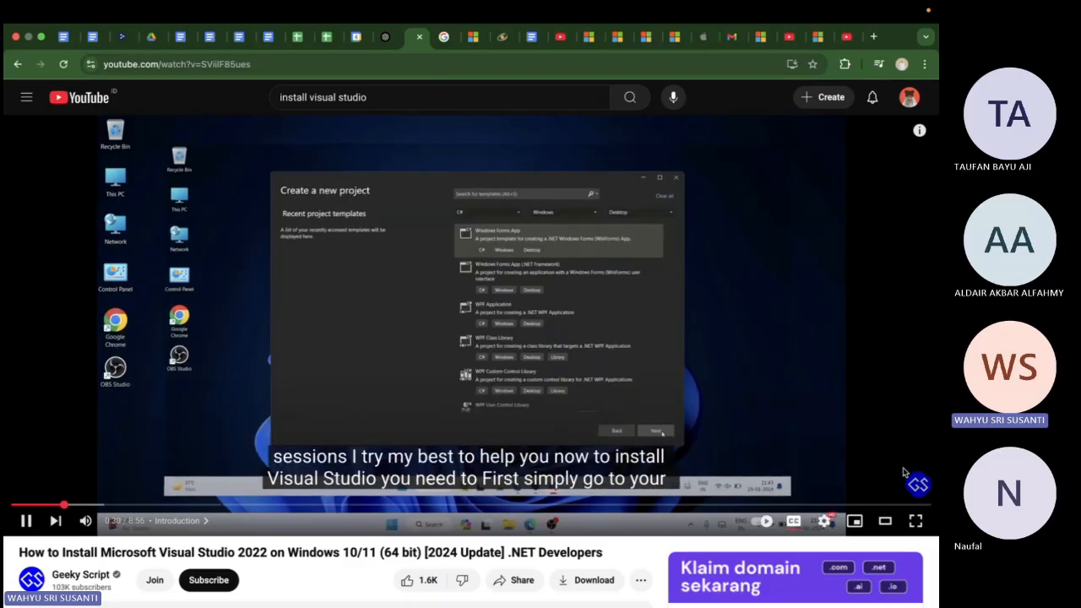
{"action": "key", "text": "Right"}
{"action": "key", "text": "Right"}
{"action": "key", "text": "Right"}
{"action": "key", "text": "Right"}
{"action": "key", "text": "Right"}
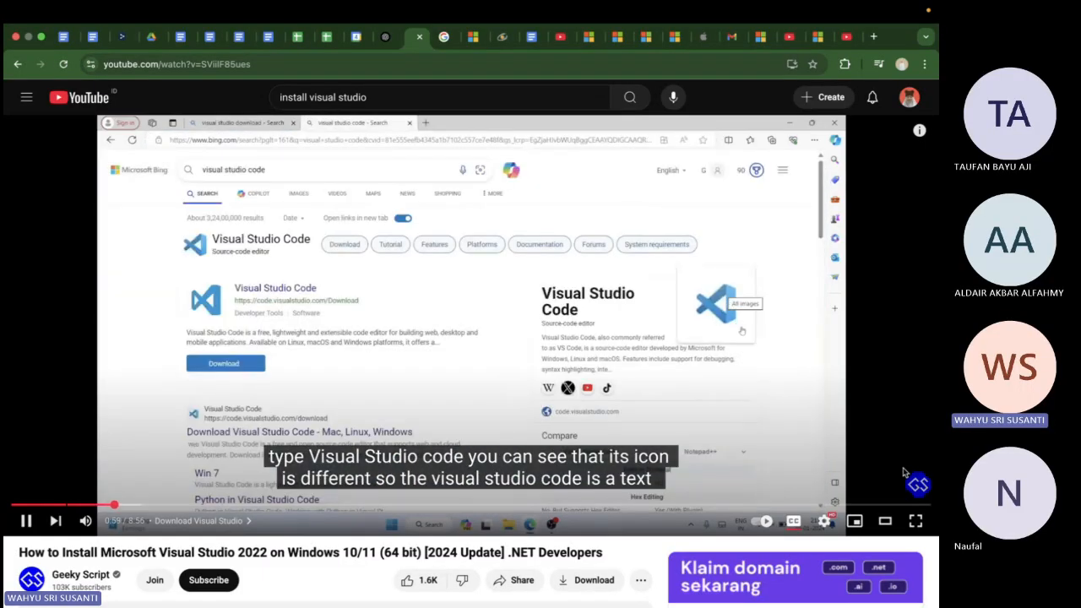
{"action": "key", "text": "Right"}
{"action": "key", "text": "Right"}
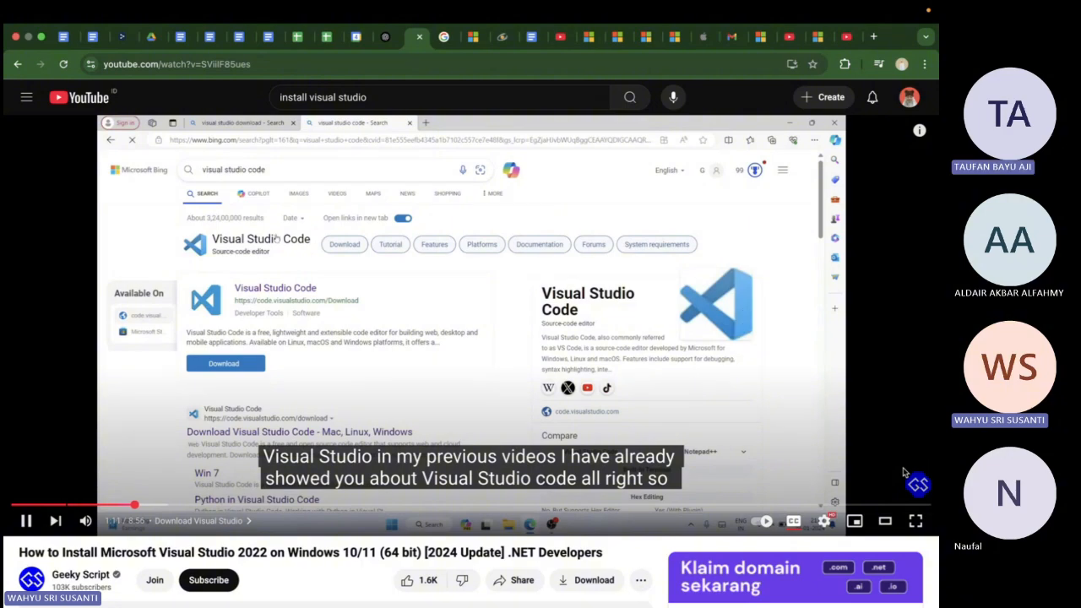
{"action": "key", "text": "Right"}
{"action": "key", "text": "Right"}
{"action": "key", "text": "Right"}
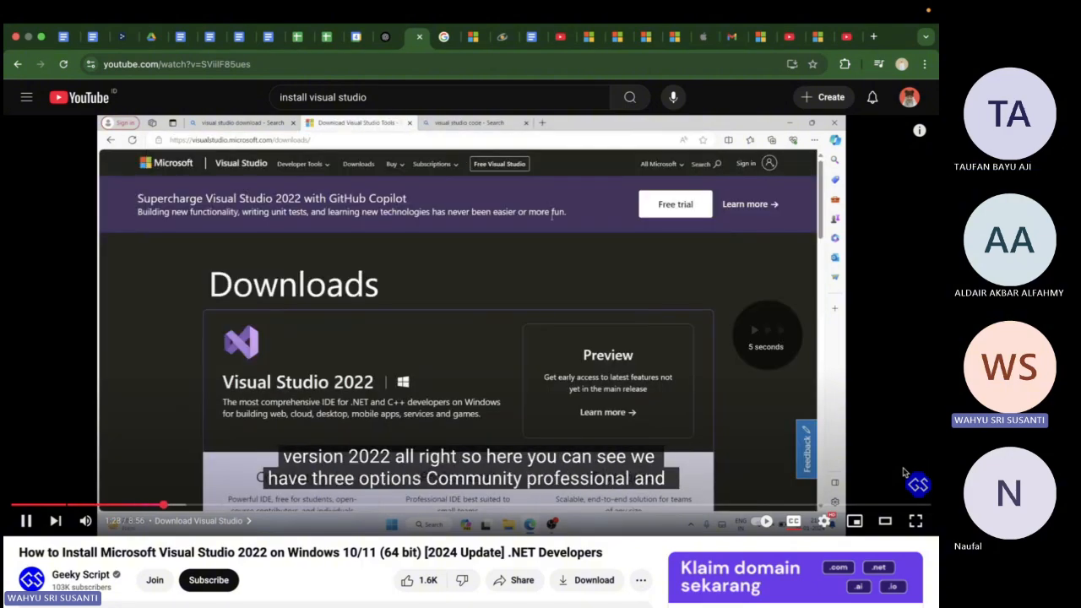
{"action": "key", "text": "Right"}
{"action": "key", "text": "Right"}
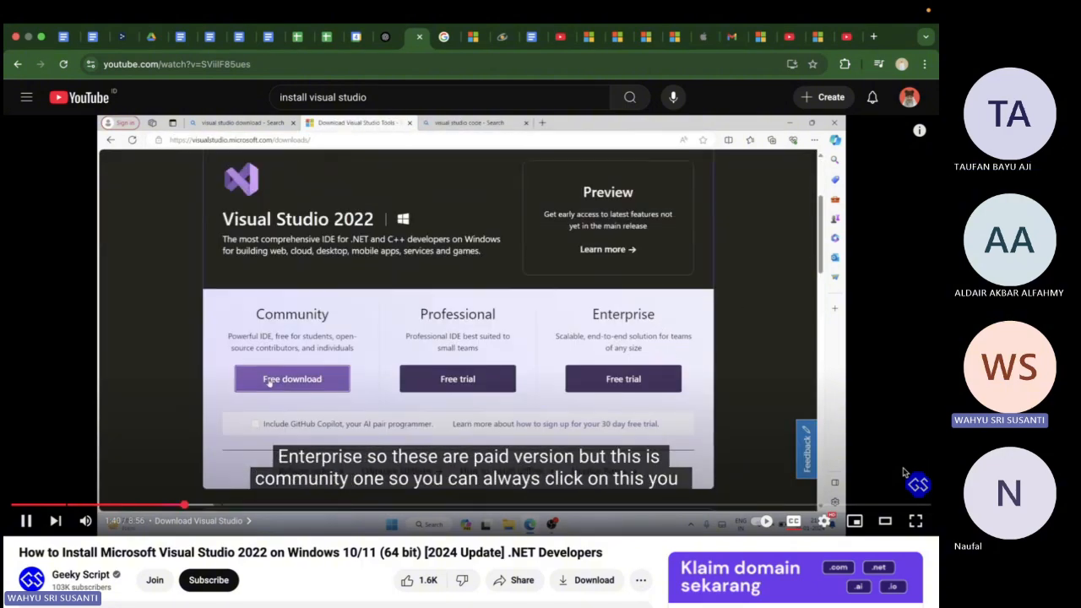
{"action": "key", "text": "Right"}
{"action": "key", "text": "Right"}
{"action": "key", "text": "Right"}
{"action": "key", "text": "Right"}
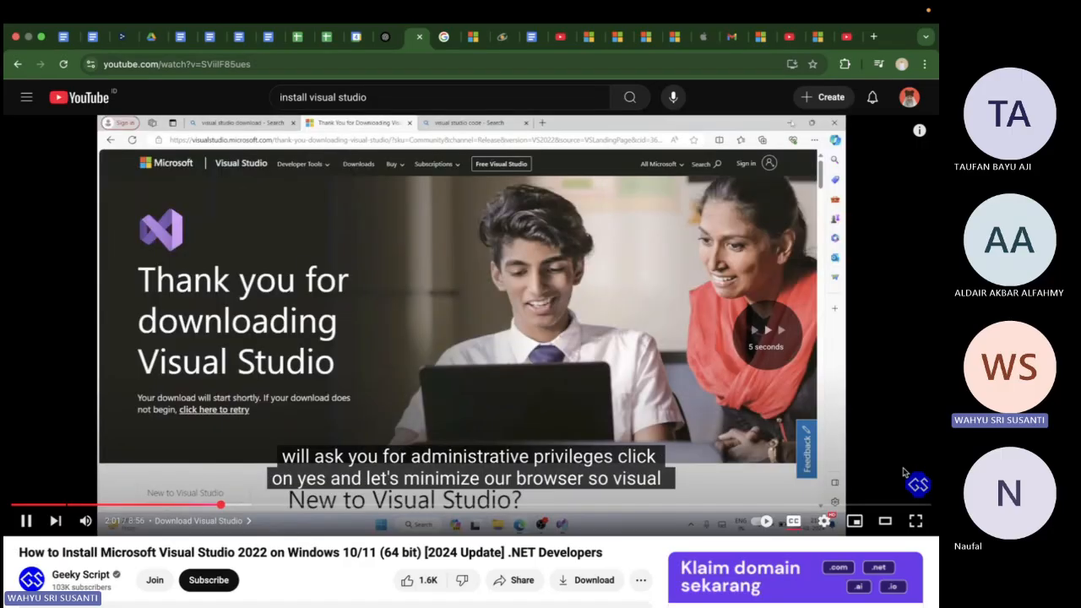
{"action": "key", "text": "Right"}
{"action": "key", "text": "Right"}
{"action": "key", "text": "Right"}
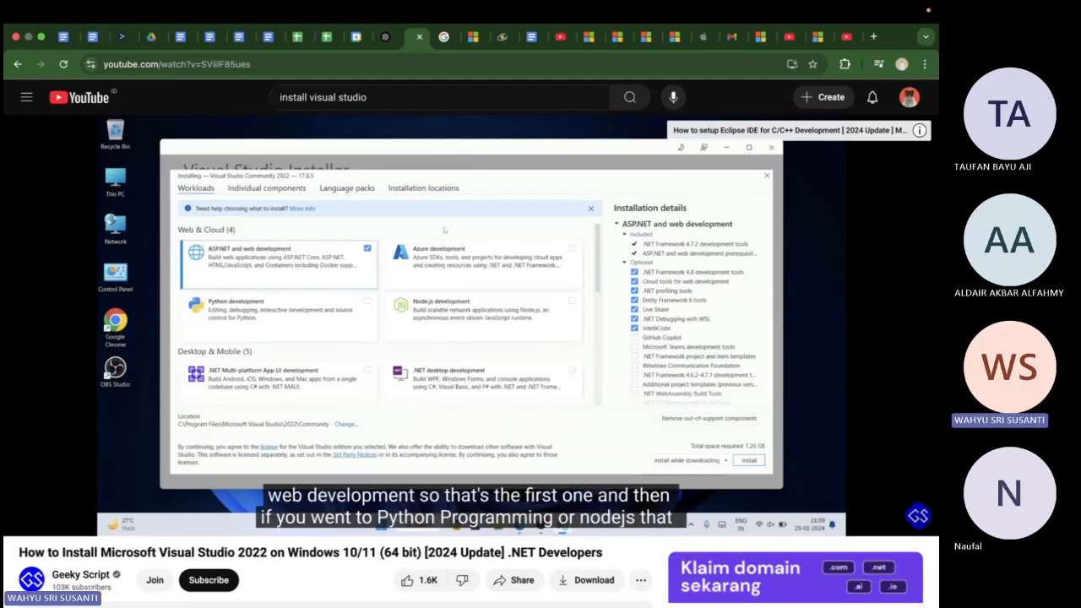
{"action": "left_click", "coordinate": [808, 282]}
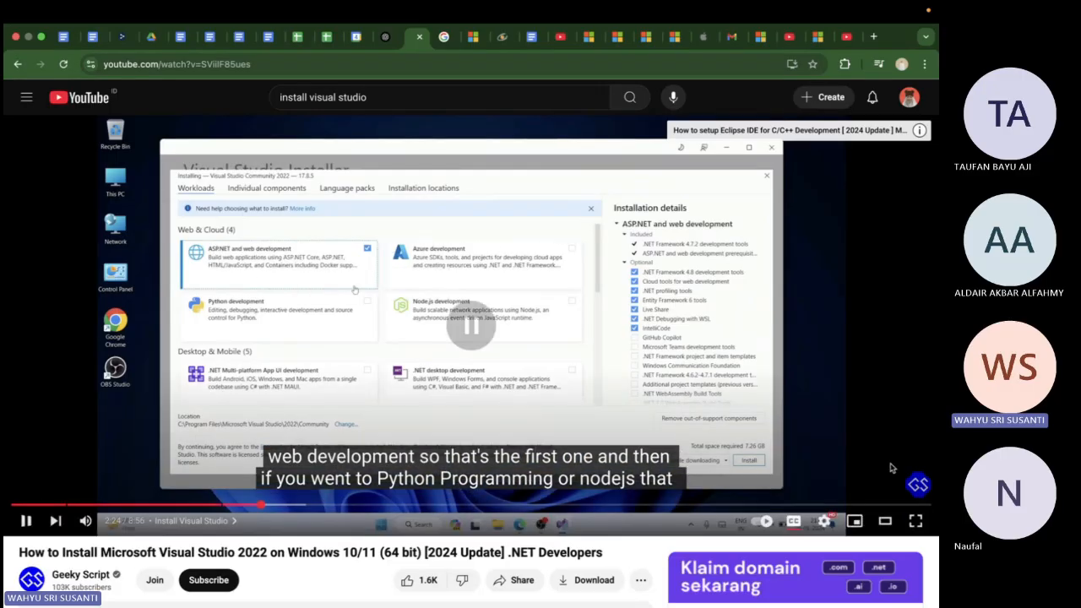
Search YouTube for "install visual studio for database"
{"action": "left_click", "coordinate": [417, 101]}
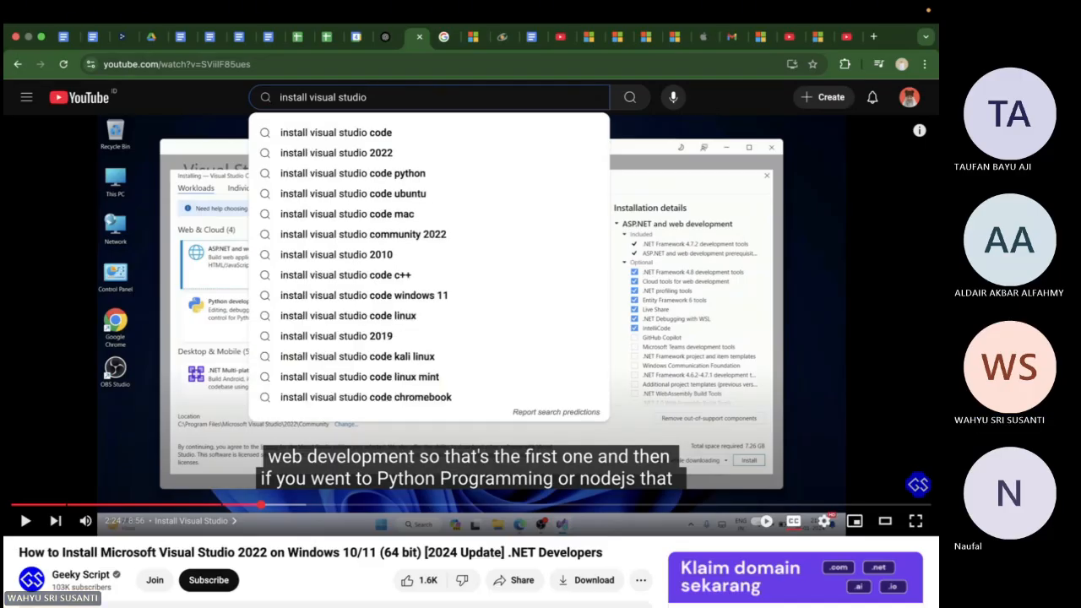
{"action": "type", "text": "for da"}
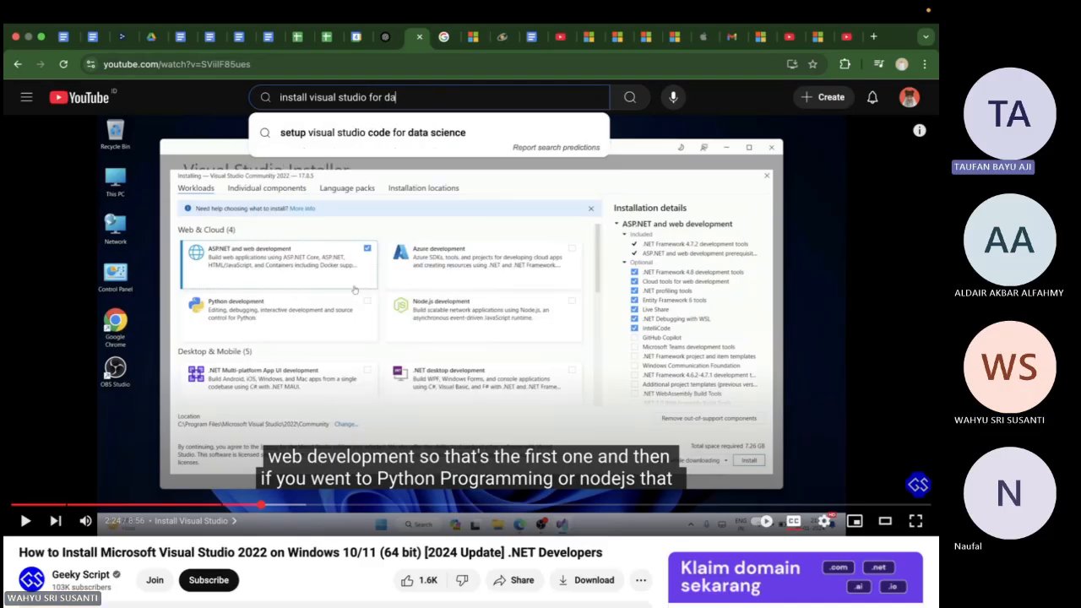
{"action": "type", "text": "tabase"}
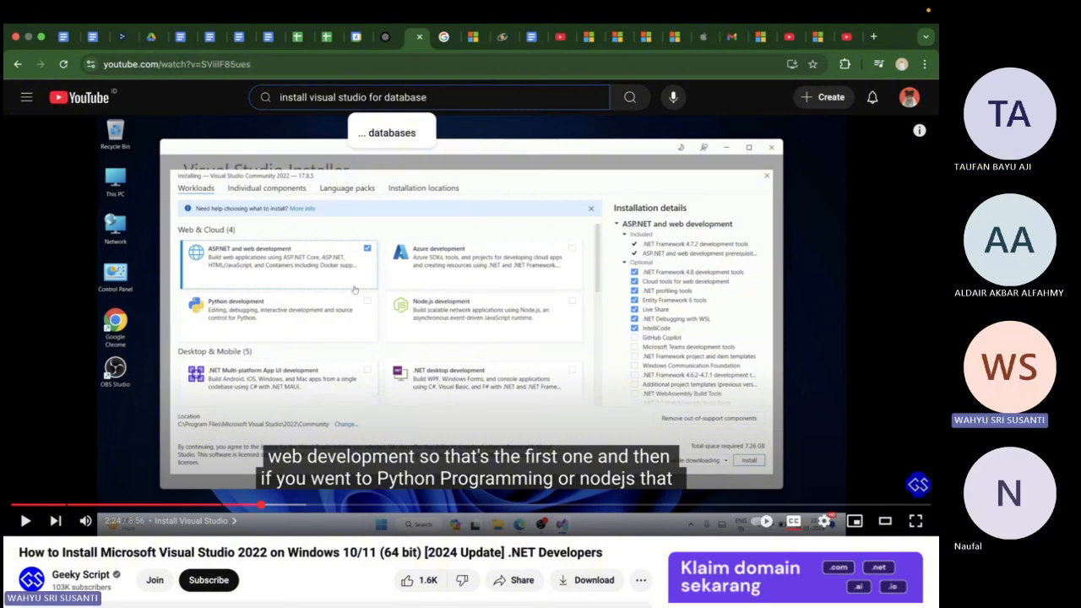
{"action": "key", "text": "Return"}
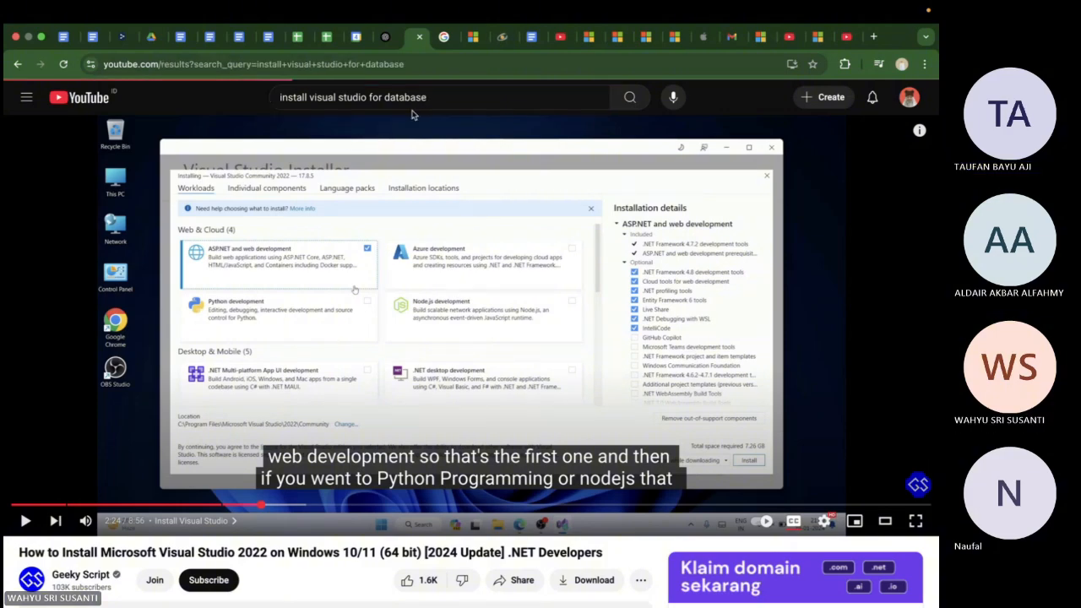
Browse the search results and open the video "Microsoft SQL Server with Visual Studio 2022 (Download & Installation)"
{"action": "scroll", "coordinate": [541, 338], "scroll_direction": "down", "scroll_amount": 3}
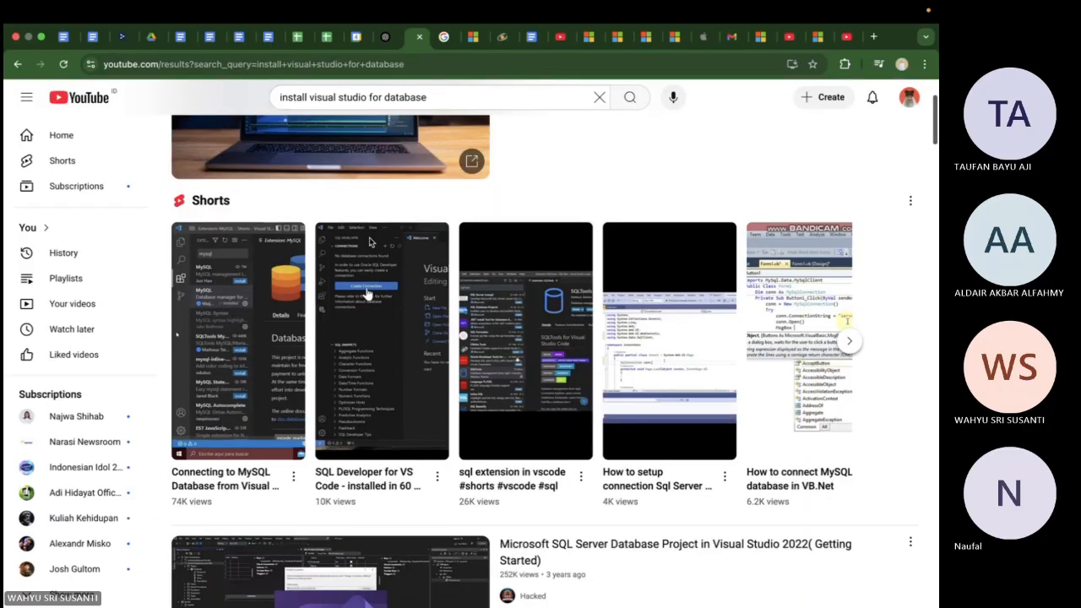
{"action": "scroll", "coordinate": [369, 243], "scroll_direction": "down", "scroll_amount": 1}
{"action": "scroll", "coordinate": [472, 296], "scroll_direction": "down", "scroll_amount": 1}
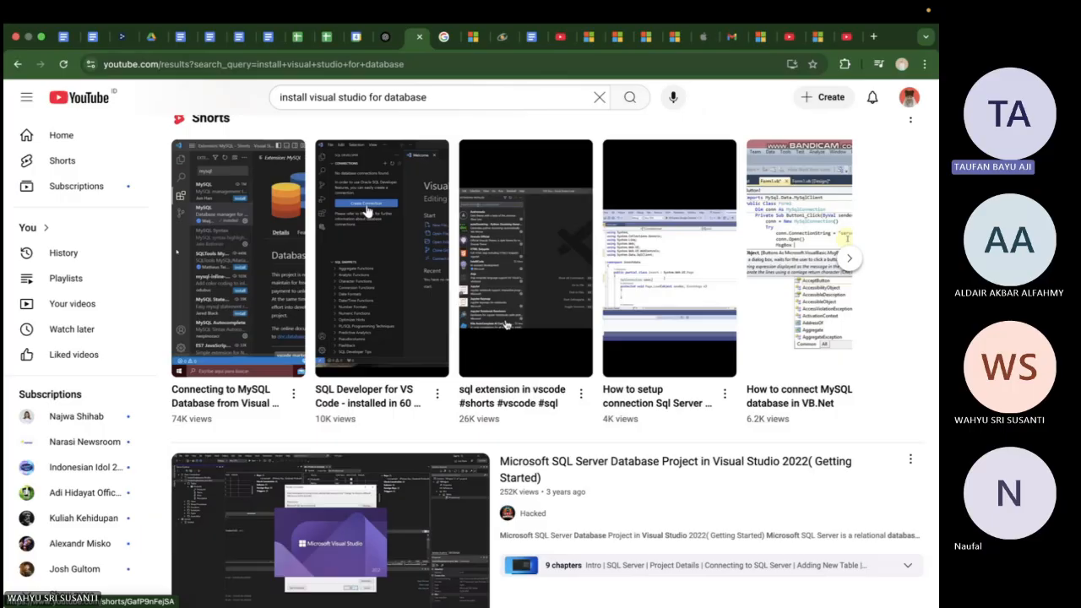
{"action": "scroll", "coordinate": [504, 325], "scroll_direction": "down", "scroll_amount": 2}
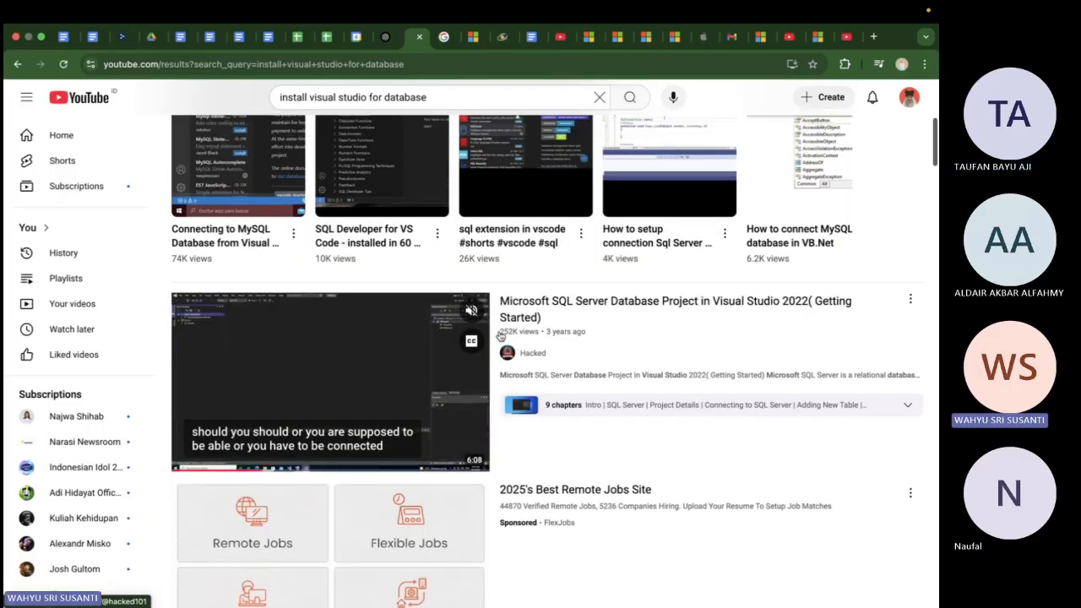
{"action": "scroll", "coordinate": [490, 349], "scroll_direction": "down", "scroll_amount": 2}
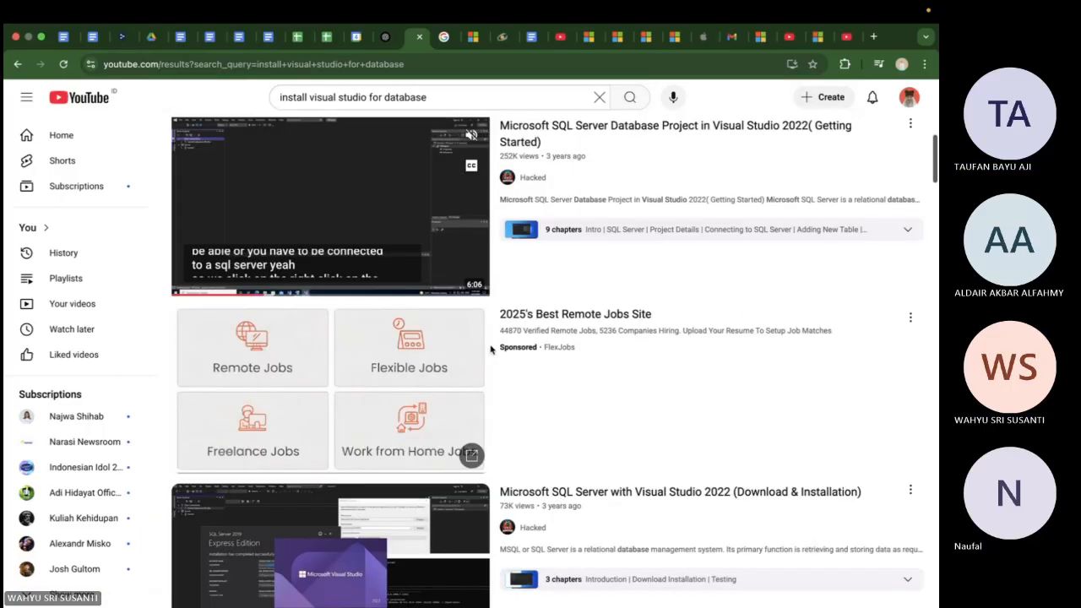
{"action": "scroll", "coordinate": [491, 349], "scroll_direction": "down", "scroll_amount": 1}
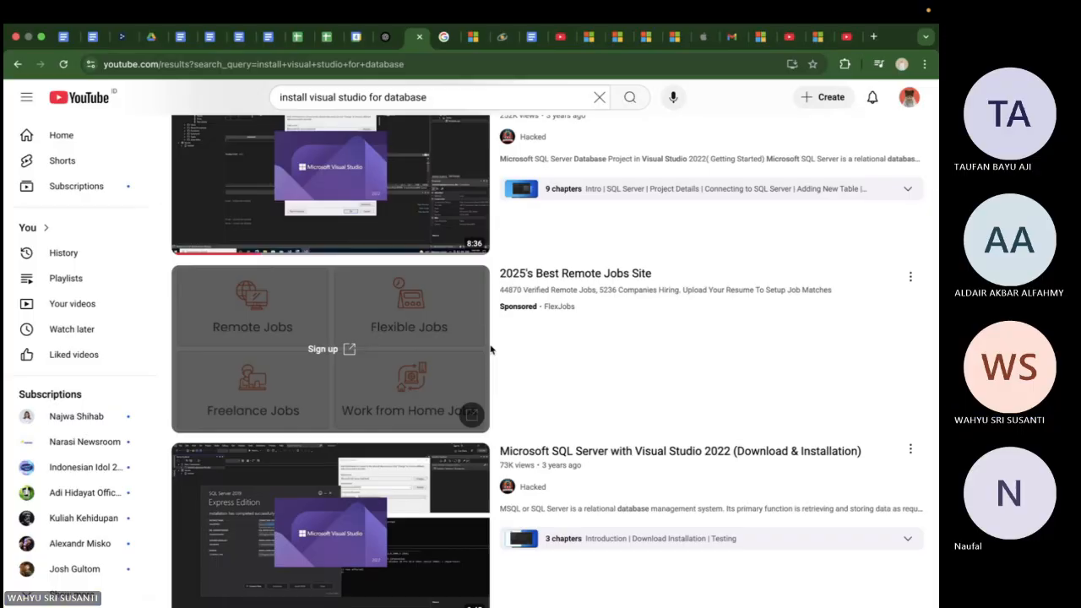
{"action": "scroll", "coordinate": [491, 349], "scroll_direction": "down", "scroll_amount": 1}
{"action": "mouse_move", "coordinate": [415, 522]}
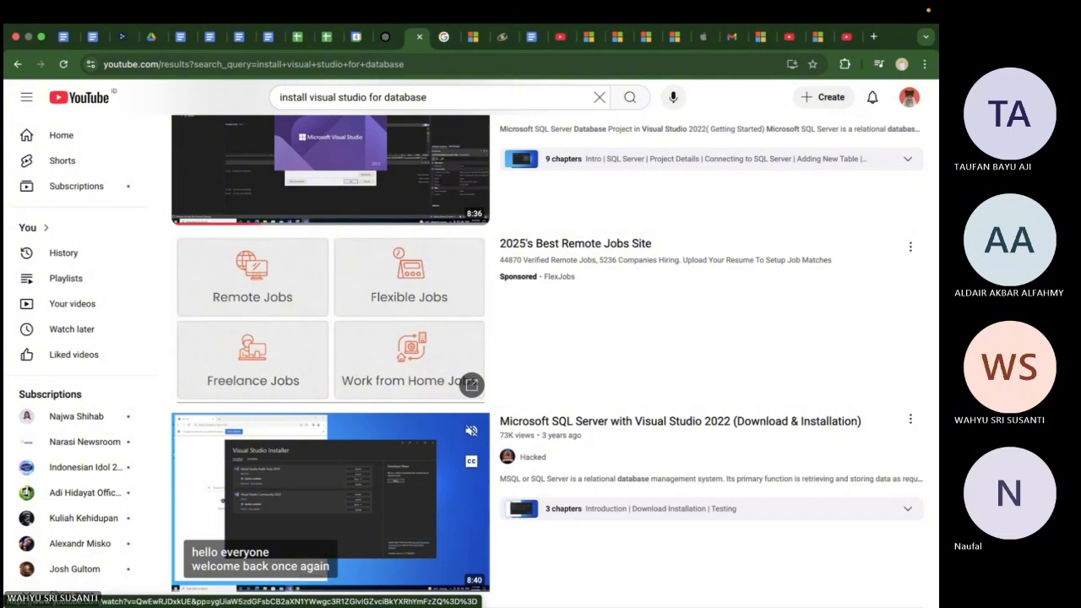
{"action": "left_click", "coordinate": [393, 500]}
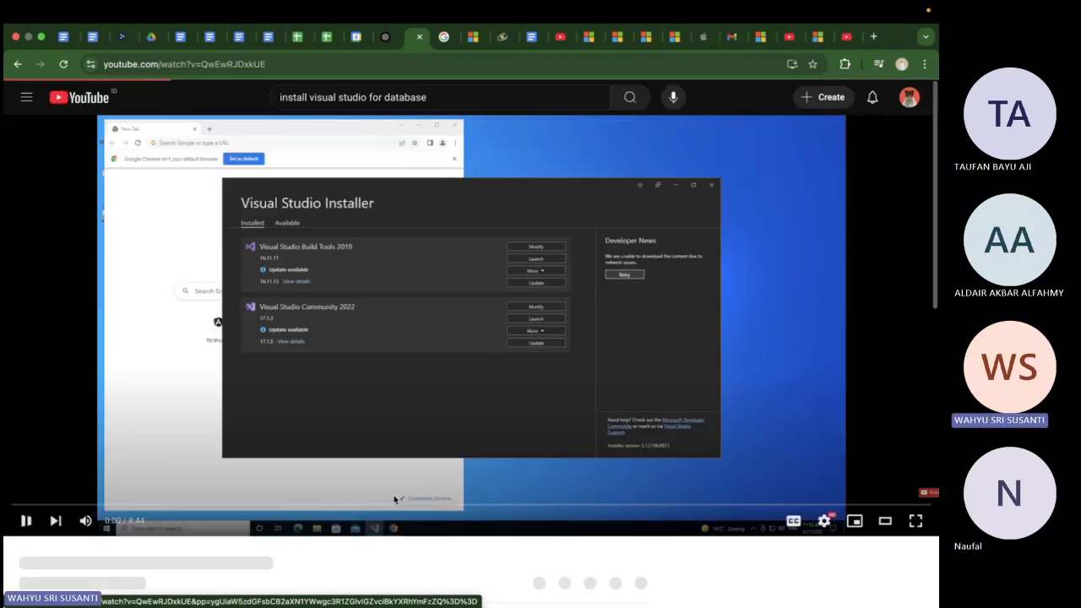
Skip through the video's introduction to the start of the Download installation chapter
{"action": "left_click", "coordinate": [394, 426]}
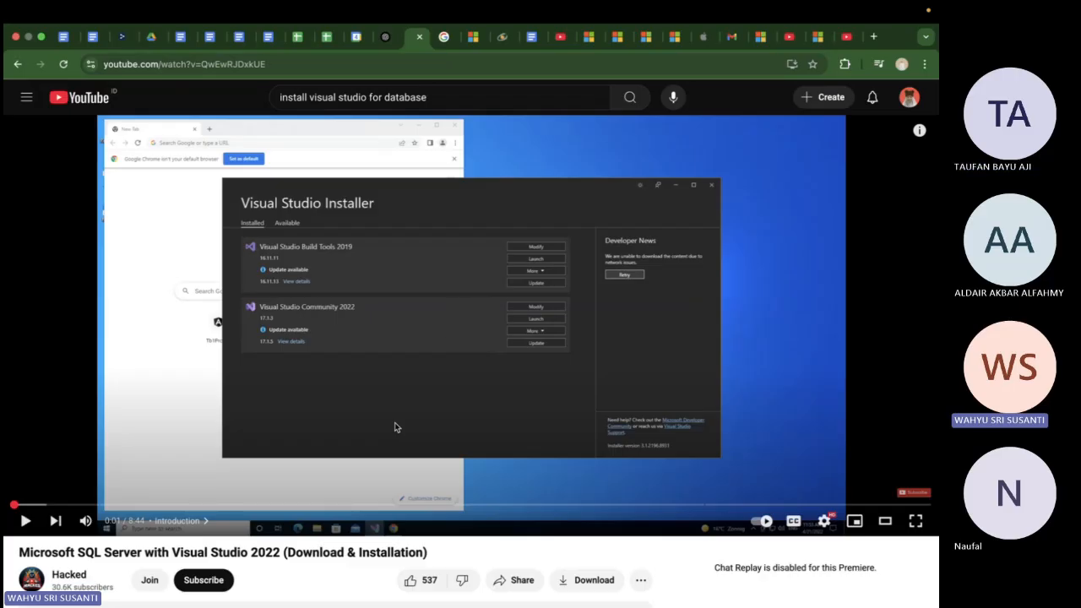
{"action": "left_click", "coordinate": [401, 385]}
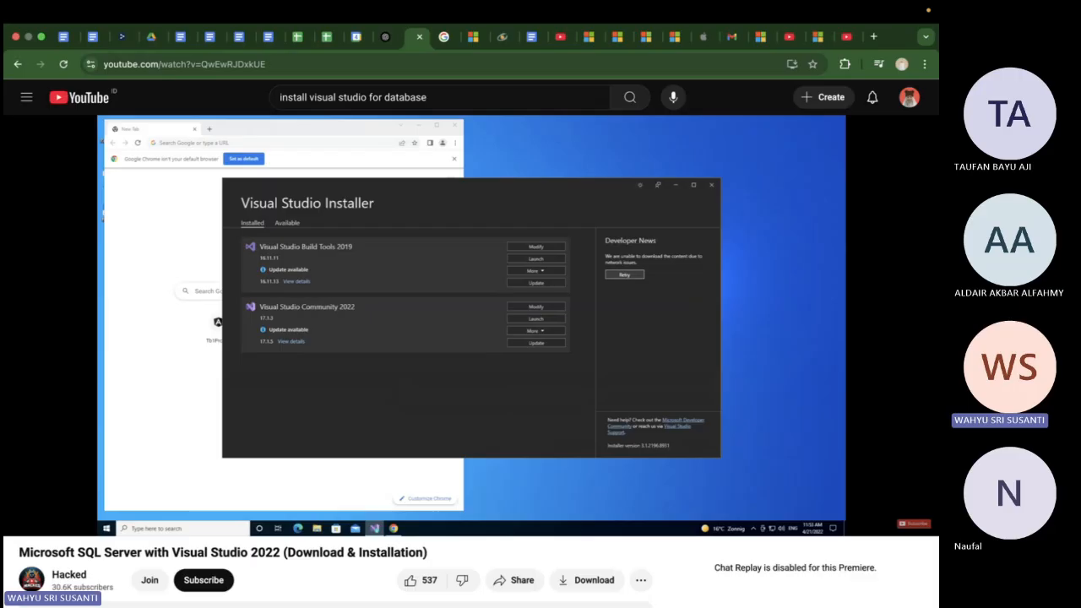
{"action": "key", "text": "Right"}
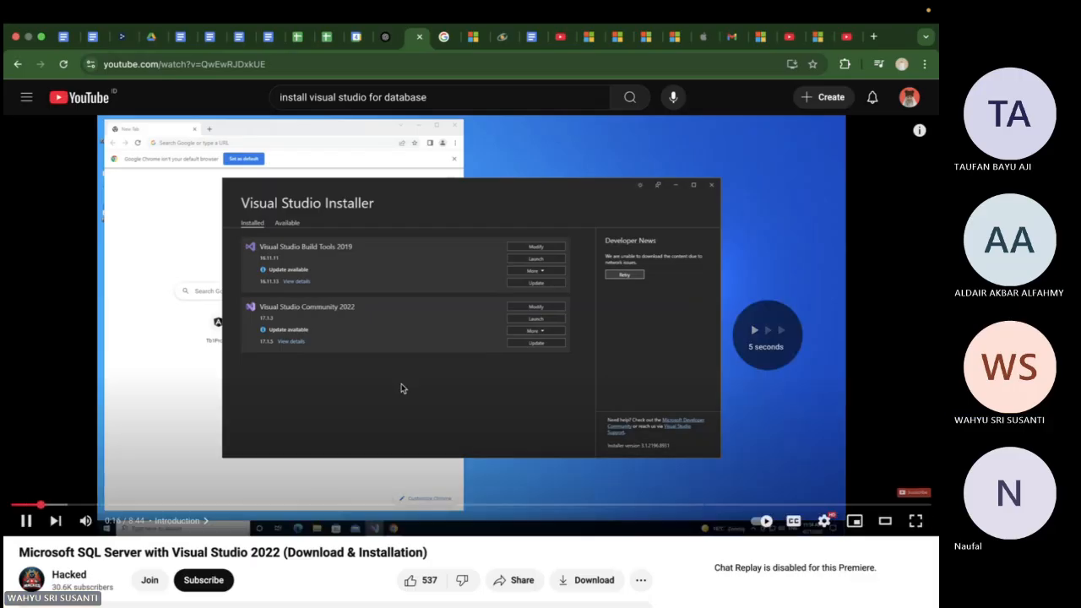
{"action": "key", "text": "Right"}
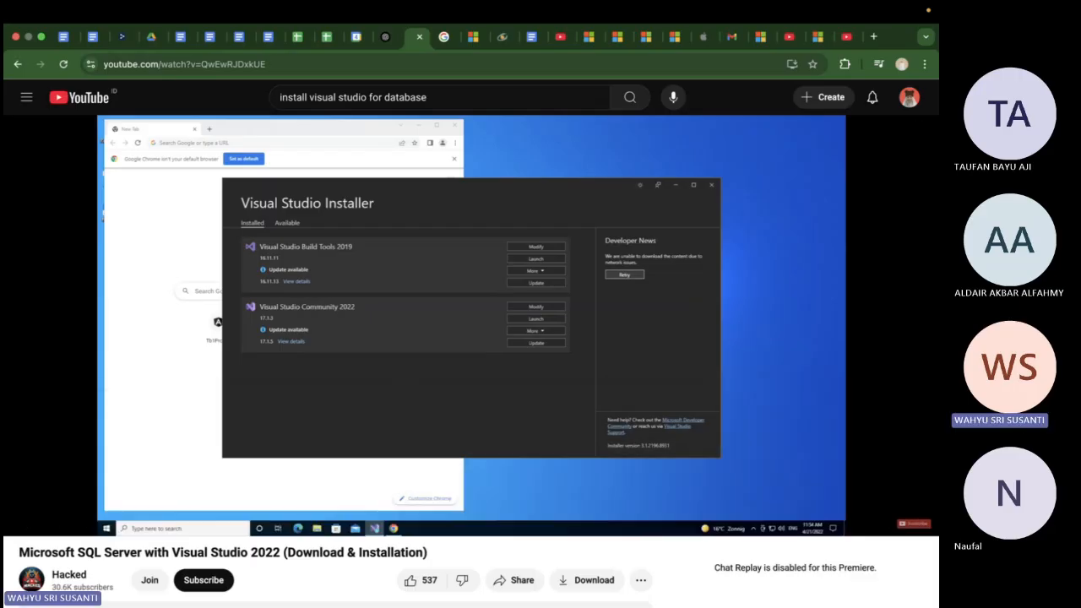
{"action": "key", "text": "Right"}
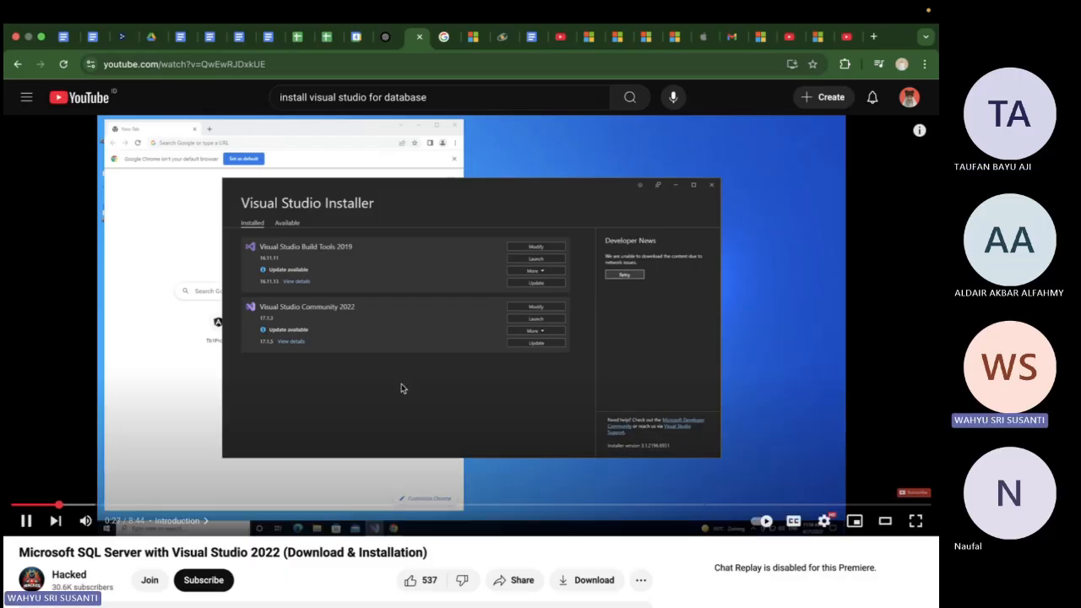
{"action": "key", "text": "Up"}
{"action": "key", "text": "Right"}
{"action": "key", "text": "Right"}
{"action": "key", "text": "Right"}
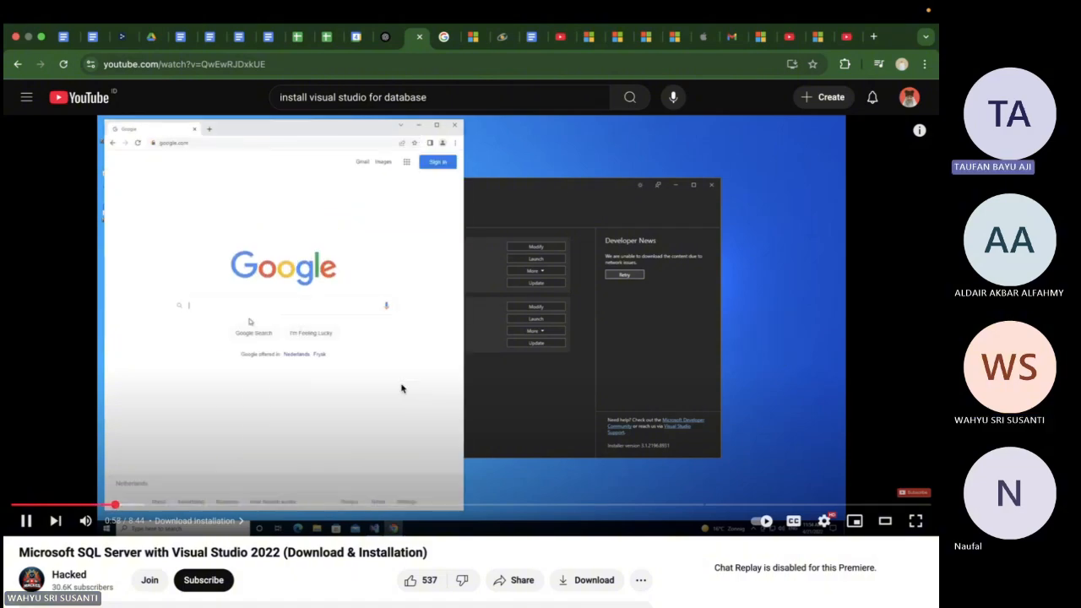
Turn on the video's captions and skim ahead through the section on downloading SQL Server 2019 Express
{"action": "left_click", "coordinate": [793, 521]}
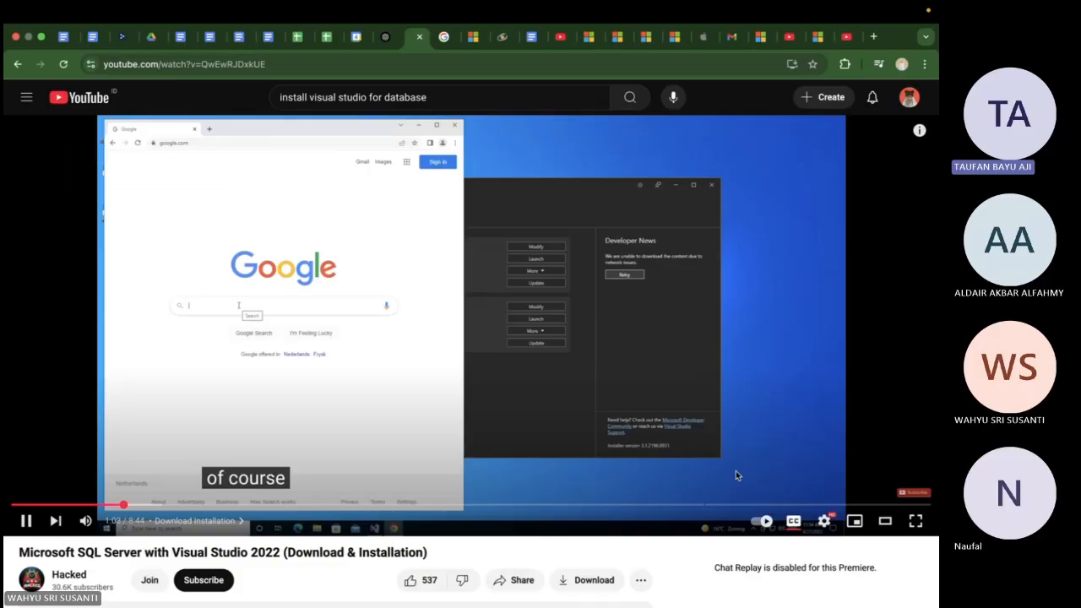
{"action": "key", "text": "Right"}
{"action": "key", "text": "Right"}
{"action": "key", "text": "Right"}
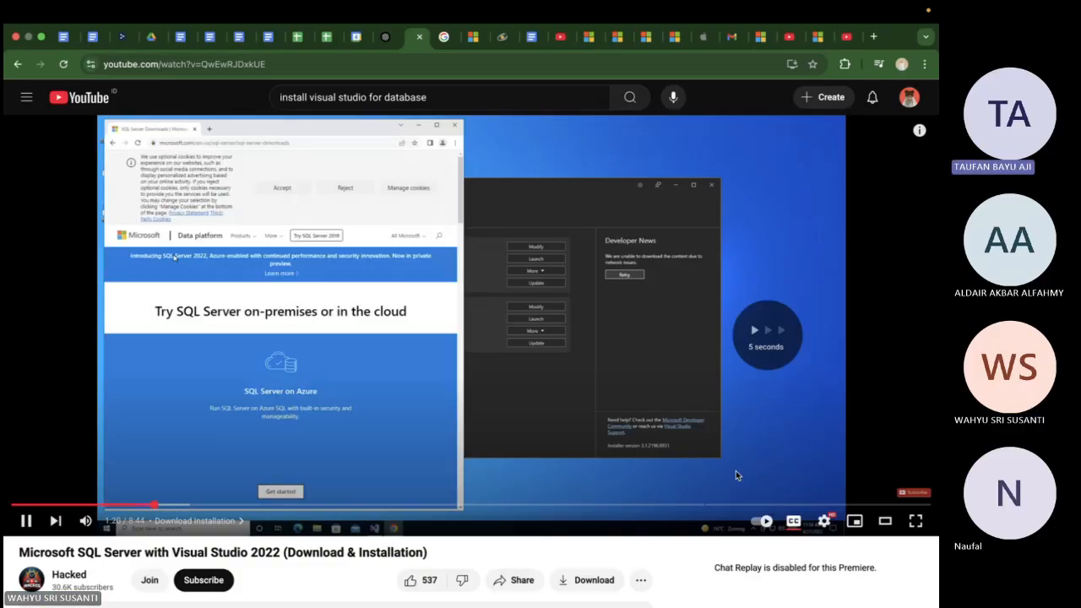
{"action": "key", "text": "Right"}
{"action": "key", "text": "Right"}
{"action": "key", "text": "Right"}
{"action": "key", "text": "Right"}
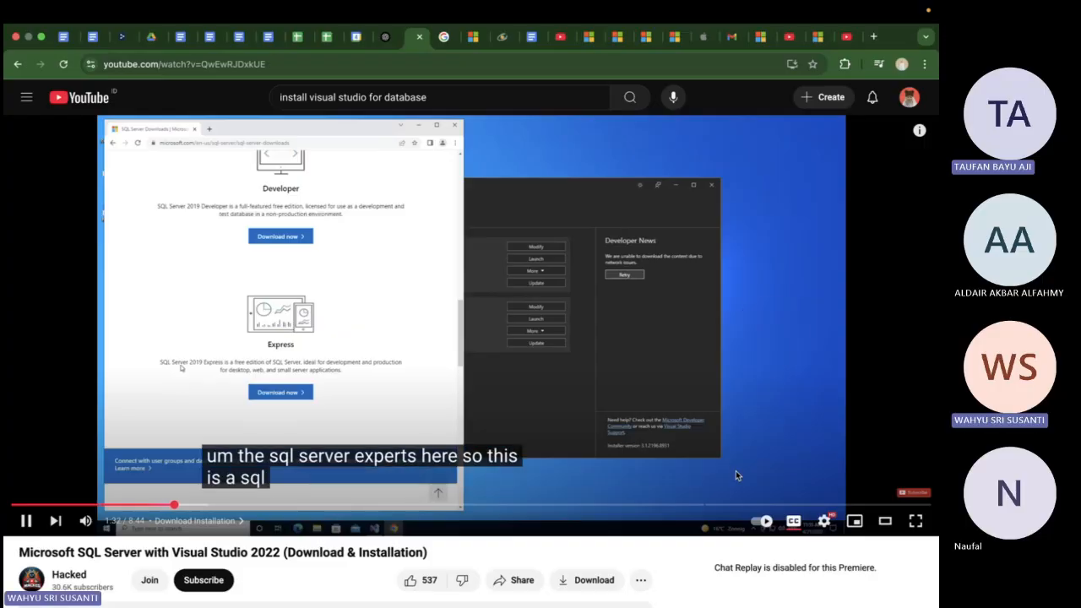
{"action": "key", "text": "Right"}
{"action": "key", "text": "Right"}
{"action": "key", "text": "Right"}
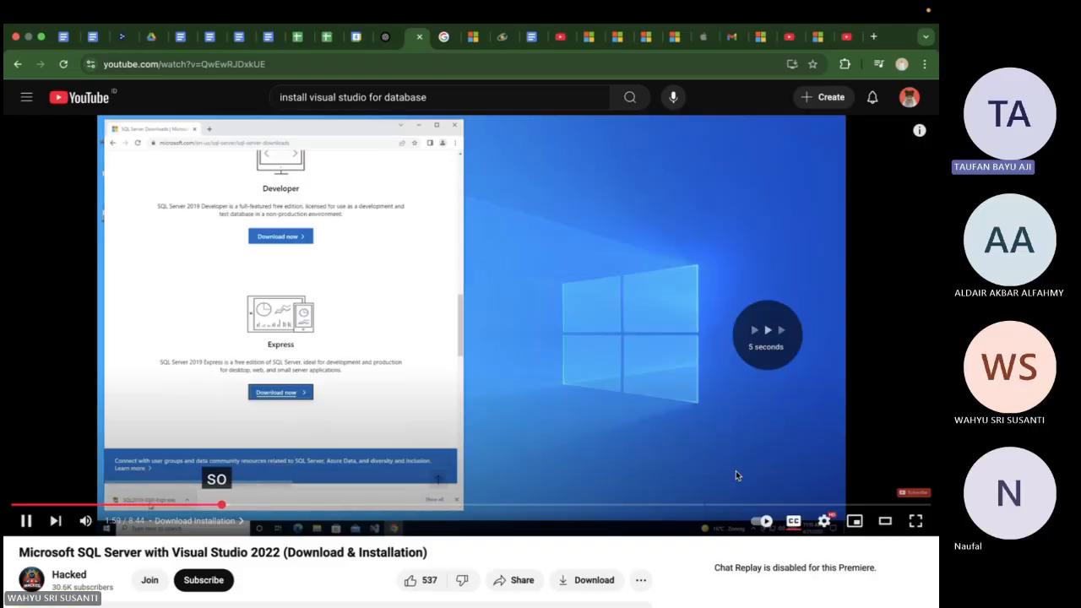
Step back briefly, and skim the video's SQL Server 2019 Express download and start of the setup wizard
{"action": "key", "text": "Left"}
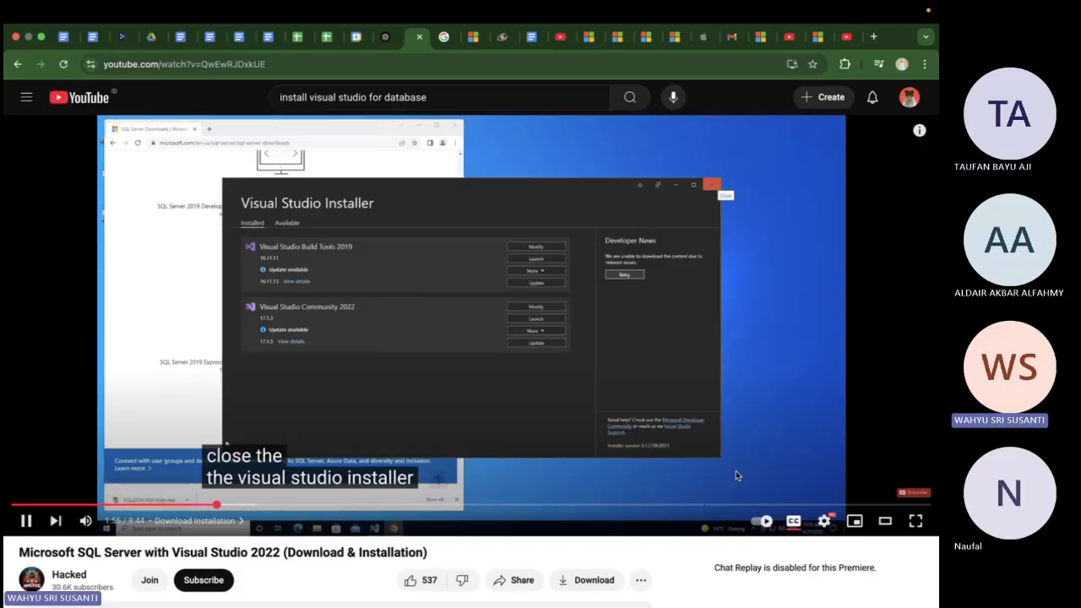
{"action": "key", "text": "Right"}
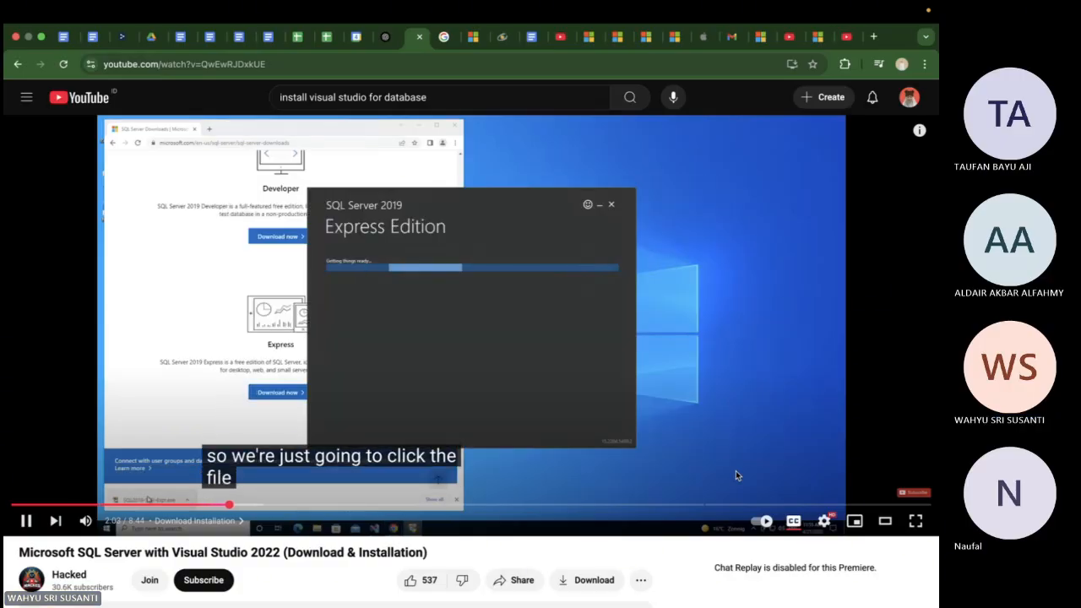
{"action": "key", "text": "Right"}
{"action": "key", "text": "Right"}
{"action": "key", "text": "Right"}
{"action": "key", "text": "Right"}
{"action": "key", "text": "Right"}
{"action": "key", "text": "Right"}
{"action": "key", "text": "Right"}
{"action": "key", "text": "Right"}
{"action": "key", "text": "Right"}
{"action": "key", "text": "Right"}
{"action": "key", "text": "Right"}
{"action": "key", "text": "Right"}
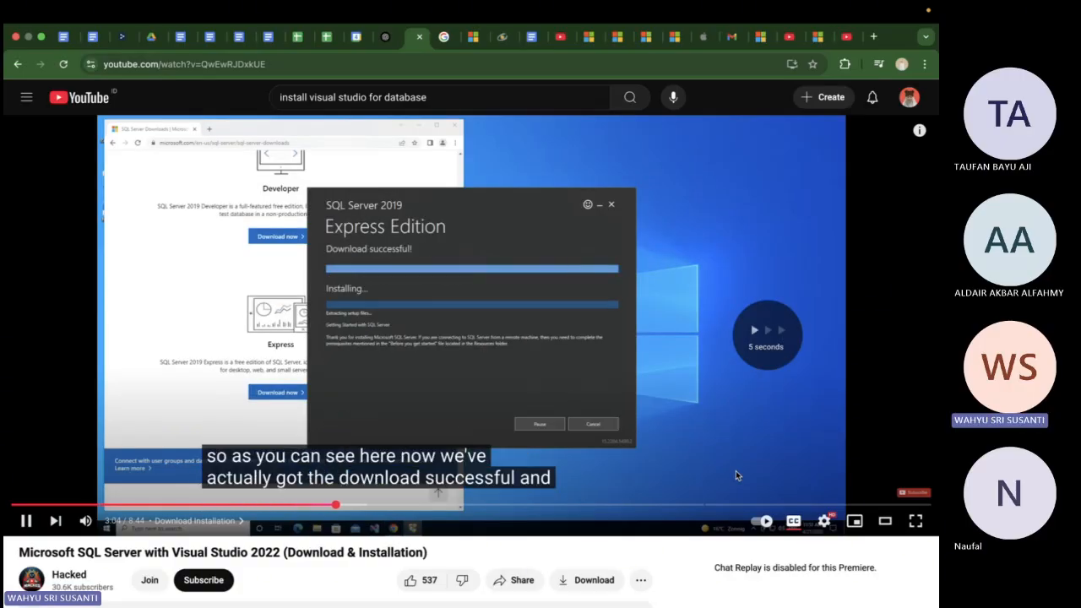
{"action": "key", "text": "Right"}
{"action": "key", "text": "Right"}
{"action": "key", "text": "Right"}
{"action": "key", "text": "Right"}
{"action": "key", "text": "Right"}
{"action": "key", "text": "Right"}
{"action": "key", "text": "Right"}
{"action": "key", "text": "Right"}
{"action": "key", "text": "Right"}
{"action": "key", "text": "Right"}
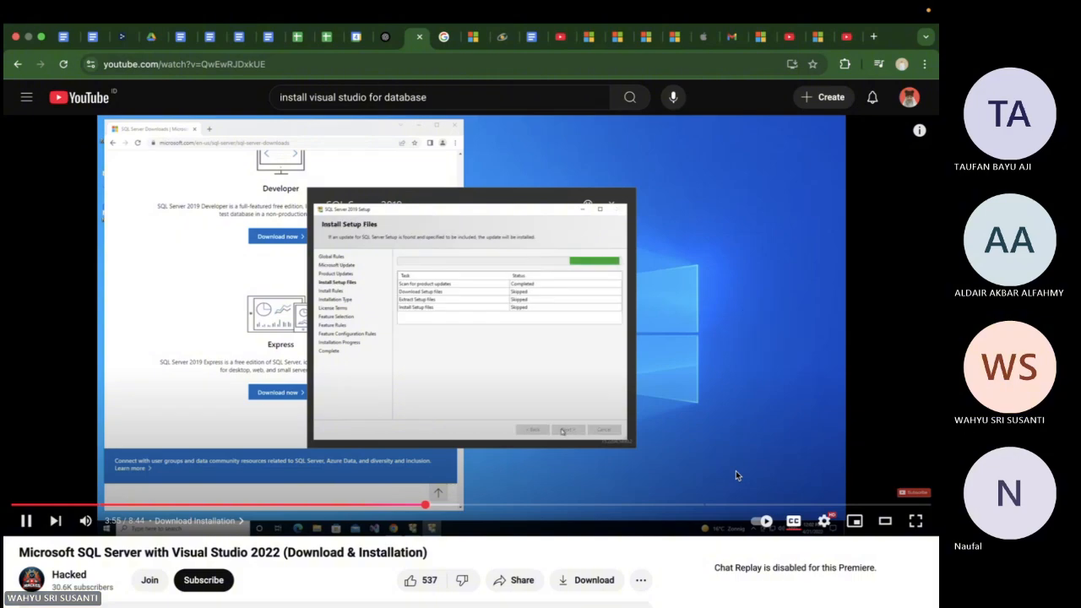
Skip ahead through the SQL Server installation progress to the part where the Visual Studio Installer is opened
{"action": "key", "text": "Right"}
{"action": "key", "text": "Right"}
{"action": "key", "text": "Right"}
{"action": "key", "text": "Right"}
{"action": "key", "text": "Right"}
{"action": "key", "text": "Right"}
{"action": "key", "text": "Right"}
{"action": "key", "text": "Right"}
{"action": "key", "text": "Right"}
{"action": "key", "text": "Right"}
{"action": "key", "text": "Right"}
{"action": "key", "text": "Right"}
{"action": "key", "text": "Right"}
{"action": "key", "text": "Right"}
{"action": "key", "text": "Right"}
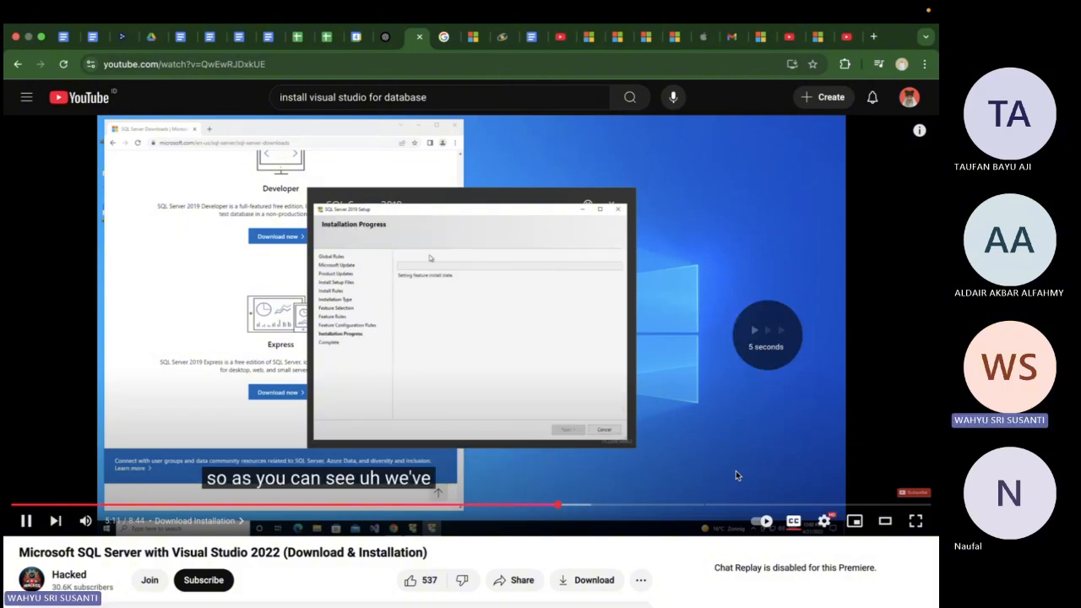
{"action": "key", "text": "Right"}
{"action": "key", "text": "Right"}
{"action": "key", "text": "Right"}
{"action": "key", "text": "Right"}
{"action": "key", "text": "Right"}
{"action": "key", "text": "Right"}
{"action": "key", "text": "Right"}
{"action": "key", "text": "Right"}
{"action": "key", "text": "Right"}
{"action": "key", "text": "Right"}
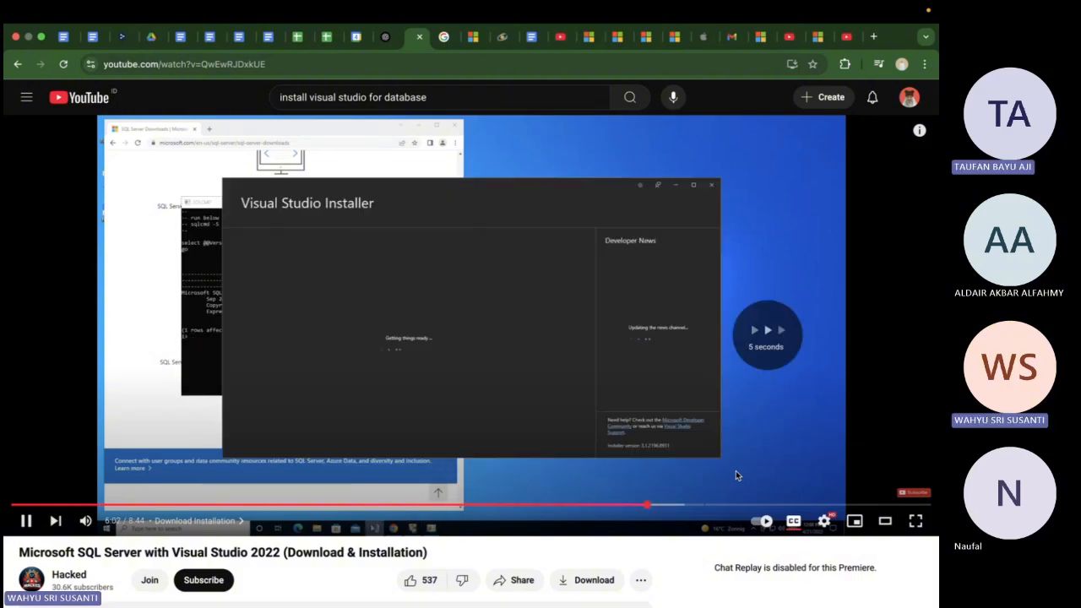
Rewind the video to the completed Express installation and watch the Connect Now part through to Visual Studio's Server Explorer
{"action": "key", "text": "Left"}
{"action": "key", "text": "Left"}
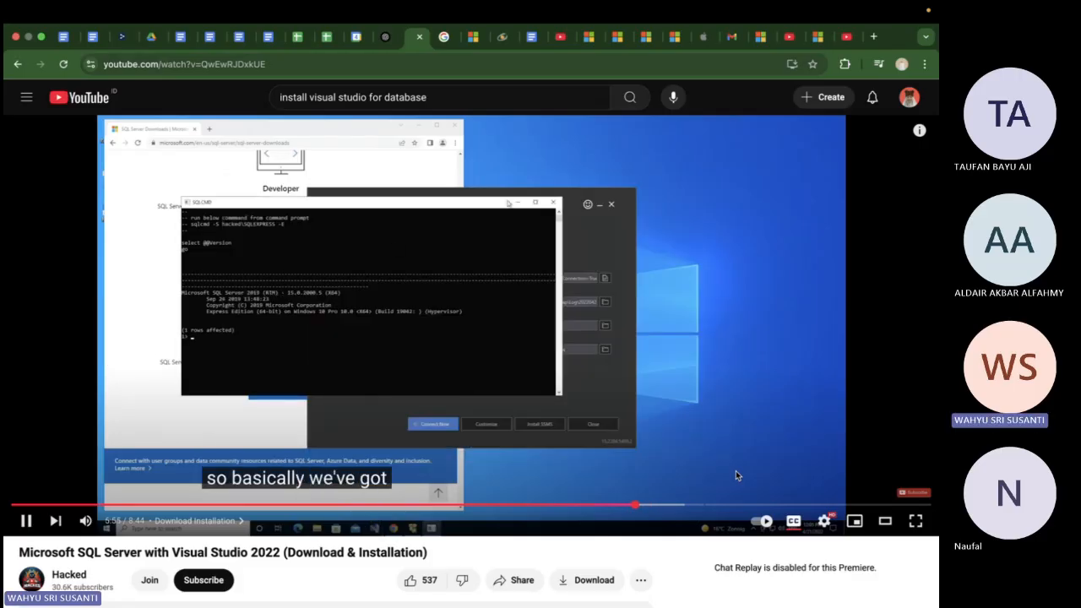
{"action": "key", "text": "Left"}
{"action": "key", "text": "Left"}
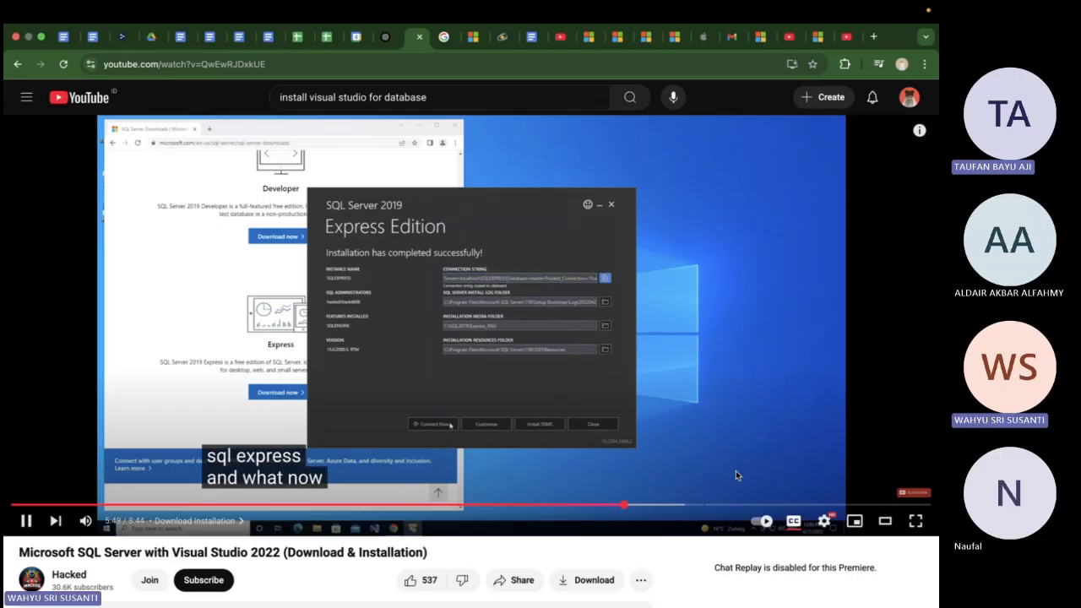
{"action": "left_click", "coordinate": [584, 419]}
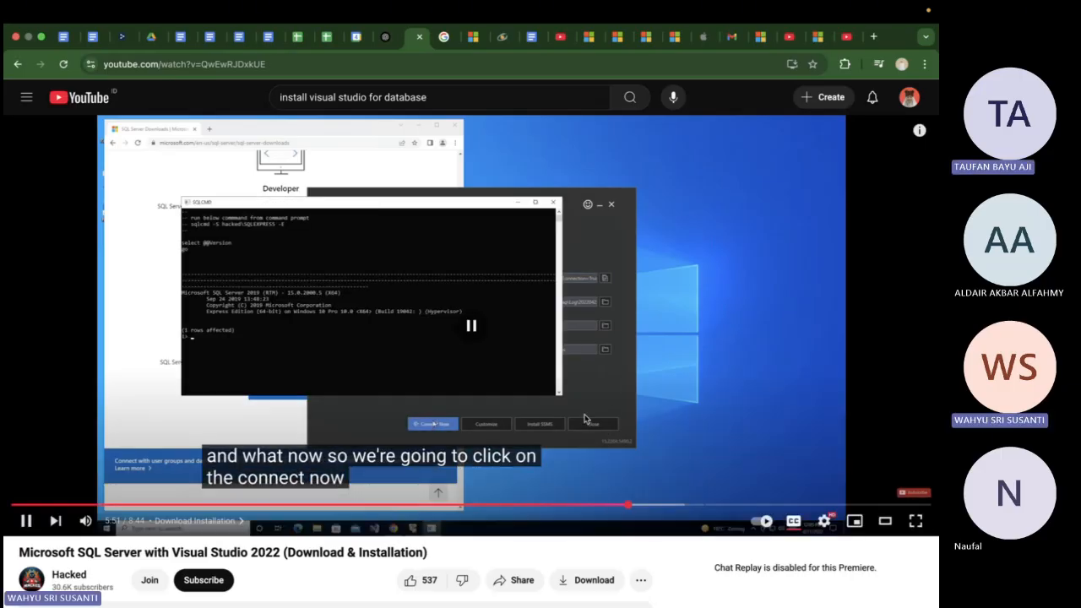
{"action": "key", "text": "Left"}
{"action": "key", "text": "Left"}
{"action": "key", "text": "Left"}
{"action": "key", "text": "Left"}
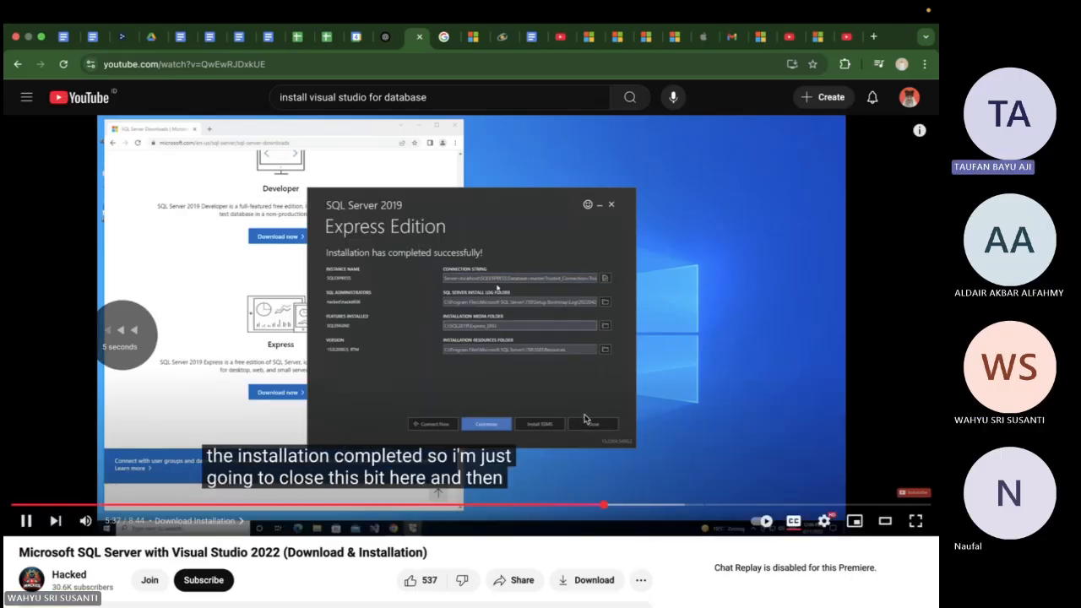
{"action": "key", "text": "Left"}
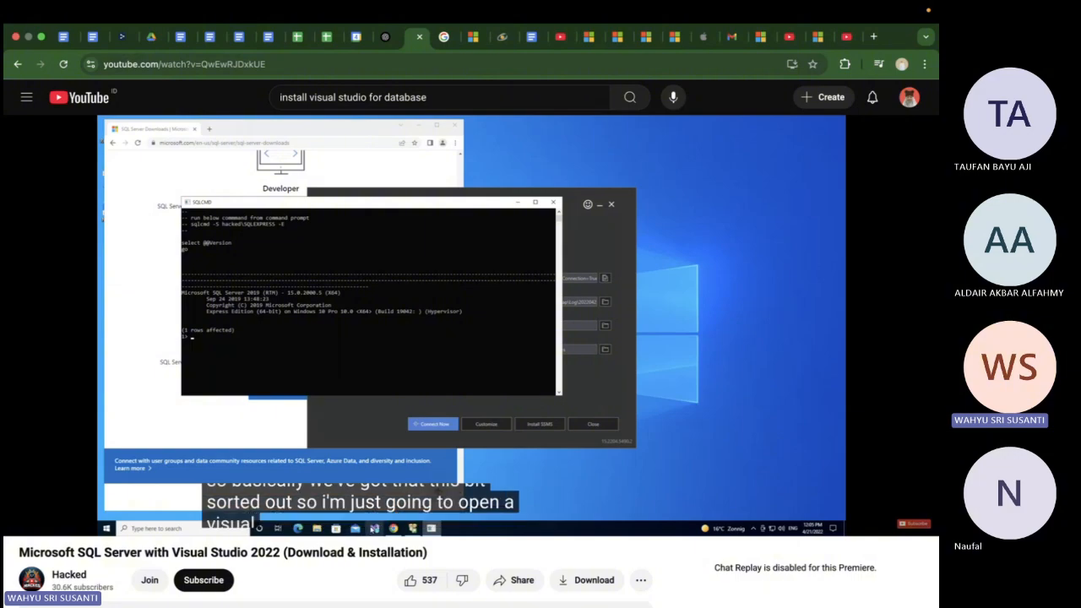
{"action": "mouse_move", "coordinate": [571, 378]}
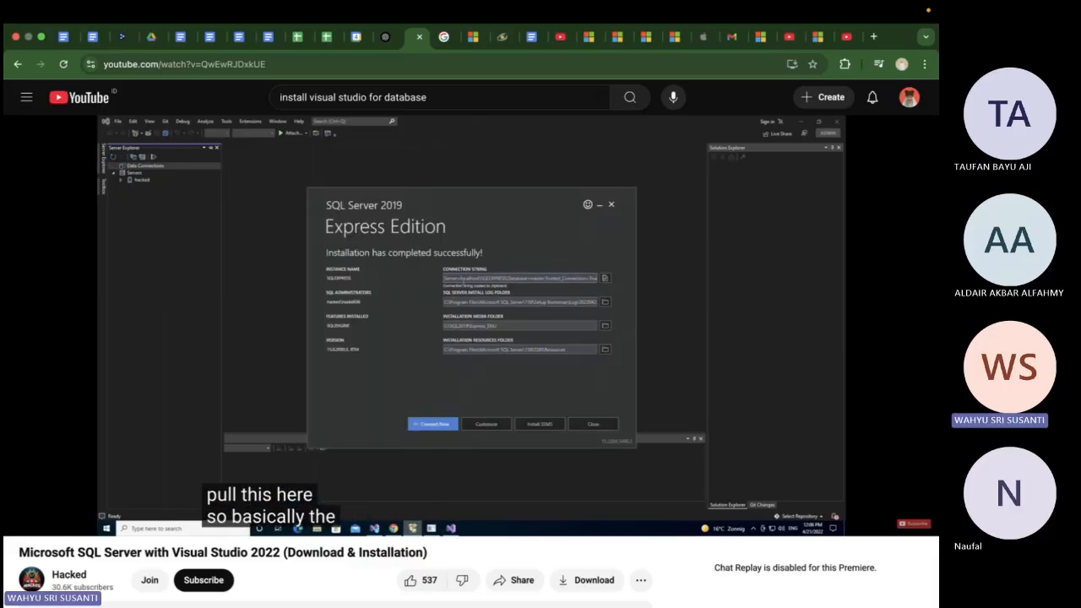
Rewind the video to where Visual Studio Community 2022 is launched from the Visual Studio Installer, and pause it
{"action": "key", "text": "Left"}
{"action": "key", "text": "Left"}
{"action": "key", "text": "Left"}
{"action": "key", "text": "Left"}
{"action": "key", "text": "Left"}
{"action": "key", "text": "Left"}
{"action": "key", "text": "Left"}
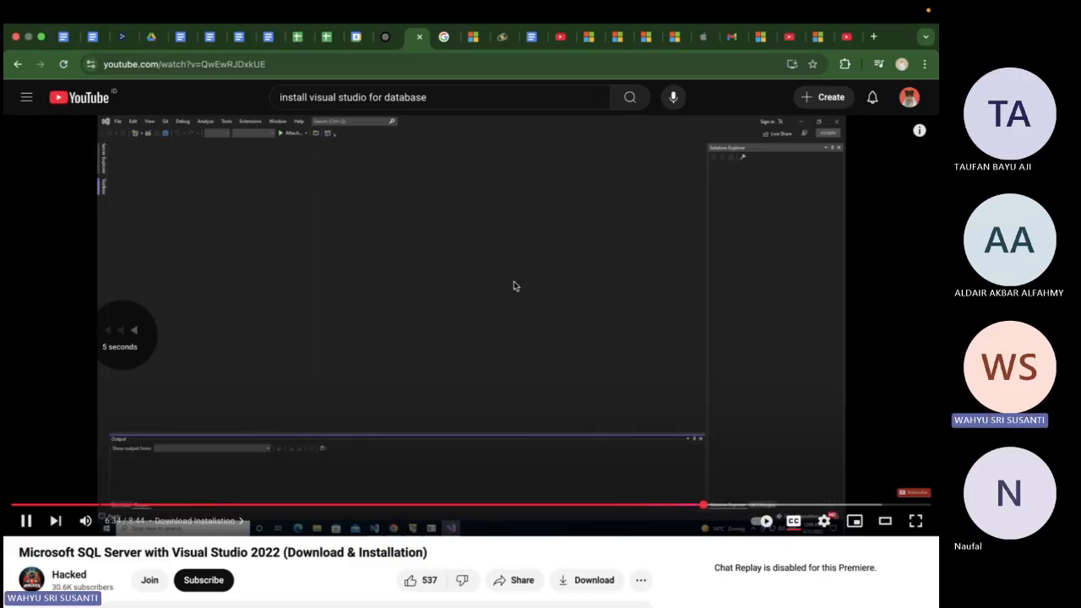
{"action": "key", "text": "Left"}
{"action": "key", "text": "Left"}
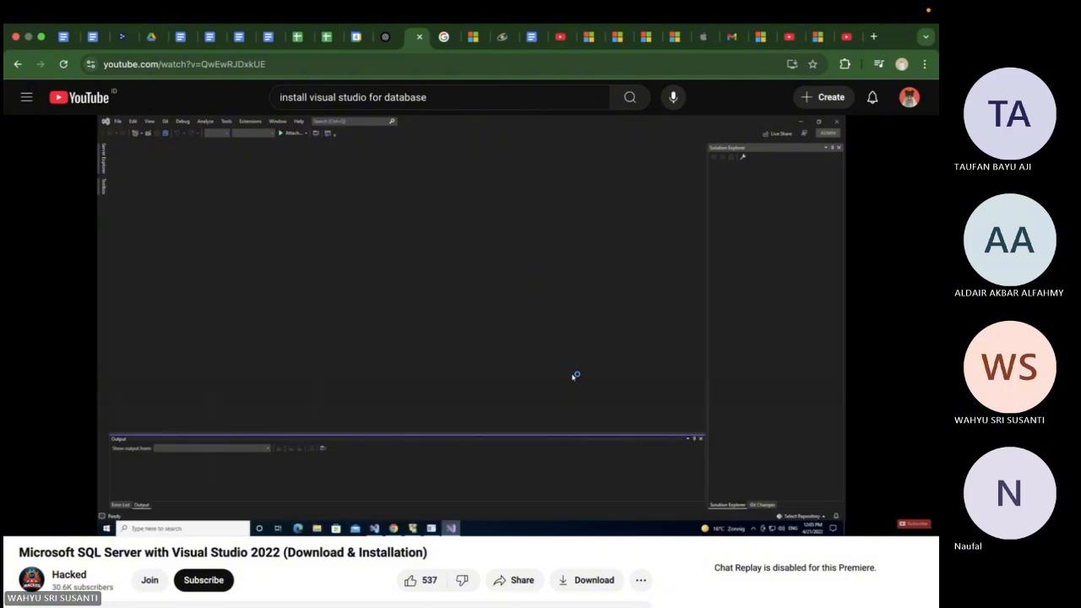
{"action": "key", "text": "Left"}
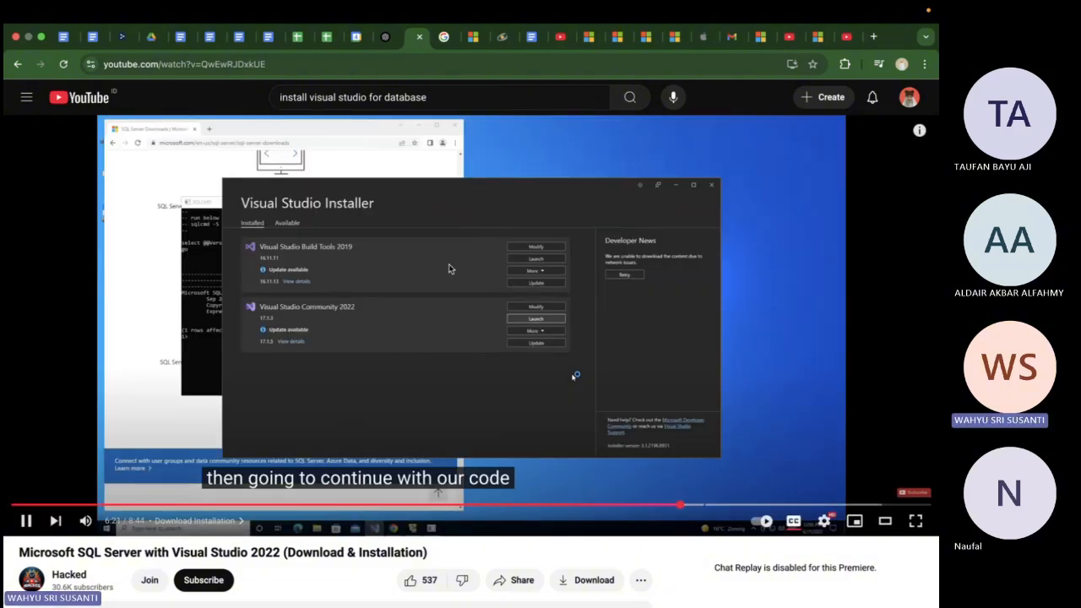
{"action": "key", "text": "space"}
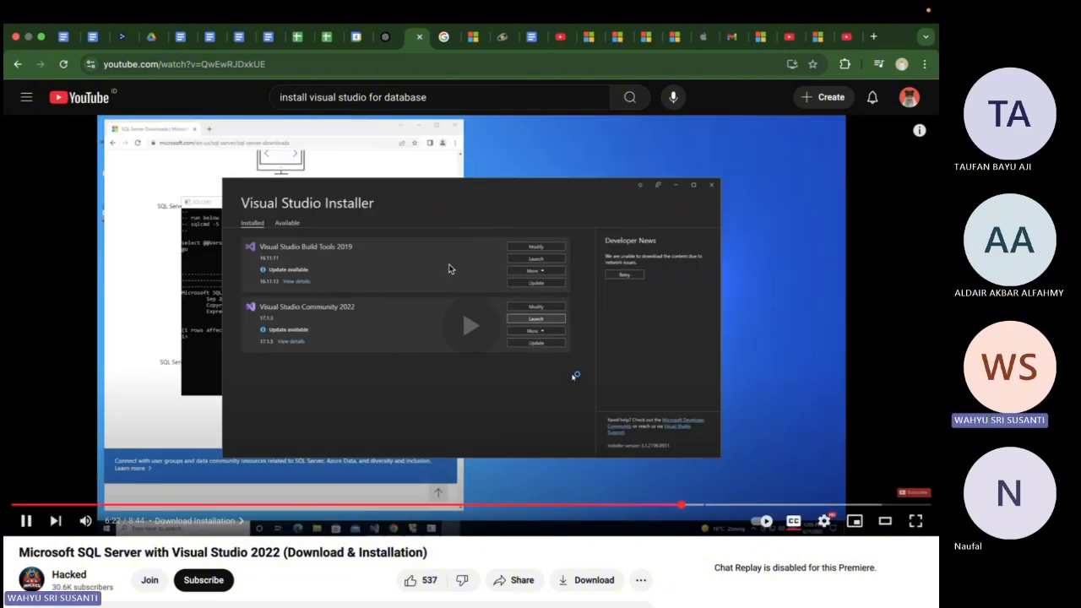
Replay the video from the SQLCMD connection window to the launch of Visual Studio Community 2022
{"action": "key", "text": "Left"}
{"action": "key", "text": "Left"}
{"action": "key", "text": "Left"}
{"action": "key", "text": "Left"}
{"action": "key", "text": "Left"}
{"action": "key", "text": "Left"}
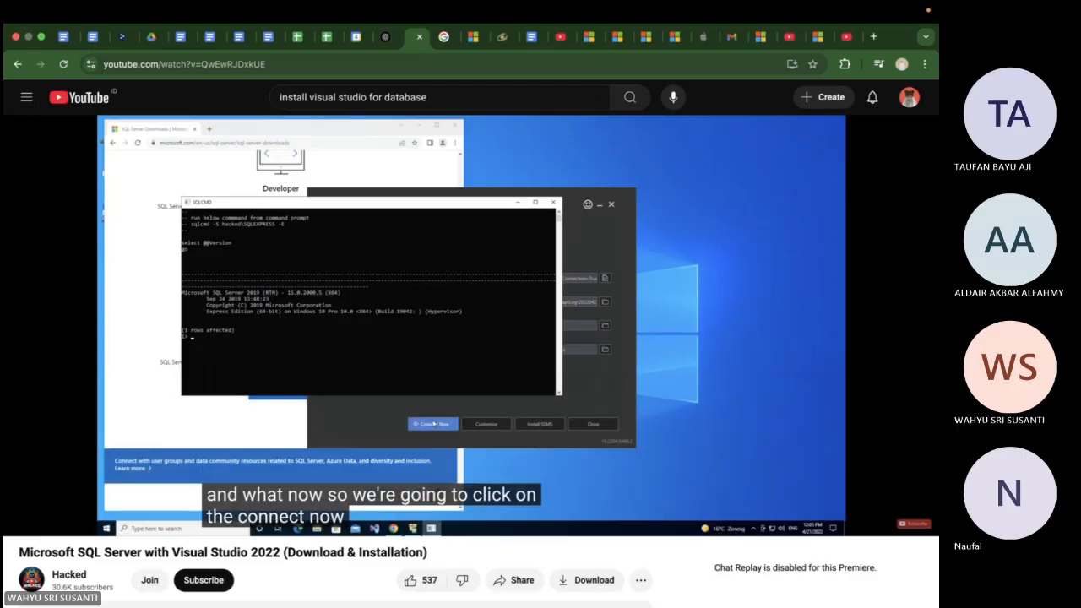
{"action": "key", "text": "Right"}
{"action": "key", "text": "Right"}
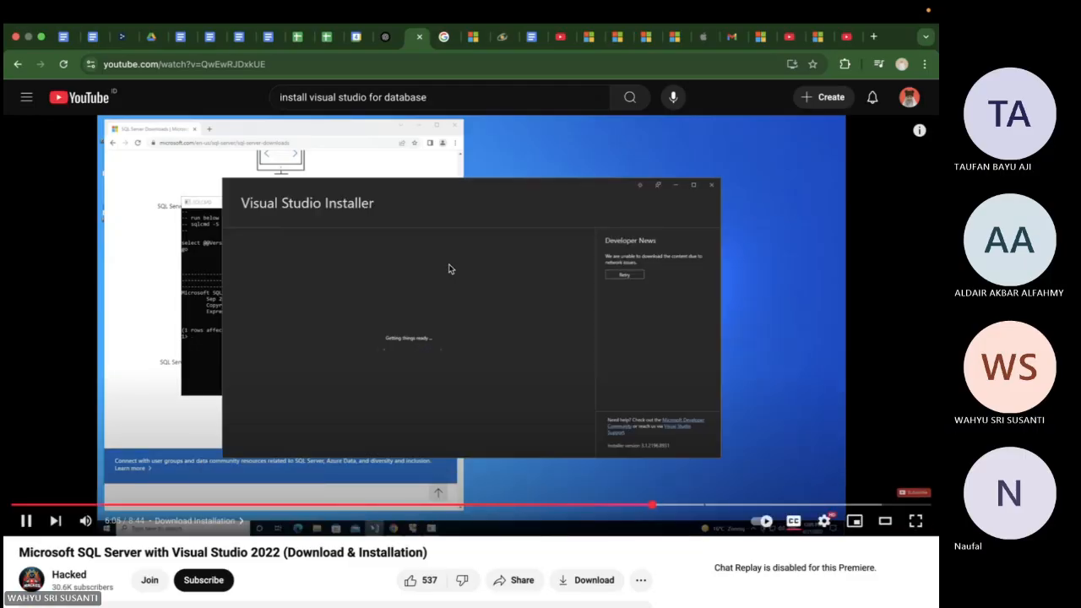
{"action": "key", "text": "Right"}
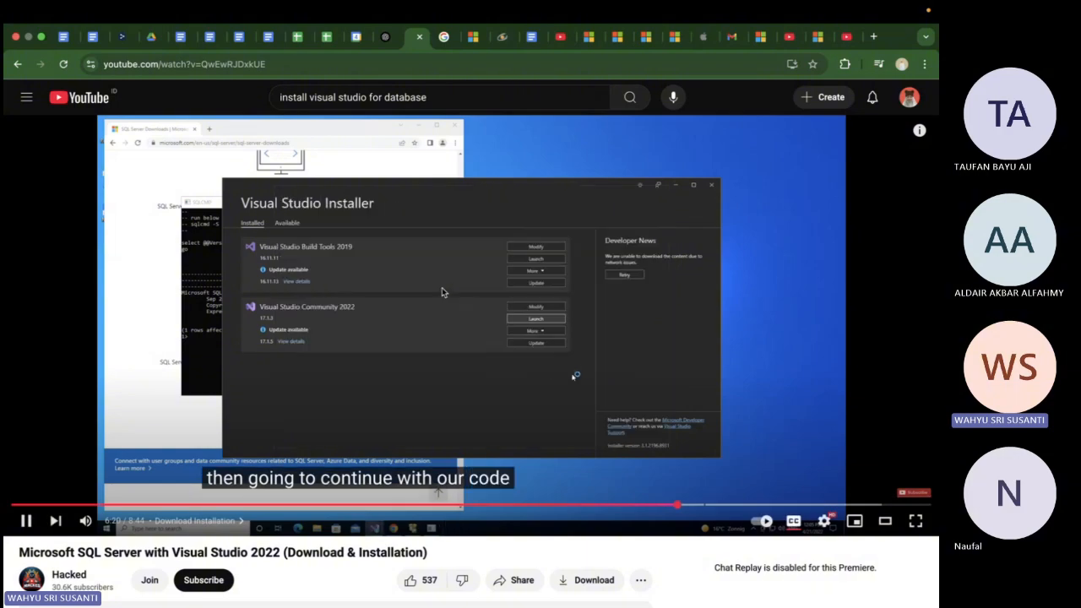
{"action": "left_click", "coordinate": [441, 291]}
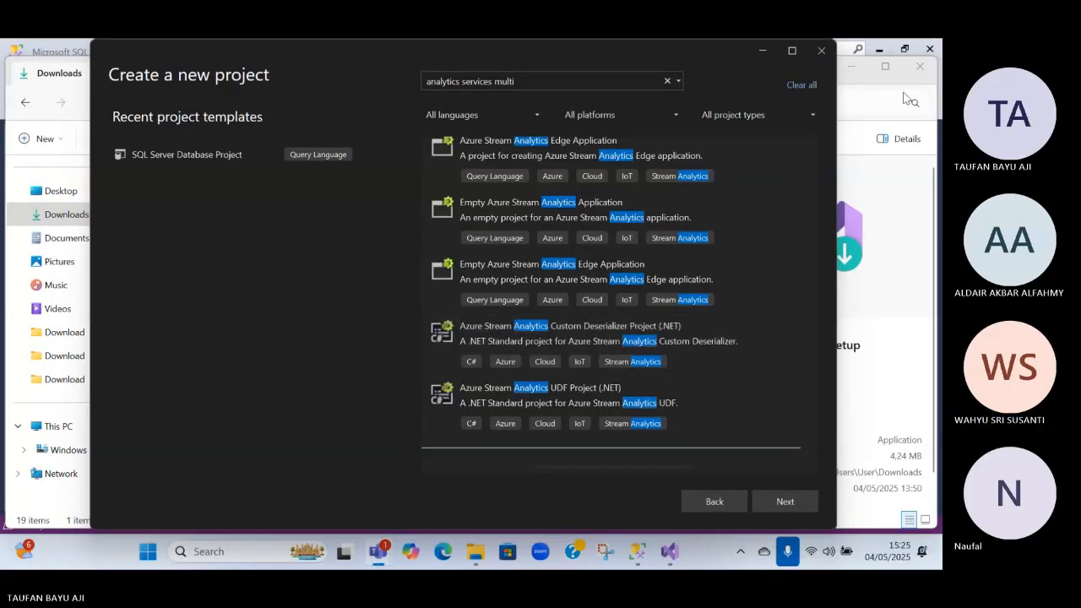
Check the open SQL Server Management Studio window, and open the Program Files folder on drive C: in File Explorer
{"action": "key", "text": "alt+Tab"}
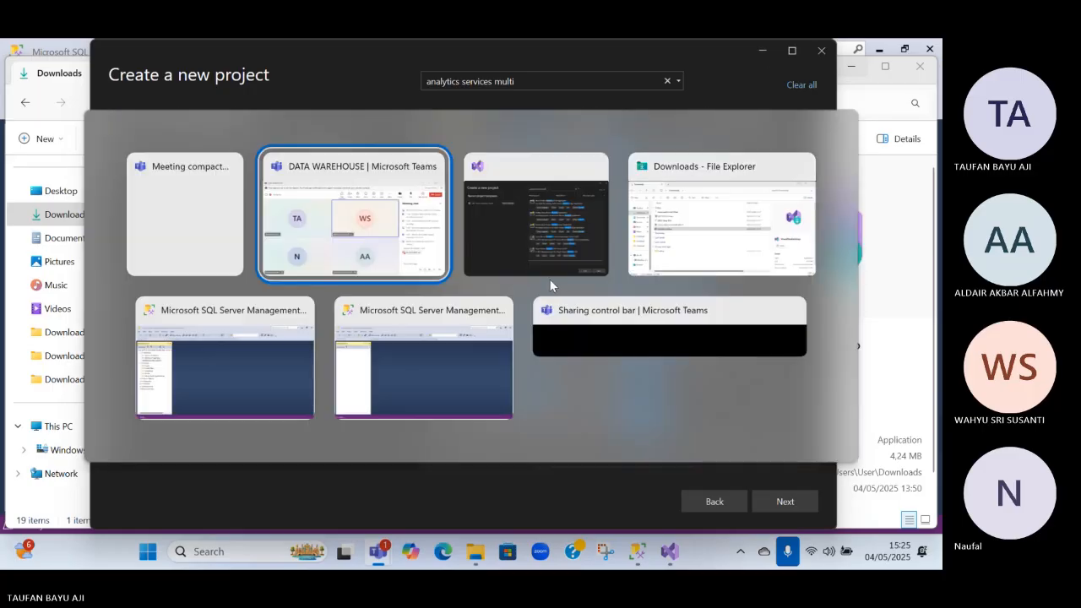
{"action": "left_click", "coordinate": [218, 374]}
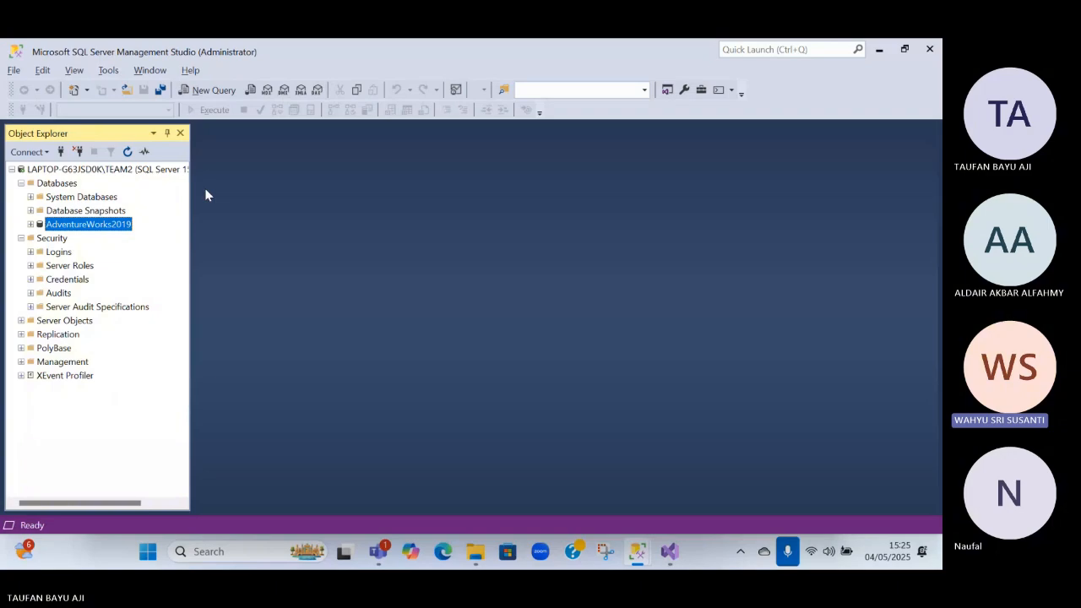
{"action": "key", "text": "alt+Tab"}
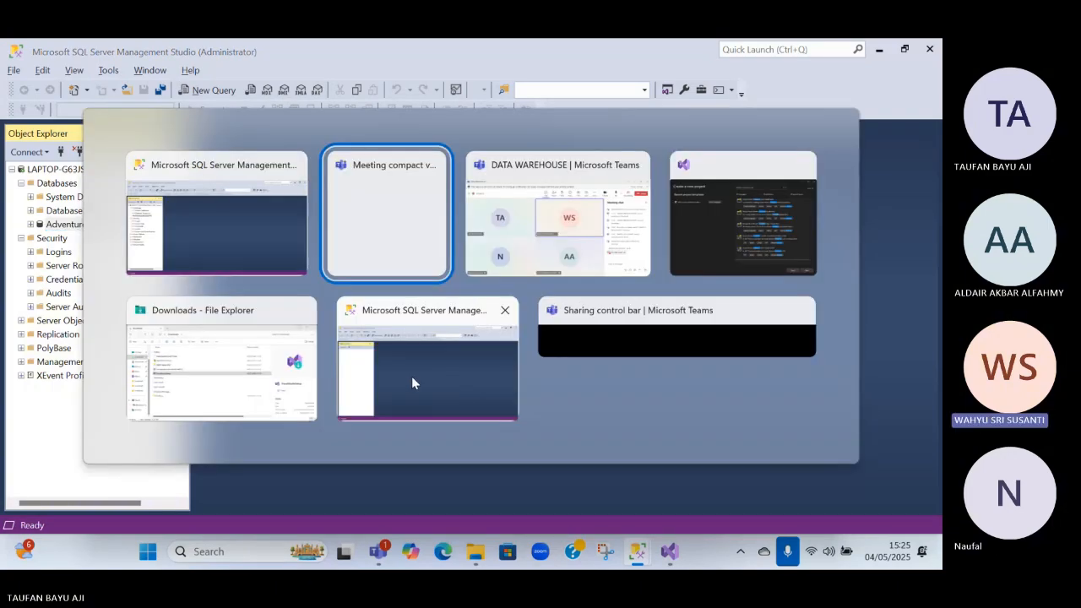
{"action": "left_click", "coordinate": [247, 365]}
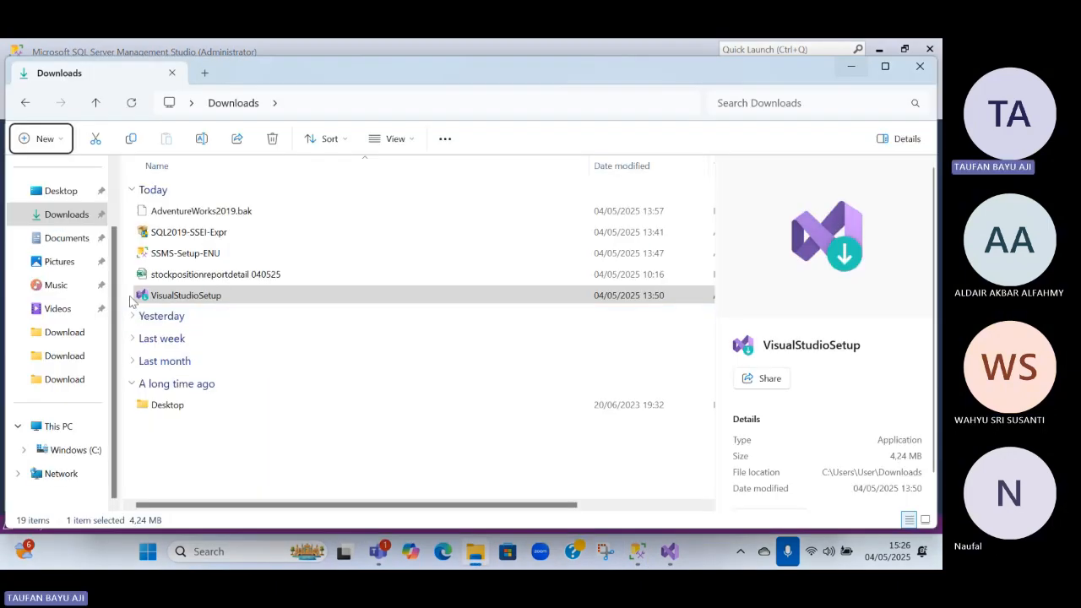
{"action": "left_click", "coordinate": [76, 451]}
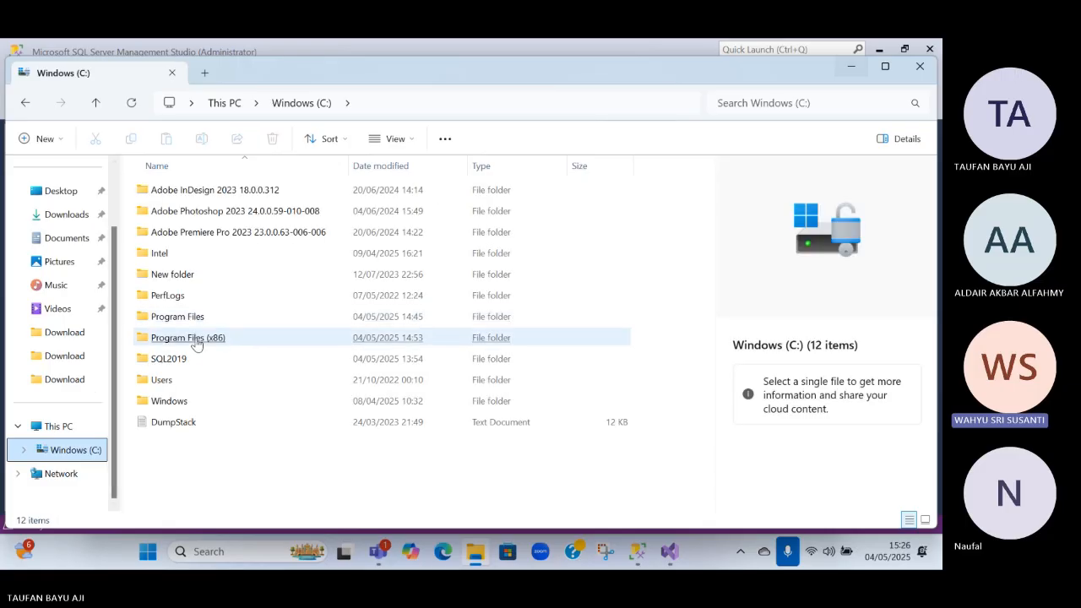
{"action": "double_click", "coordinate": [177, 316]}
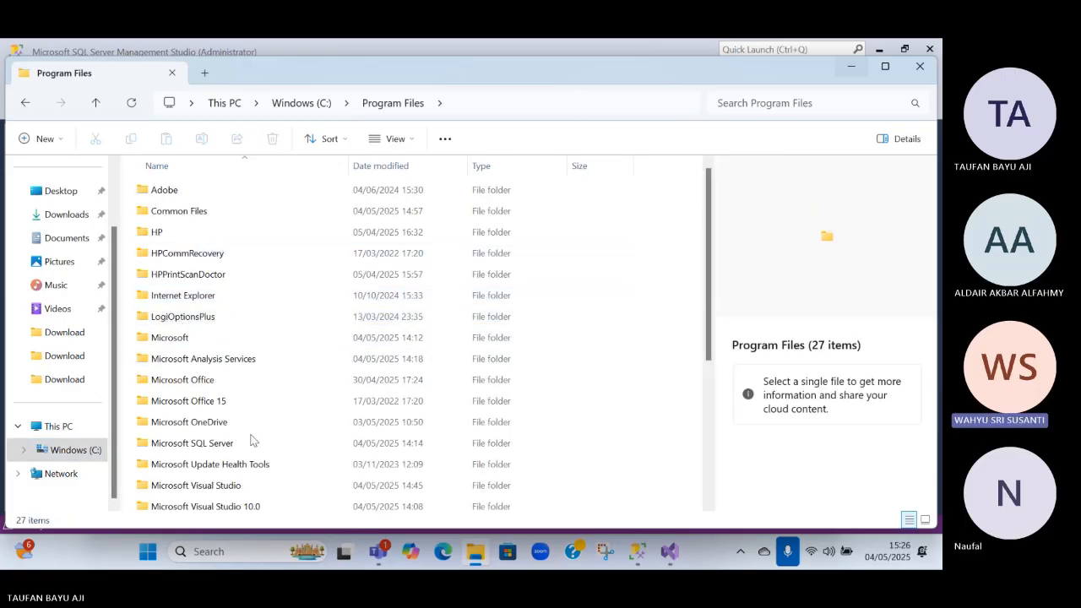
Search Windows for "sql" and launch SQL Server Management Studio 20 as administrator
{"action": "left_click", "coordinate": [221, 543]}
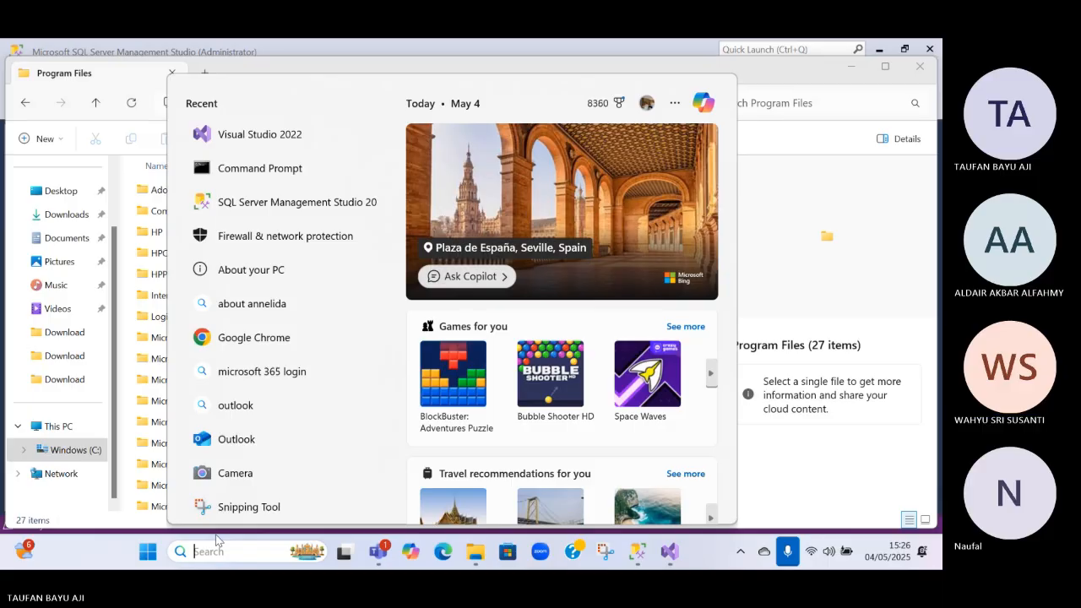
{"action": "type", "text": "sql"}
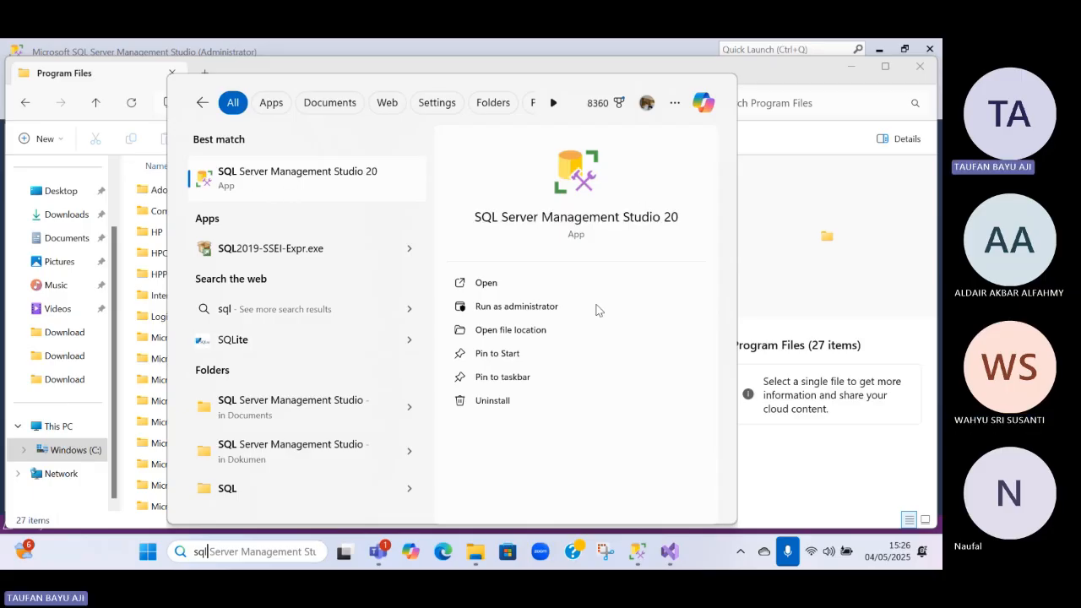
{"action": "left_click", "coordinate": [519, 315]}
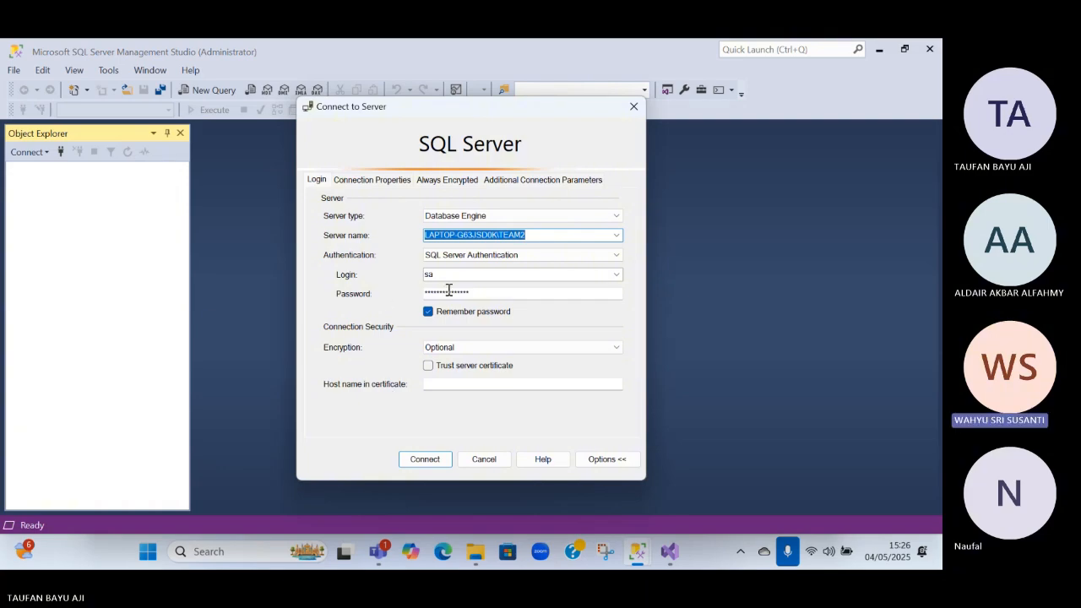
Examine the server name, authentication, encryption and connection property settings in the Connect to Server dialog
{"action": "left_click", "coordinate": [492, 256]}
{"action": "left_click", "coordinate": [493, 258]}
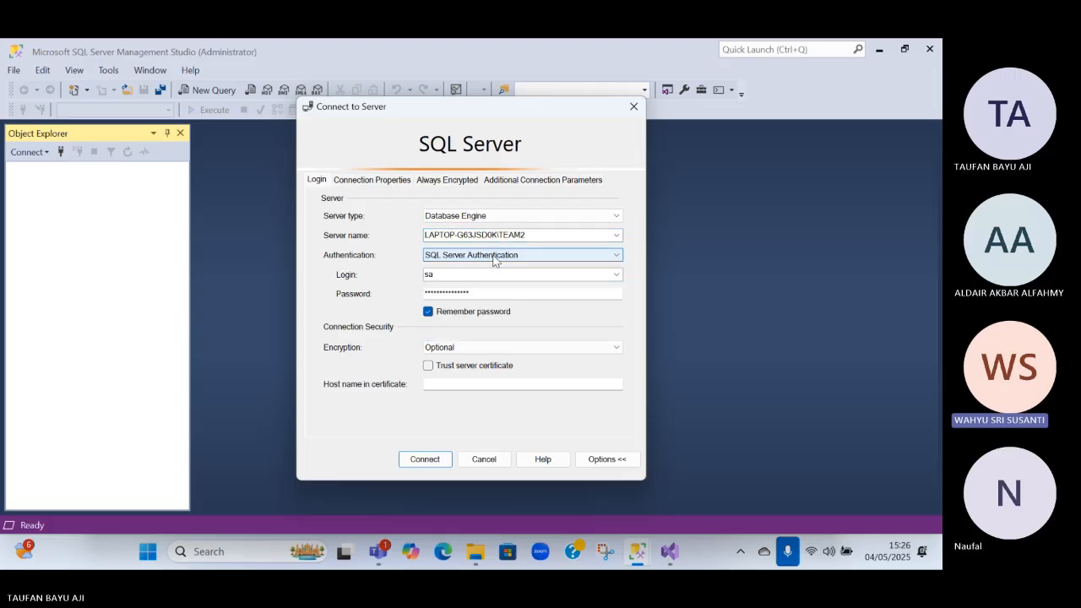
{"action": "left_click", "coordinate": [503, 235]}
{"action": "left_click", "coordinate": [615, 237]}
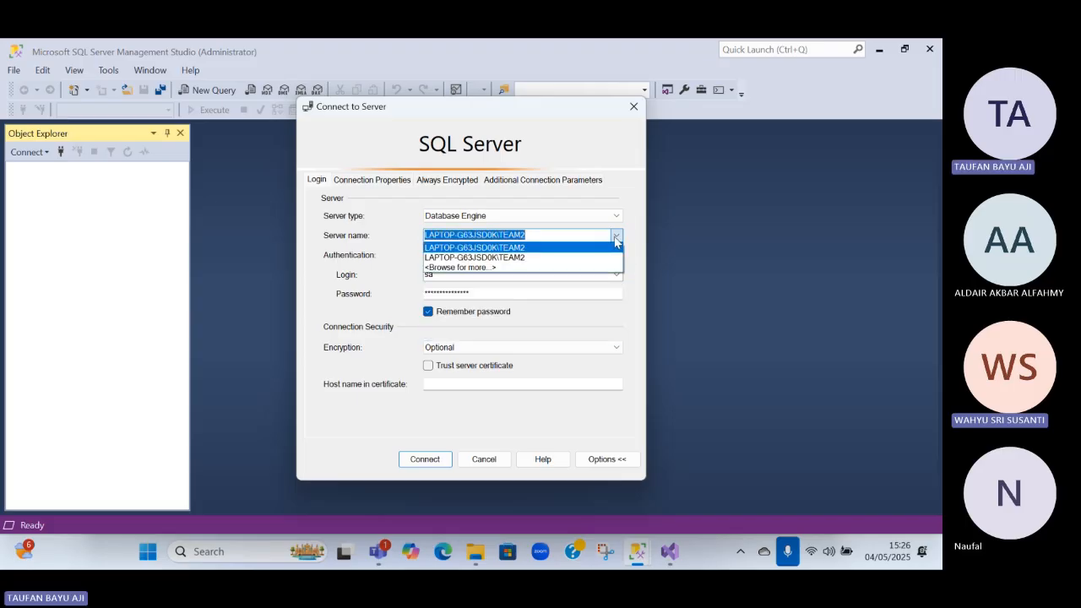
{"action": "left_click", "coordinate": [616, 239]}
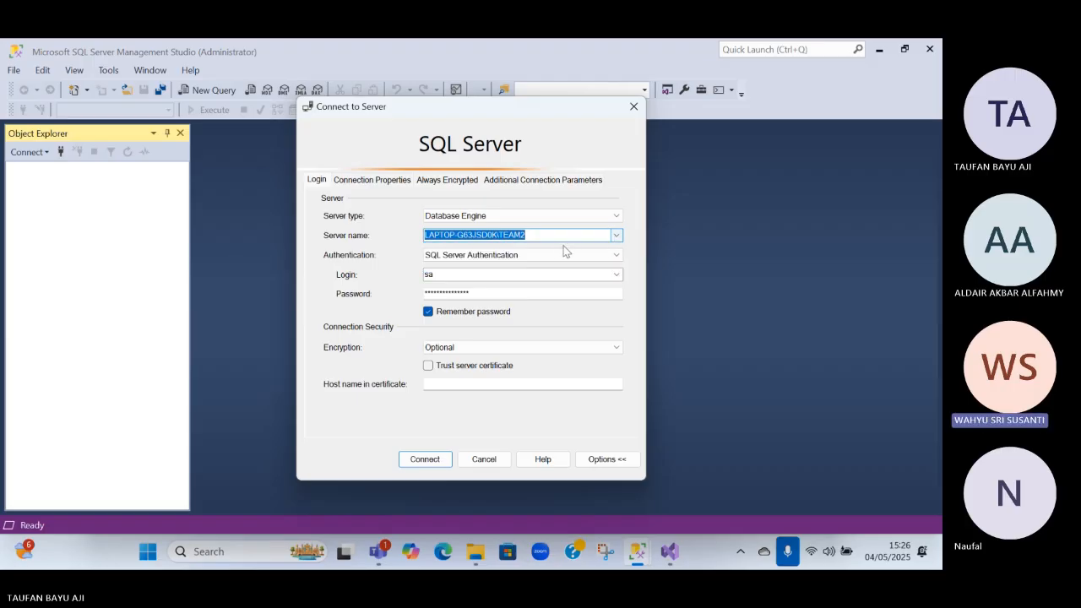
{"action": "left_click", "coordinate": [556, 347]}
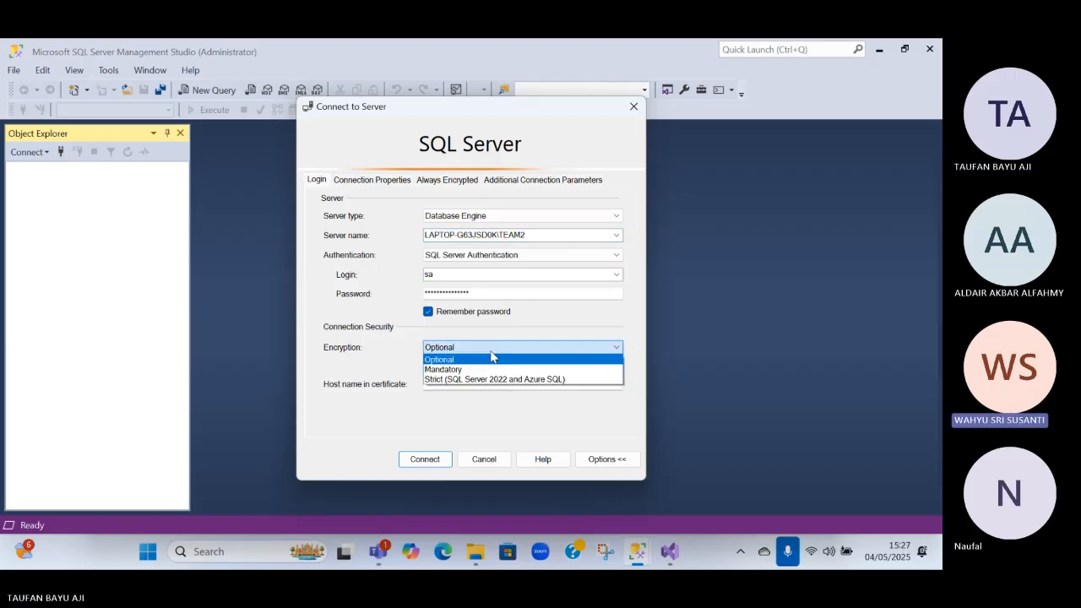
{"action": "left_click", "coordinate": [491, 358]}
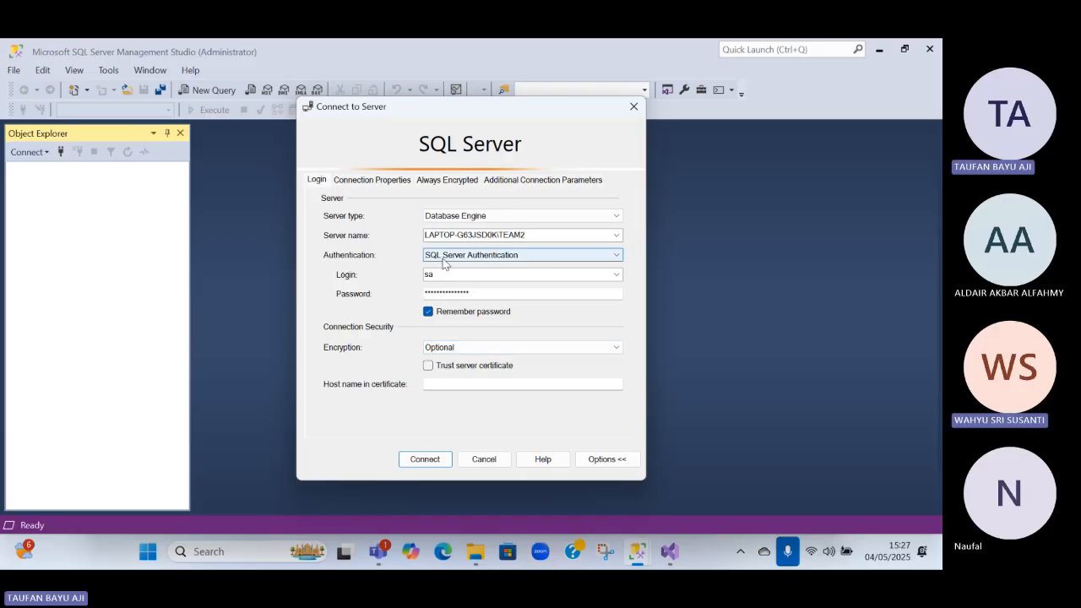
{"action": "left_click", "coordinate": [374, 181]}
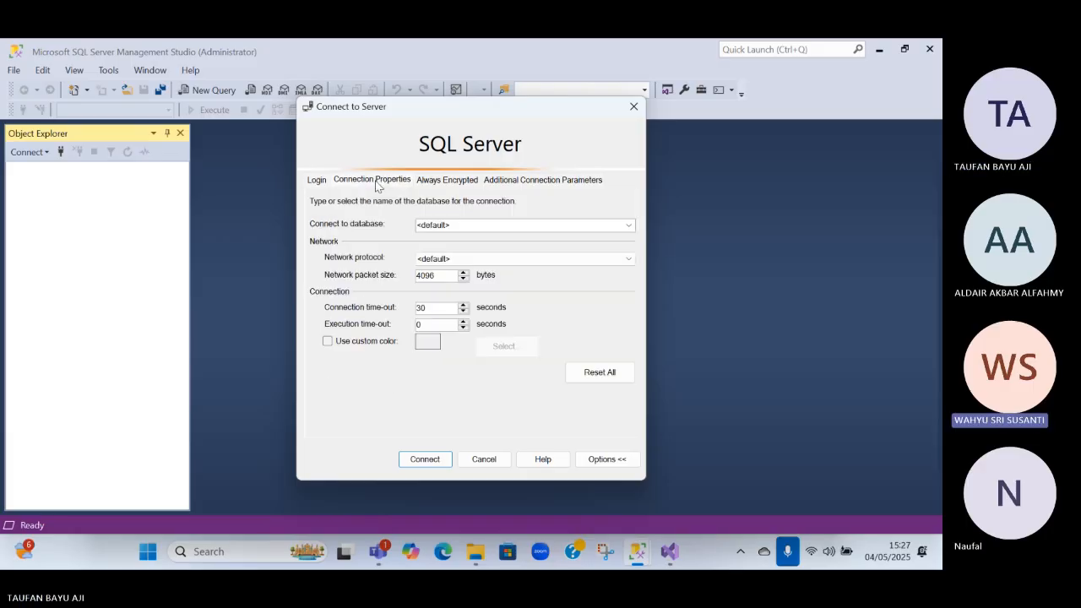
{"action": "left_click", "coordinate": [318, 181]}
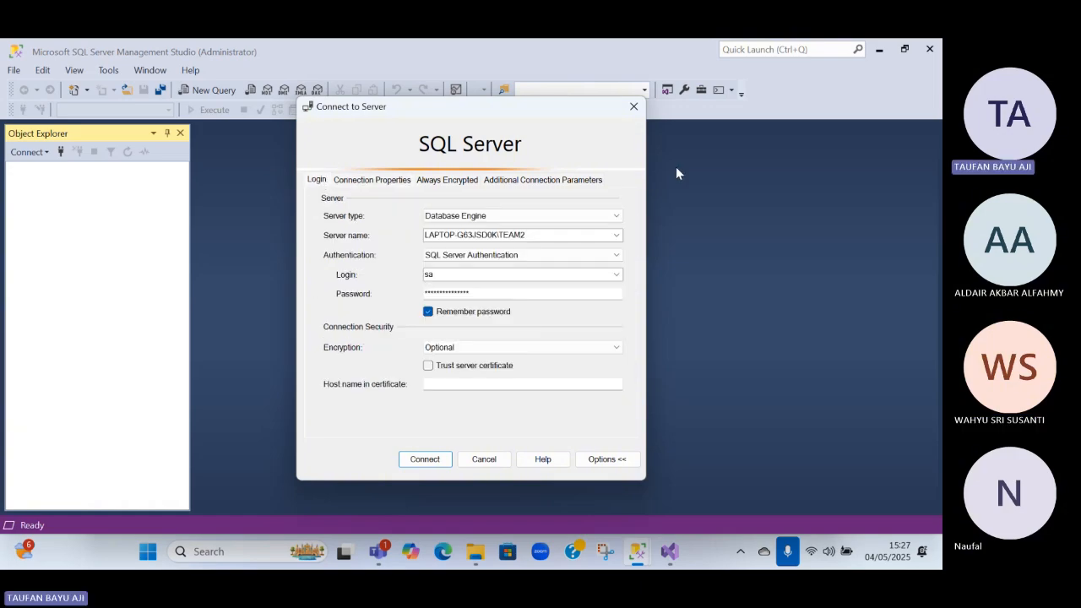
Switch to Visual Studio 2022, leave the new project window, continue without code, and dismiss the Copilot offer
{"action": "key", "text": "alt+Tab"}
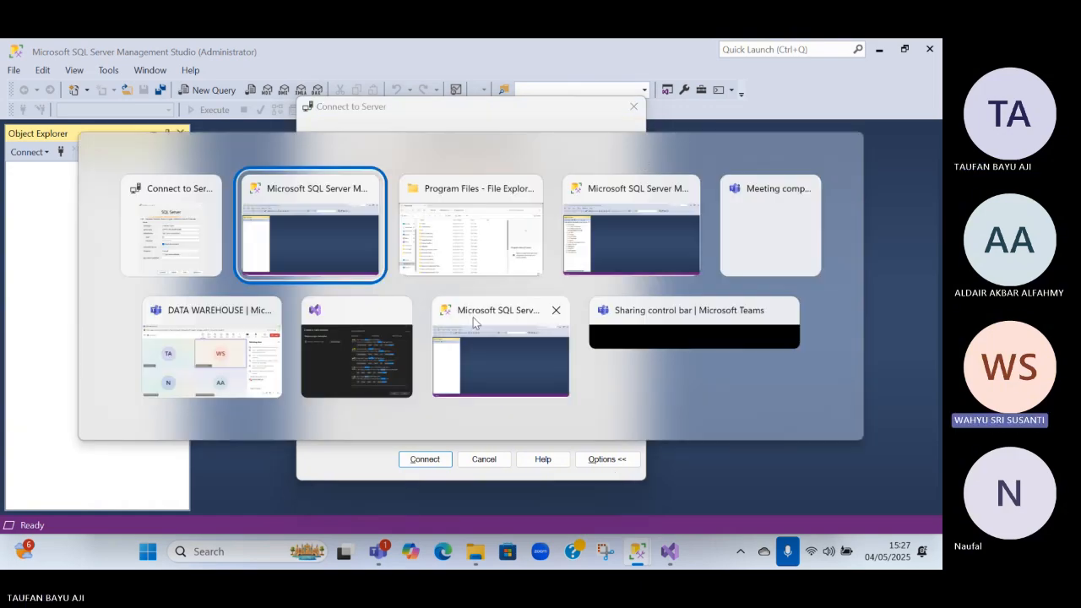
{"action": "left_click", "coordinate": [364, 350]}
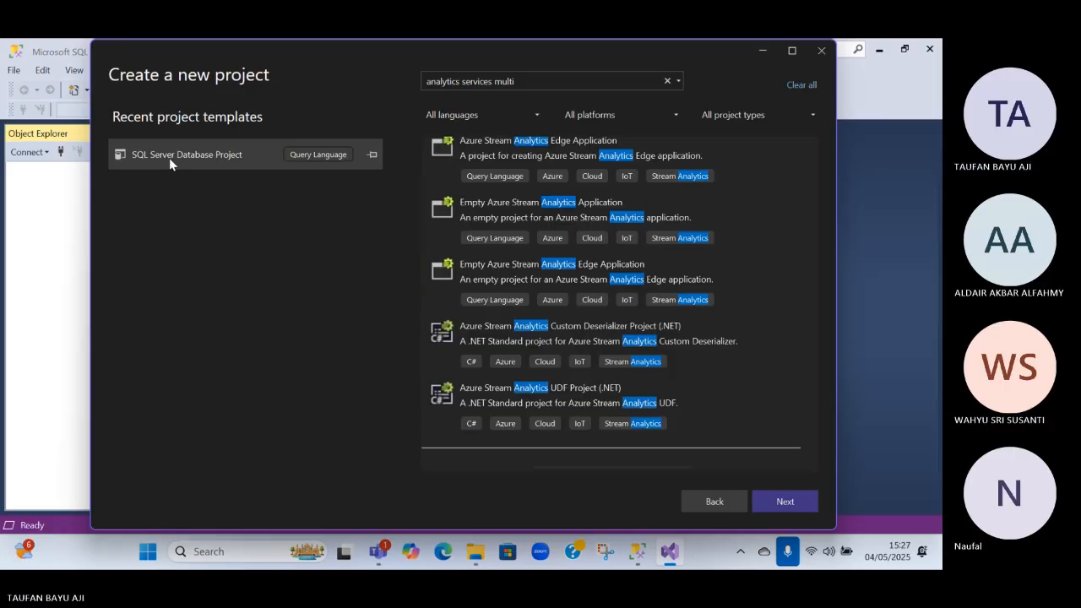
{"action": "left_click", "coordinate": [719, 496]}
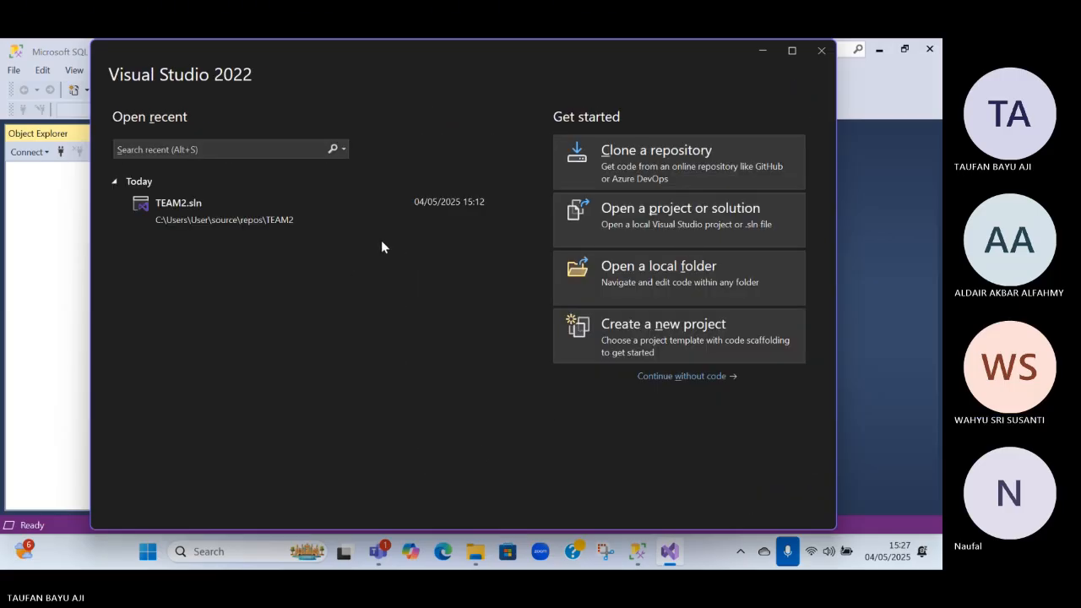
{"action": "left_click", "coordinate": [339, 149]}
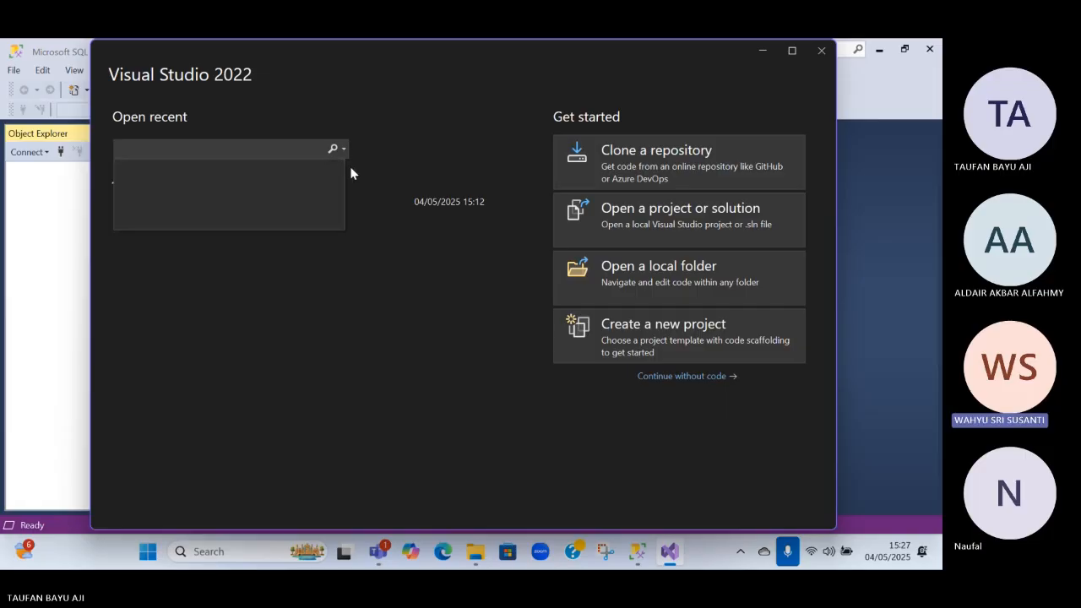
{"action": "left_click", "coordinate": [383, 148]}
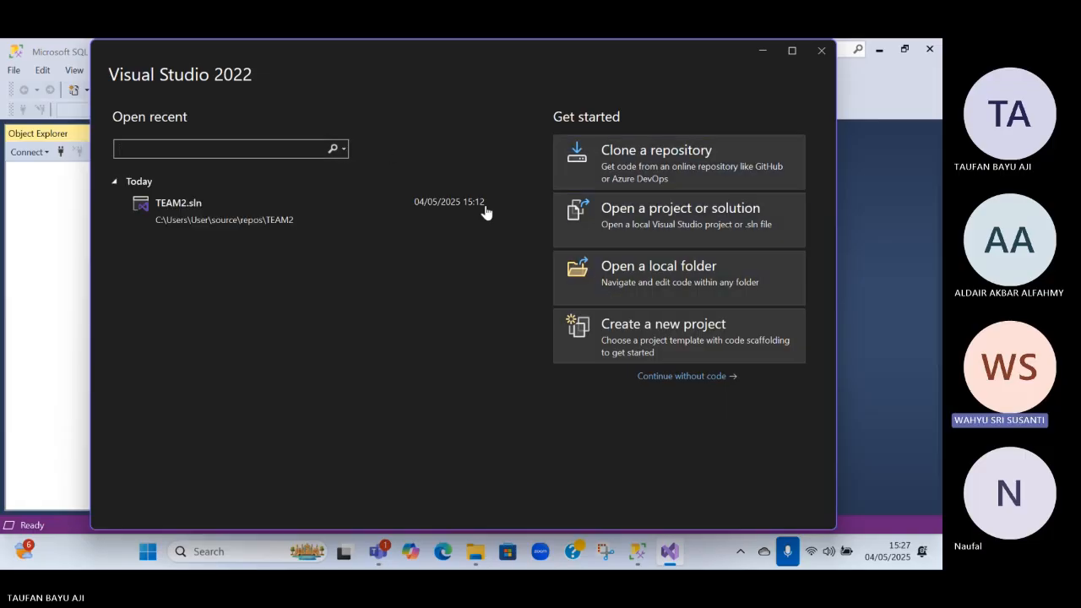
{"action": "left_click", "coordinate": [685, 376]}
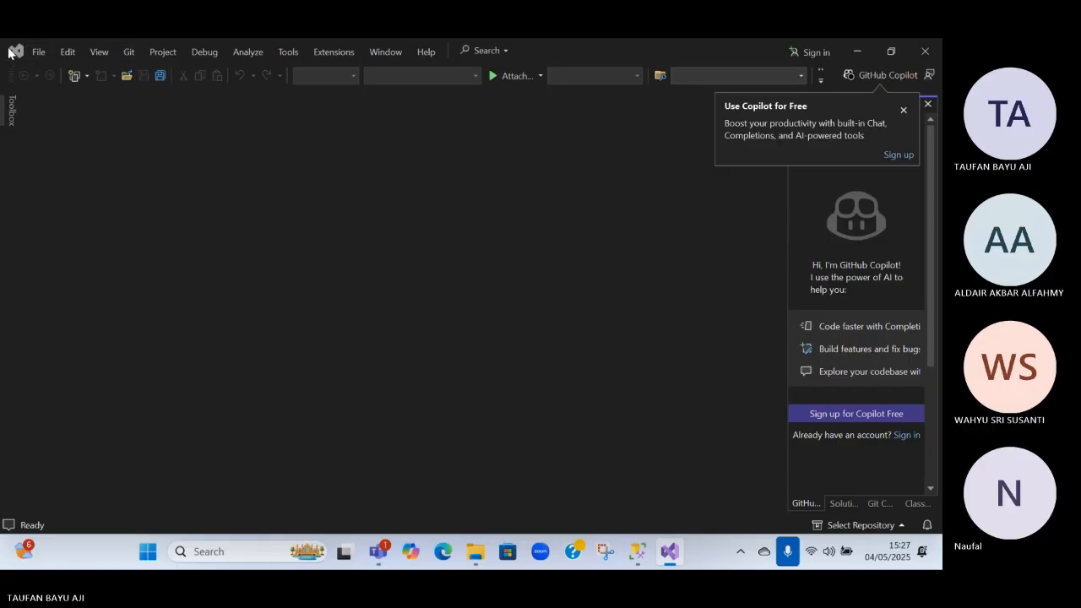
{"action": "left_click", "coordinate": [903, 110]}
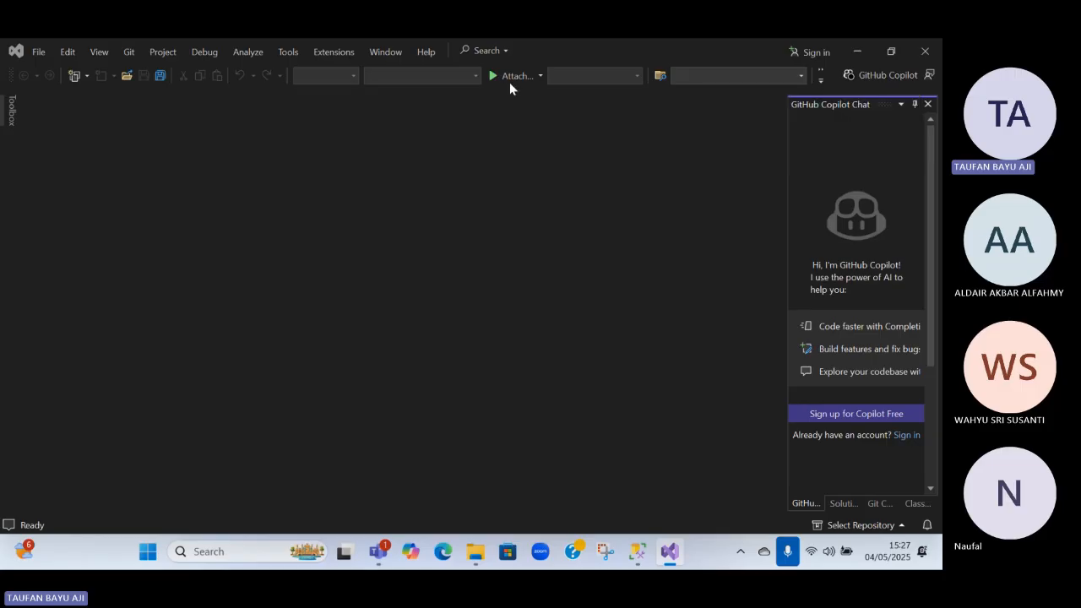
{"action": "left_click", "coordinate": [16, 56]}
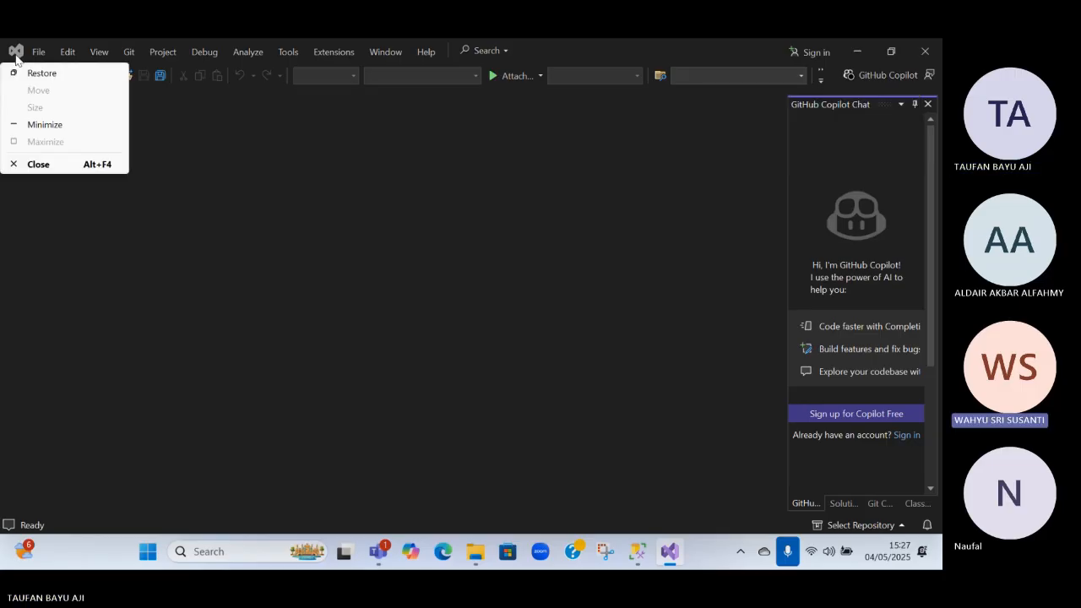
{"action": "left_click", "coordinate": [262, 199]}
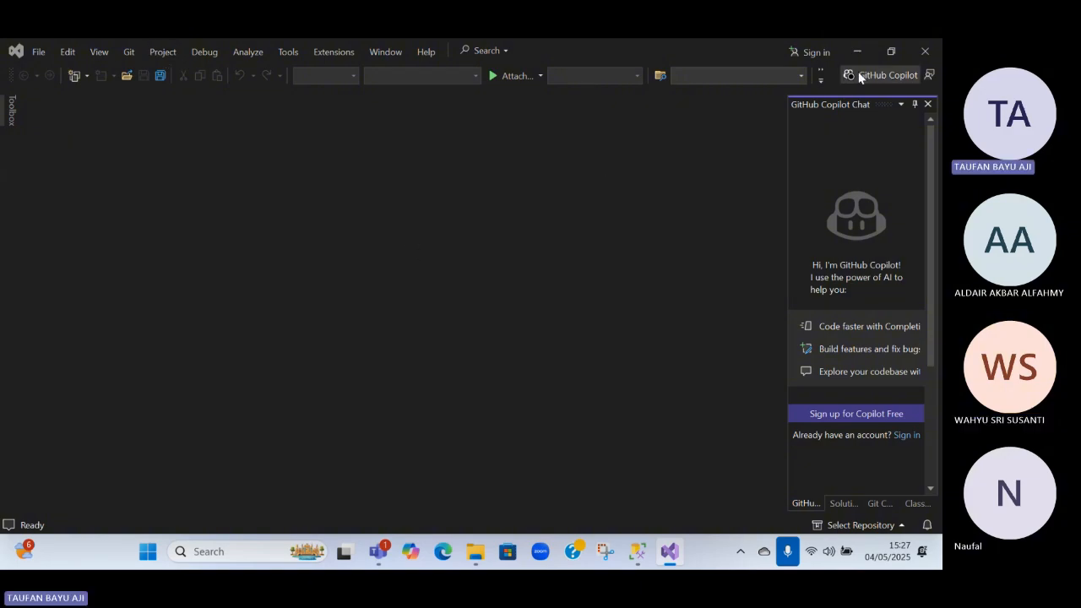
{"action": "left_click", "coordinate": [811, 52]}
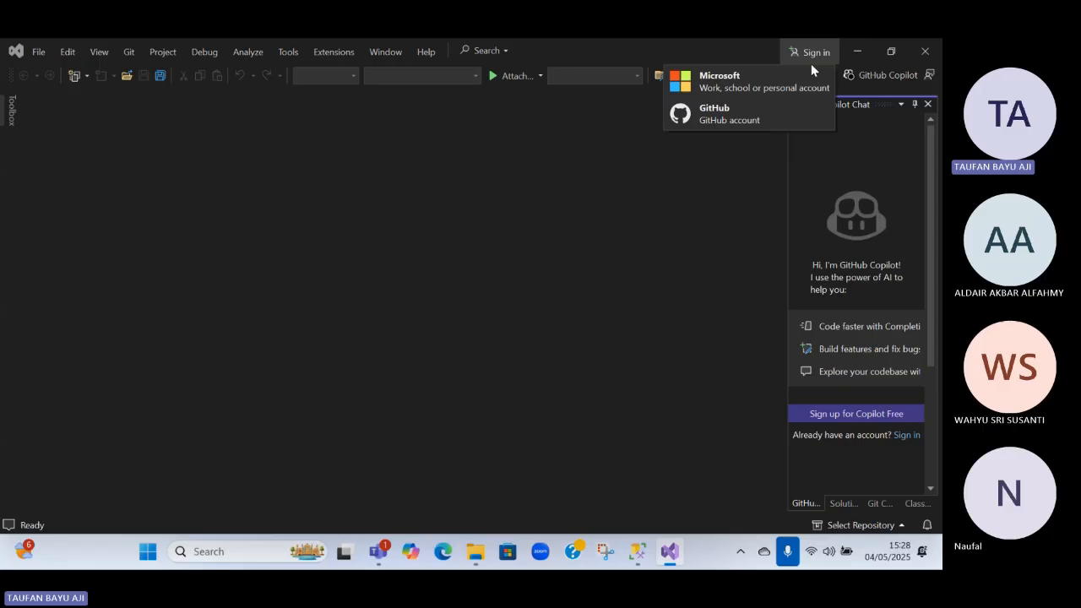
{"action": "left_click", "coordinate": [769, 94]}
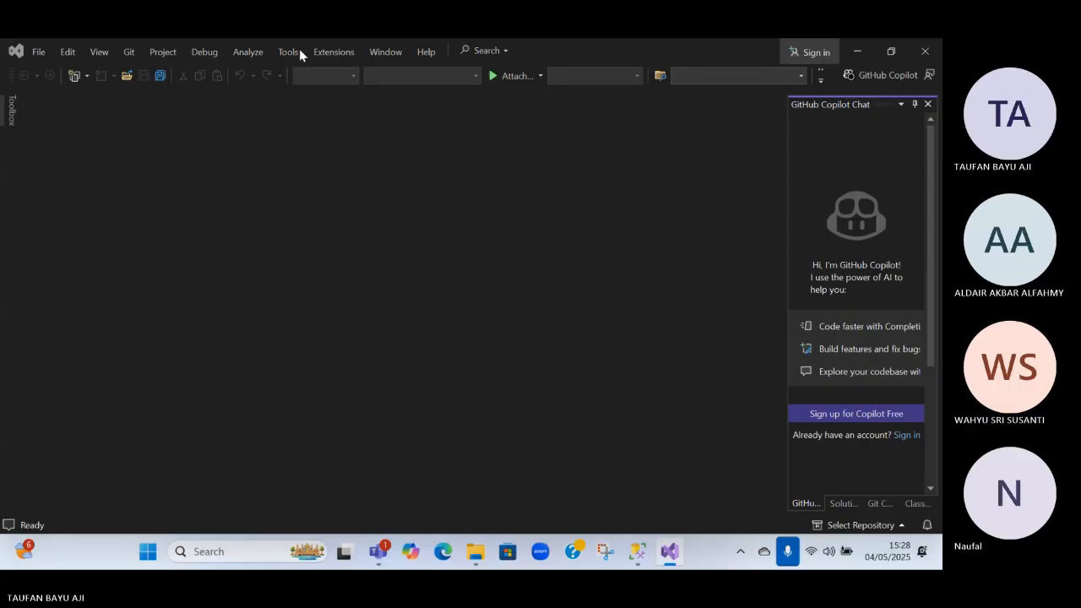
{"action": "double_click", "coordinate": [526, 51]}
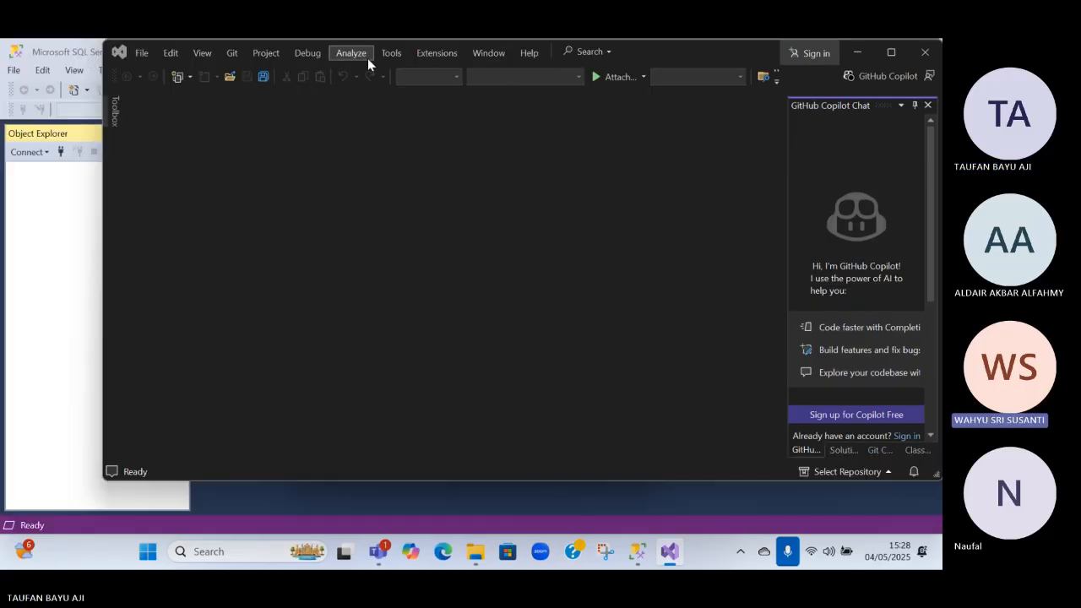
{"action": "left_click", "coordinate": [890, 52]}
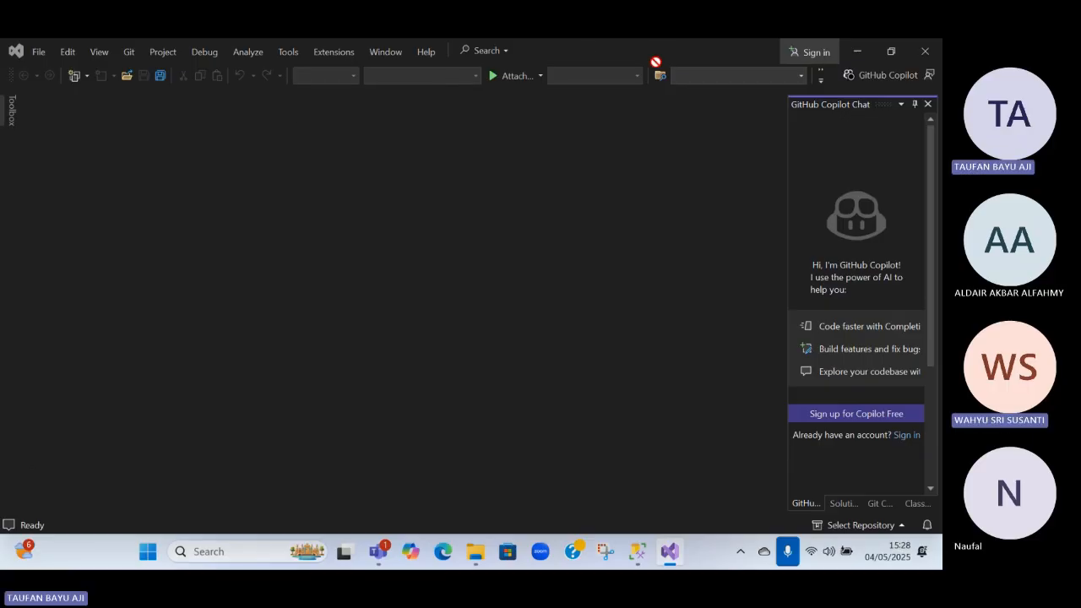
Open the Toolbox and check its window options, General group and search options
{"action": "left_click", "coordinate": [11, 123]}
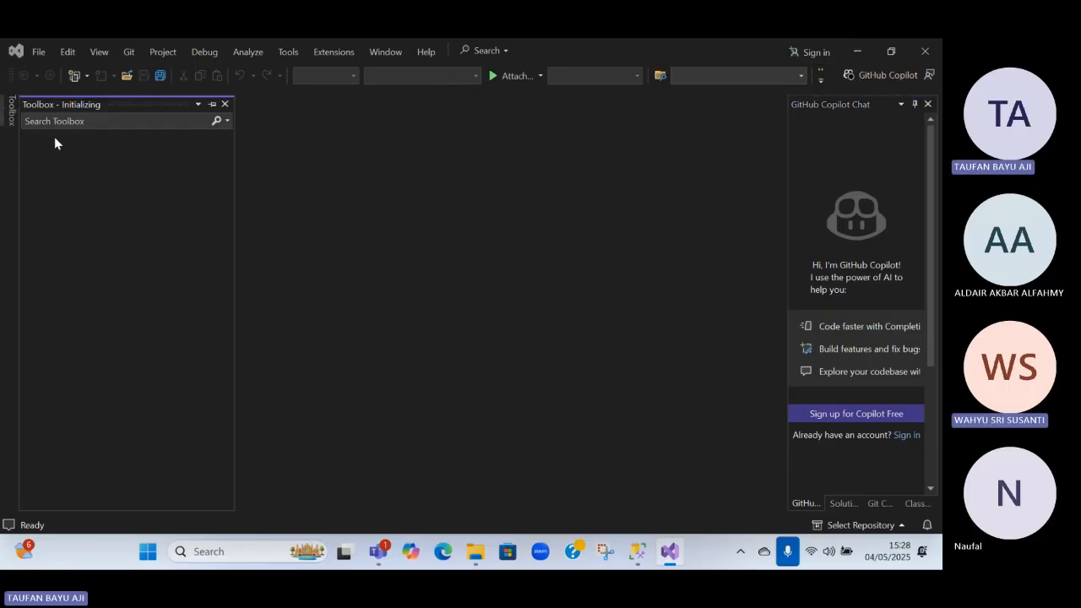
{"action": "left_click", "coordinate": [199, 104]}
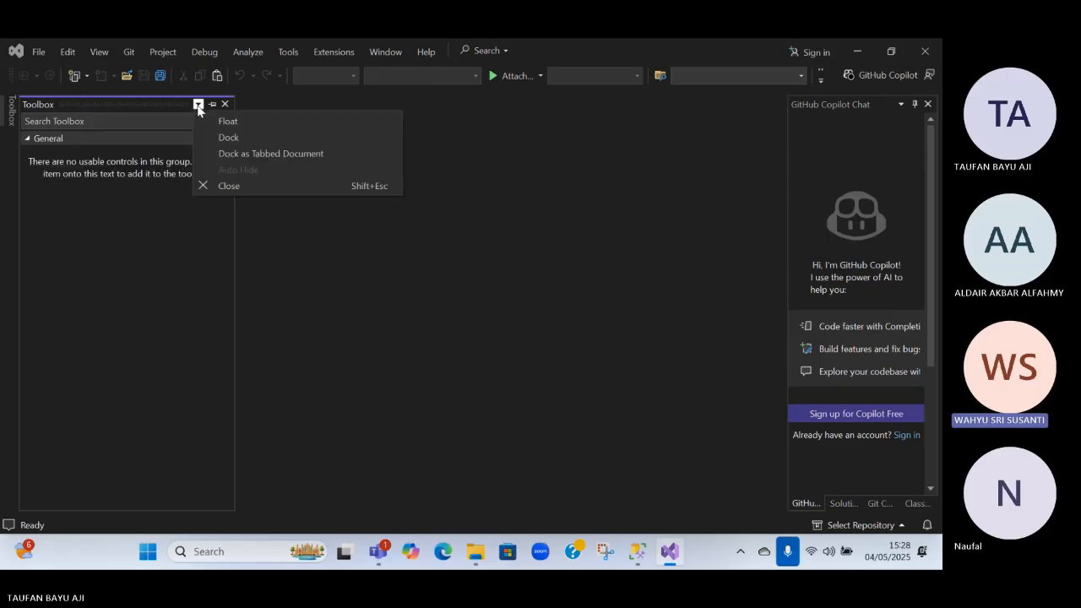
{"action": "left_click", "coordinate": [120, 143]}
{"action": "left_click", "coordinate": [30, 139]}
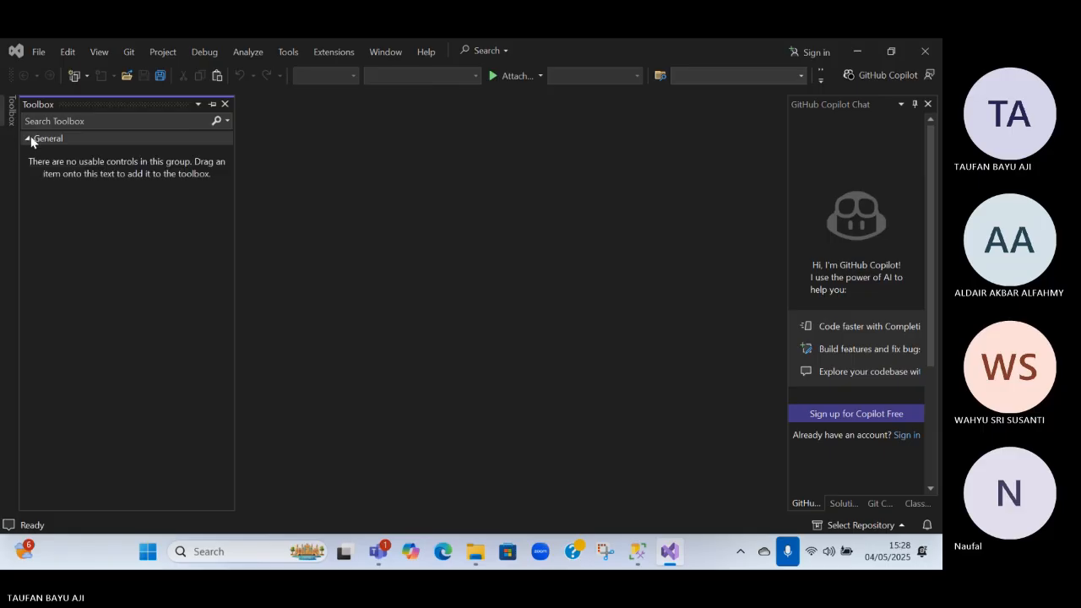
{"action": "left_click", "coordinate": [226, 123]}
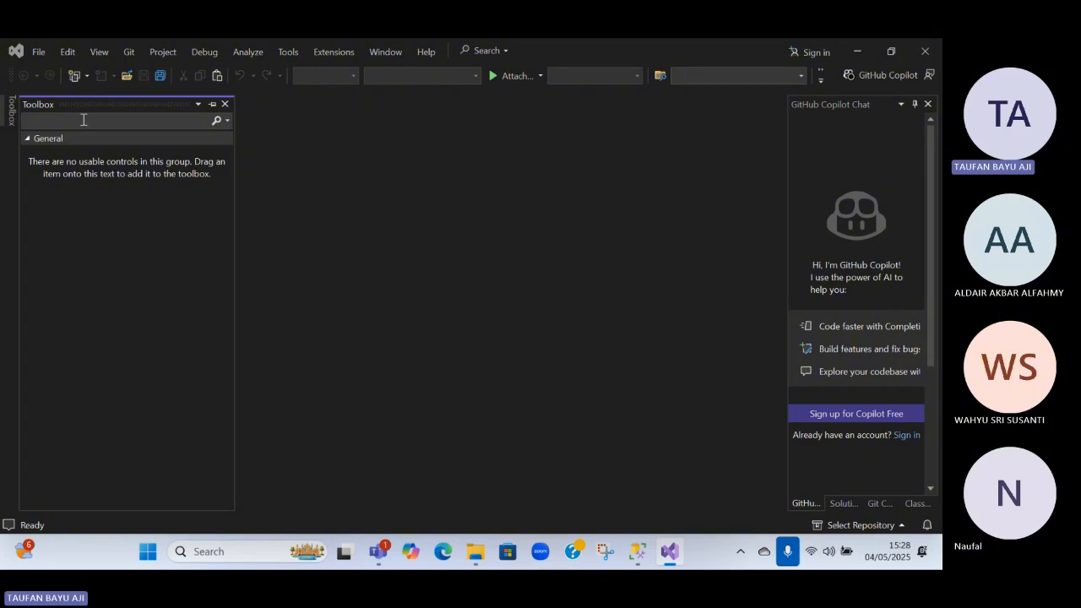
Check the Visual Studio account settings and close them without signing in
{"action": "left_click", "coordinate": [38, 52]}
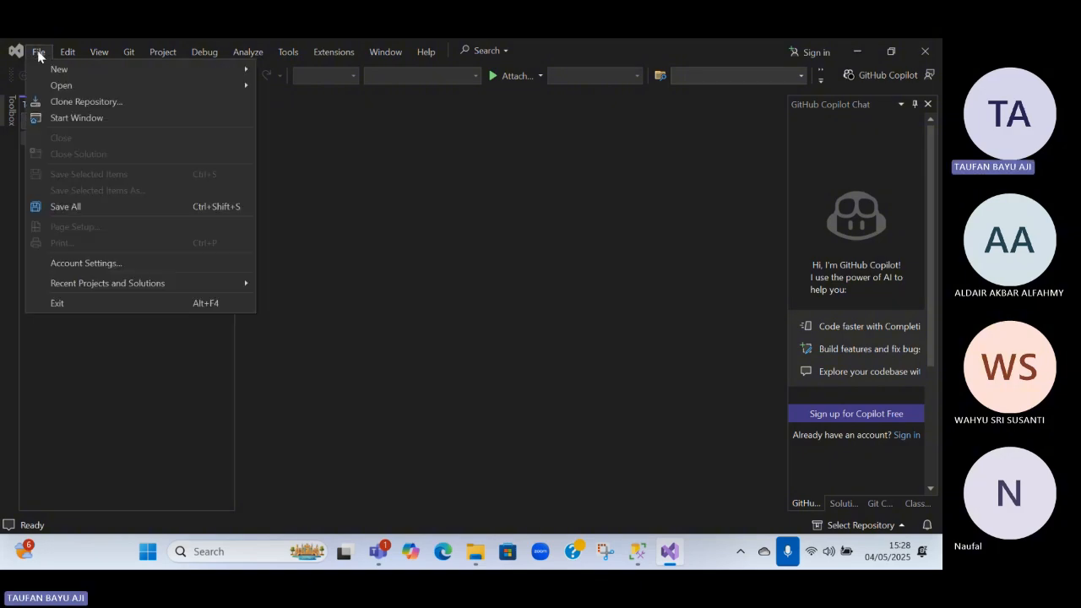
{"action": "left_click", "coordinate": [91, 266]}
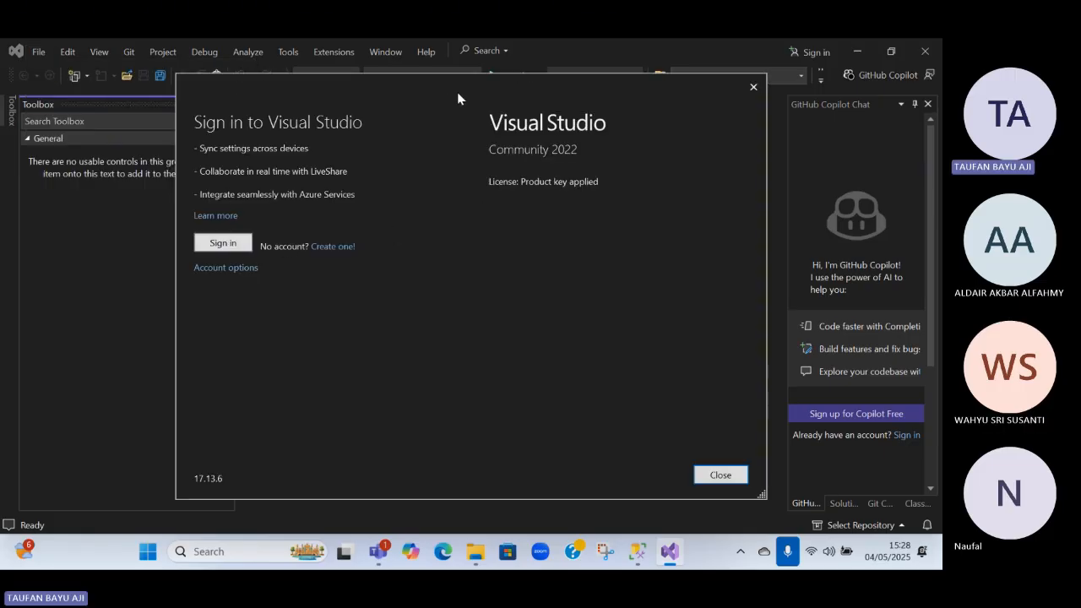
{"action": "left_click_drag", "start_coordinate": [458, 95], "coordinate": [399, 138]}
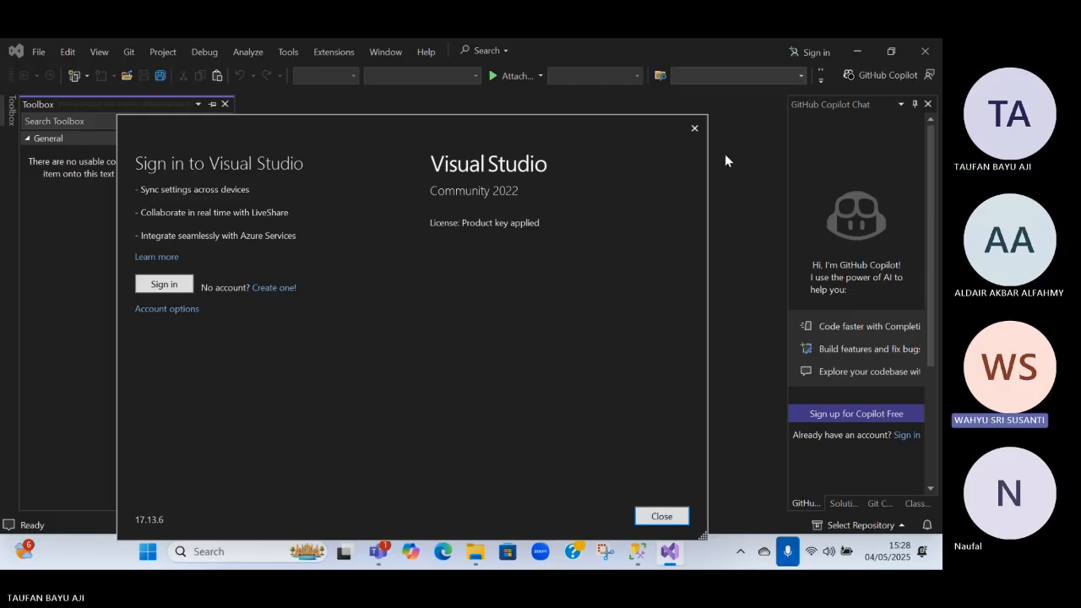
{"action": "left_click", "coordinate": [695, 127]}
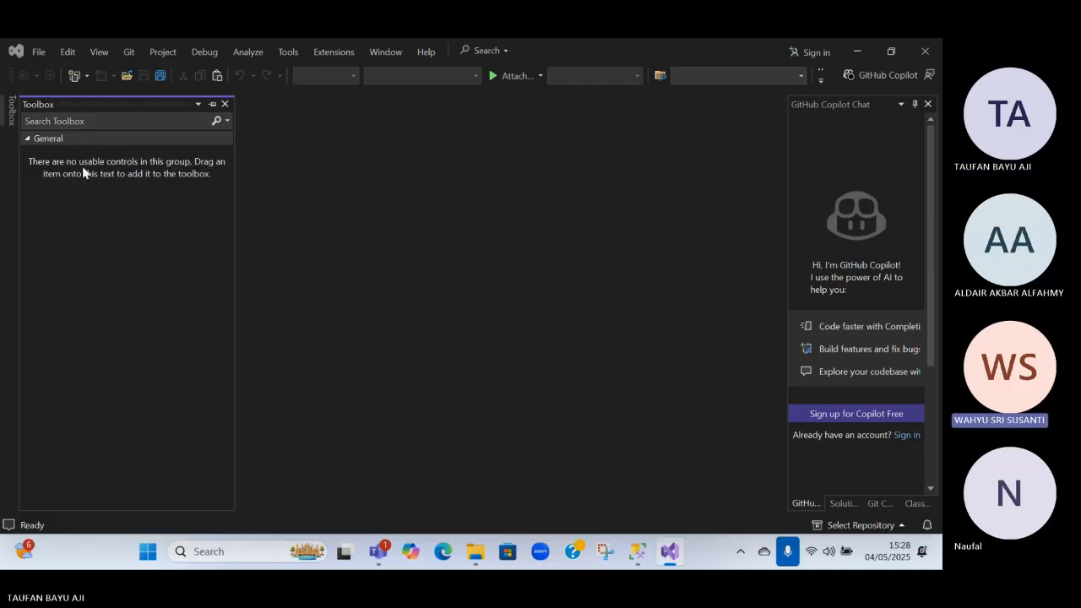
Pin the Toolbox so that it stays docked beside the work area
{"action": "left_click", "coordinate": [225, 122]}
{"action": "left_click", "coordinate": [213, 103]}
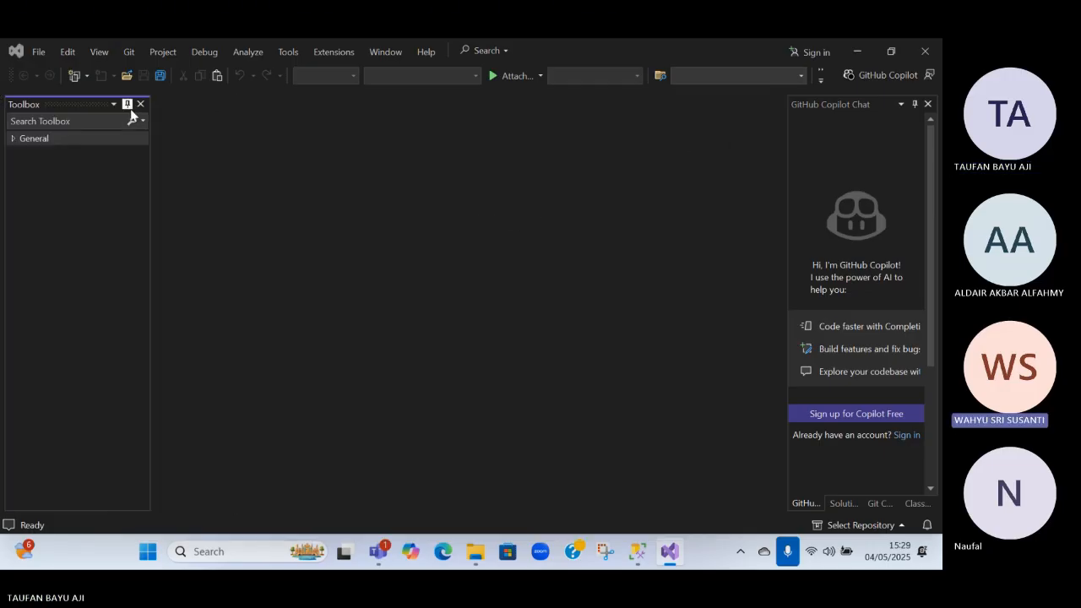
{"action": "left_click", "coordinate": [117, 138]}
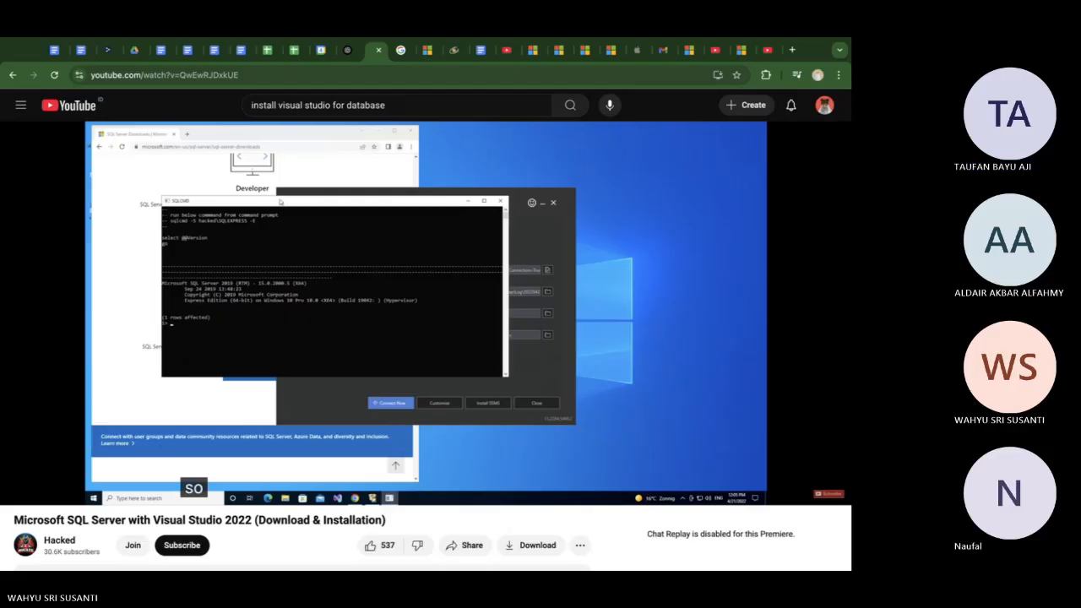
Watch the installation video up to adding a data connection in Server Explorer, pause it, and switch to the ChatGPT conversation
{"action": "key", "text": "Right"}
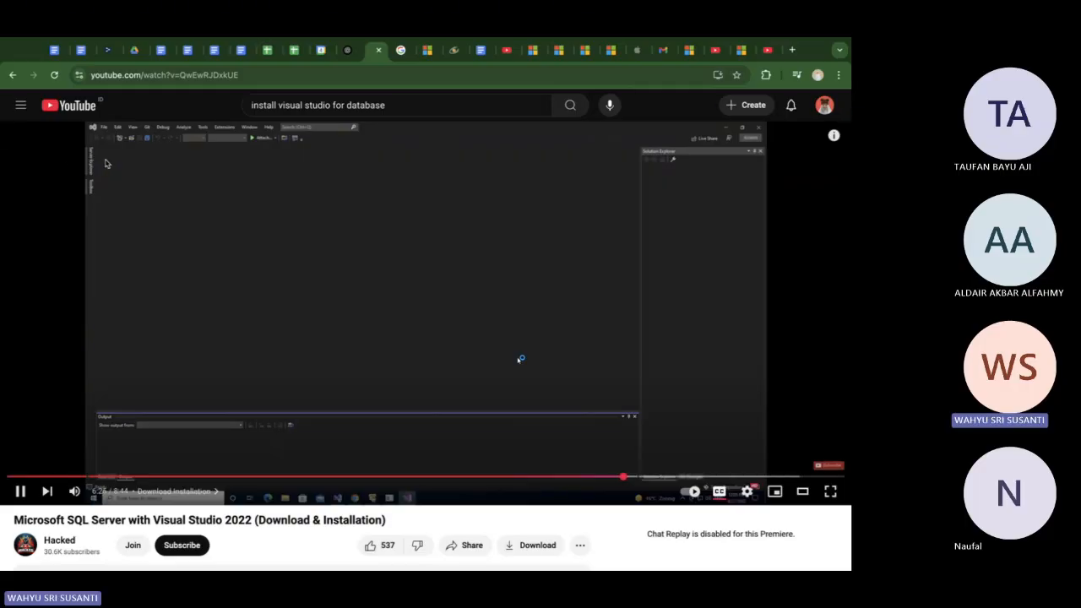
{"action": "scroll", "coordinate": [109, 174], "scroll_direction": "up", "scroll_amount": 5}
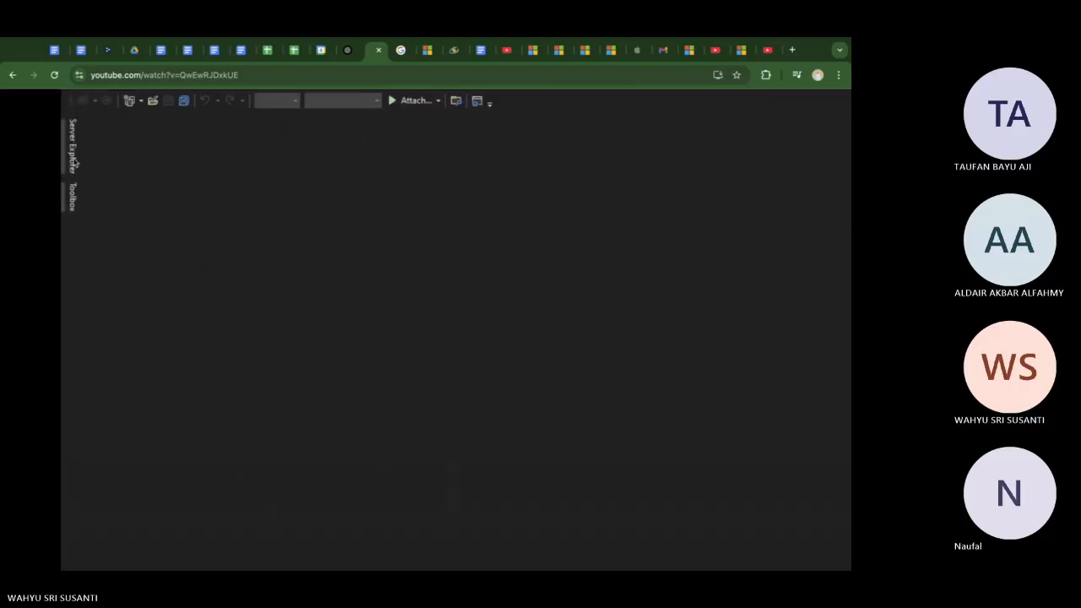
{"action": "scroll", "coordinate": [72, 152], "scroll_direction": "down", "scroll_amount": 5}
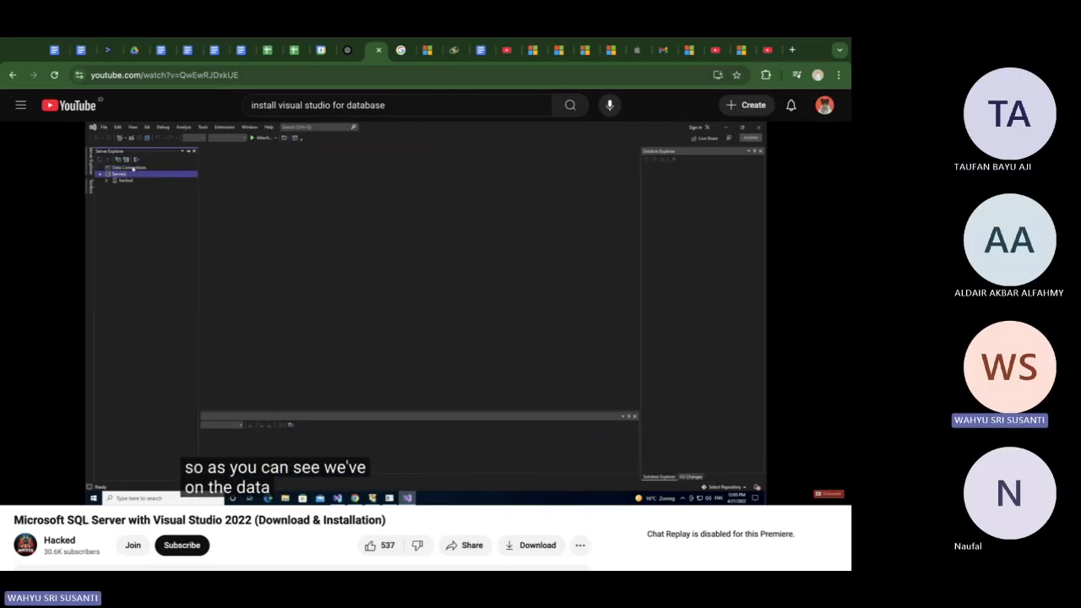
{"action": "left_click", "coordinate": [262, 229]}
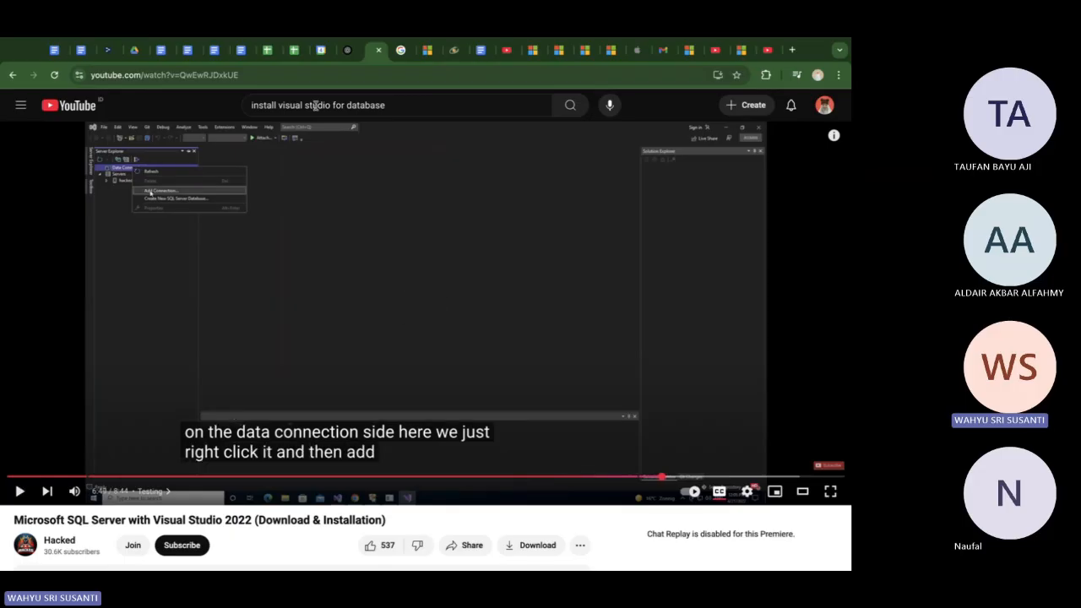
{"action": "left_click", "coordinate": [349, 50]}
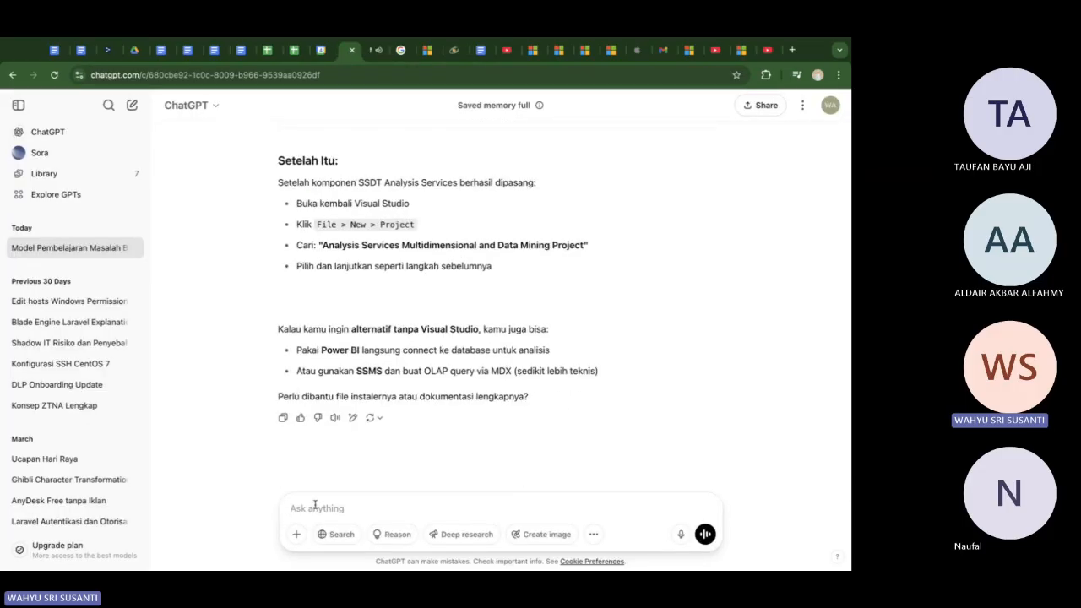
Ask ChatGPT about the missing Server Explorer with the prompt "server eksplorer from visual code, not appear"
{"action": "type", "text": "e"}
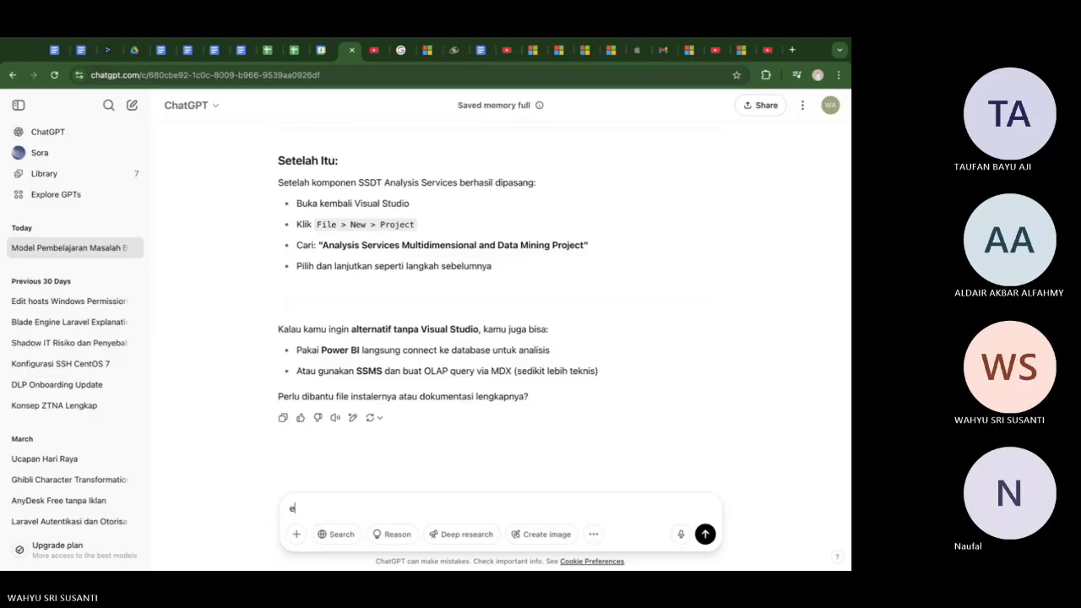
{"action": "key", "text": "BackSpace"}
{"action": "type", "text": "e"}
{"action": "key", "text": "BackSpace"}
{"action": "type", "text": "server e"}
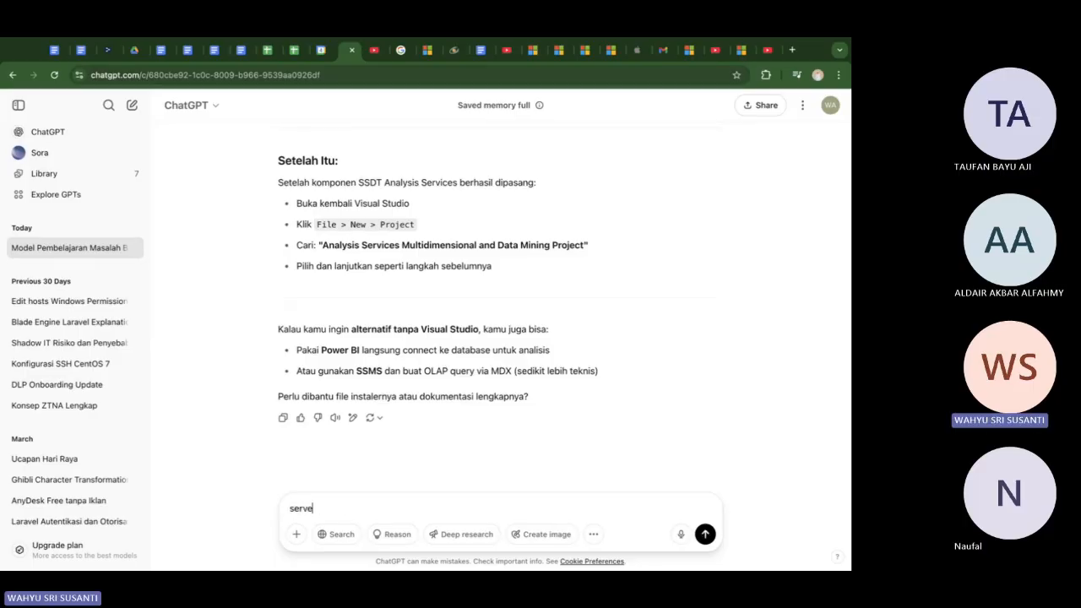
{"action": "type", "text": "k"}
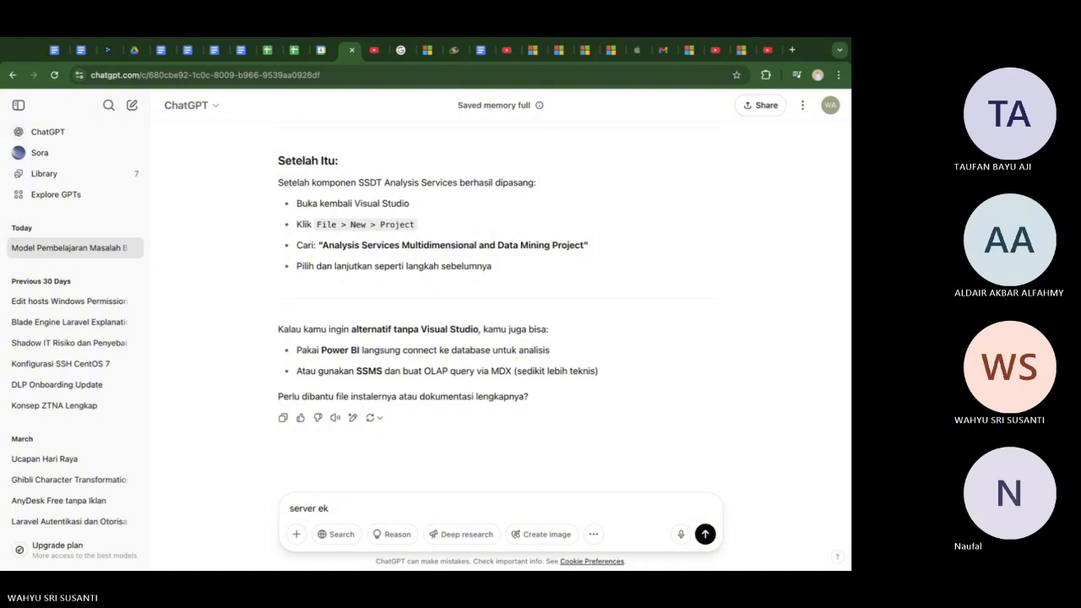
{"action": "type", "text": "splorer database"}
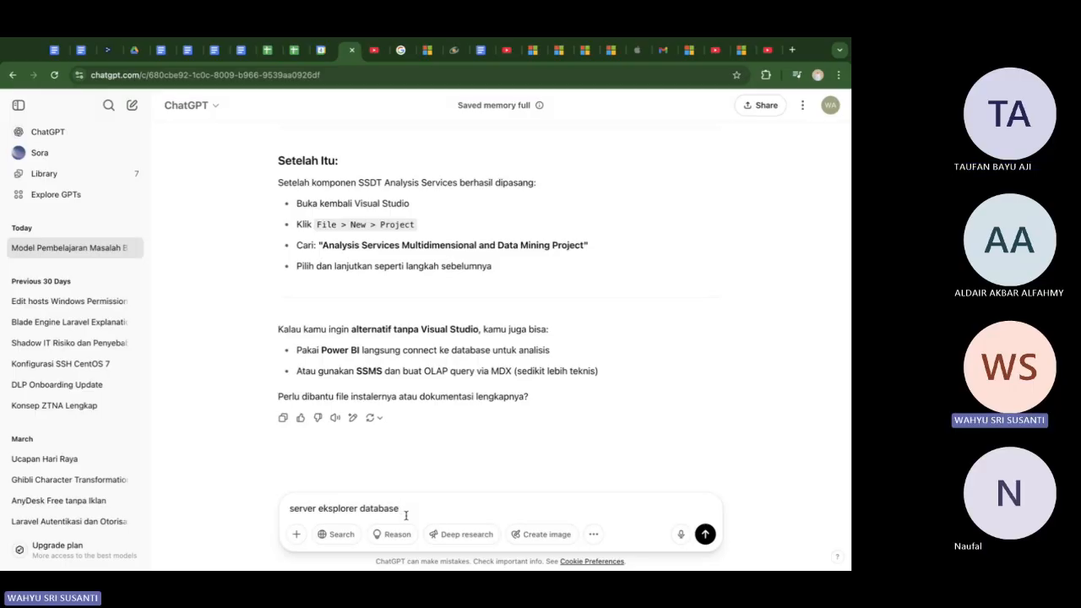
{"action": "type", "text": "from"}
{"action": "key", "text": "BackSpace"}
{"action": "key", "text": "BackSpace"}
{"action": "key", "text": "BackSpace"}
{"action": "key", "text": "BackSpace"}
{"action": "key", "text": "BackSpace"}
{"action": "key", "text": "BackSpace"}
{"action": "key", "text": "BackSpace"}
{"action": "key", "text": "BackSpace"}
{"action": "key", "text": "BackSpace"}
{"action": "key", "text": "BackSpace"}
{"action": "key", "text": "BackSpace"}
{"action": "key", "text": "BackSpace"}
{"action": "key", "text": "BackSpace"}
{"action": "type", "text": "from "}
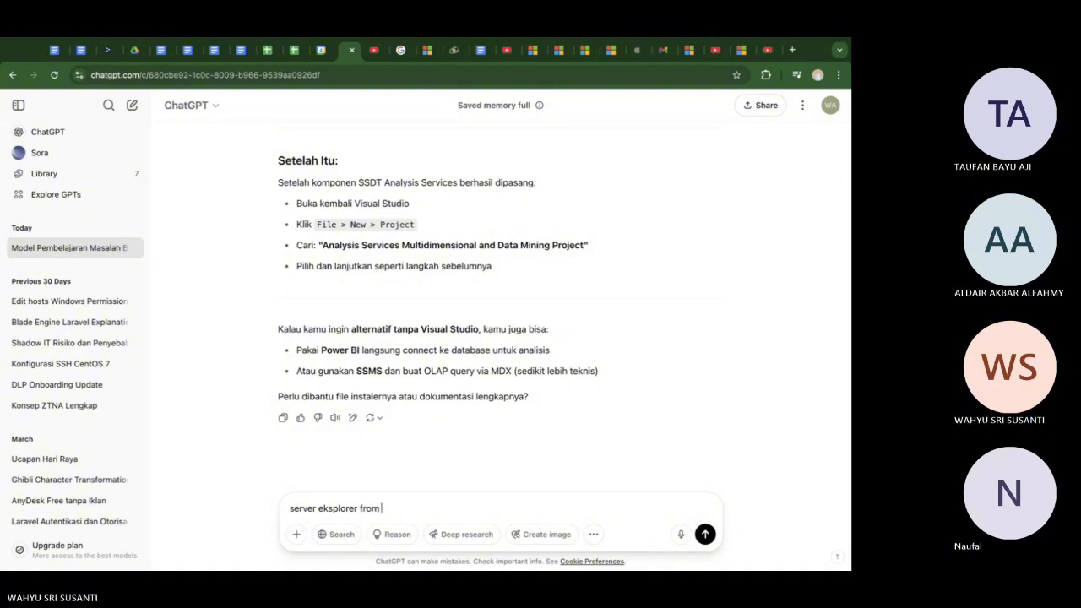
{"action": "type", "text": "visual code, not appear"}
{"action": "key", "text": "Return"}
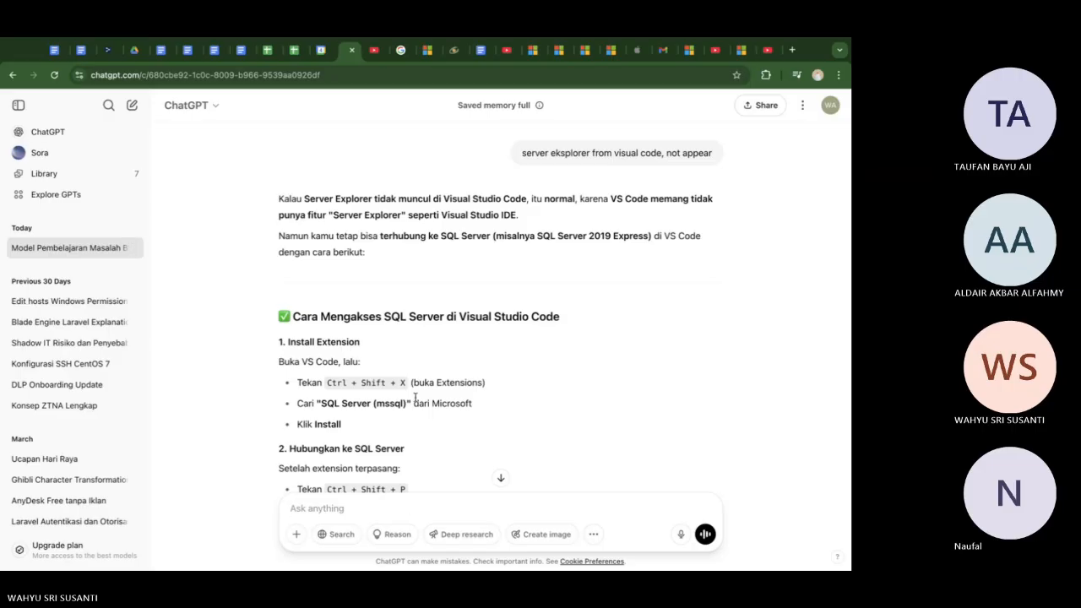
Read ChatGPT's answer on installing the SQL Server (mssql) extension, connecting to SQL Server and running queries in Visual Studio Code
{"action": "scroll", "coordinate": [416, 397], "scroll_direction": "down", "scroll_amount": 1}
{"action": "scroll", "coordinate": [415, 398], "scroll_direction": "down", "scroll_amount": 2}
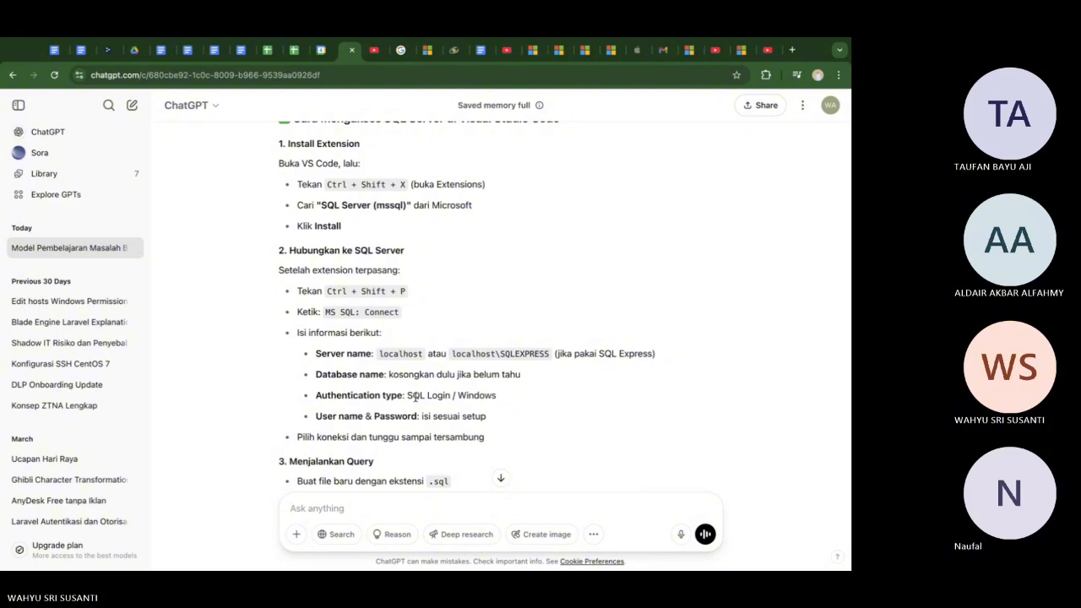
{"action": "scroll", "coordinate": [414, 393], "scroll_direction": "down", "scroll_amount": 2}
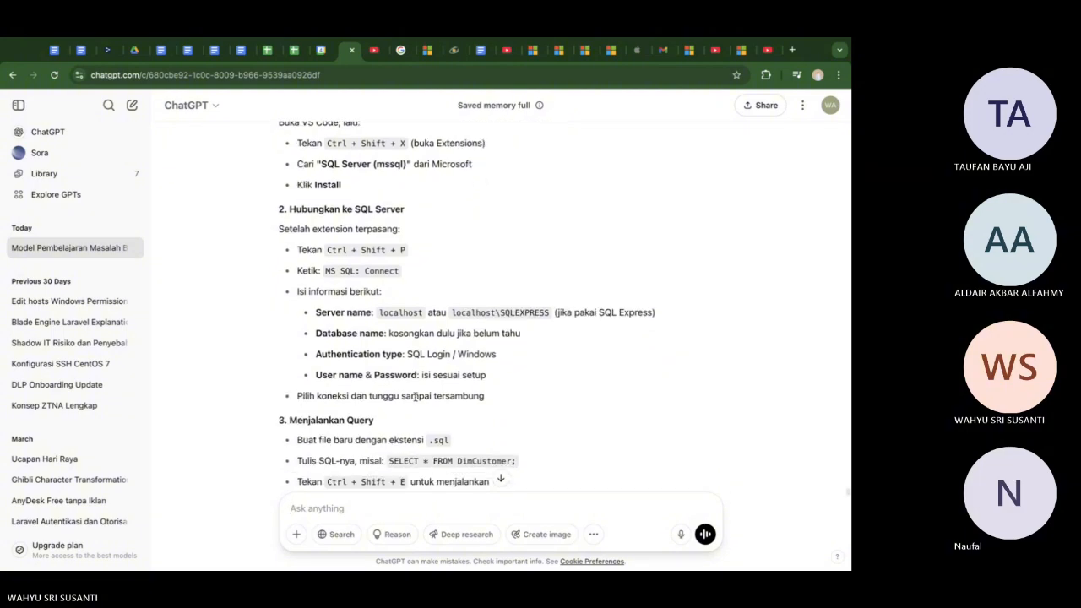
{"action": "scroll", "coordinate": [405, 377], "scroll_direction": "down", "scroll_amount": 3}
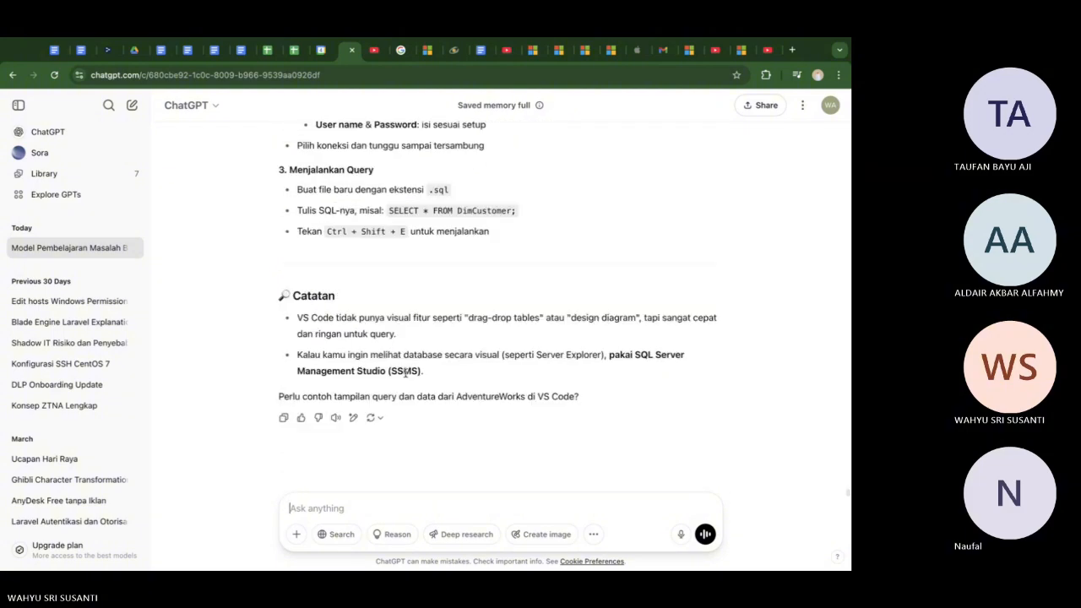
{"action": "scroll", "coordinate": [402, 408], "scroll_direction": "up", "scroll_amount": 8}
{"action": "scroll", "coordinate": [402, 408], "scroll_direction": "down", "scroll_amount": 4}
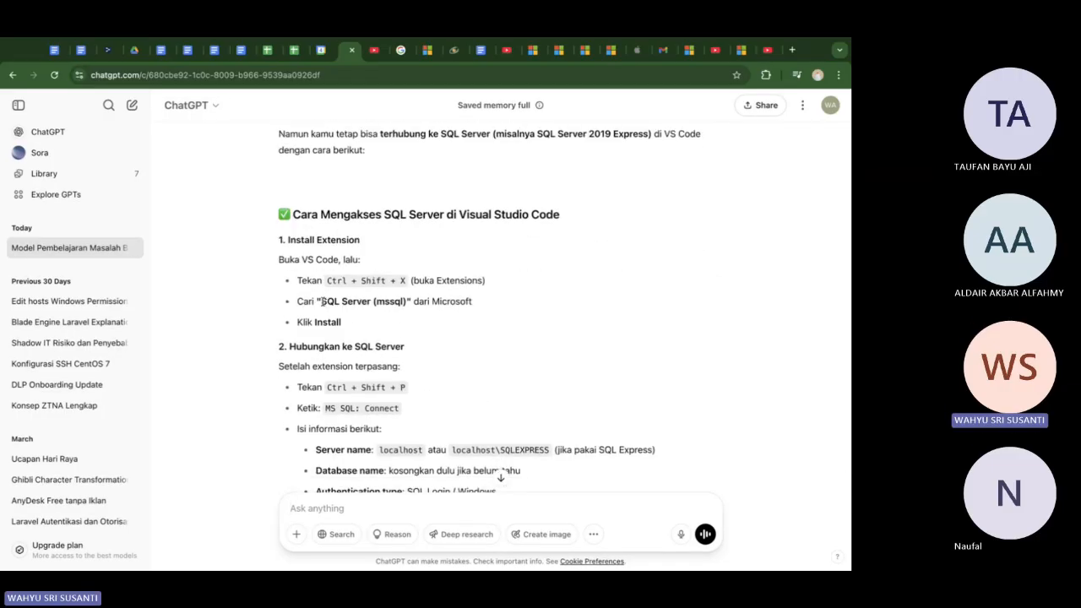
{"action": "left_click_drag", "start_coordinate": [322, 301], "coordinate": [404, 301]}
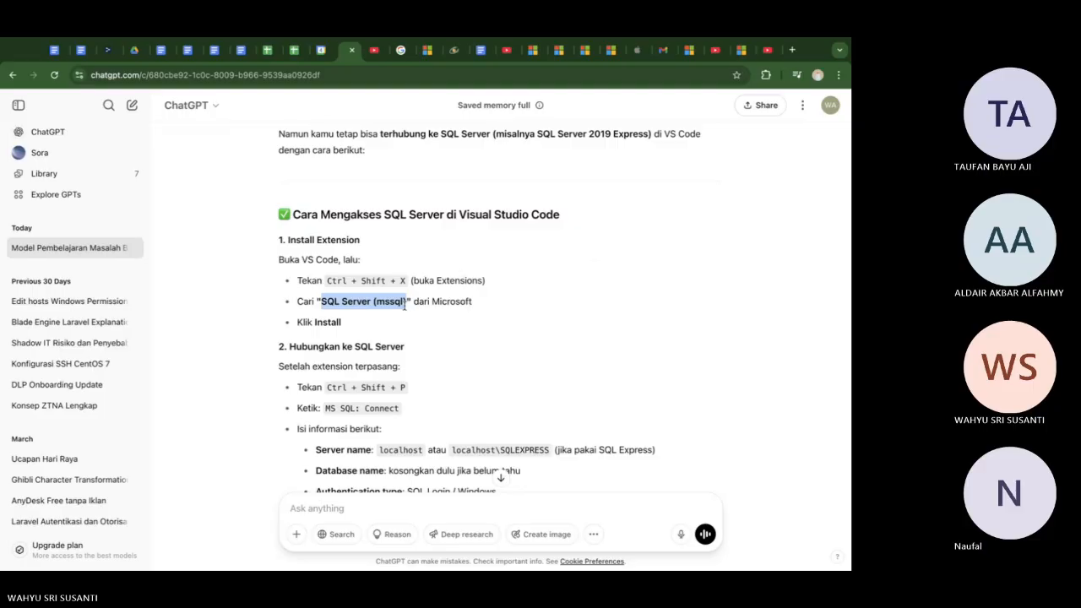
{"action": "scroll", "coordinate": [403, 306], "scroll_direction": "down", "scroll_amount": 1}
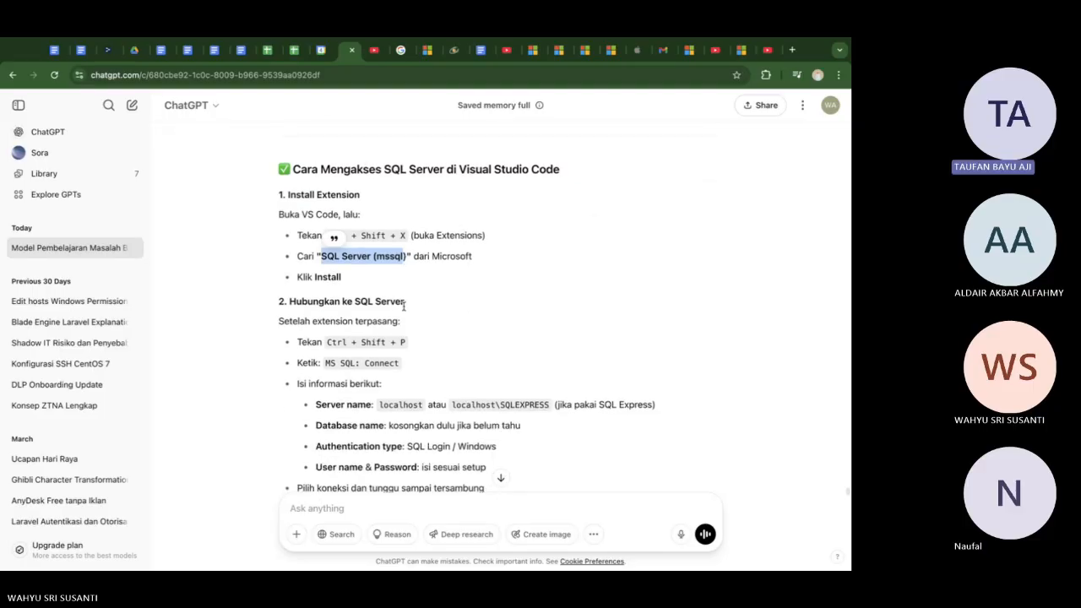
{"action": "scroll", "coordinate": [403, 306], "scroll_direction": "down", "scroll_amount": 2}
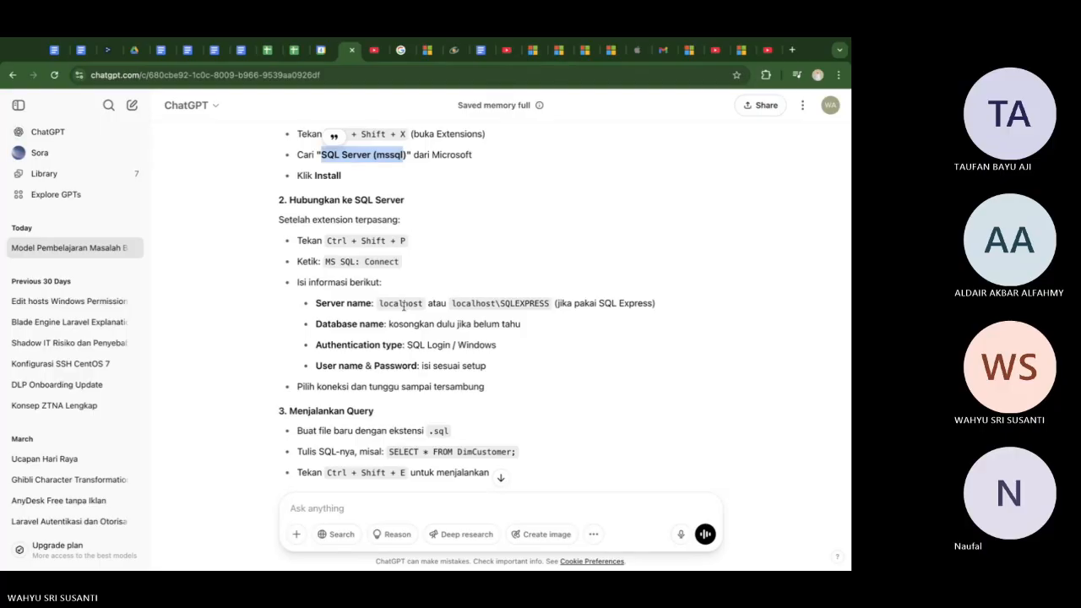
{"action": "scroll", "coordinate": [403, 306], "scroll_direction": "up", "scroll_amount": 1}
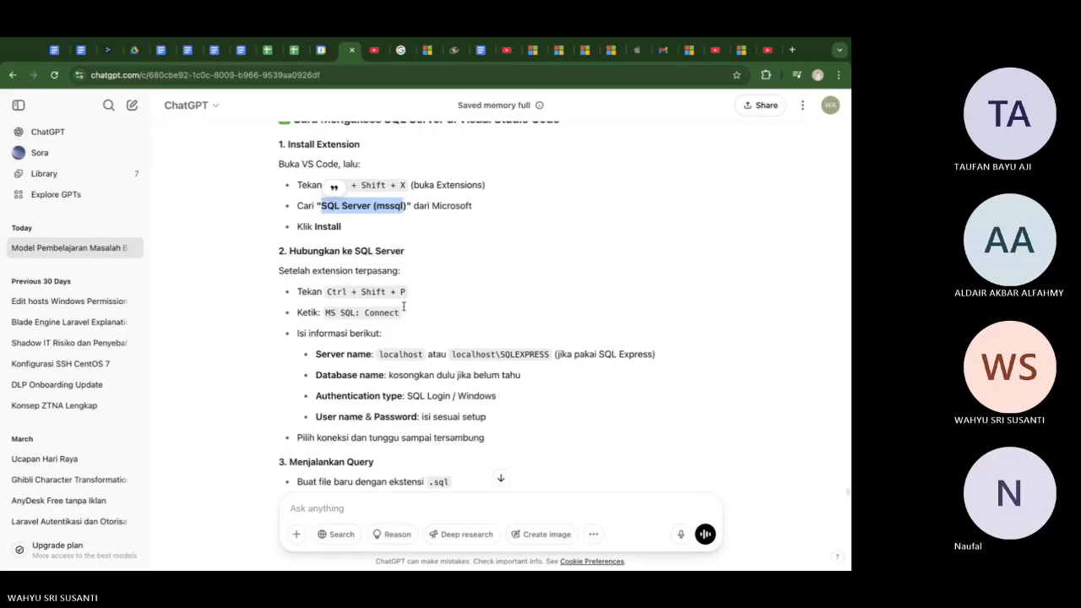
Search Google for "sql server extension for visual studio code" and open Microsoft Learn's overview of the MSSQL extension
{"action": "left_click", "coordinate": [401, 51]}
{"action": "left_click", "coordinate": [396, 75]}
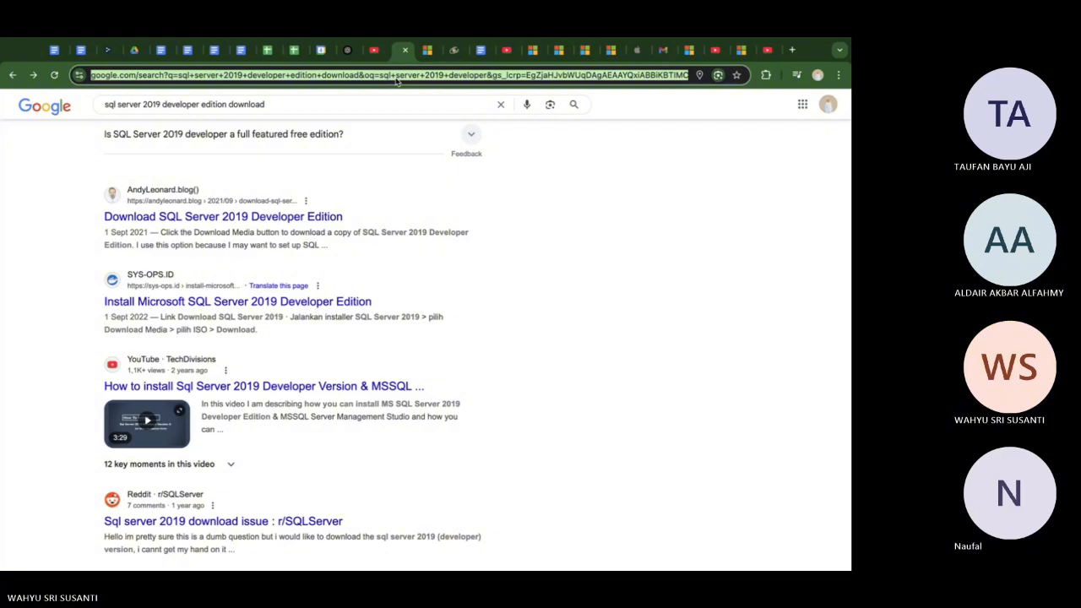
{"action": "type", "text": "sql server "}
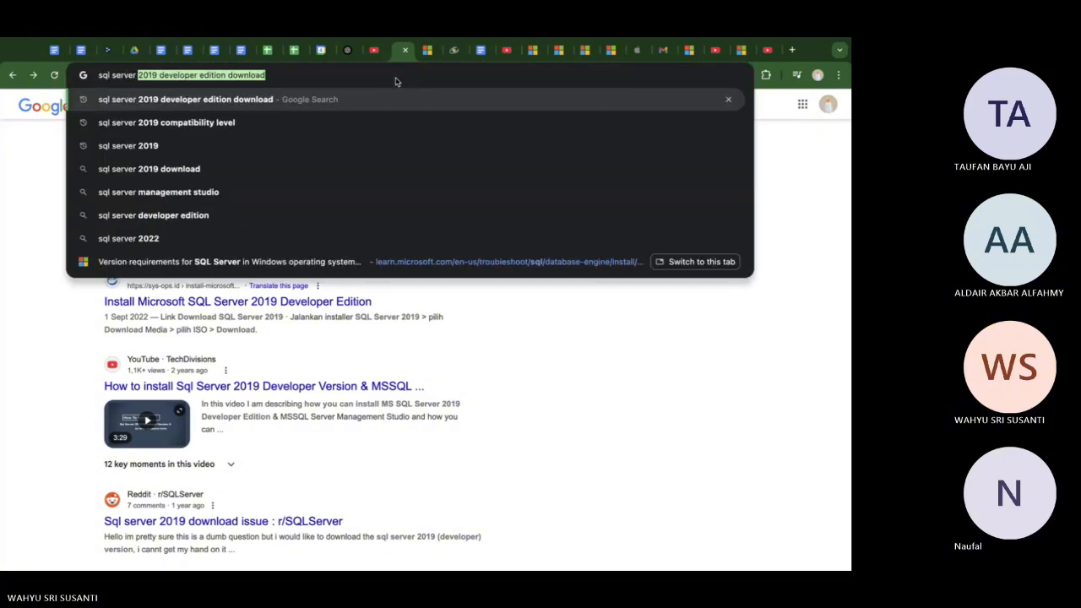
{"action": "type", "text": "extention"}
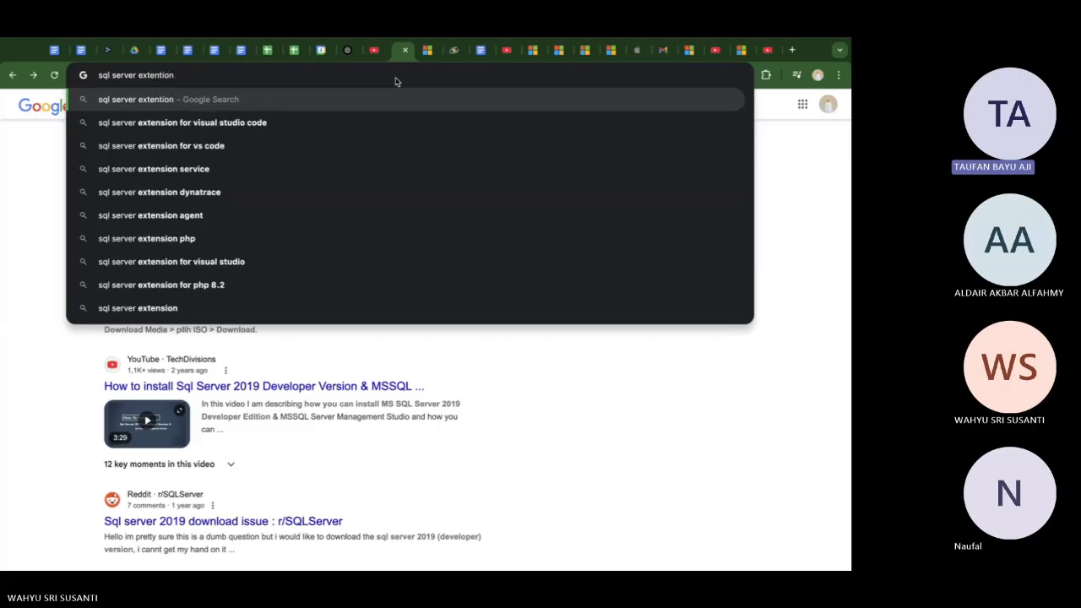
{"action": "key", "text": "Down"}
{"action": "key", "text": "Return"}
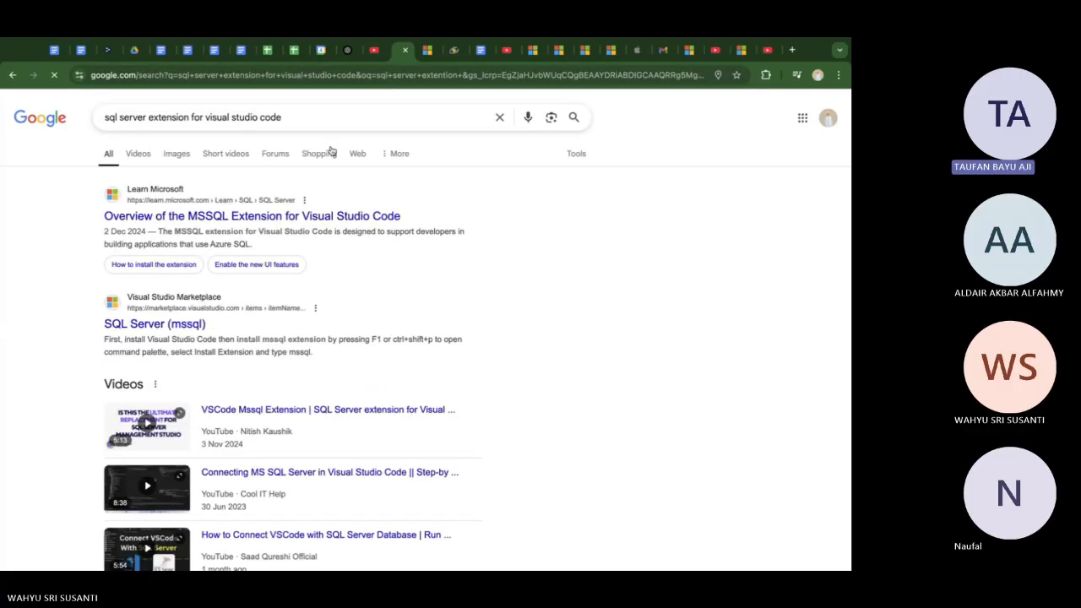
{"action": "left_click", "coordinate": [297, 223]}
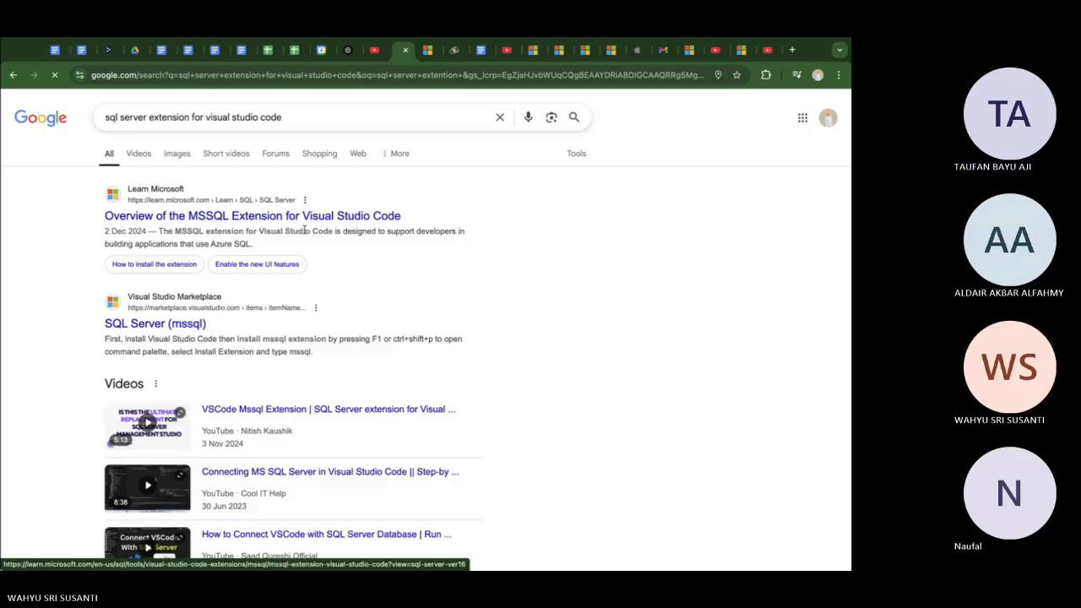
Review the MSSQL extension article's sections on installing the extension and enabling the new UI features
{"action": "scroll", "coordinate": [322, 276], "scroll_direction": "down", "scroll_amount": 5}
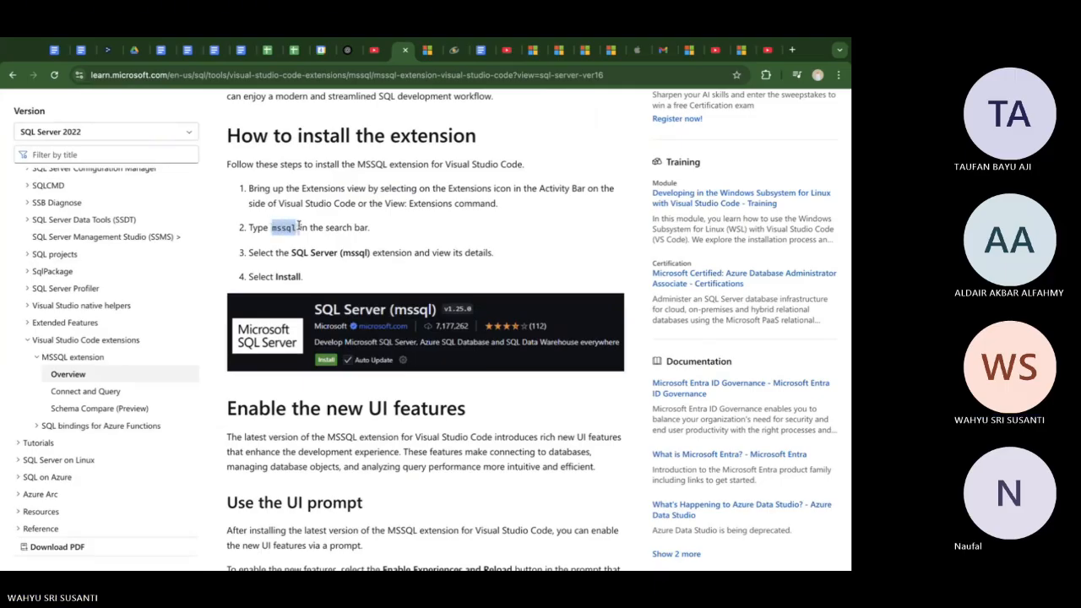
{"action": "scroll", "coordinate": [313, 228], "scroll_direction": "down", "scroll_amount": 1}
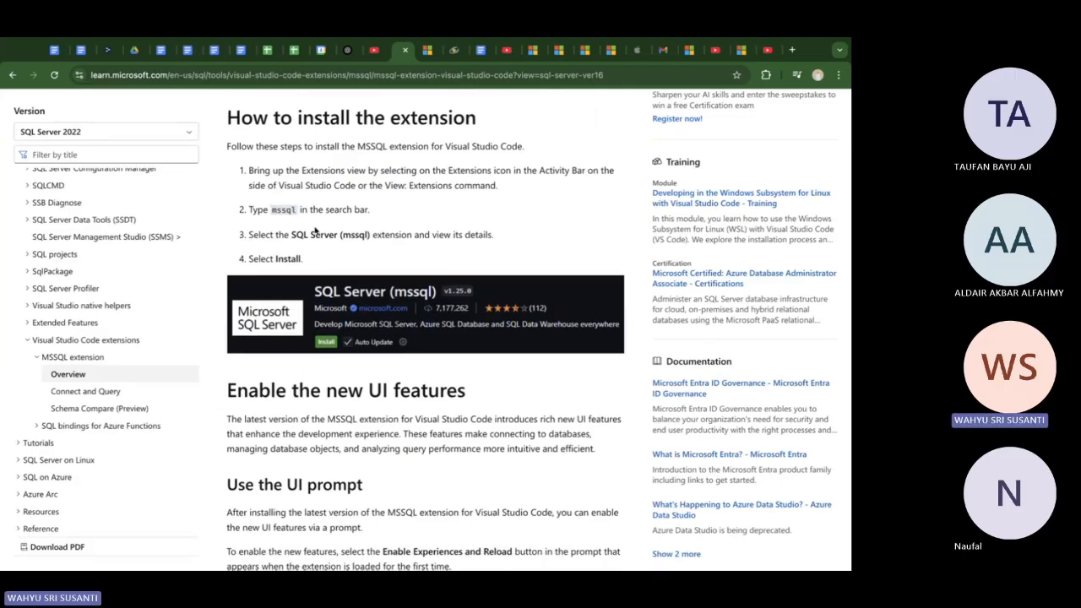
{"action": "scroll", "coordinate": [315, 231], "scroll_direction": "down", "scroll_amount": 1}
{"action": "scroll", "coordinate": [314, 227], "scroll_direction": "up", "scroll_amount": 1}
{"action": "scroll", "coordinate": [314, 226], "scroll_direction": "up", "scroll_amount": 2}
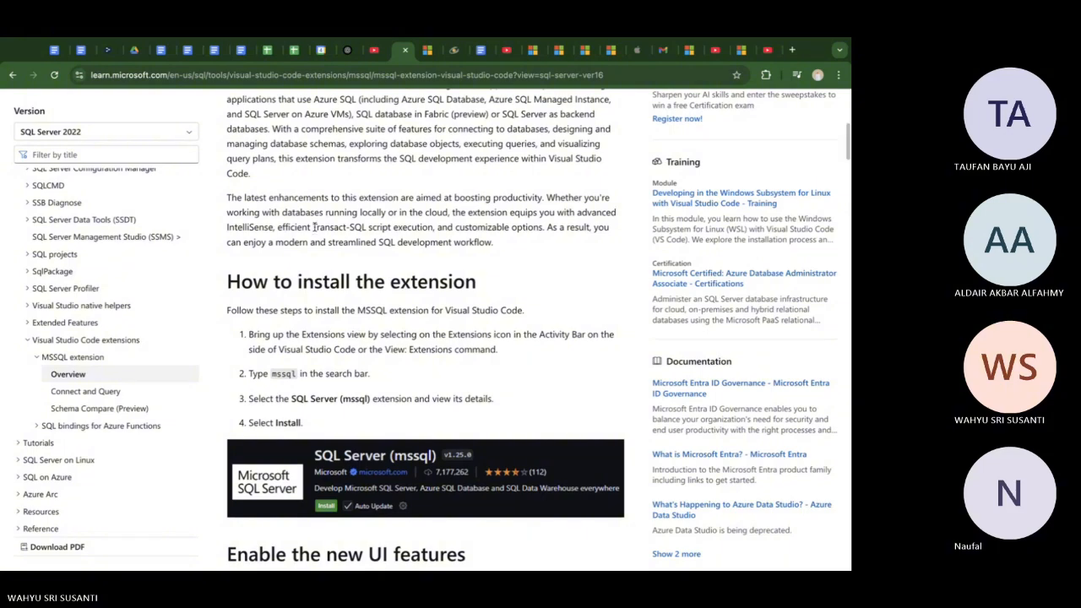
{"action": "scroll", "coordinate": [314, 226], "scroll_direction": "down", "scroll_amount": 2}
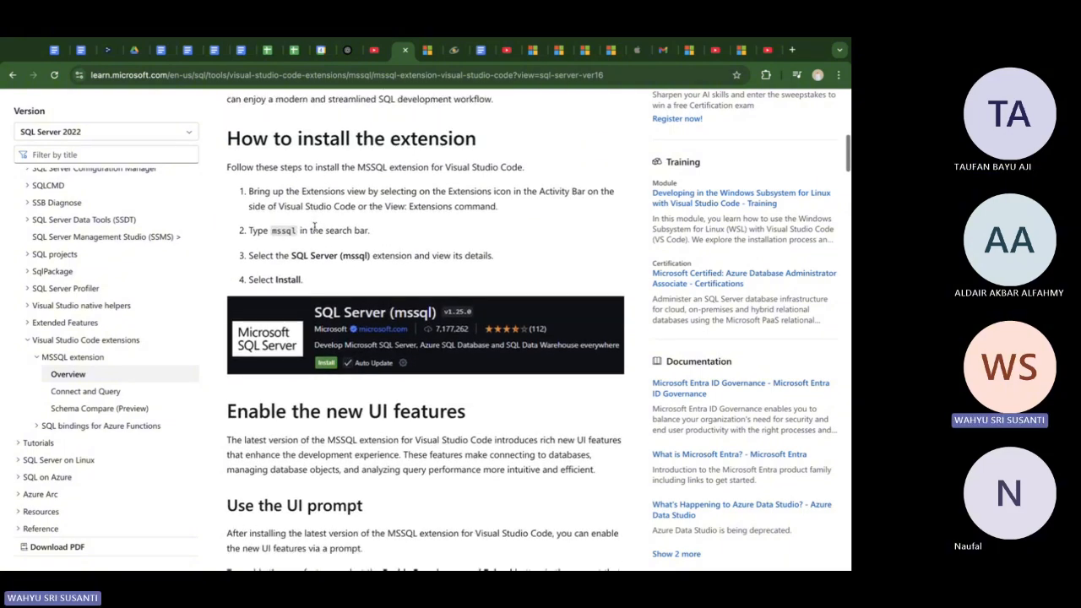
{"action": "scroll", "coordinate": [257, 411], "scroll_direction": "down", "scroll_amount": 4}
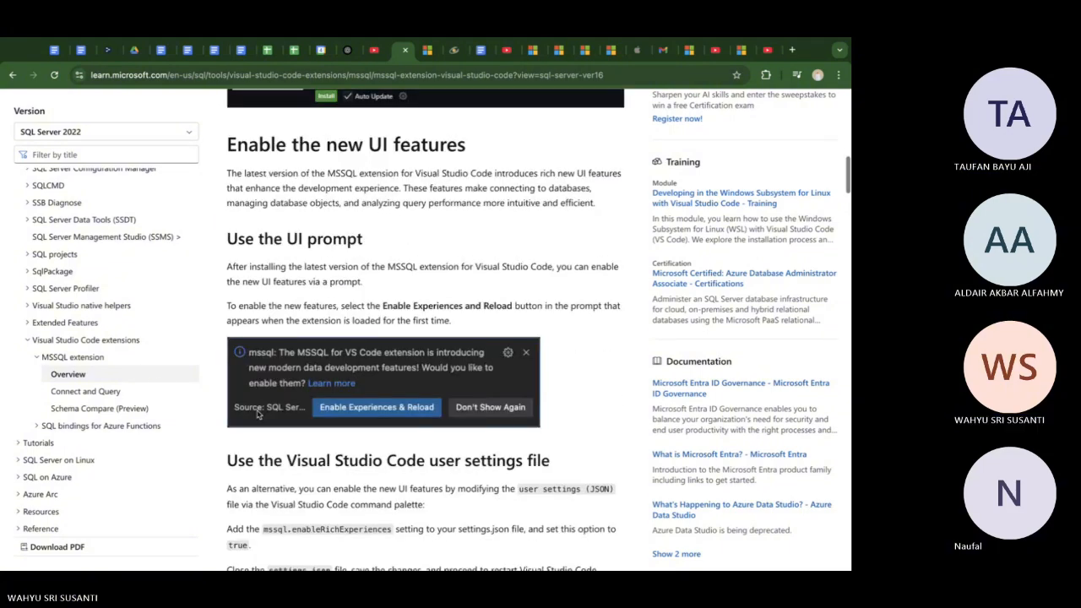
{"action": "scroll", "coordinate": [257, 414], "scroll_direction": "up", "scroll_amount": 2}
{"action": "scroll", "coordinate": [257, 413], "scroll_direction": "up", "scroll_amount": 5}
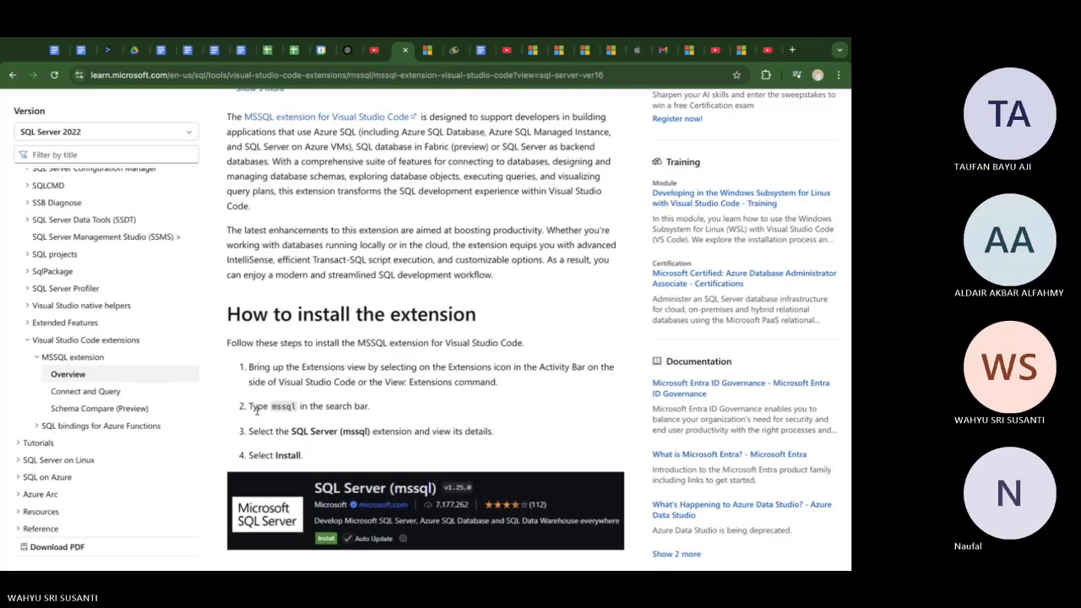
{"action": "scroll", "coordinate": [258, 410], "scroll_direction": "down", "scroll_amount": 8}
{"action": "scroll", "coordinate": [258, 410], "scroll_direction": "up", "scroll_amount": 4}
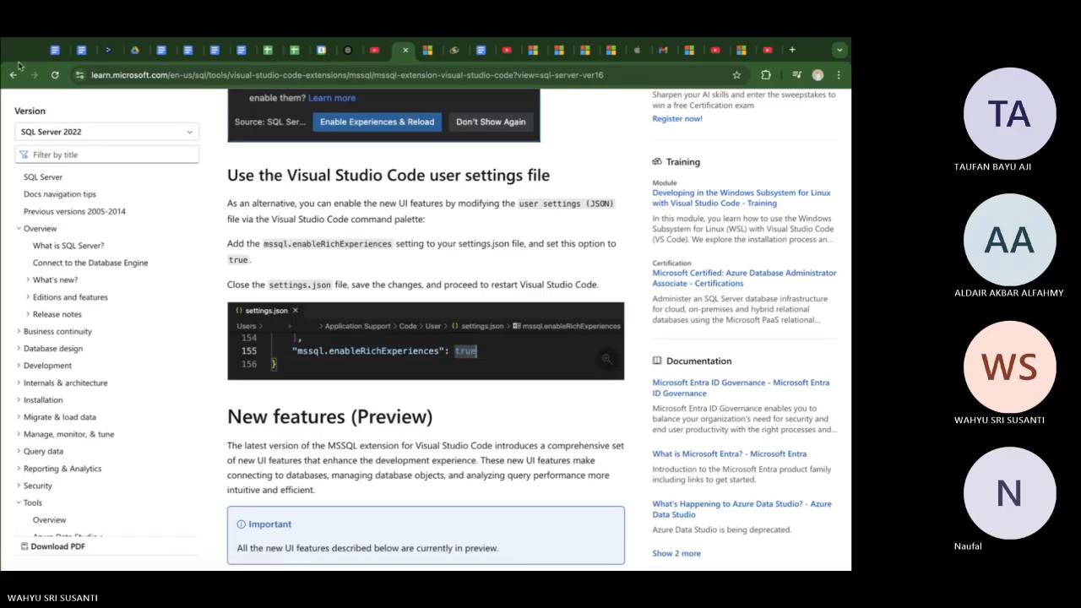
Return to the ChatGPT conversation and send the question "ekstention mssql tidak muncul dari visual studio"
{"action": "left_click", "coordinate": [348, 50]}
{"action": "scroll", "coordinate": [413, 456], "scroll_direction": "down", "scroll_amount": 4}
{"action": "left_click", "coordinate": [412, 509]}
{"action": "type", "text": "ekstention m"}
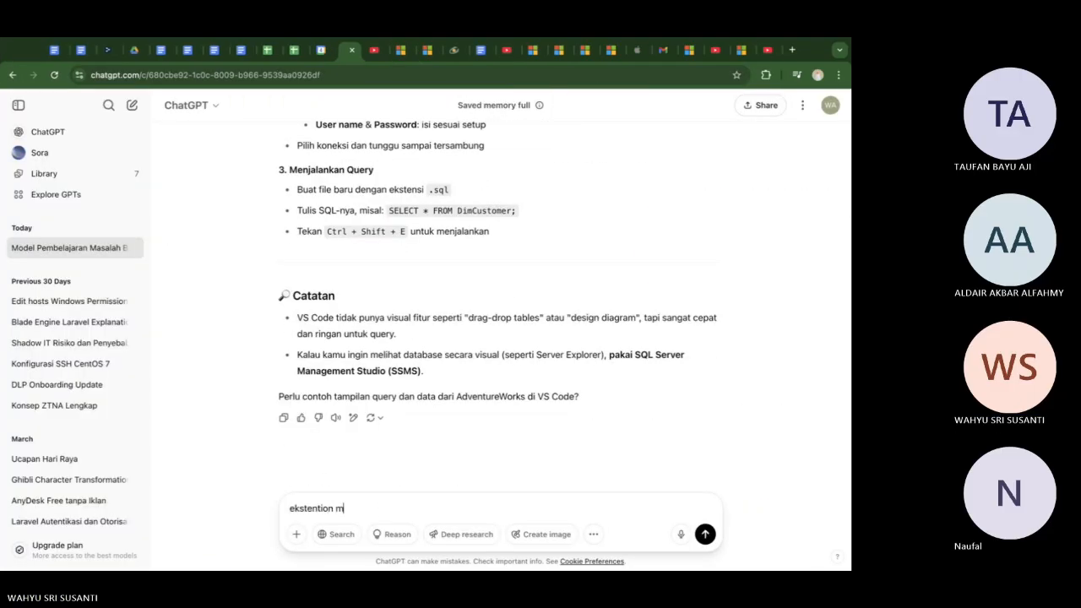
{"action": "type", "text": "ssql tidak muncul dari visual studio"}
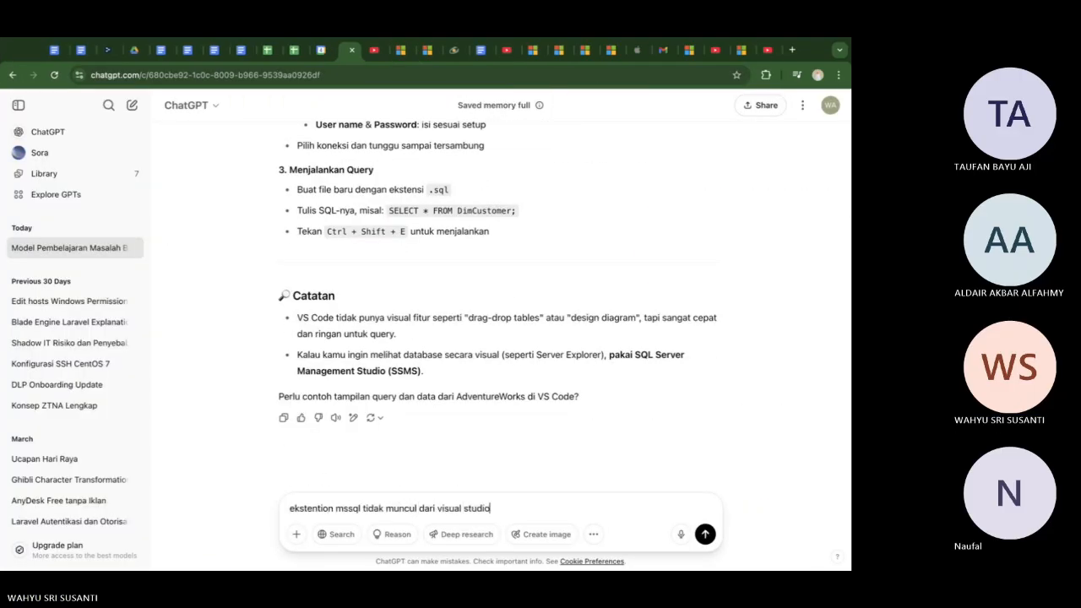
{"action": "key", "text": "Return"}
Read ChatGPT's suggestions for the missing mssql extension, including the browser Marketplace, manual .vsix installation and Marketplace source settings
{"action": "scroll", "coordinate": [388, 435], "scroll_direction": "down", "scroll_amount": 1}
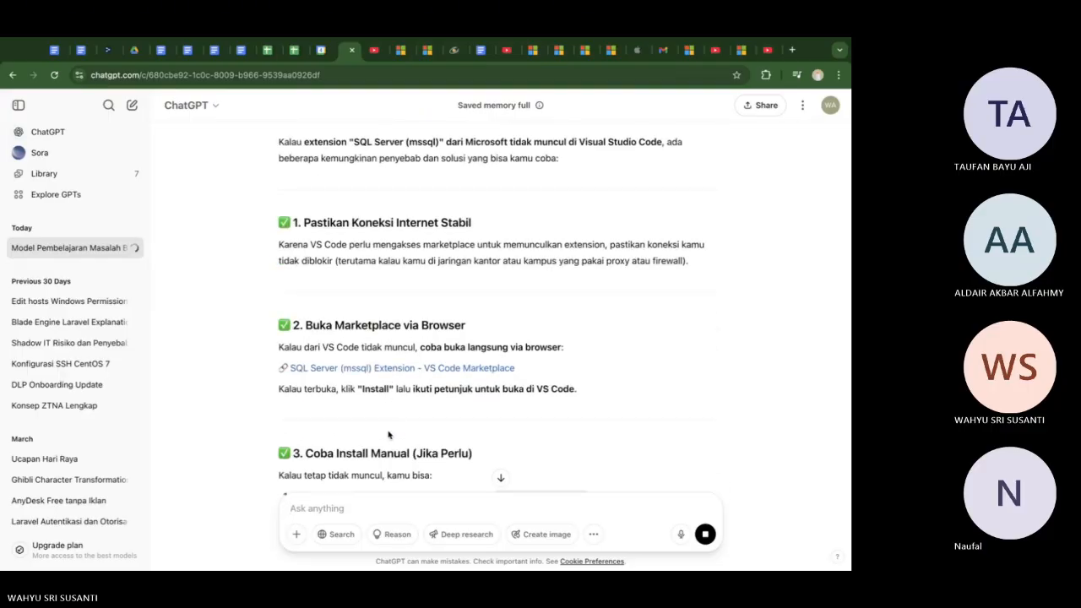
{"action": "scroll", "coordinate": [388, 434], "scroll_direction": "down", "scroll_amount": 3}
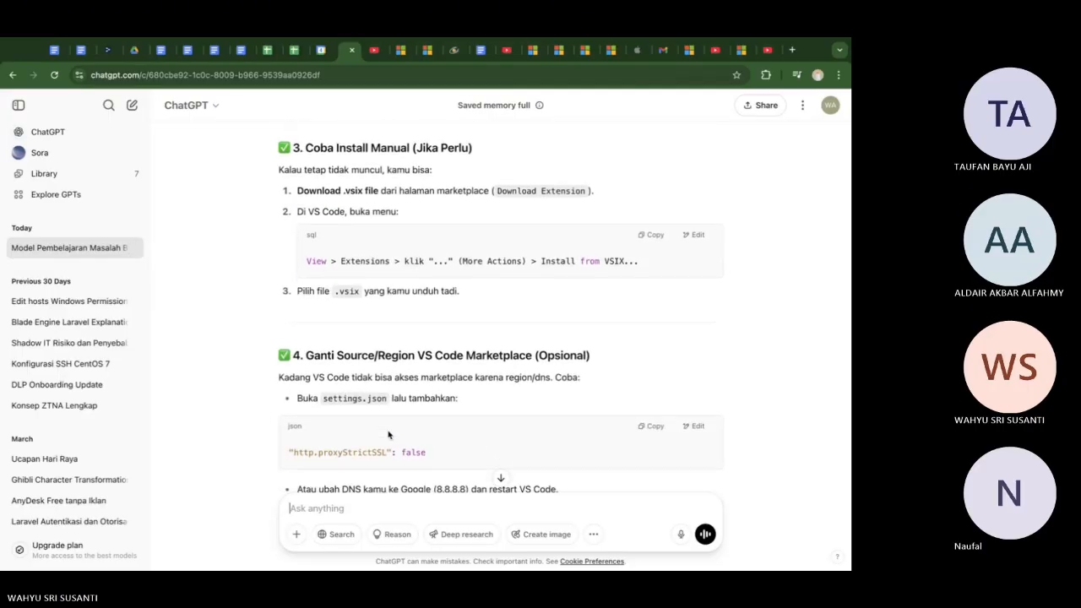
{"action": "scroll", "coordinate": [389, 435], "scroll_direction": "down", "scroll_amount": 1}
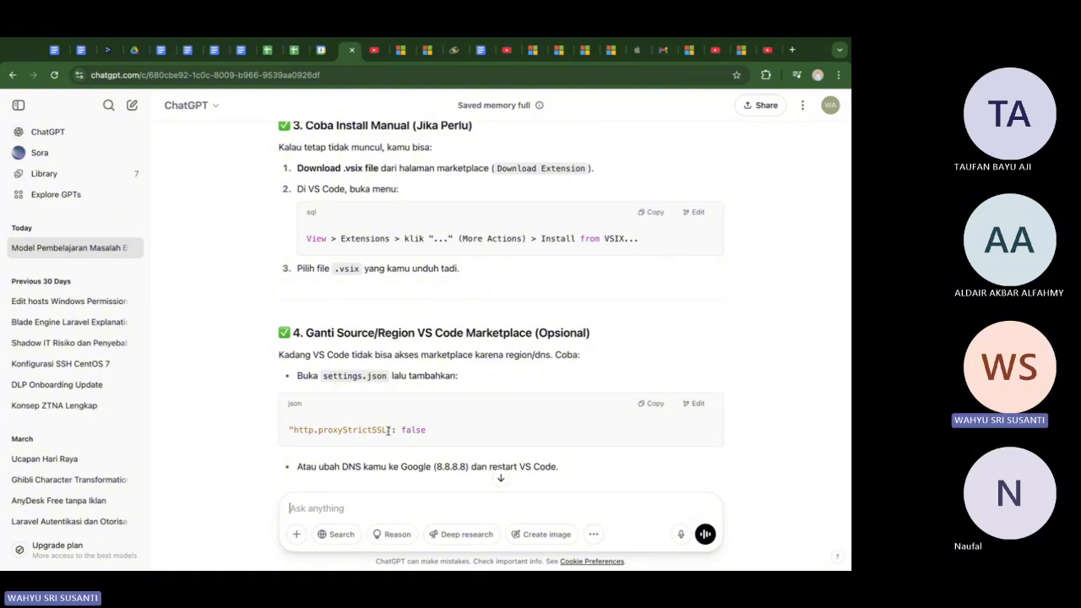
{"action": "scroll", "coordinate": [388, 430], "scroll_direction": "up", "scroll_amount": 2}
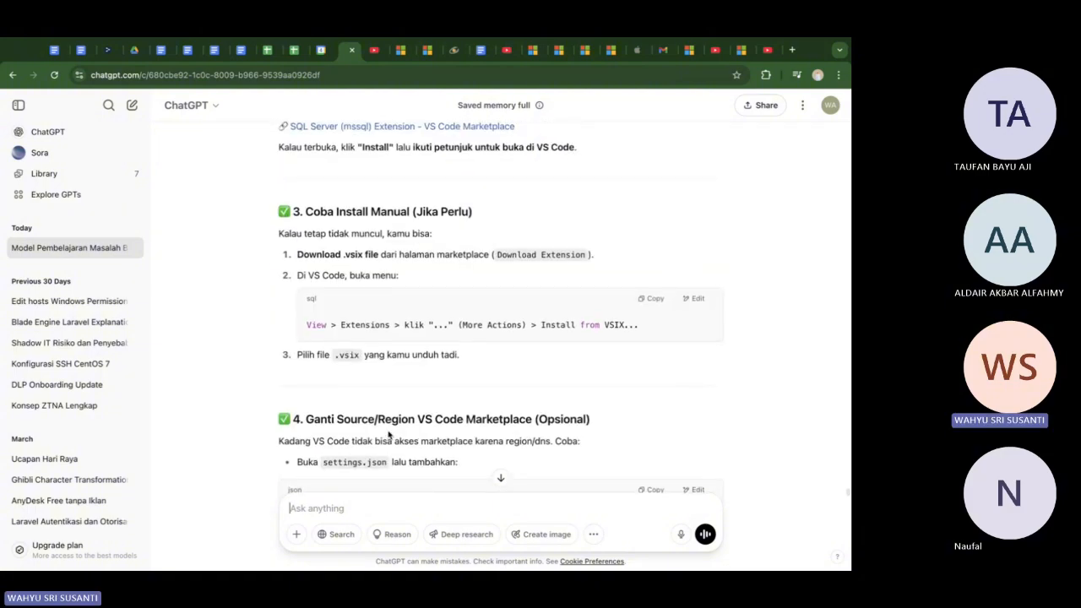
{"action": "scroll", "coordinate": [388, 432], "scroll_direction": "down", "scroll_amount": 1}
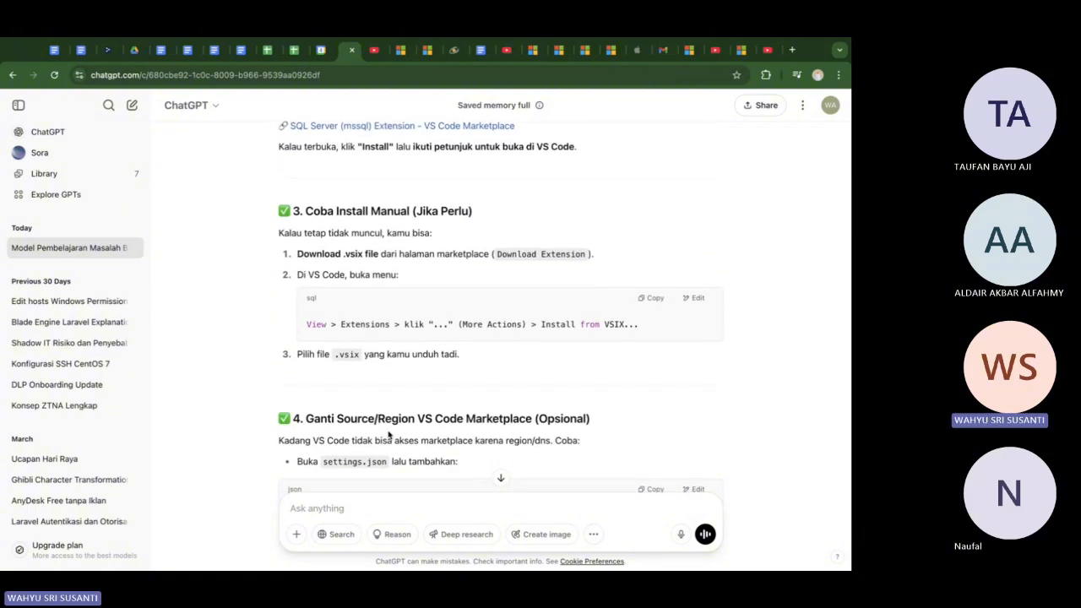
{"action": "scroll", "coordinate": [389, 433], "scroll_direction": "down", "scroll_amount": 1}
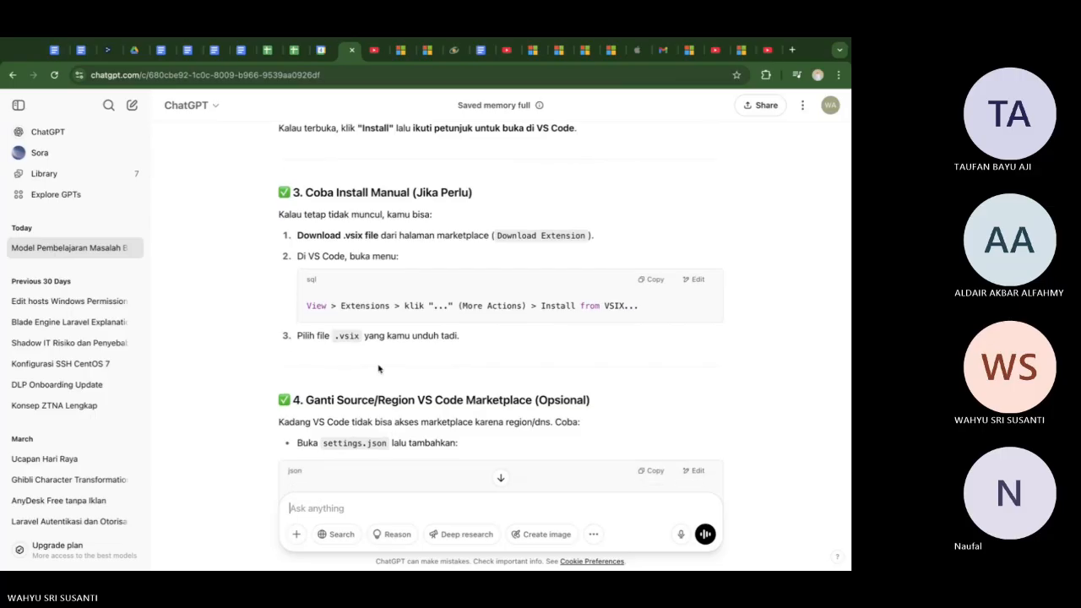
{"action": "scroll", "coordinate": [378, 368], "scroll_direction": "up", "scroll_amount": 4}
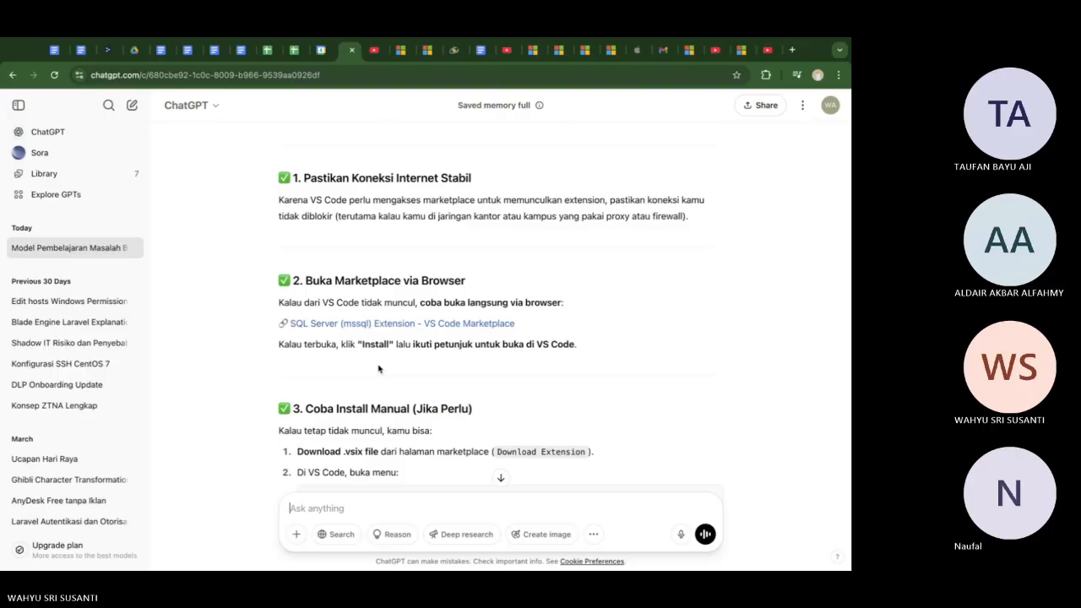
Open ChatGPT's linked Marketplace page for the SQL Server (mssql) extension and try to install it
{"action": "left_click", "coordinate": [371, 325]}
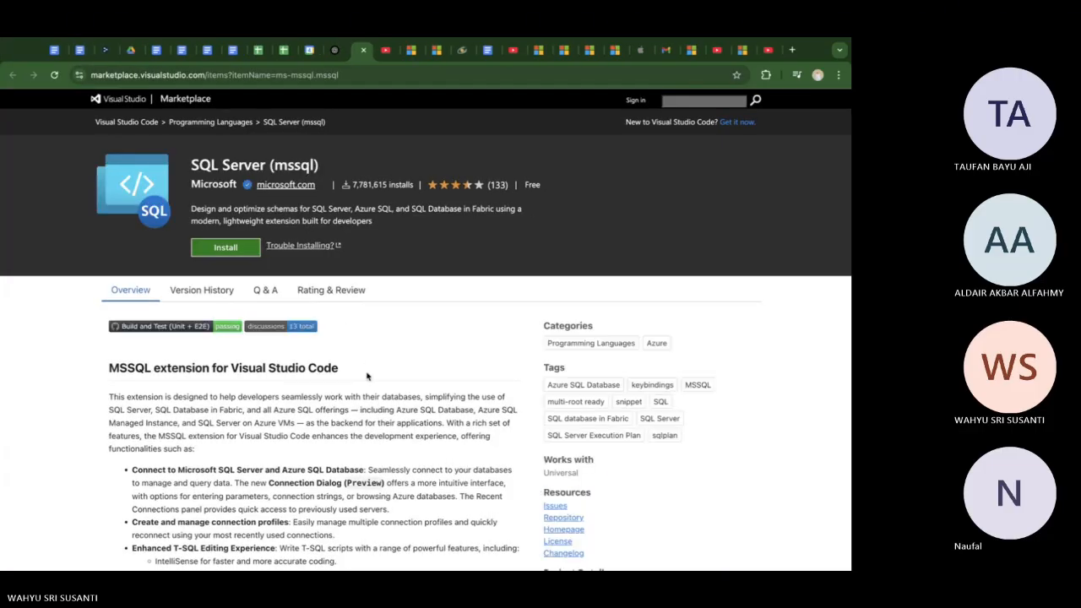
{"action": "scroll", "coordinate": [367, 375], "scroll_direction": "down", "scroll_amount": 3}
{"action": "scroll", "coordinate": [367, 376], "scroll_direction": "up", "scroll_amount": 3}
{"action": "left_click", "coordinate": [232, 76]}
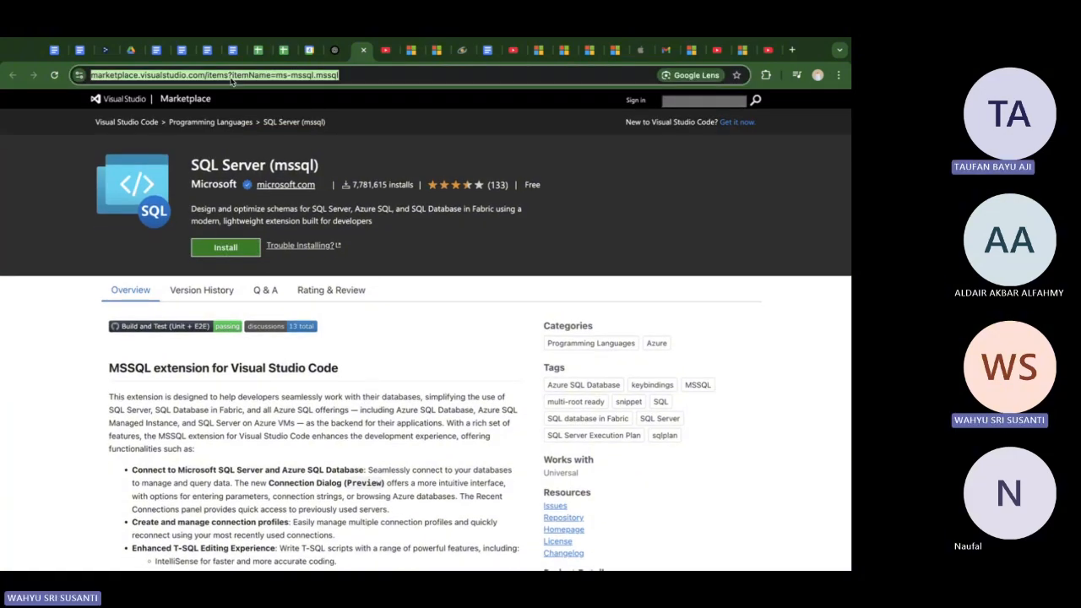
{"action": "left_click", "coordinate": [426, 382]}
{"action": "scroll", "coordinate": [426, 383], "scroll_direction": "down", "scroll_amount": 3}
{"action": "scroll", "coordinate": [426, 382], "scroll_direction": "up", "scroll_amount": 3}
{"action": "left_click", "coordinate": [225, 247]}
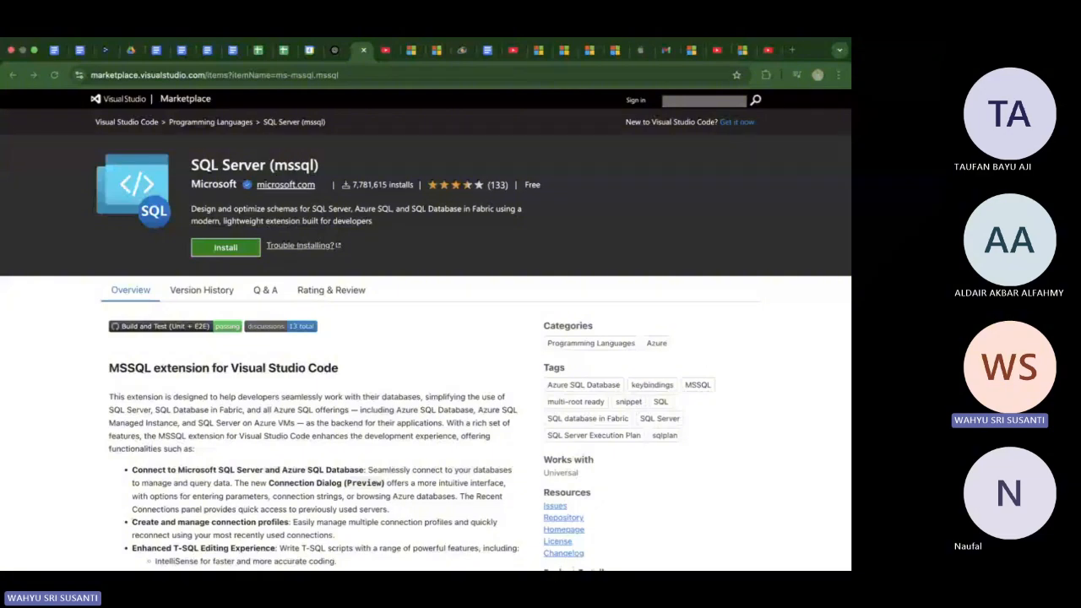
Return to the ChatGPT answer and read the manual .vsix installation instructions
{"action": "left_click", "coordinate": [342, 49]}
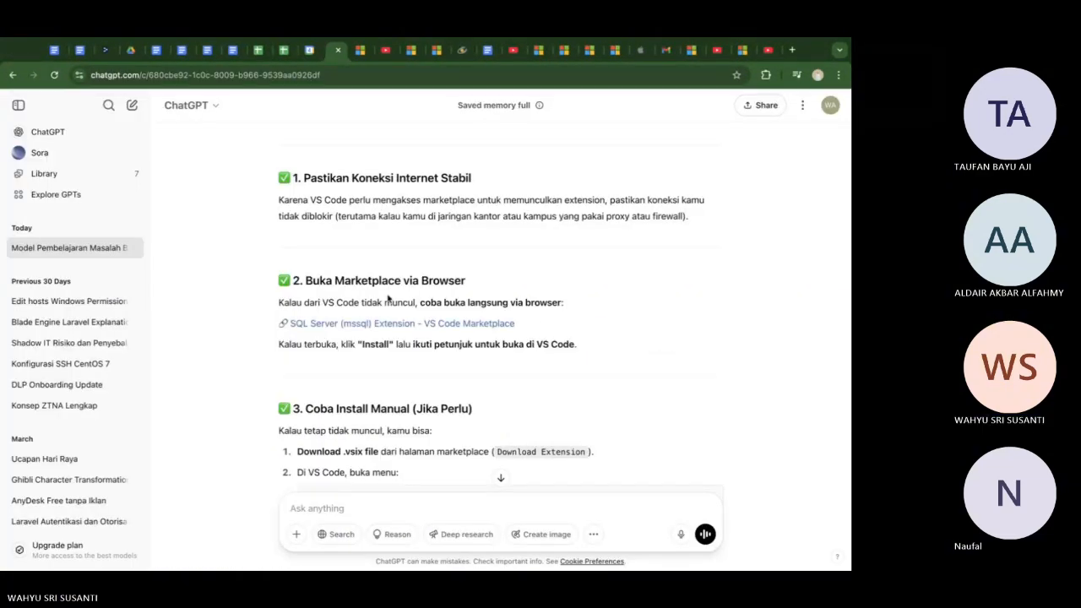
{"action": "scroll", "coordinate": [388, 297], "scroll_direction": "down", "scroll_amount": 2}
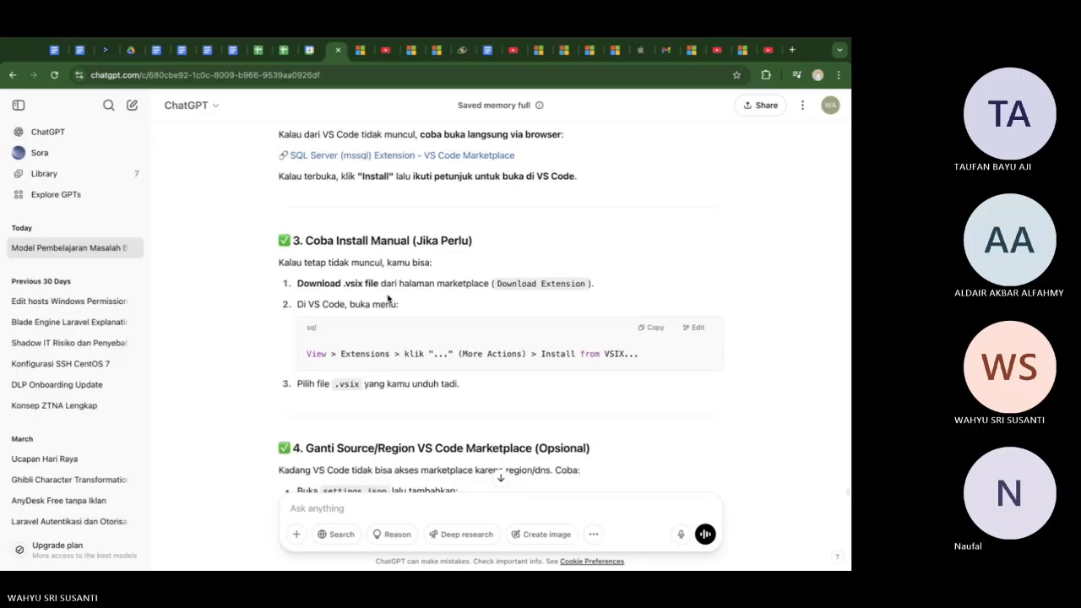
{"action": "scroll", "coordinate": [388, 297], "scroll_direction": "down", "scroll_amount": 1}
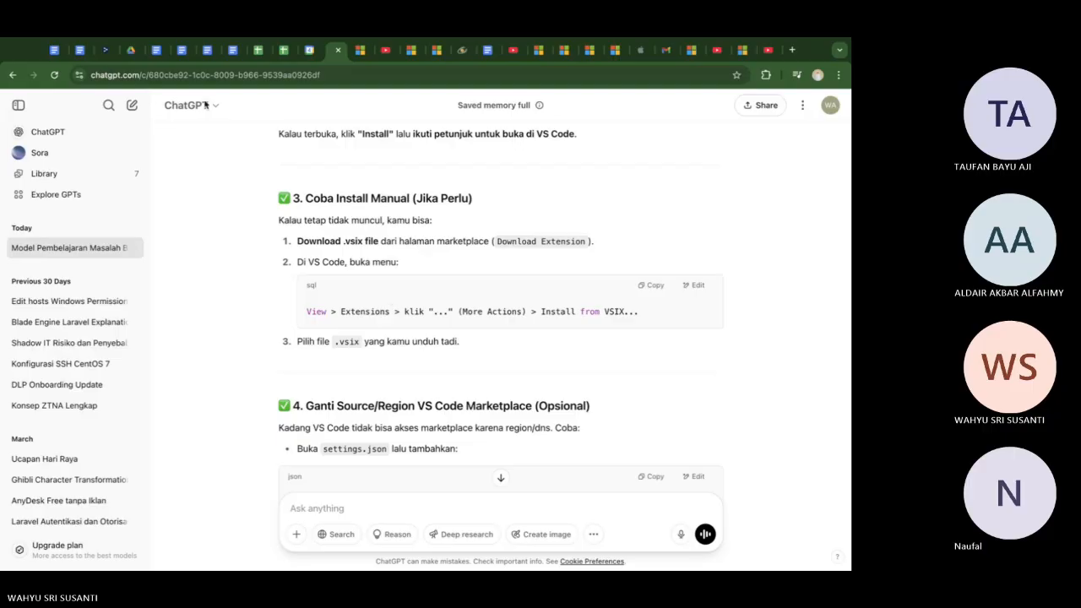
Review the Visual Studio Installer and SQL Server Database Project screenshots in the untitled Google Docs document
{"action": "left_click", "coordinate": [158, 51]}
{"action": "scroll", "coordinate": [342, 361], "scroll_direction": "down", "scroll_amount": 10}
{"action": "scroll", "coordinate": [342, 361], "scroll_direction": "up", "scroll_amount": 10}
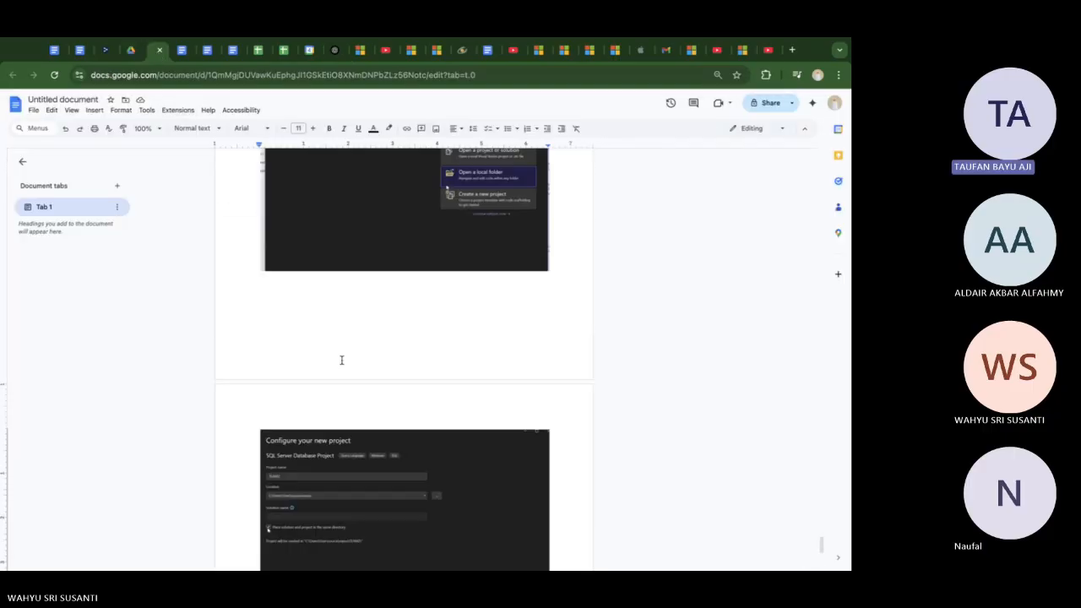
{"action": "scroll", "coordinate": [342, 360], "scroll_direction": "up", "scroll_amount": 10}
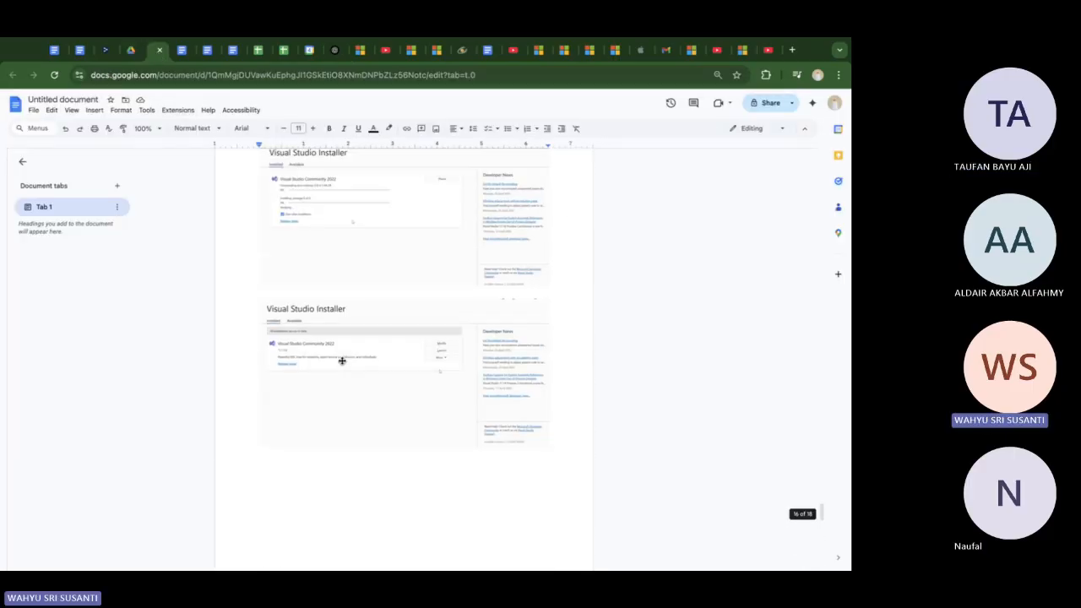
{"action": "scroll", "coordinate": [342, 361], "scroll_direction": "down", "scroll_amount": 5}
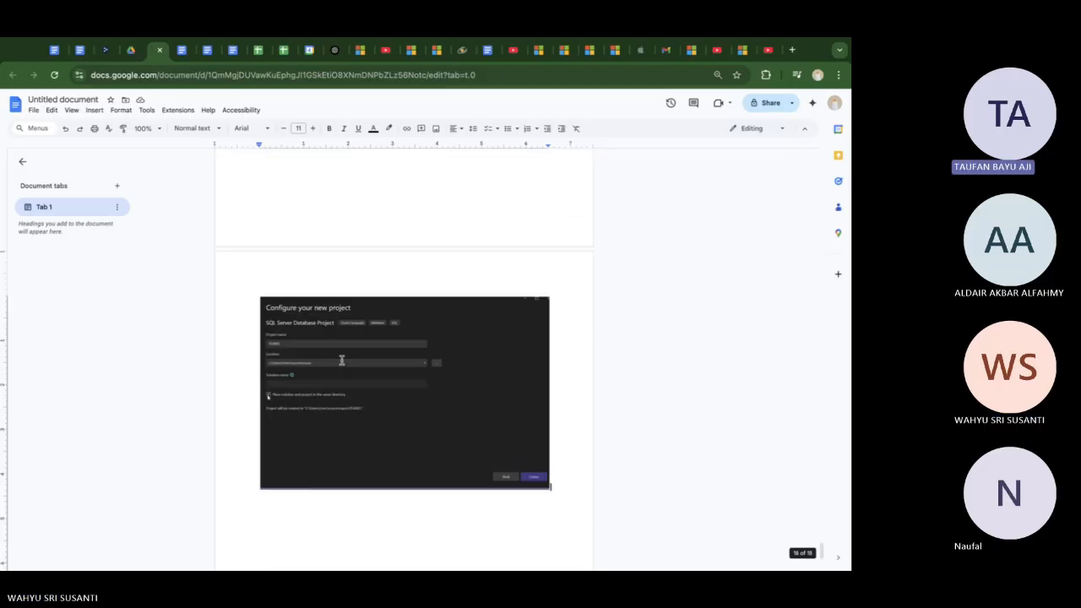
Go back through the ChatGPT conversation to the SQL Server (mssql) Marketplace page
{"action": "left_click", "coordinate": [334, 56]}
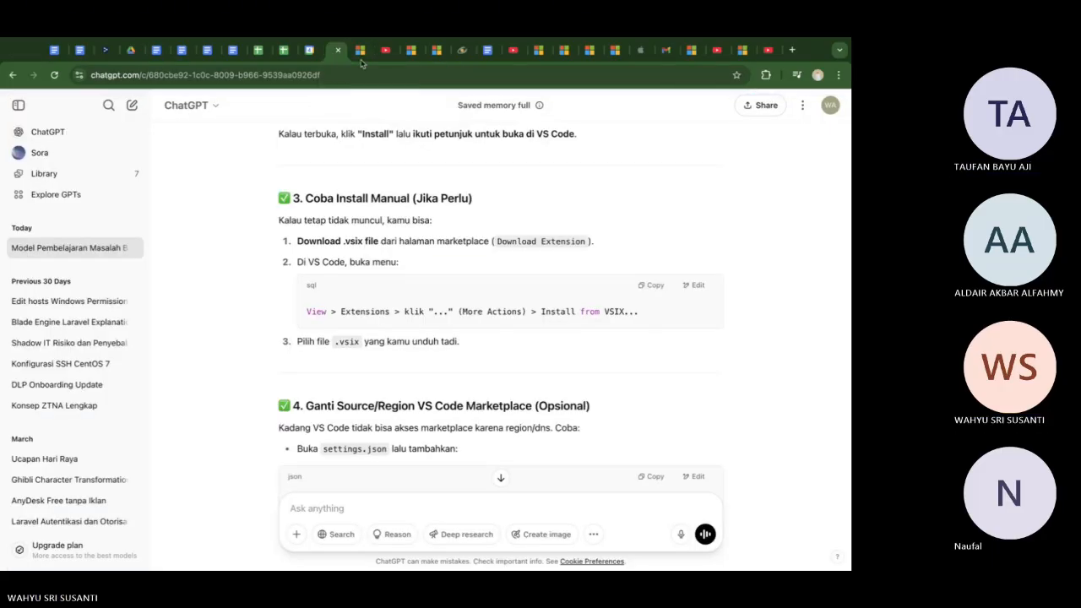
{"action": "left_click", "coordinate": [360, 50]}
{"action": "scroll", "coordinate": [361, 127], "scroll_direction": "up", "scroll_amount": 2}
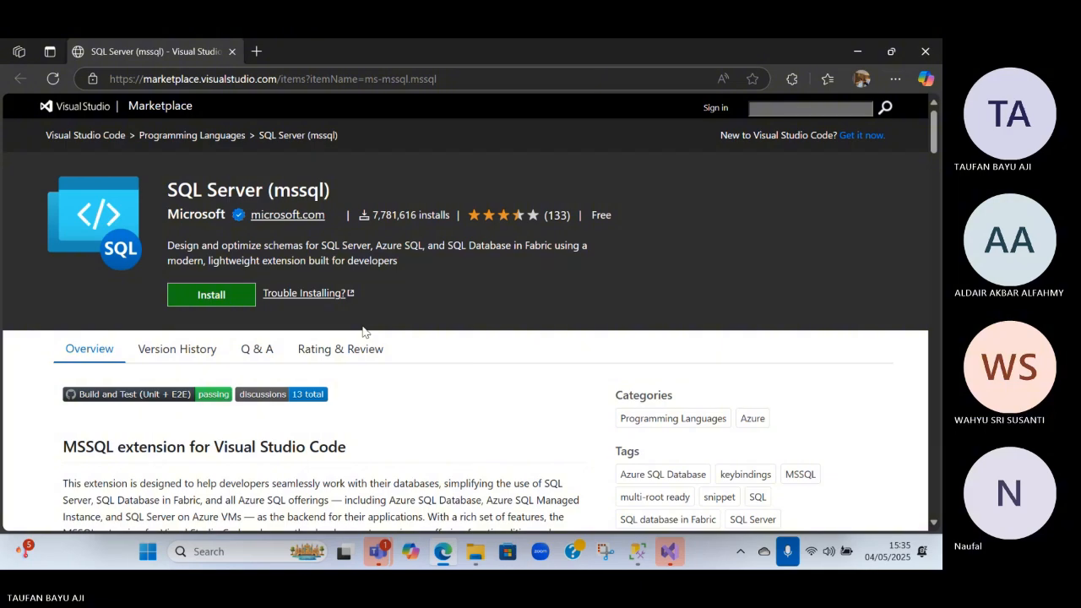
Try to install the SQL Server (mssql) extension, continuing past the Visual Studio Code requirement notice and retrying the installation
{"action": "left_click", "coordinate": [229, 296]}
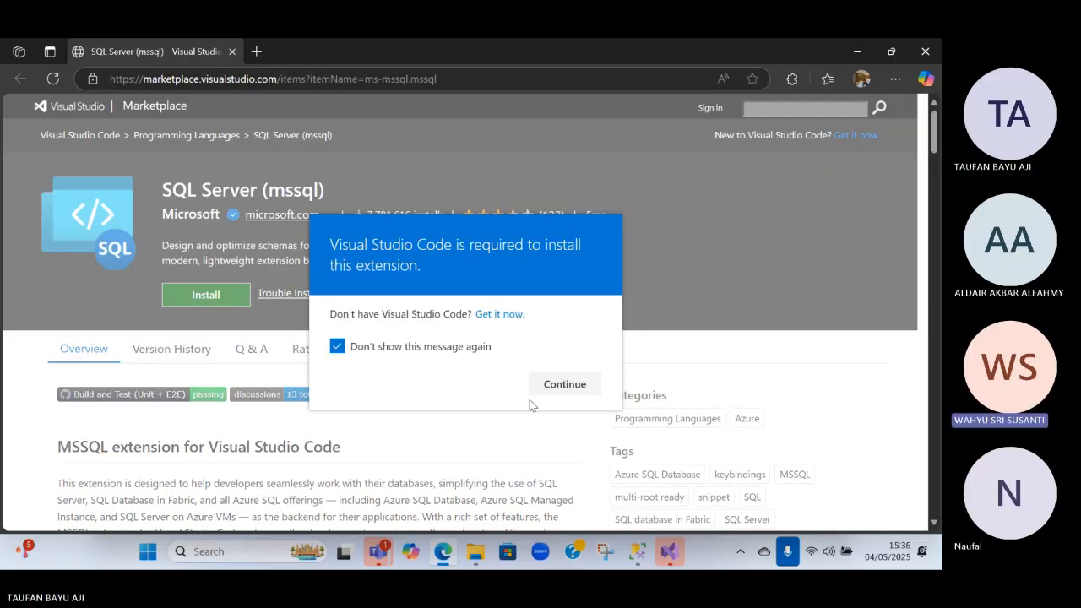
{"action": "left_click", "coordinate": [562, 386]}
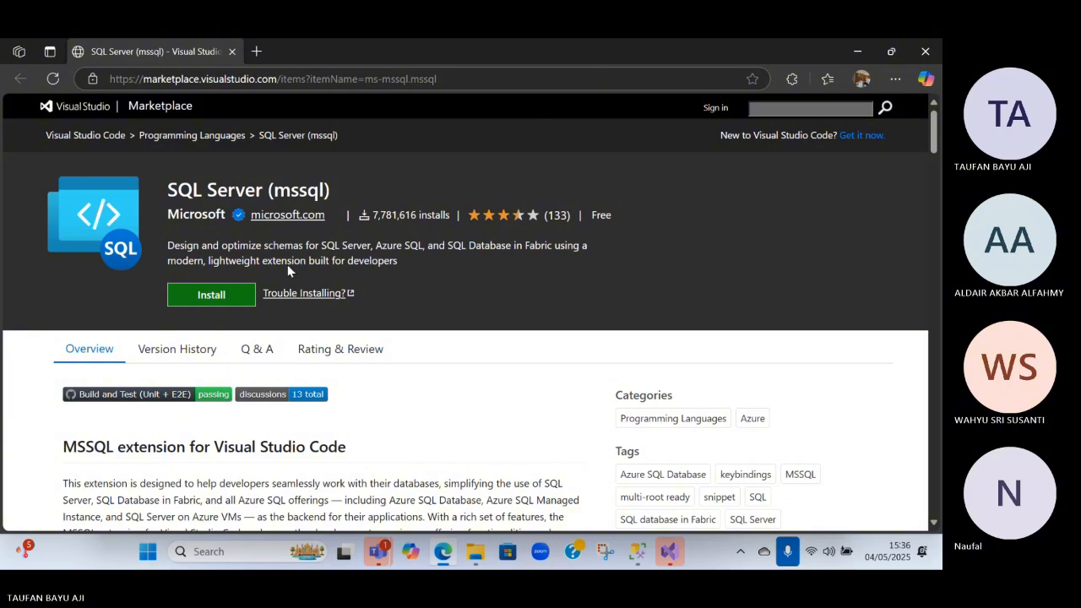
{"action": "left_click", "coordinate": [241, 295]}
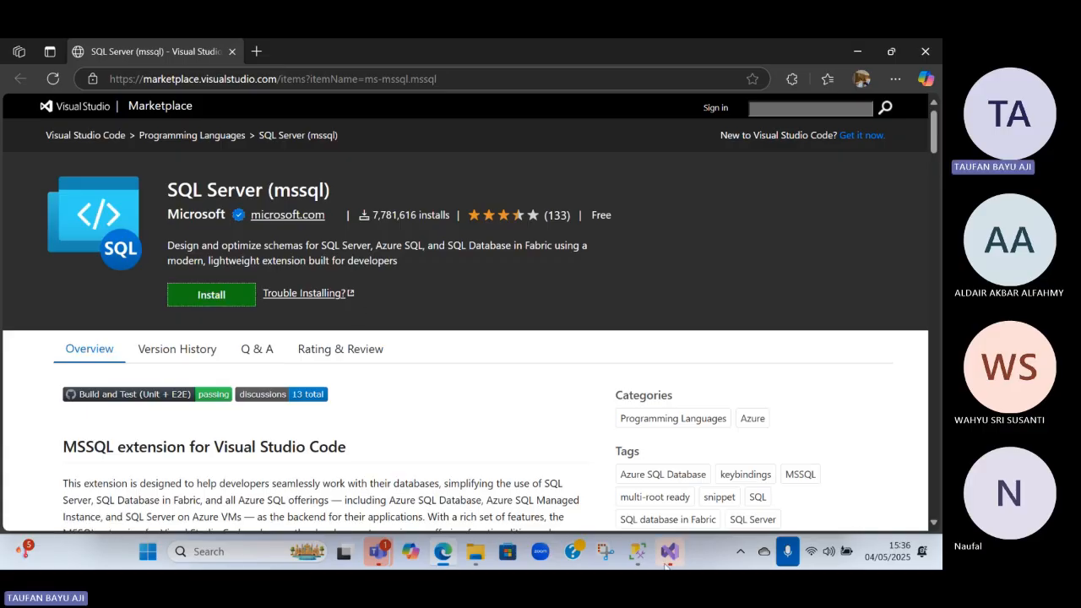
{"action": "mouse_move", "coordinate": [666, 564]}
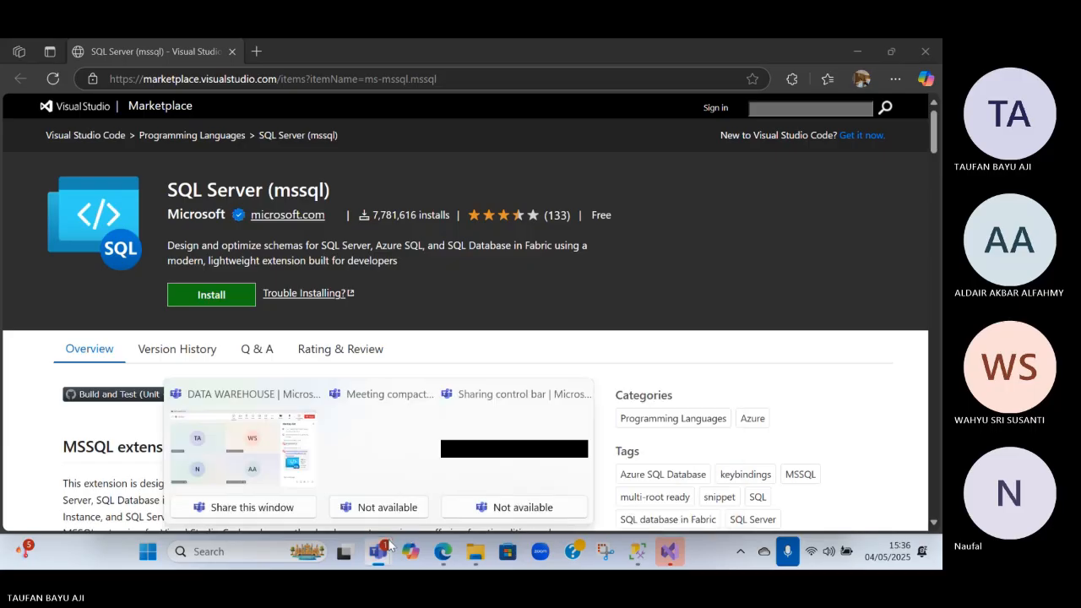
{"action": "left_click", "coordinate": [226, 304]}
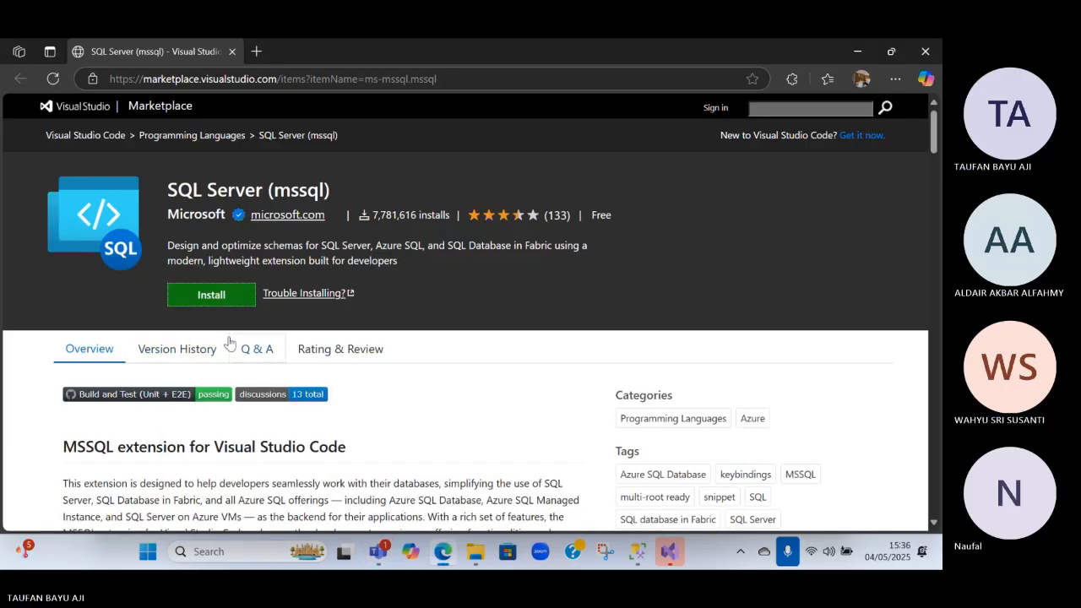
Skim the mssql extension's overview and open the "Trouble Installing?" help page in a new tab
{"action": "scroll", "coordinate": [237, 338], "scroll_direction": "down", "scroll_amount": 2}
{"action": "scroll", "coordinate": [365, 237], "scroll_direction": "down", "scroll_amount": 3}
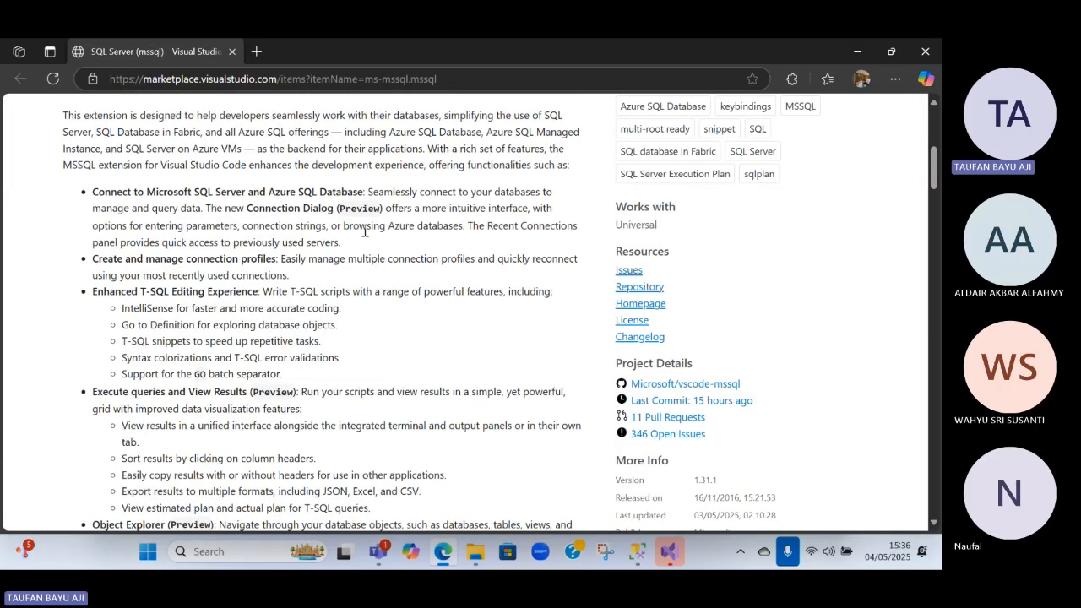
{"action": "scroll", "coordinate": [363, 237], "scroll_direction": "up", "scroll_amount": 5}
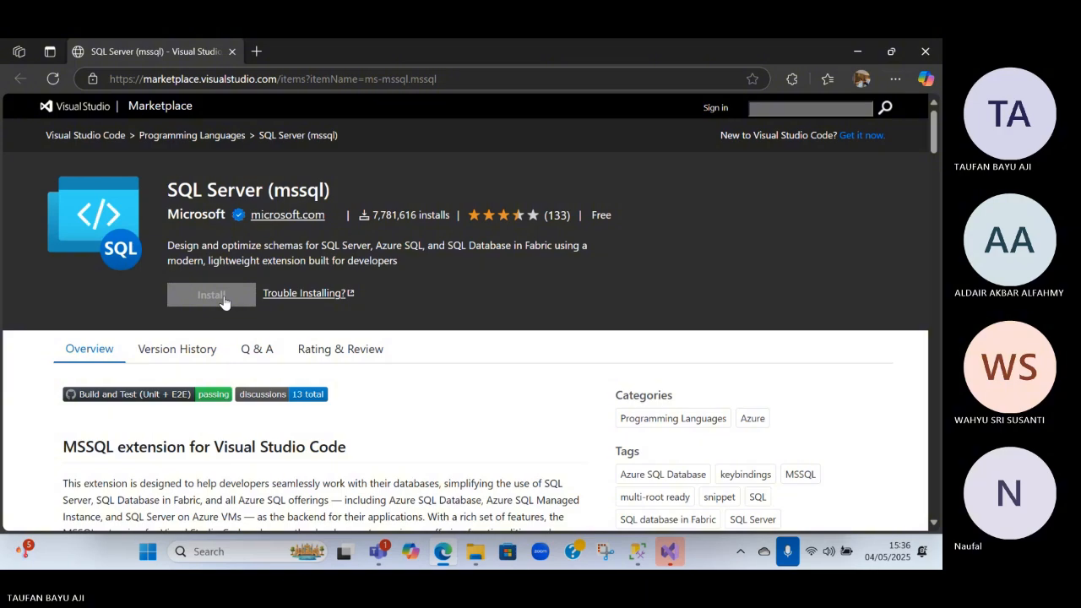
{"action": "right_click", "coordinate": [305, 295]}
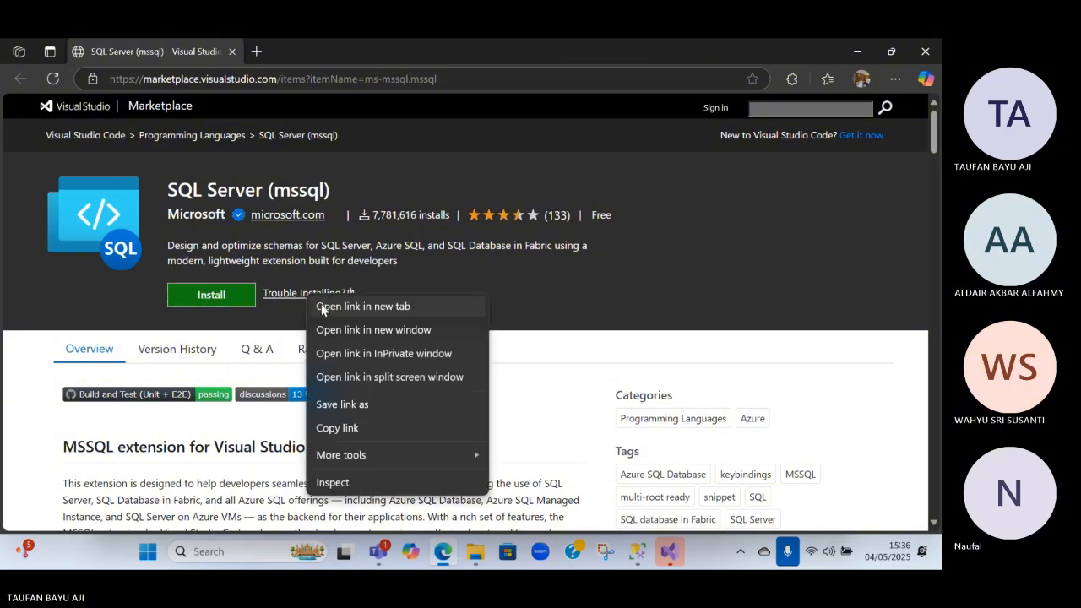
{"action": "left_click", "coordinate": [314, 307]}
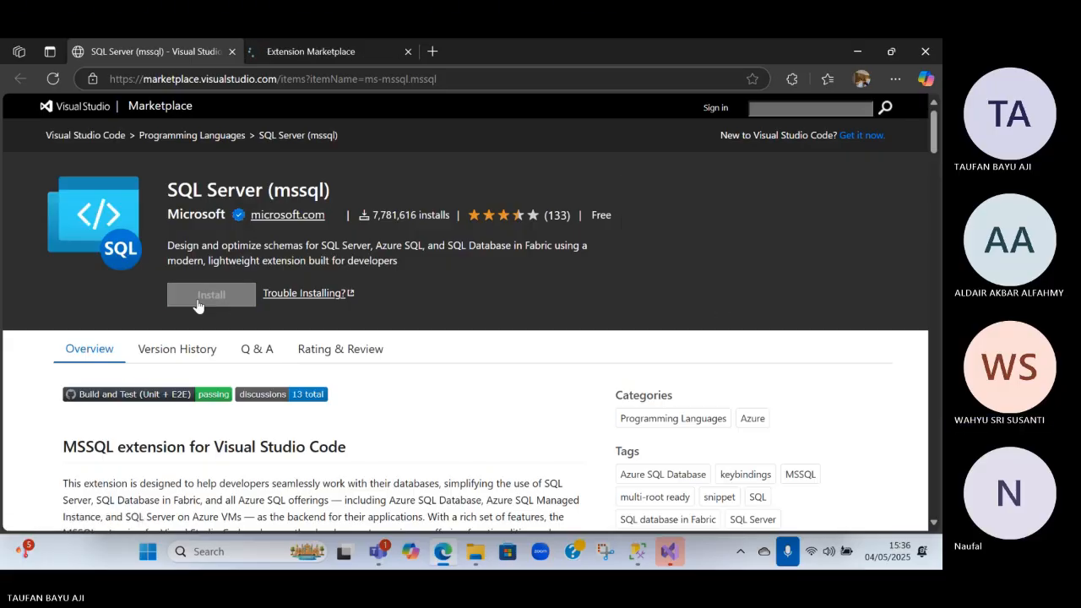
Reload the SQL Server (mssql) Marketplace page and try the installation again
{"action": "scroll", "coordinate": [216, 300], "scroll_direction": "down", "scroll_amount": 1}
{"action": "left_click", "coordinate": [47, 81]}
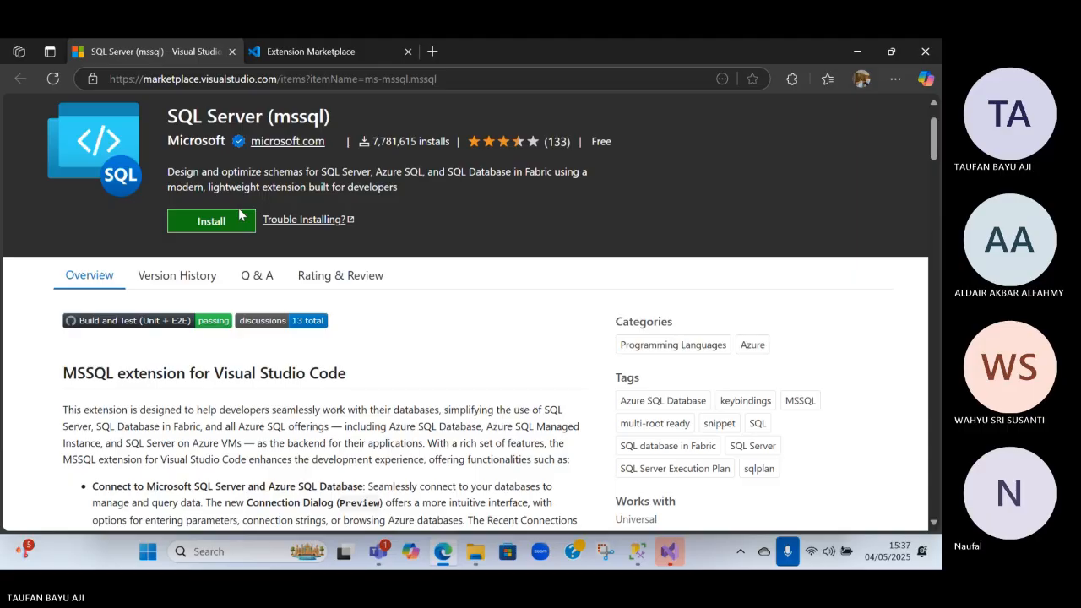
{"action": "left_click", "coordinate": [217, 222]}
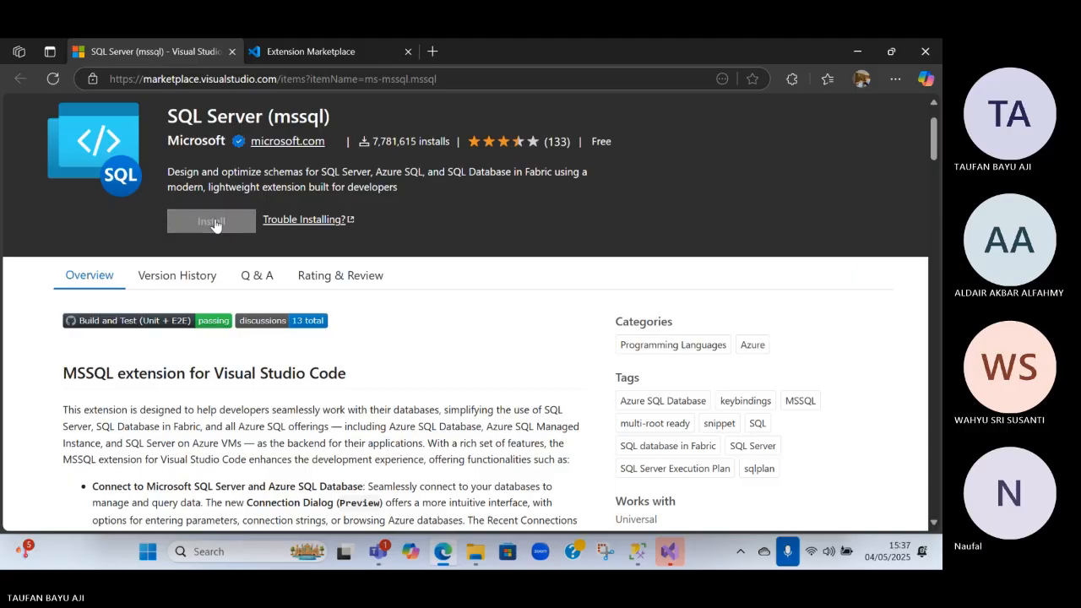
Look through the Extension Marketplace documentation's sections on browsing for and installing extensions
{"action": "left_click", "coordinate": [287, 50]}
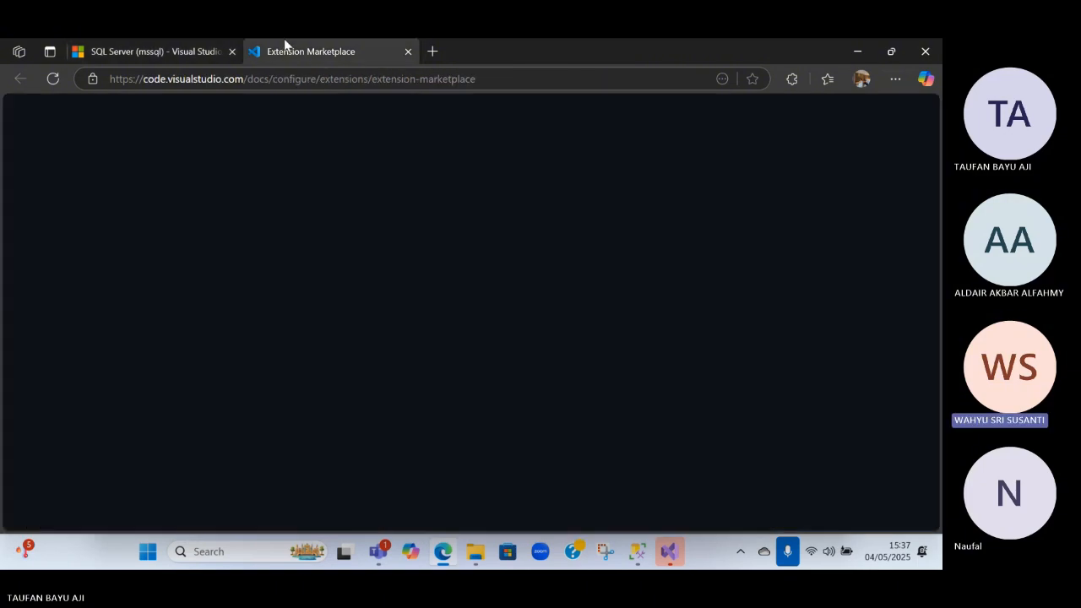
{"action": "scroll", "coordinate": [475, 412], "scroll_direction": "down", "scroll_amount": 3}
{"action": "scroll", "coordinate": [476, 407], "scroll_direction": "down", "scroll_amount": 10}
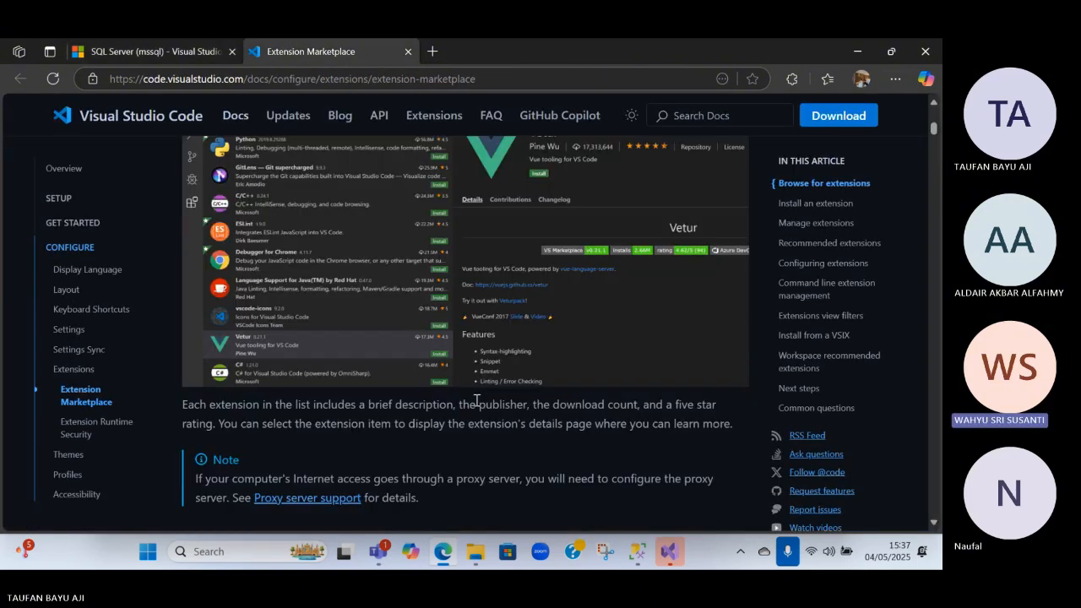
{"action": "scroll", "coordinate": [475, 397], "scroll_direction": "down", "scroll_amount": 3}
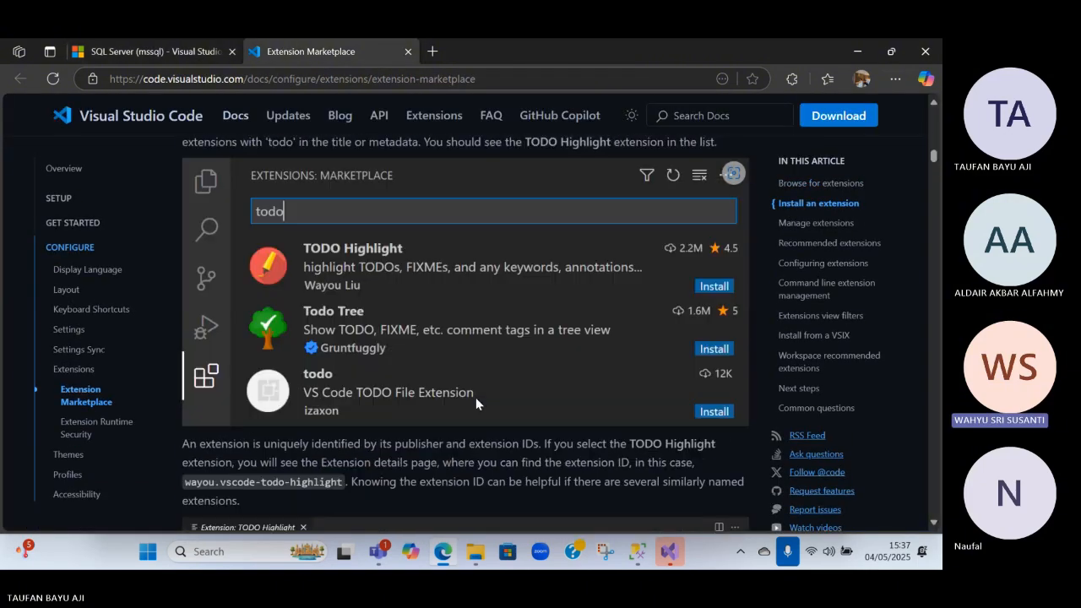
Close the Extension Marketplace documentation and retry installing the mssql extension from its Marketplace page
{"action": "left_click", "coordinate": [408, 52]}
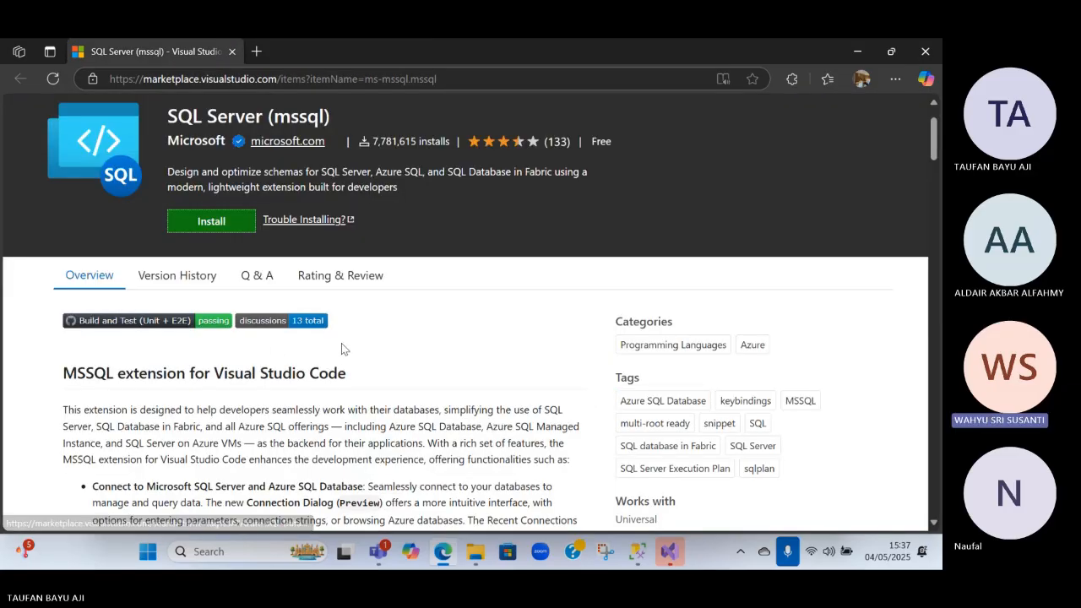
{"action": "left_click", "coordinate": [235, 222]}
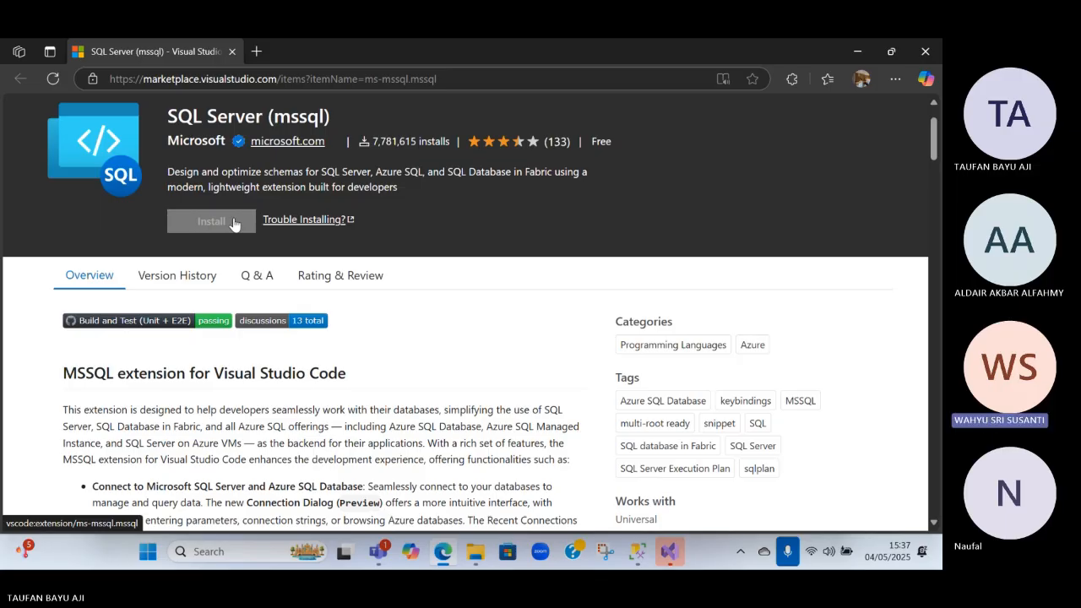
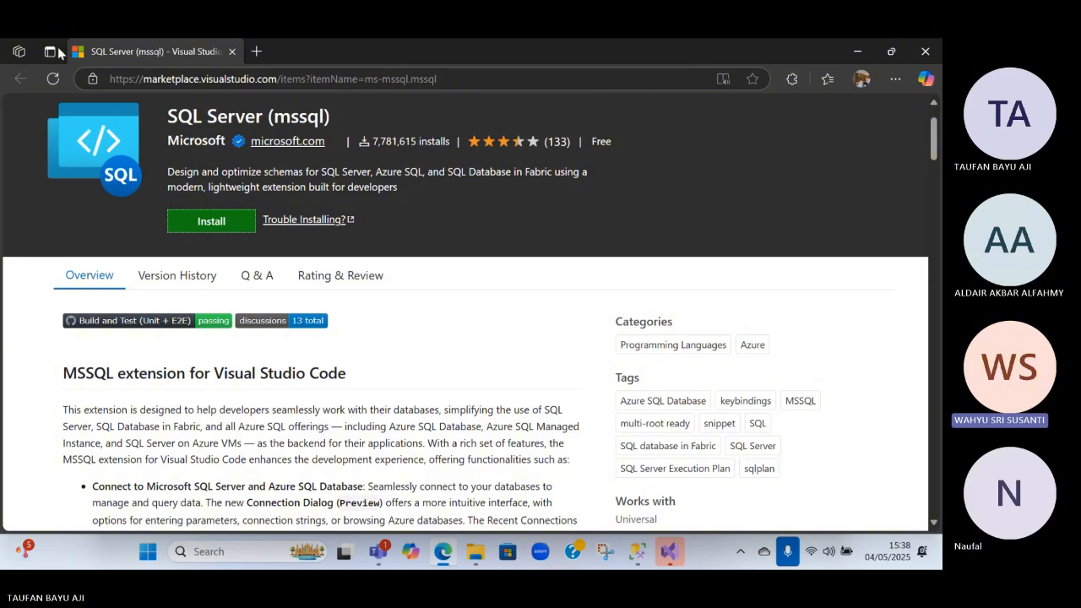
Switch from the mssql Marketplace page in the browser to the Visual Studio 2022 start window
{"action": "key", "text": "alt+Tab"}
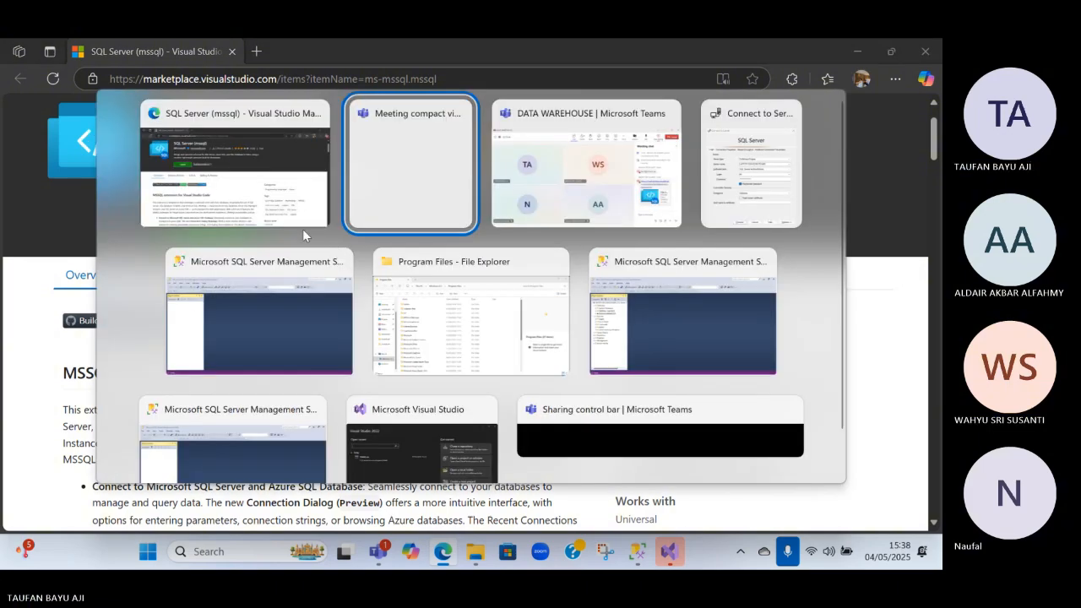
{"action": "left_click", "coordinate": [282, 184]}
{"action": "key", "text": "alt+Tab"}
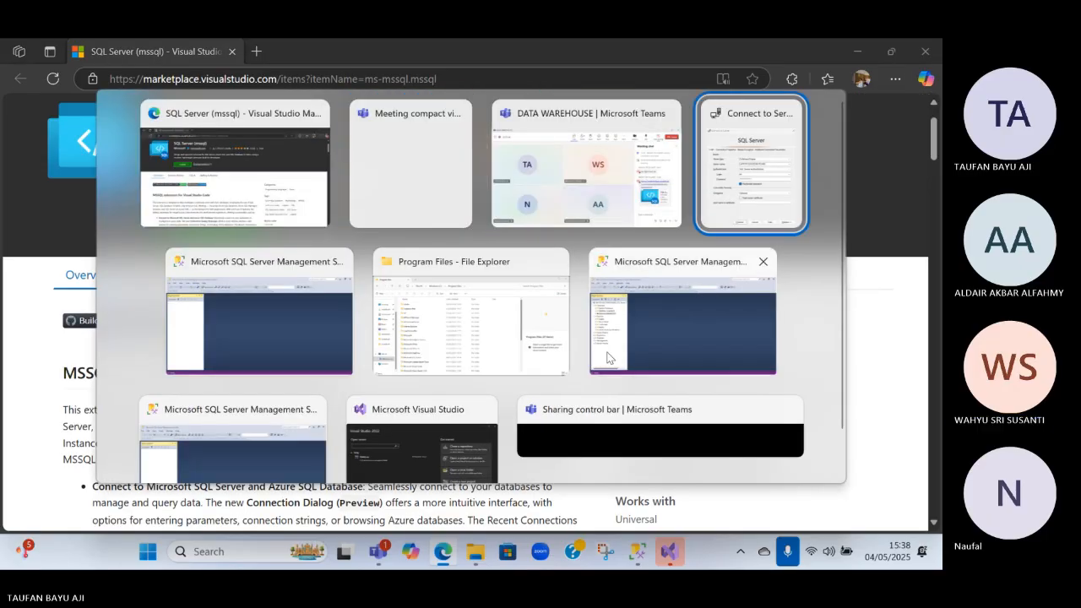
{"action": "left_click", "coordinate": [440, 429]}
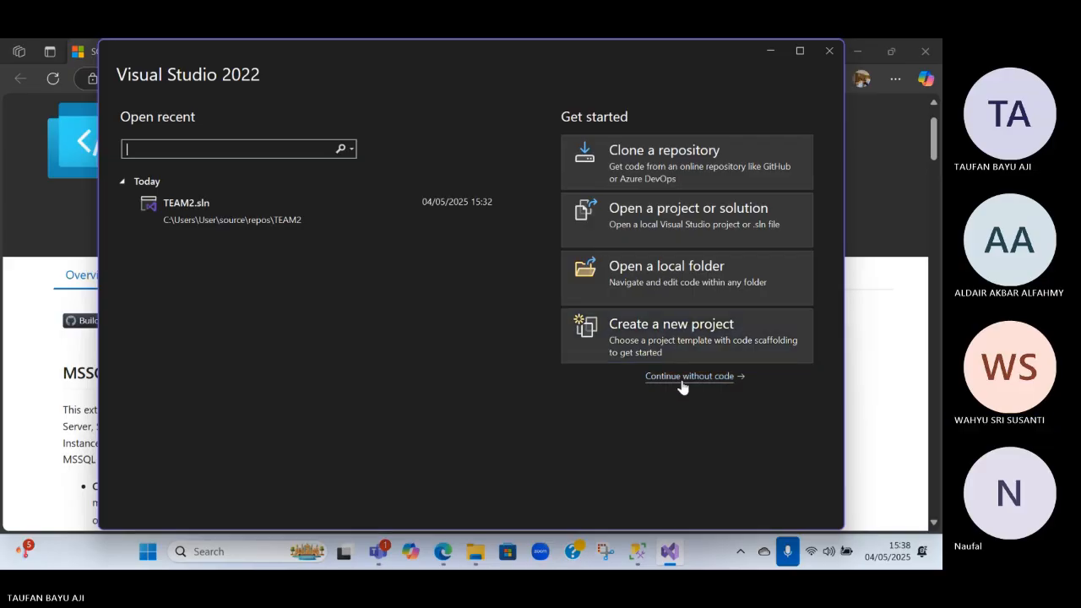
Switch to File Explorer, open the Downloads folder and launch VisualStudioSetup
{"action": "key", "text": "alt+Tab"}
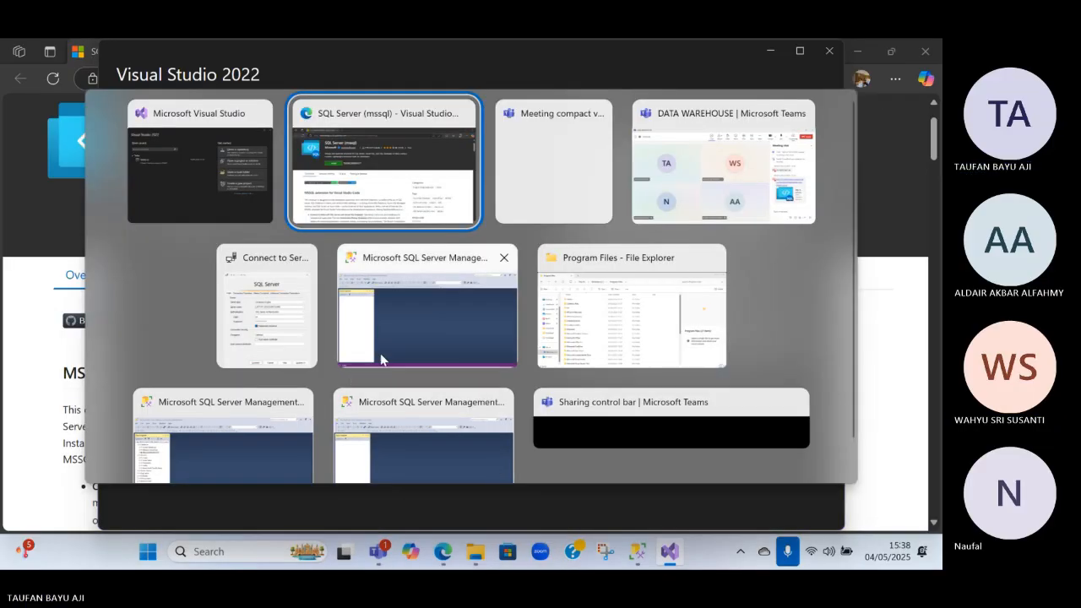
{"action": "left_click", "coordinate": [592, 340]}
{"action": "left_click", "coordinate": [49, 218]}
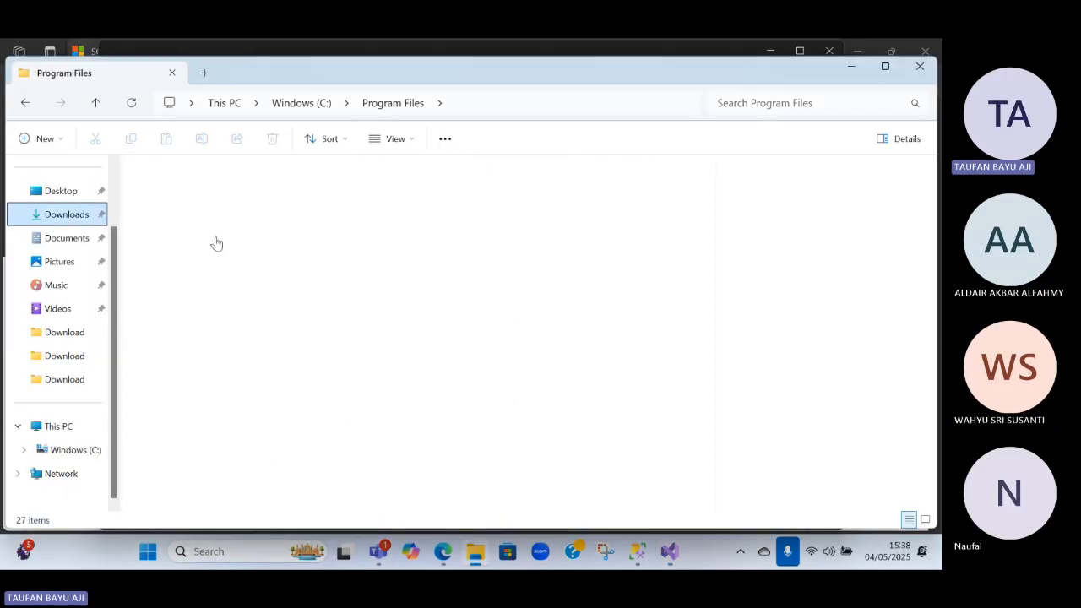
{"action": "double_click", "coordinate": [205, 293]}
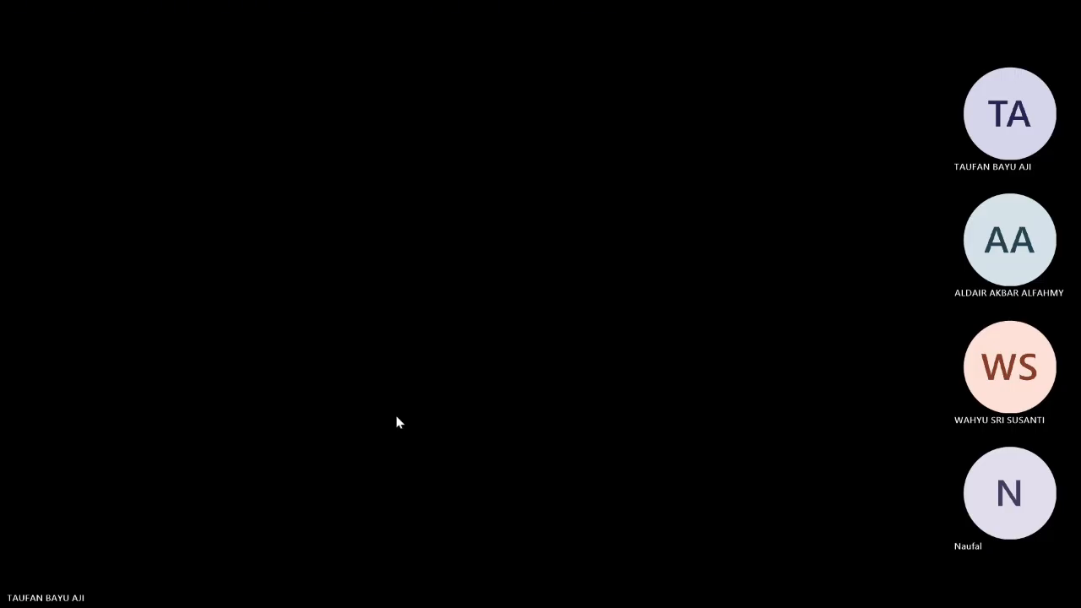
{"action": "left_click", "coordinate": [397, 419]}
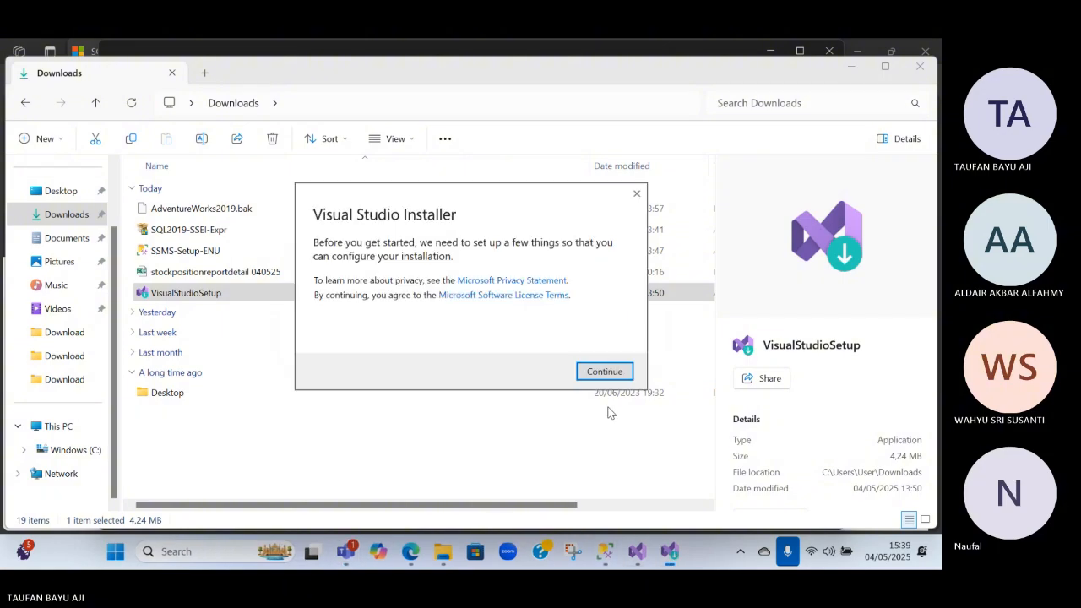
{"action": "left_click", "coordinate": [604, 371]}
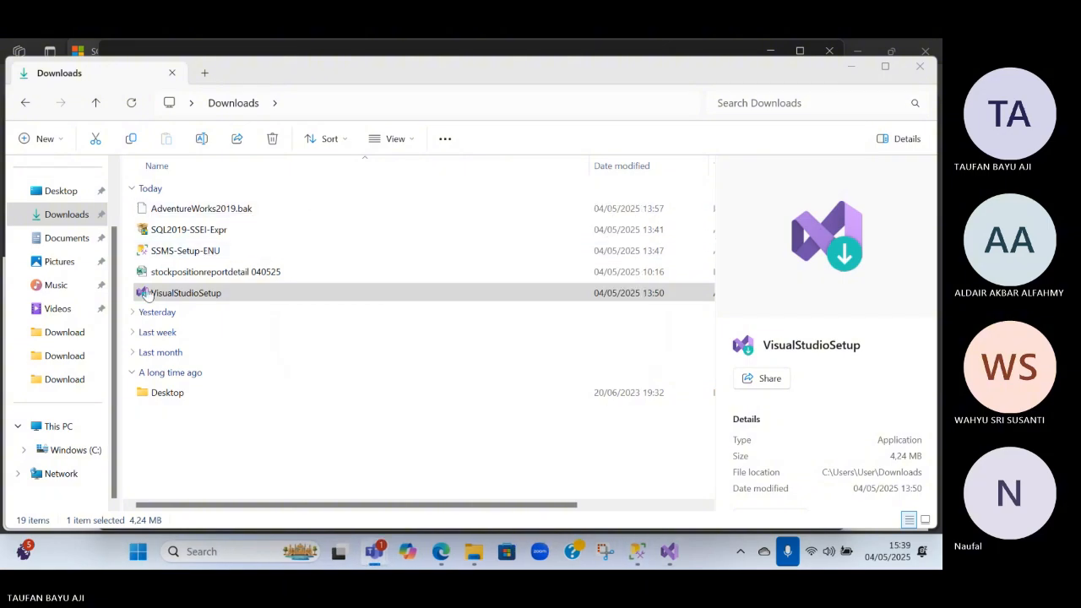
Relaunch VisualStudioSetup, continue past the license notice, and request cancellation of the installer download
{"action": "right_click", "coordinate": [158, 297]}
{"action": "left_click", "coordinate": [211, 278]}
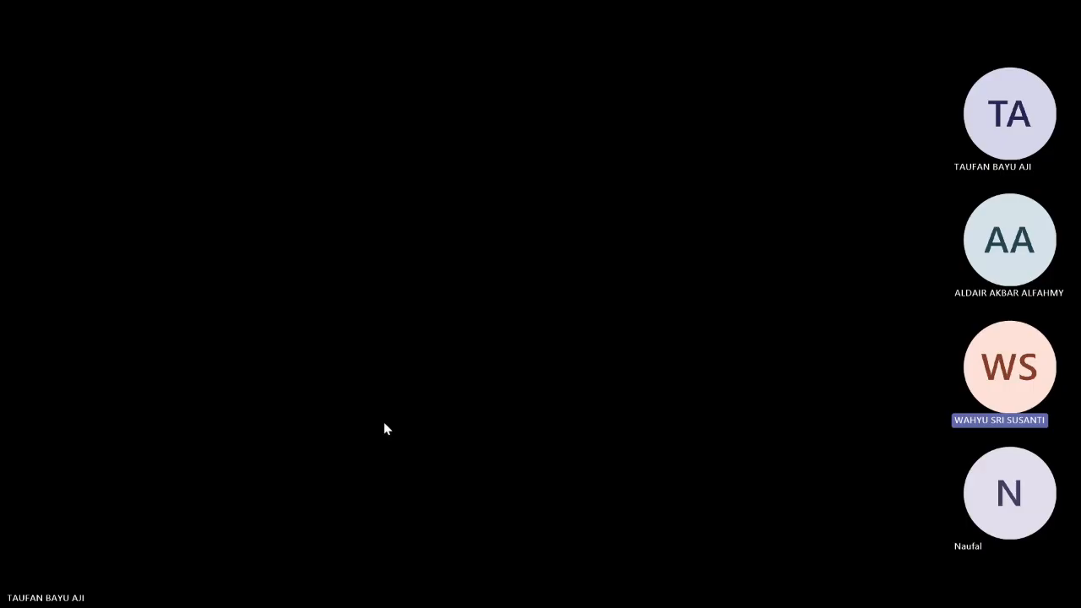
{"action": "left_click", "coordinate": [384, 423]}
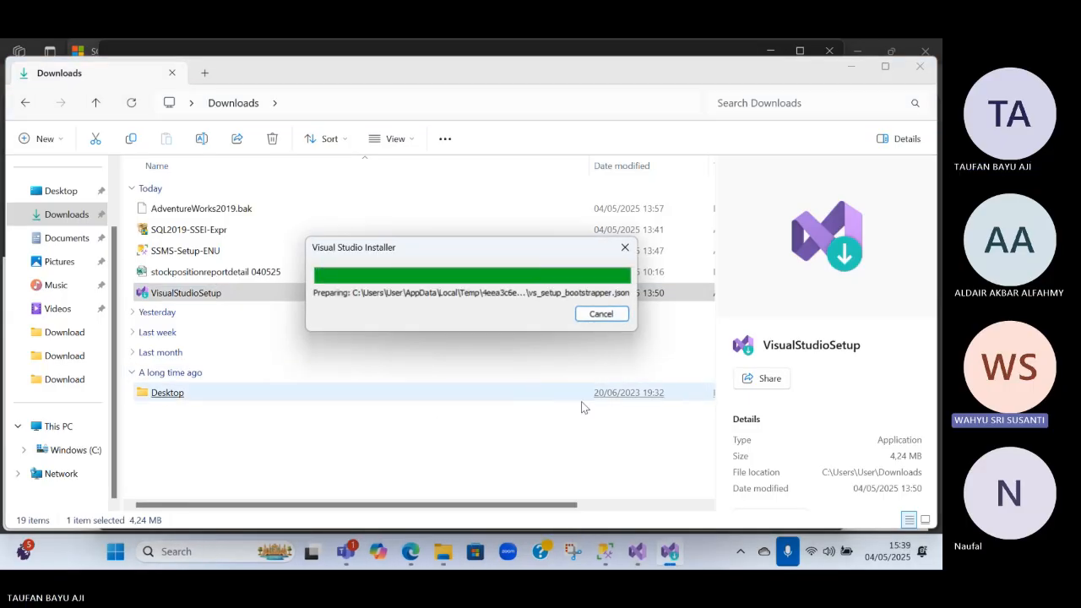
{"action": "key", "text": "alt+Tab"}
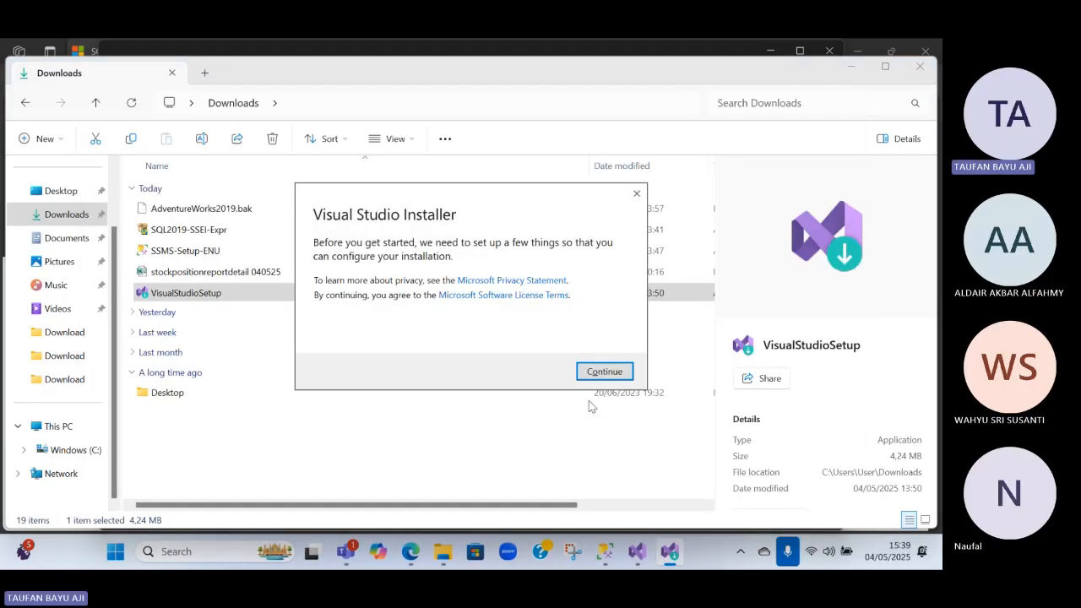
{"action": "left_click", "coordinate": [603, 371]}
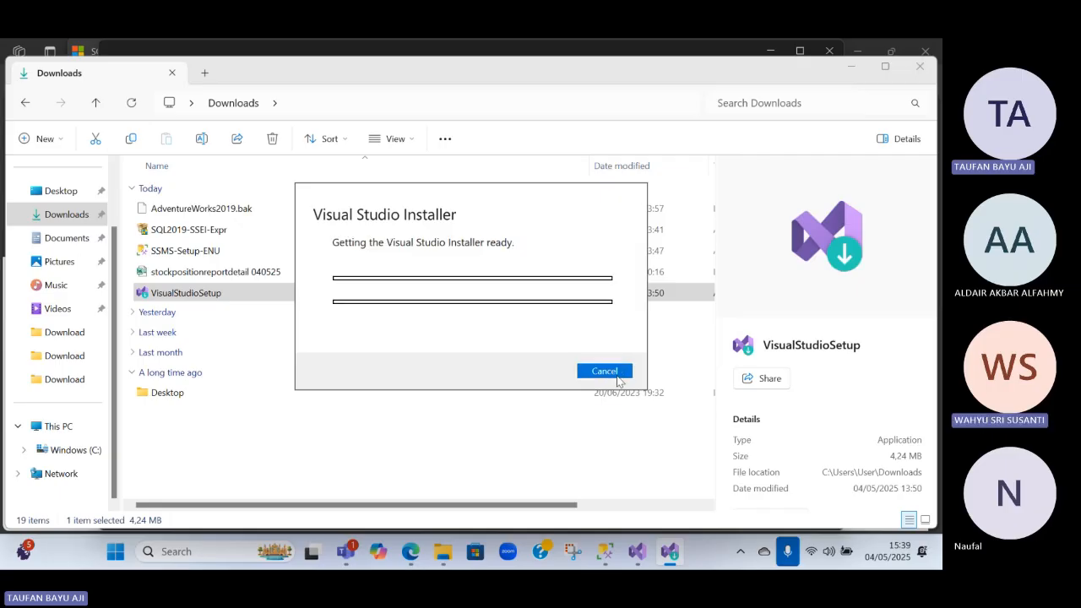
{"action": "left_click", "coordinate": [604, 371]}
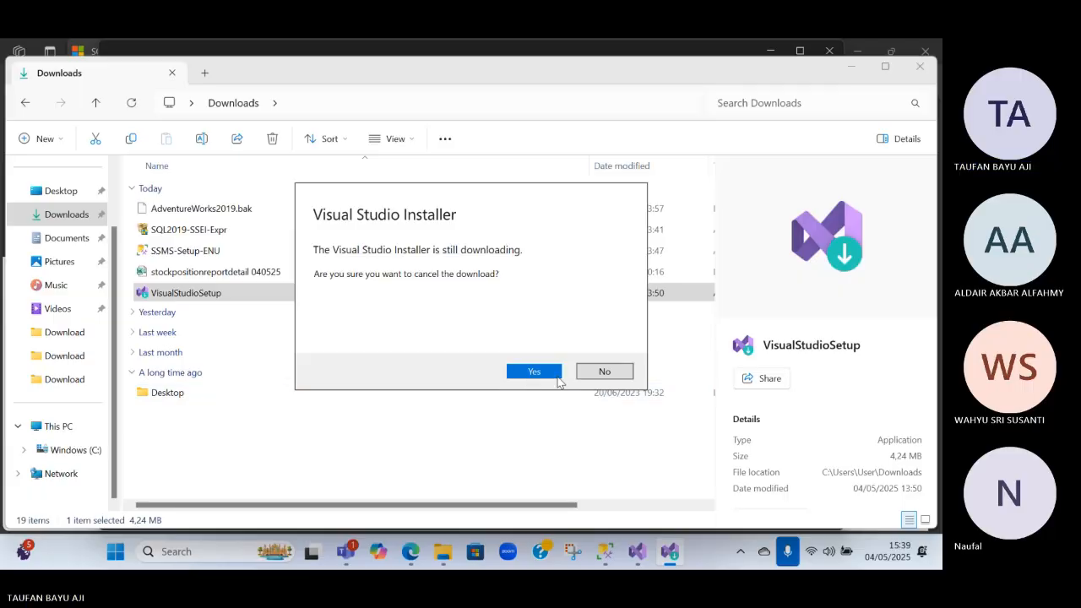
Return to the Visual Studio start window and open the new project template list
{"action": "key", "text": "alt+Tab"}
{"action": "left_click", "coordinate": [203, 319]}
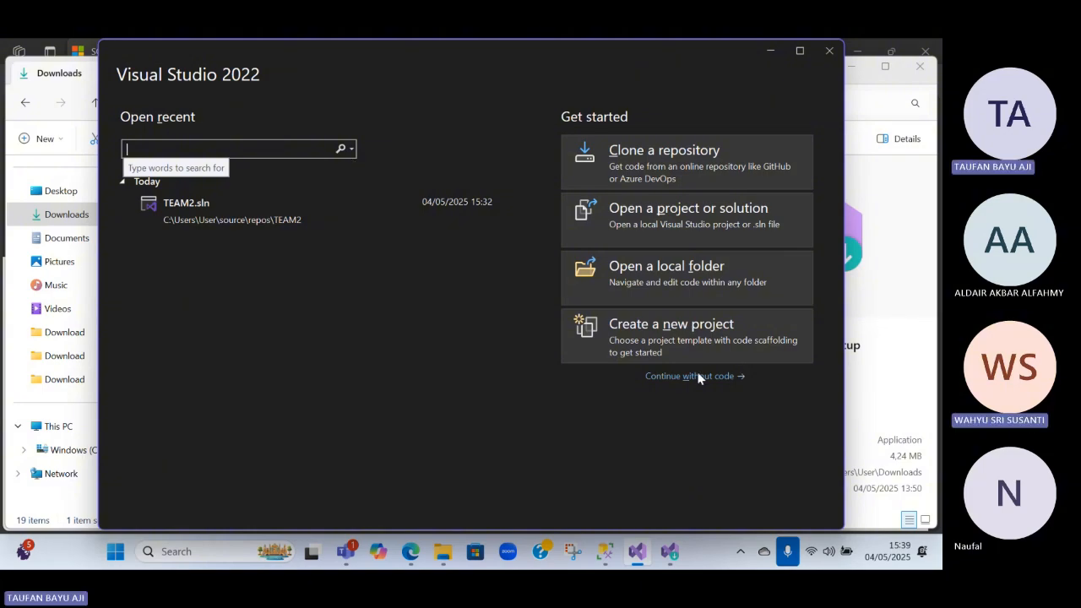
{"action": "left_click", "coordinate": [670, 343]}
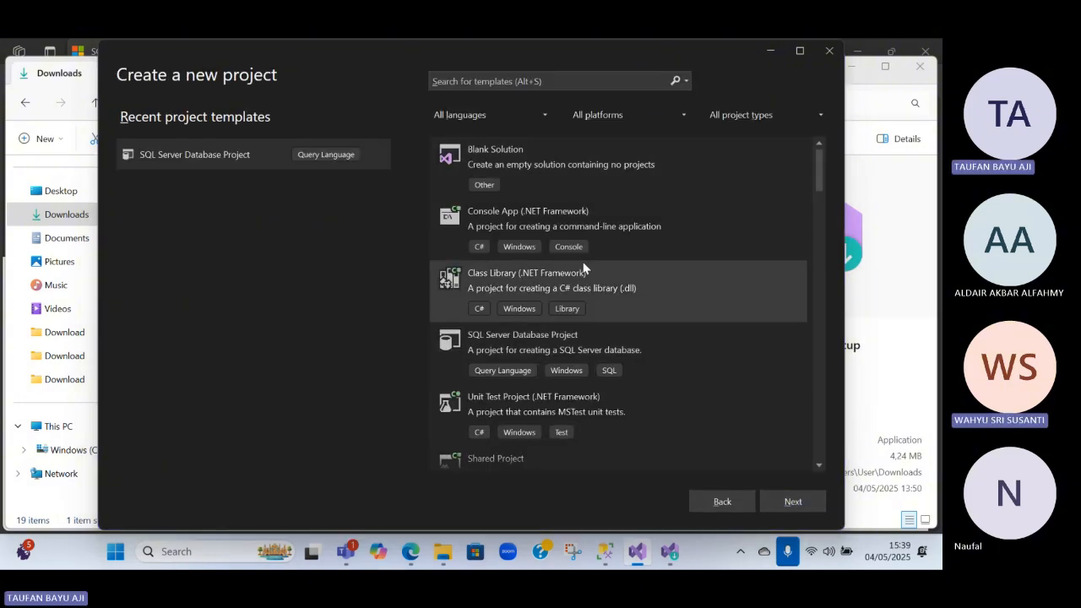
{"action": "key", "text": "alt+Tab"}
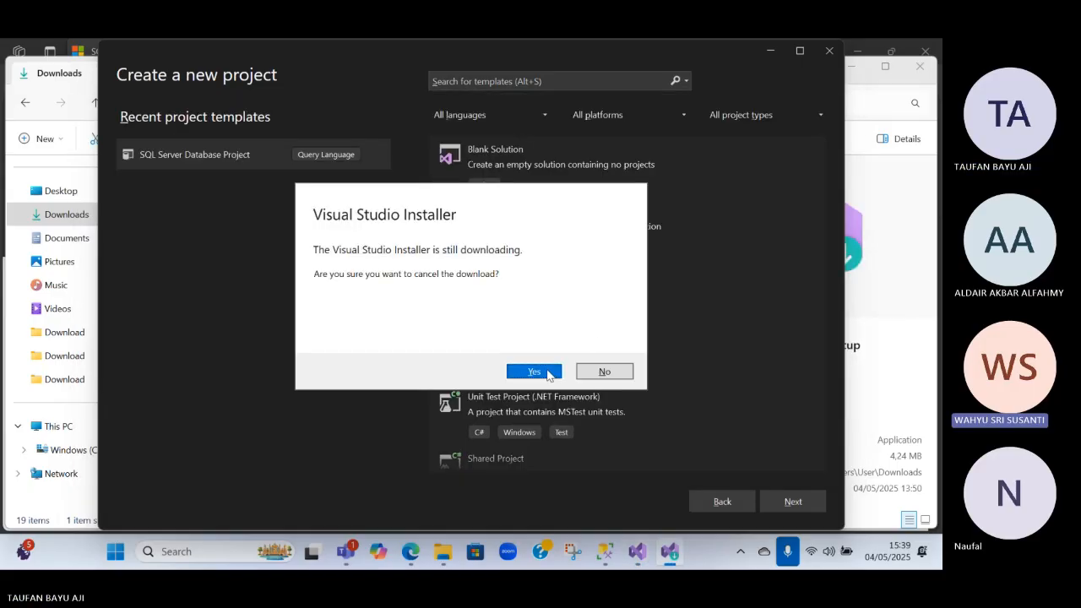
Search the project templates for "mysql" and browse the matching templates
{"action": "left_click", "coordinate": [478, 84]}
{"action": "type", "text": "my"}
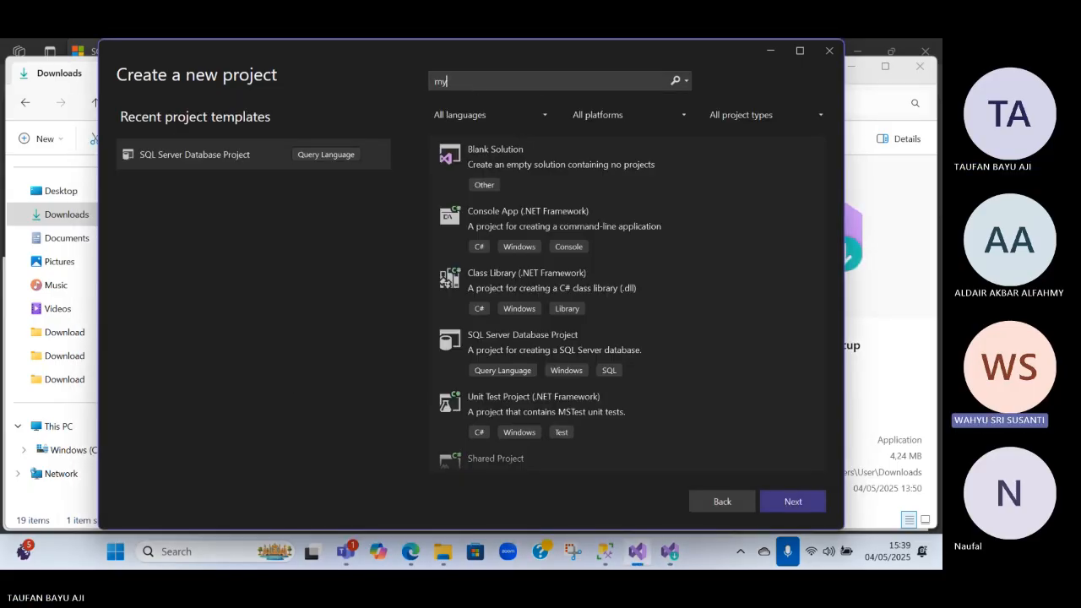
{"action": "type", "text": " s"}
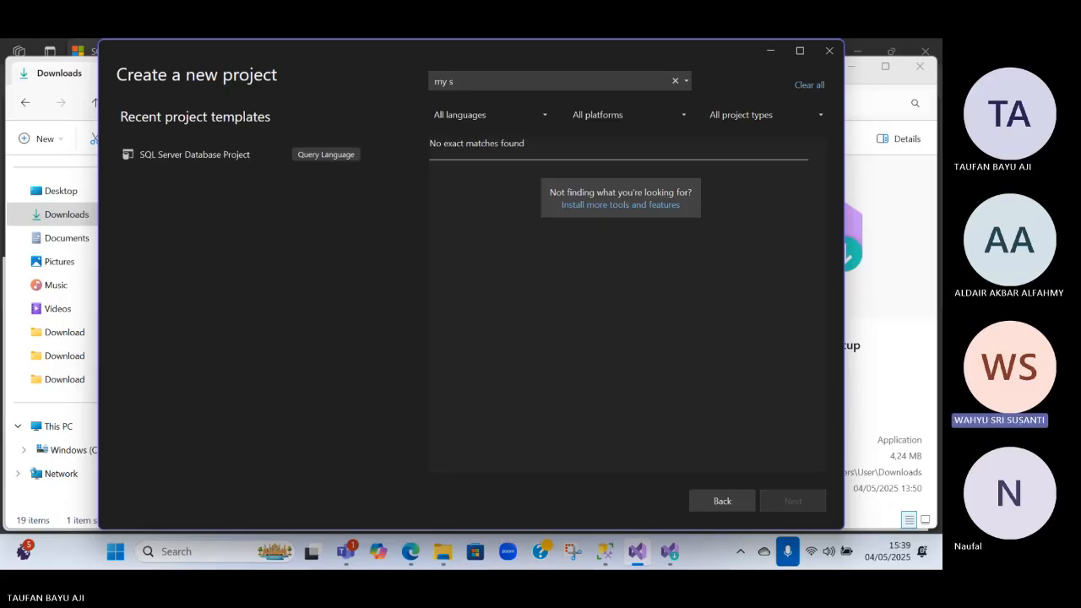
{"action": "type", "text": "ql"}
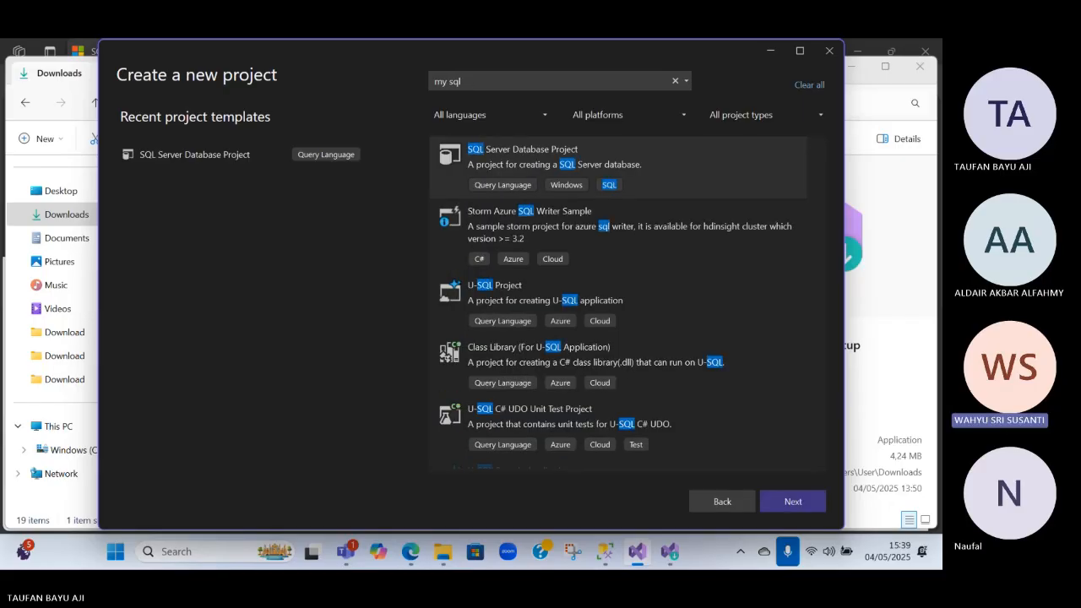
{"action": "key", "text": "BackSpace"}
{"action": "key", "text": "BackSpace"}
{"action": "key", "text": "BackSpace"}
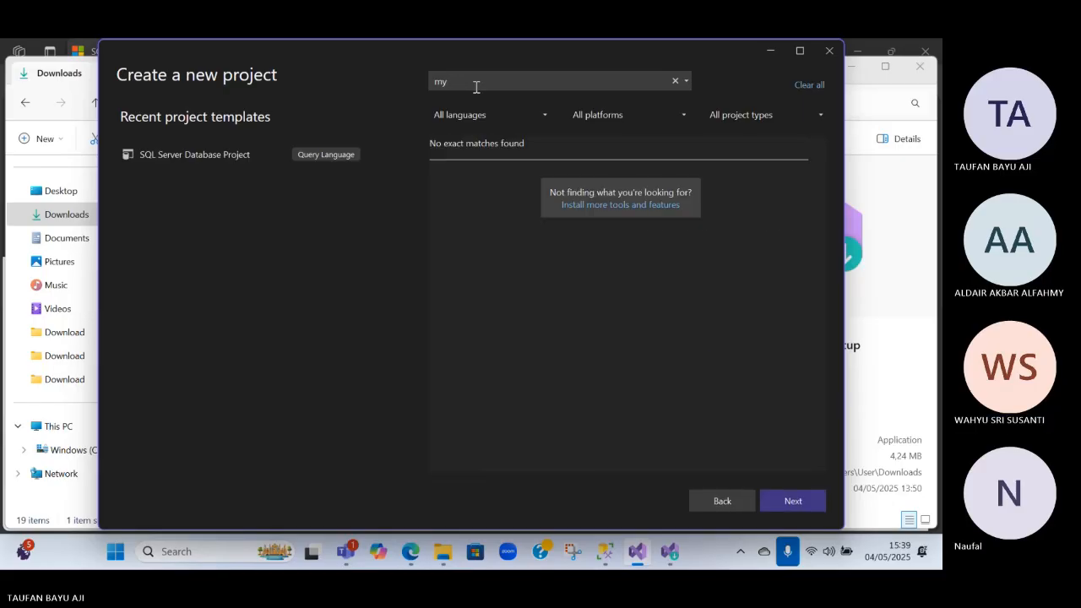
{"action": "type", "text": "sql"}
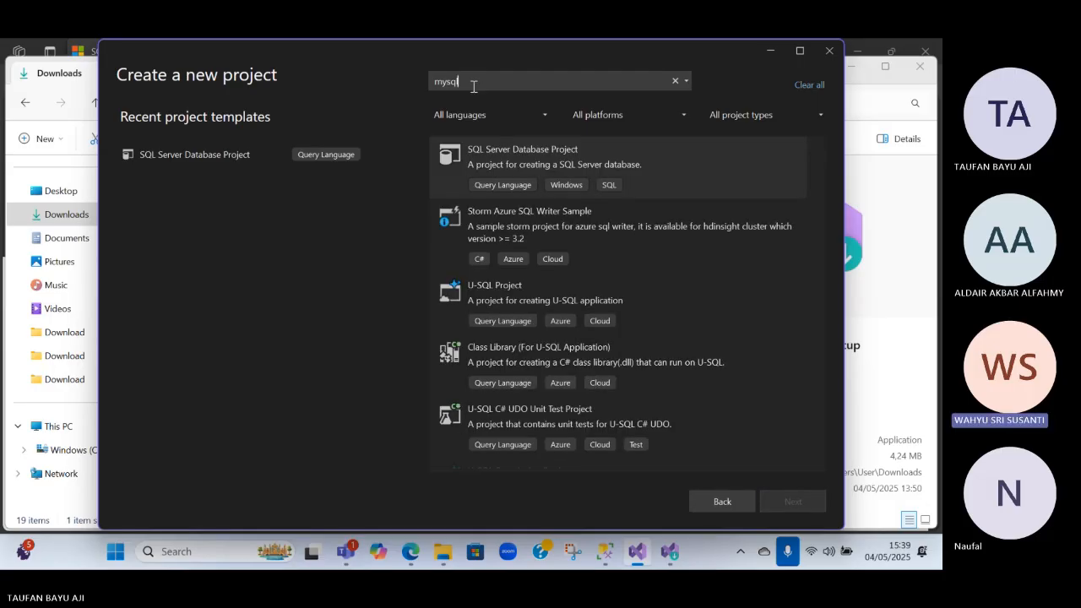
{"action": "scroll", "coordinate": [572, 245], "scroll_direction": "down", "scroll_amount": 5}
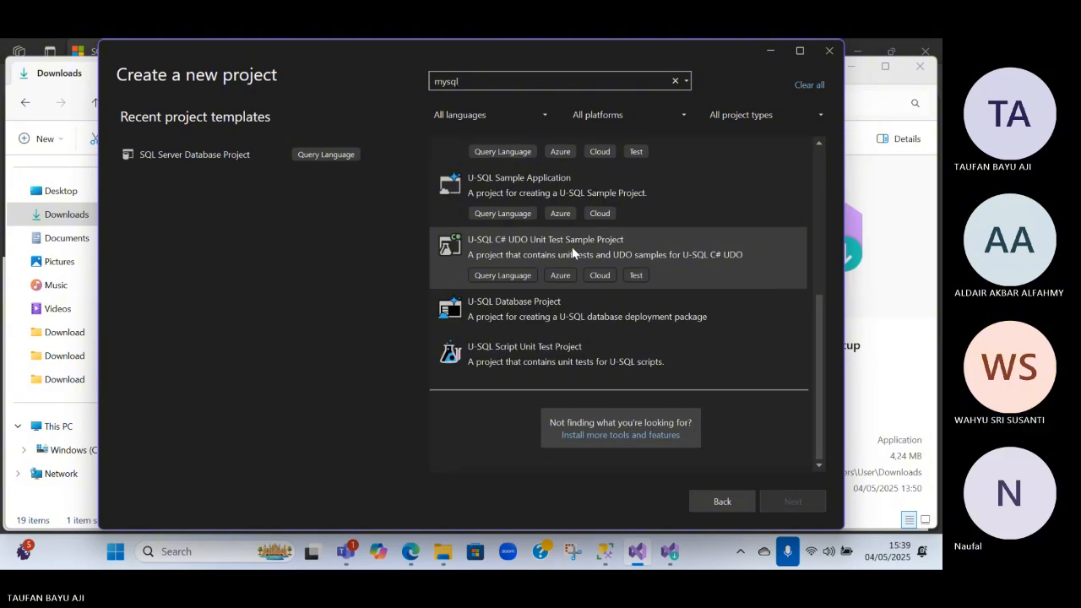
{"action": "scroll", "coordinate": [572, 246], "scroll_direction": "up", "scroll_amount": 5}
{"action": "left_click", "coordinate": [609, 241]}
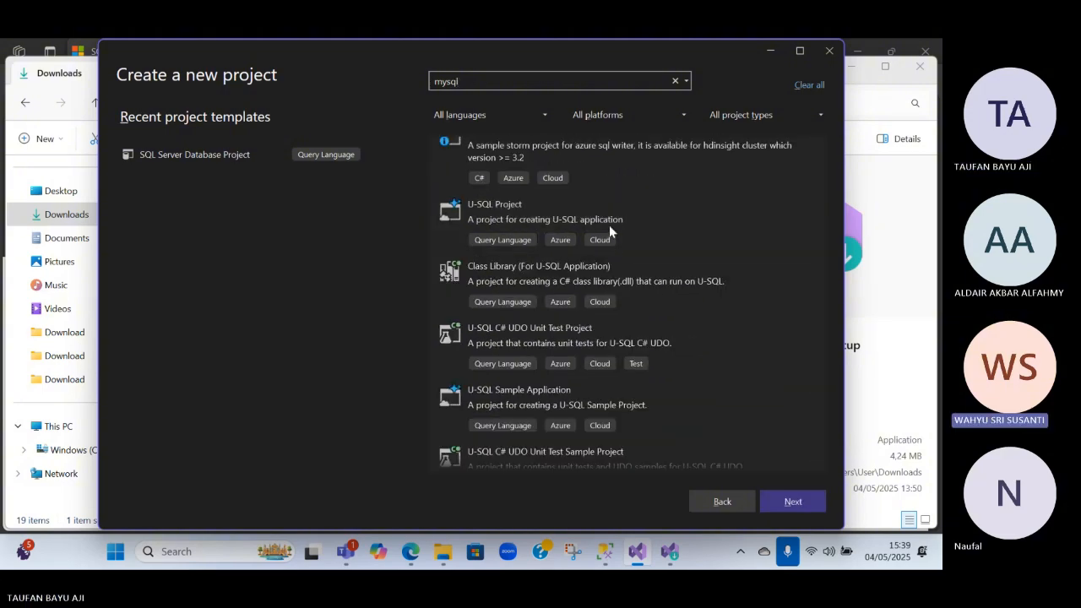
Switch back to the Visual Studio Installer prompt and decline cancelling the download
{"action": "key", "text": "alt+Tab"}
{"action": "key", "text": "alt+Tab"}
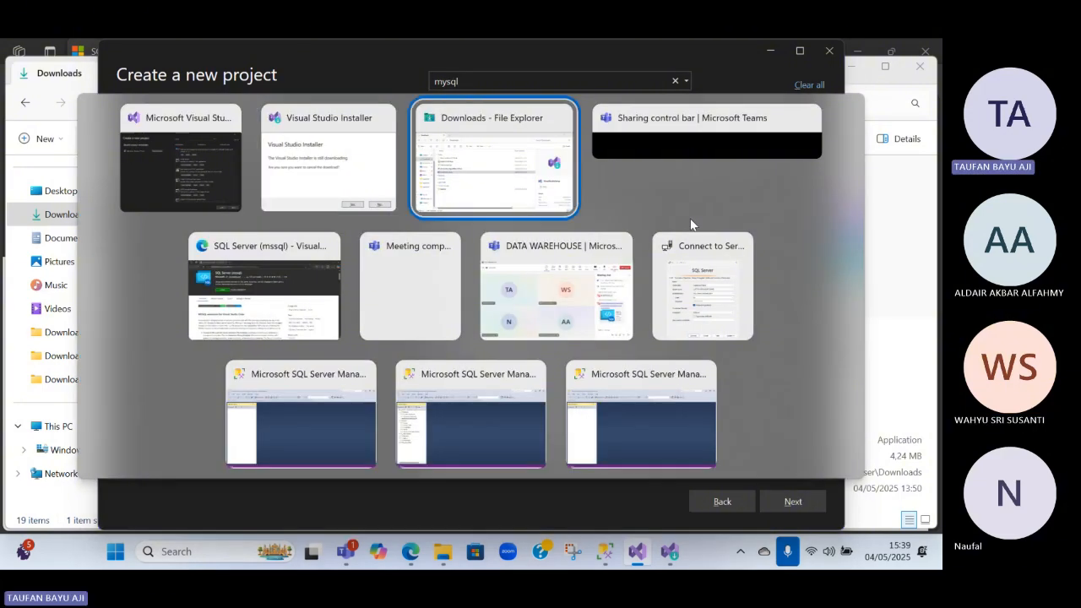
{"action": "key", "text": "alt+Tab"}
{"action": "key", "text": "alt+Tab"}
{"action": "left_click", "coordinate": [358, 190]}
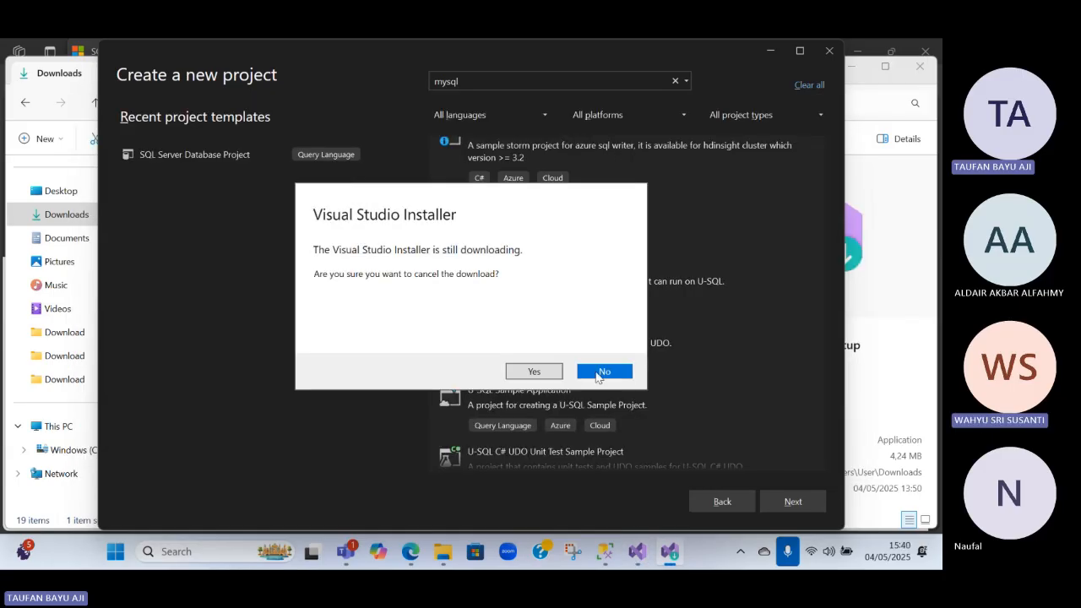
{"action": "left_click", "coordinate": [598, 373]}
Bring up the main Visual Studio Installer window and close it
{"action": "key", "text": "alt+Tab"}
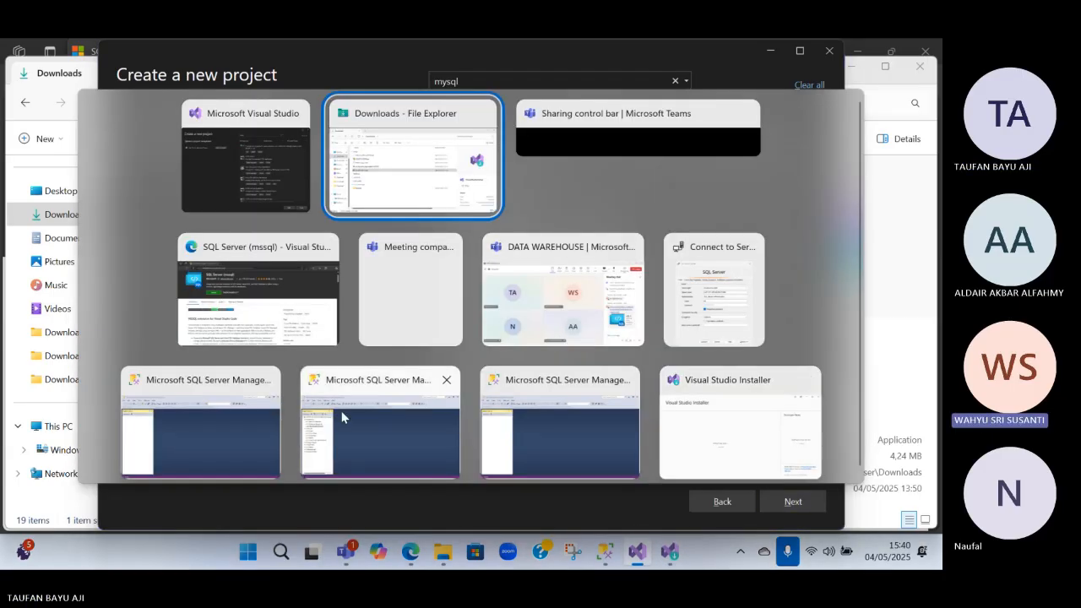
{"action": "left_click", "coordinate": [541, 294]}
{"action": "key", "text": "alt+Tab"}
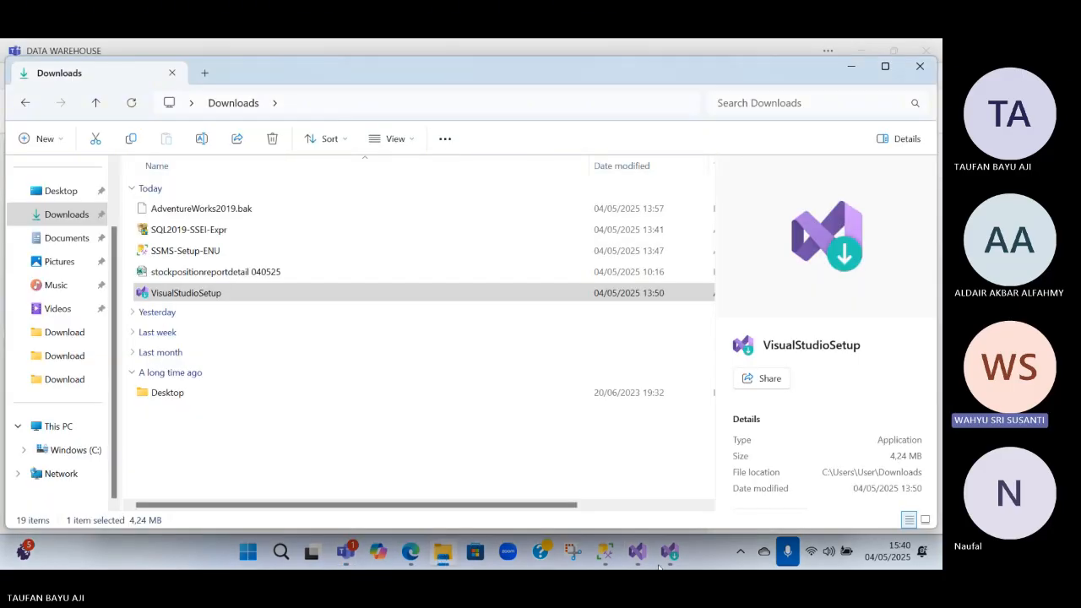
{"action": "mouse_move", "coordinate": [668, 557]}
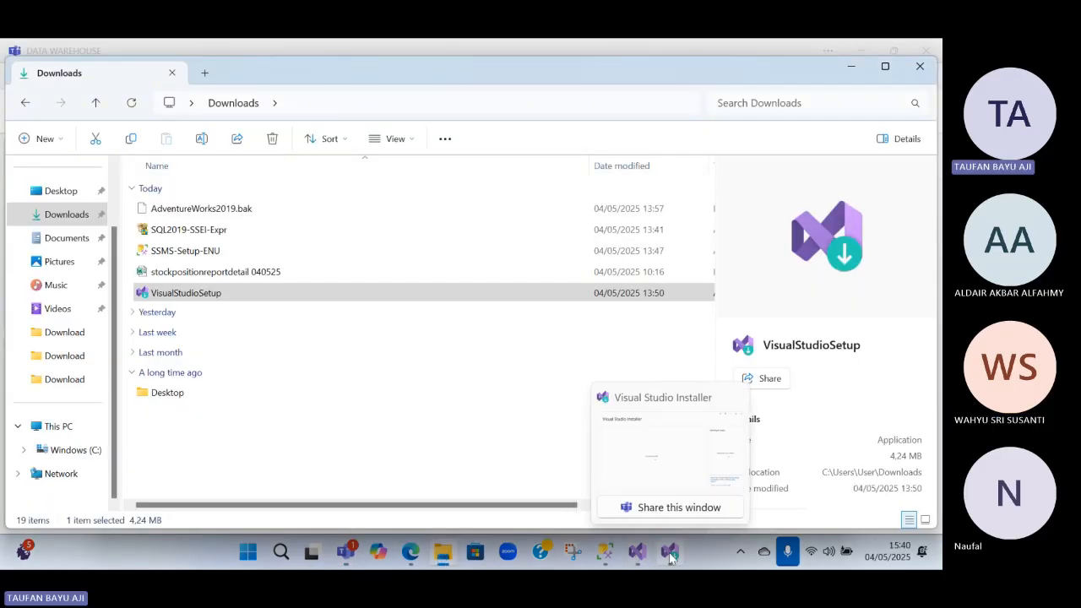
{"action": "left_click", "coordinate": [667, 465]}
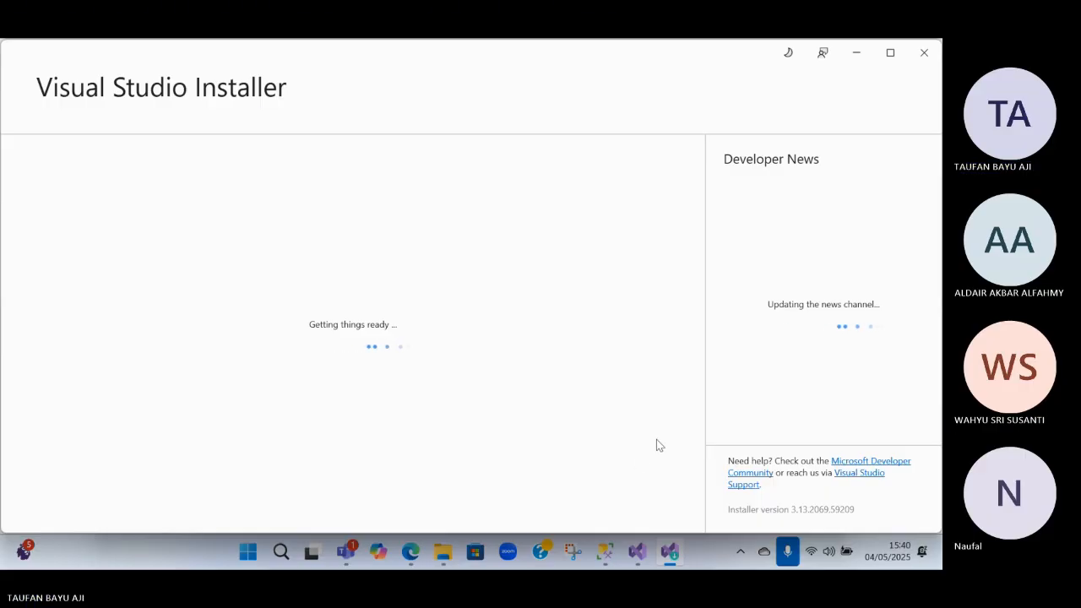
{"action": "left_click", "coordinate": [924, 54]}
Return to Visual Studio, review the "mysql" project templates again and go back to the start window
{"action": "key", "text": "alt+Tab"}
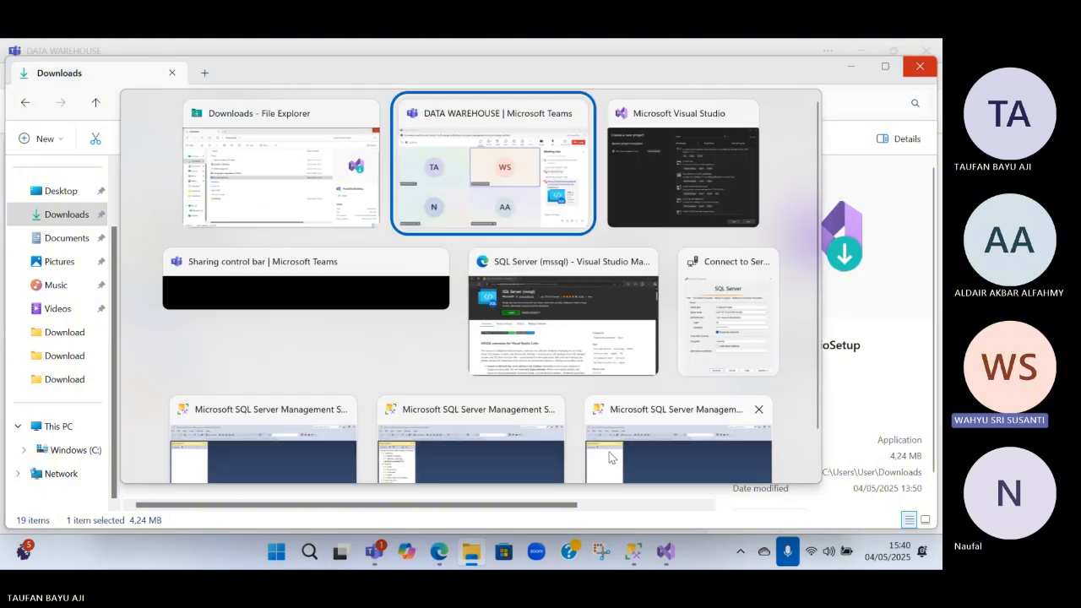
{"action": "key", "text": "Tab"}
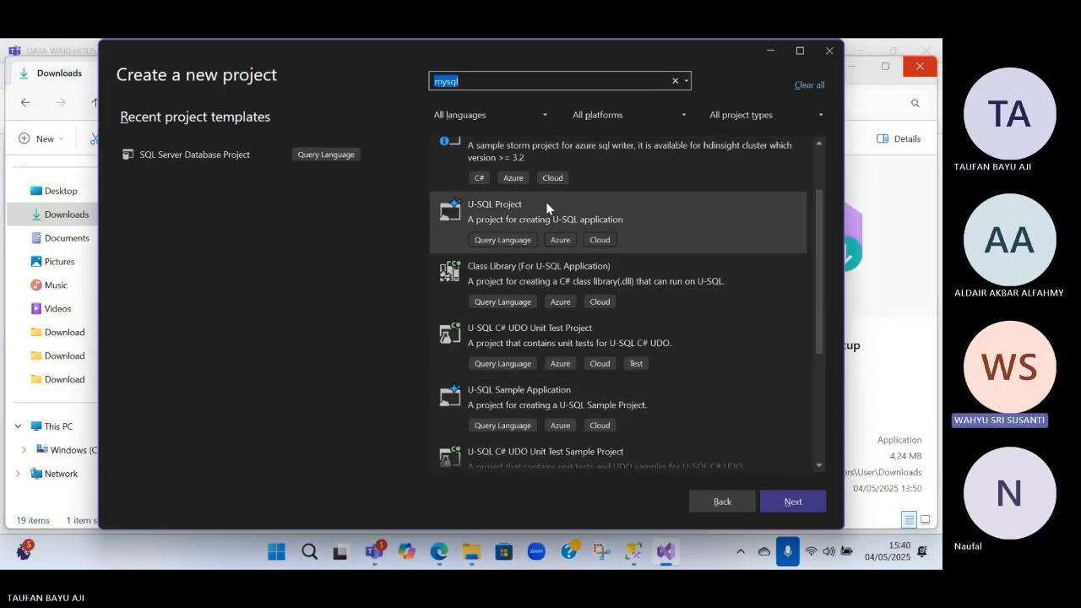
{"action": "scroll", "coordinate": [542, 194], "scroll_direction": "down", "scroll_amount": 3}
{"action": "scroll", "coordinate": [528, 215], "scroll_direction": "up", "scroll_amount": 2}
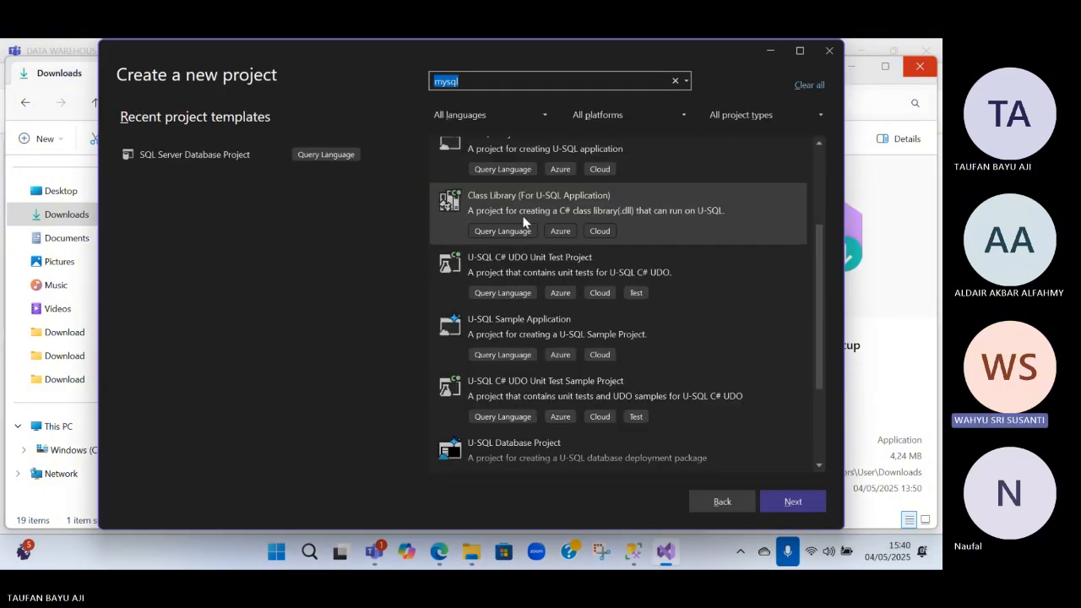
{"action": "key", "text": "alt+Tab"}
{"action": "key", "text": "alt+Tab"}
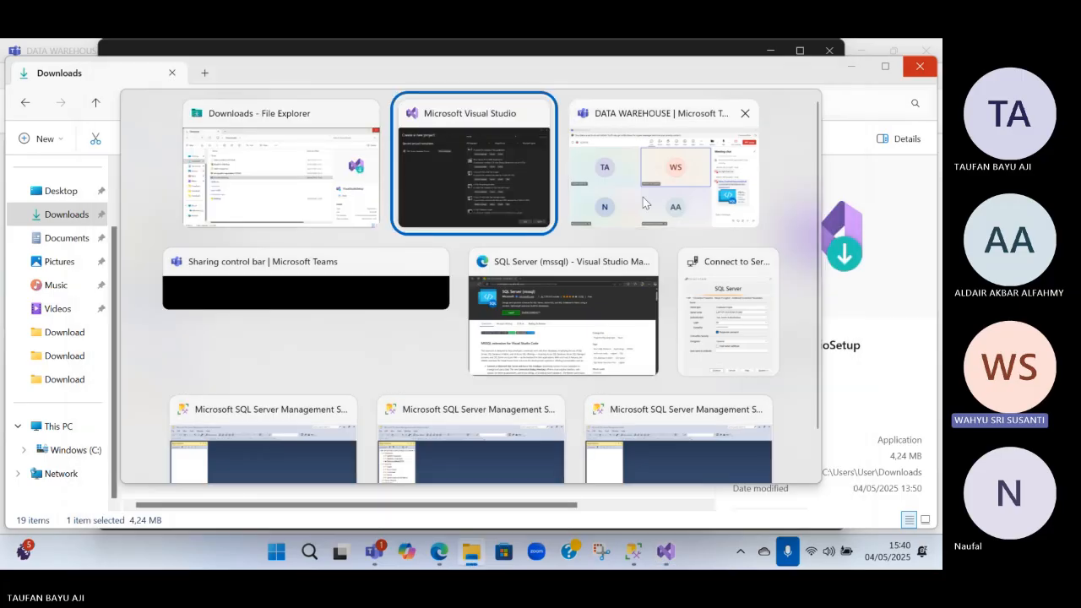
{"action": "left_click", "coordinate": [506, 217]}
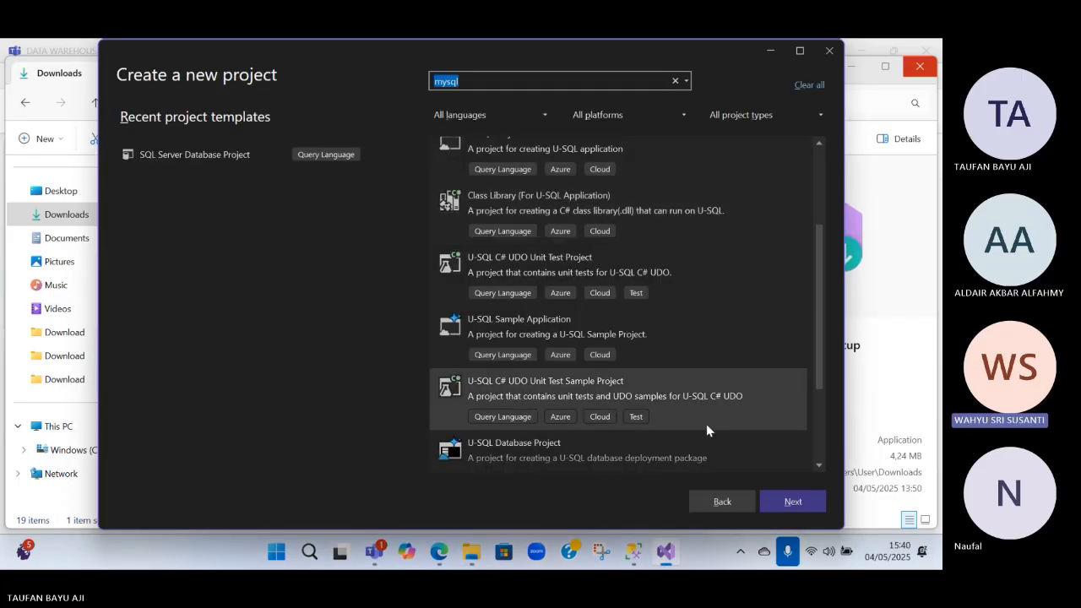
{"action": "left_click", "coordinate": [731, 500]}
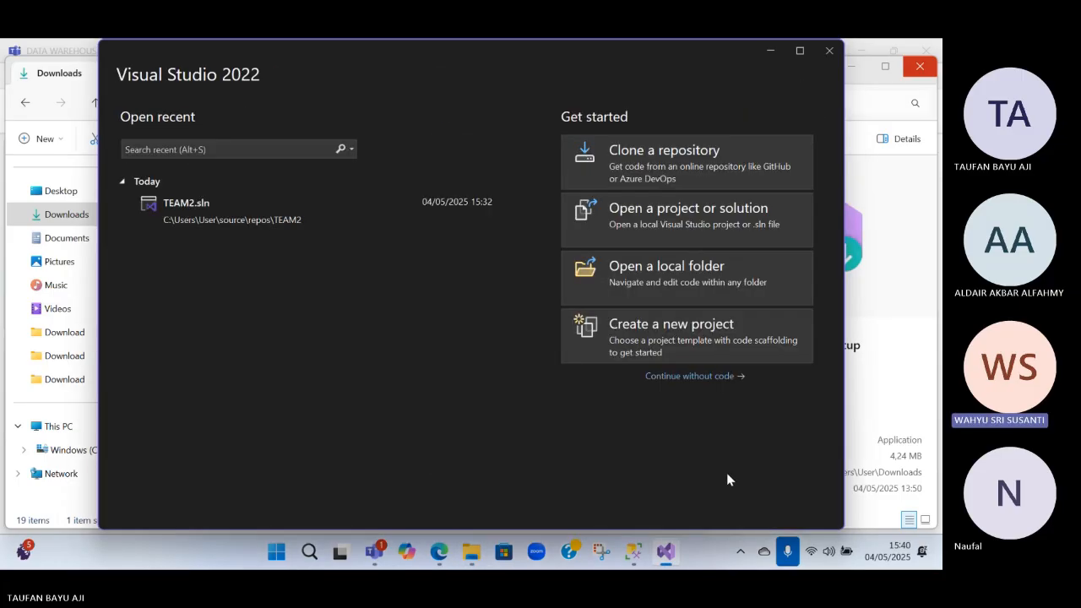
Continue without code into the empty Visual Studio workspace and dismiss the GitHub Copilot promotion
{"action": "left_click", "coordinate": [691, 378]}
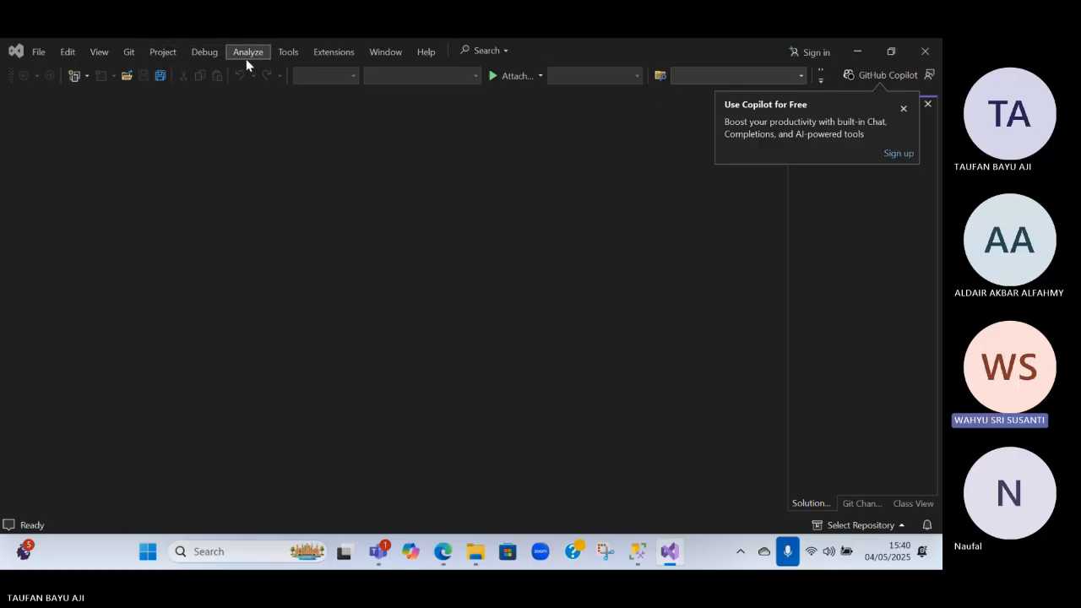
{"action": "left_click", "coordinate": [12, 55]}
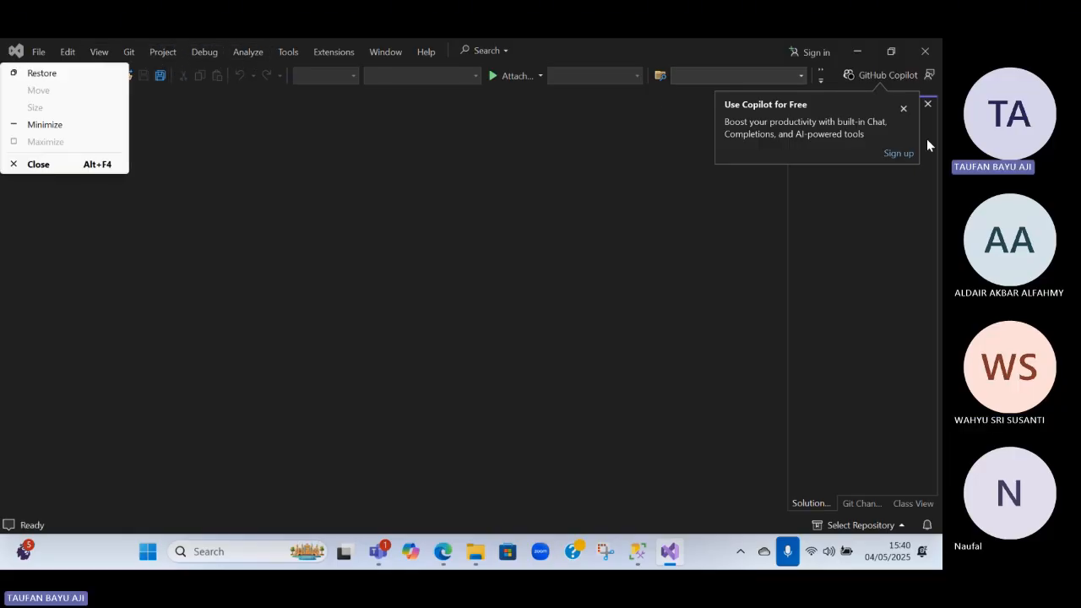
{"action": "left_click", "coordinate": [902, 109]}
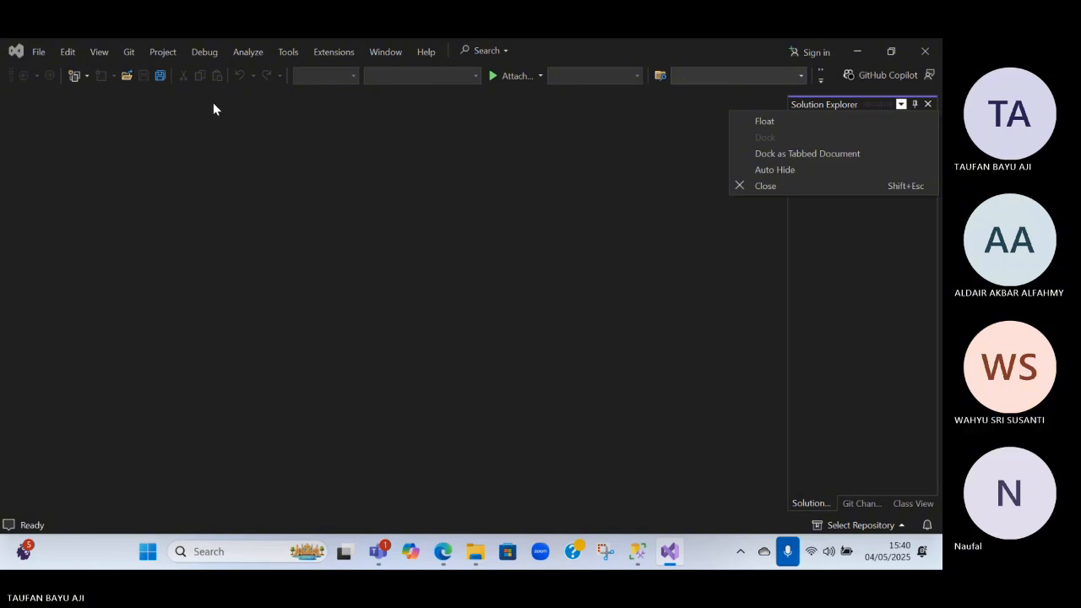
Switch to the SQL Server (mssql) marketplace page in Microsoft Edge and try to install the extension
{"action": "key", "text": "alt+Tab"}
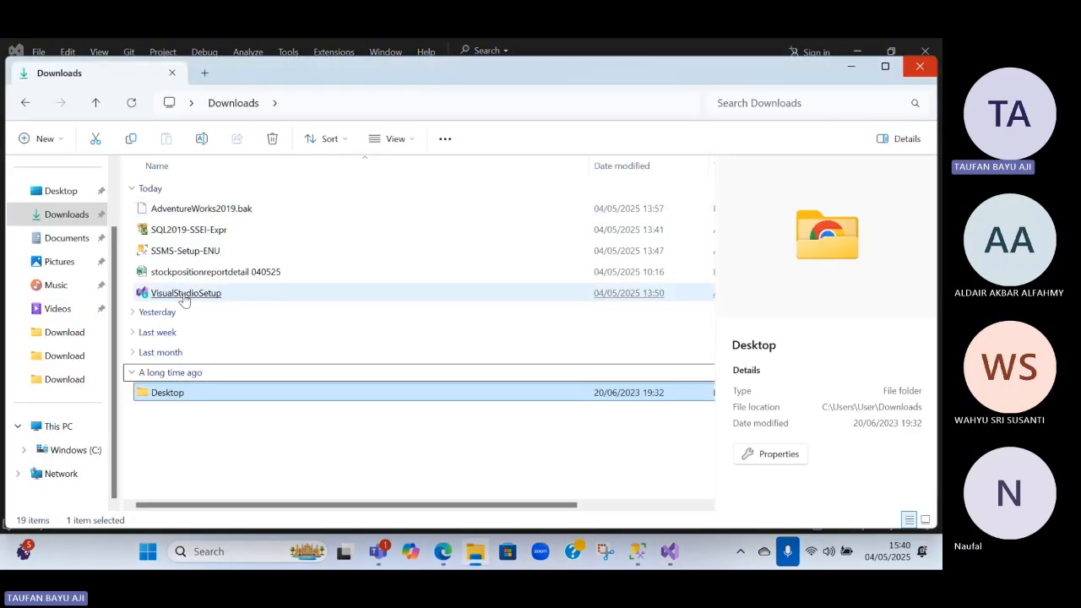
{"action": "key", "text": "alt+Tab"}
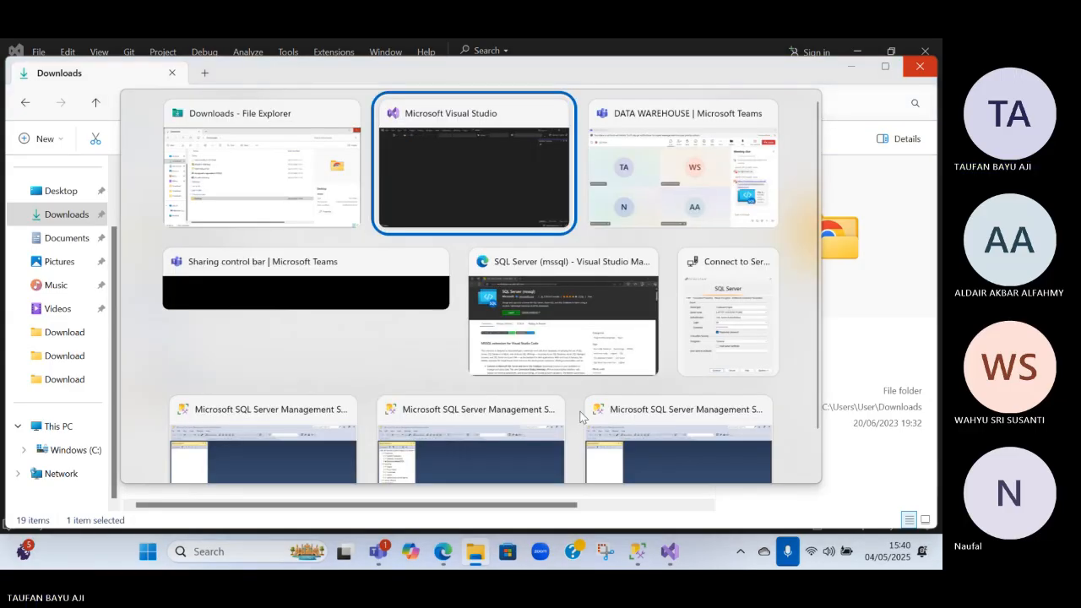
{"action": "key", "text": "alt+Tab"}
{"action": "key", "text": "alt+Tab"}
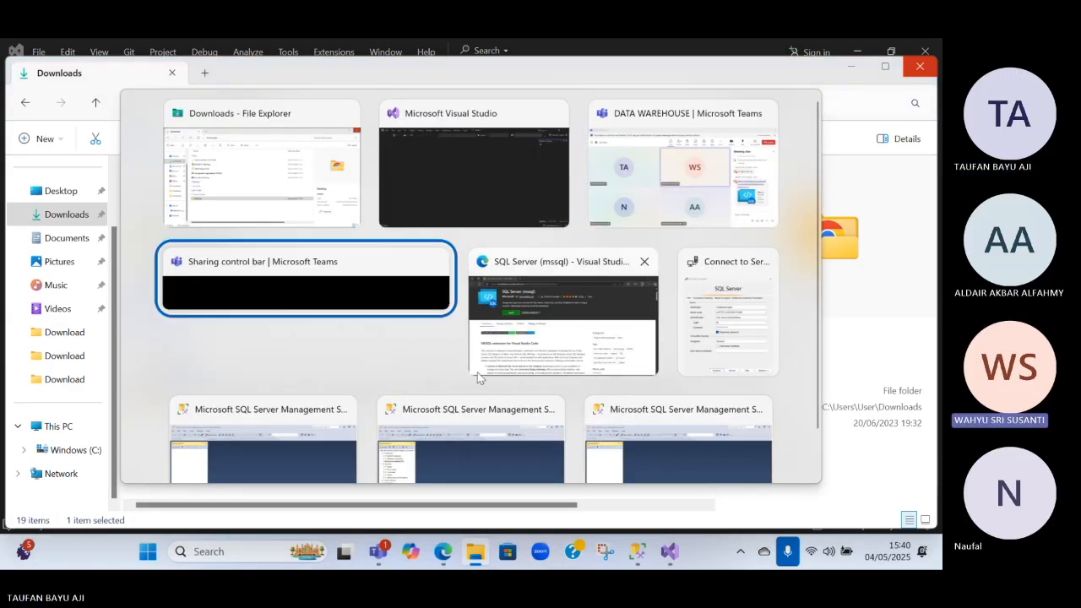
{"action": "left_click", "coordinate": [288, 189]}
{"action": "key", "text": "alt+Tab"}
{"action": "key", "text": "alt+Tab"}
{"action": "key", "text": "alt+Tab"}
{"action": "key", "text": "alt+Tab"}
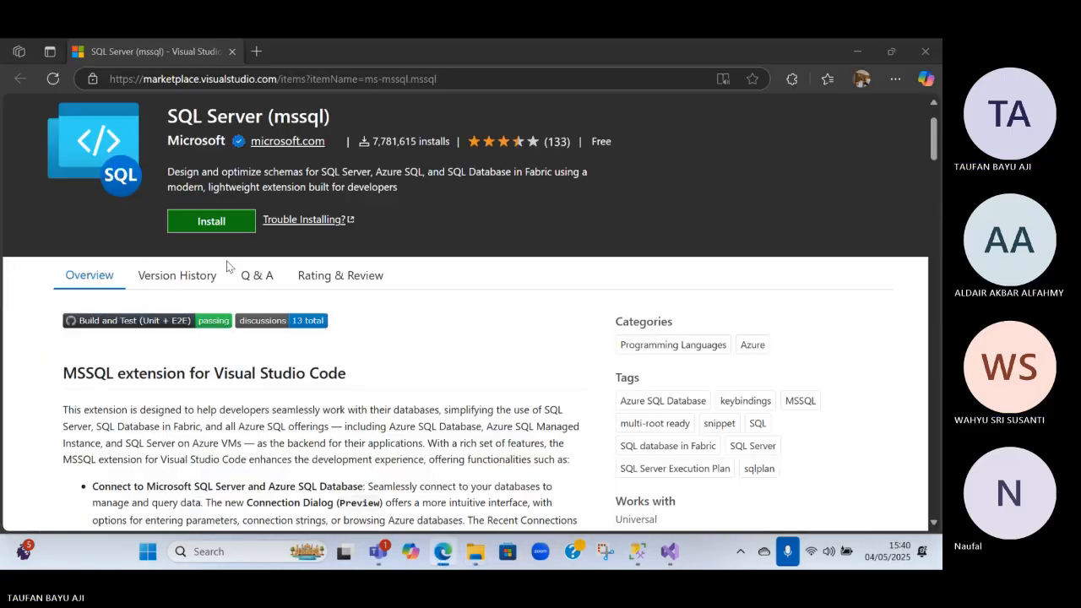
{"action": "left_click", "coordinate": [211, 221]}
Browse the marketplace extensions tagged MSSQL and open Microsoft's SQL Server (mssql) extension from them
{"action": "scroll", "coordinate": [253, 224], "scroll_direction": "down", "scroll_amount": 3}
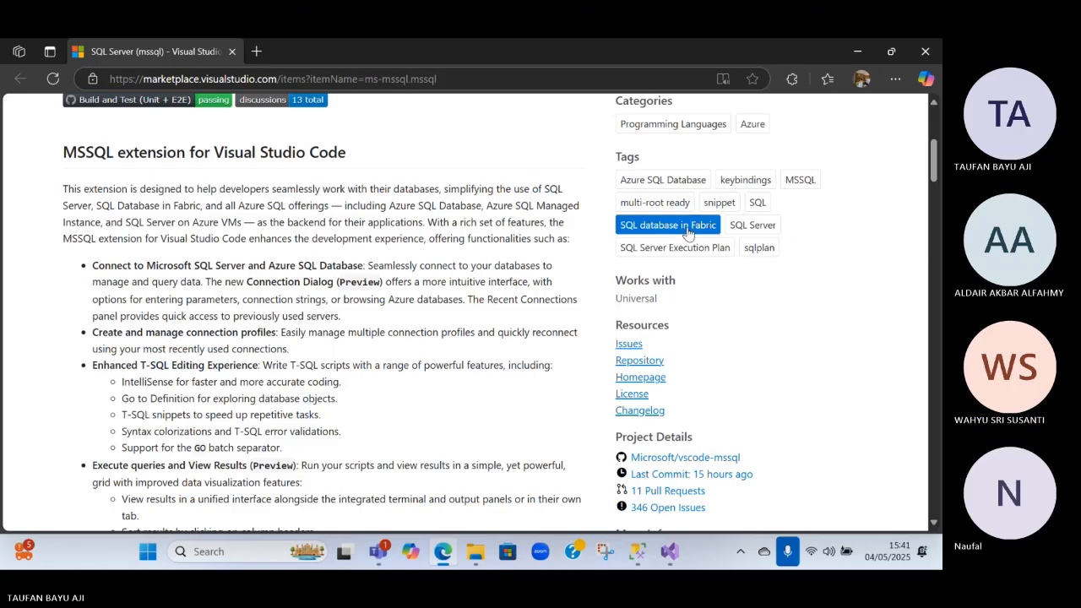
{"action": "left_click", "coordinate": [800, 180]}
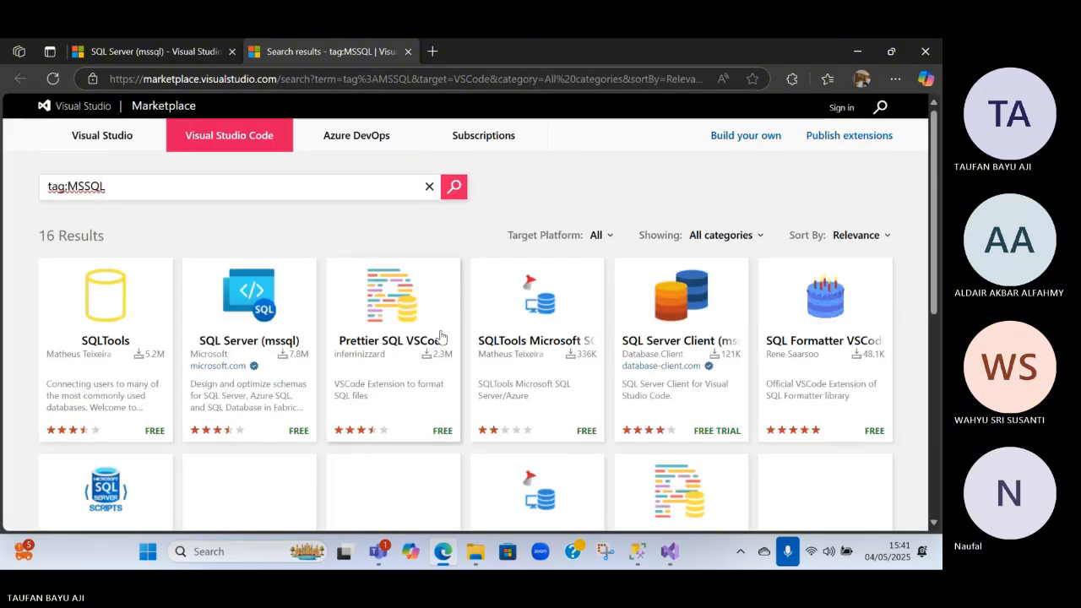
{"action": "left_click", "coordinate": [299, 434]}
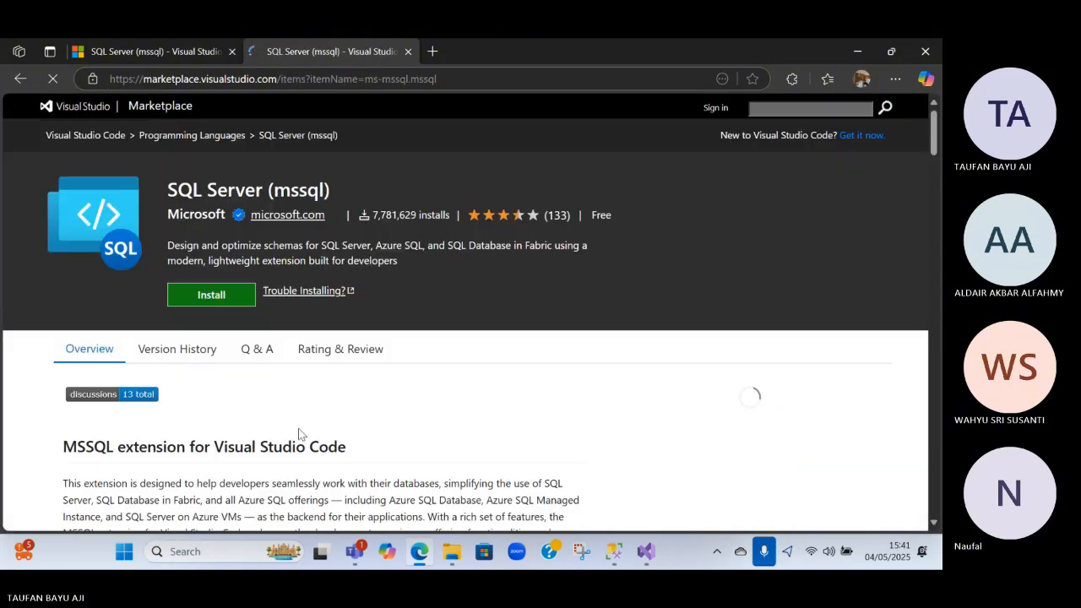
Try to install the SQL Server (mssql) extension from its reopened page, then open its installation troubleshooting guide
{"action": "left_click", "coordinate": [216, 309]}
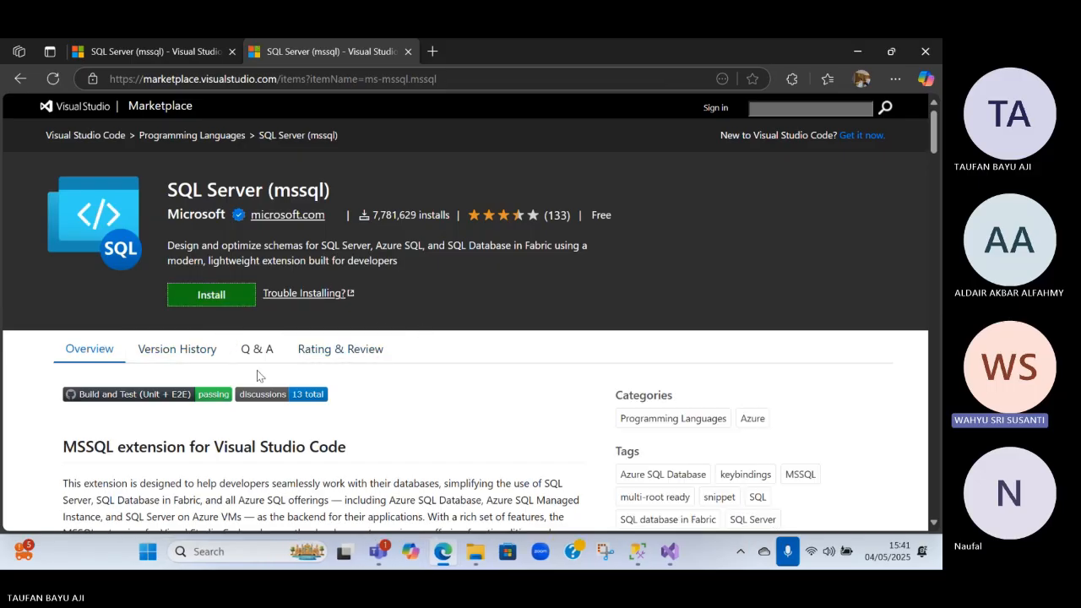
{"action": "scroll", "coordinate": [291, 304], "scroll_direction": "down", "scroll_amount": 10}
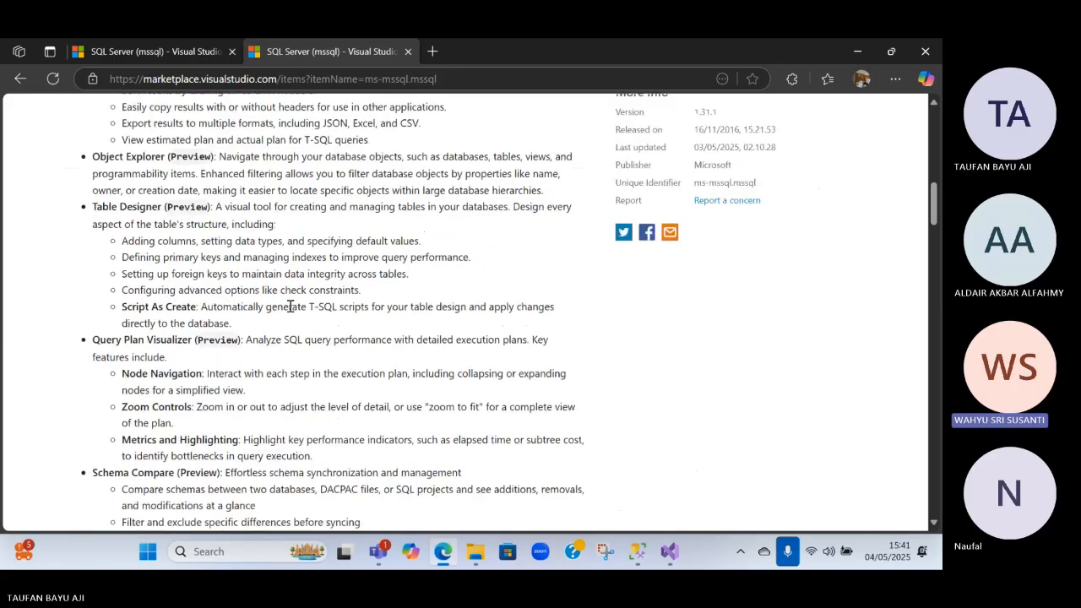
{"action": "scroll", "coordinate": [287, 306], "scroll_direction": "up", "scroll_amount": 9}
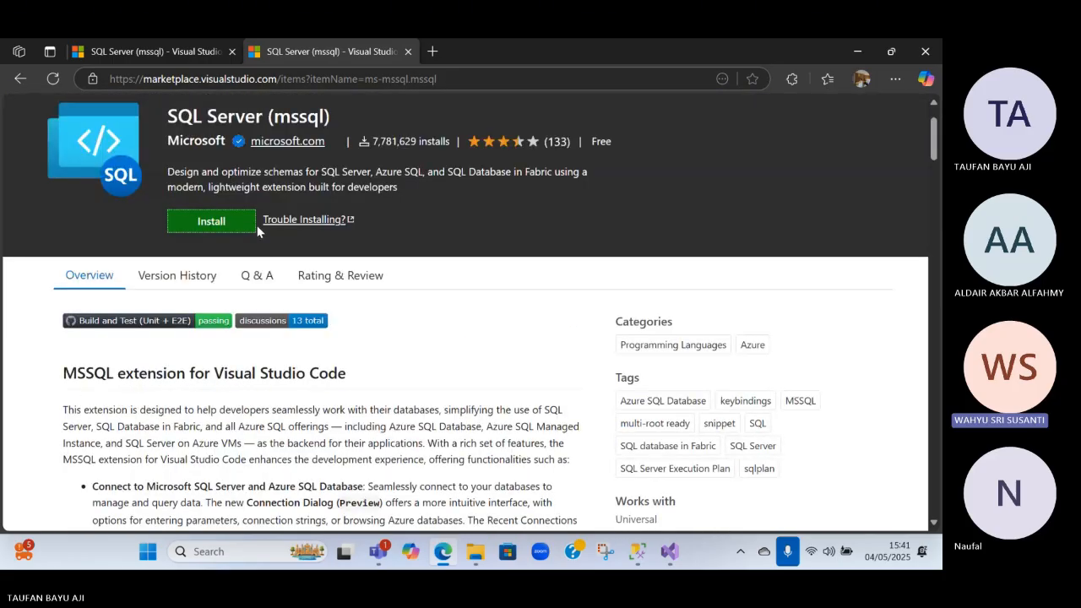
{"action": "left_click", "coordinate": [254, 223]}
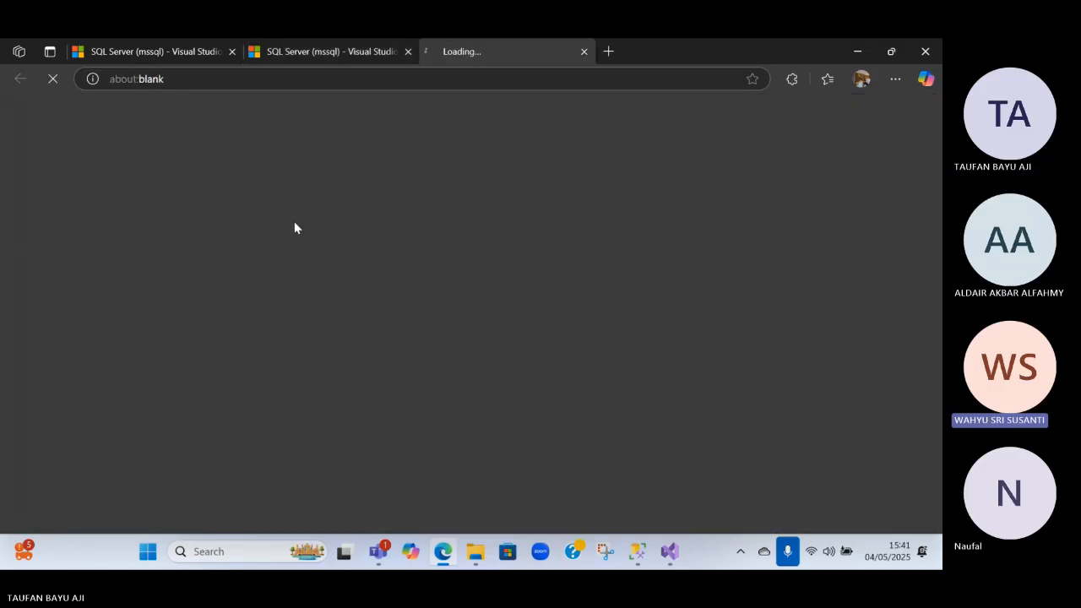
Skim the Extension Marketplace guide, then return to the SQL Server (mssql) page and retry installing the extension
{"action": "scroll", "coordinate": [329, 216], "scroll_direction": "down", "scroll_amount": 1}
{"action": "scroll", "coordinate": [326, 216], "scroll_direction": "down", "scroll_amount": 3}
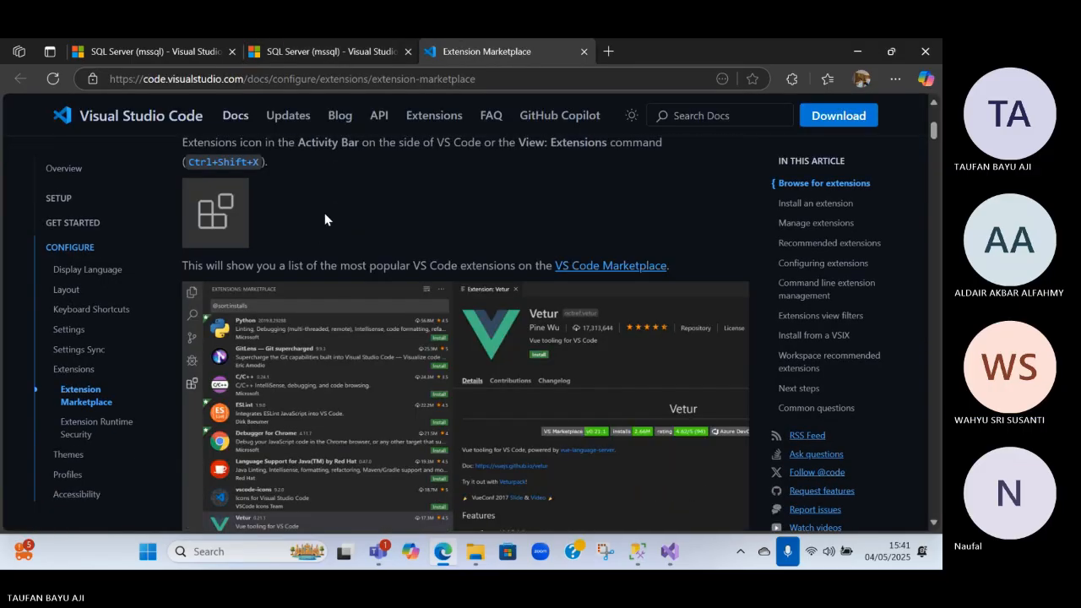
{"action": "scroll", "coordinate": [324, 213], "scroll_direction": "up", "scroll_amount": 2}
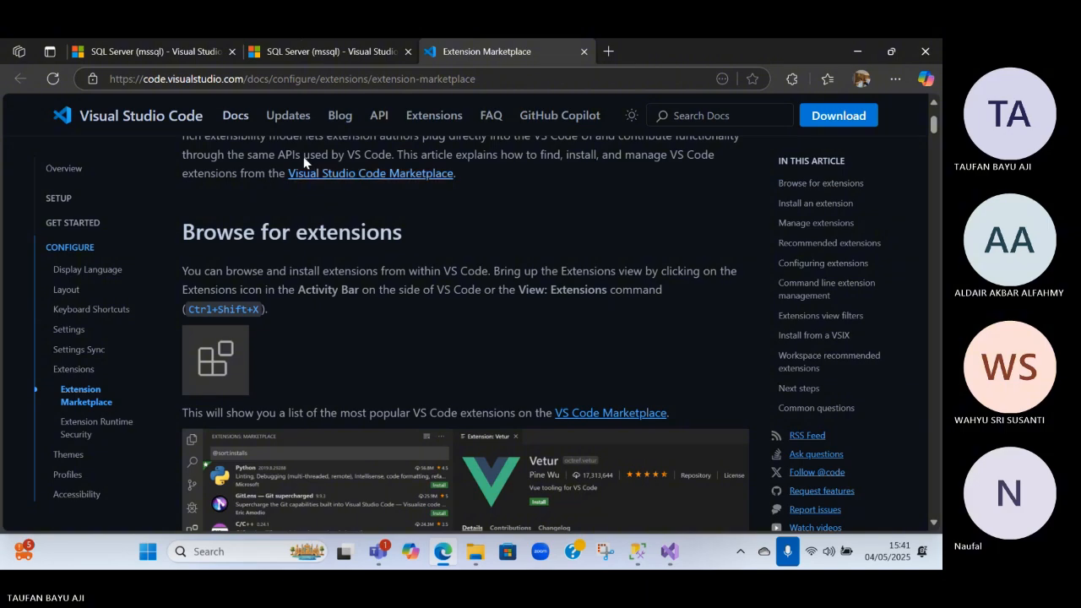
{"action": "left_click", "coordinate": [302, 52]}
{"action": "left_click", "coordinate": [456, 47]}
{"action": "left_click", "coordinate": [302, 48]}
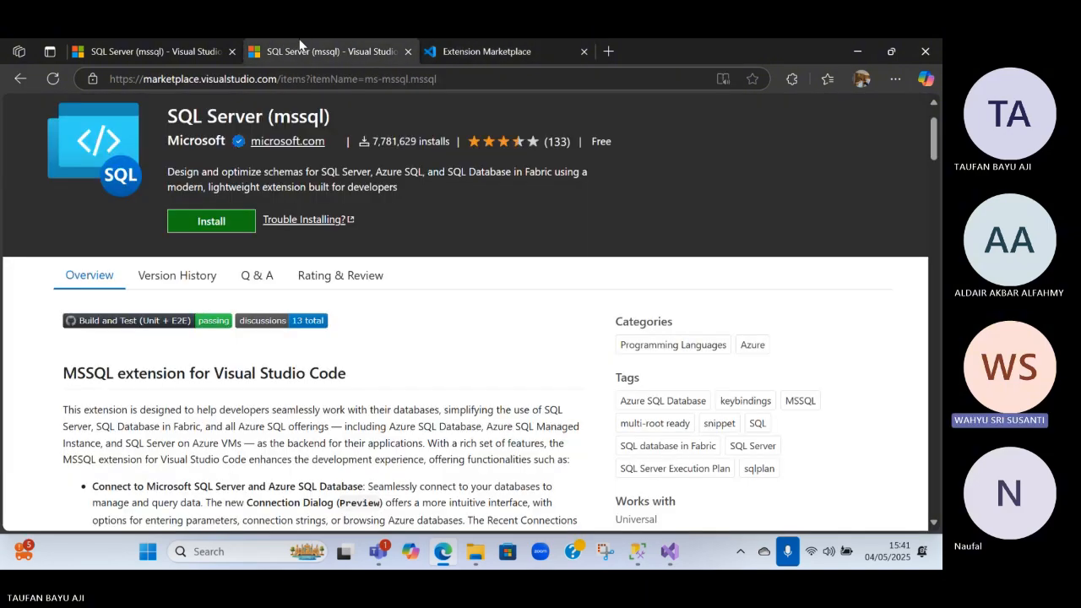
{"action": "left_click", "coordinate": [241, 228]}
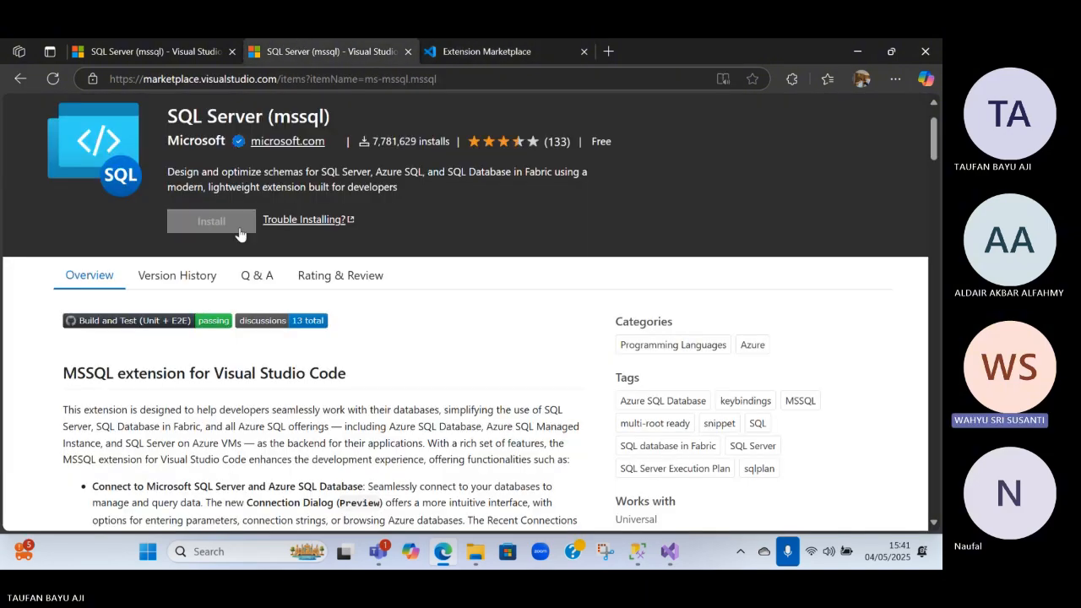
Read the Extension Marketplace guide's instructions on browsing and installing extensions, then close the guide and switch back to Visual Studio
{"action": "left_click", "coordinate": [467, 49]}
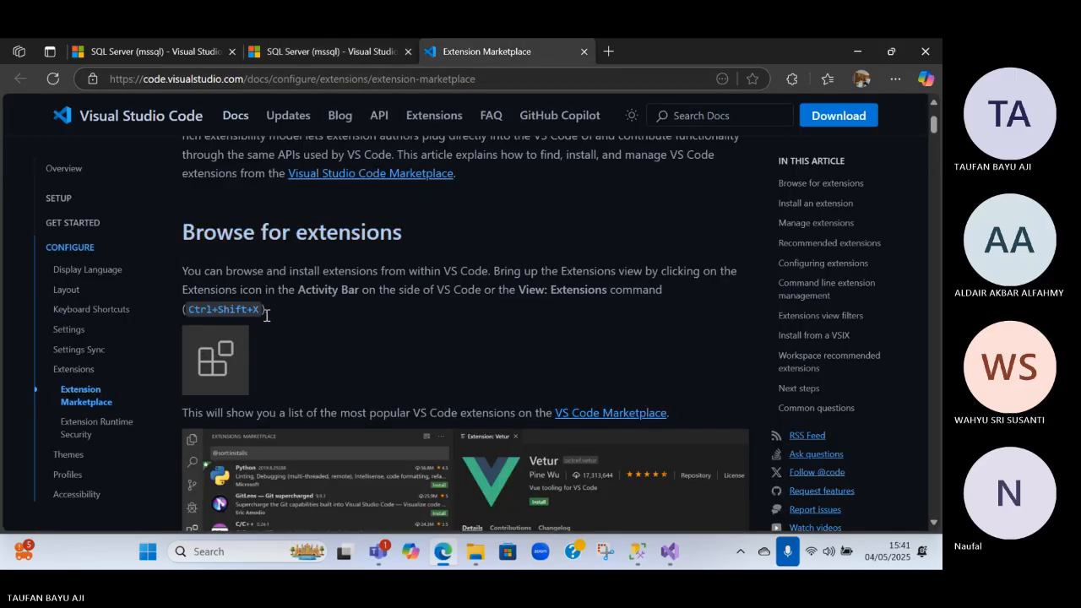
{"action": "scroll", "coordinate": [288, 323], "scroll_direction": "down", "scroll_amount": 3}
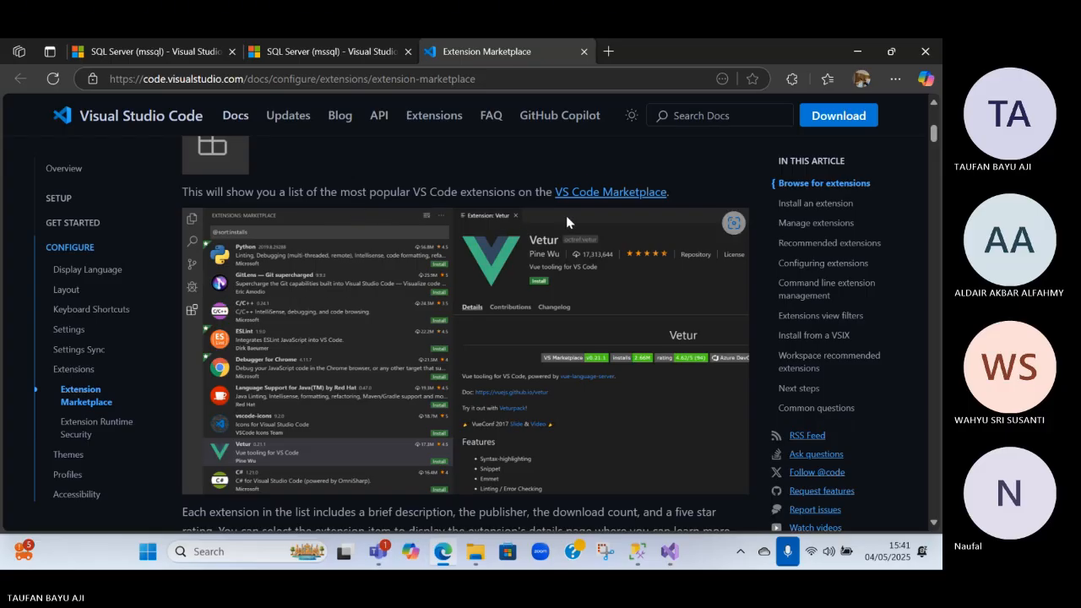
{"action": "scroll", "coordinate": [566, 215], "scroll_direction": "down", "scroll_amount": 5}
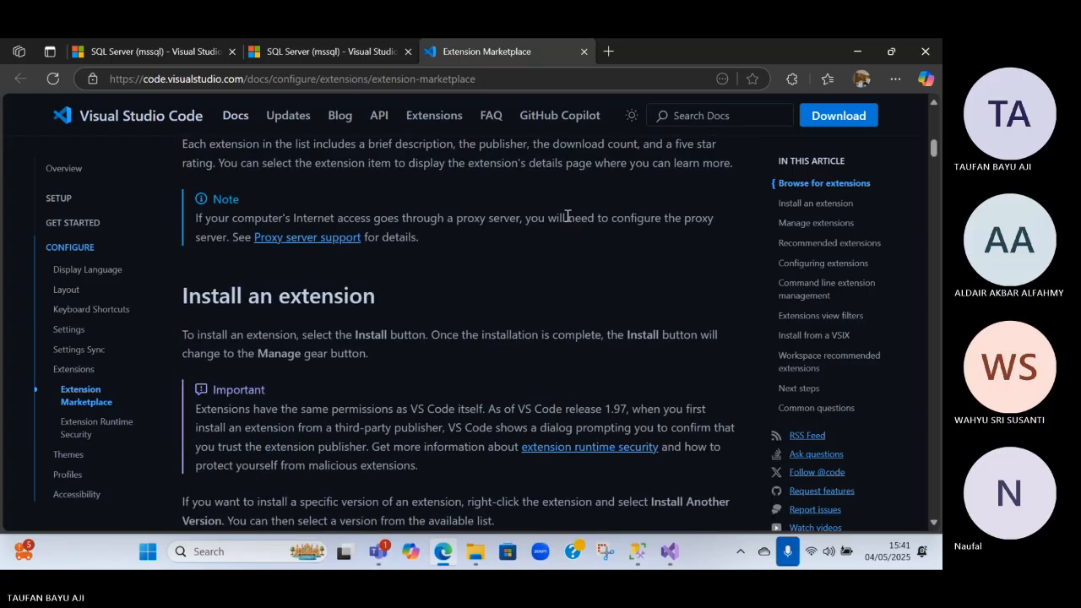
{"action": "scroll", "coordinate": [566, 217], "scroll_direction": "down", "scroll_amount": 6}
{"action": "scroll", "coordinate": [559, 219], "scroll_direction": "down", "scroll_amount": 4}
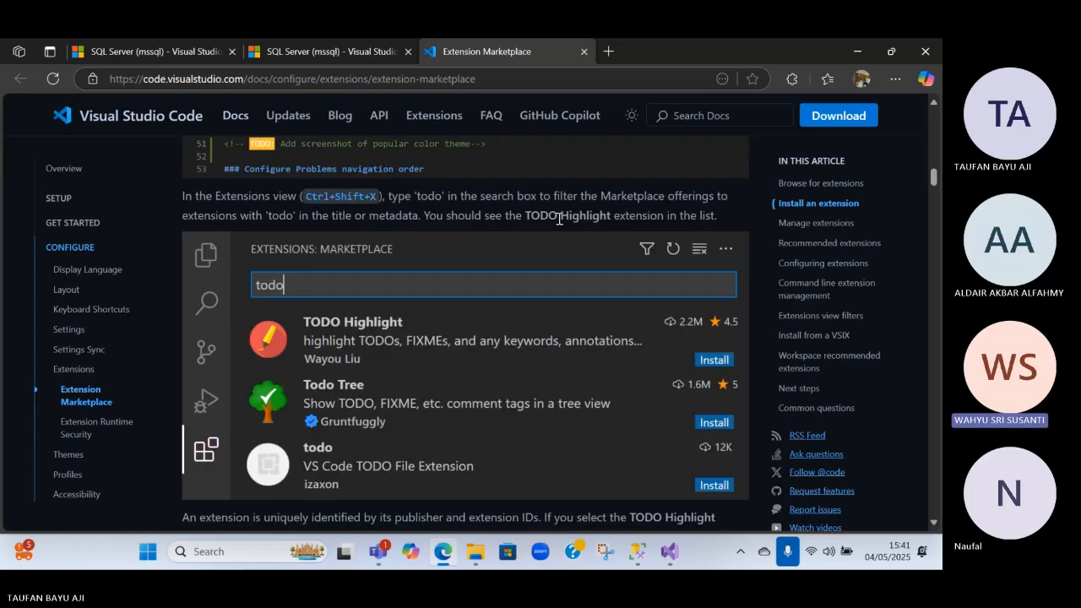
{"action": "scroll", "coordinate": [559, 219], "scroll_direction": "down", "scroll_amount": 10}
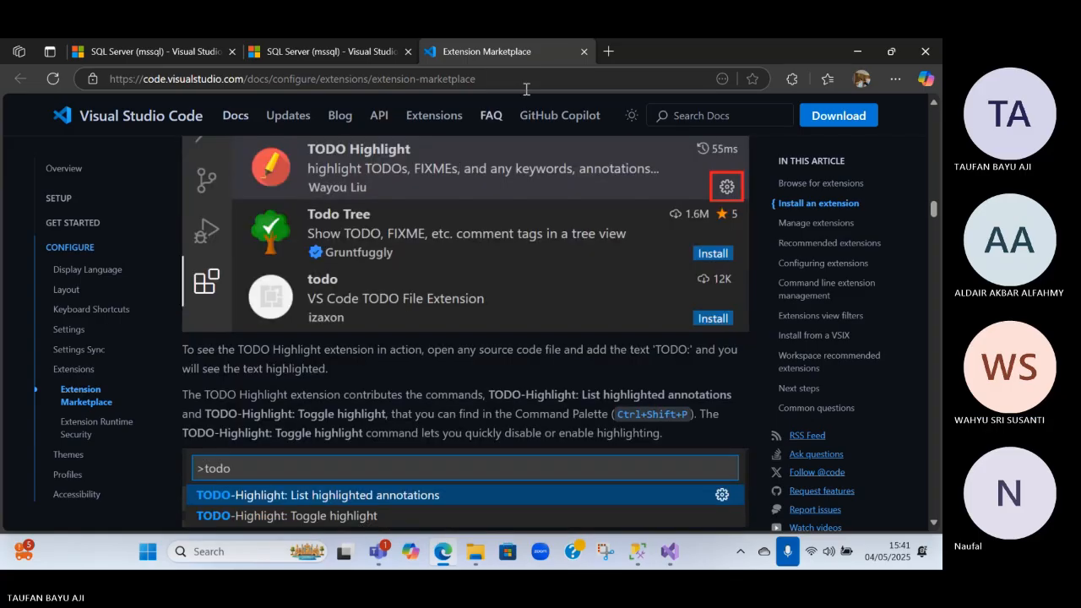
{"action": "left_click", "coordinate": [585, 51]}
{"action": "key", "text": "alt+Tab"}
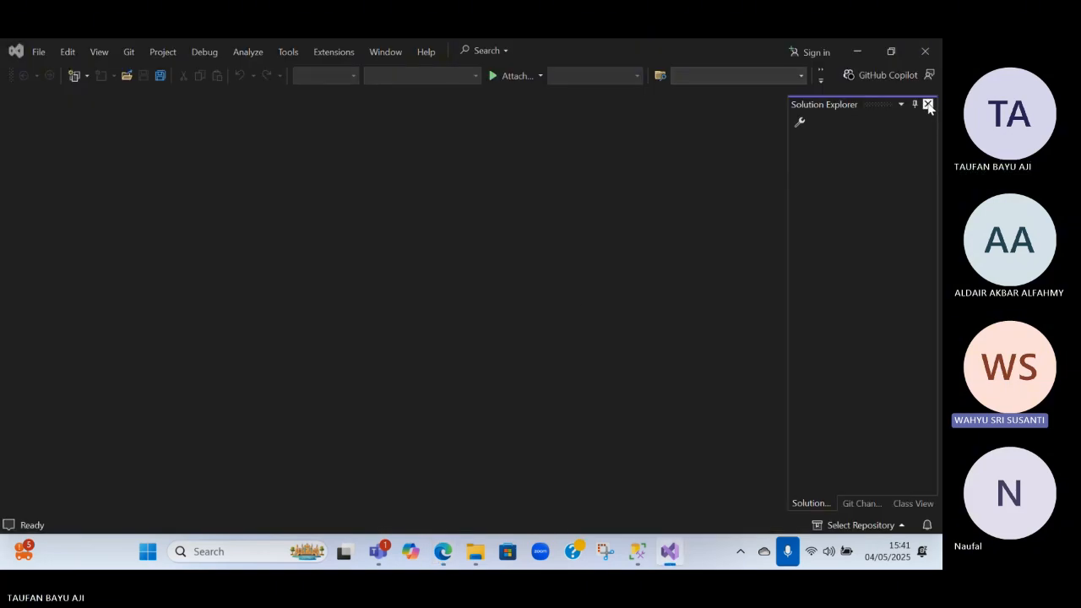
Restore the Visual Studio window from full screen and enlarge it over the browser
{"action": "left_click", "coordinate": [900, 105]}
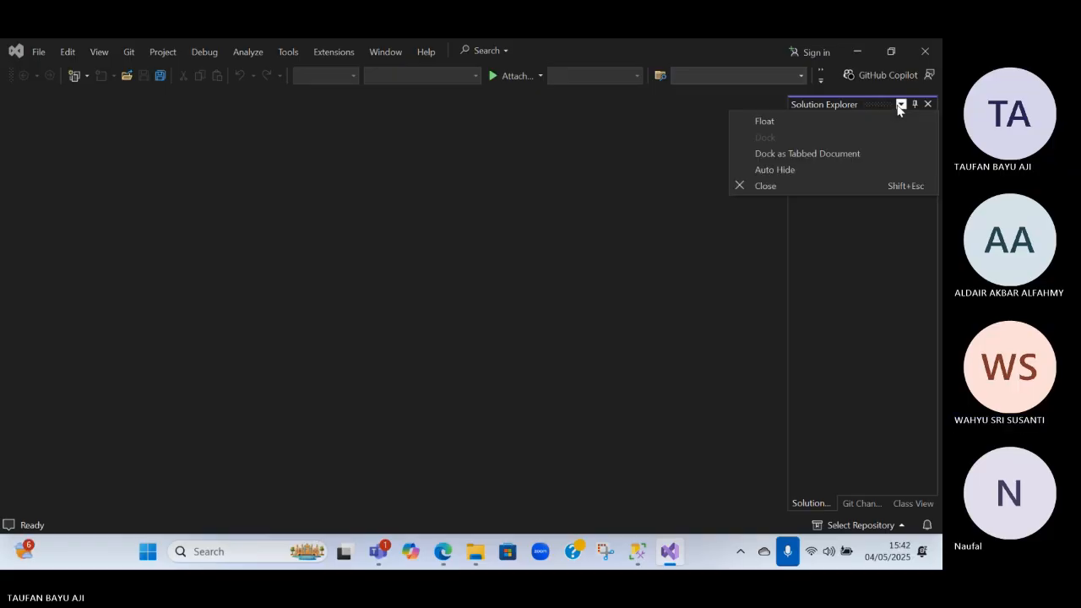
{"action": "left_click", "coordinate": [693, 217]}
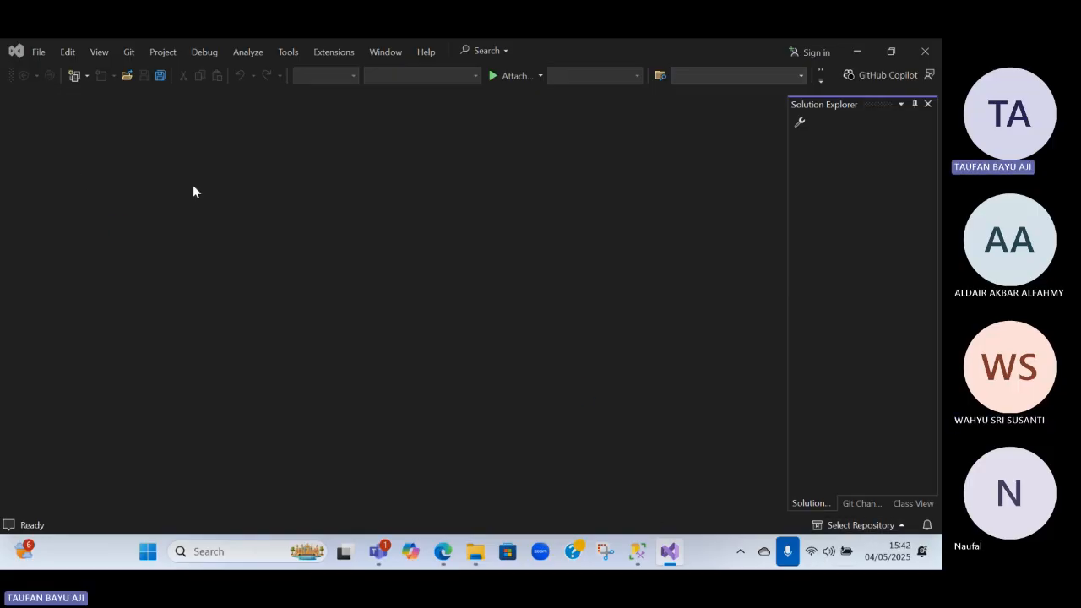
{"action": "double_click", "coordinate": [10, 82]}
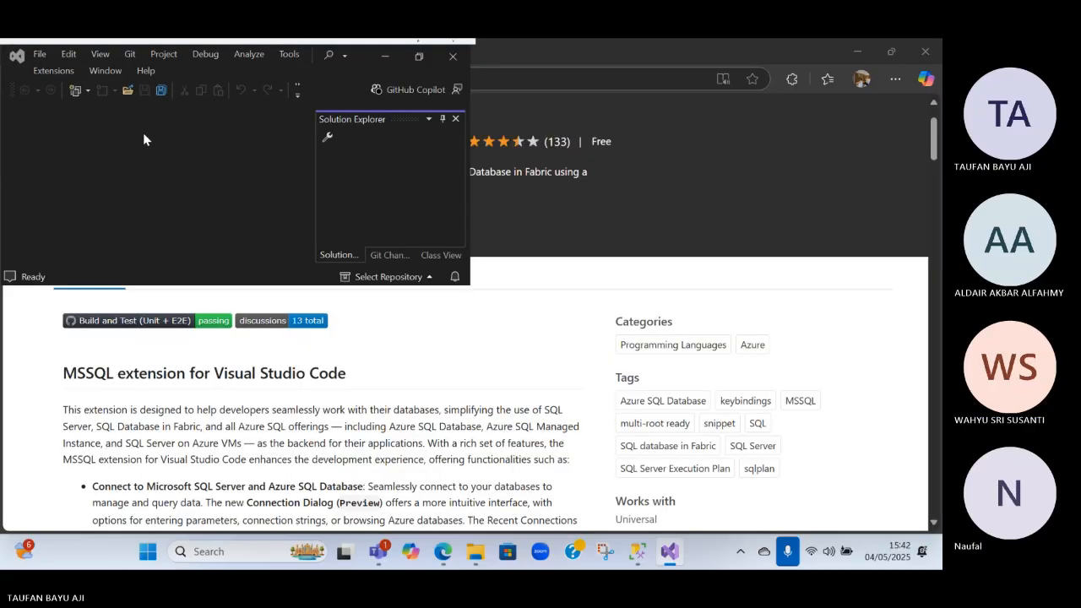
{"action": "left_click", "coordinate": [416, 56]}
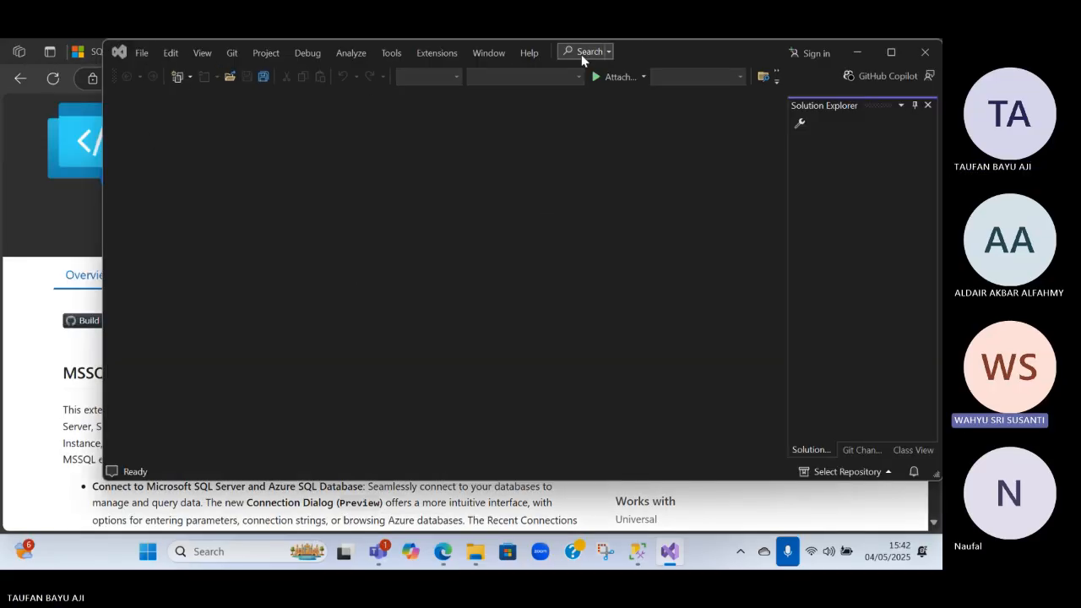
{"action": "left_click", "coordinate": [608, 53]}
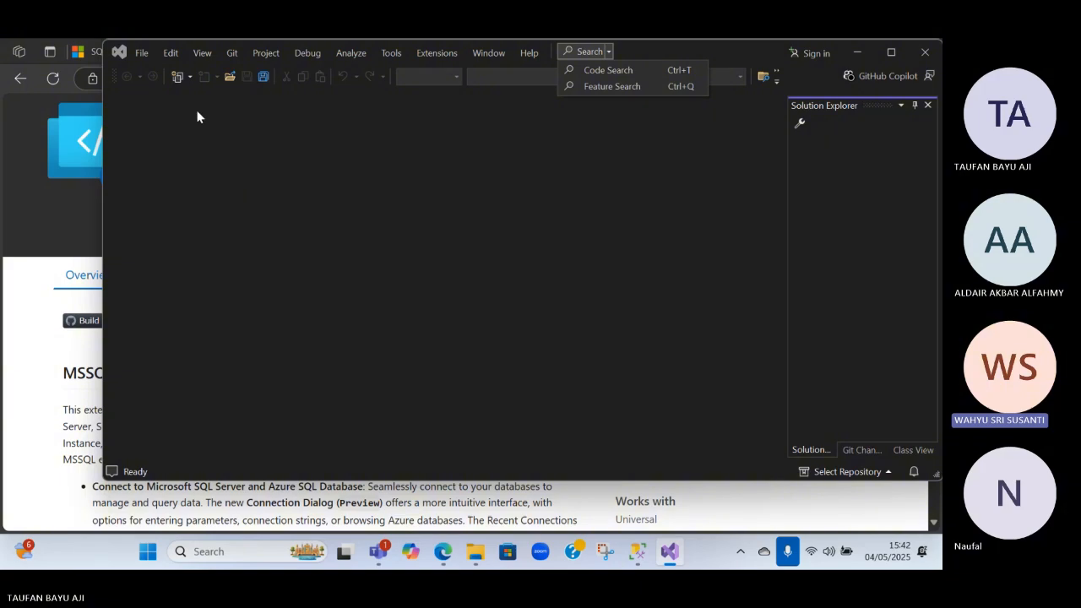
{"action": "left_click", "coordinate": [141, 53]}
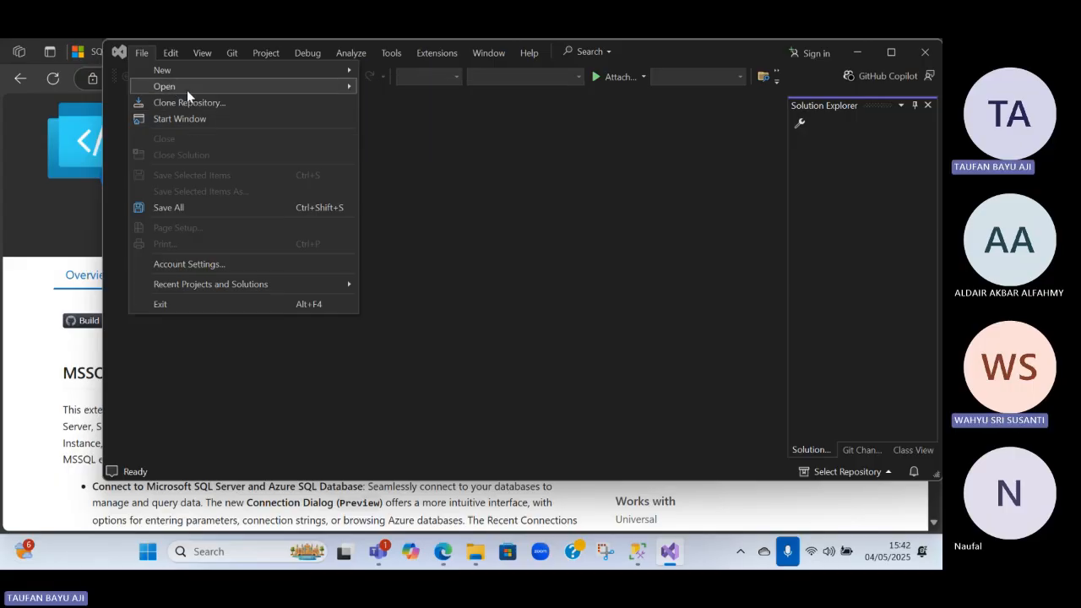
{"action": "mouse_move", "coordinate": [187, 88]}
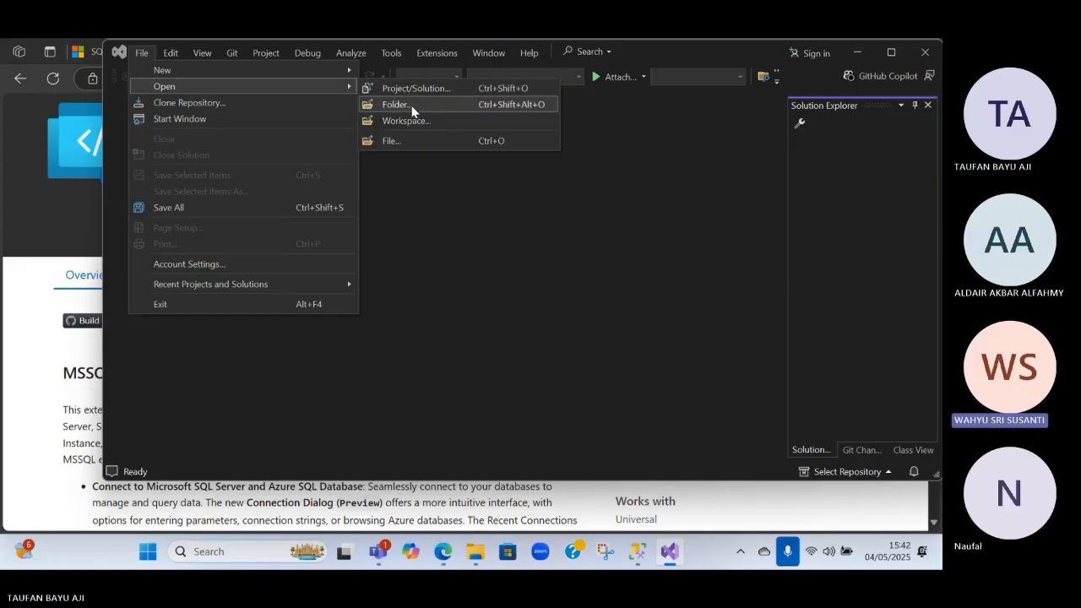
{"action": "left_click", "coordinate": [413, 109]}
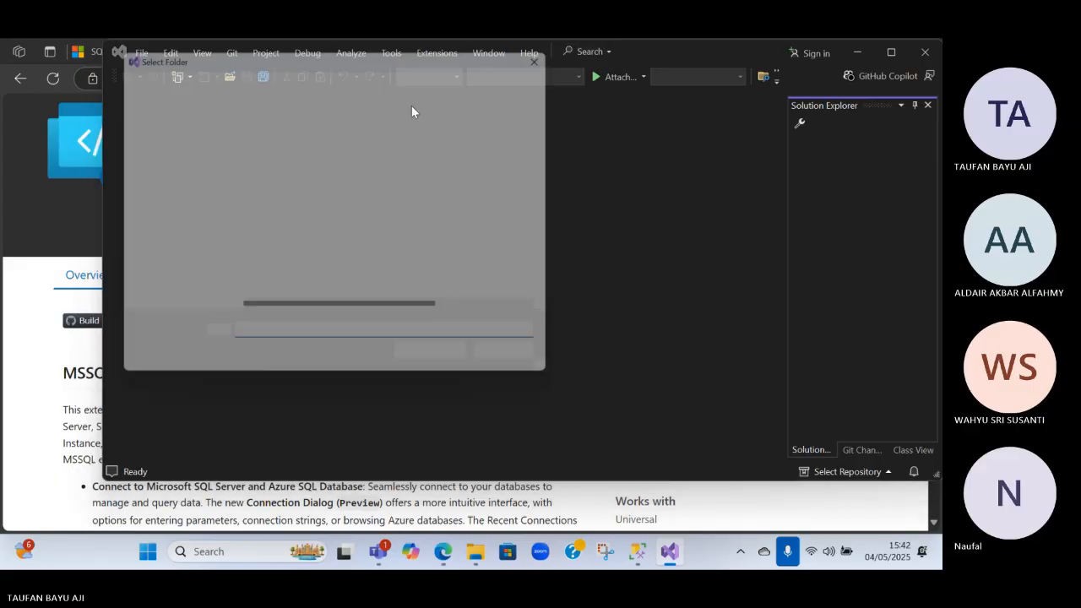
{"action": "double_click", "coordinate": [264, 156]}
{"action": "double_click", "coordinate": [260, 155]}
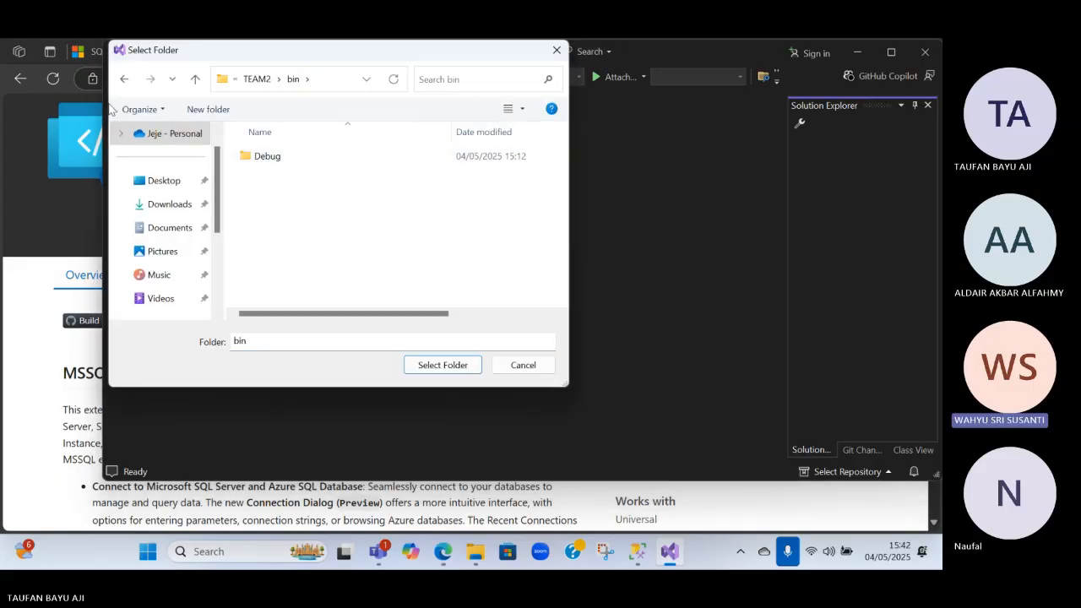
{"action": "left_click", "coordinate": [124, 79]}
{"action": "left_click", "coordinate": [260, 180]}
{"action": "double_click", "coordinate": [256, 158]}
{"action": "double_click", "coordinate": [259, 159]}
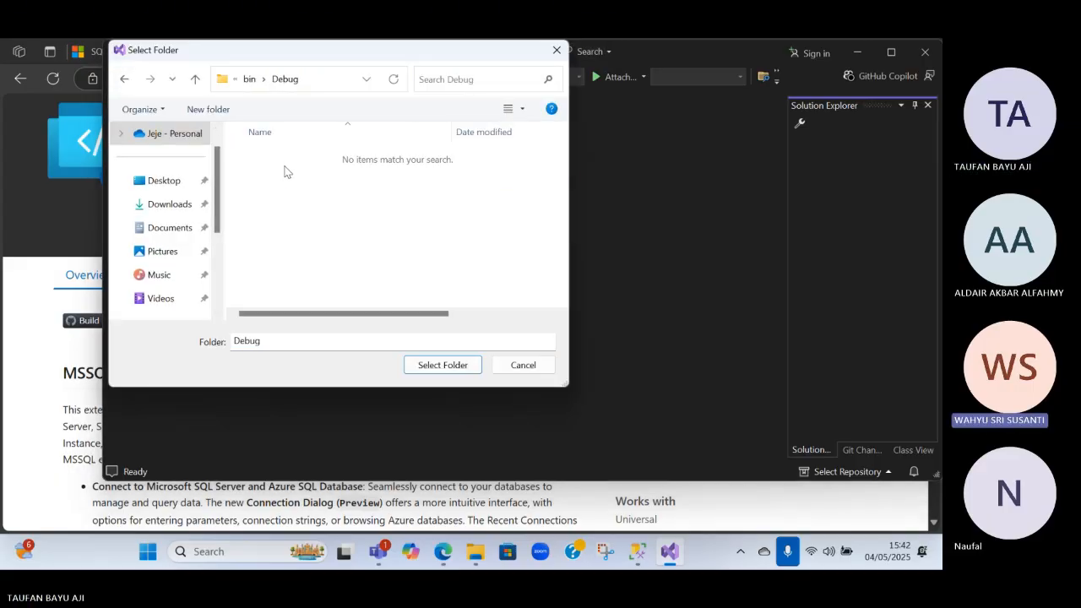
{"action": "left_click", "coordinate": [129, 81]}
{"action": "left_click", "coordinate": [521, 365]}
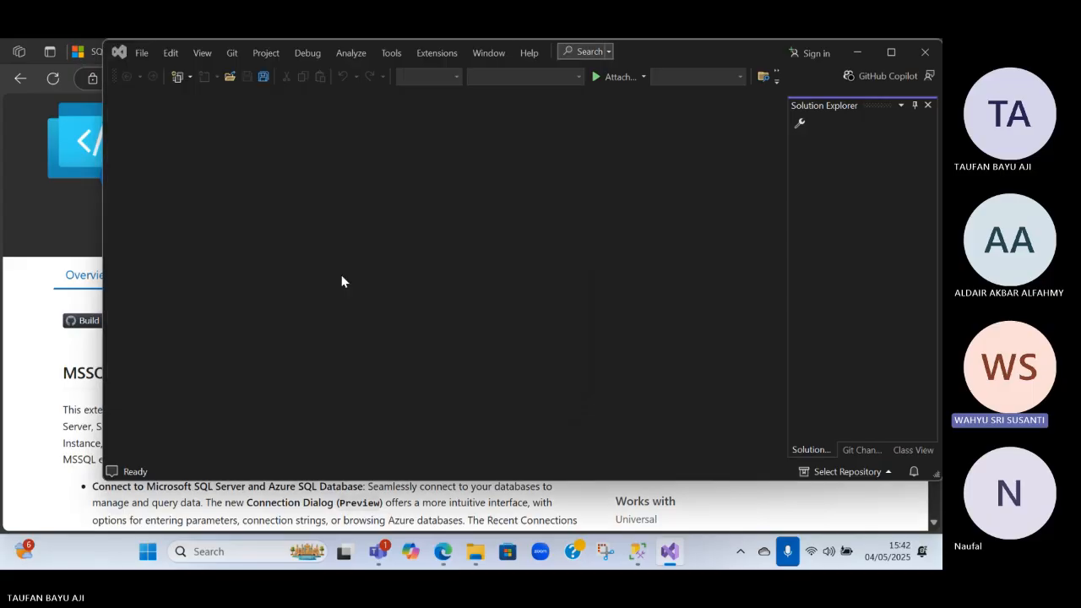
Open the TEAM2 solution from the TEAM2 folder in source\repos
{"action": "left_click", "coordinate": [143, 54]}
{"action": "mouse_move", "coordinate": [201, 81]}
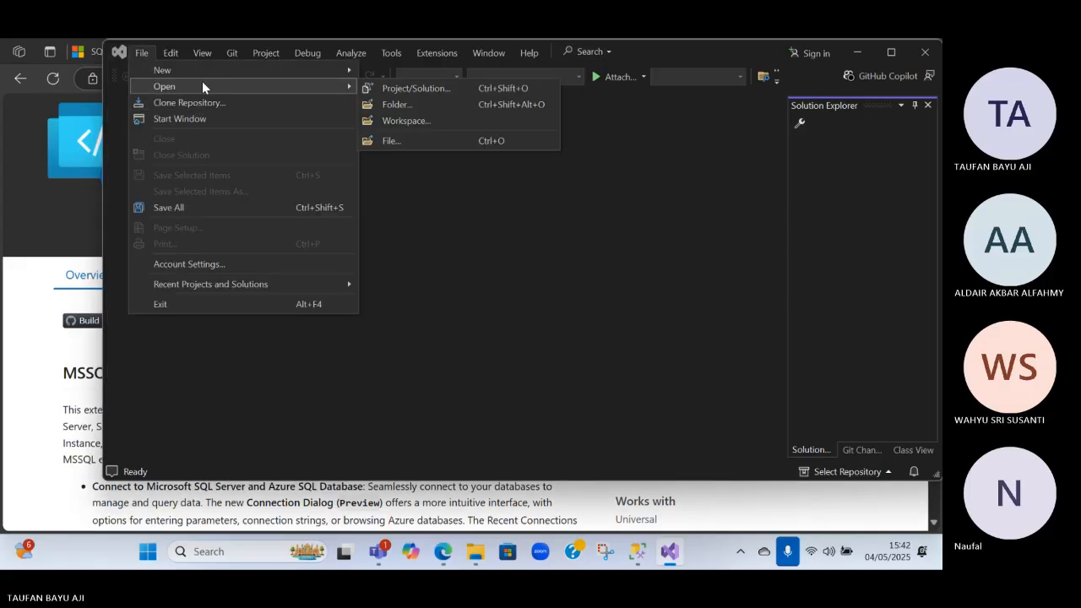
{"action": "left_click", "coordinate": [395, 82]}
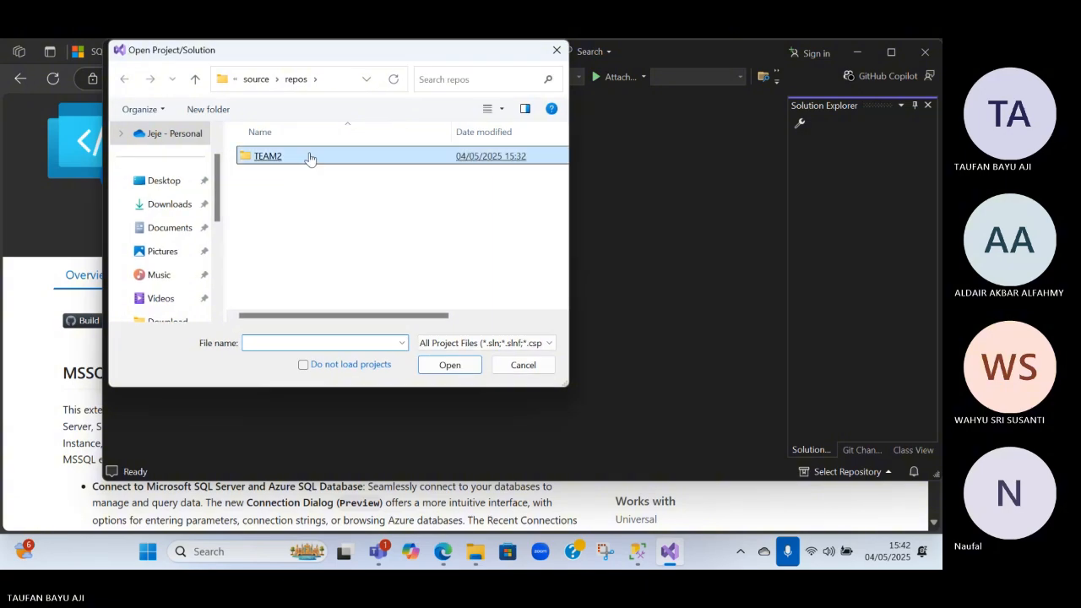
{"action": "double_click", "coordinate": [367, 156]}
{"action": "double_click", "coordinate": [277, 199]}
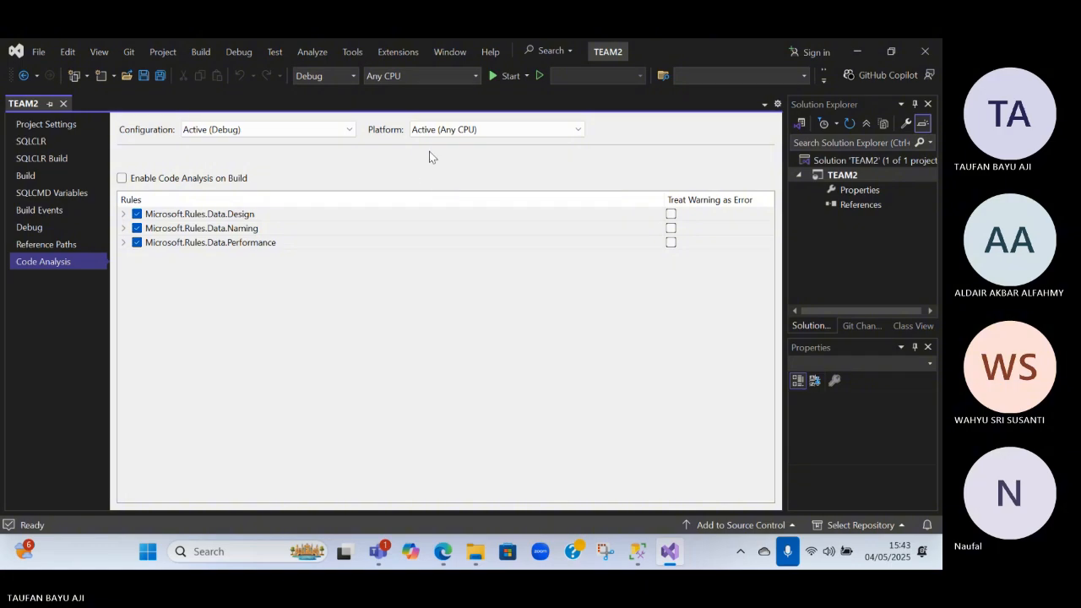
Check the Configuration choices on the TEAM2 project properties page, then close the page
{"action": "left_click", "coordinate": [341, 130]}
{"action": "left_click", "coordinate": [341, 130]}
{"action": "left_click", "coordinate": [38, 108]}
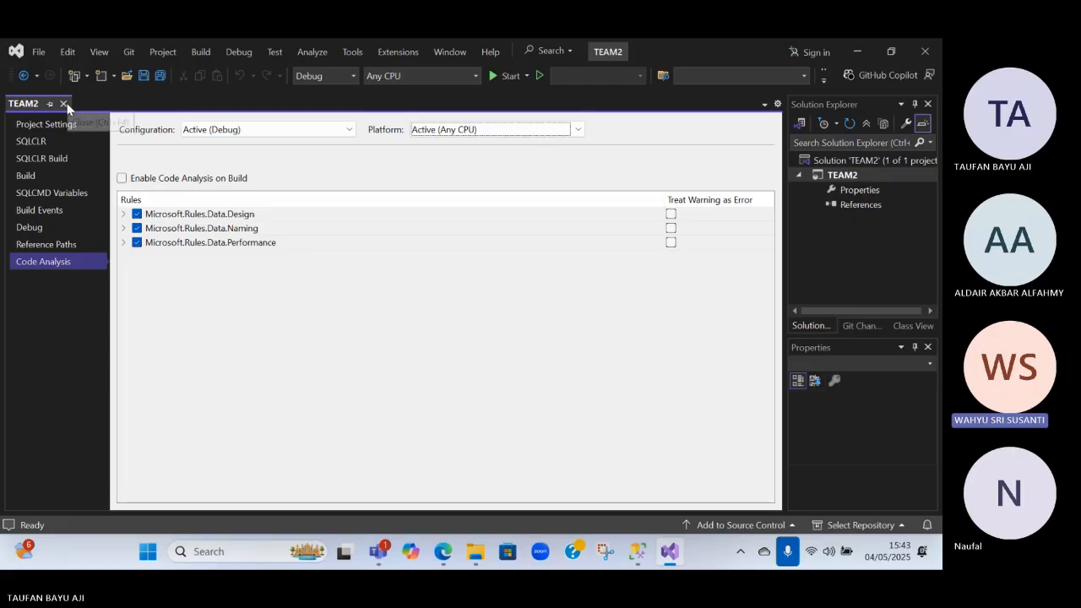
{"action": "left_click", "coordinate": [63, 104]}
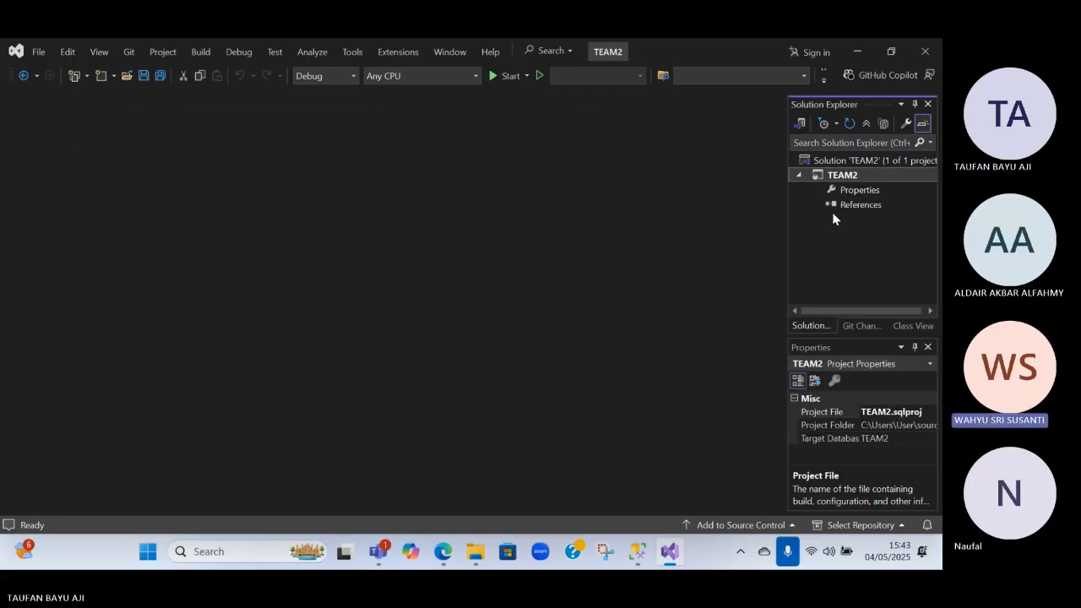
Select the TEAM2 solution, widen Solution Explorer, and view Git Changes and Class View before returning to Solution Explorer
{"action": "left_click", "coordinate": [845, 163]}
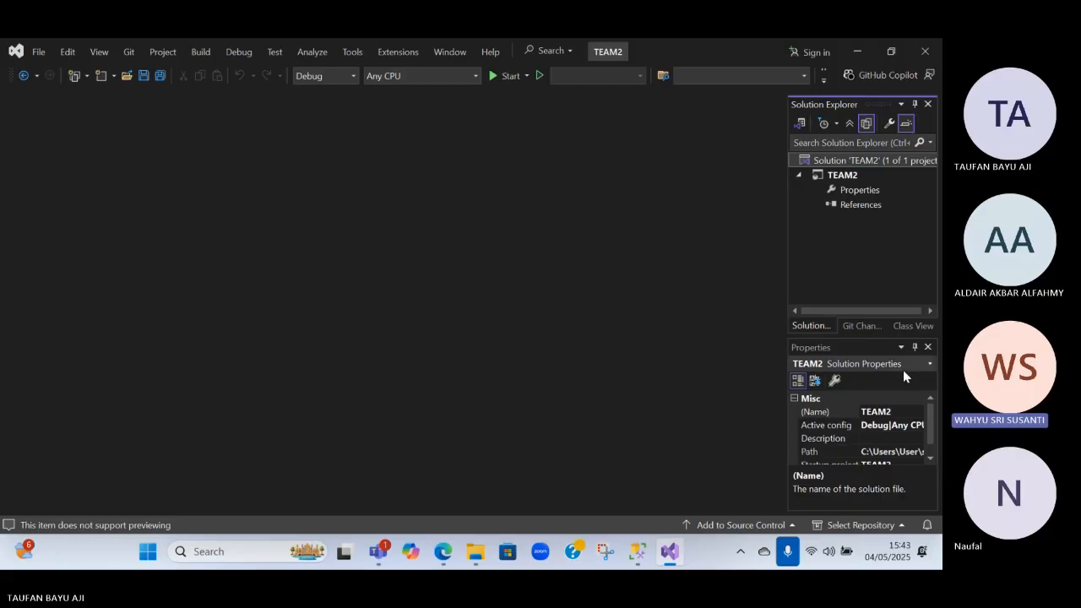
{"action": "left_click_drag", "start_coordinate": [788, 247], "coordinate": [726, 245]}
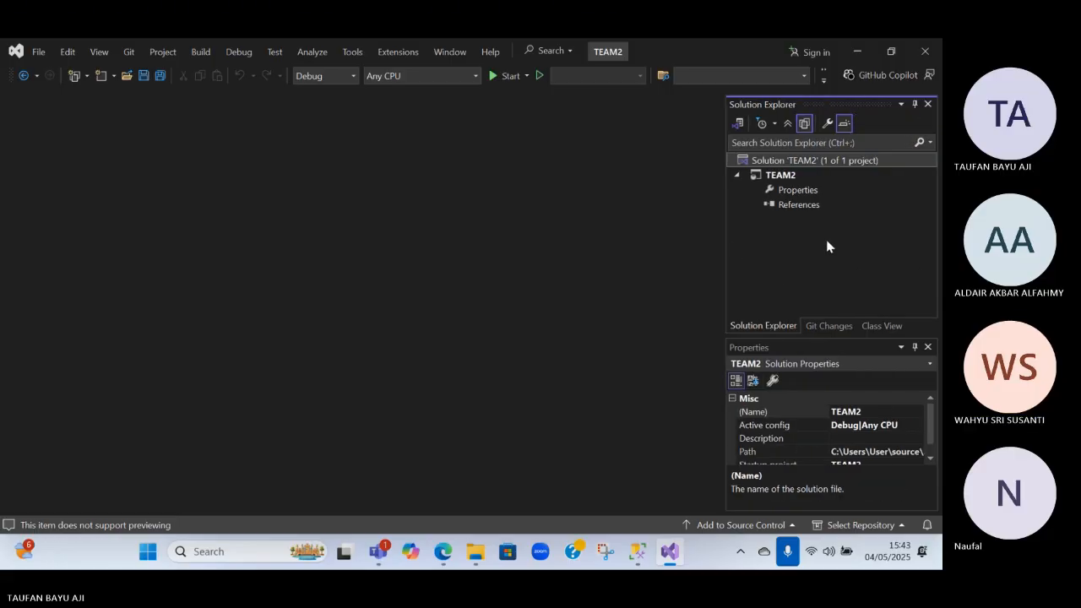
{"action": "left_click", "coordinate": [830, 326]}
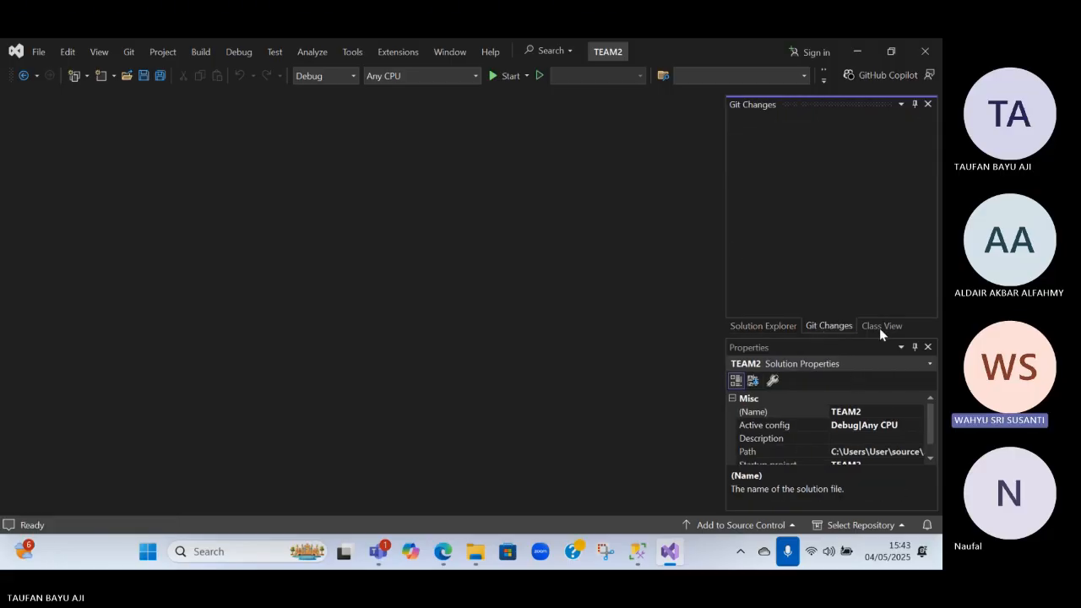
{"action": "left_click", "coordinate": [882, 326]}
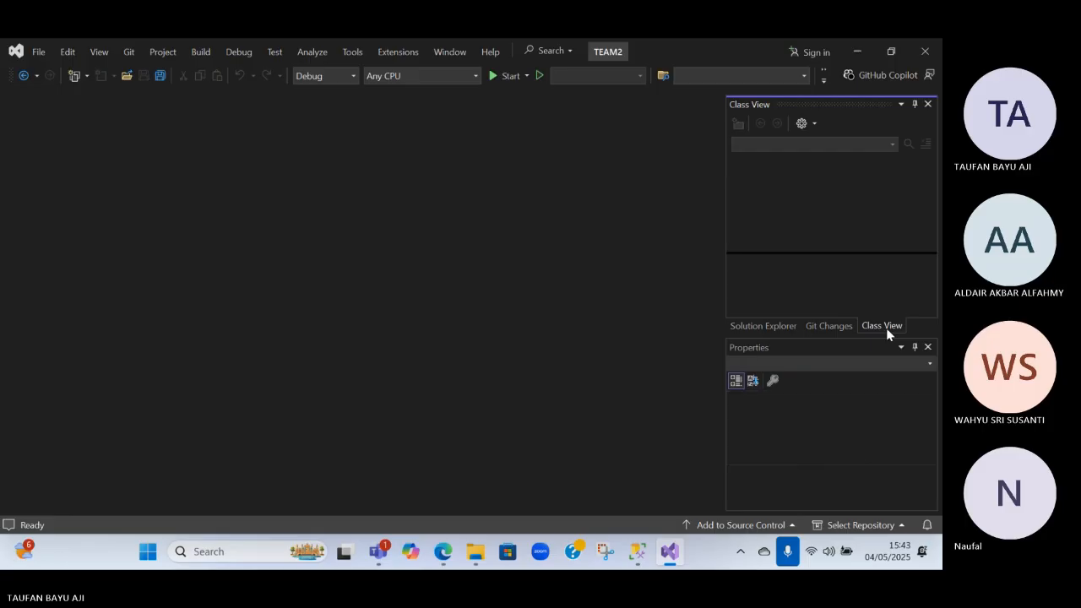
{"action": "left_click", "coordinate": [779, 326]}
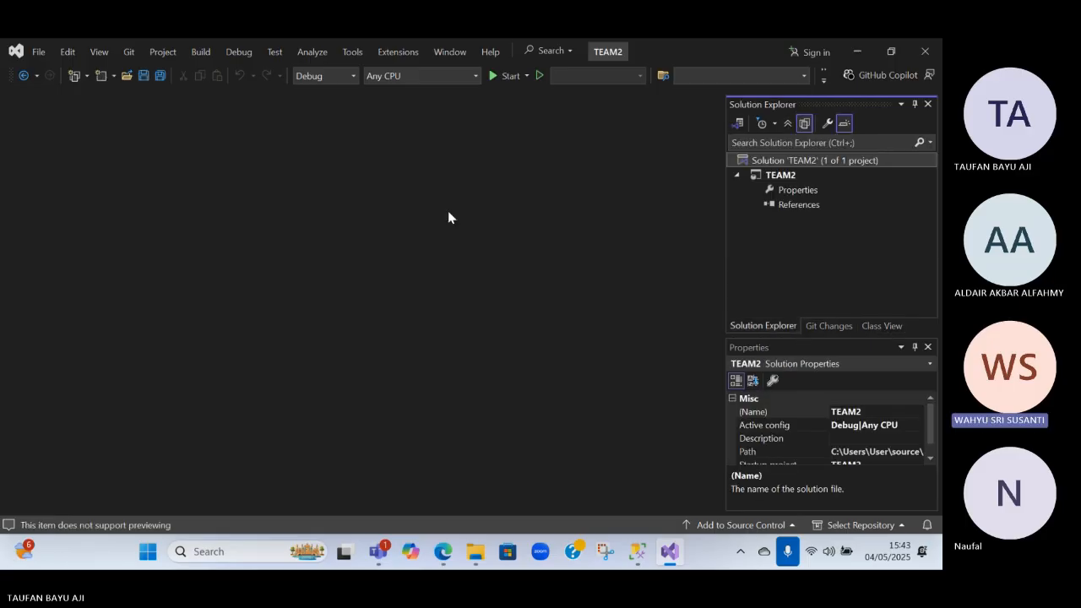
Open the Extension Manager and search the available extensions for "mysq"
{"action": "left_click", "coordinate": [201, 51]}
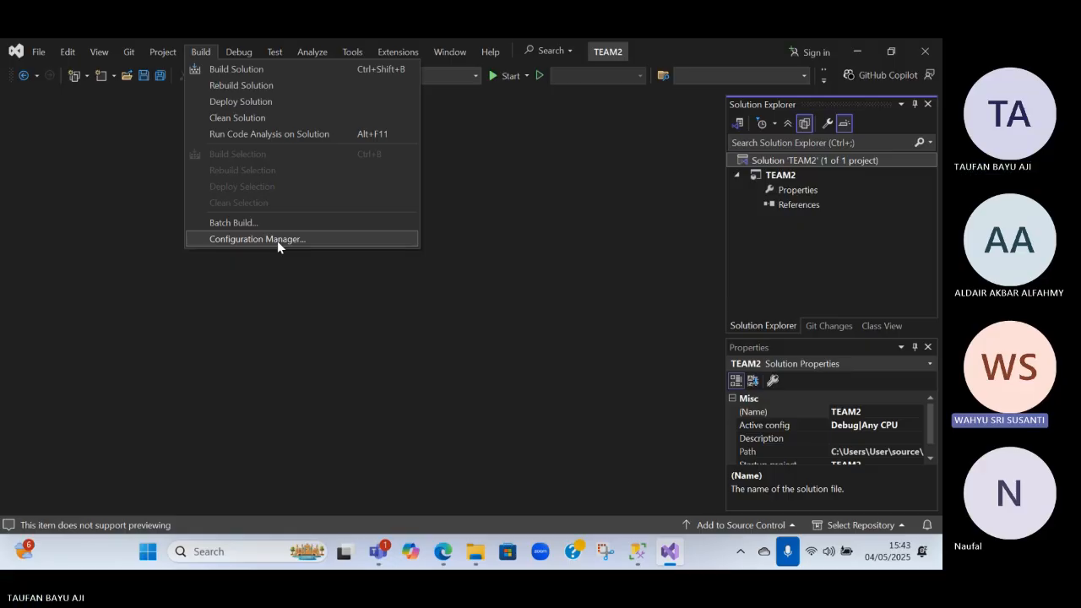
{"action": "left_click", "coordinate": [388, 50]}
{"action": "left_click", "coordinate": [401, 52]}
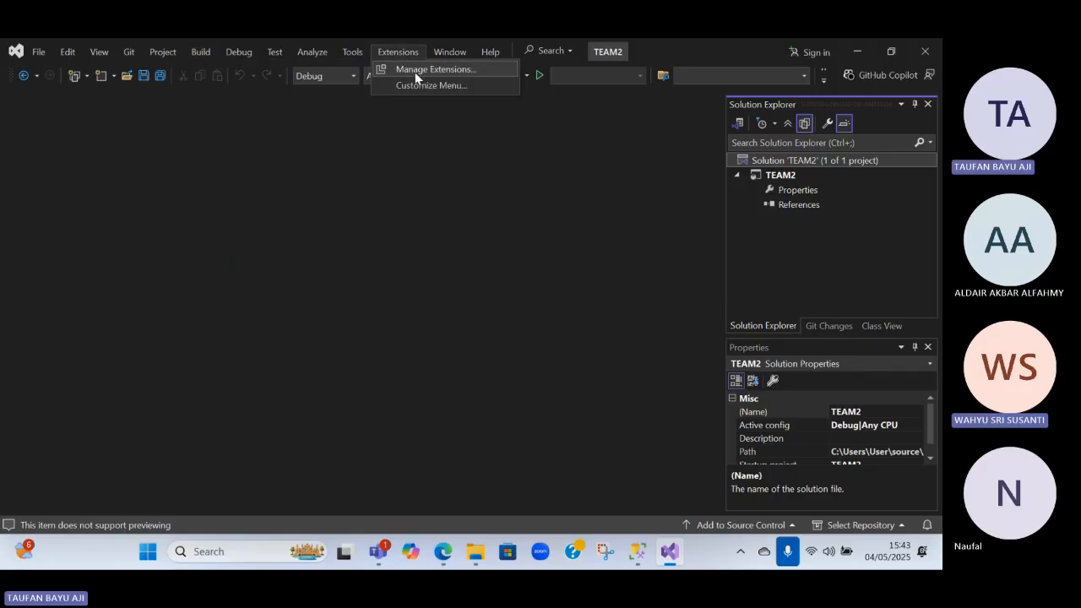
{"action": "left_click", "coordinate": [417, 71]}
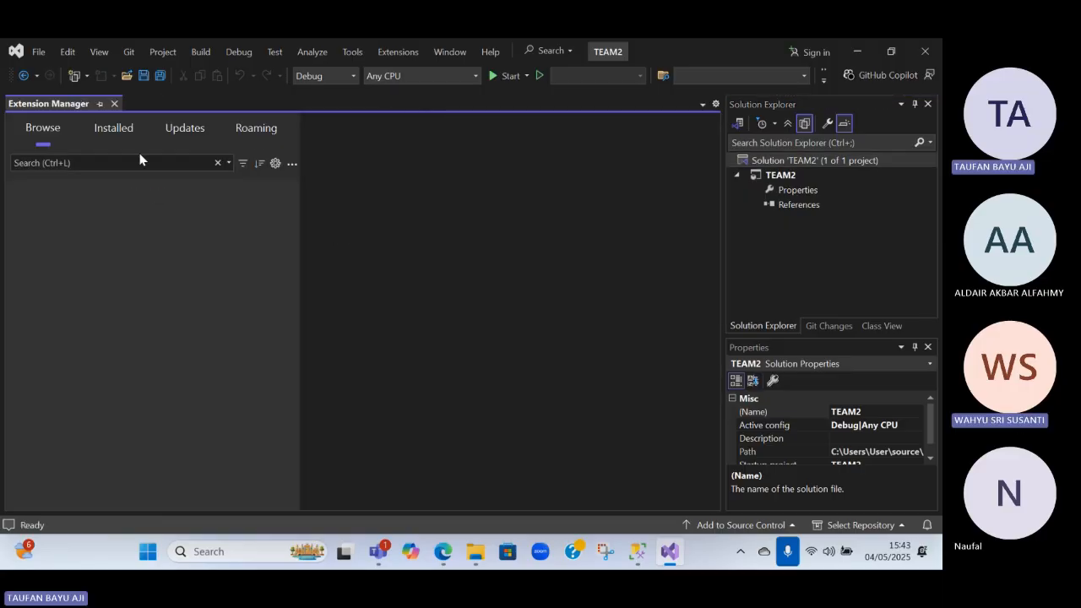
{"action": "left_click", "coordinate": [141, 162]}
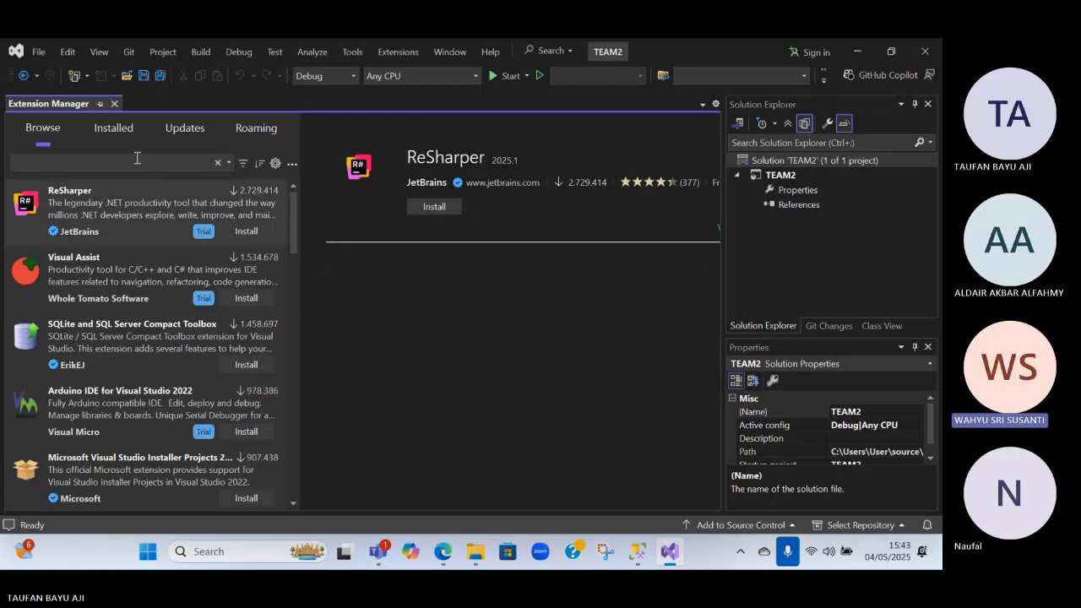
{"action": "type", "text": "mysq"}
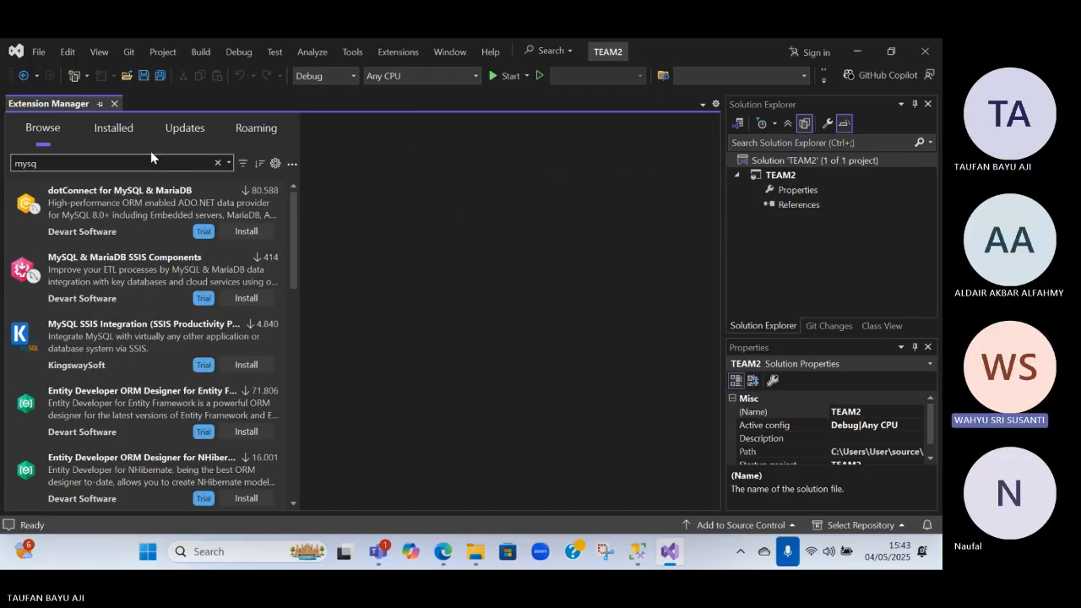
Change the extension search to "mssql" and briefly check the other open windows before returning to Visual Studio
{"action": "key", "text": "BackSpace"}
{"action": "key", "text": "BackSpace"}
{"action": "key", "text": "BackSpace"}
{"action": "key", "text": "BackSpace"}
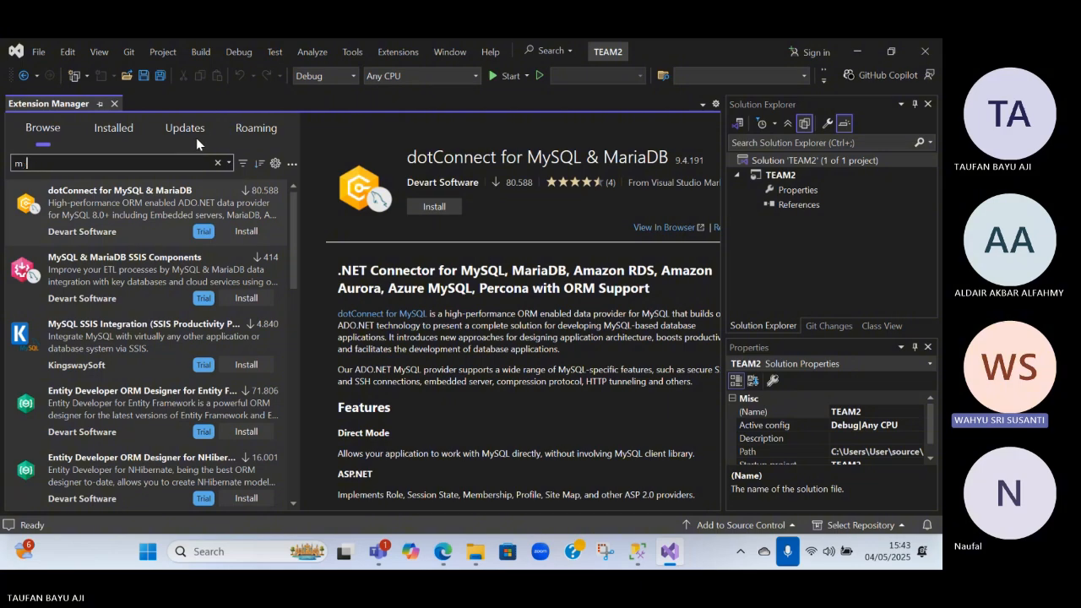
{"action": "type", "text": "mssql"}
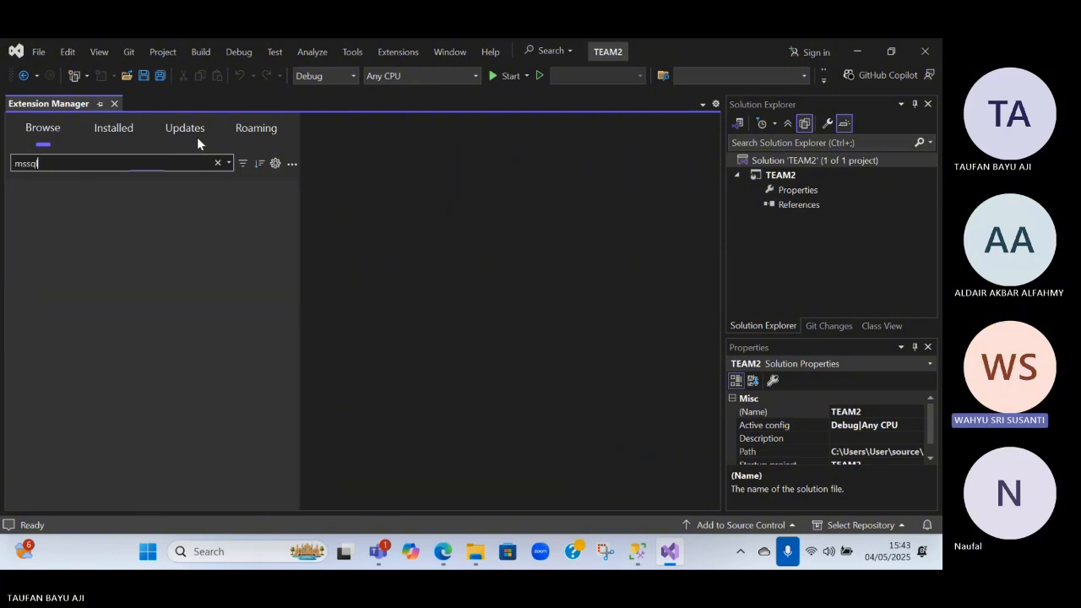
{"action": "key", "text": "alt+Tab"}
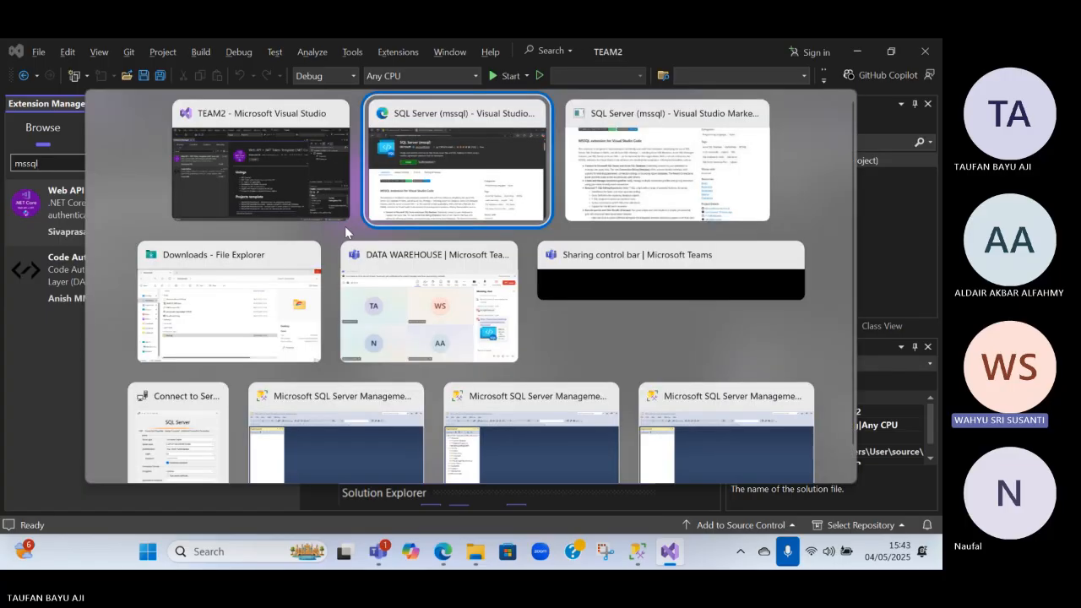
{"action": "left_click", "coordinate": [241, 188]}
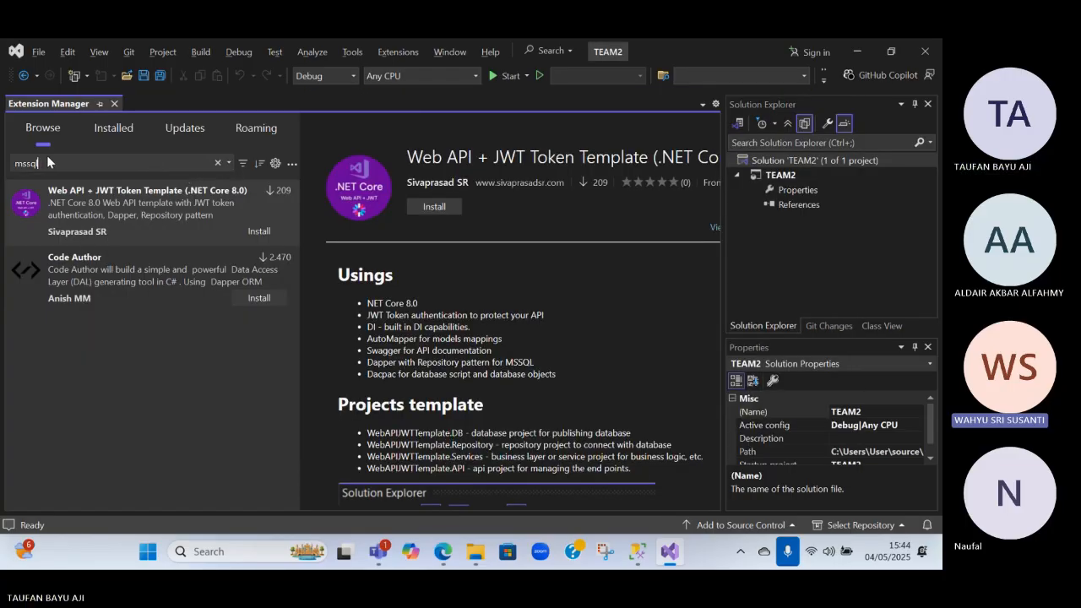
Search the available extensions for "sql server" and look through the whole result list
{"action": "left_click_drag", "start_coordinate": [48, 164], "coordinate": [1, 164]}
{"action": "type", "text": "sql se"}
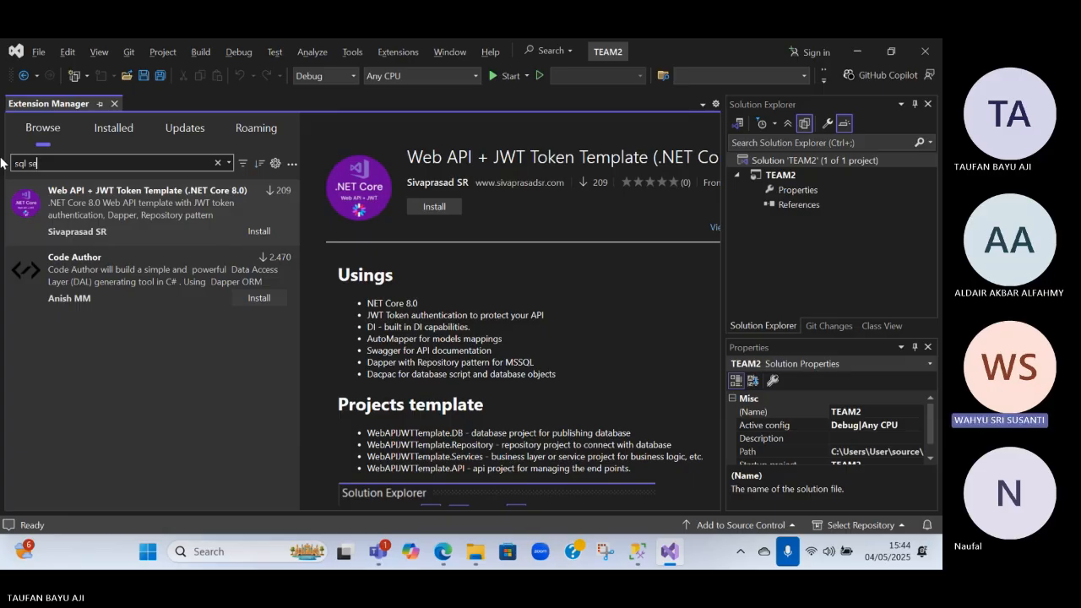
{"action": "type", "text": "rver"}
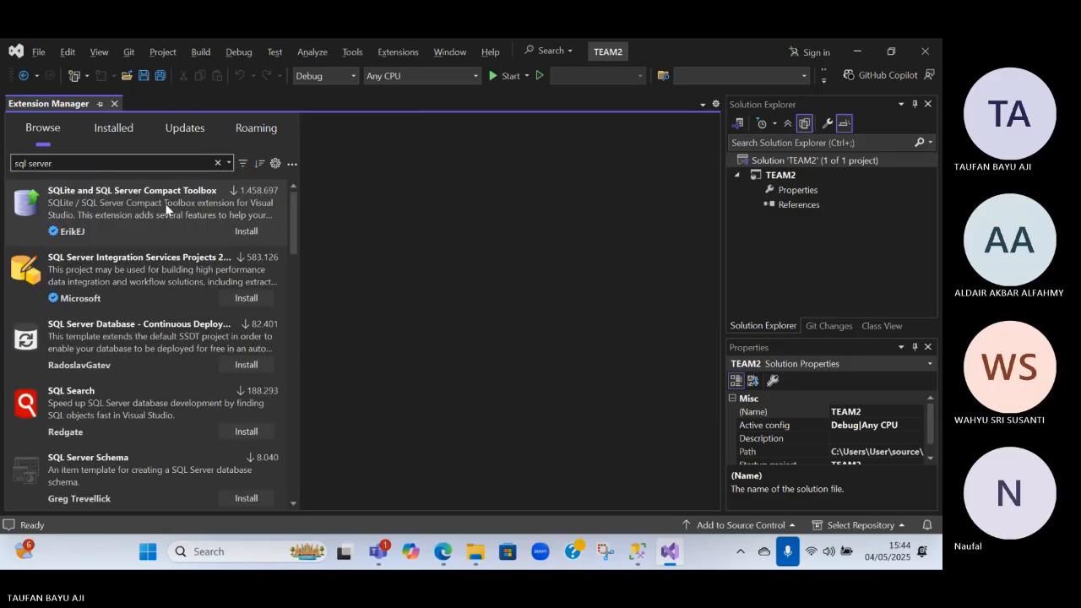
{"action": "scroll", "coordinate": [174, 285], "scroll_direction": "down", "scroll_amount": 3}
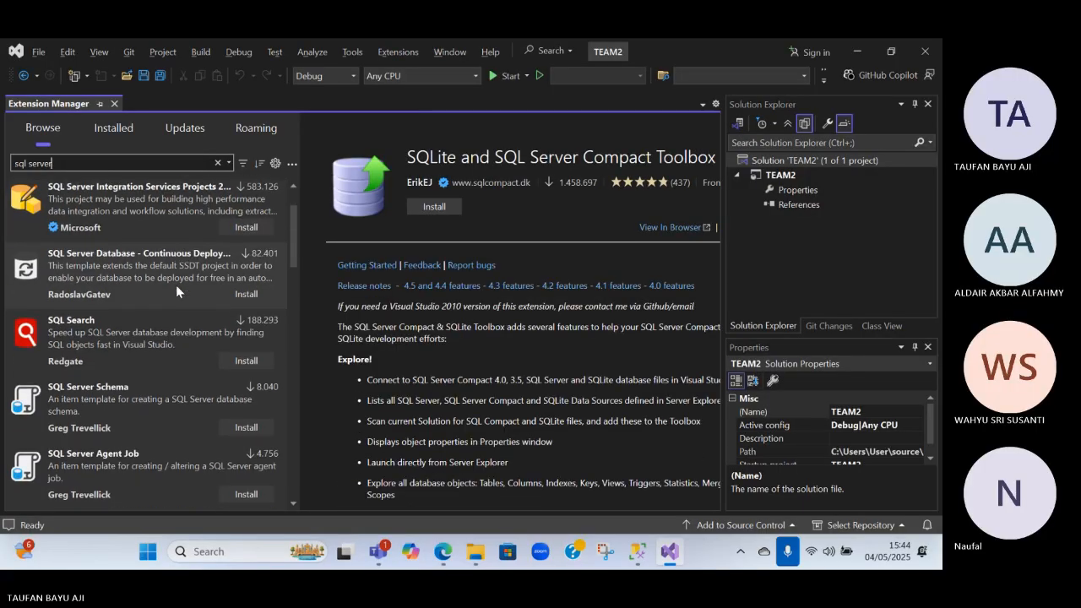
{"action": "scroll", "coordinate": [176, 285], "scroll_direction": "down", "scroll_amount": 10}
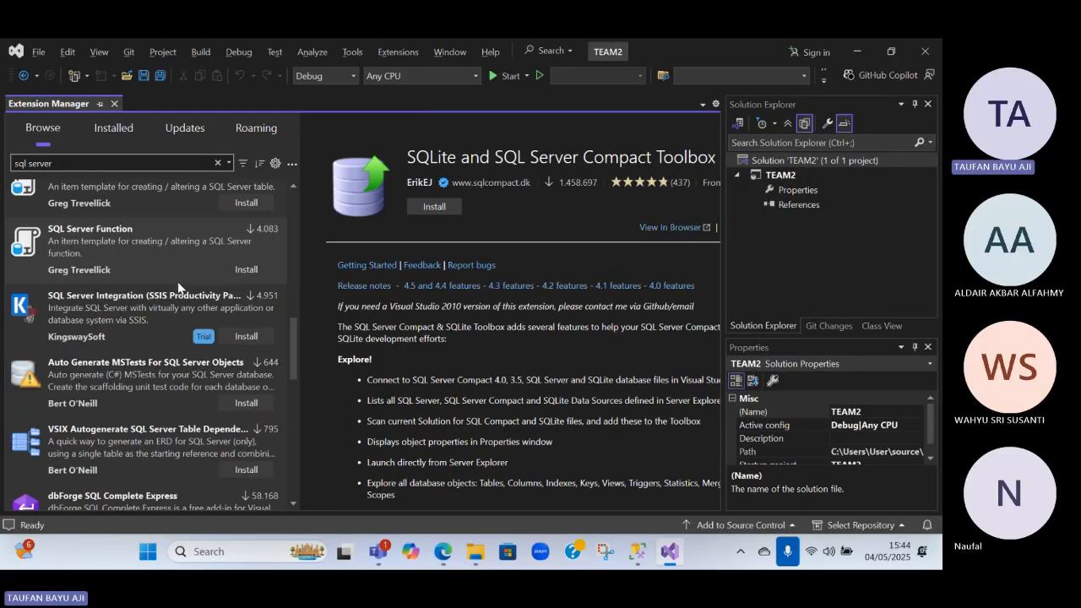
{"action": "scroll", "coordinate": [168, 286], "scroll_direction": "down", "scroll_amount": 6}
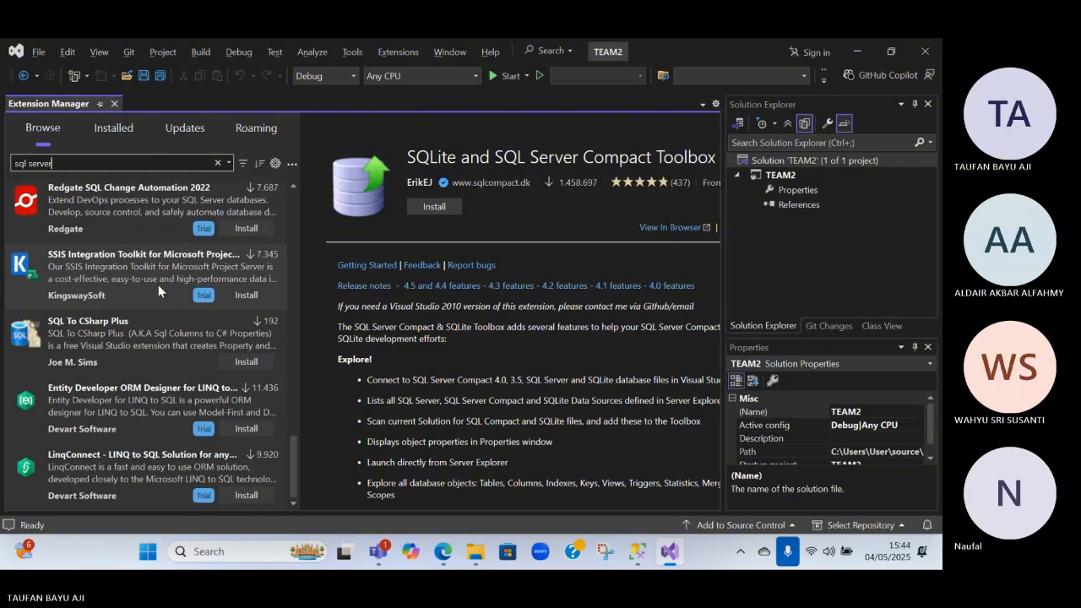
{"action": "scroll", "coordinate": [149, 277], "scroll_direction": "up", "scroll_amount": 19}
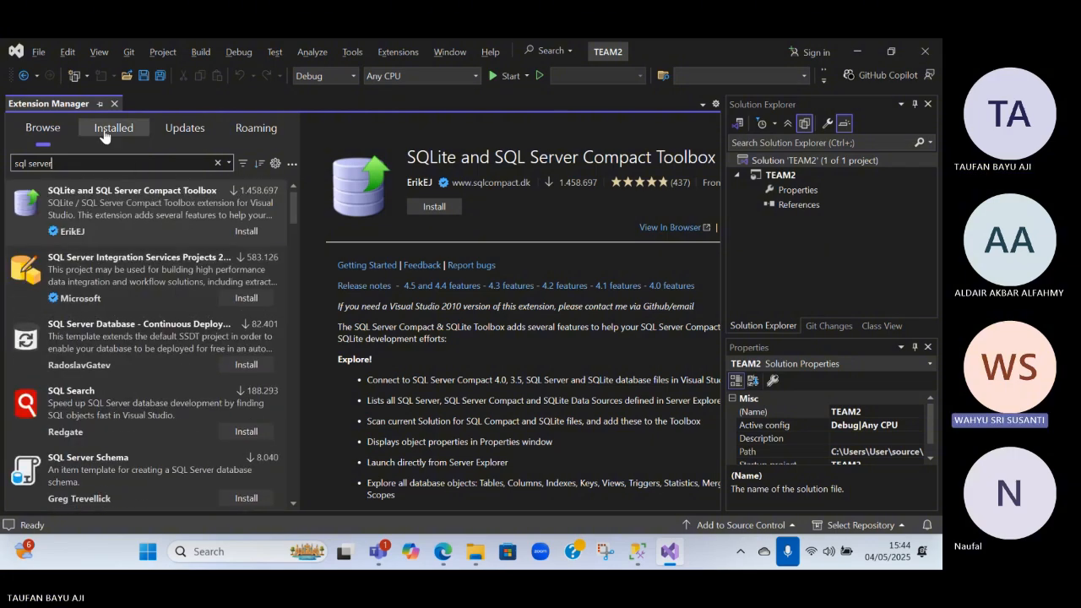
Check the installed extensions, then return to the available ones, shorten the search to "sql" and look through the results
{"action": "left_click", "coordinate": [131, 145]}
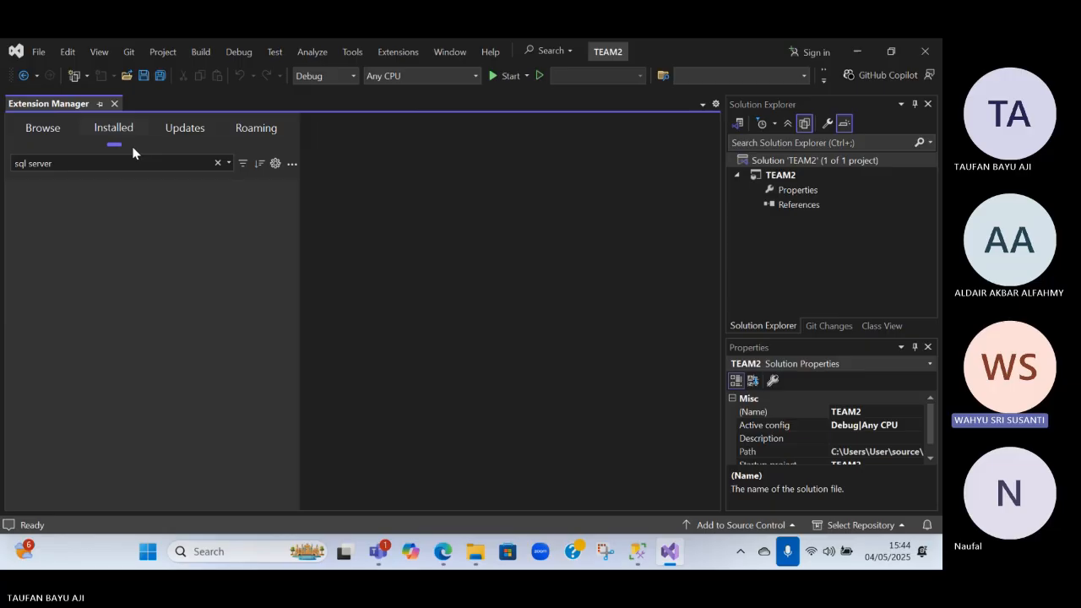
{"action": "left_click", "coordinate": [43, 133]}
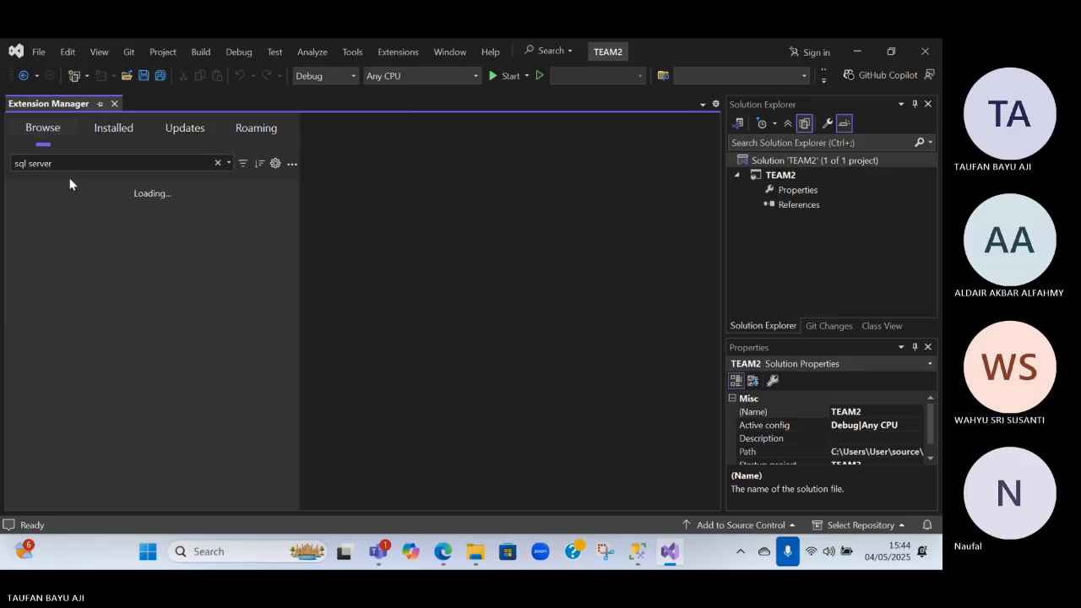
{"action": "left_click_drag", "start_coordinate": [61, 166], "coordinate": [39, 163]}
{"action": "key", "text": "BackSpace"}
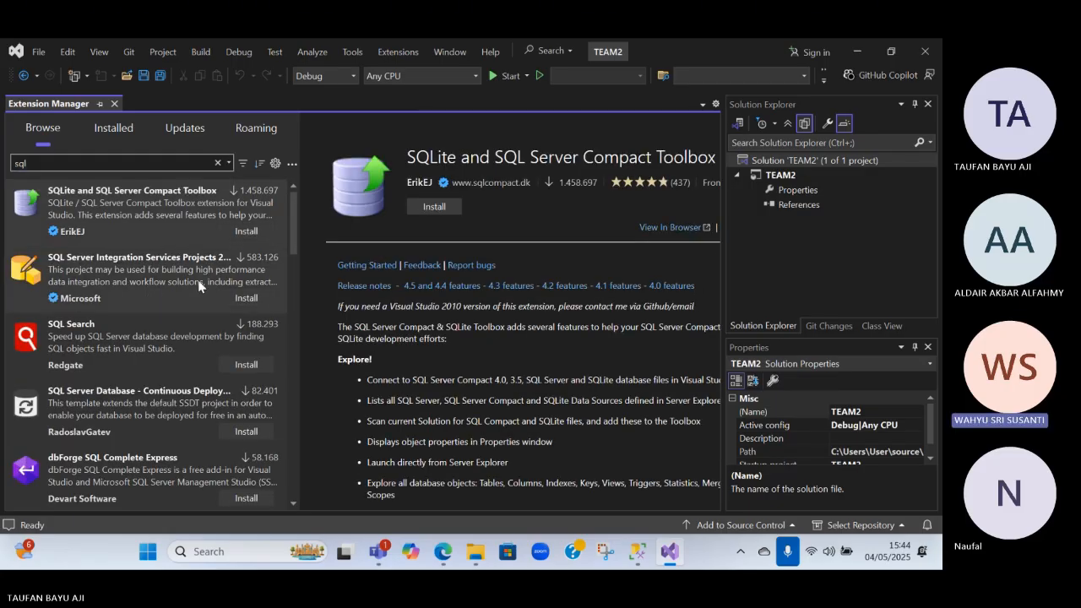
{"action": "scroll", "coordinate": [199, 278], "scroll_direction": "down", "scroll_amount": 4}
{"action": "scroll", "coordinate": [226, 274], "scroll_direction": "down", "scroll_amount": 8}
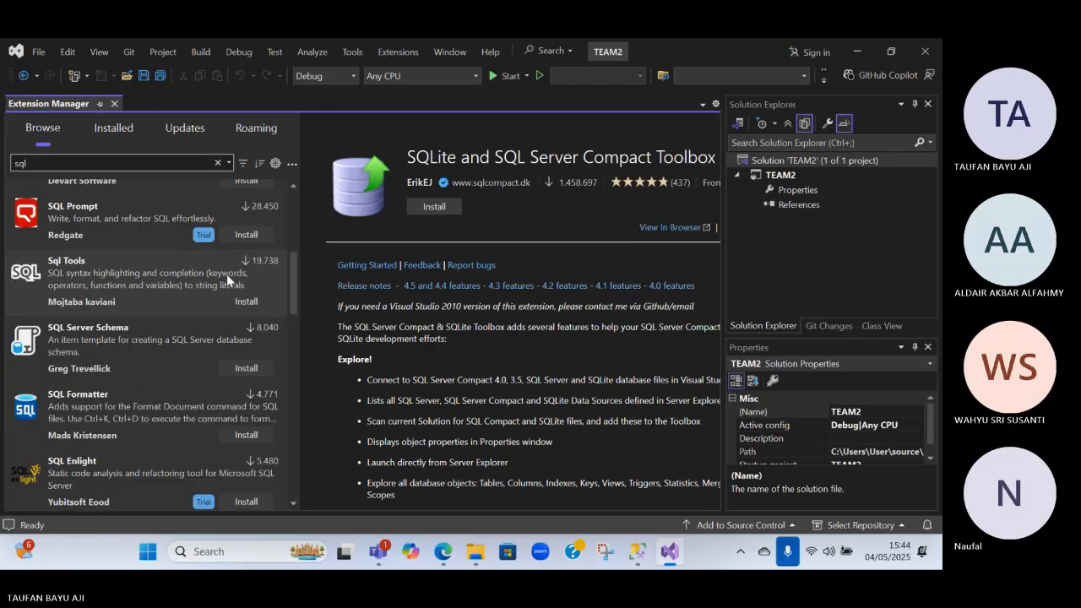
{"action": "scroll", "coordinate": [163, 263], "scroll_direction": "down", "scroll_amount": 15}
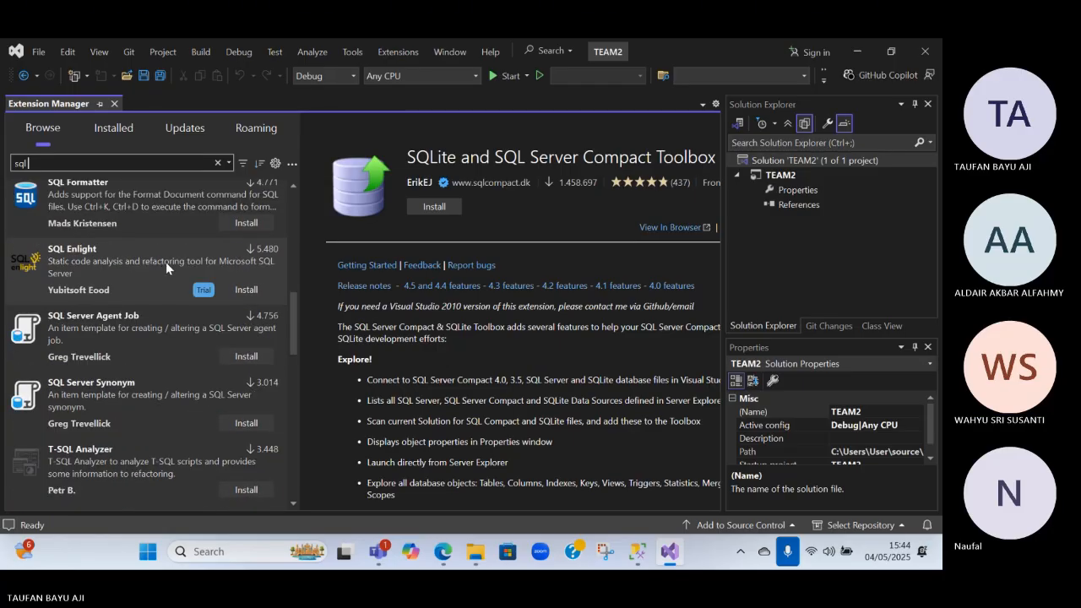
{"action": "scroll", "coordinate": [164, 260], "scroll_direction": "down", "scroll_amount": 6}
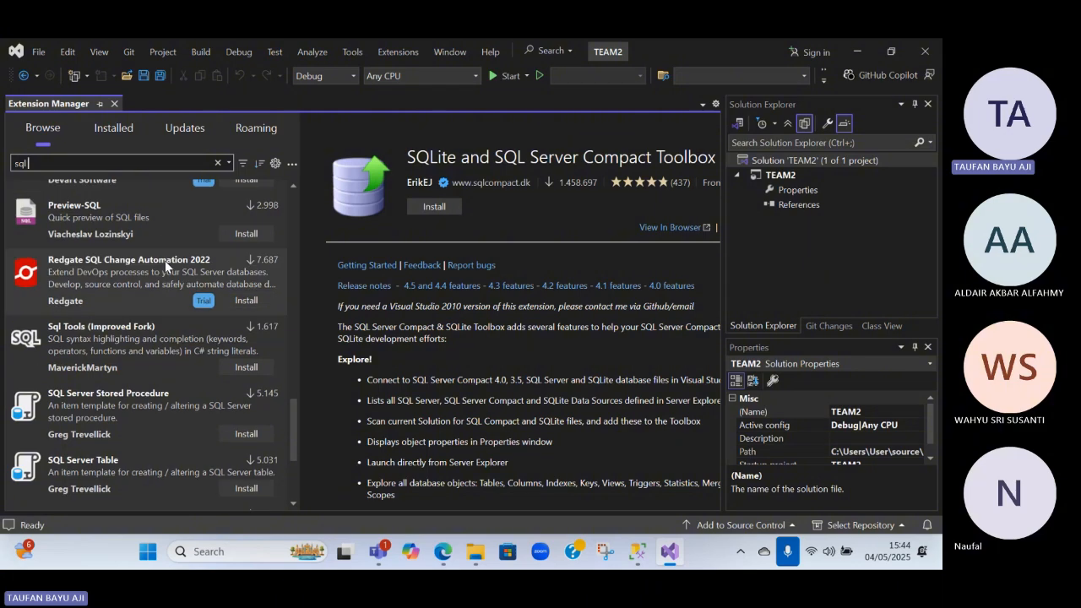
Review the menu bar commands in the Customize dialog, close it, and check for available extension updates
{"action": "left_click", "coordinate": [412, 54]}
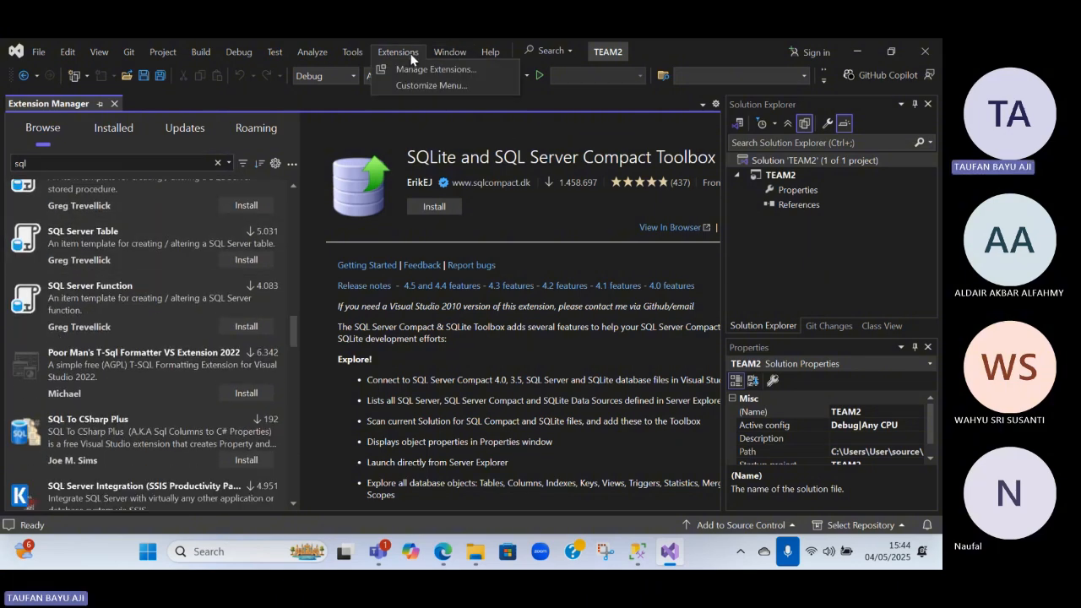
{"action": "left_click", "coordinate": [426, 86]}
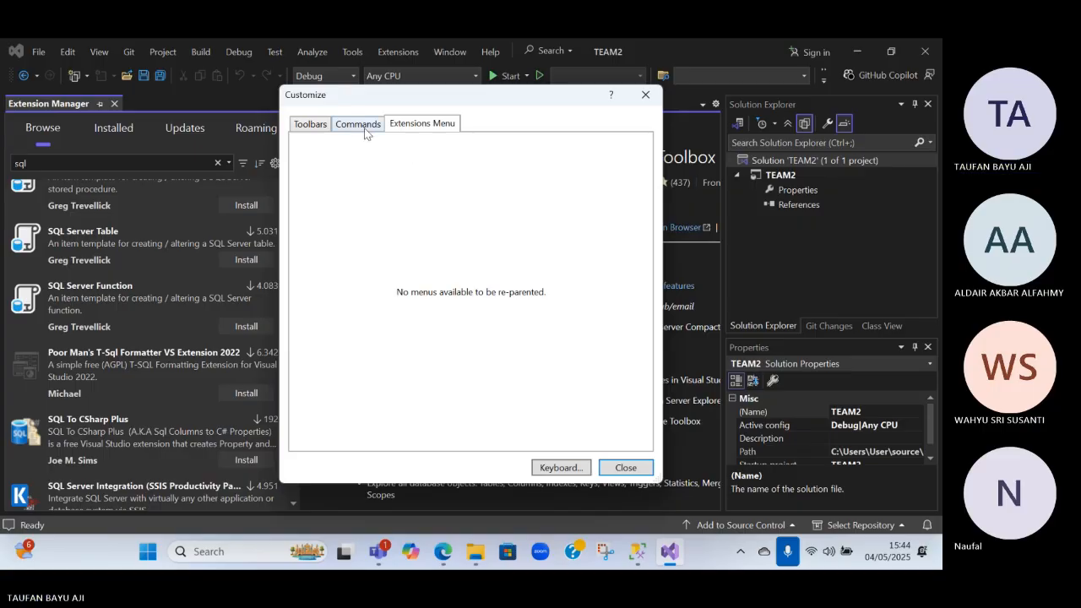
{"action": "left_click", "coordinate": [361, 126]}
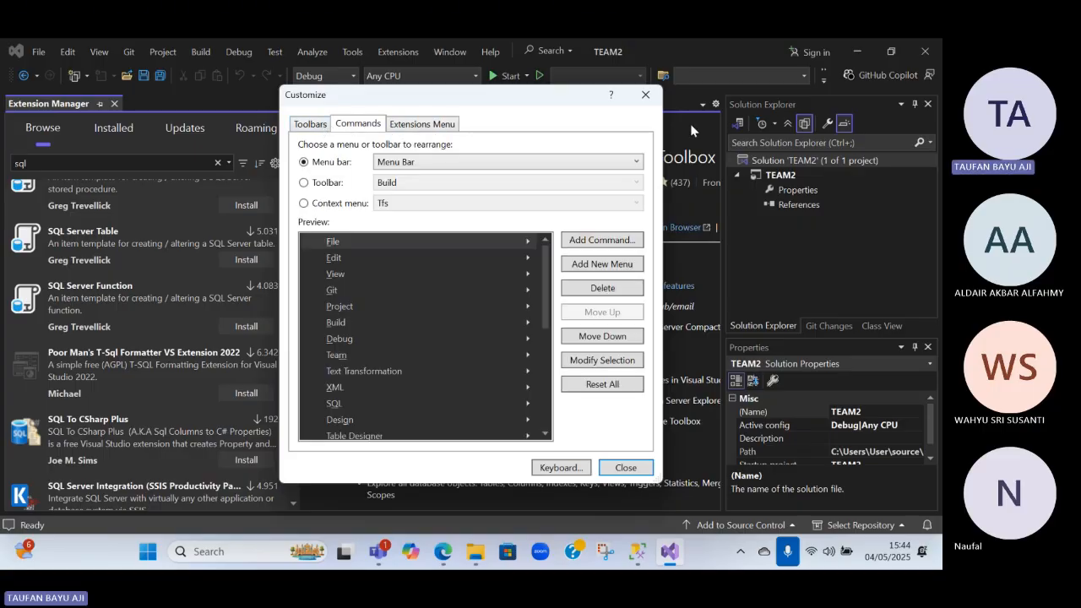
{"action": "left_click", "coordinate": [645, 94]}
{"action": "left_click", "coordinate": [185, 128]}
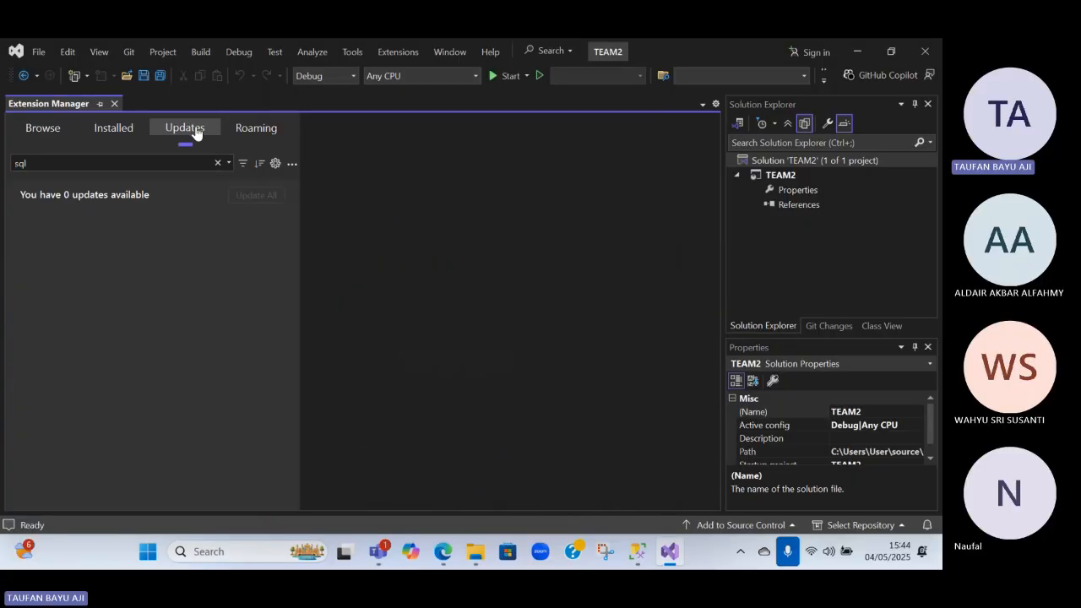
Search the extension updates for "sql server" and check the roaming extensions for the same term
{"action": "left_click", "coordinate": [79, 159]}
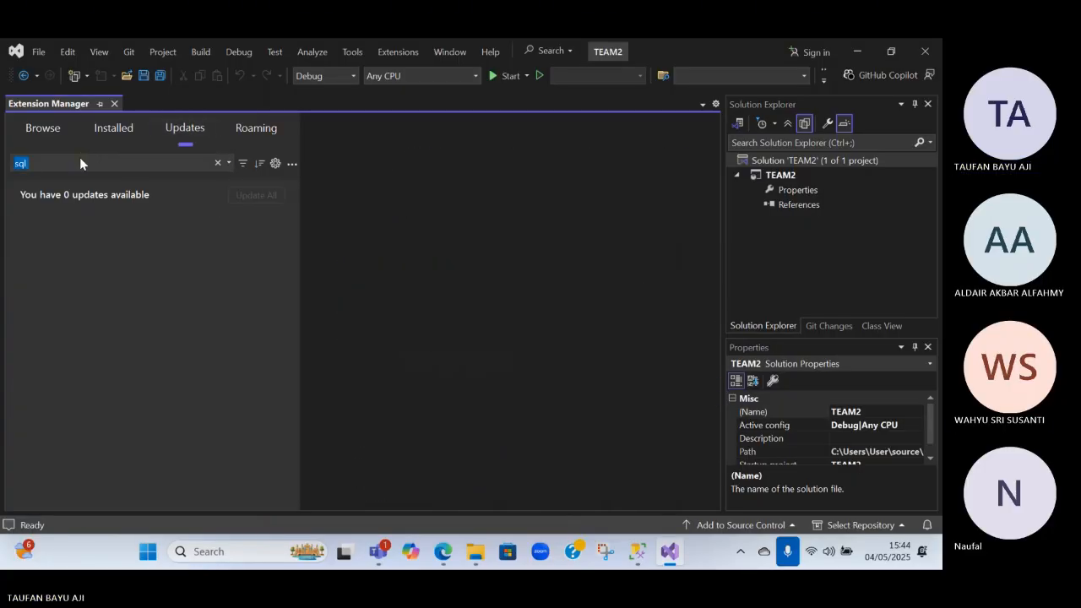
{"action": "type", "text": "sql server"}
{"action": "key", "text": "Return"}
{"action": "left_click", "coordinate": [100, 161]}
{"action": "left_click", "coordinate": [253, 131]}
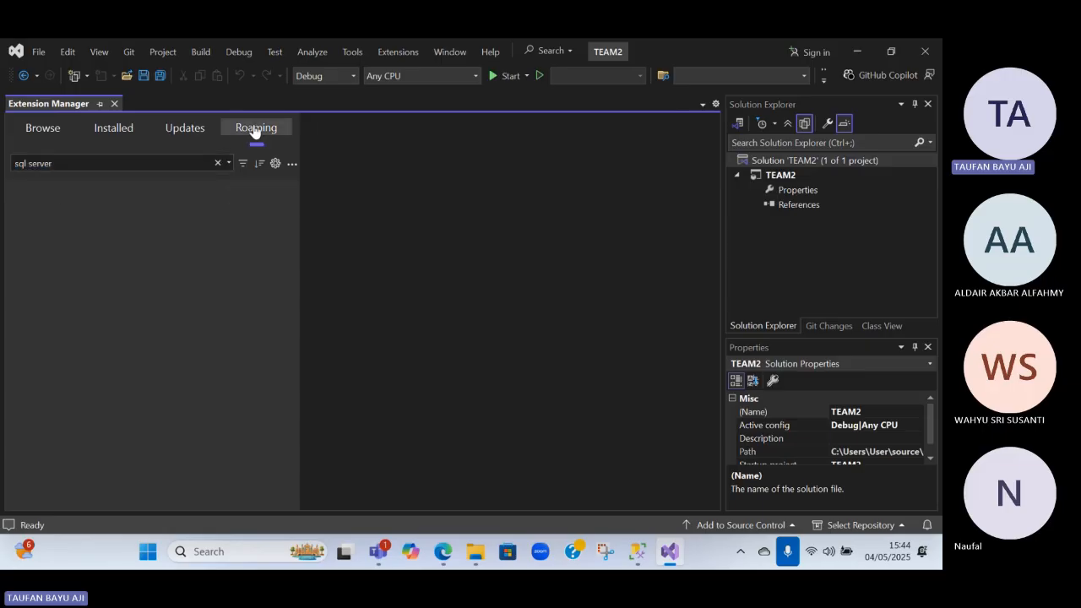
Return to the available extensions and look through the "sql server" results for a suitable SQL Server extension
{"action": "left_click", "coordinate": [59, 127]}
{"action": "left_click", "coordinate": [121, 164]}
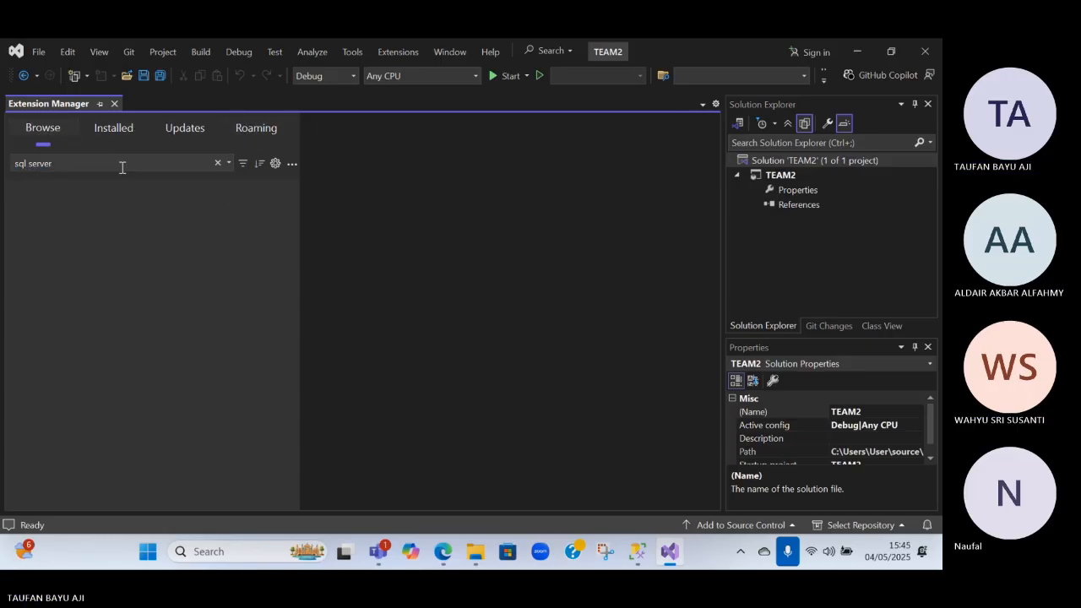
{"action": "scroll", "coordinate": [162, 350], "scroll_direction": "down", "scroll_amount": 2}
{"action": "scroll", "coordinate": [162, 350], "scroll_direction": "down", "scroll_amount": 3}
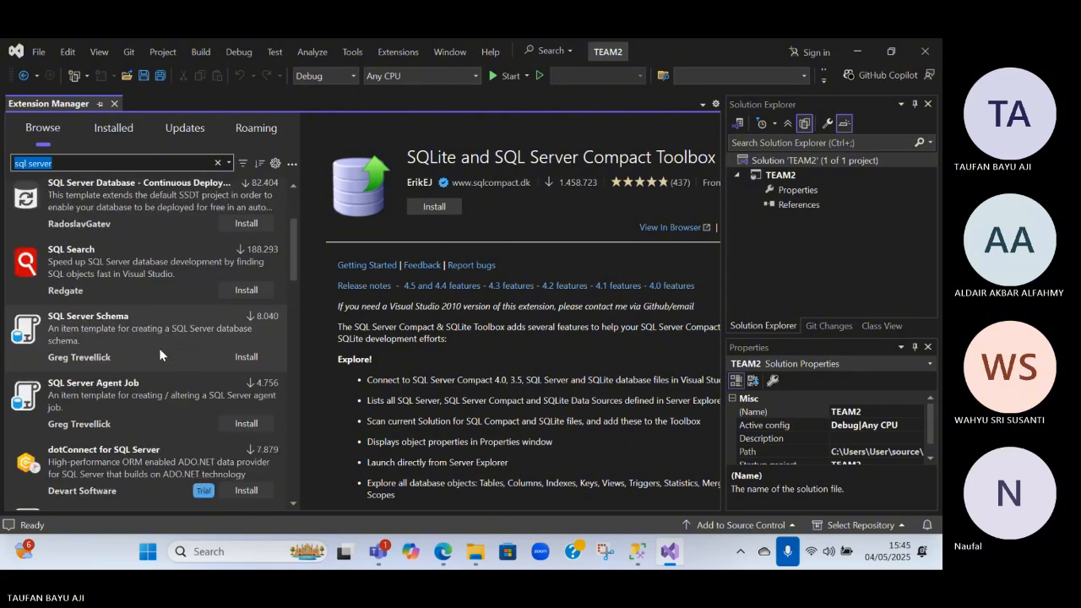
{"action": "scroll", "coordinate": [140, 336], "scroll_direction": "down", "scroll_amount": 15}
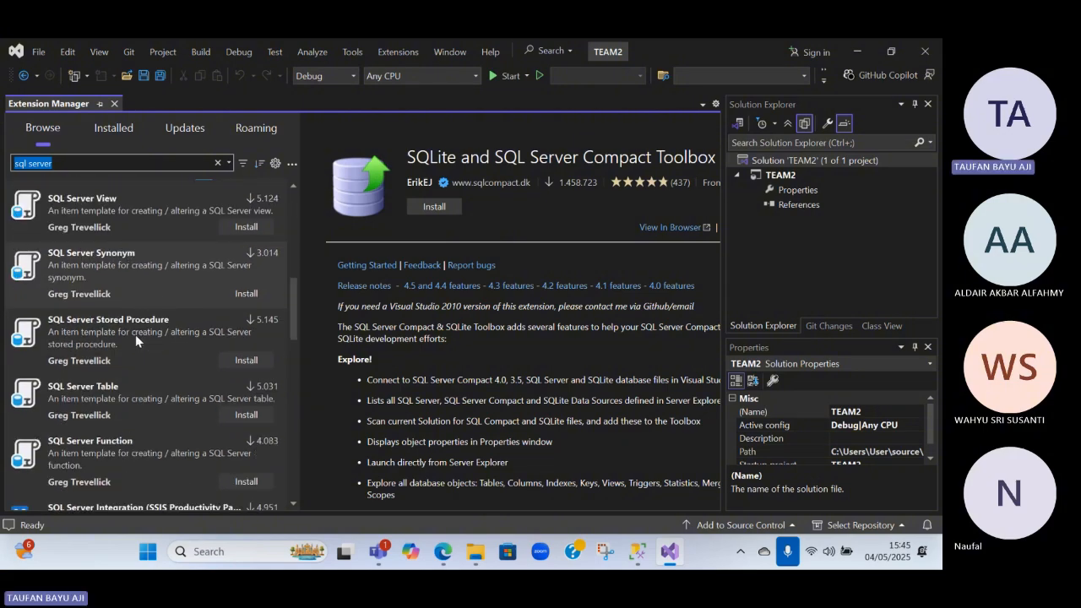
{"action": "scroll", "coordinate": [129, 331], "scroll_direction": "down", "scroll_amount": 8}
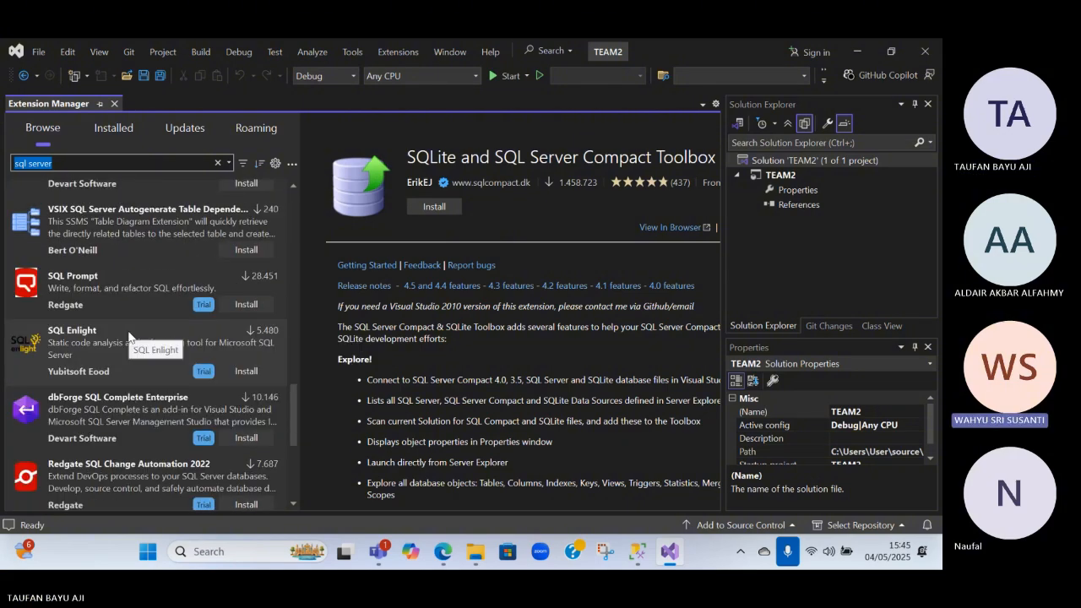
{"action": "scroll", "coordinate": [129, 334], "scroll_direction": "down", "scroll_amount": 4}
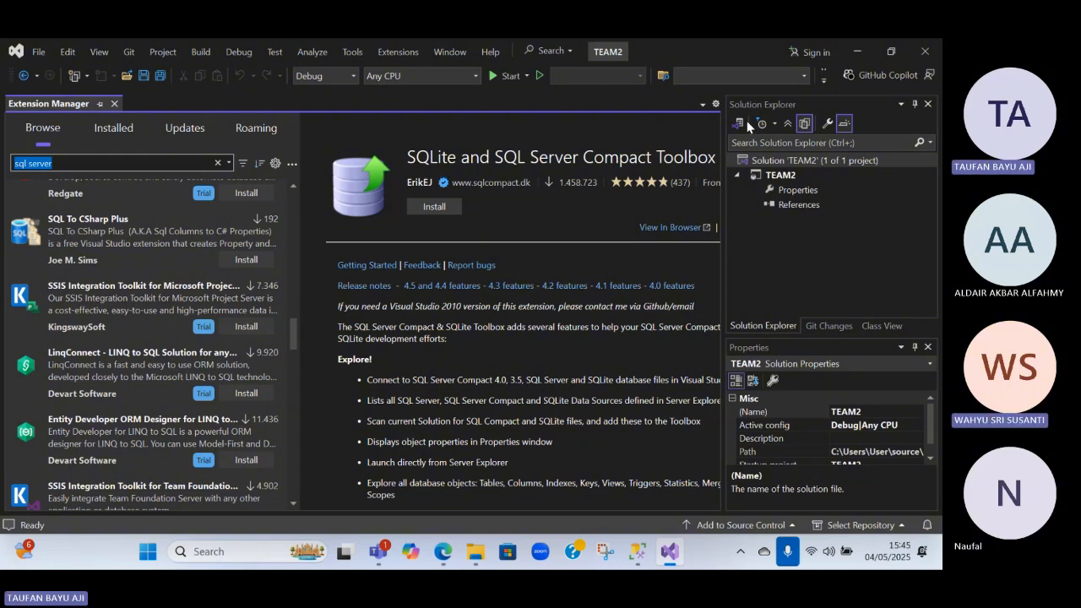
Close Visual Studio and switch to SQL Server Management Studio with its server connection dialog
{"action": "left_click", "coordinate": [925, 53]}
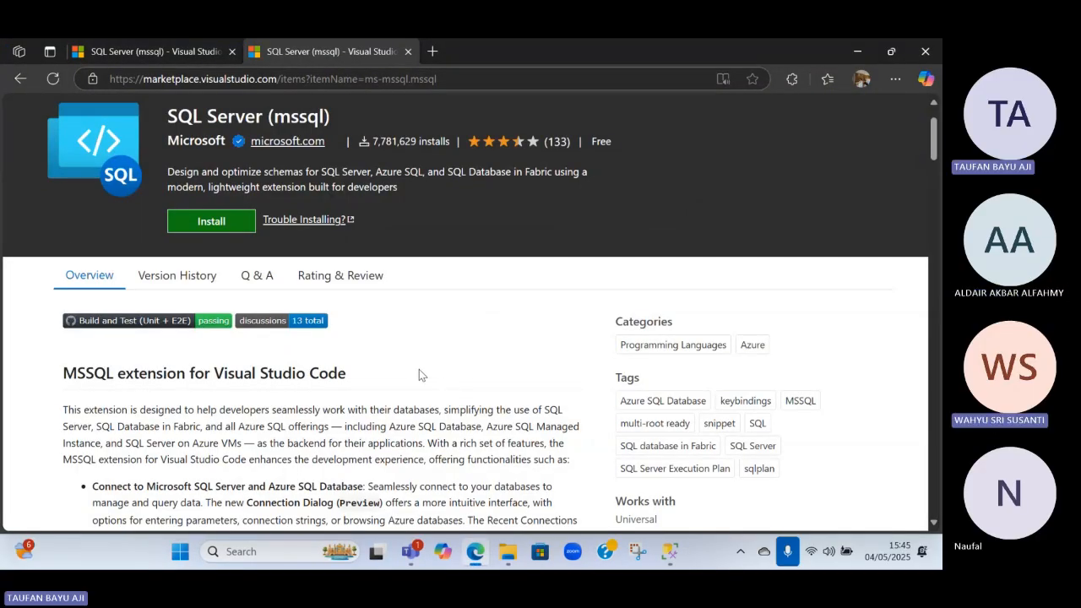
{"action": "key", "text": "alt+Tab"}
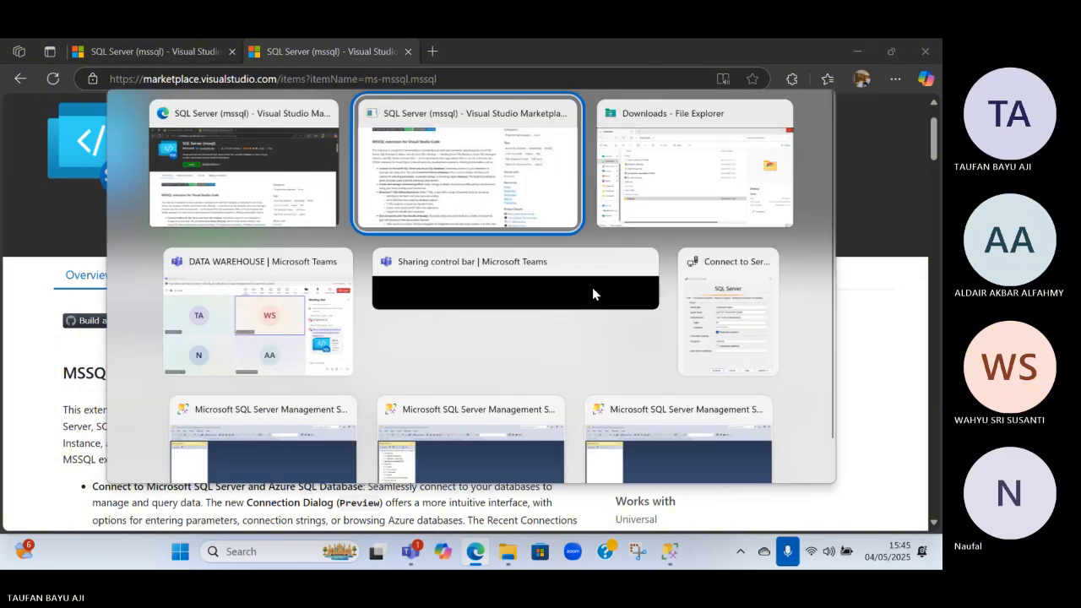
{"action": "left_click", "coordinate": [669, 553]}
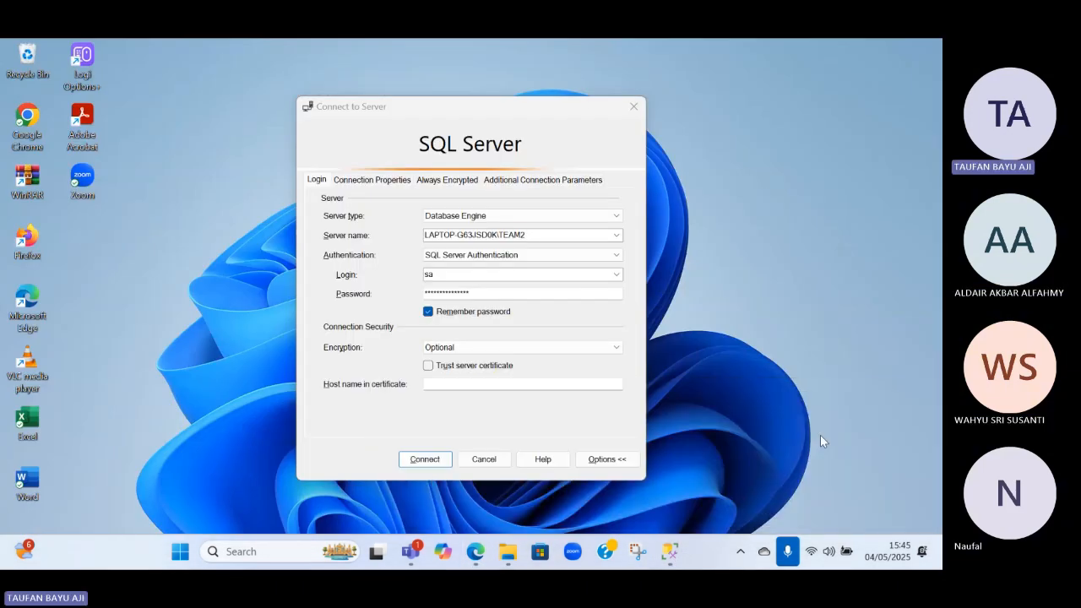
{"action": "left_click", "coordinate": [584, 474]}
Search Windows for "visu" and choose to uninstall the Visual Studio 2022 app
{"action": "left_click", "coordinate": [308, 545]}
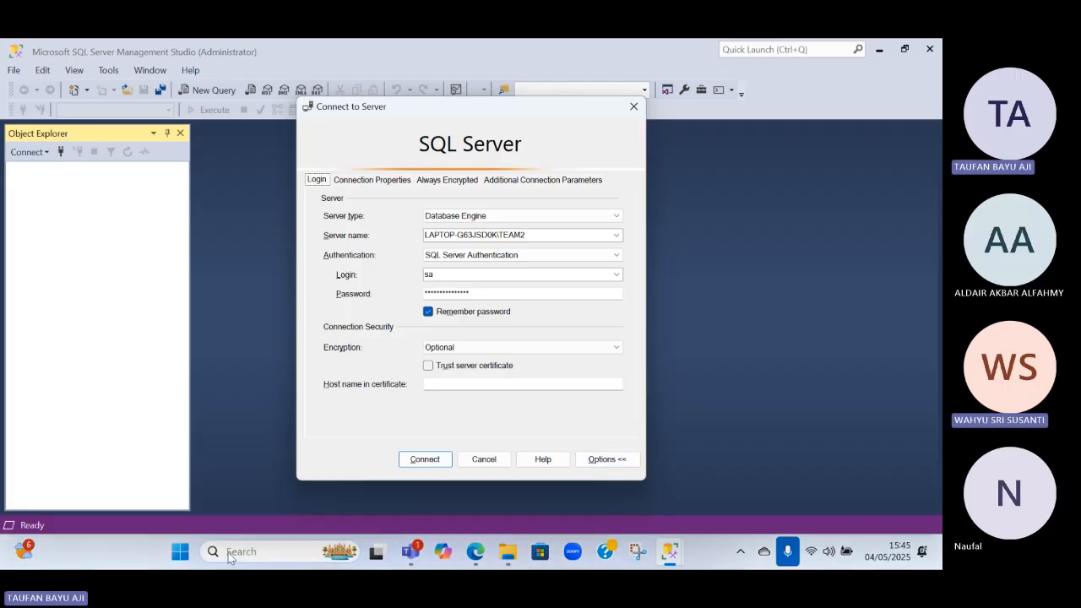
{"action": "type", "text": "visu"}
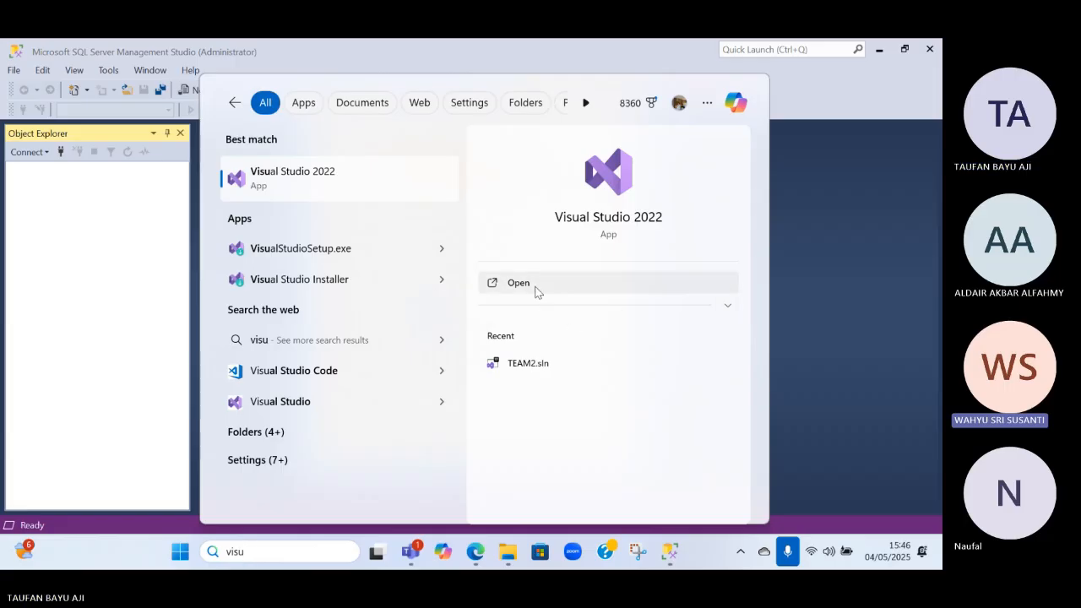
{"action": "right_click", "coordinate": [610, 253]}
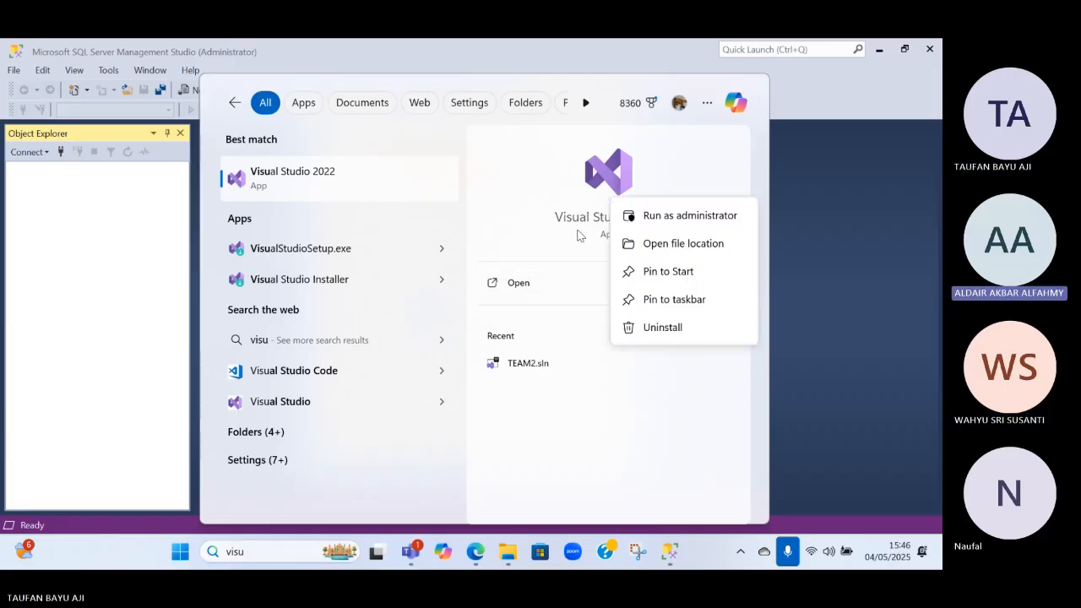
{"action": "left_click", "coordinate": [652, 332]}
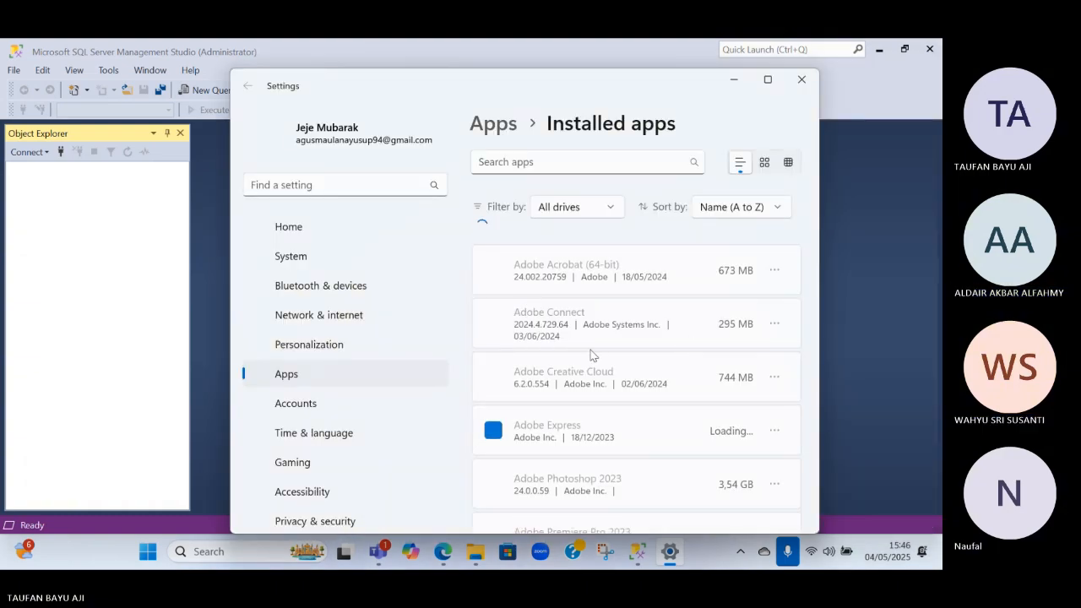
Find Visual Studio Community 2022 among the installed apps, uninstall it and confirm the removal in Visual Studio Installer
{"action": "scroll", "coordinate": [579, 359], "scroll_direction": "down", "scroll_amount": 3}
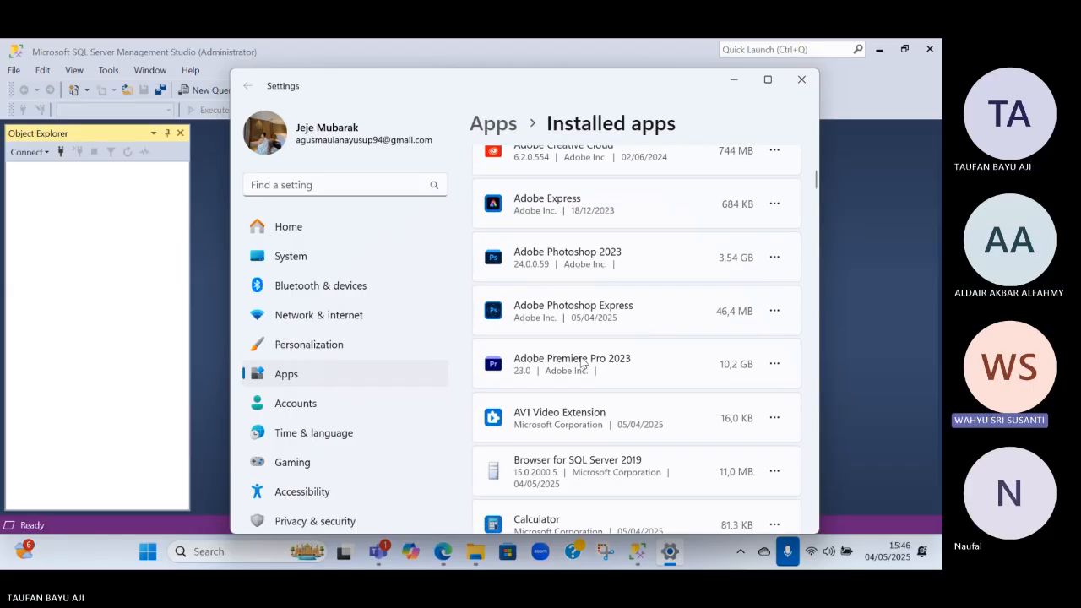
{"action": "scroll", "coordinate": [581, 363], "scroll_direction": "down", "scroll_amount": 3}
{"action": "scroll", "coordinate": [569, 362], "scroll_direction": "up", "scroll_amount": 7}
{"action": "scroll", "coordinate": [547, 326], "scroll_direction": "down", "scroll_amount": 10}
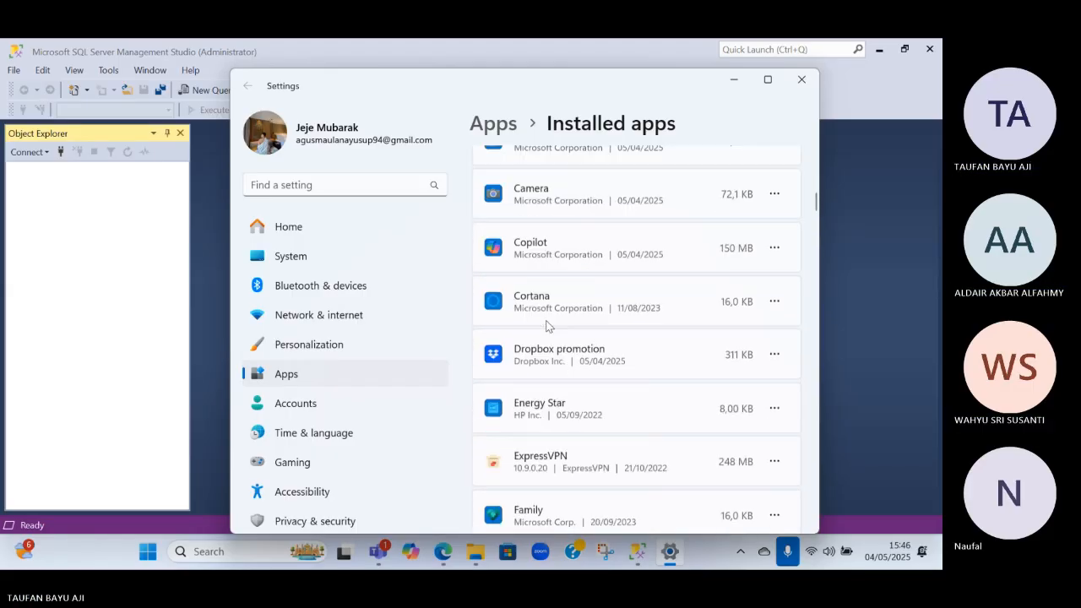
{"action": "scroll", "coordinate": [546, 326], "scroll_direction": "down", "scroll_amount": 20}
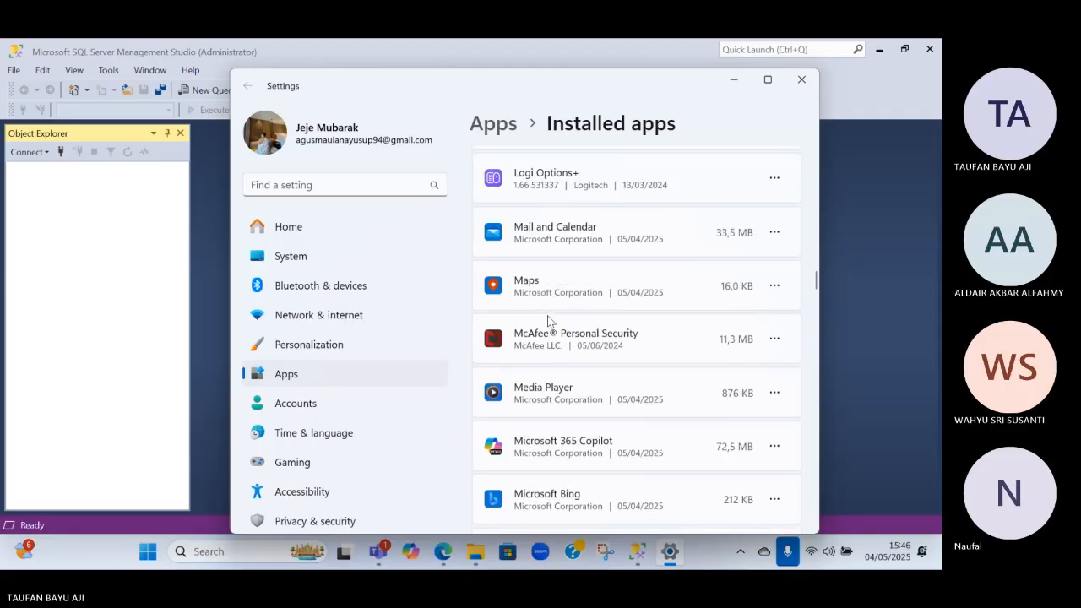
{"action": "scroll", "coordinate": [547, 326], "scroll_direction": "down", "scroll_amount": 15}
{"action": "left_click_drag", "start_coordinate": [819, 337], "coordinate": [819, 475]}
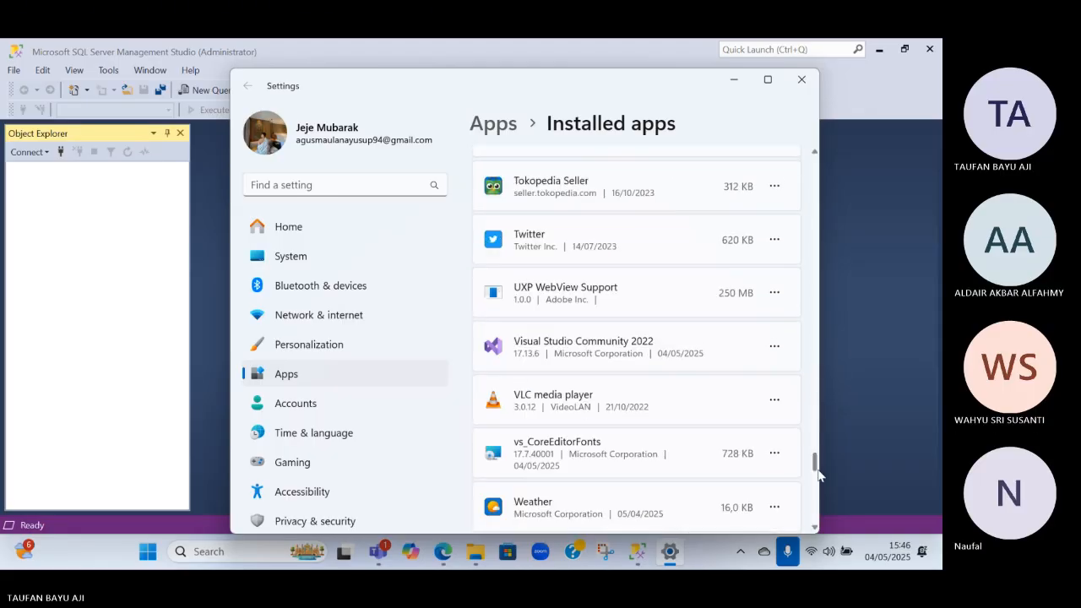
{"action": "left_click", "coordinate": [774, 305]}
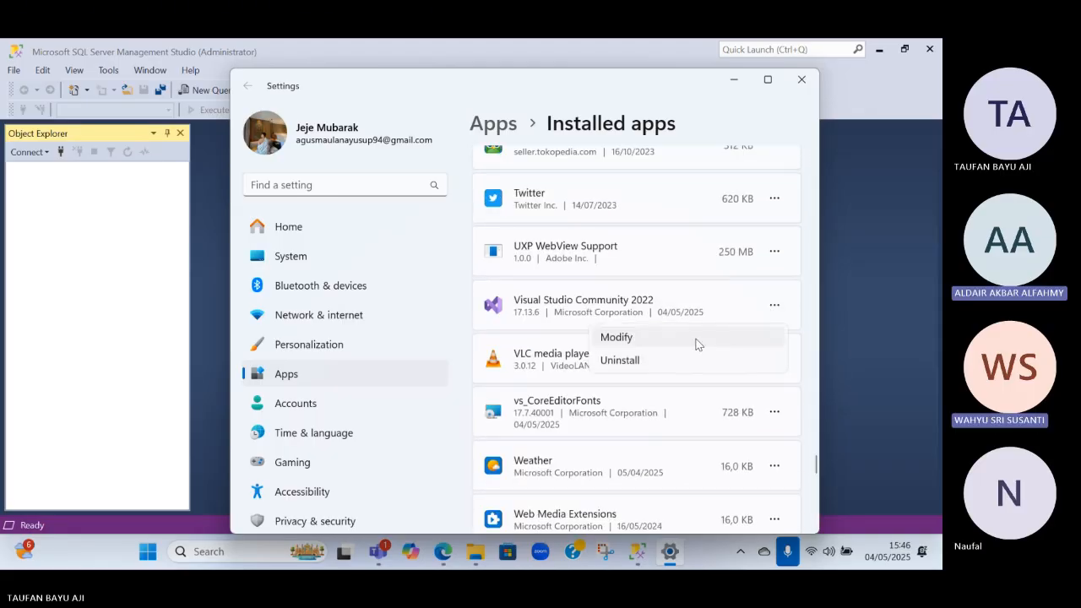
{"action": "left_click", "coordinate": [645, 363]}
{"action": "left_click", "coordinate": [748, 387]}
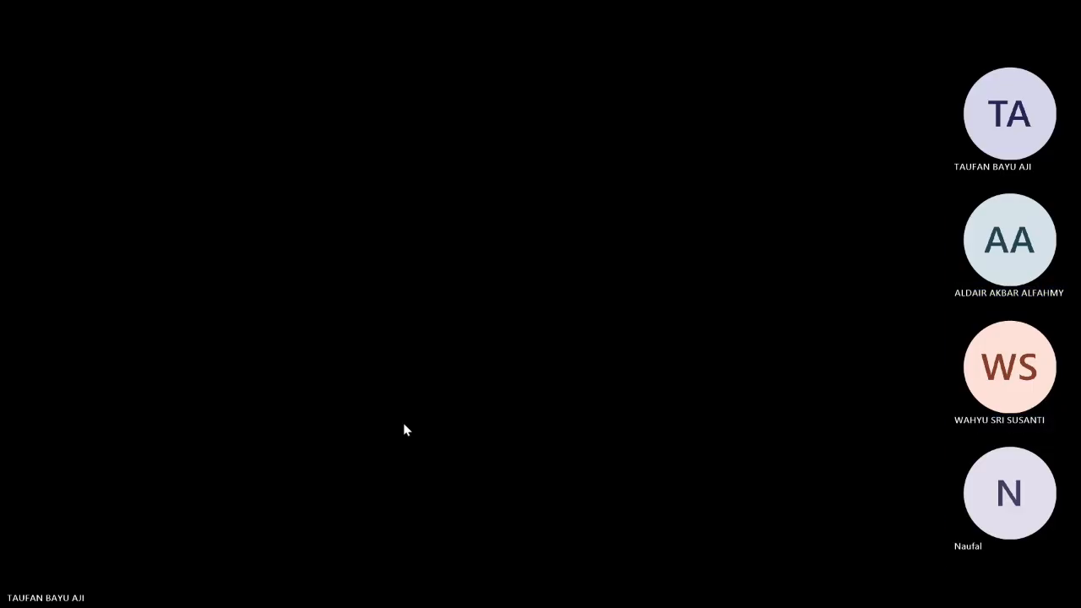
{"action": "left_click", "coordinate": [402, 423]}
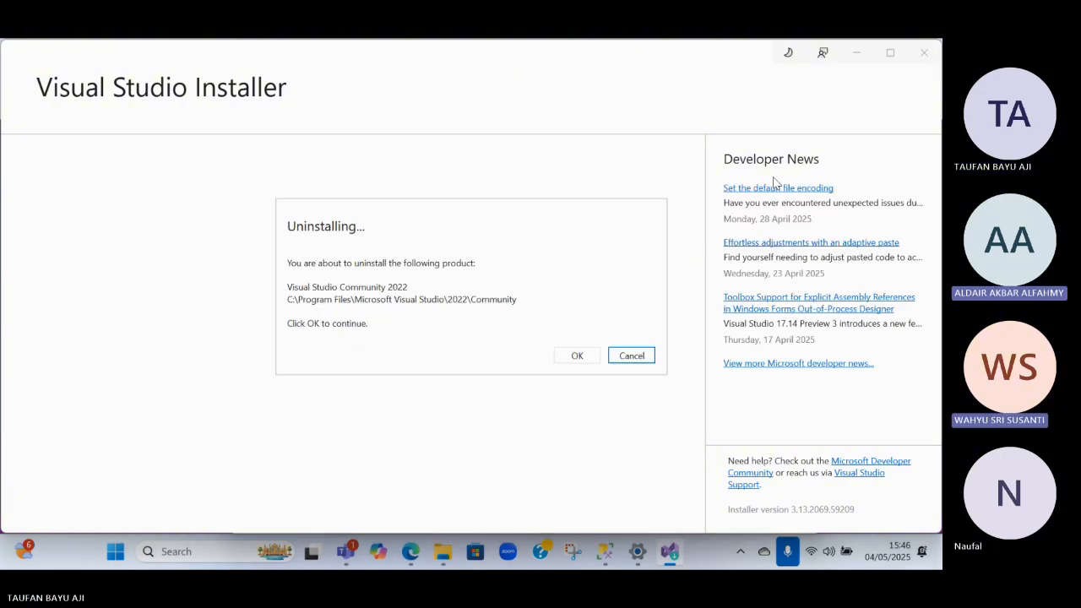
{"action": "left_click", "coordinate": [586, 360]}
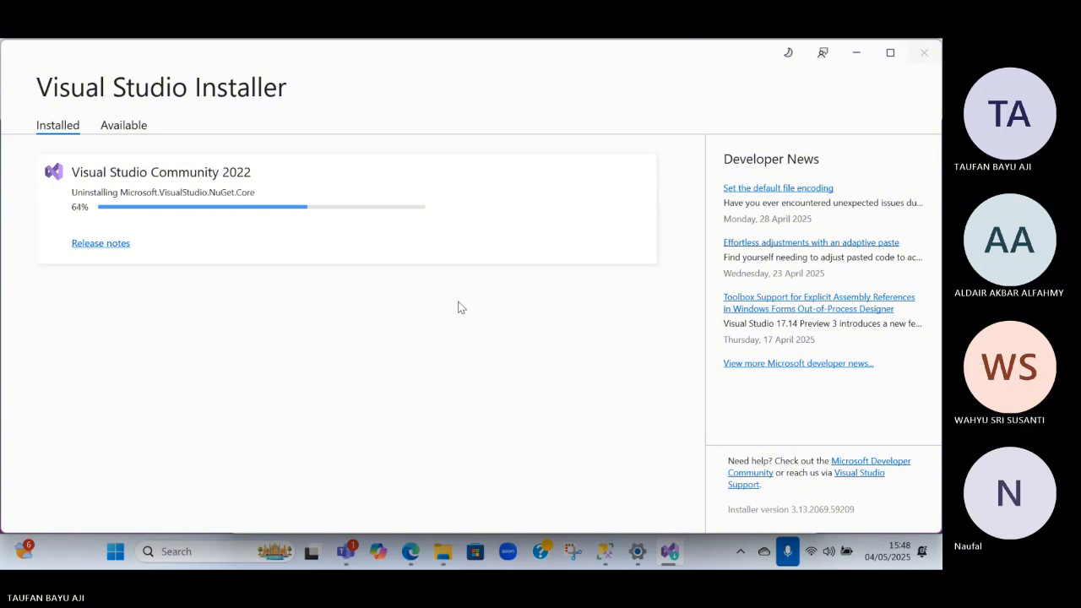
Close Visual Studio Installer and the Settings window once the removal is complete
{"action": "mouse_move", "coordinate": [663, 555]}
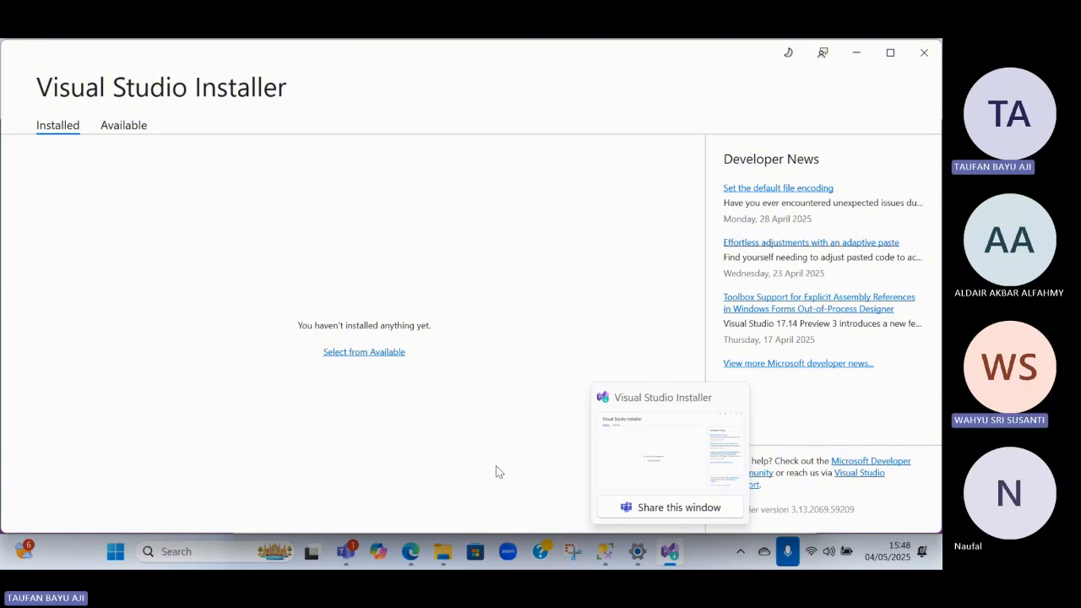
{"action": "left_click", "coordinate": [924, 53]}
{"action": "left_click", "coordinate": [801, 80]}
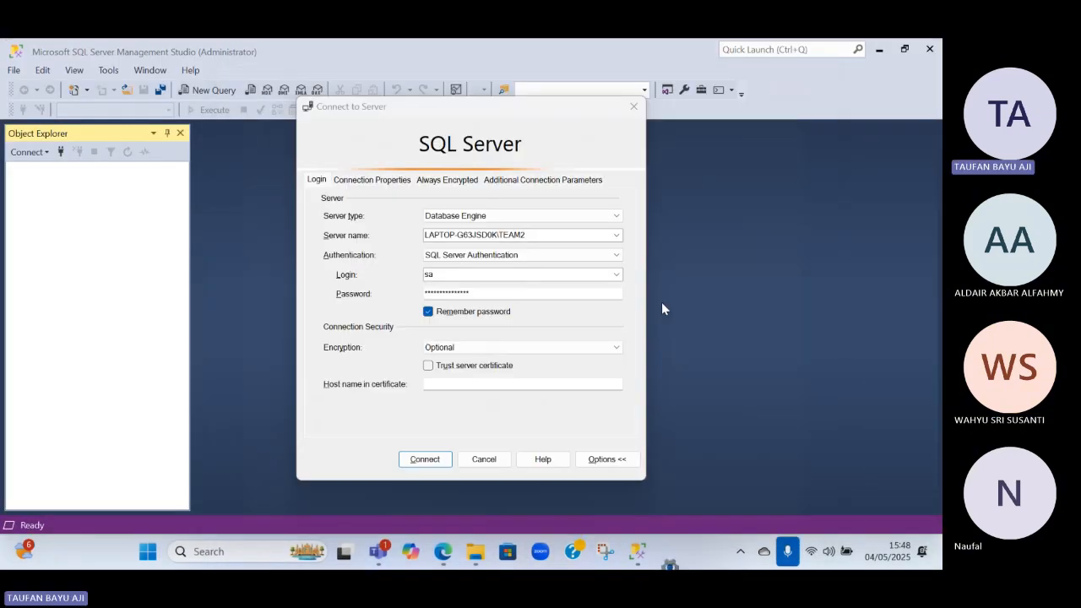
Open the Downloads folder and check the VisualStudioSetup installer file
{"action": "left_click", "coordinate": [507, 553]}
{"action": "double_click", "coordinate": [186, 295]}
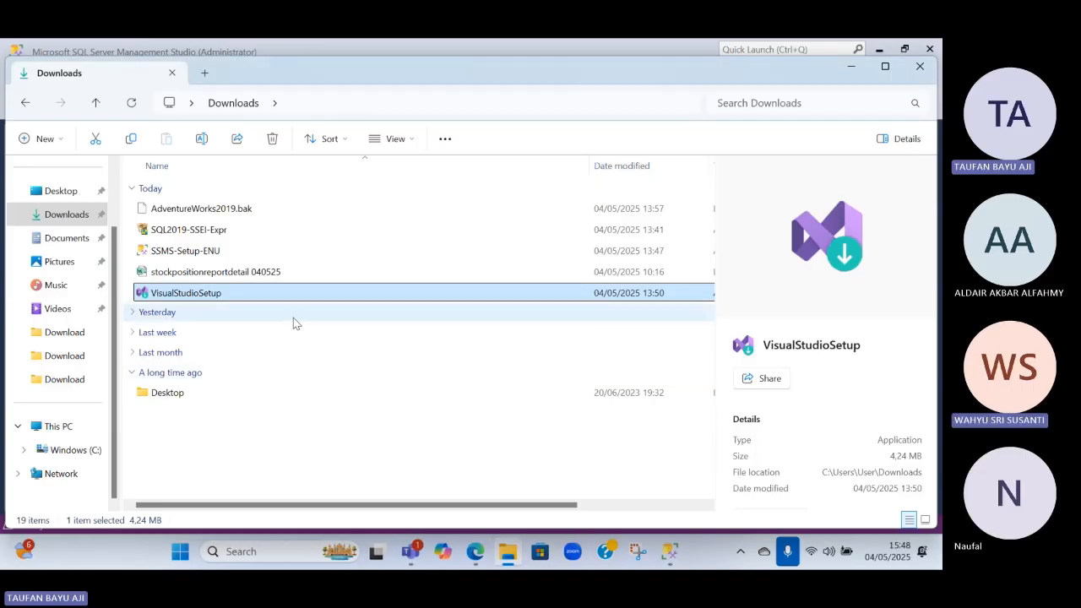
{"action": "left_click", "coordinate": [187, 334]}
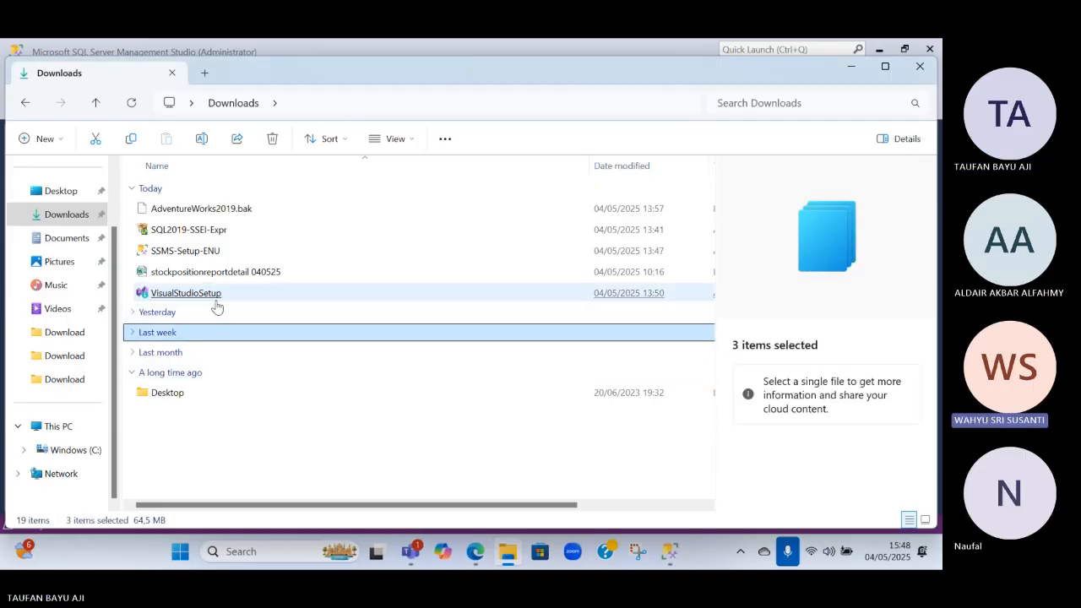
{"action": "left_click", "coordinate": [217, 300]}
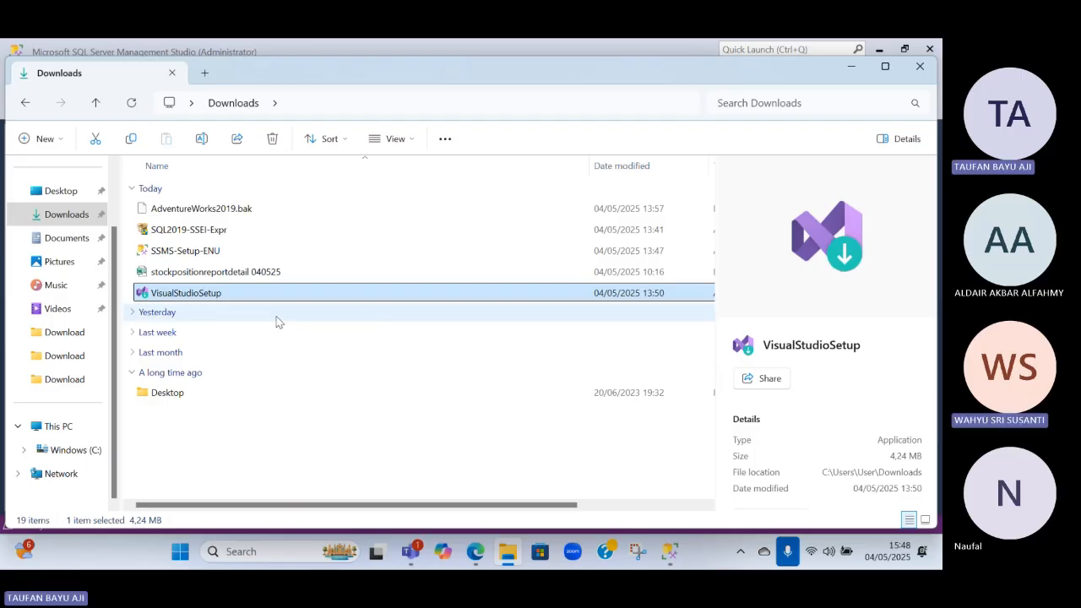
{"action": "left_click", "coordinate": [278, 319]}
Switch to Microsoft Edge, search the web for "visual studi 2019" and look through the results
{"action": "mouse_move", "coordinate": [478, 553]}
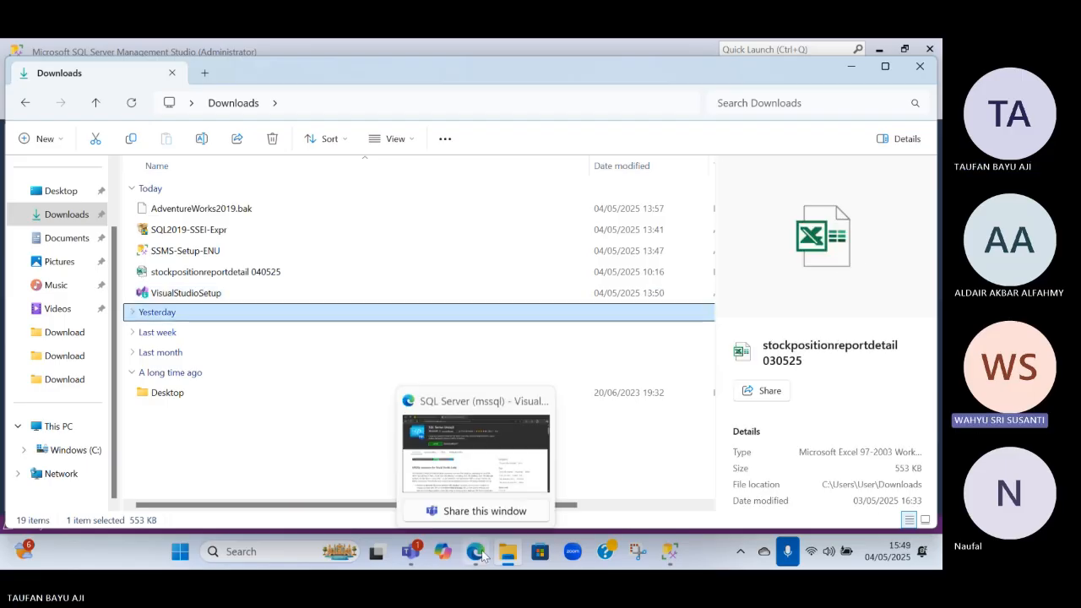
{"action": "left_click", "coordinate": [460, 478]}
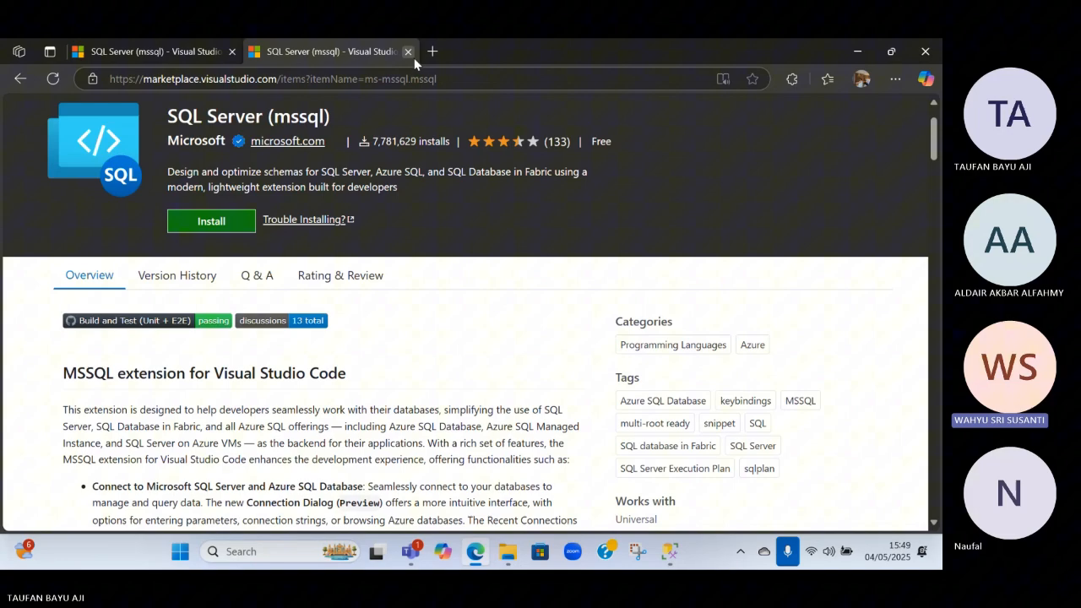
{"action": "left_click", "coordinate": [343, 84]}
{"action": "type", "text": "visula"}
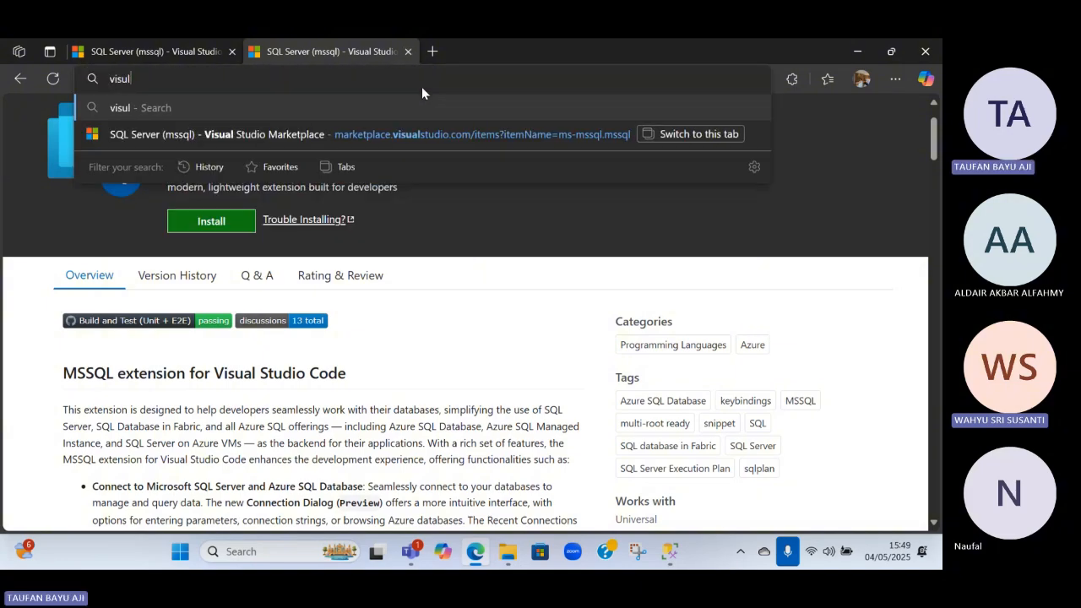
{"action": "key", "text": "BackSpace"}
{"action": "key", "text": "BackSpace"}
{"action": "type", "text": "al stu"}
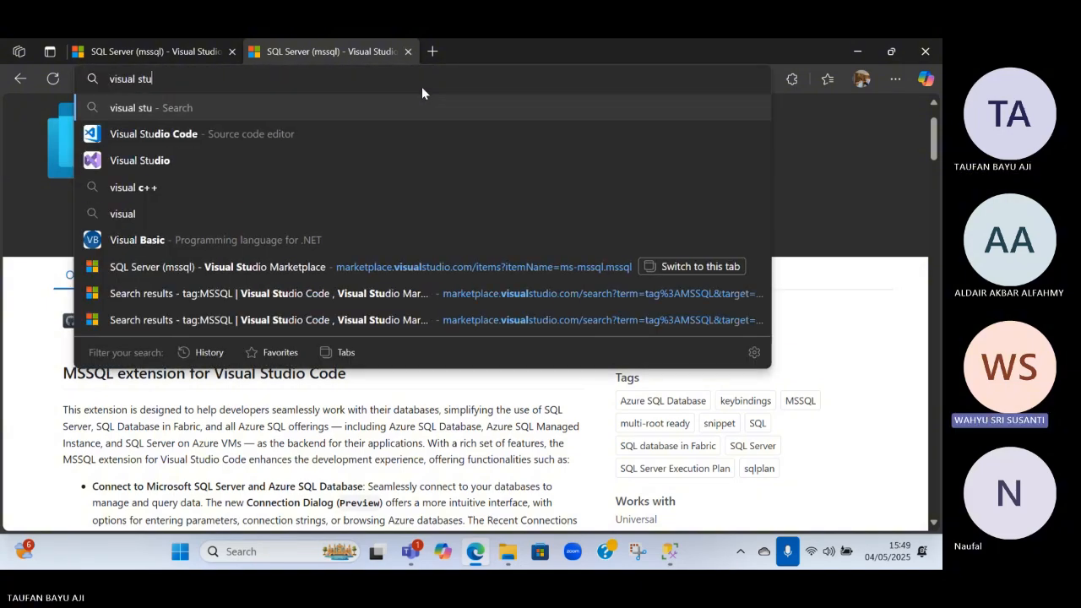
{"action": "type", "text": "di 2019"}
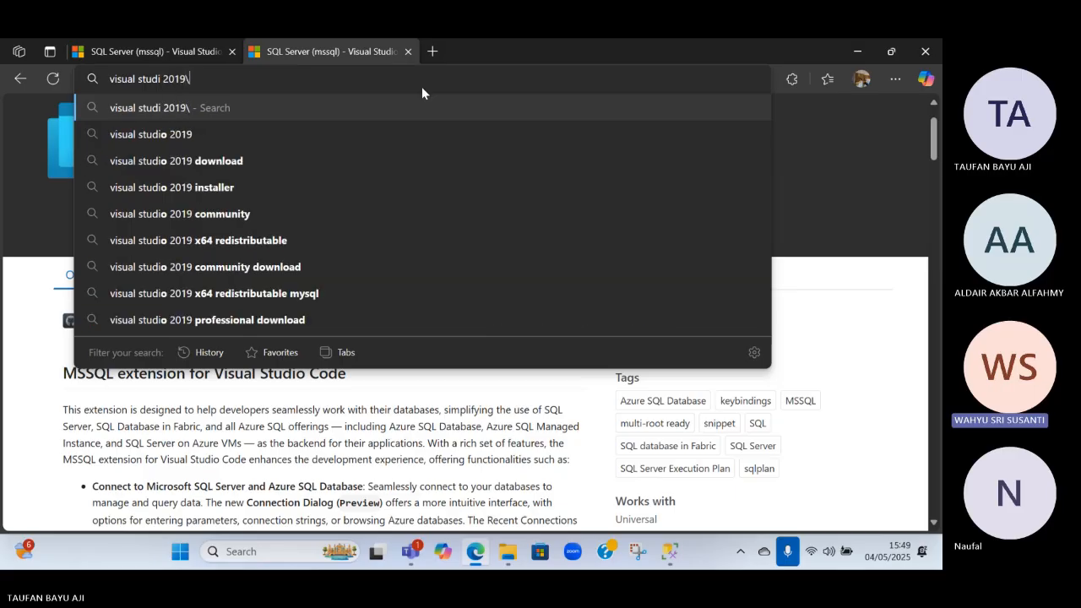
{"action": "key", "text": "Return"}
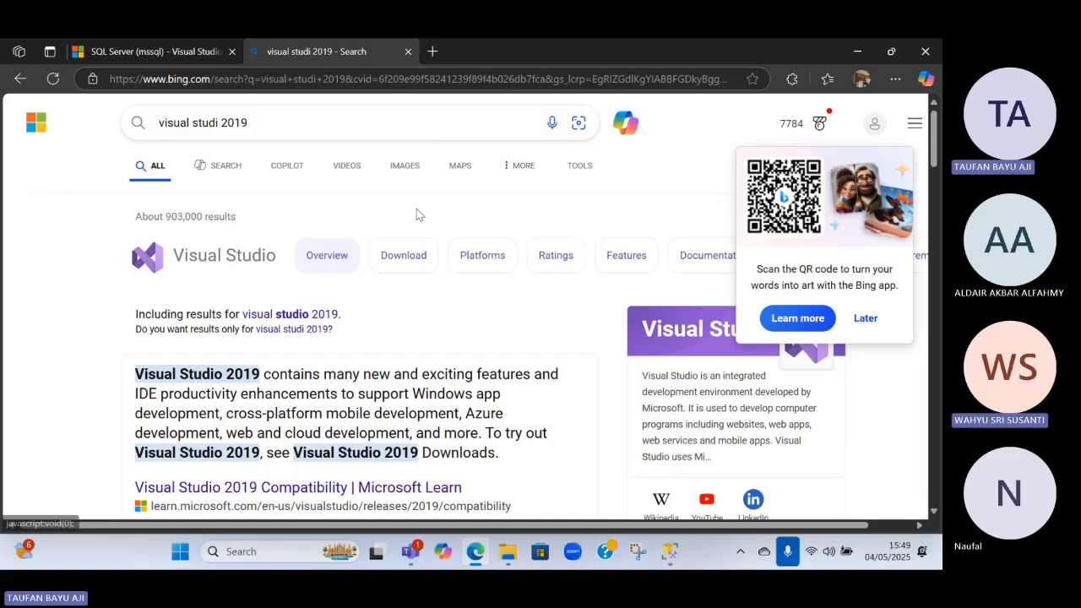
{"action": "scroll", "coordinate": [376, 340], "scroll_direction": "down", "scroll_amount": 2}
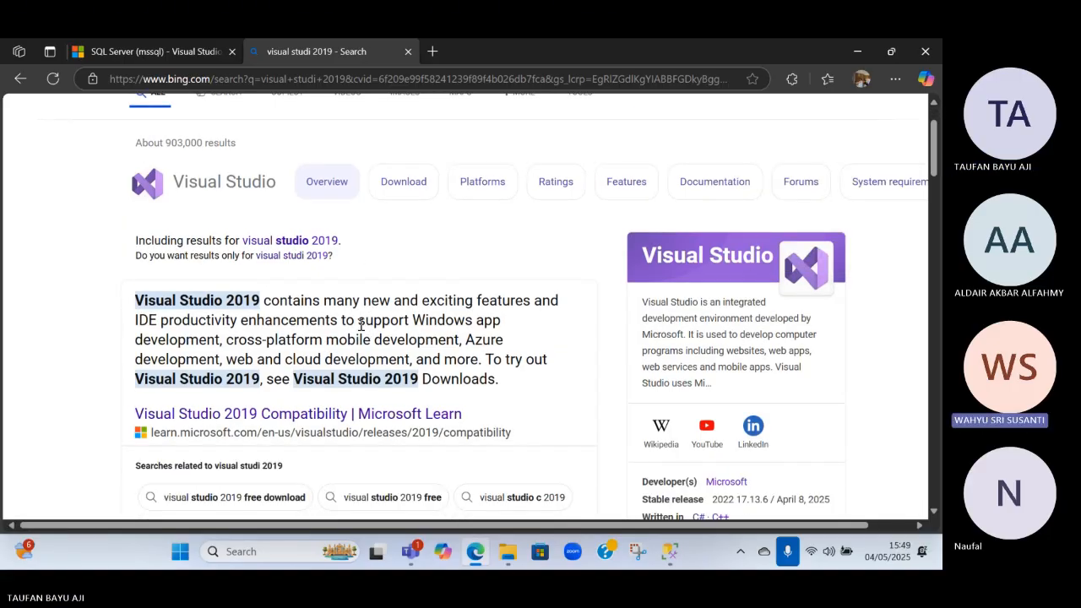
{"action": "scroll", "coordinate": [522, 416], "scroll_direction": "up", "scroll_amount": 1}
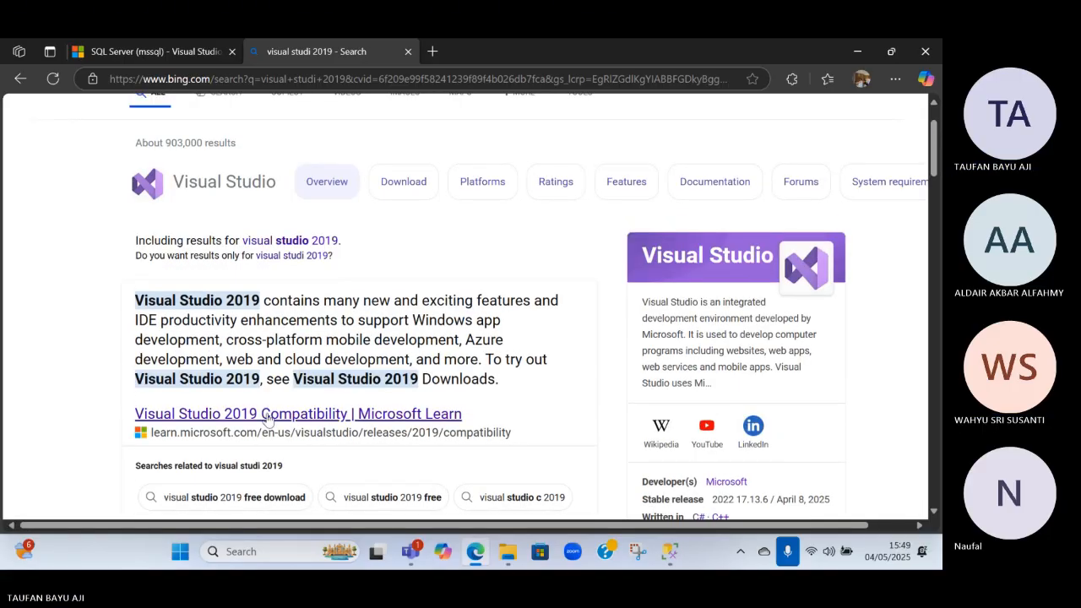
Open the Visual Studio 2019 Compatibility page, check its download section, and switch to the Downloads folder in File Explorer
{"action": "left_click", "coordinate": [272, 414]}
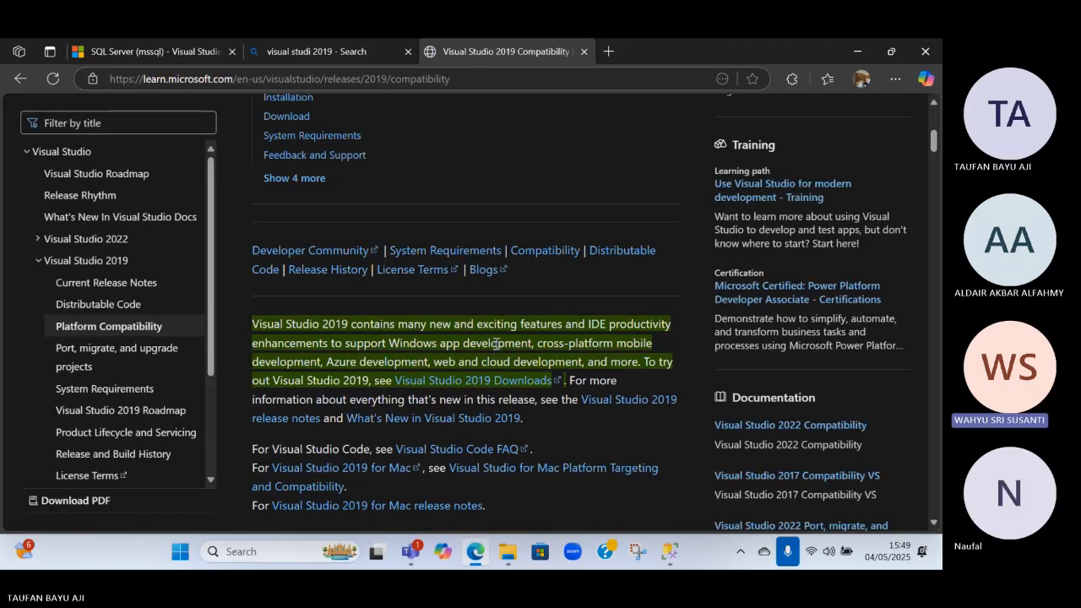
{"action": "scroll", "coordinate": [507, 354], "scroll_direction": "down", "scroll_amount": 4}
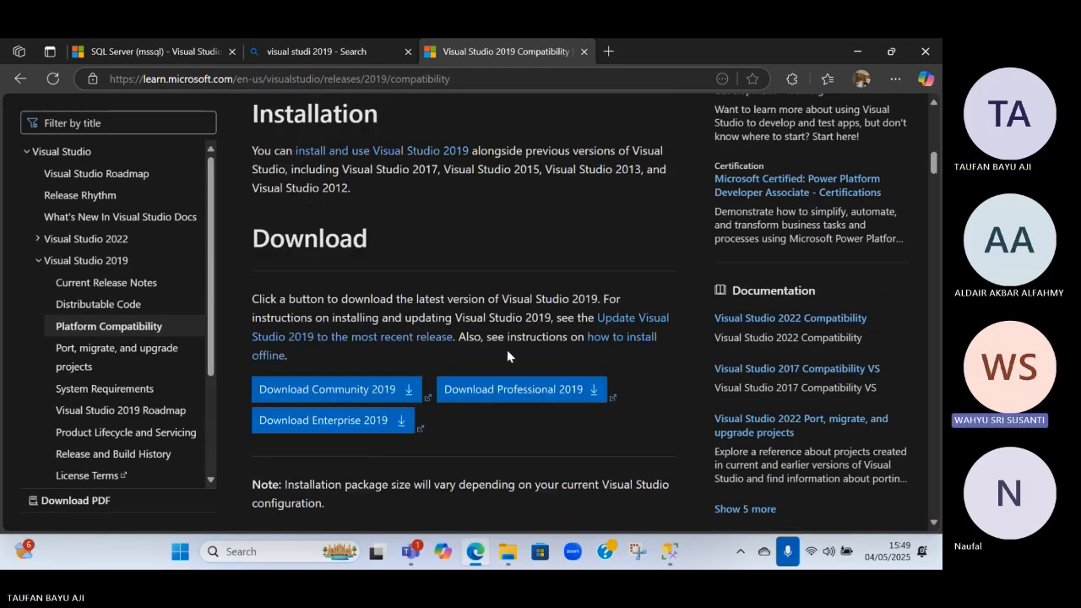
{"action": "scroll", "coordinate": [274, 281], "scroll_direction": "up", "scroll_amount": 3}
{"action": "scroll", "coordinate": [275, 281], "scroll_direction": "up", "scroll_amount": 3}
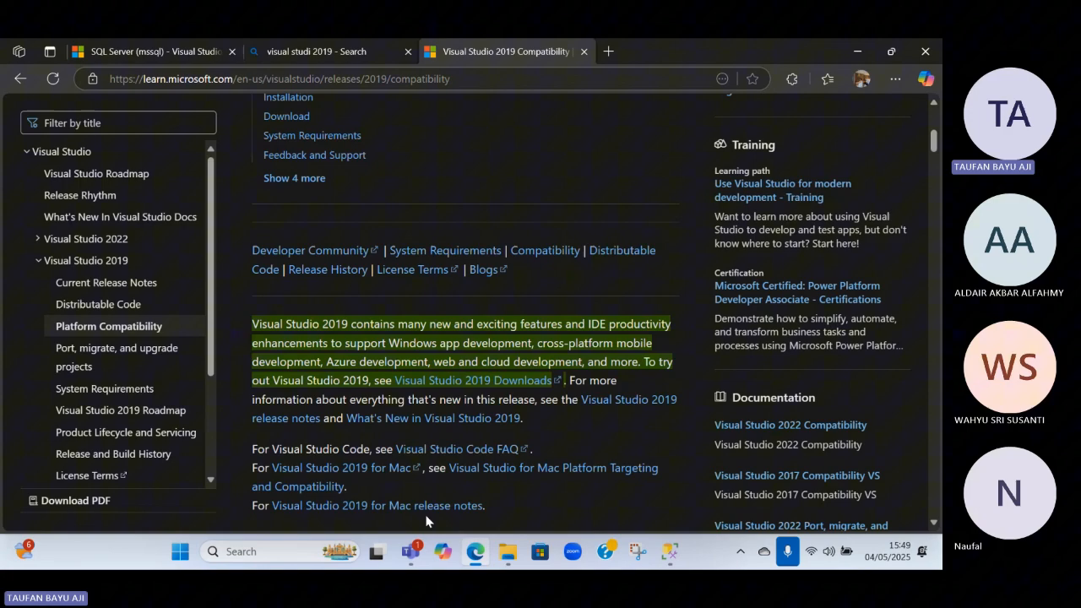
{"action": "left_click", "coordinate": [507, 552]}
{"action": "double_click", "coordinate": [173, 294]}
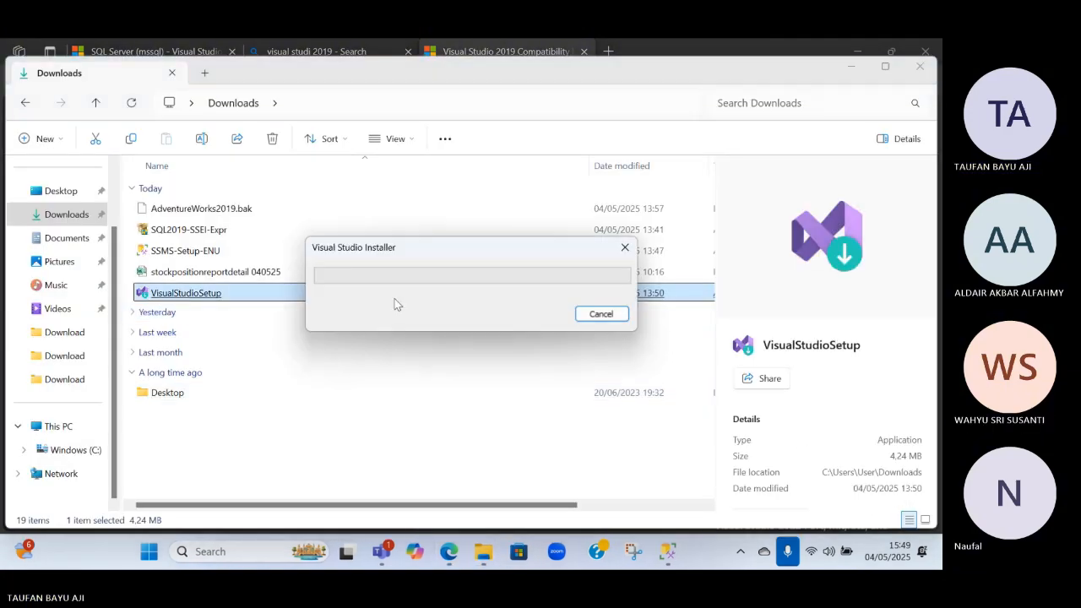
{"action": "left_click", "coordinate": [601, 313]}
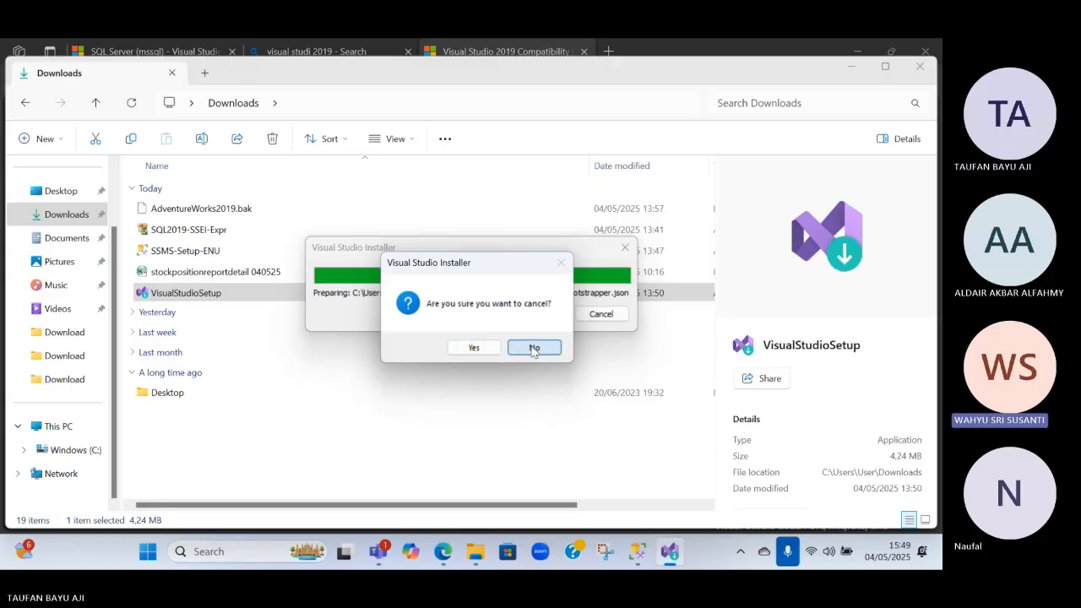
{"action": "left_click", "coordinate": [534, 349]}
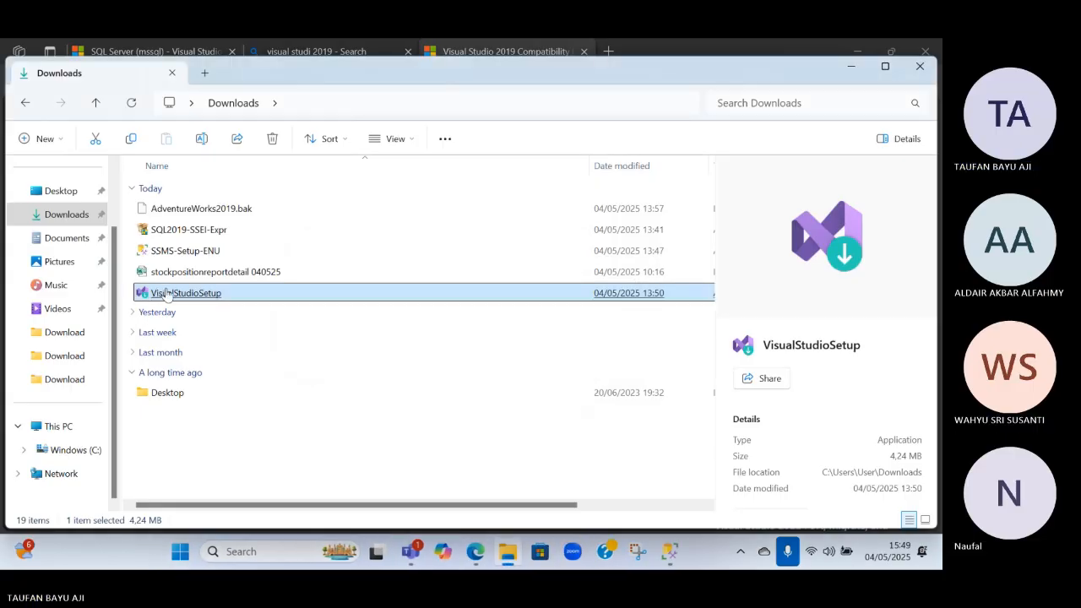
Run the VisualStudioSetup file from the Downloads folder and continue past the privacy and license notice to the workload selection
{"action": "right_click", "coordinate": [167, 293]}
{"action": "left_click", "coordinate": [226, 264]}
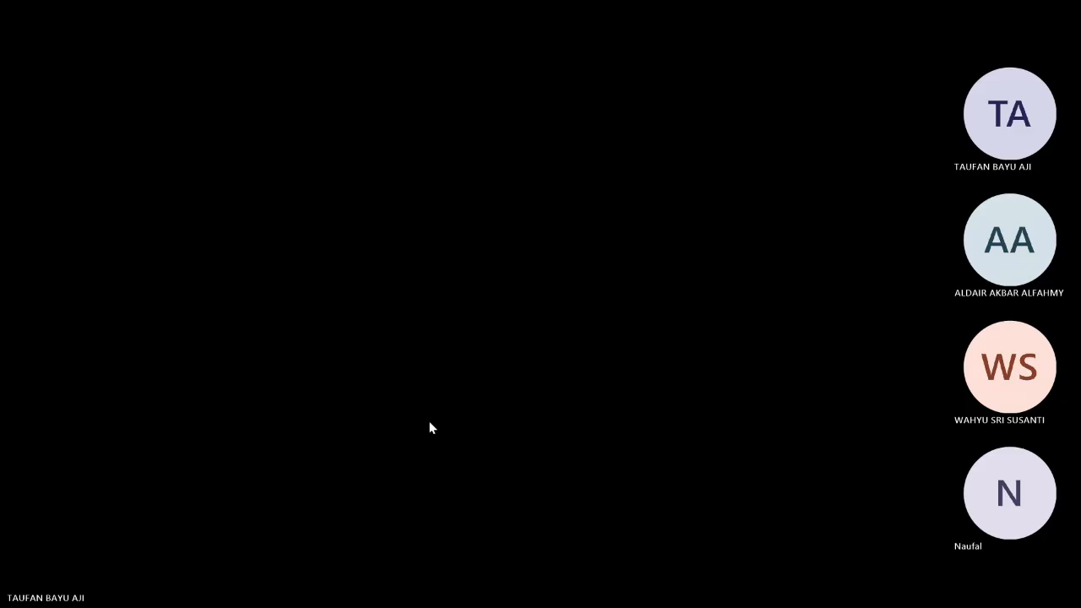
{"action": "left_click", "coordinate": [431, 426]}
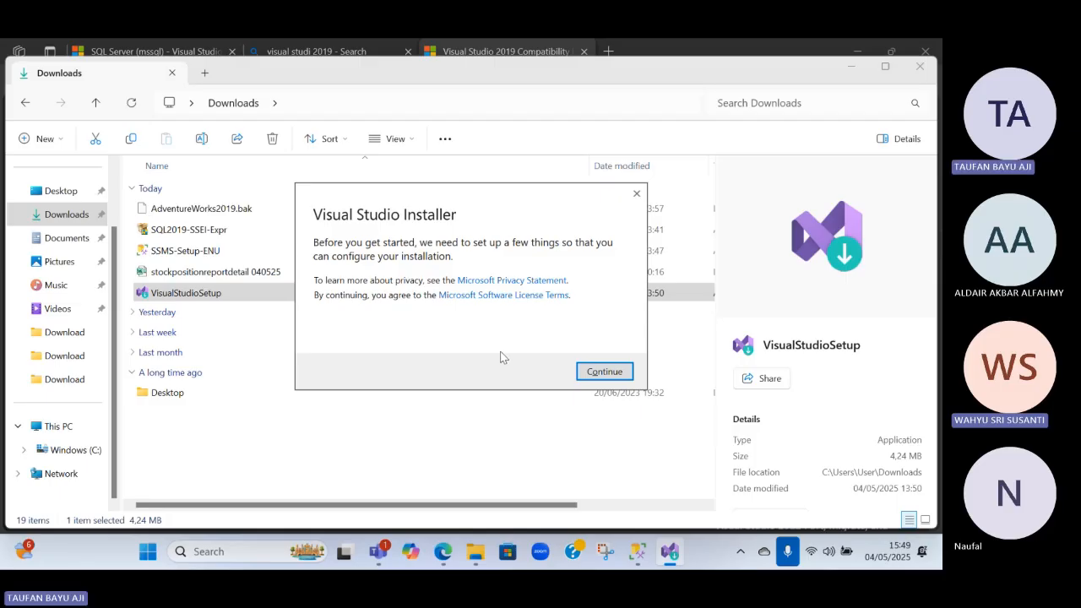
{"action": "left_click", "coordinate": [581, 369]}
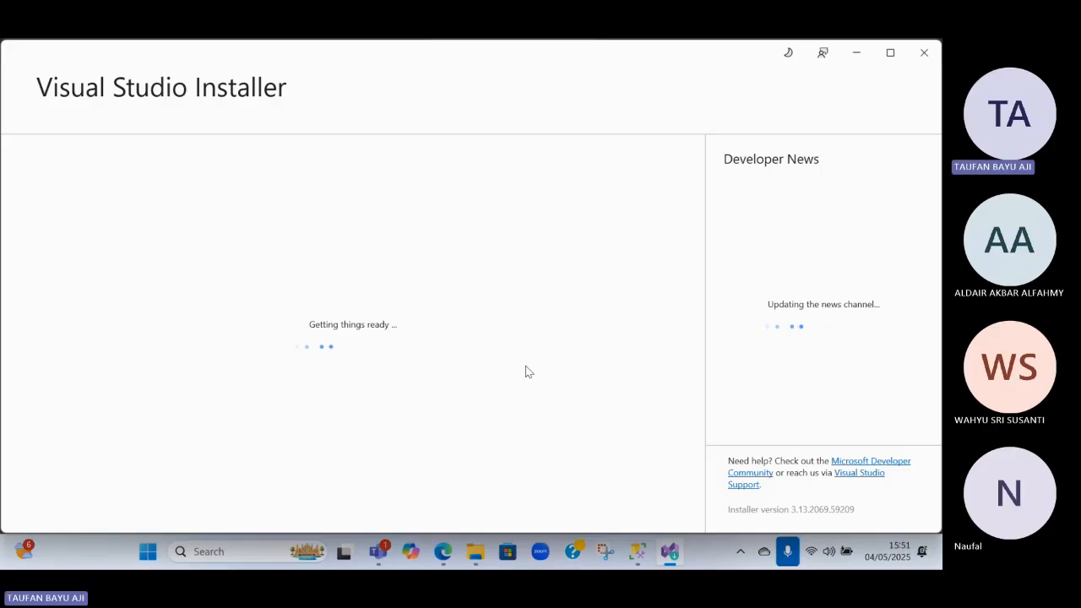
{"action": "key", "text": "alt+Tab"}
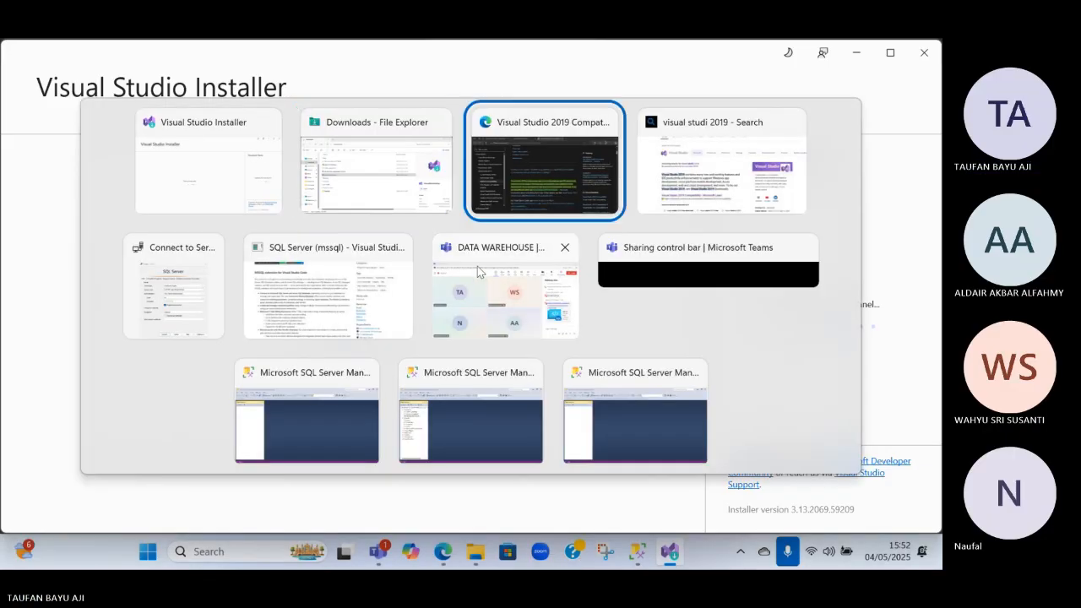
{"action": "key", "text": "alt+Tab"}
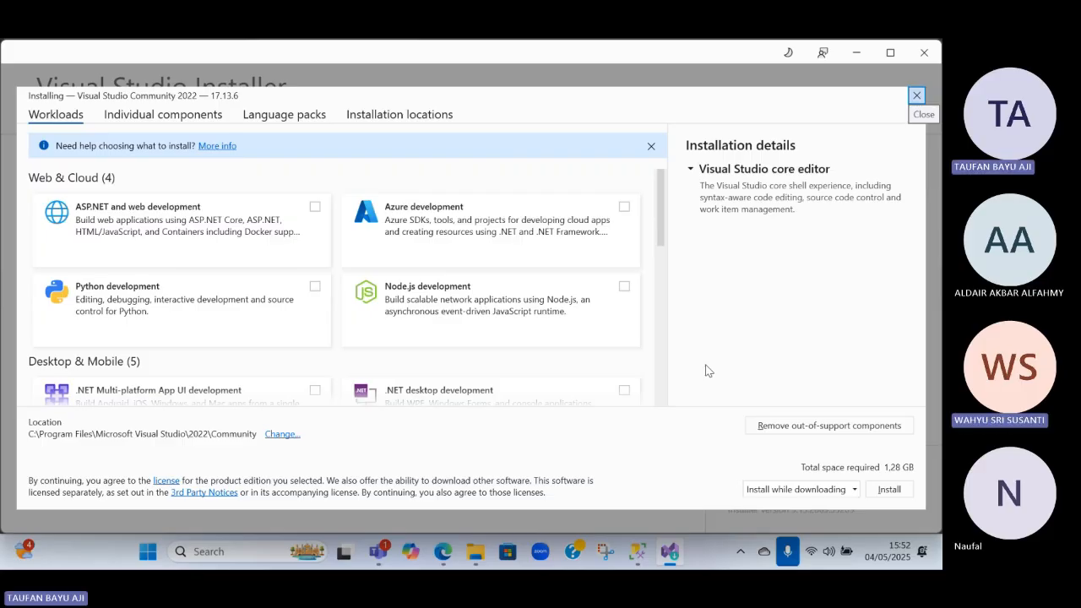
Select the Data storage and processing workload for Visual Studio Community 2022
{"action": "scroll", "coordinate": [161, 177], "scroll_direction": "down", "scroll_amount": 3}
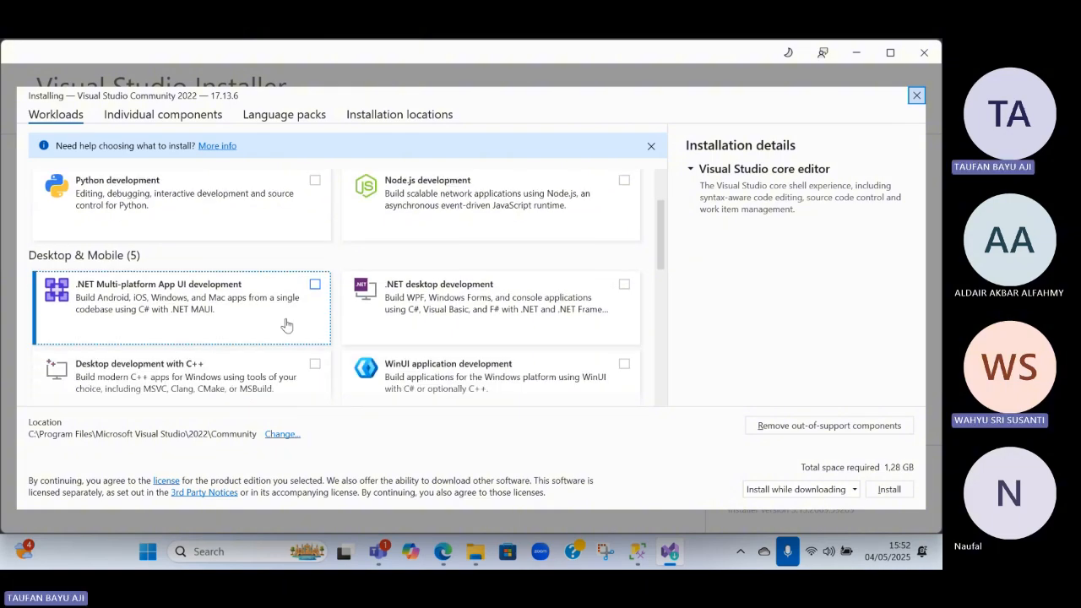
{"action": "scroll", "coordinate": [287, 324], "scroll_direction": "down", "scroll_amount": 6}
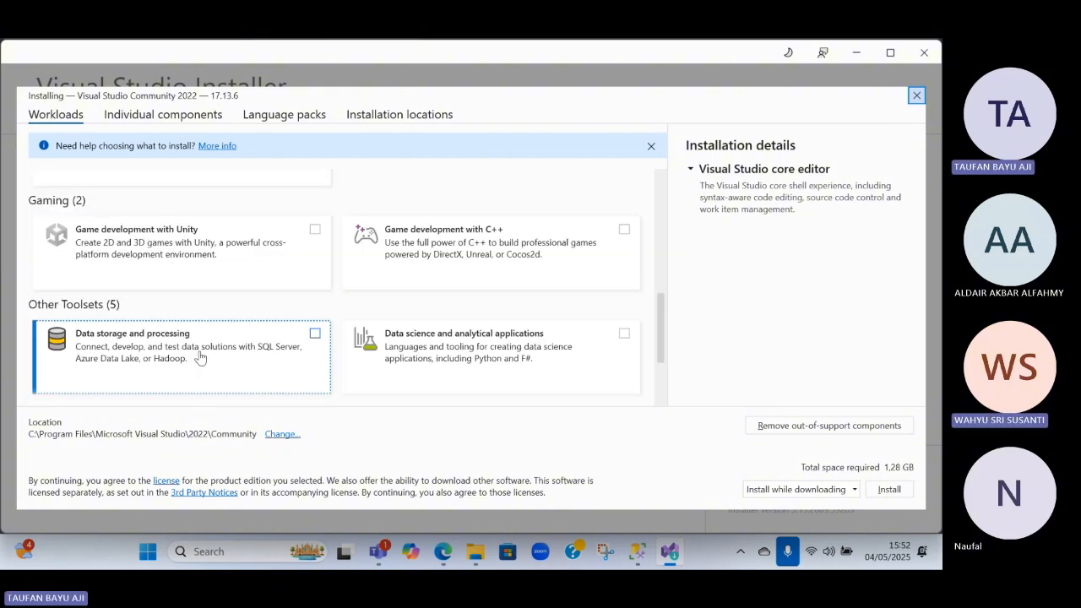
{"action": "left_click", "coordinate": [285, 337]}
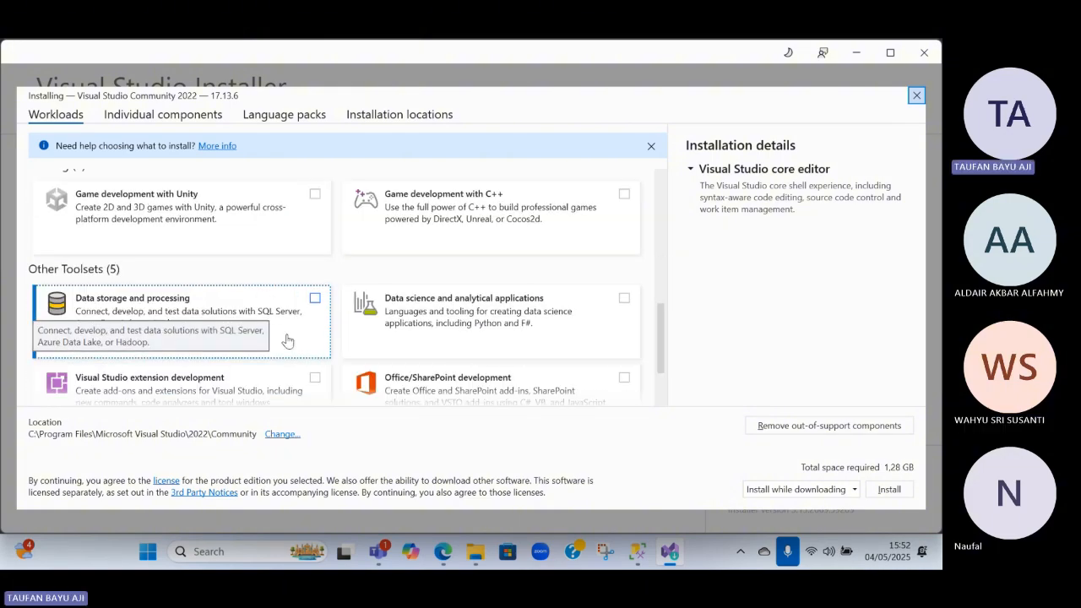
{"action": "scroll", "coordinate": [579, 362], "scroll_direction": "down", "scroll_amount": 3}
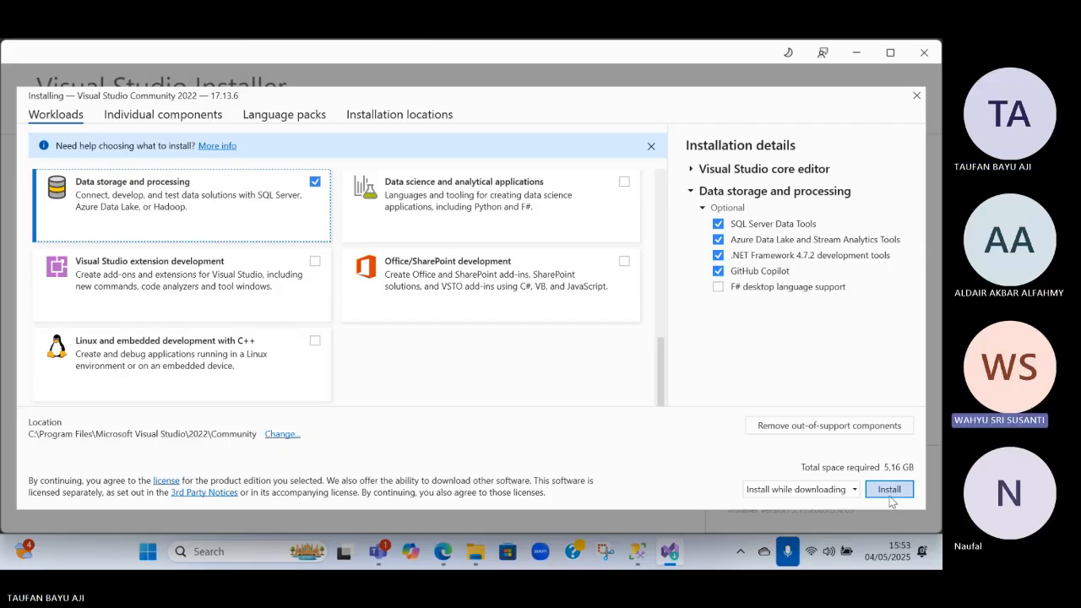
Add the Visual Studio extension development workload and start the Visual Studio Community 2022 installation
{"action": "scroll", "coordinate": [429, 316], "scroll_direction": "up", "scroll_amount": 10}
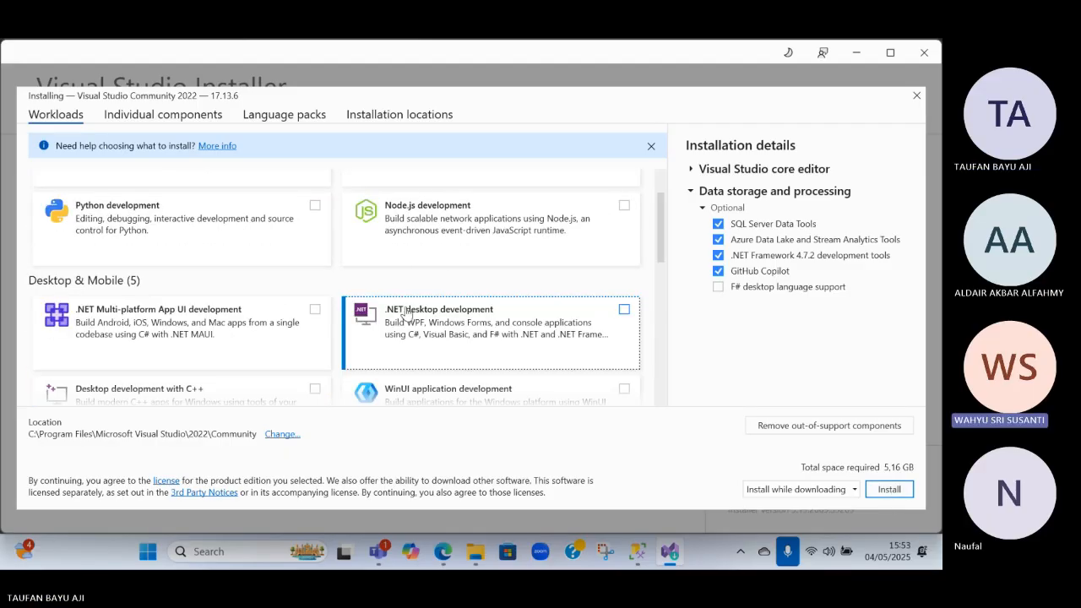
{"action": "scroll", "coordinate": [406, 311], "scroll_direction": "down", "scroll_amount": 5}
{"action": "scroll", "coordinate": [404, 311], "scroll_direction": "down", "scroll_amount": 3}
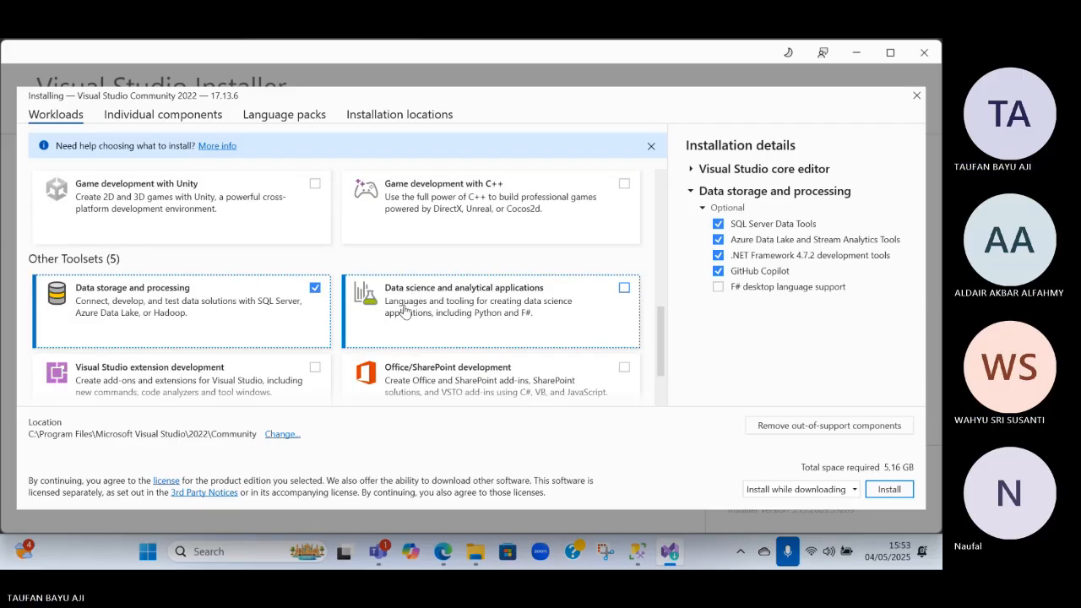
{"action": "left_click", "coordinate": [249, 398]}
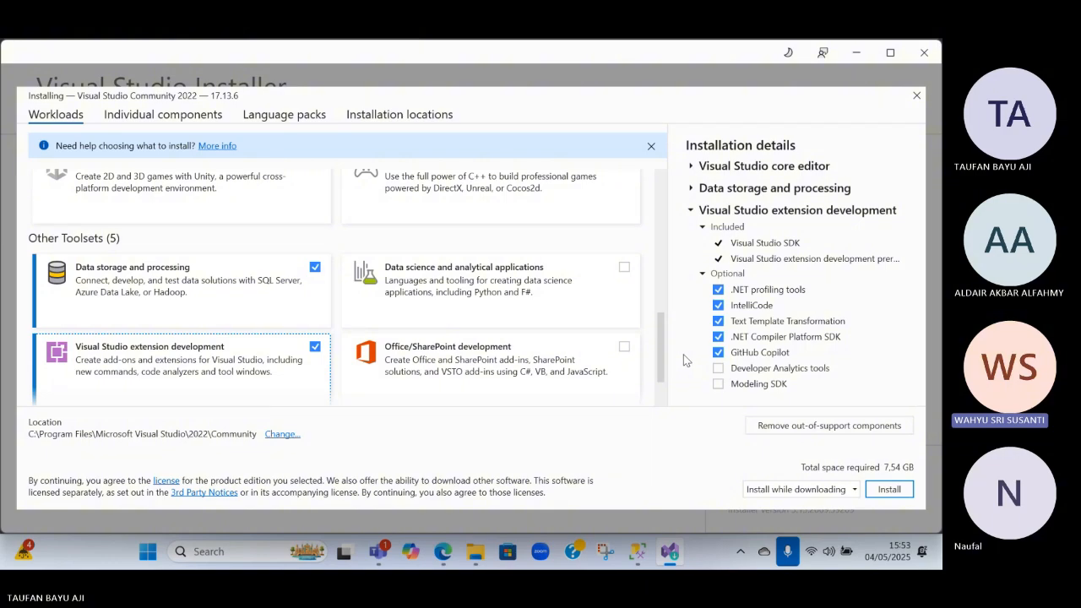
{"action": "left_click", "coordinate": [889, 490]}
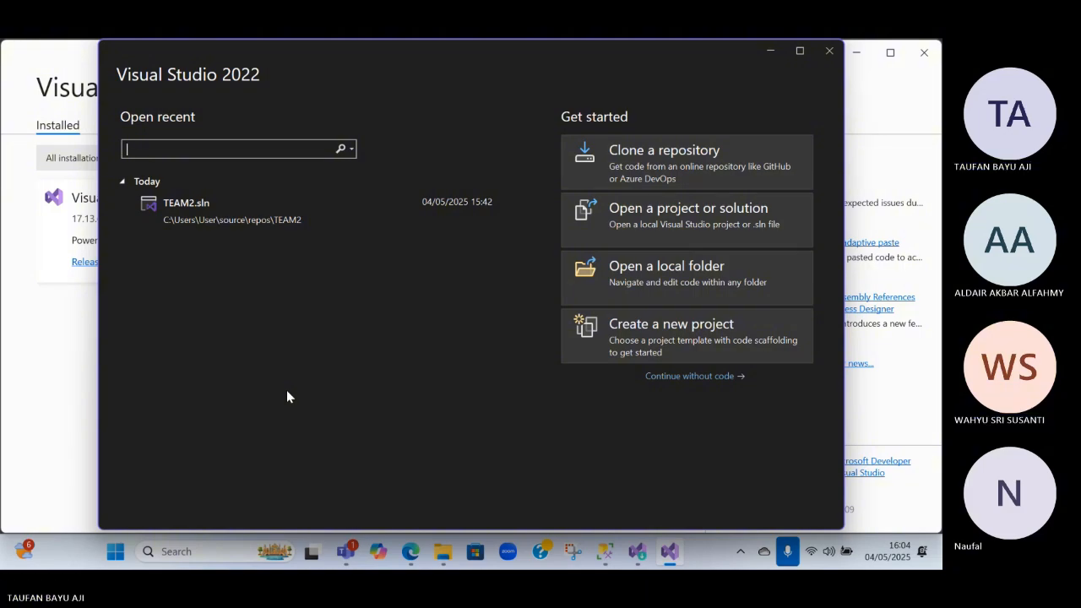
Continue into Visual Studio 2022 without code, check the available versions in Visual Studio Installer, and close the installer
{"action": "left_click", "coordinate": [718, 377]}
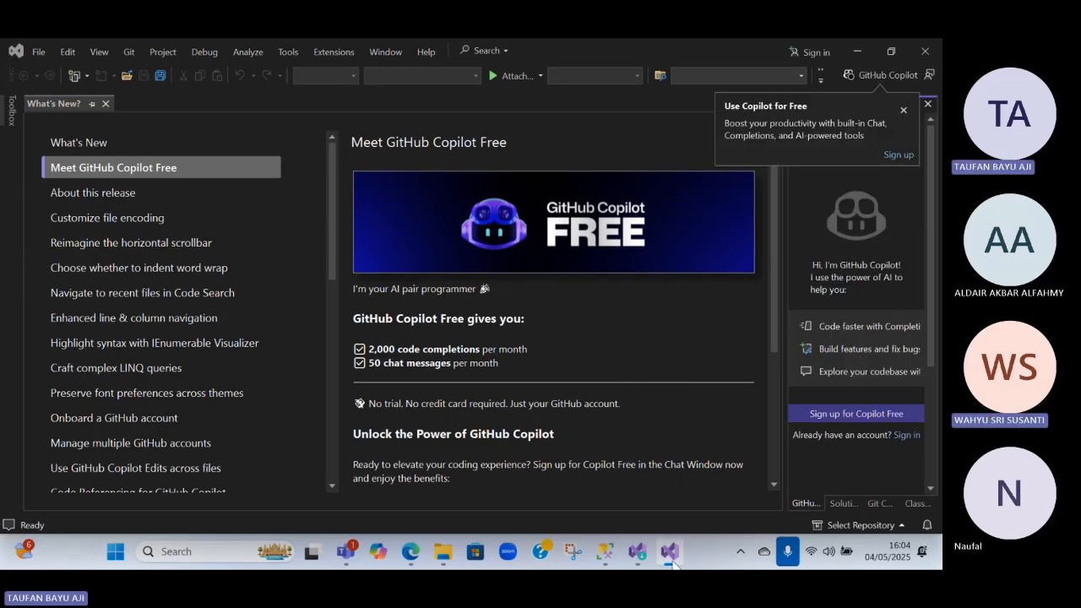
{"action": "mouse_move", "coordinate": [637, 556]}
{"action": "mouse_move", "coordinate": [615, 454]}
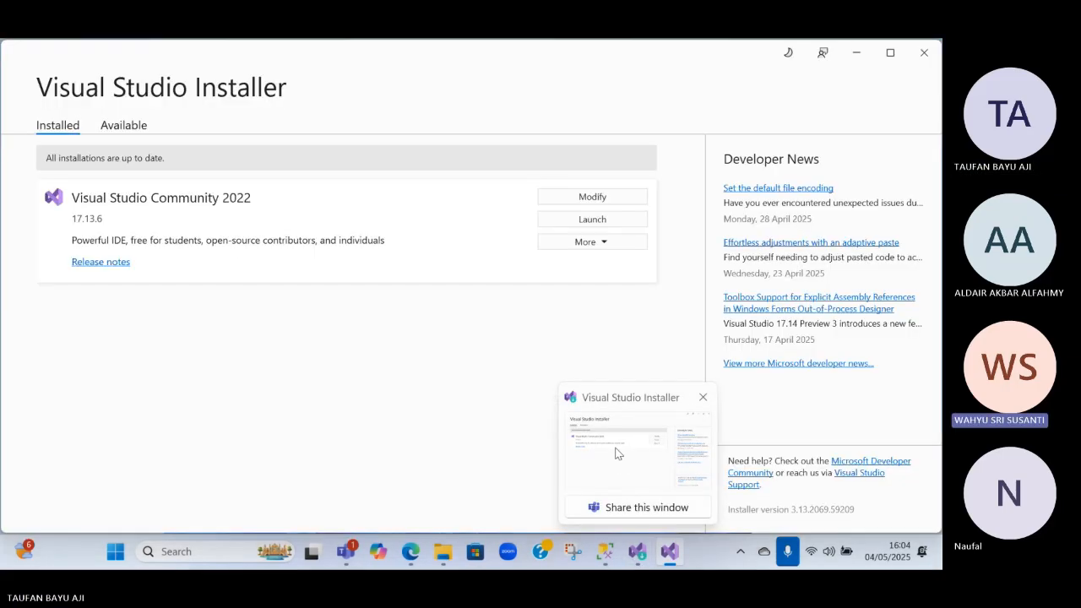
{"action": "left_click", "coordinate": [637, 487]}
{"action": "left_click", "coordinate": [124, 125]}
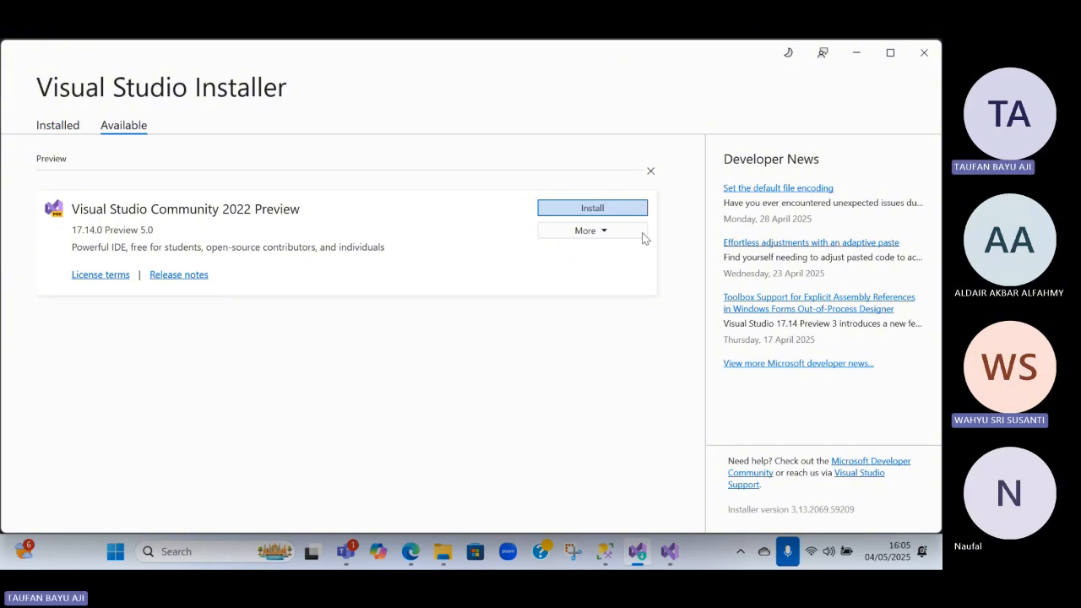
{"action": "left_click", "coordinate": [924, 52]}
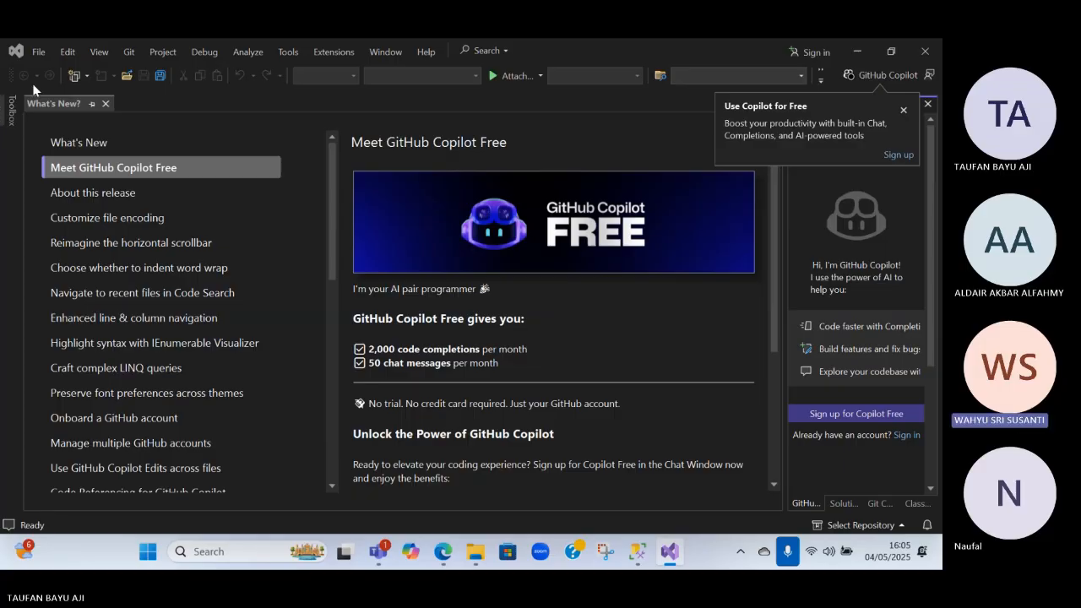
Open the Extension Manager in Visual Studio and search the available extensions for "sql"
{"action": "left_click", "coordinate": [340, 53]}
{"action": "left_click", "coordinate": [354, 70]}
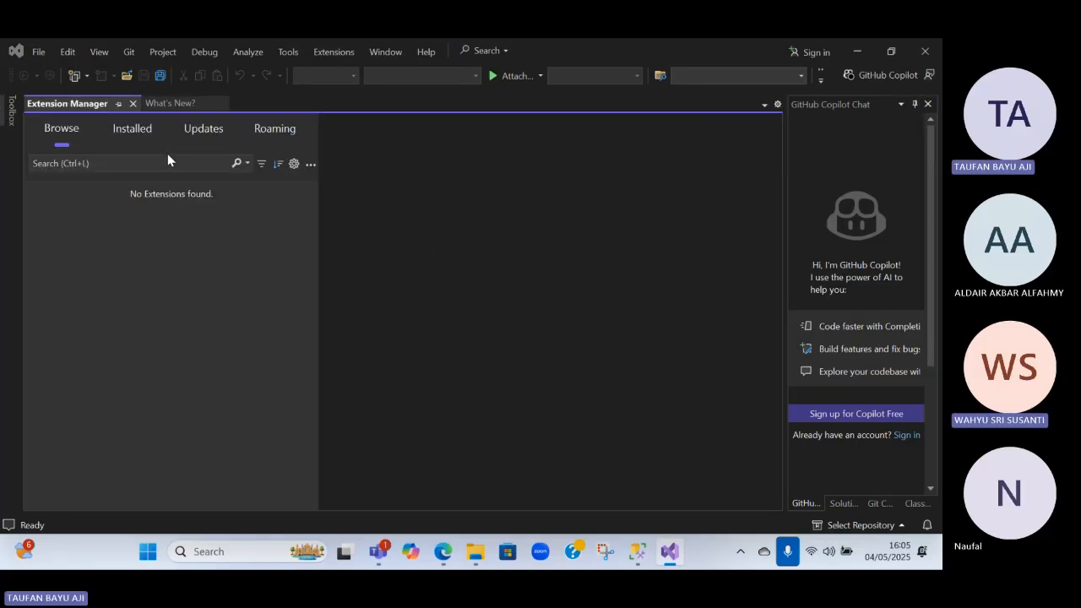
{"action": "left_click", "coordinate": [140, 161]}
{"action": "type", "text": "my"}
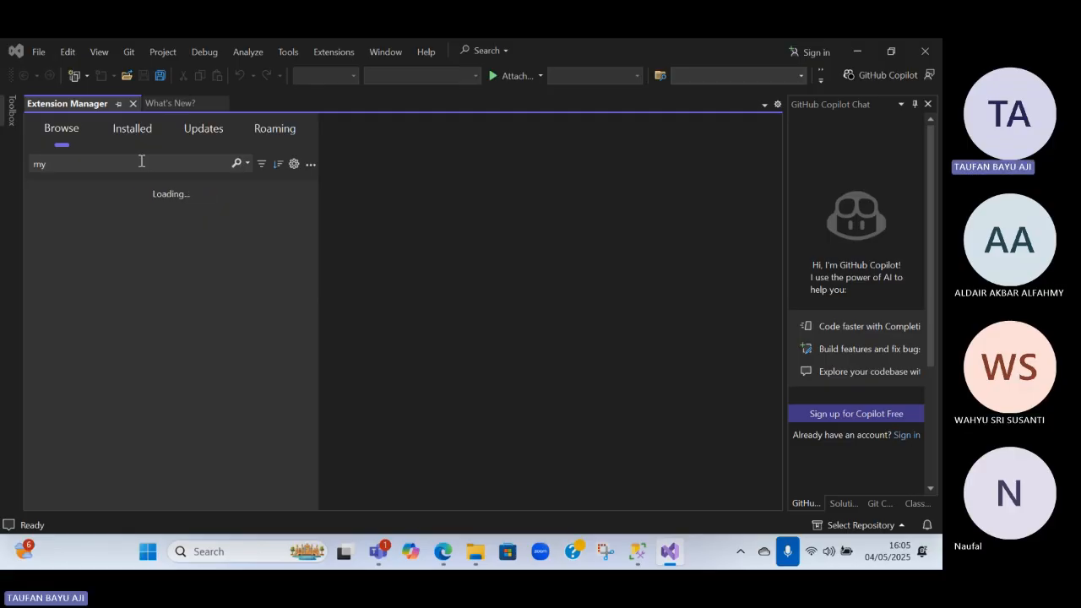
{"action": "double_click", "coordinate": [135, 163]}
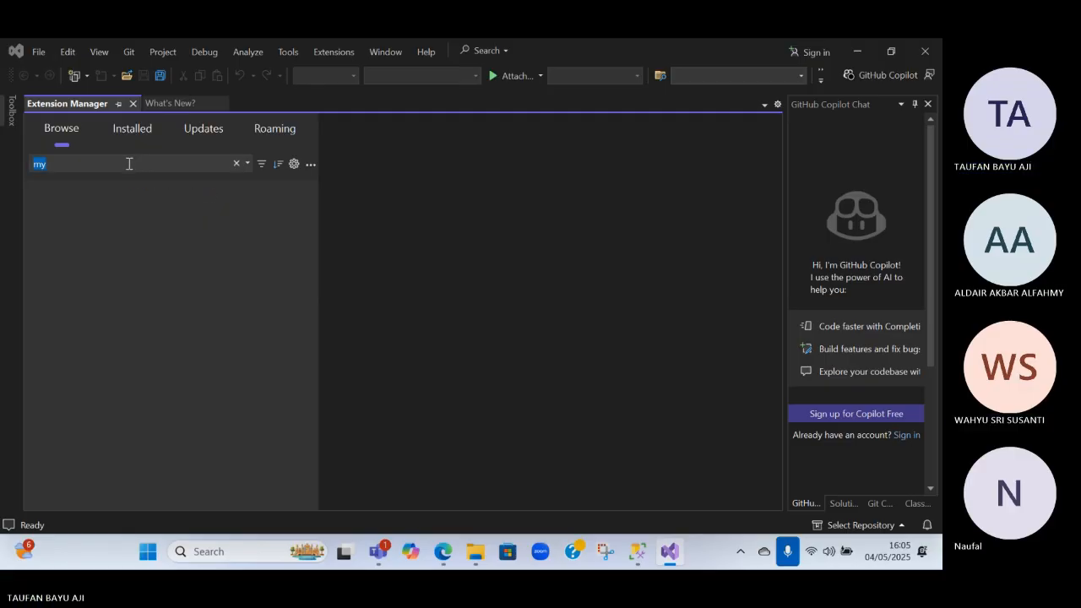
{"action": "type", "text": "sql"}
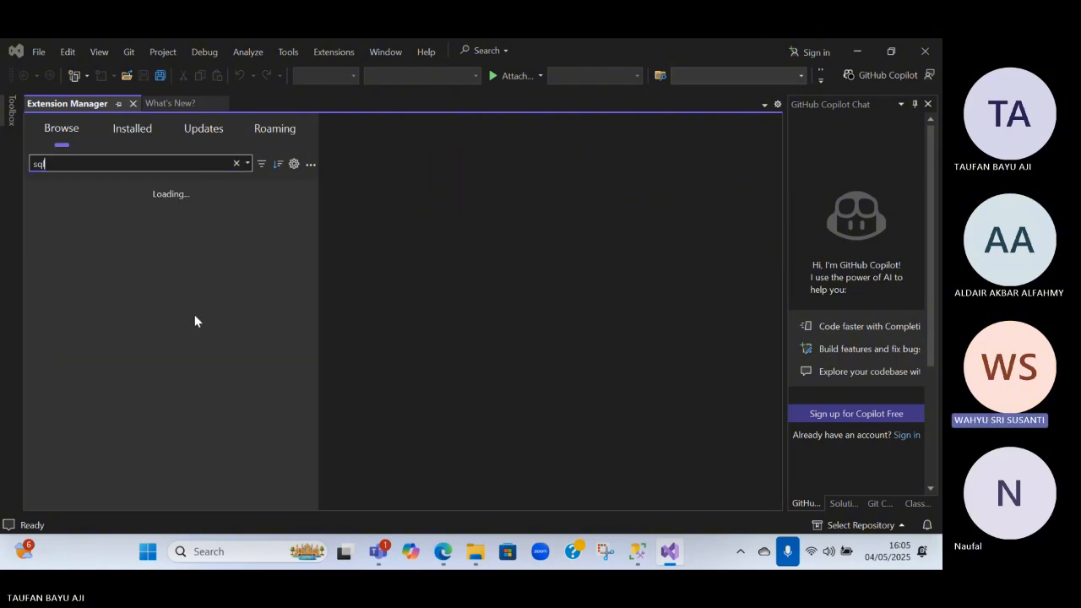
Find the SQL Server Database - Continuous Deployment extension among the results and schedule its installation
{"action": "scroll", "coordinate": [224, 319], "scroll_direction": "down", "scroll_amount": 1}
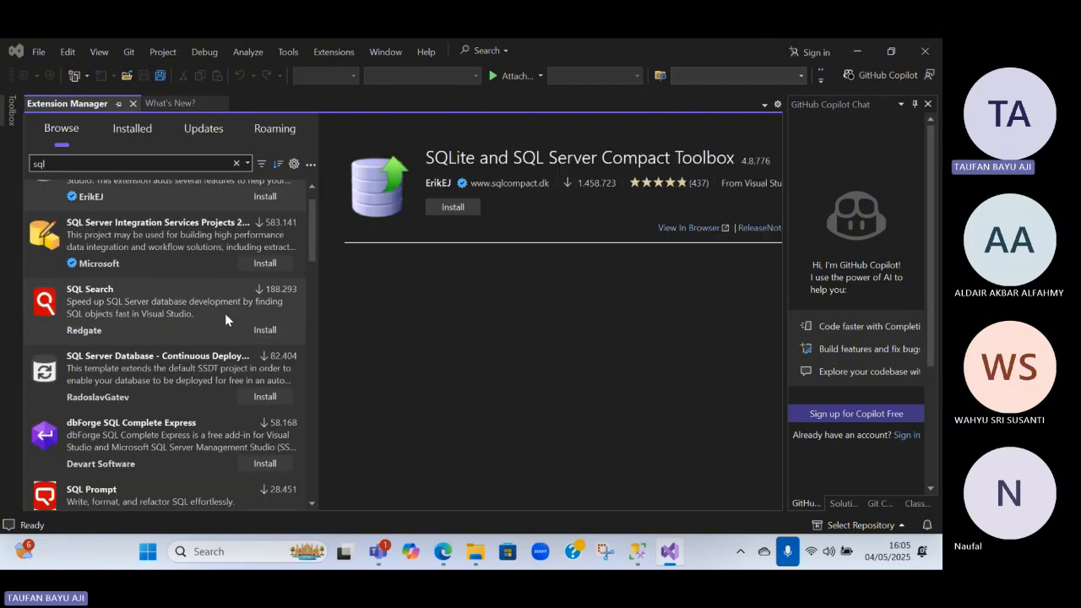
{"action": "scroll", "coordinate": [225, 313], "scroll_direction": "down", "scroll_amount": 5}
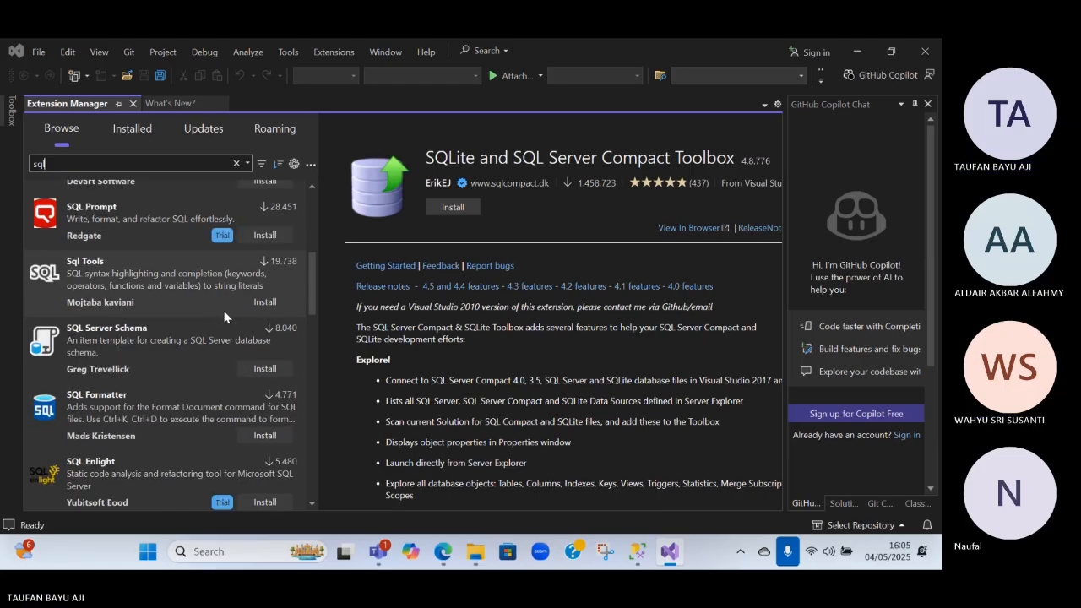
{"action": "scroll", "coordinate": [224, 312], "scroll_direction": "down", "scroll_amount": 3}
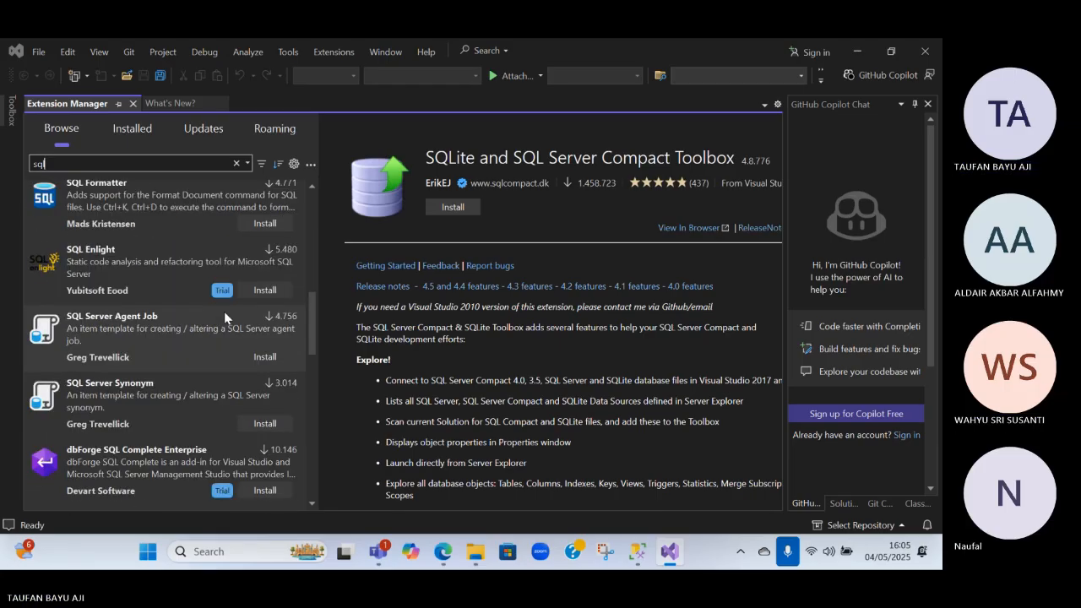
{"action": "scroll", "coordinate": [223, 311], "scroll_direction": "up", "scroll_amount": 3}
{"action": "left_click", "coordinate": [206, 162]}
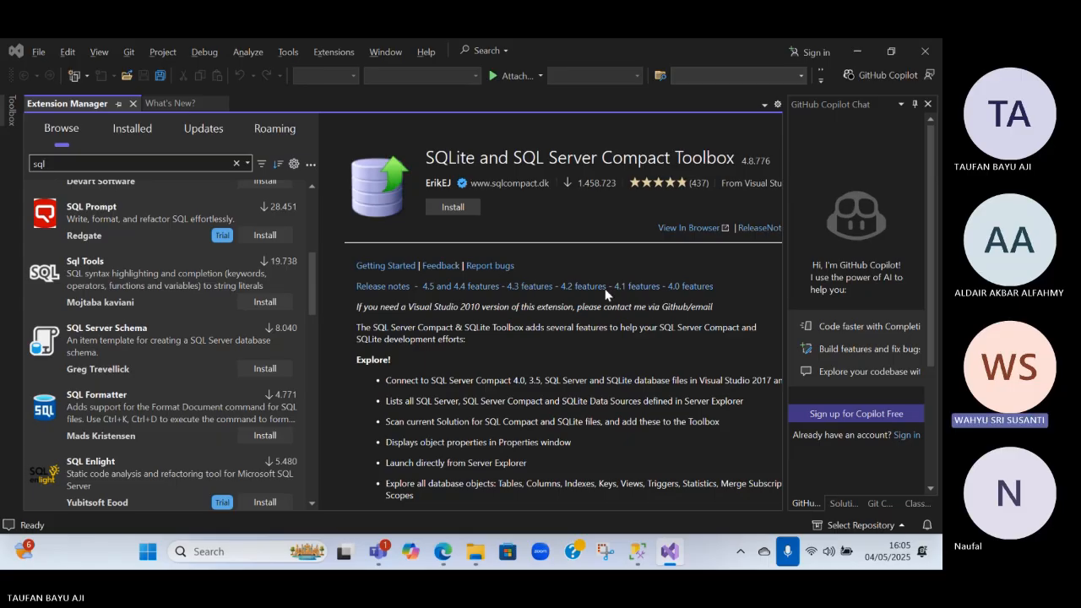
{"action": "key", "text": "alt+Tab"}
{"action": "scroll", "coordinate": [149, 223], "scroll_direction": "up", "scroll_amount": 5}
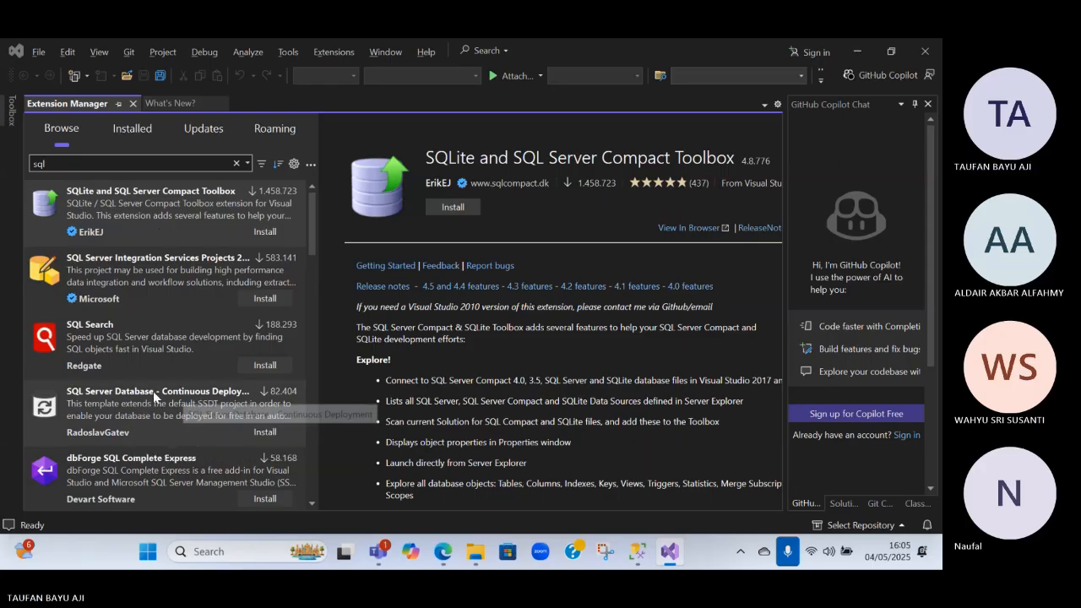
{"action": "left_click", "coordinate": [261, 443]}
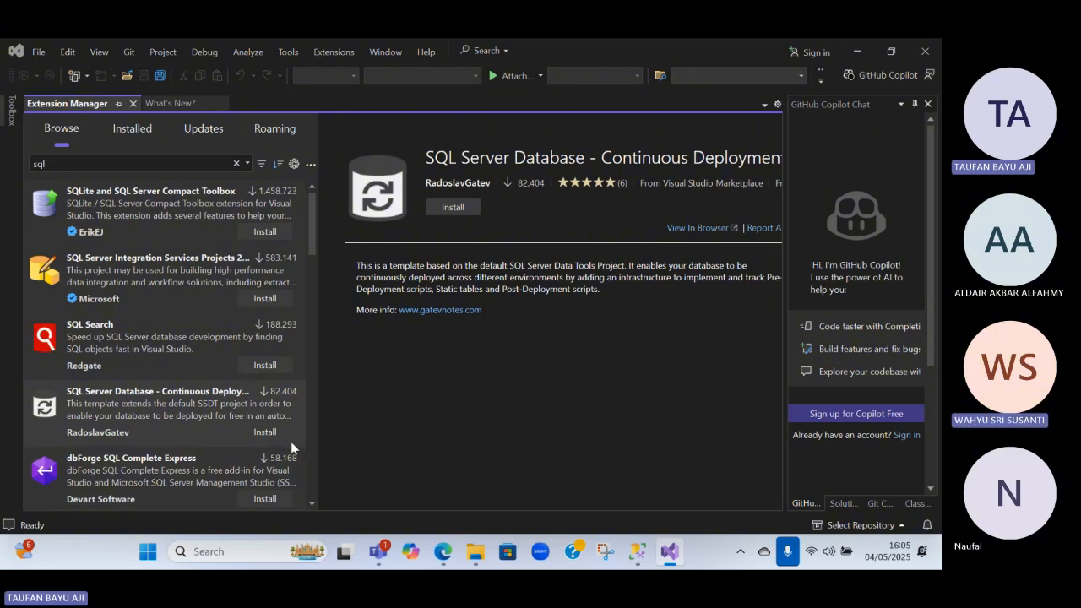
{"action": "left_click", "coordinate": [453, 207]}
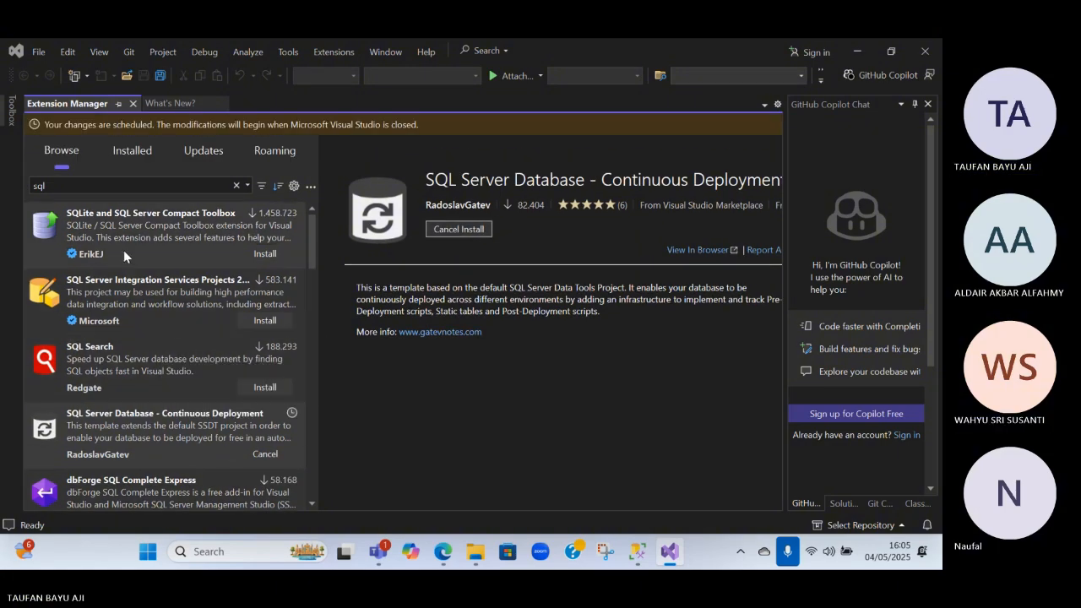
Find the Sql Tools extension among the sql results and schedule its installation
{"action": "scroll", "coordinate": [170, 322], "scroll_direction": "down", "scroll_amount": 1}
{"action": "scroll", "coordinate": [169, 323], "scroll_direction": "down", "scroll_amount": 3}
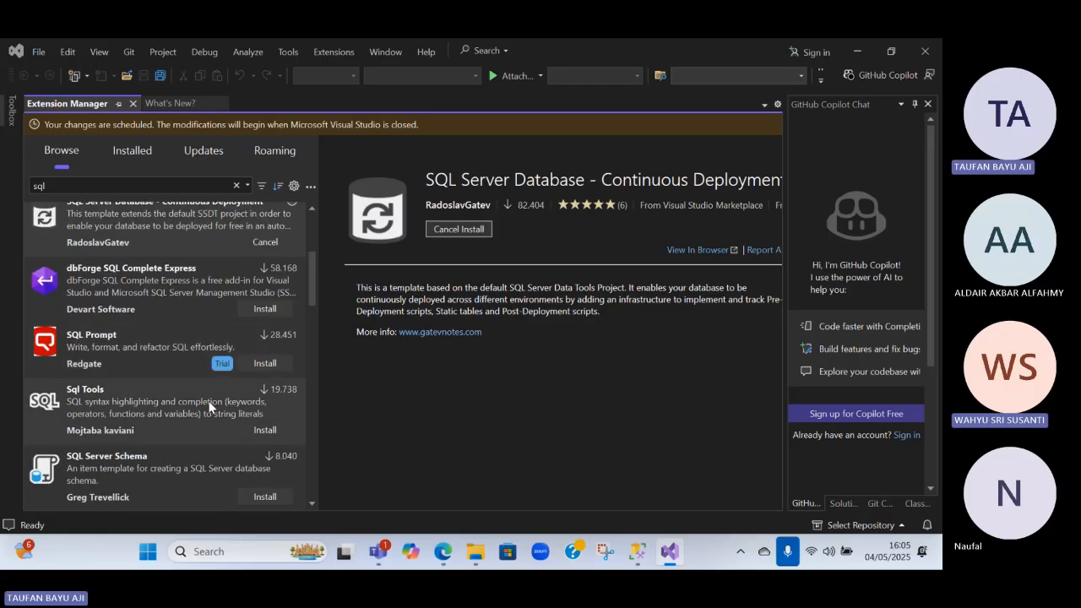
{"action": "scroll", "coordinate": [209, 400], "scroll_direction": "down", "scroll_amount": 1}
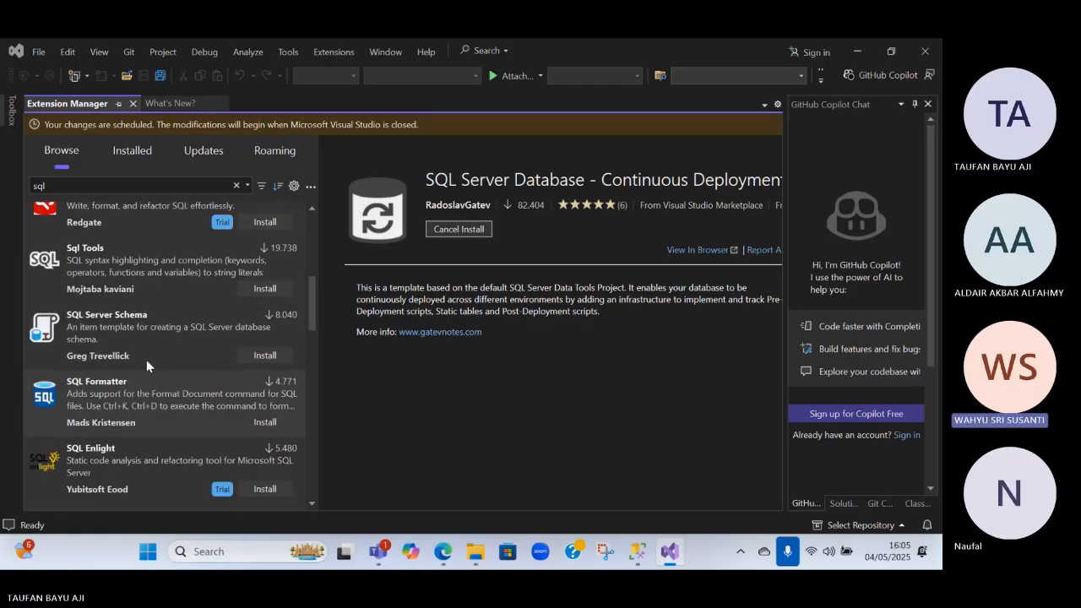
{"action": "left_click", "coordinate": [269, 293]}
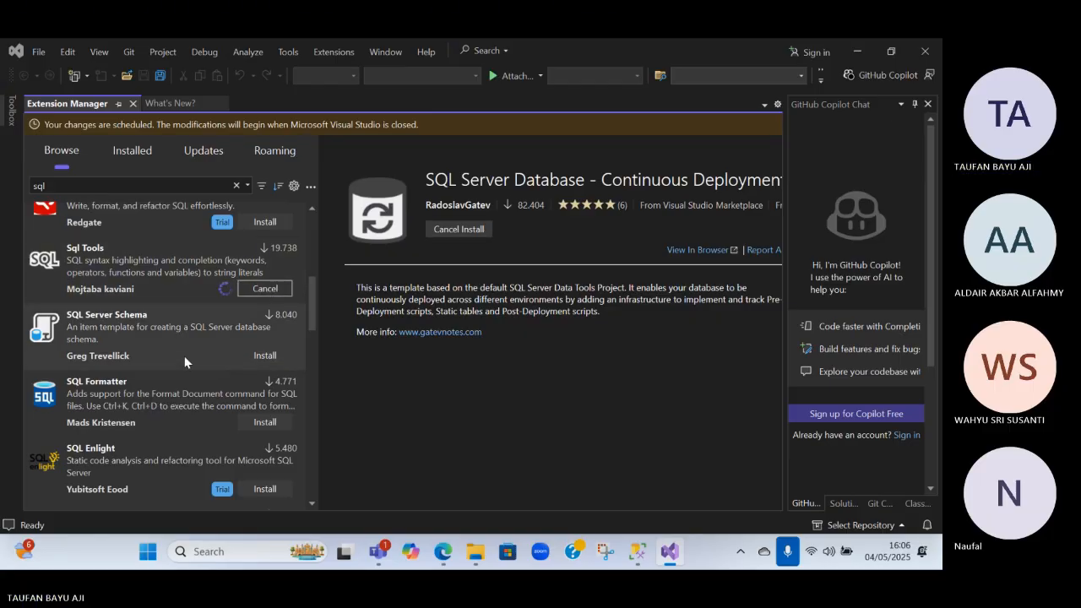
Find the SQL Server View item template extension further down the results and schedule its installation
{"action": "scroll", "coordinate": [181, 355], "scroll_direction": "down", "scroll_amount": 3}
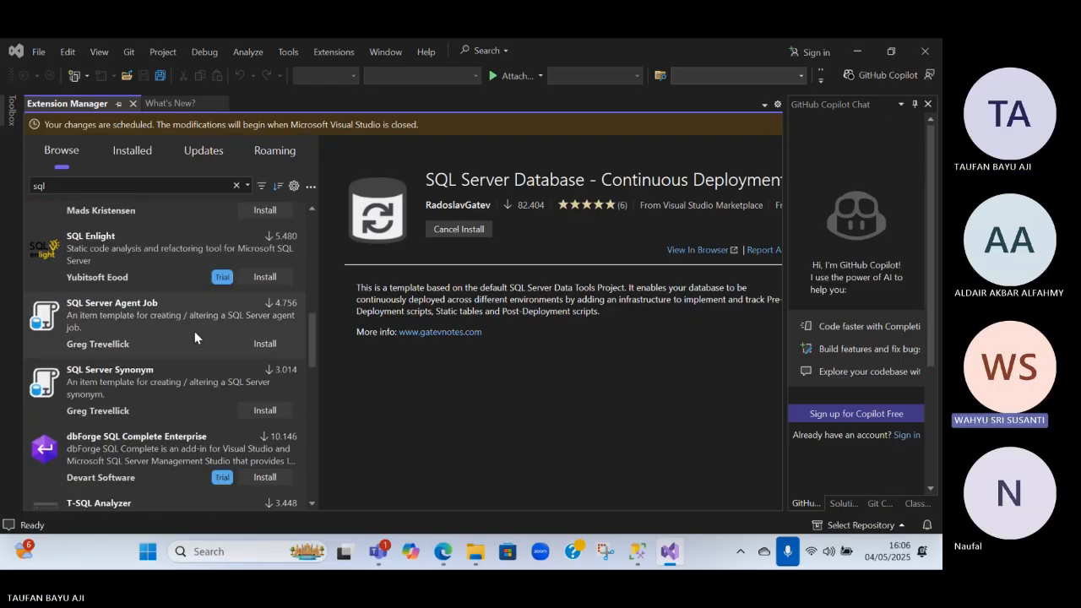
{"action": "scroll", "coordinate": [194, 338], "scroll_direction": "down", "scroll_amount": 3}
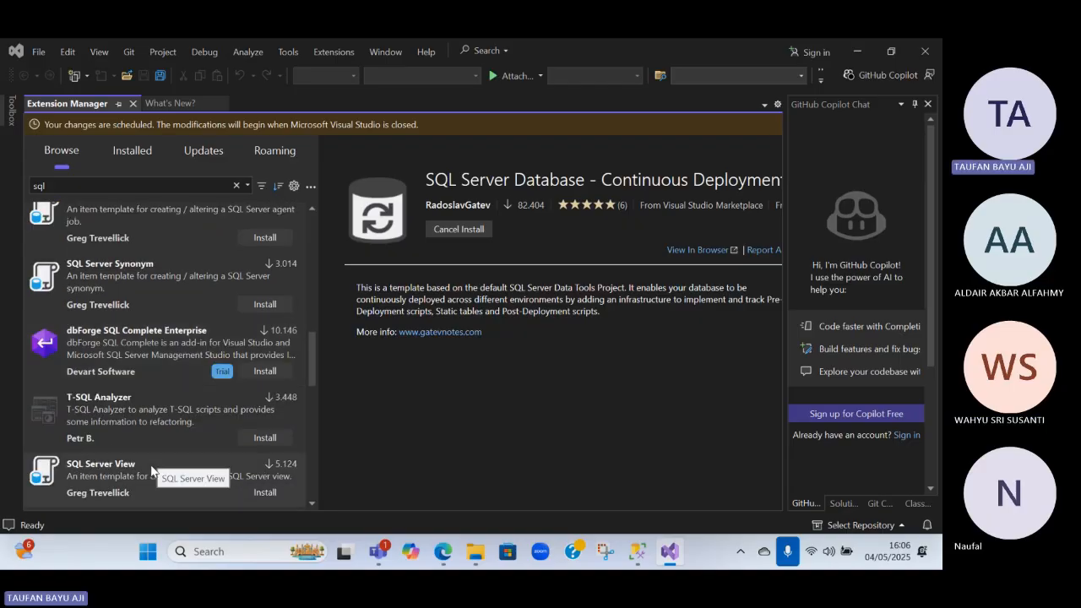
{"action": "scroll", "coordinate": [152, 471], "scroll_direction": "down", "scroll_amount": 2}
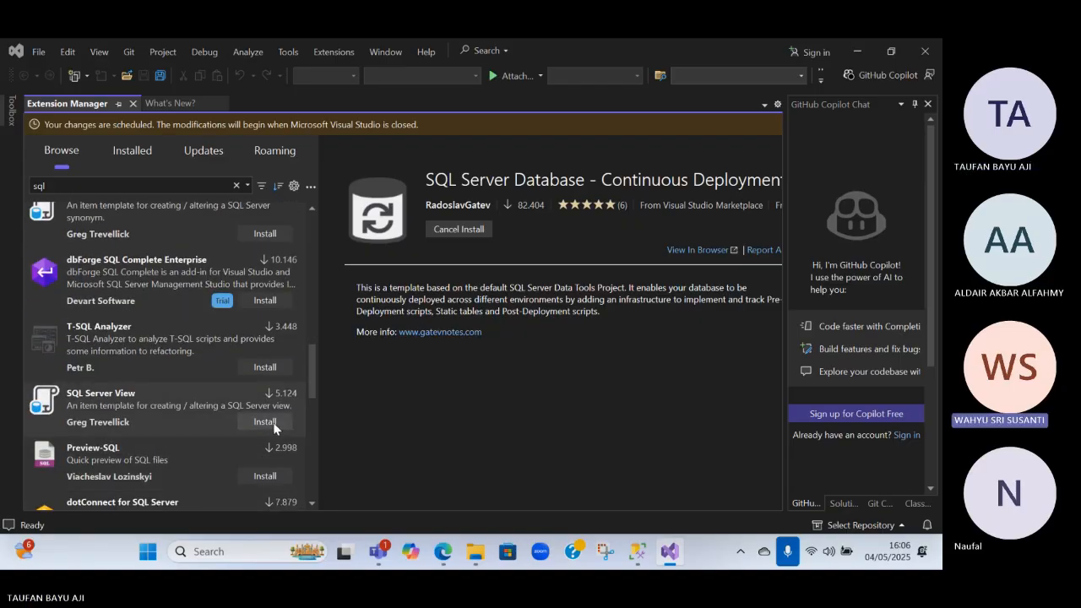
{"action": "left_click", "coordinate": [267, 422]}
Find the SQL Server Table item template extension in the results and schedule its installation
{"action": "scroll", "coordinate": [266, 380], "scroll_direction": "down", "scroll_amount": 2}
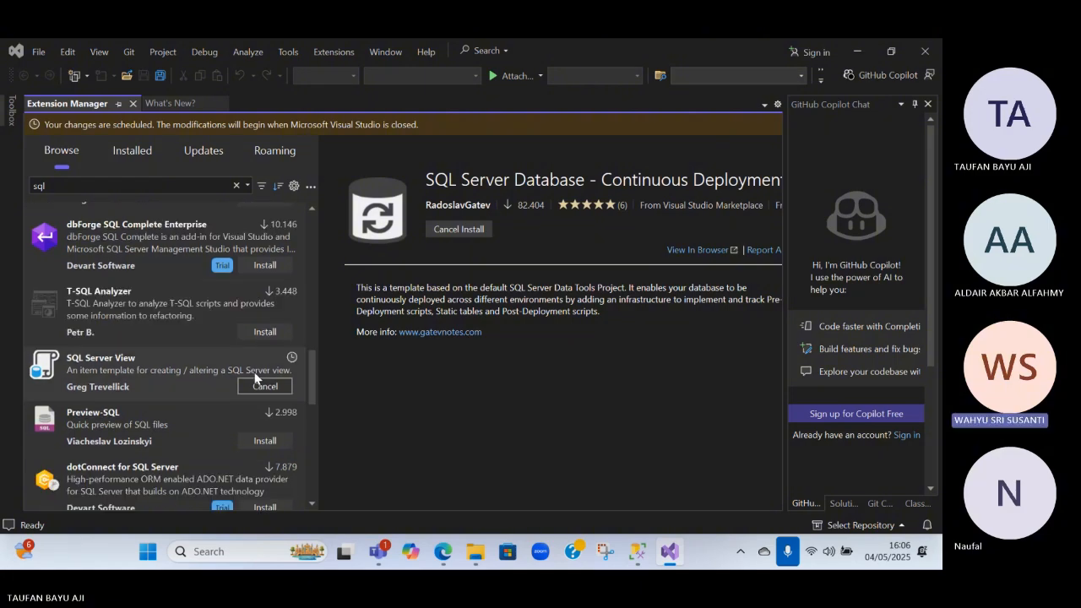
{"action": "scroll", "coordinate": [253, 370], "scroll_direction": "down", "scroll_amount": 4}
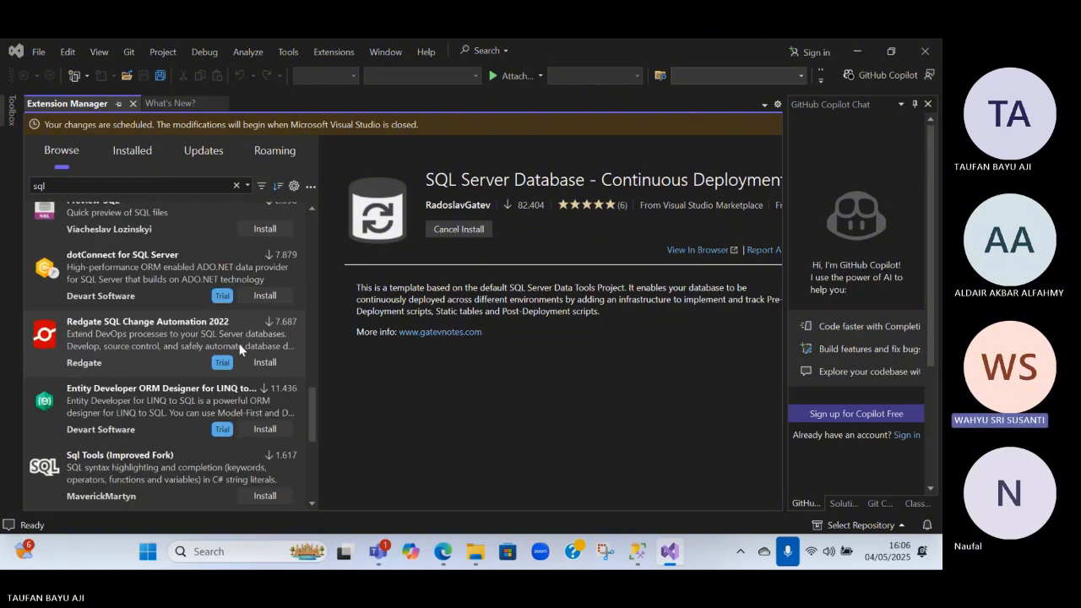
{"action": "scroll", "coordinate": [225, 331], "scroll_direction": "down", "scroll_amount": 1}
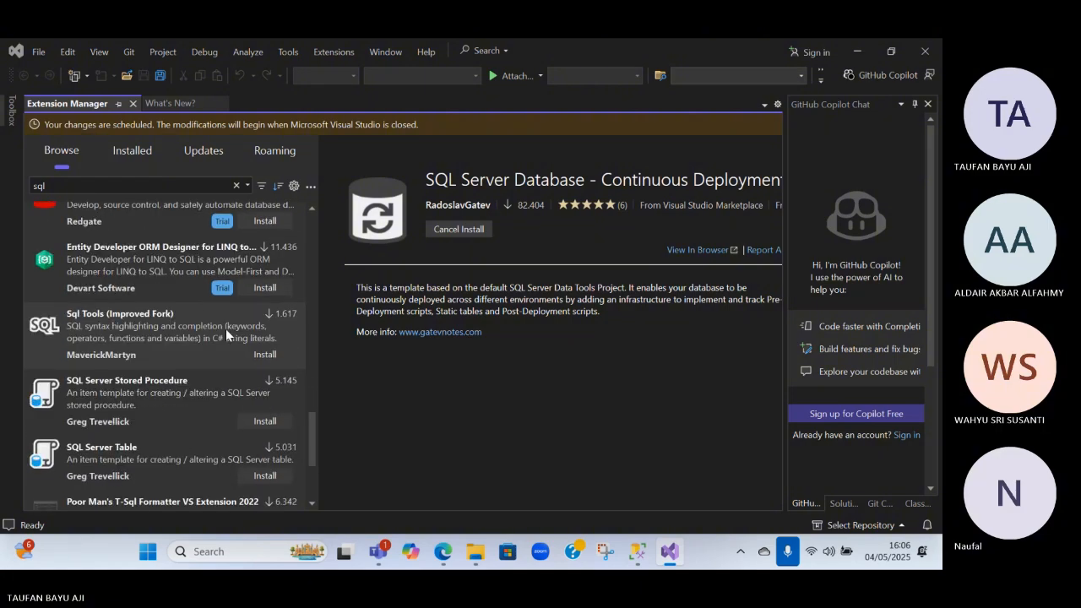
{"action": "scroll", "coordinate": [220, 334], "scroll_direction": "down", "scroll_amount": 2}
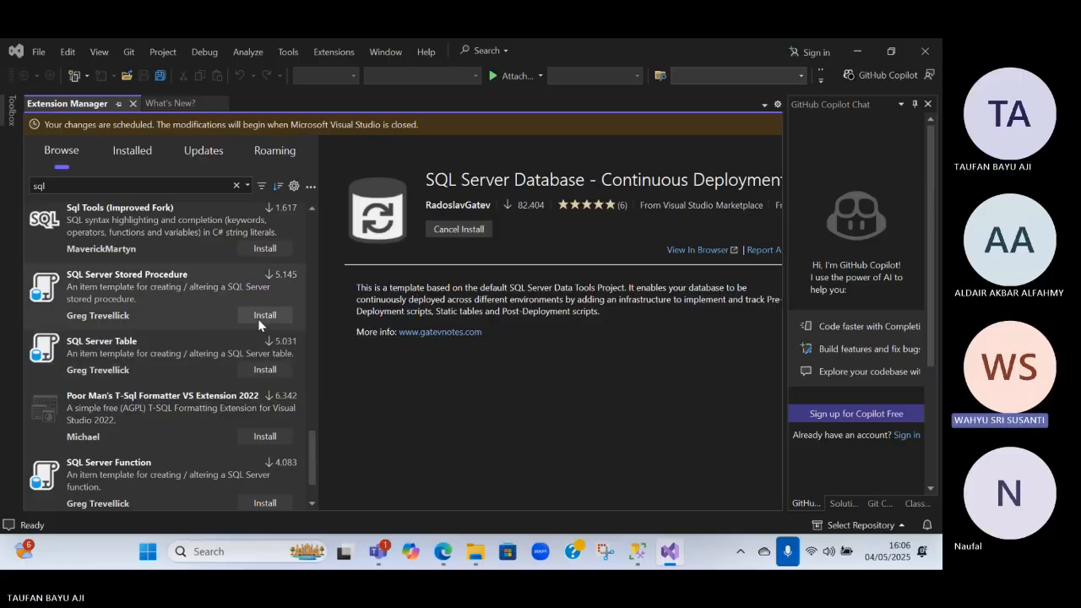
{"action": "left_click", "coordinate": [261, 370]}
Schedule the installation of the SQL Server Function and SQL Server Stored Procedure item template extensions
{"action": "scroll", "coordinate": [242, 398], "scroll_direction": "down", "scroll_amount": 2}
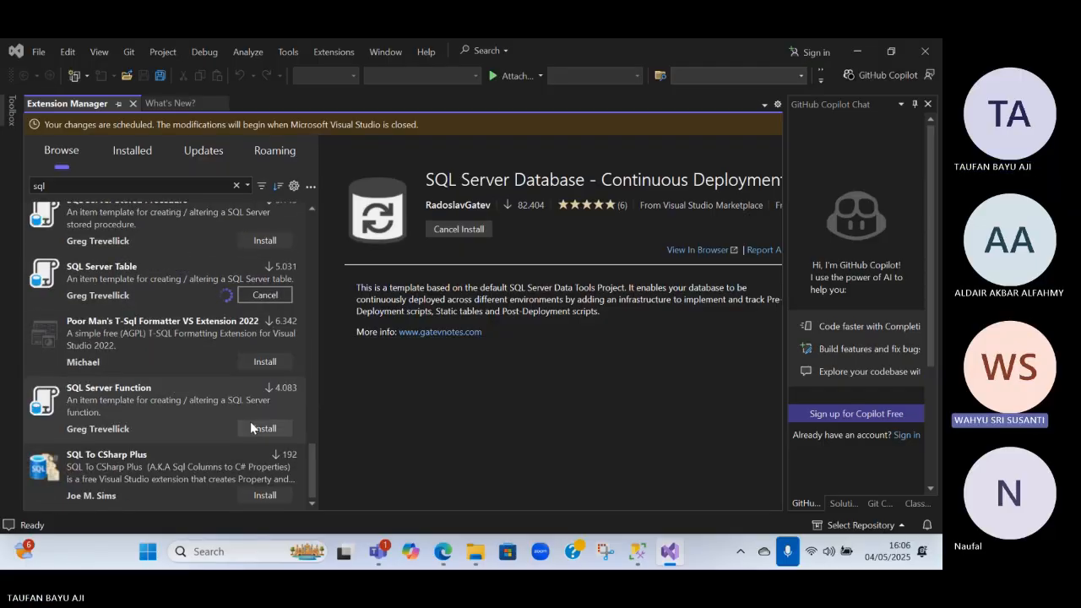
{"action": "left_click", "coordinate": [250, 422]}
{"action": "left_click", "coordinate": [267, 393]}
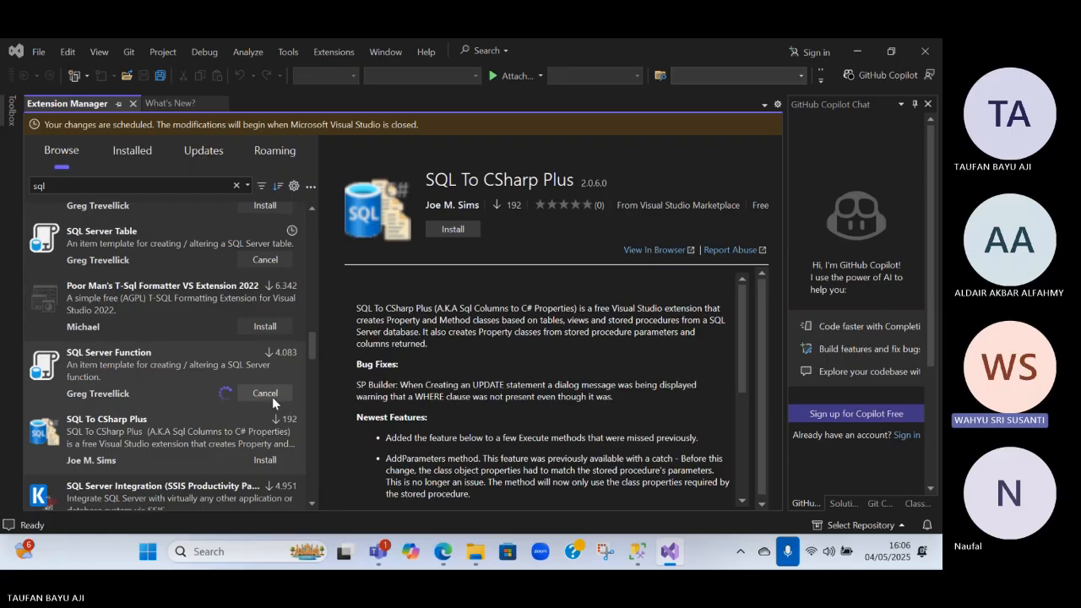
{"action": "scroll", "coordinate": [248, 320], "scroll_direction": "up", "scroll_amount": 2}
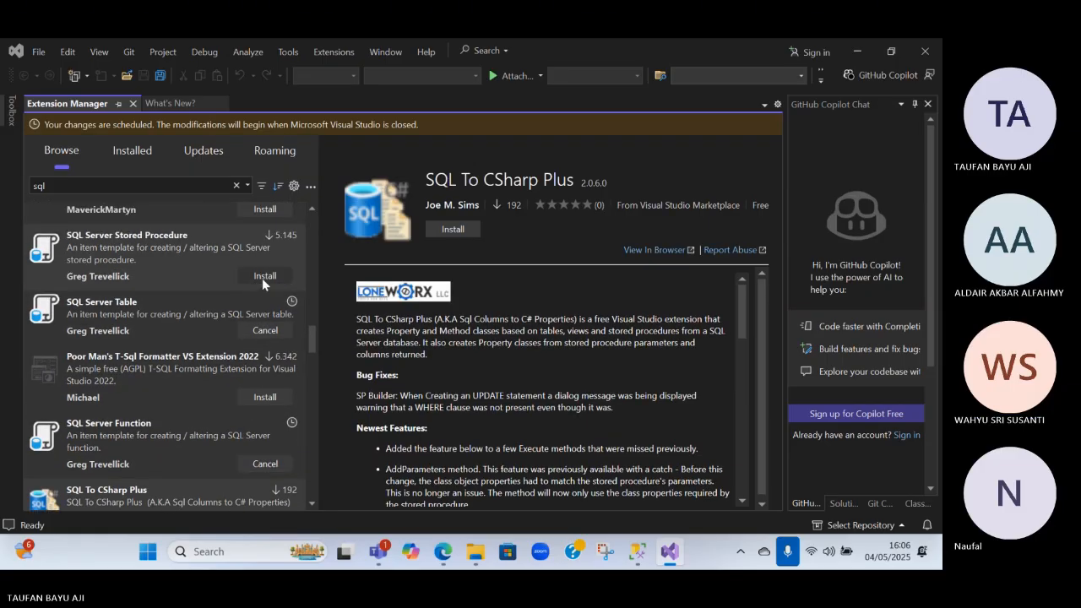
{"action": "left_click", "coordinate": [261, 277]}
Try to install the KingswaySoft SQL Server Integration (SSIS Productivity Pack) extension, and return from the browser to Visual Studio
{"action": "scroll", "coordinate": [193, 299], "scroll_direction": "up", "scroll_amount": 1}
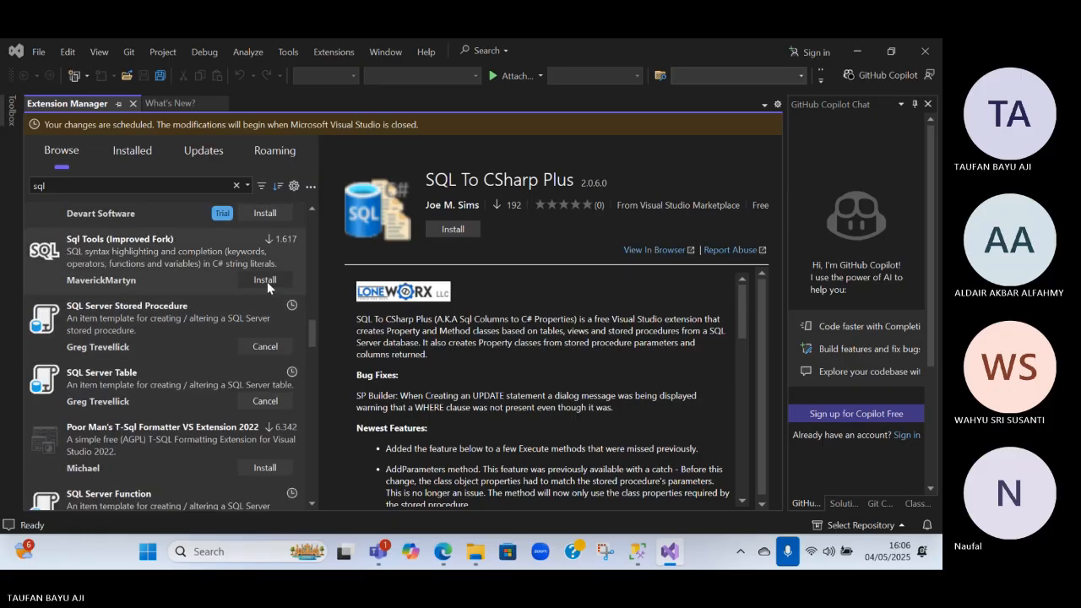
{"action": "scroll", "coordinate": [184, 340], "scroll_direction": "up", "scroll_amount": 2}
{"action": "scroll", "coordinate": [193, 336], "scroll_direction": "down", "scroll_amount": 5}
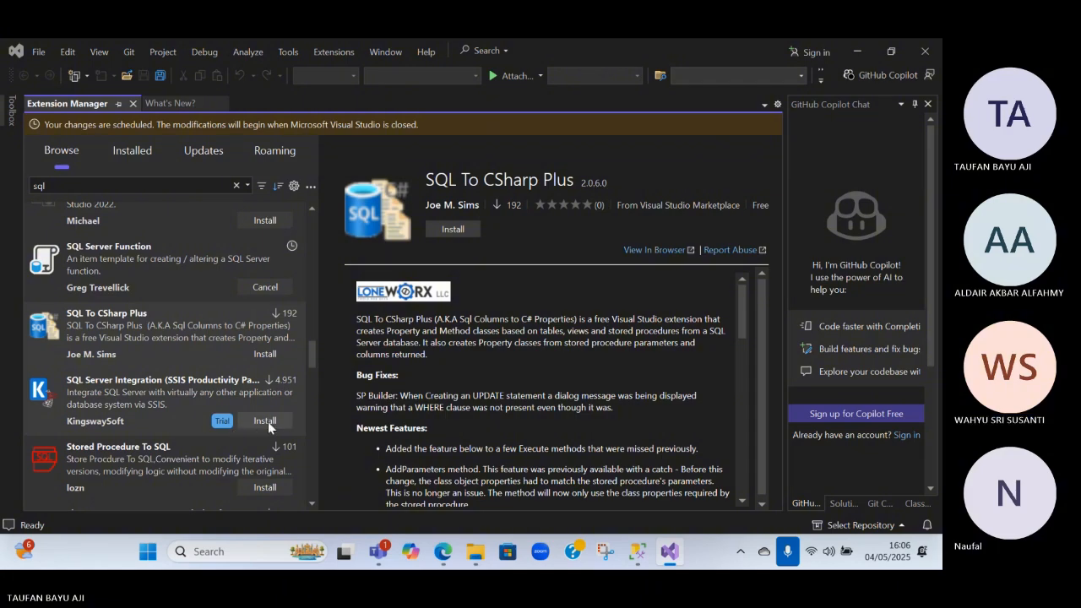
{"action": "scroll", "coordinate": [156, 439], "scroll_direction": "down", "scroll_amount": 2}
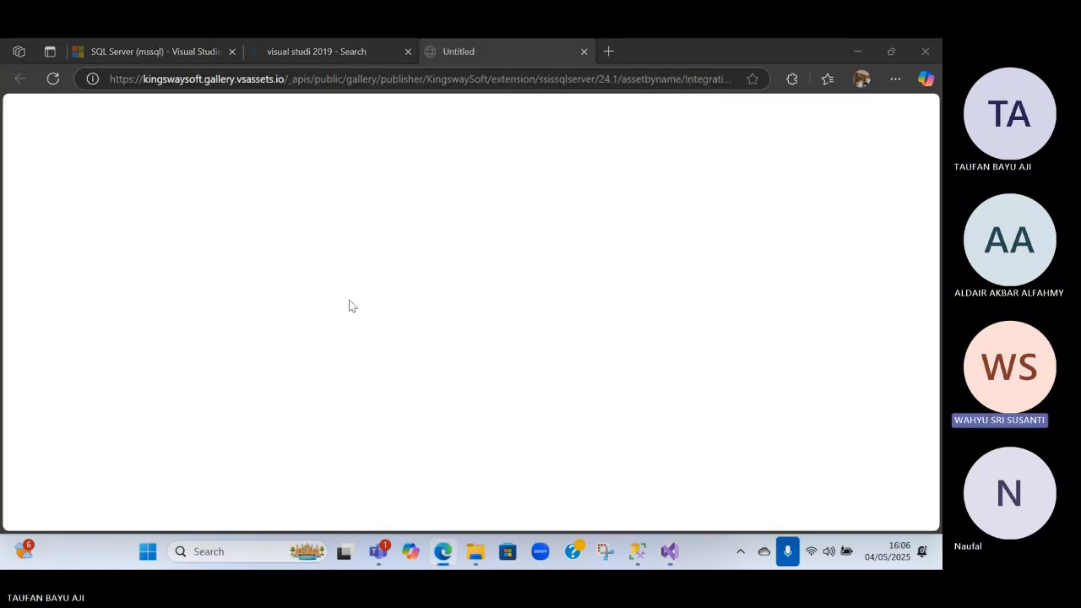
{"action": "key", "text": "alt+Tab"}
Go back to the first sql results and schedule the installation of SQLite and SQL Server Compact Toolbox
{"action": "scroll", "coordinate": [264, 379], "scroll_direction": "down", "scroll_amount": 1}
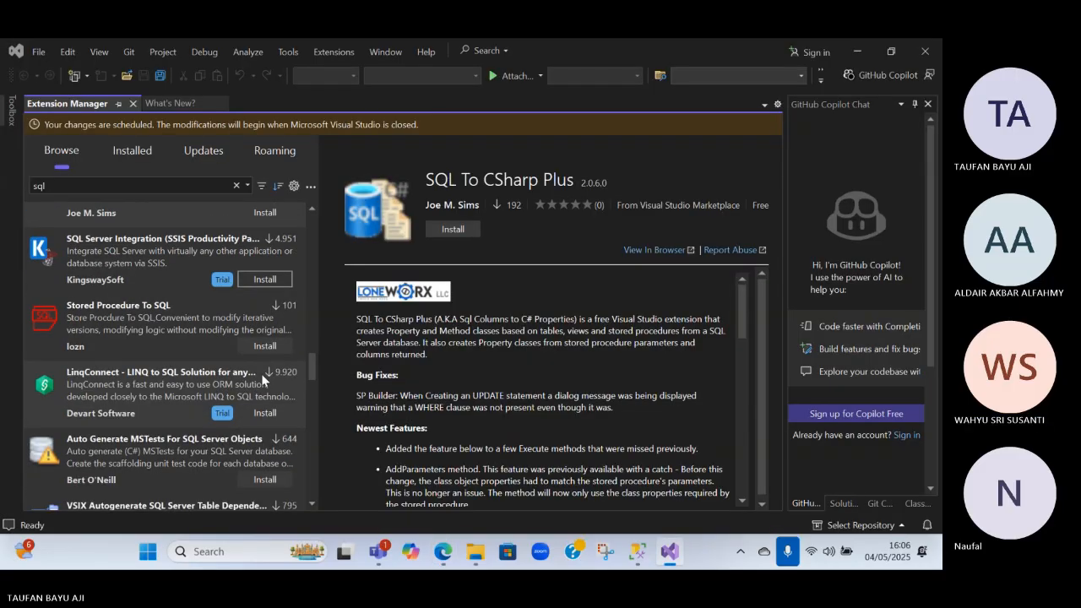
{"action": "scroll", "coordinate": [261, 373], "scroll_direction": "down", "scroll_amount": 5}
{"action": "scroll", "coordinate": [258, 373], "scroll_direction": "up", "scroll_amount": 6}
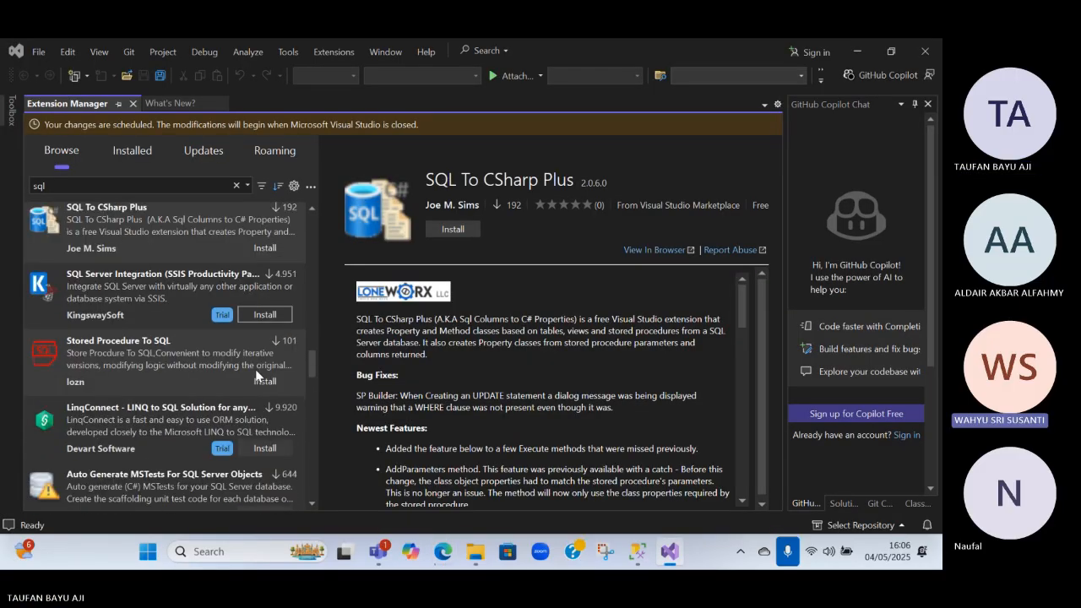
{"action": "scroll", "coordinate": [258, 372], "scroll_direction": "up", "scroll_amount": 10}
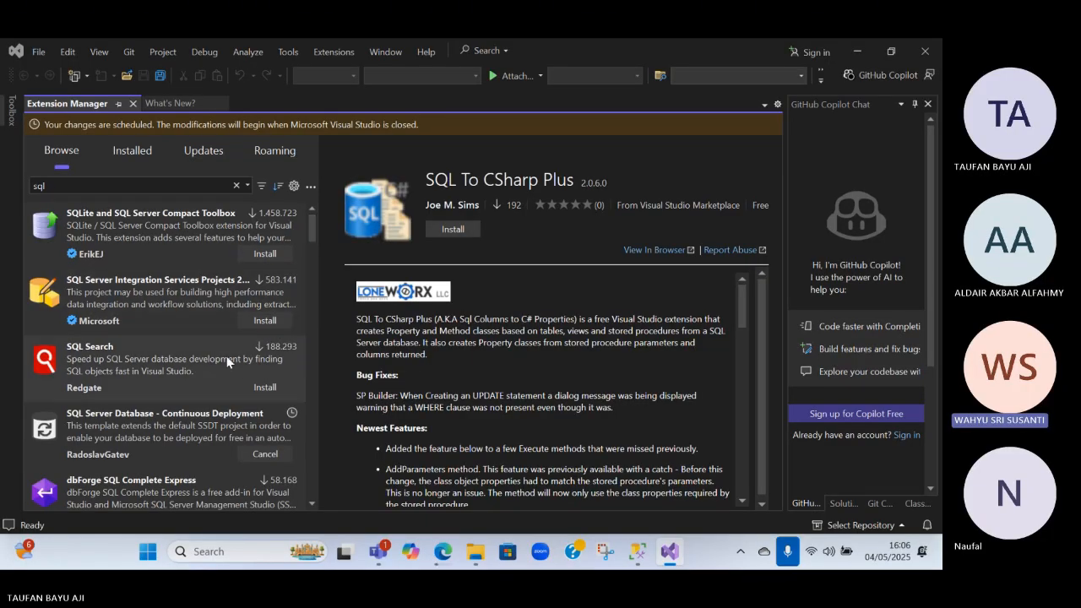
{"action": "left_click", "coordinate": [265, 255]}
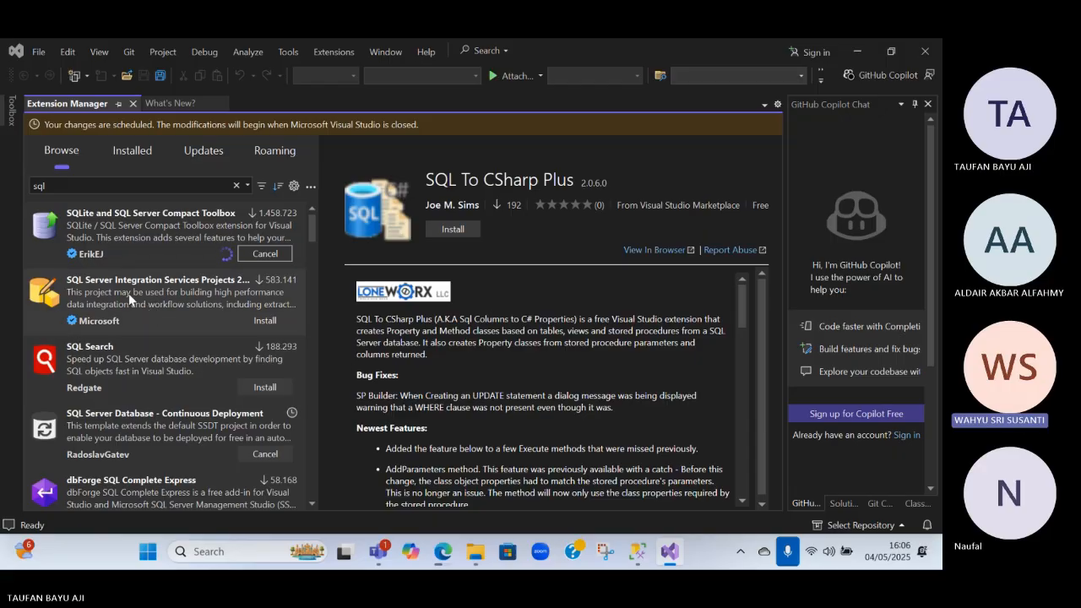
Download the installer of the SQL Server Integration Services Projects 2022 extension through the browser, and return to Visual Studio
{"action": "left_click", "coordinate": [254, 320]}
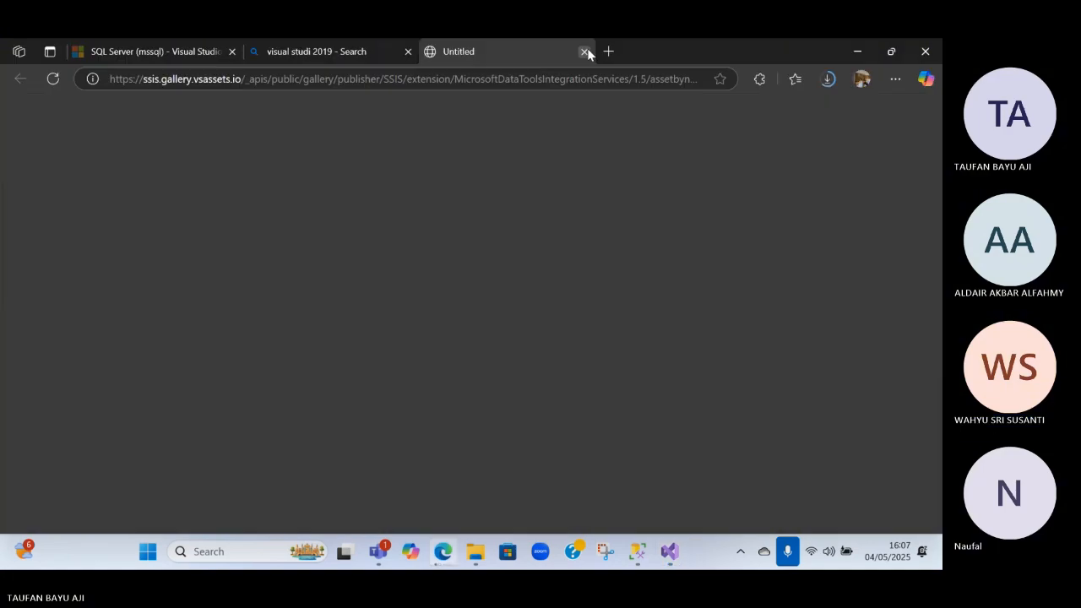
{"action": "left_click", "coordinate": [586, 51]}
{"action": "key", "text": "alt+Tab"}
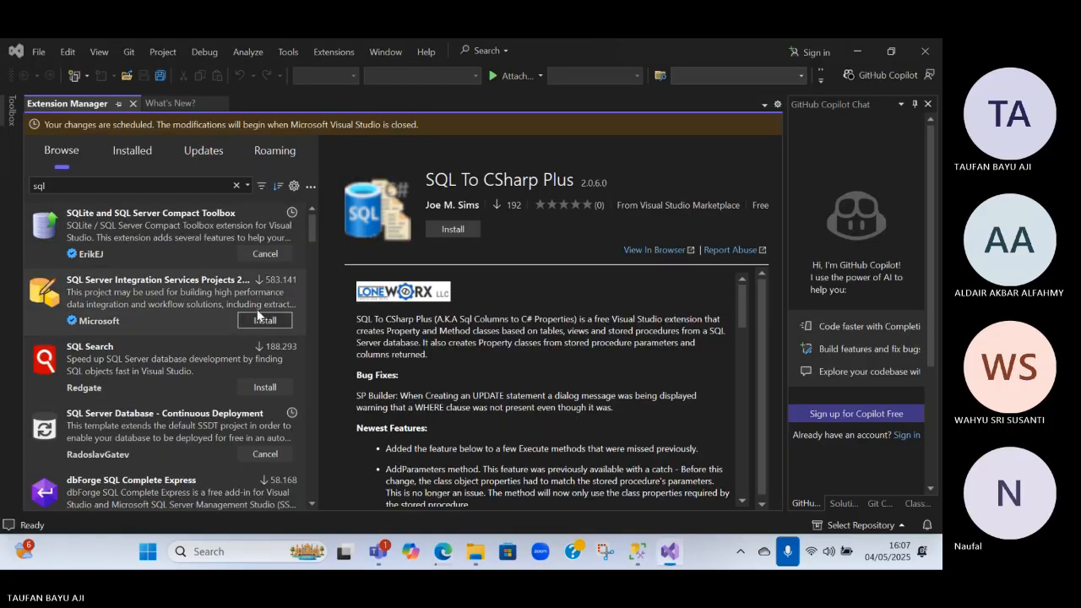
{"action": "left_click", "coordinate": [261, 323]}
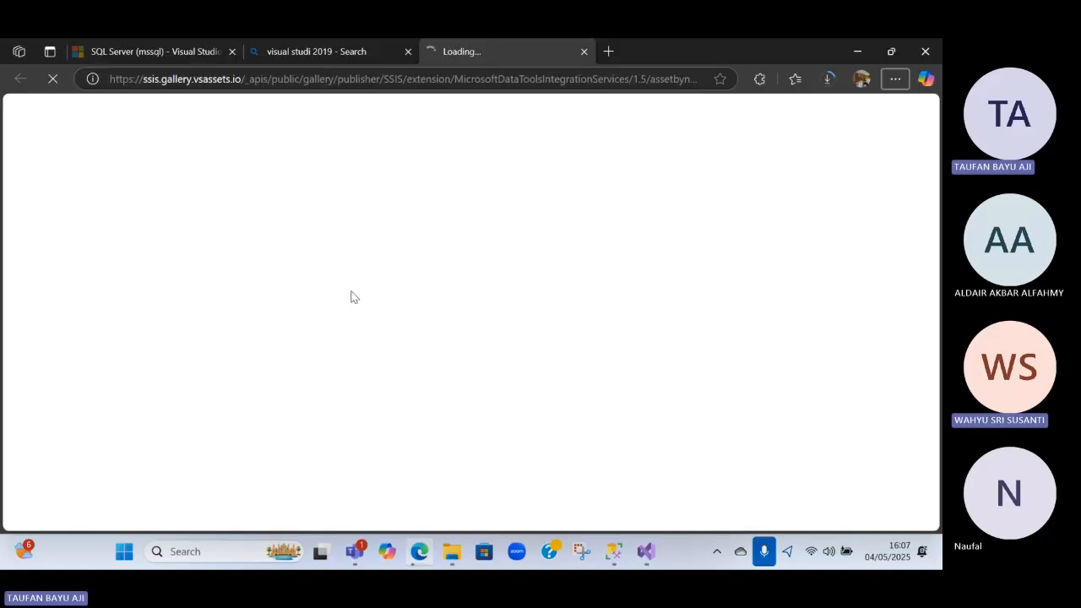
{"action": "key", "text": "alt+Tab"}
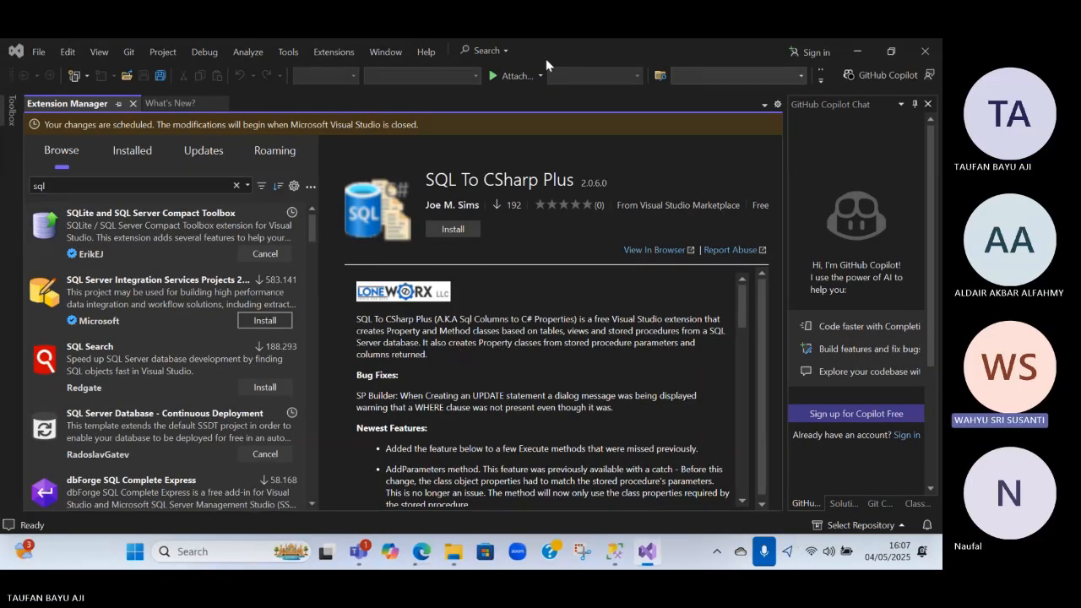
{"action": "left_click", "coordinate": [168, 289]}
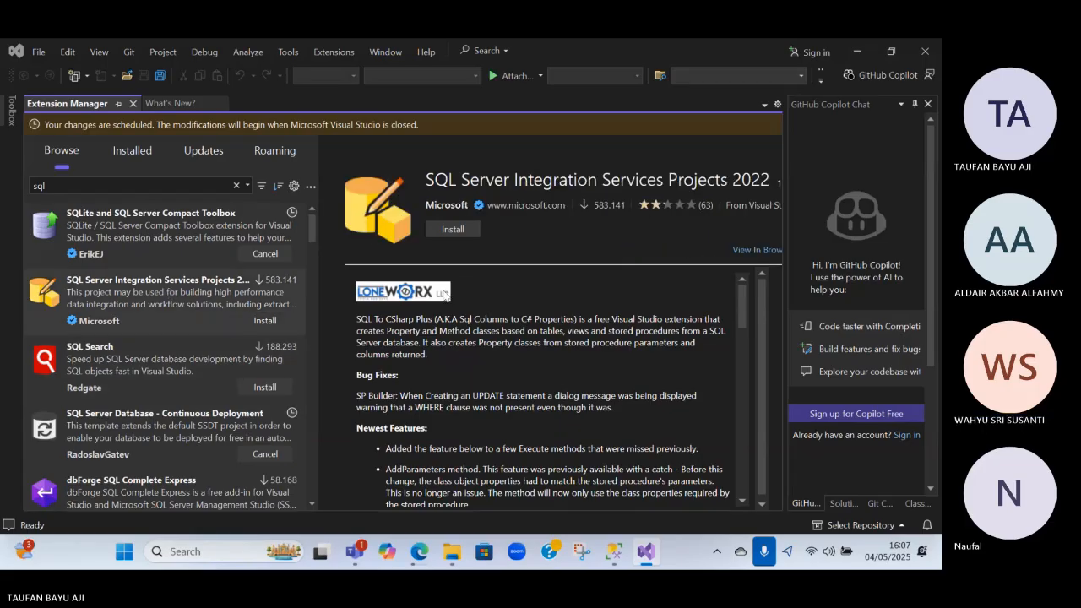
{"action": "left_click", "coordinate": [450, 230]}
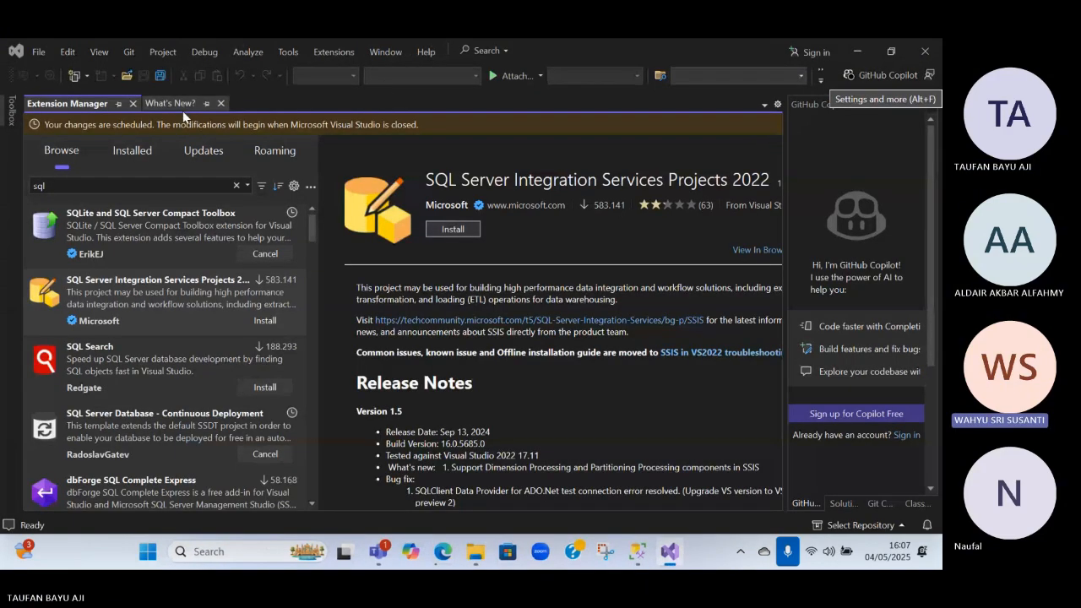
{"action": "left_click", "coordinate": [342, 53]}
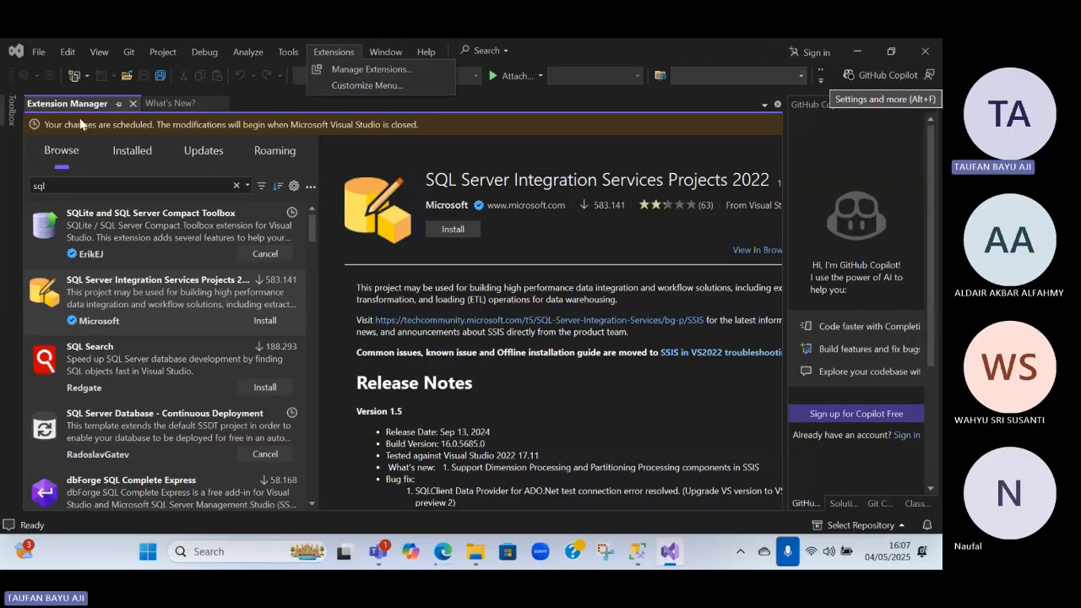
{"action": "key", "text": "Escape"}
{"action": "left_click", "coordinate": [39, 51]}
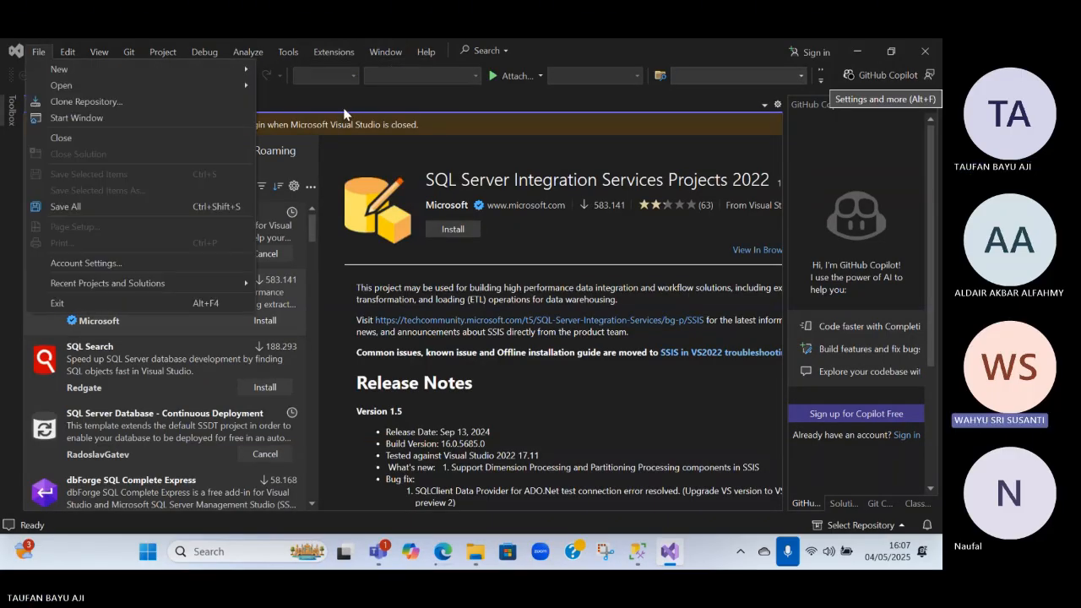
{"action": "mouse_move", "coordinate": [225, 71]}
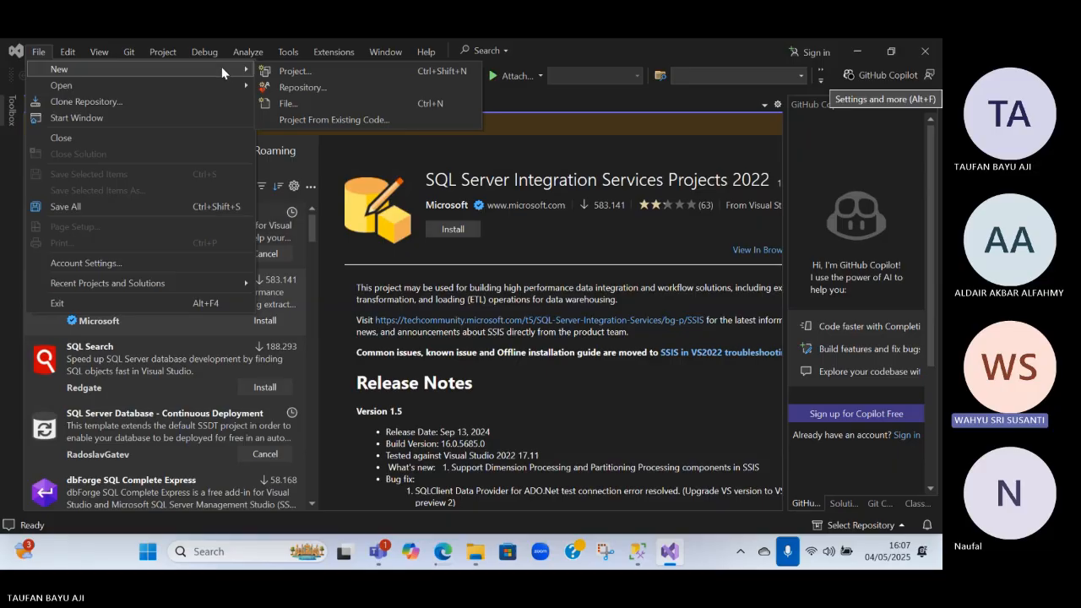
{"action": "left_click", "coordinate": [576, 119]}
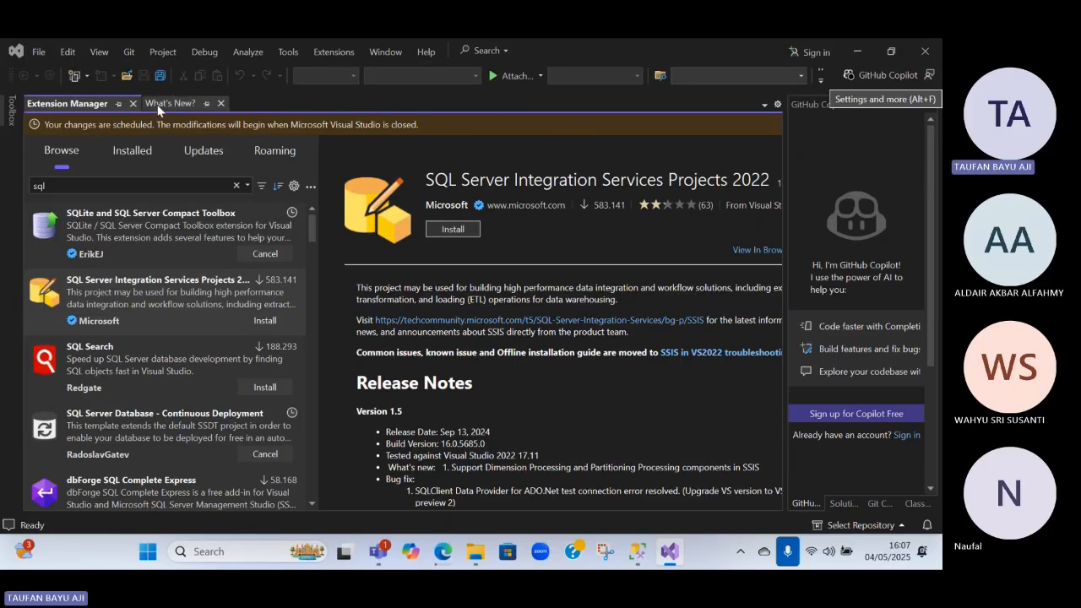
Close the Extension Manager and What's New pages, check the Toolbox, and exit Visual Studio
{"action": "left_click", "coordinate": [133, 104]}
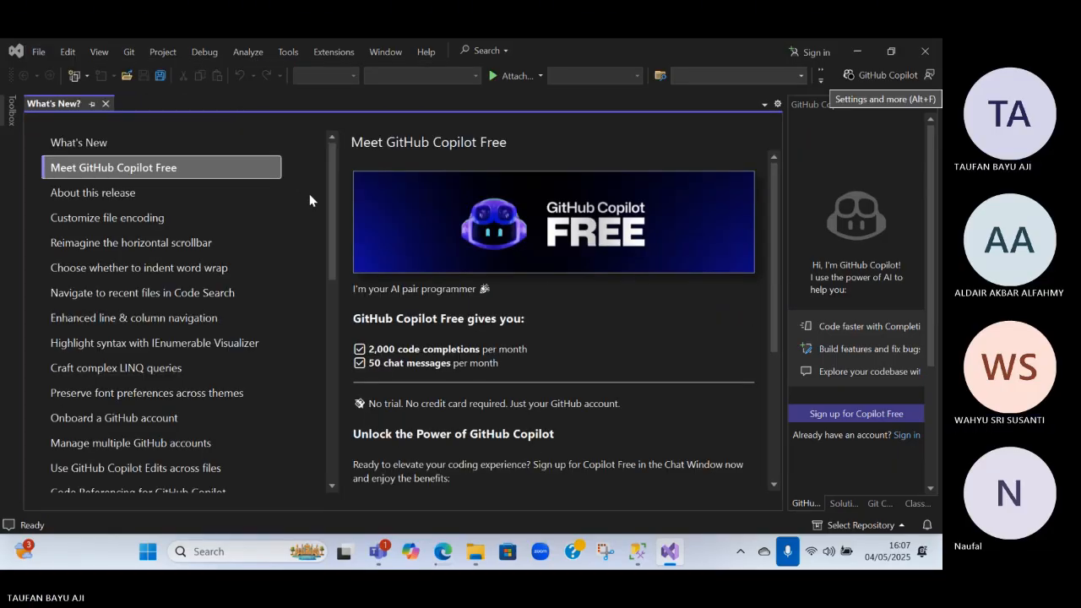
{"action": "left_click", "coordinate": [106, 103]}
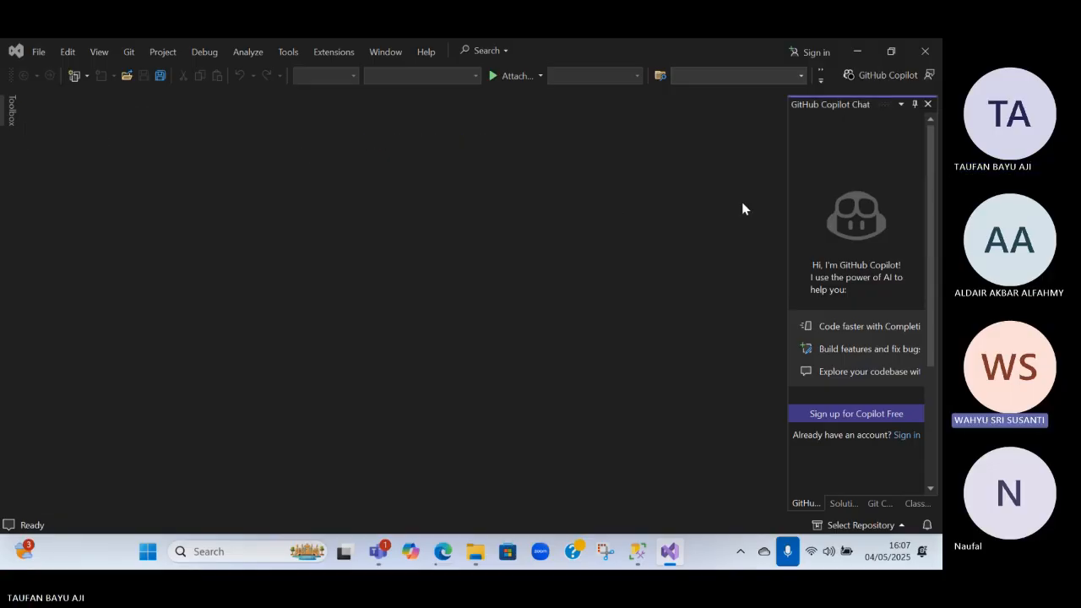
{"action": "left_click", "coordinate": [12, 118]}
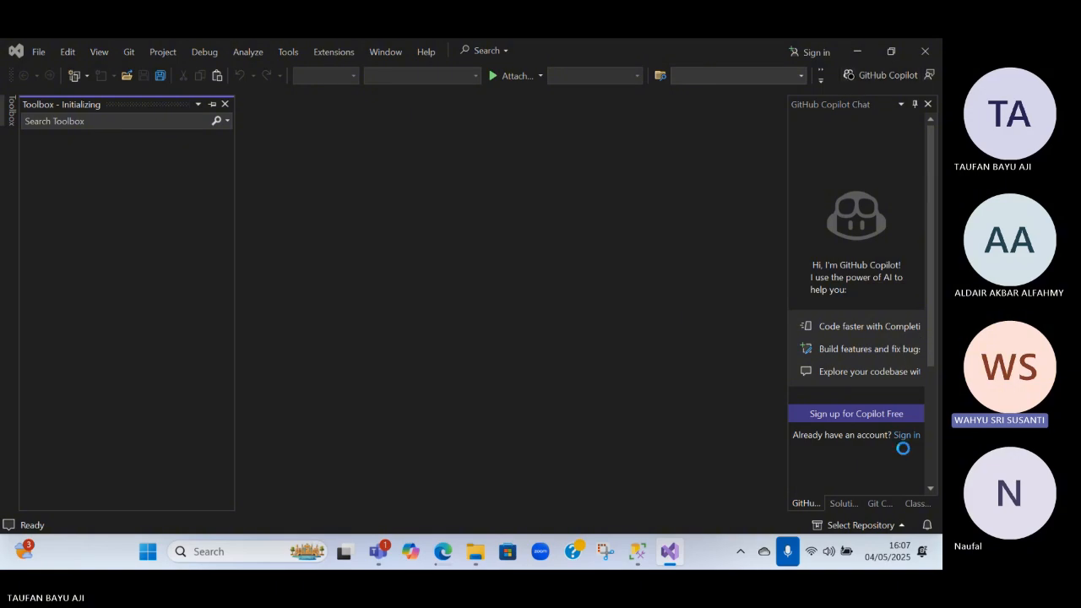
{"action": "scroll", "coordinate": [909, 443], "scroll_direction": "down", "scroll_amount": 3}
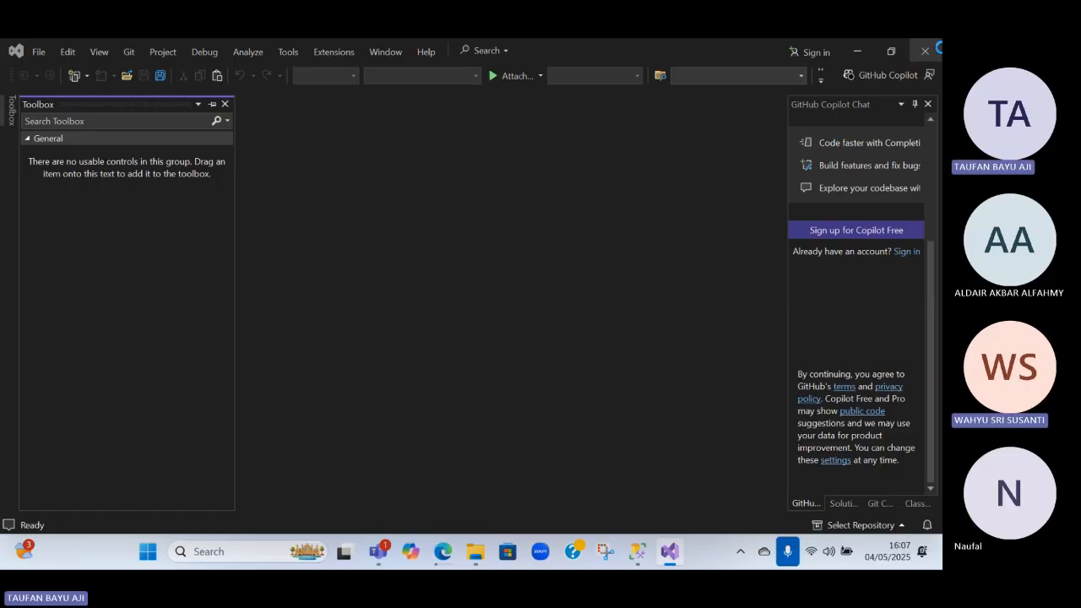
{"action": "left_click", "coordinate": [936, 49]}
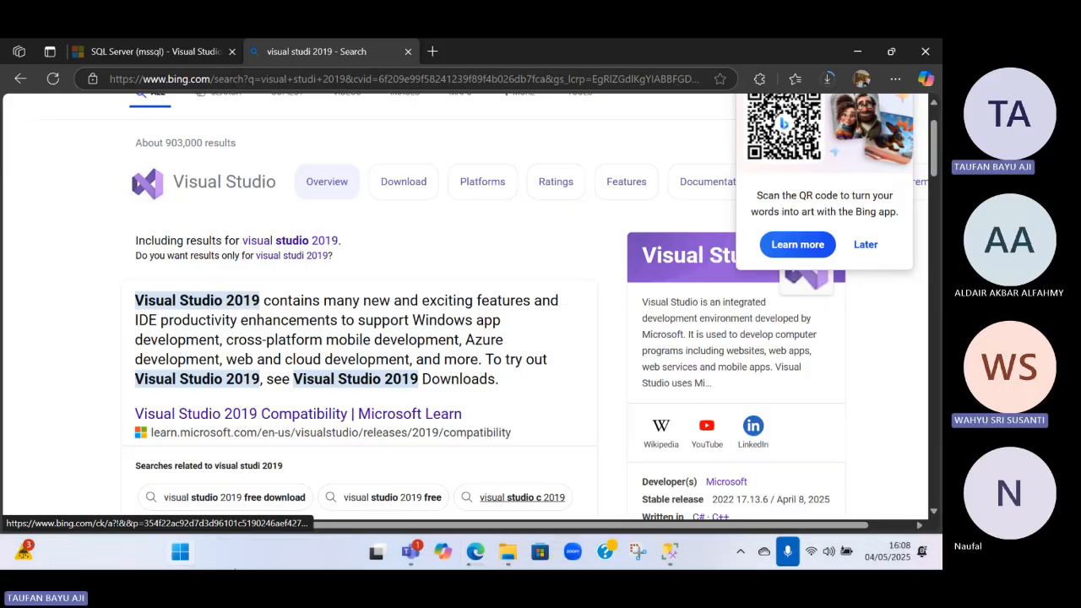
Launch Visual Studio 2022 from the browser screen and continue without code
{"action": "left_click", "coordinate": [272, 552]}
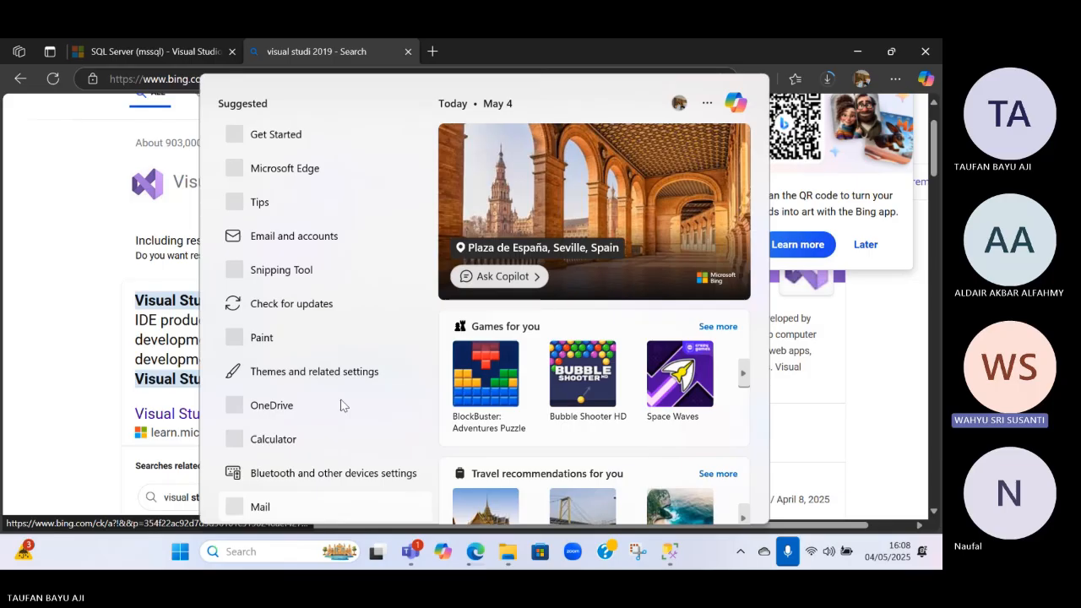
{"action": "type", "text": "visual effects"}
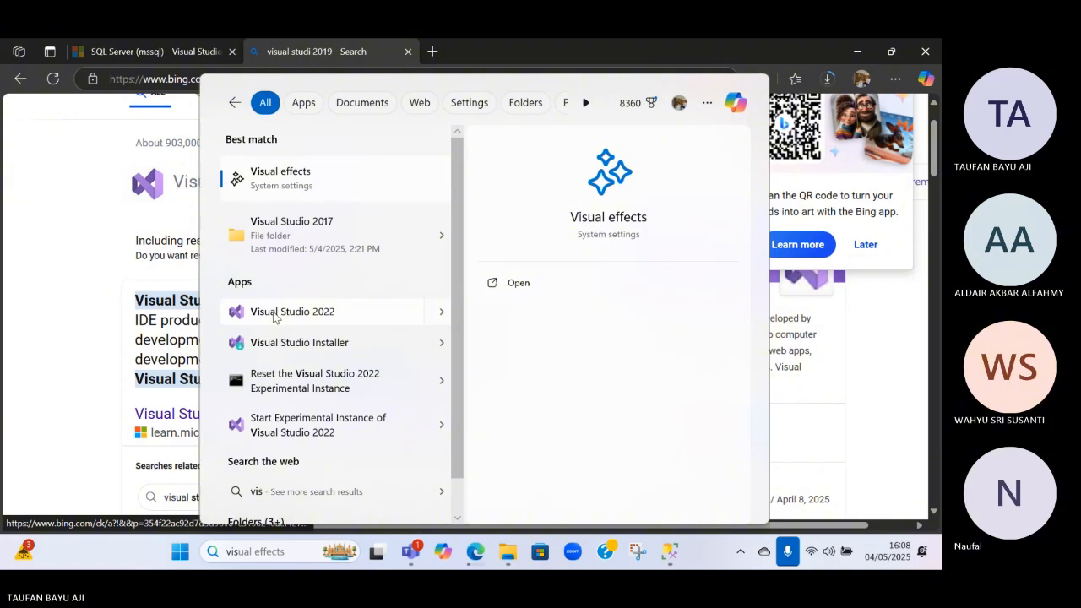
{"action": "left_click", "coordinate": [273, 314]}
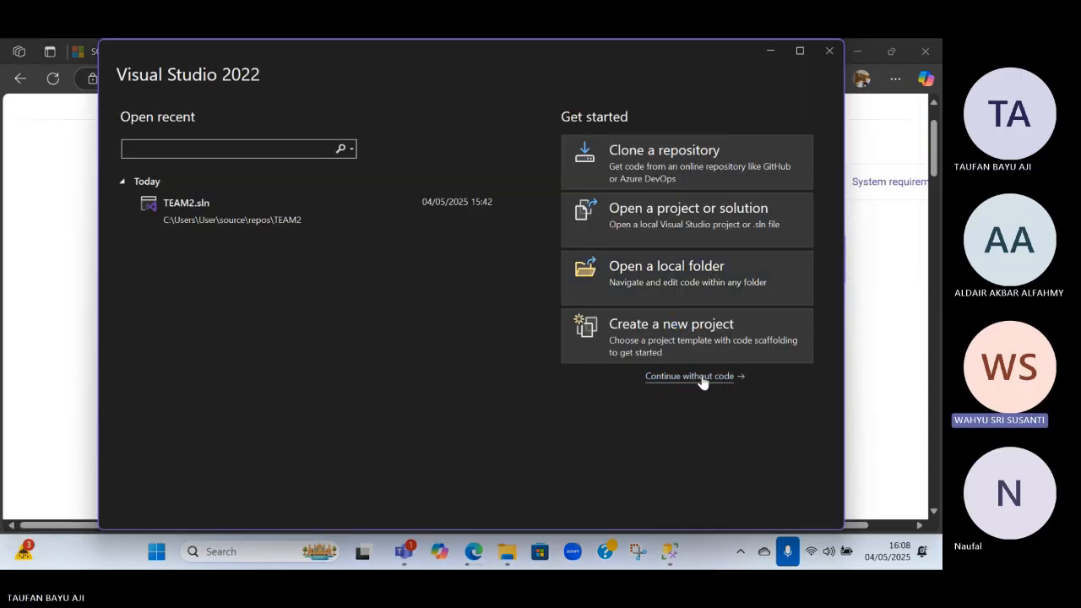
{"action": "left_click", "coordinate": [688, 360]}
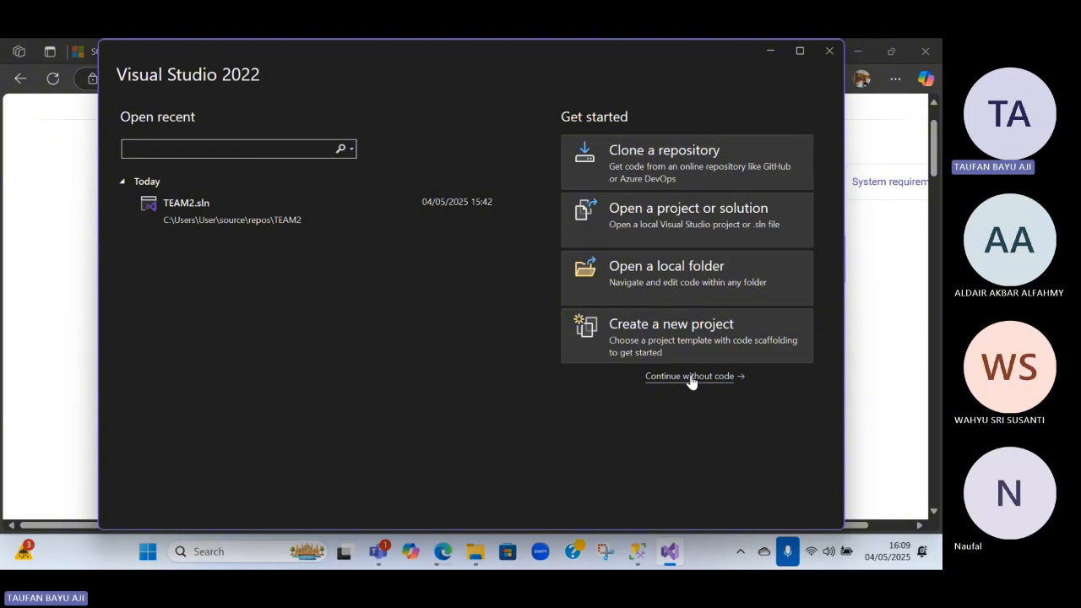
{"action": "left_click", "coordinate": [691, 381]}
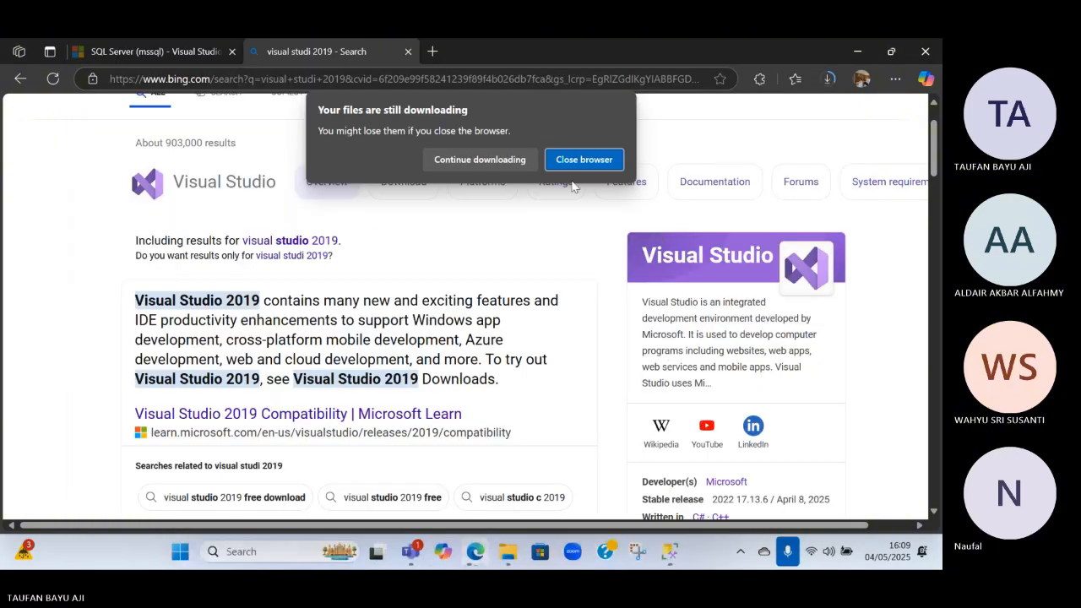
Check the VSIX Installer's progress, return to Visual Studio and dismiss the Use Copilot for Free notice
{"action": "mouse_move", "coordinate": [672, 565]}
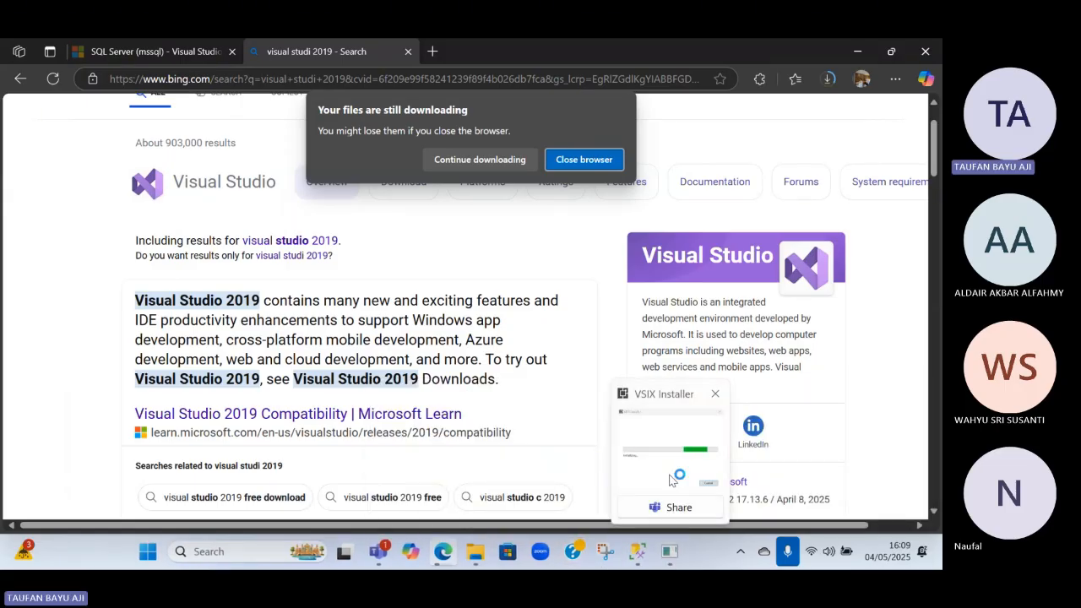
{"action": "mouse_move", "coordinate": [676, 447]}
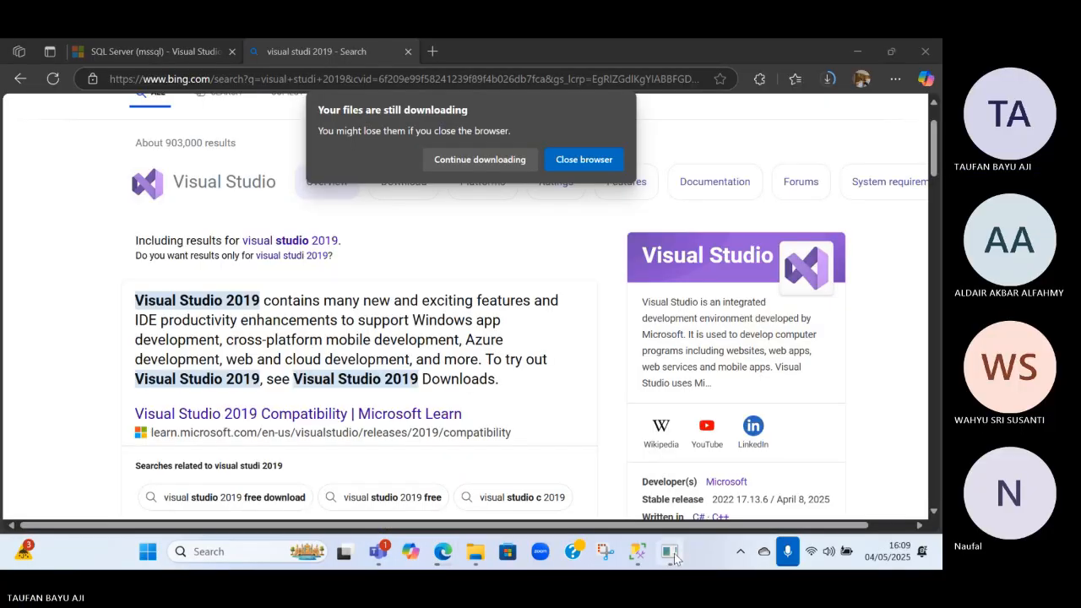
{"action": "mouse_move", "coordinate": [674, 558]}
{"action": "mouse_move", "coordinate": [639, 557]}
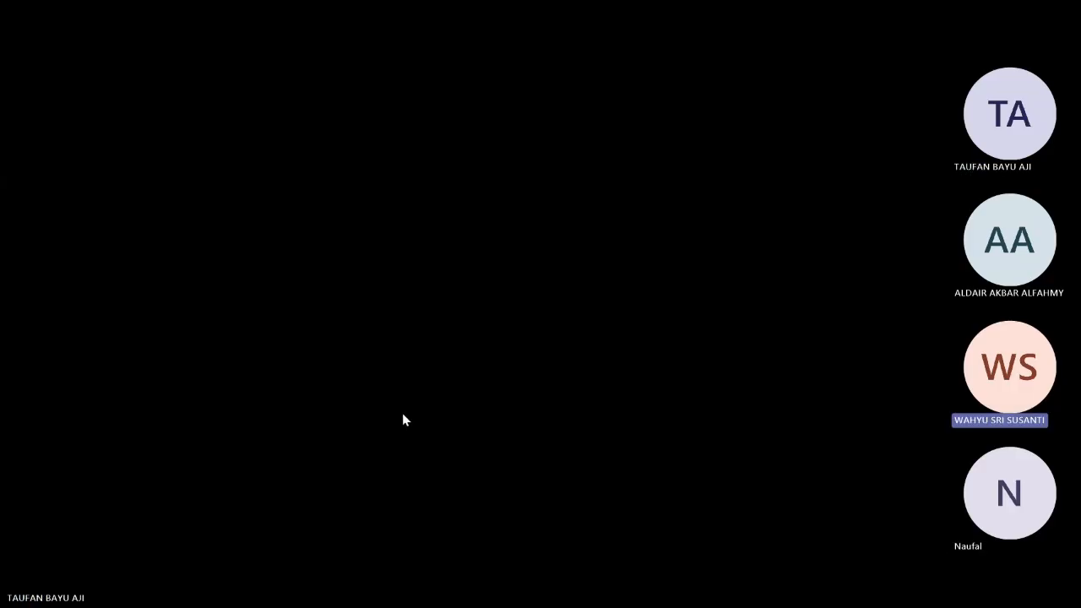
{"action": "left_click", "coordinate": [403, 414]}
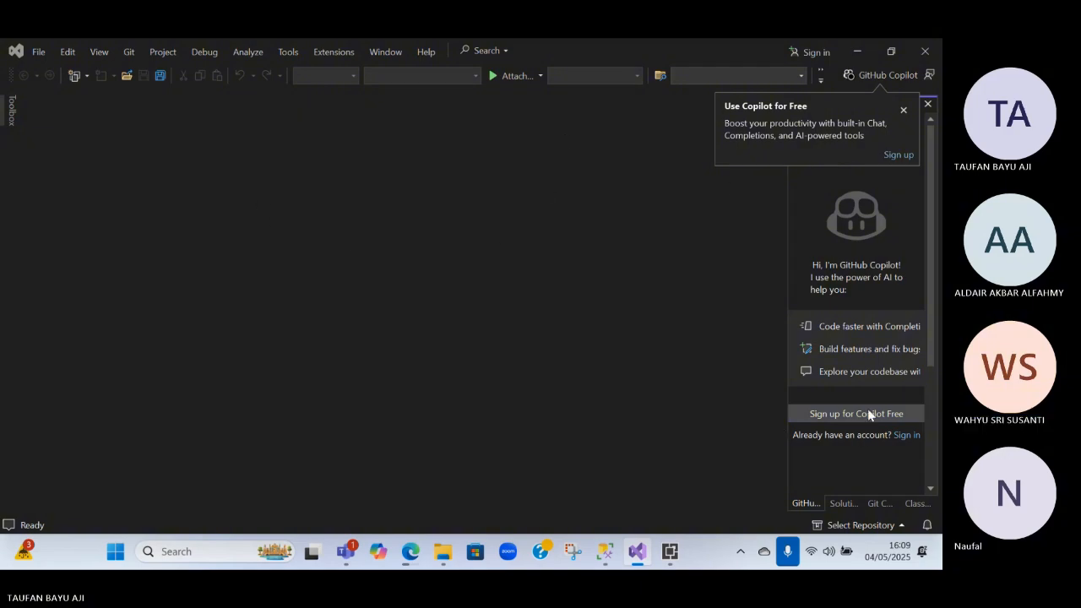
{"action": "left_click", "coordinate": [901, 110]}
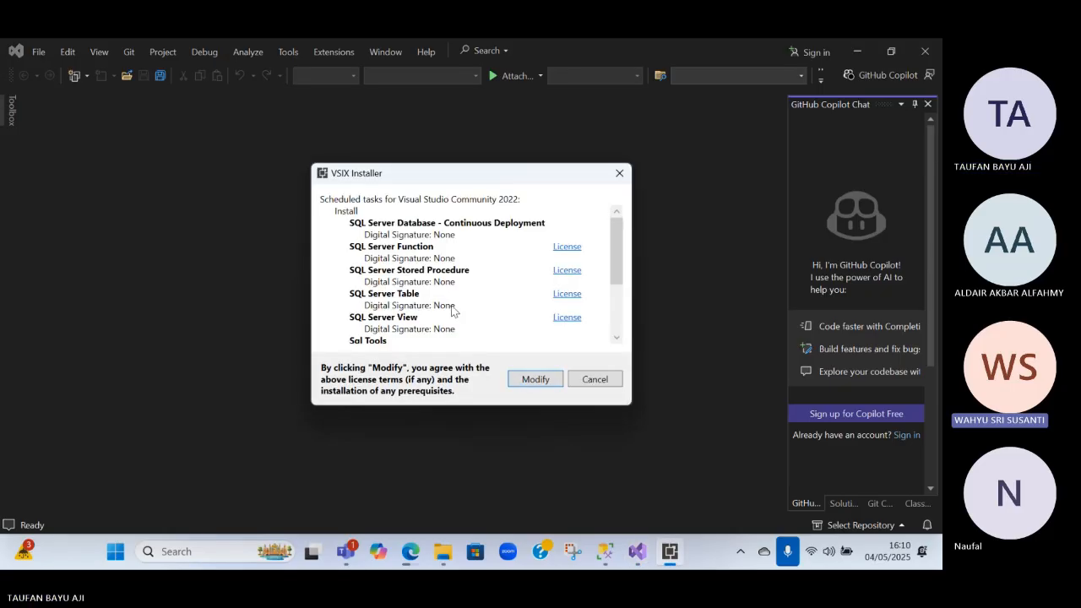
Review the scheduled SQL extensions in the VSIX Installer, try to install them, and cancel the wait for running processes
{"action": "scroll", "coordinate": [473, 317], "scroll_direction": "down", "scroll_amount": 3}
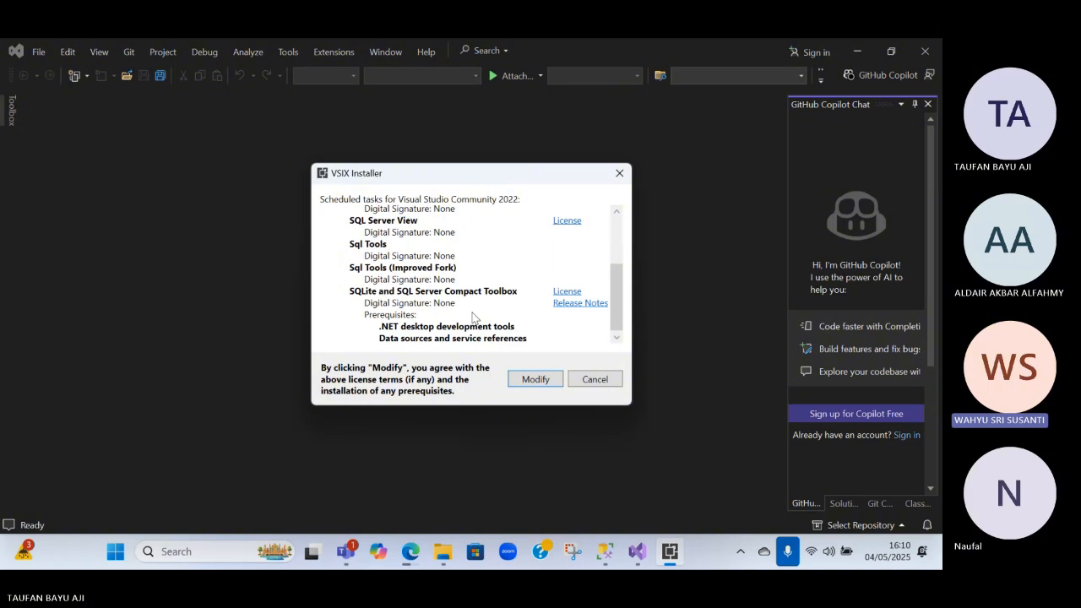
{"action": "scroll", "coordinate": [473, 317], "scroll_direction": "up", "scroll_amount": 5}
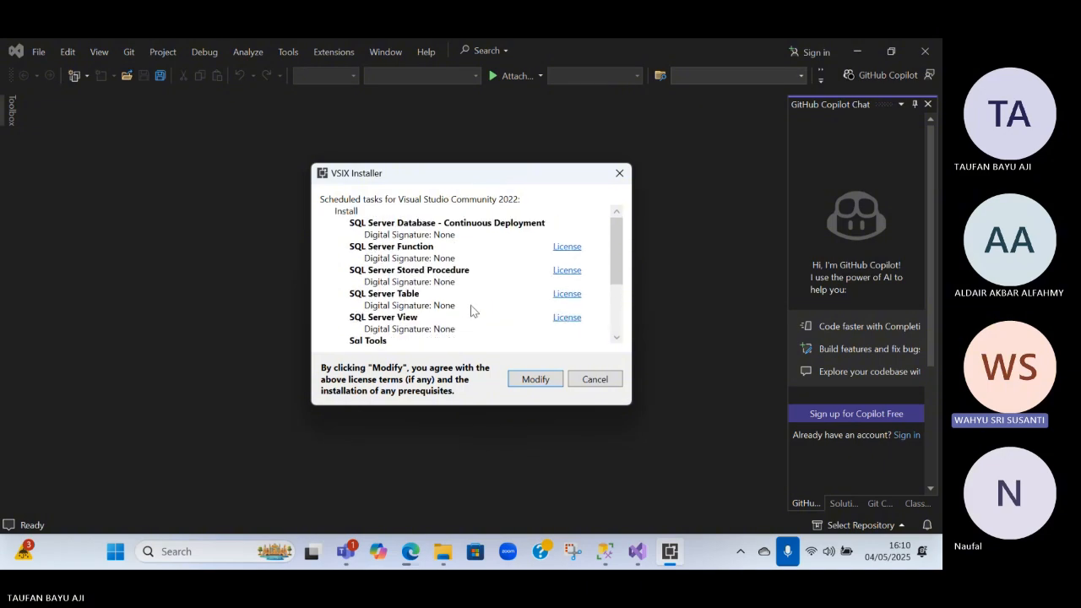
{"action": "scroll", "coordinate": [495, 288], "scroll_direction": "down", "scroll_amount": 4}
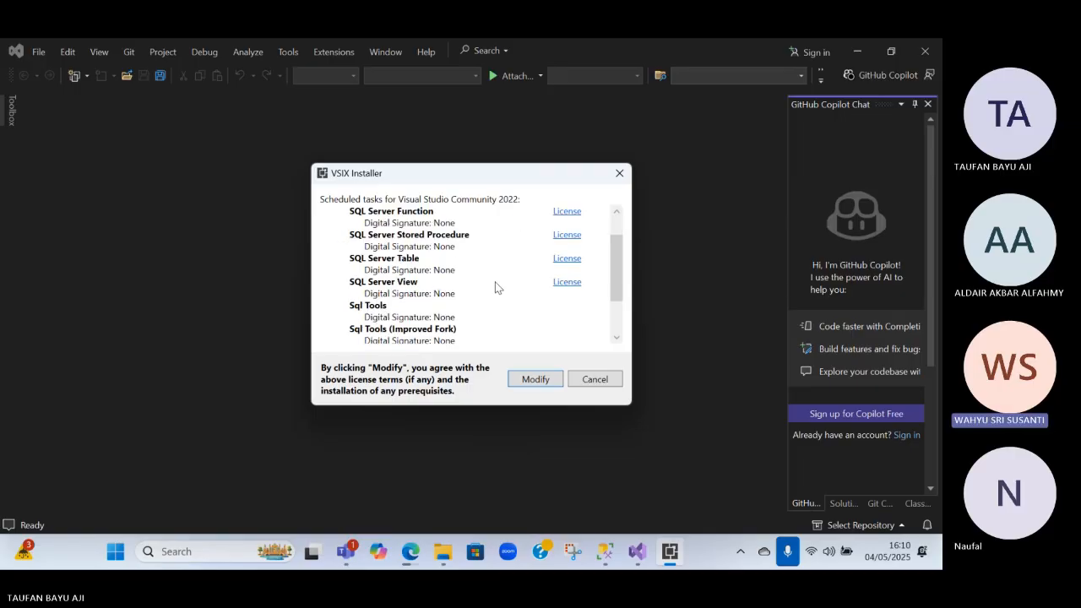
{"action": "left_click", "coordinate": [530, 380]}
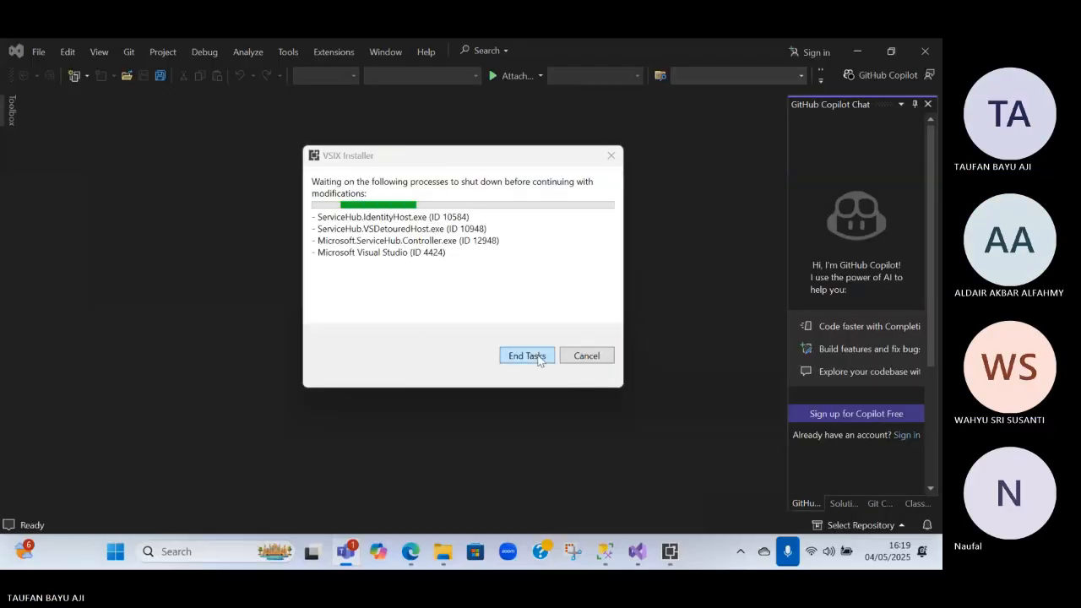
{"action": "left_click", "coordinate": [595, 358]}
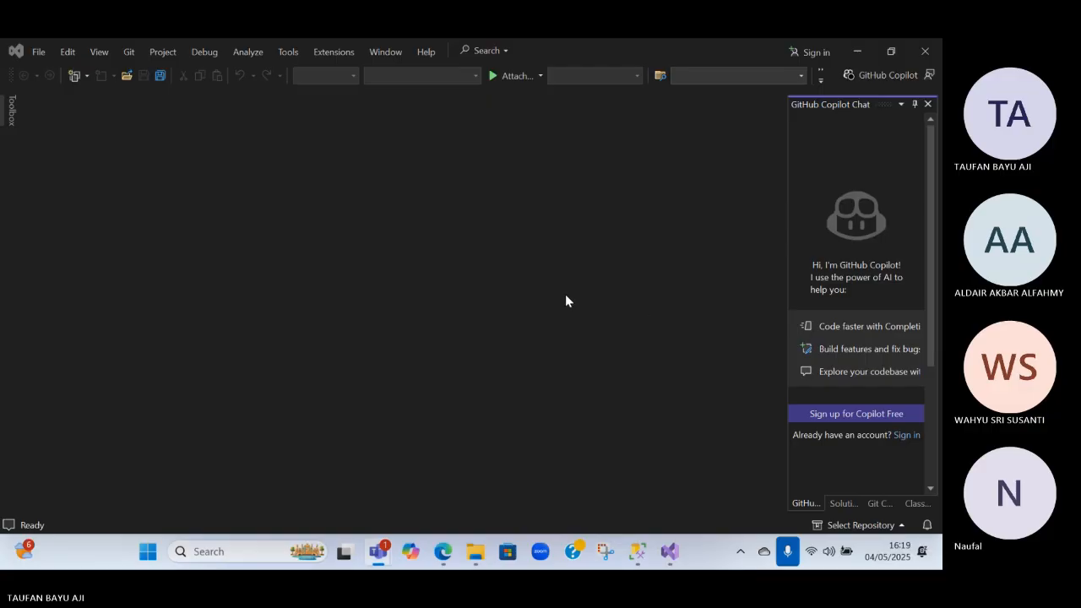
Start creating a new project, browse the available templates and search them for data
{"action": "left_click", "coordinate": [40, 53]}
{"action": "mouse_move", "coordinate": [76, 71]}
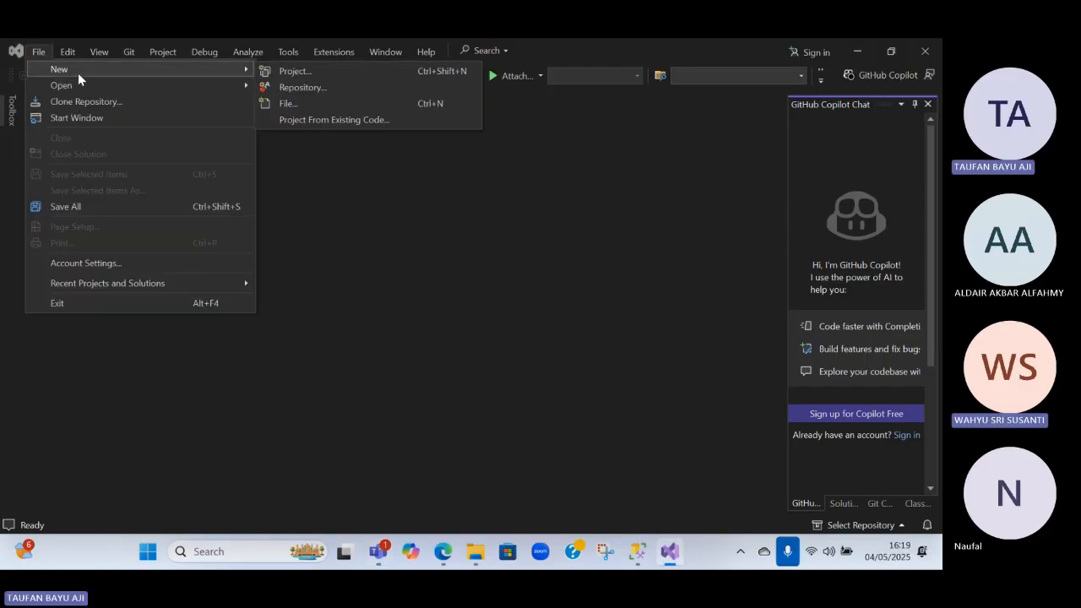
{"action": "left_click", "coordinate": [301, 70]}
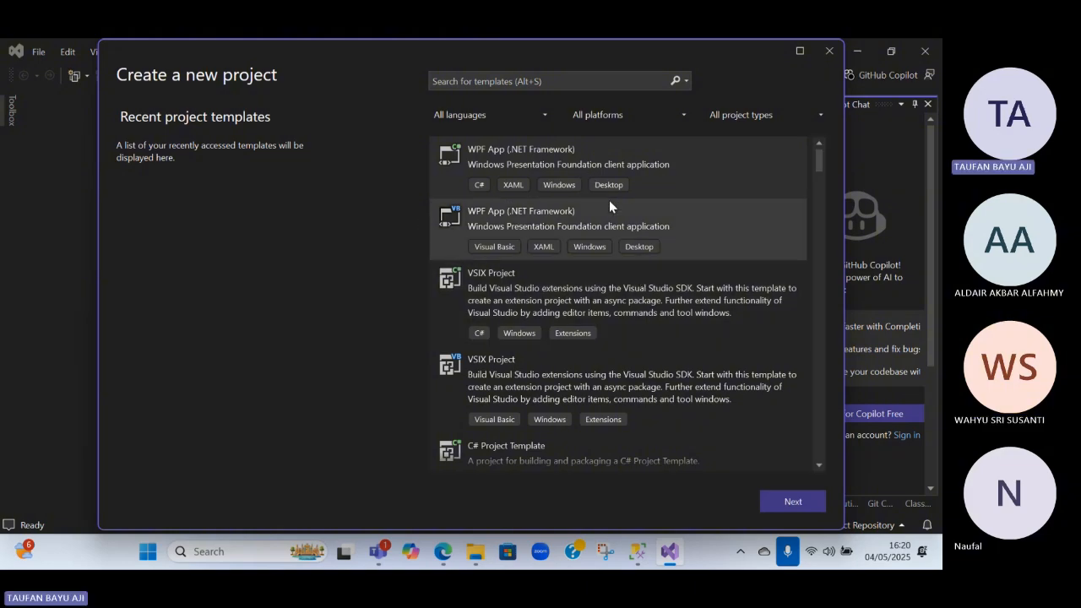
{"action": "scroll", "coordinate": [599, 355], "scroll_direction": "down", "scroll_amount": 5}
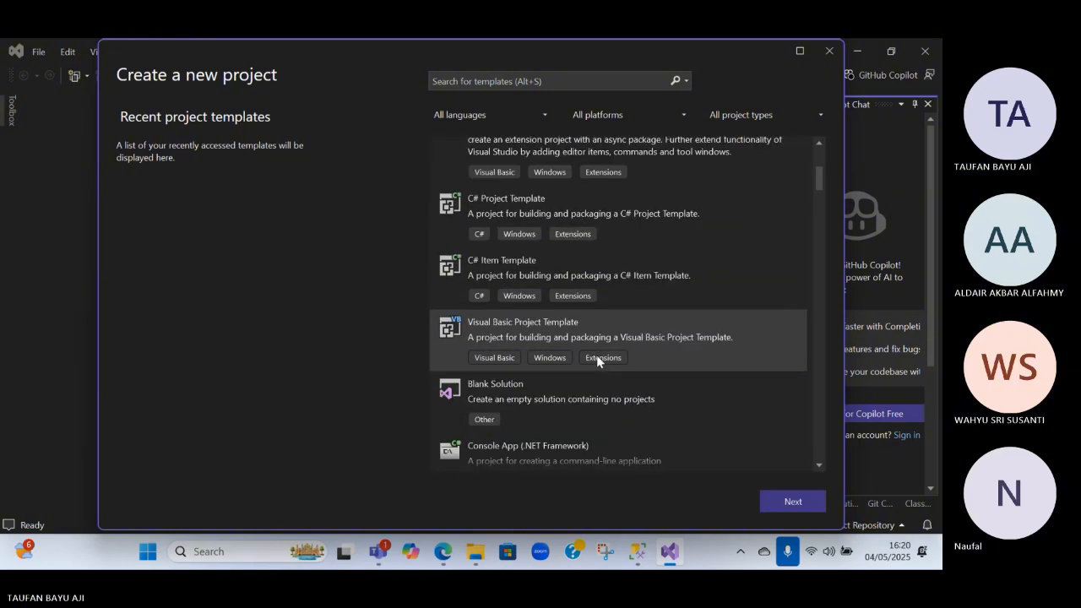
{"action": "scroll", "coordinate": [596, 346], "scroll_direction": "up", "scroll_amount": 5}
{"action": "left_click", "coordinate": [499, 81]}
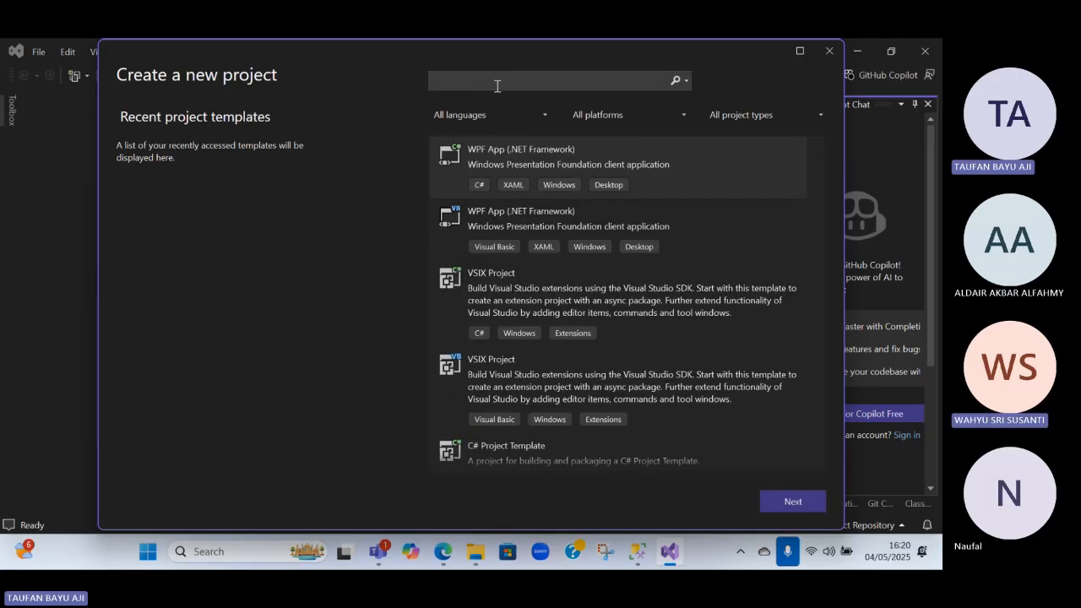
{"action": "type", "text": "data"}
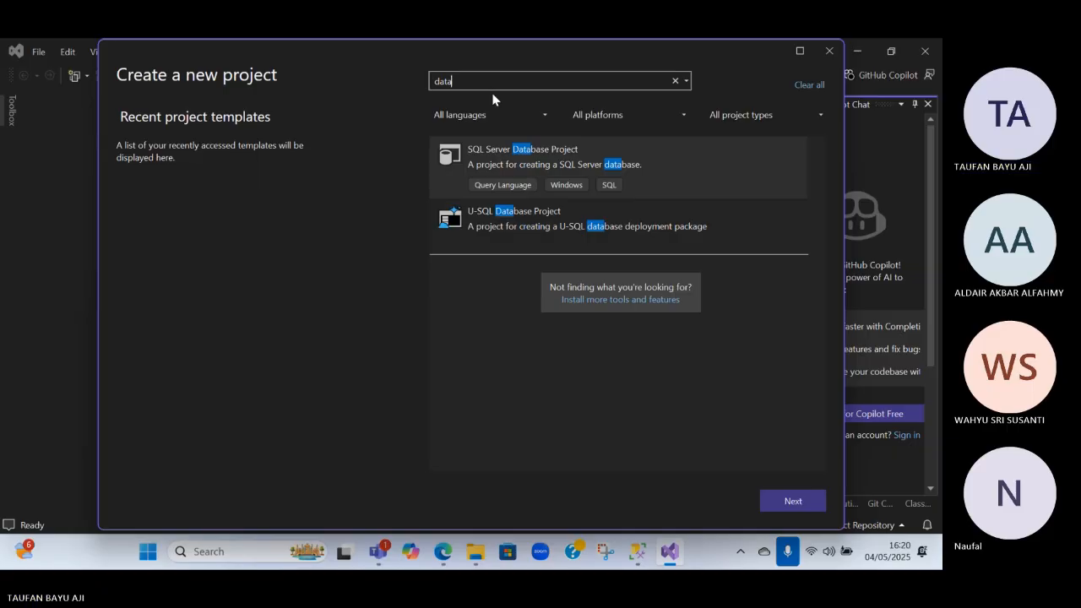
Search the project templates for analytics and look through the matching templates
{"action": "key", "text": "BackSpace"}
{"action": "key", "text": "BackSpace"}
{"action": "key", "text": "BackSpace"}
{"action": "key", "text": "BackSpace"}
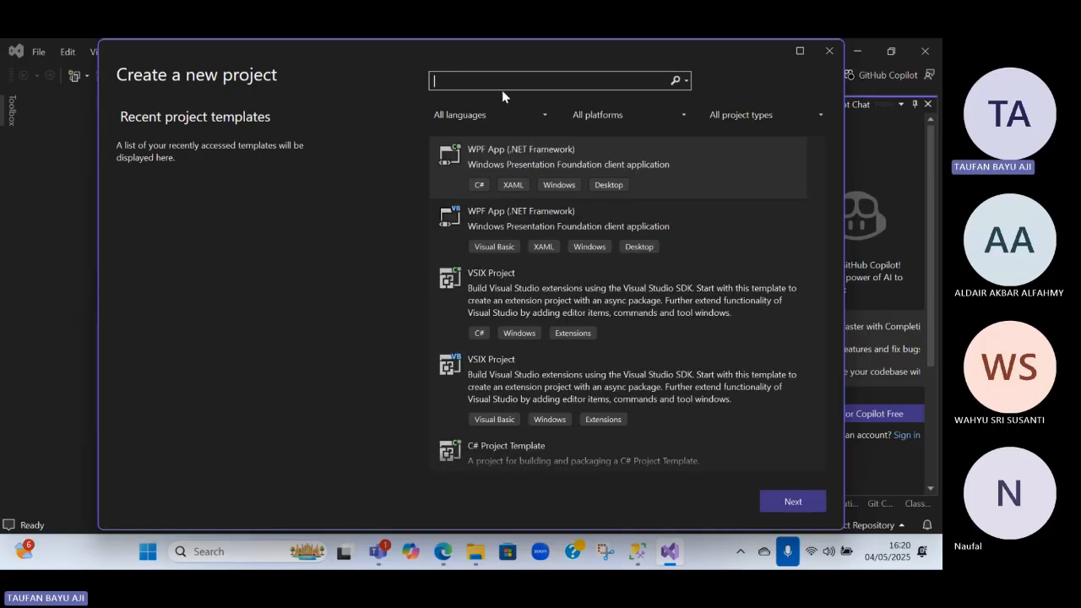
{"action": "type", "text": "analy"}
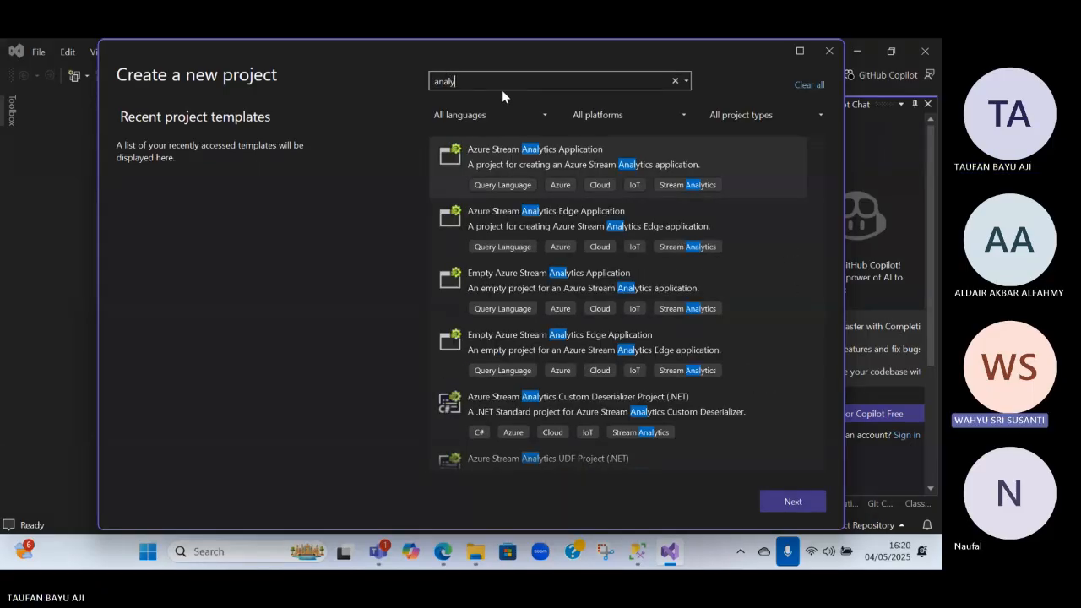
{"action": "scroll", "coordinate": [569, 284], "scroll_direction": "down", "scroll_amount": 3}
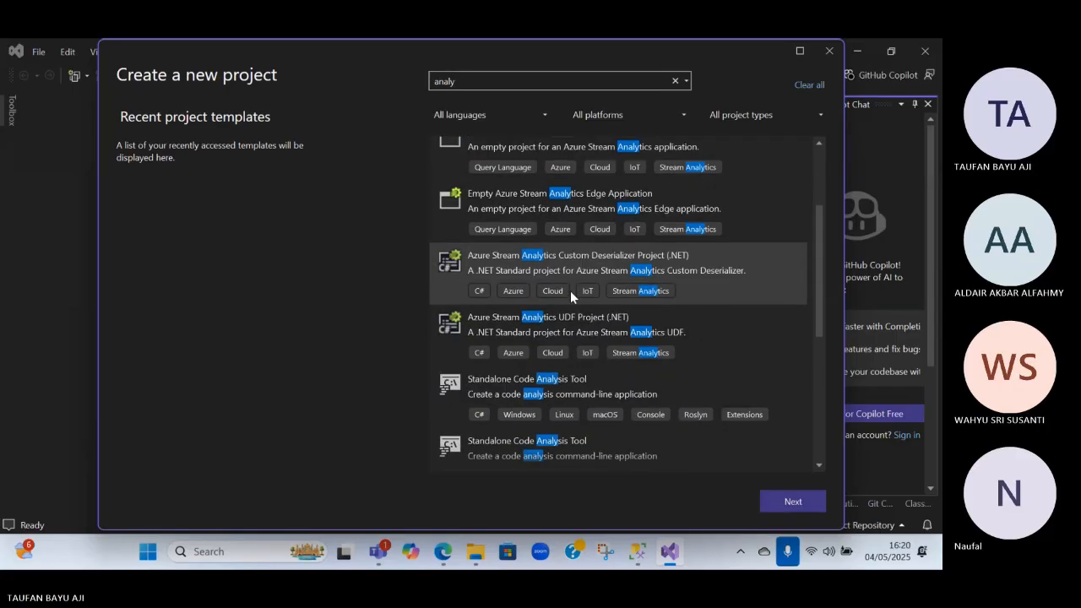
{"action": "scroll", "coordinate": [575, 290], "scroll_direction": "down", "scroll_amount": 2}
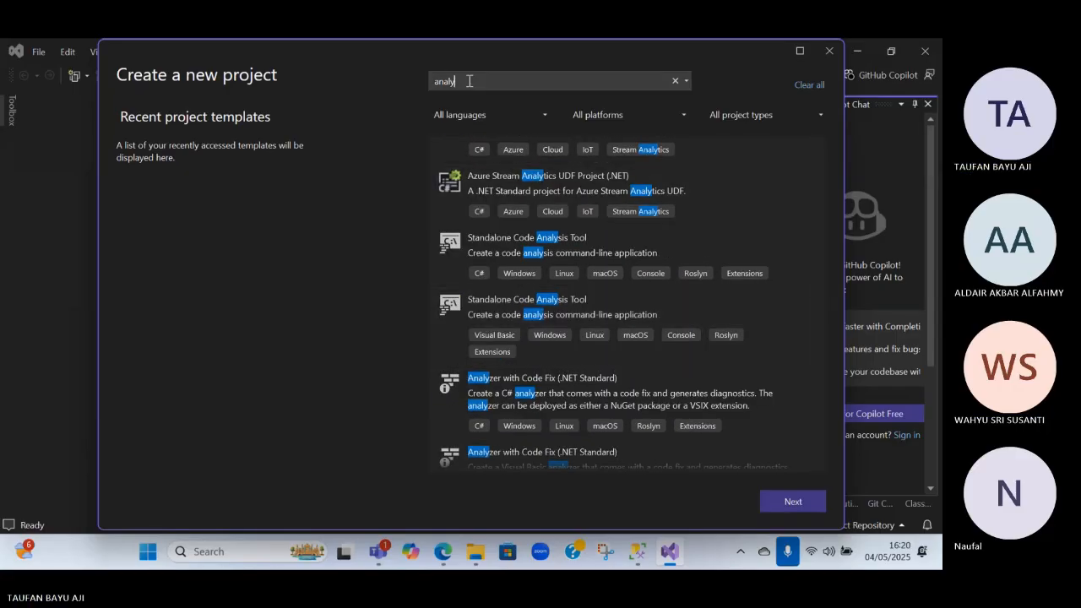
{"action": "type", "text": "tics"}
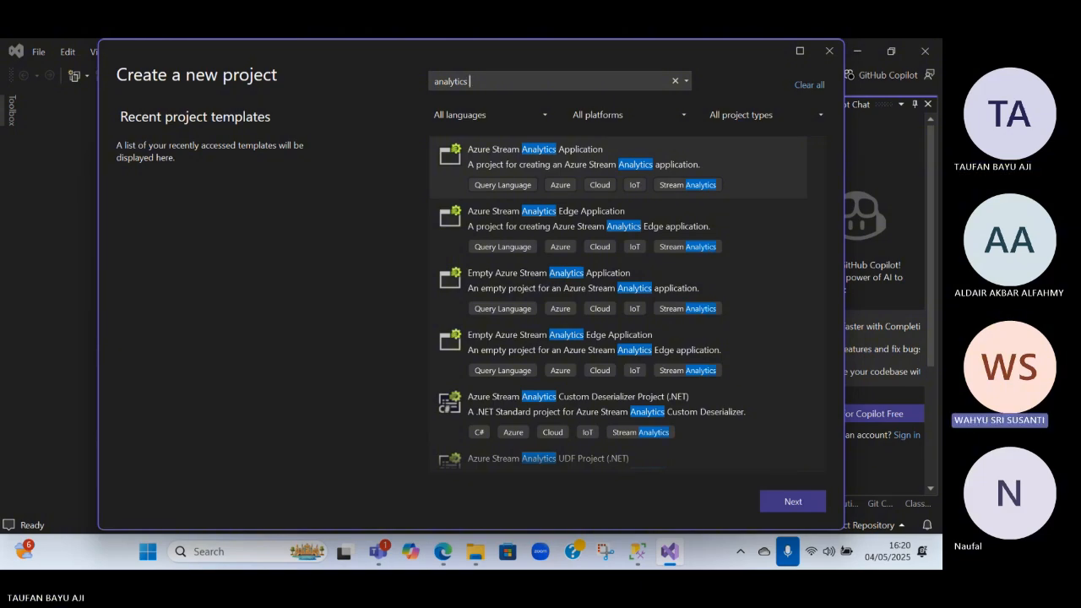
Replace the template search with dat and choose the SQL Server Database Project template
{"action": "key", "text": "BackSpace"}
{"action": "key", "text": "BackSpace"}
{"action": "key", "text": "BackSpace"}
{"action": "key", "text": "BackSpace"}
{"action": "key", "text": "BackSpace"}
{"action": "key", "text": "BackSpace"}
{"action": "key", "text": "BackSpace"}
{"action": "key", "text": "BackSpace"}
{"action": "key", "text": "BackSpace"}
{"action": "key", "text": "BackSpace"}
{"action": "type", "text": "dat"}
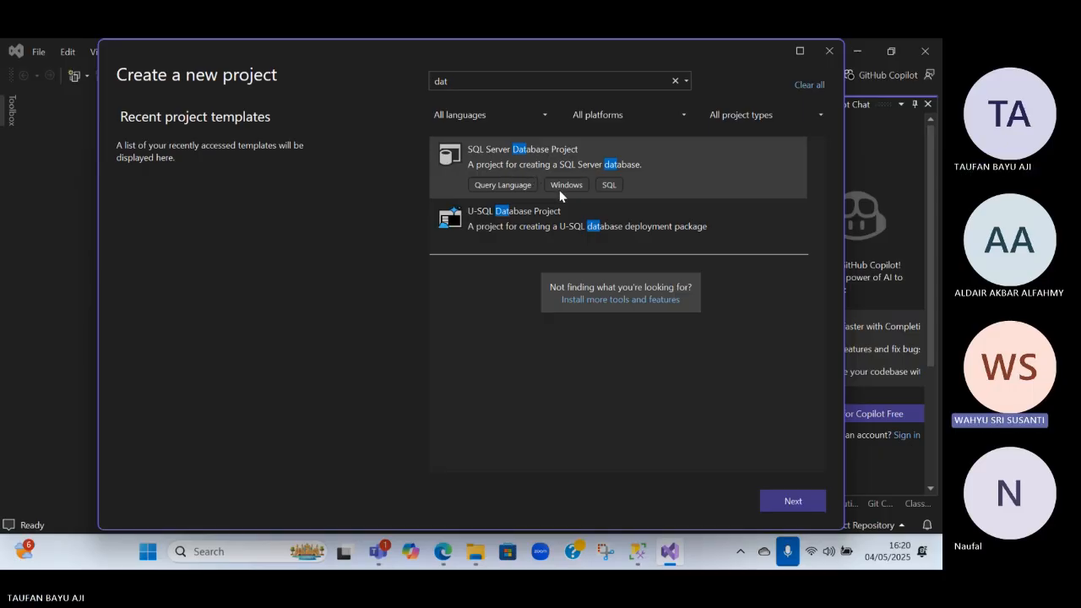
{"action": "double_click", "coordinate": [577, 169]}
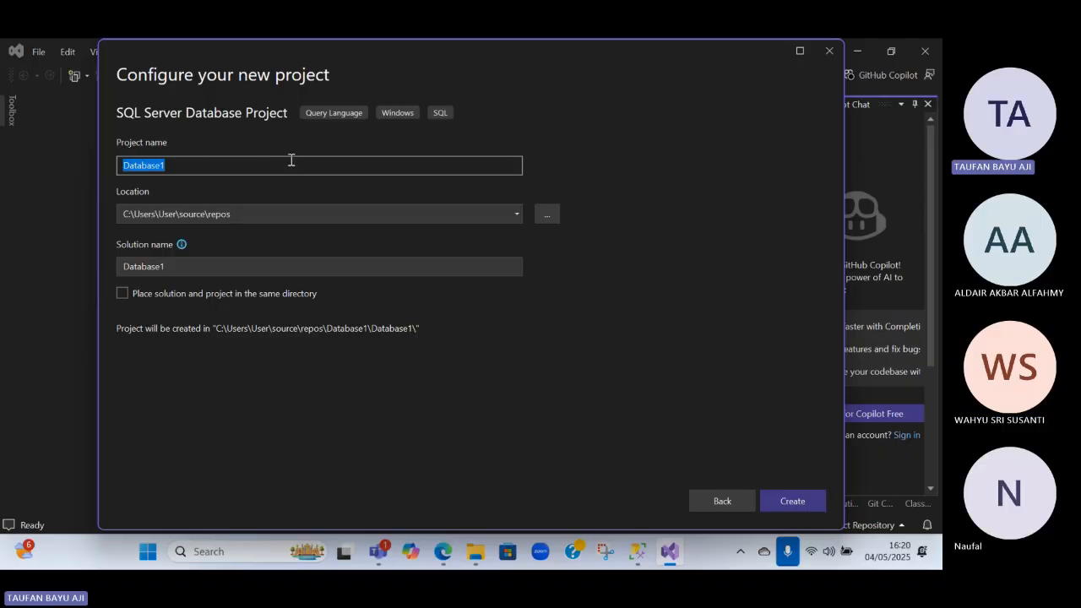
Create the project as Database1 in C:\Users\User\source\repos, with solution and project in separate directories
{"action": "left_click", "coordinate": [224, 167]}
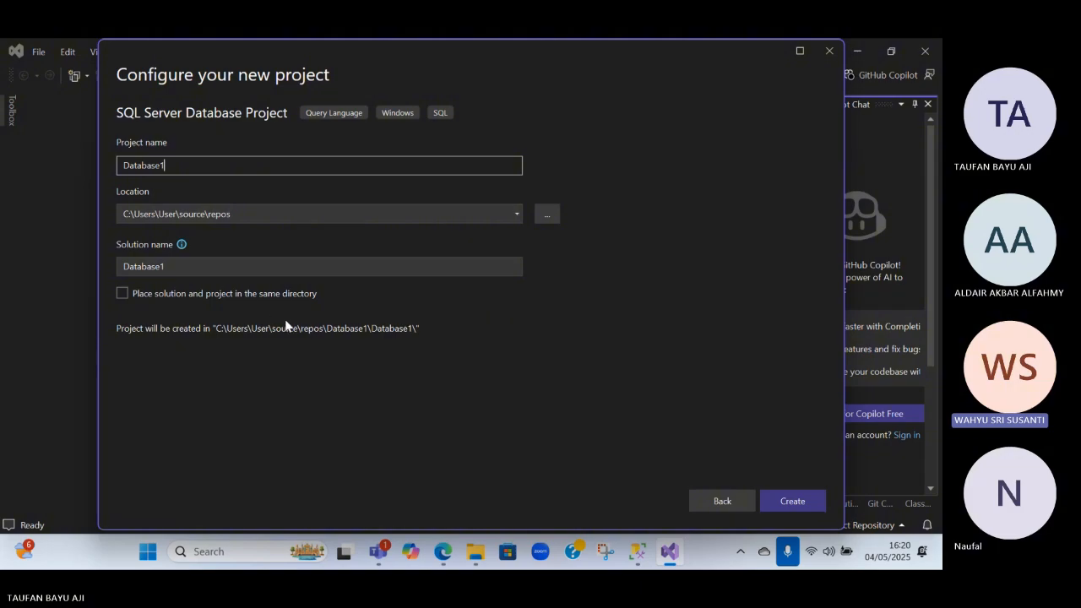
{"action": "left_click", "coordinate": [151, 295]}
{"action": "left_click", "coordinate": [177, 300]}
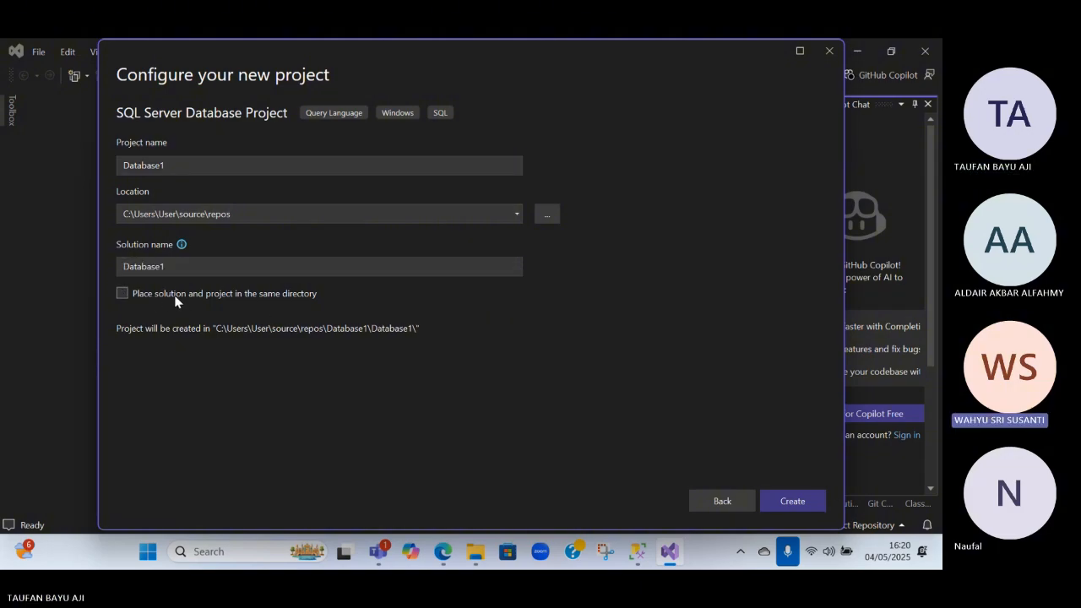
{"action": "left_click", "coordinate": [801, 505]}
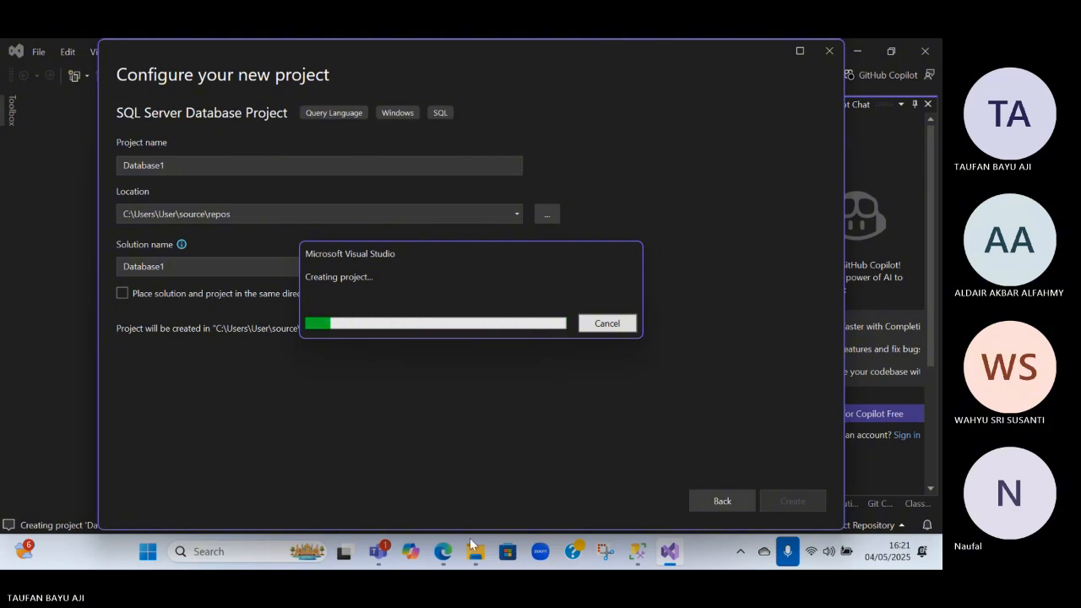
{"action": "mouse_move", "coordinate": [378, 552]}
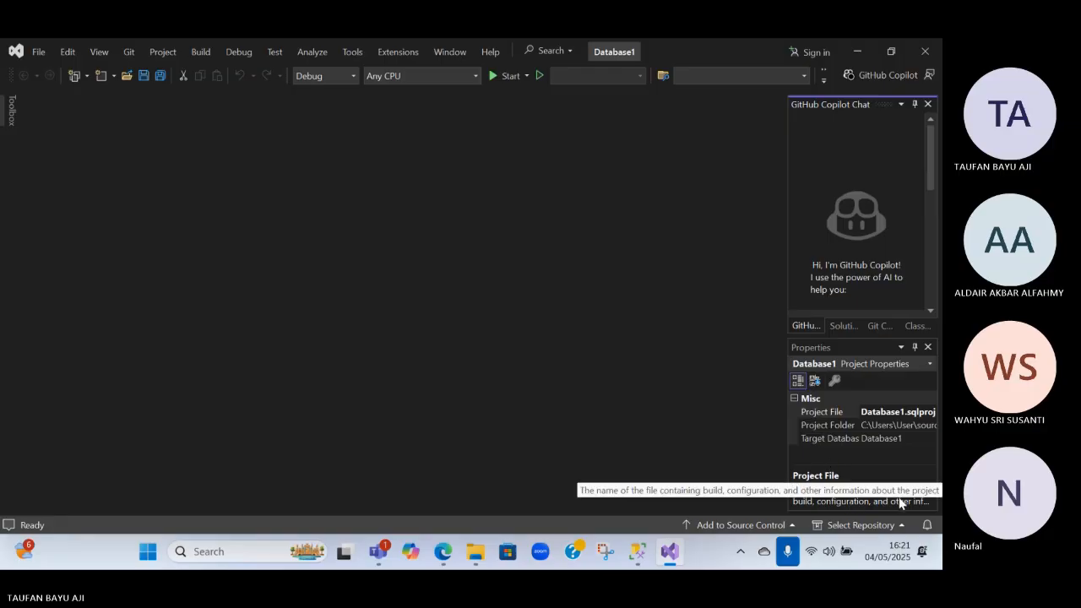
Examine the Project File and Project Folder properties of Database1, and look at the Toolbox contents
{"action": "left_click", "coordinate": [843, 482]}
{"action": "left_click", "coordinate": [919, 411]}
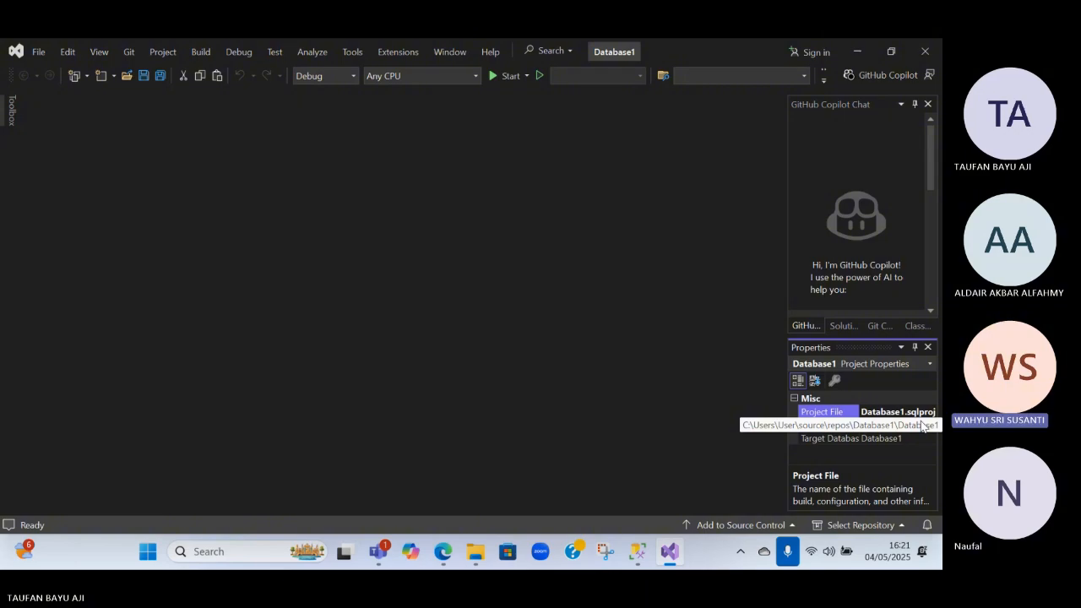
{"action": "left_click", "coordinate": [903, 423]}
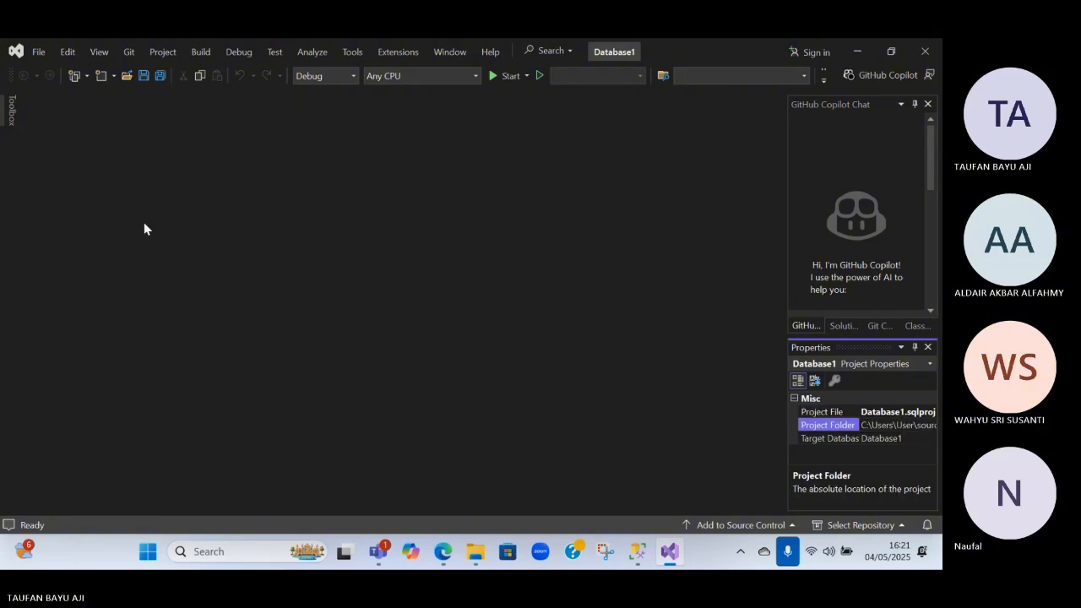
{"action": "left_click", "coordinate": [7, 125]}
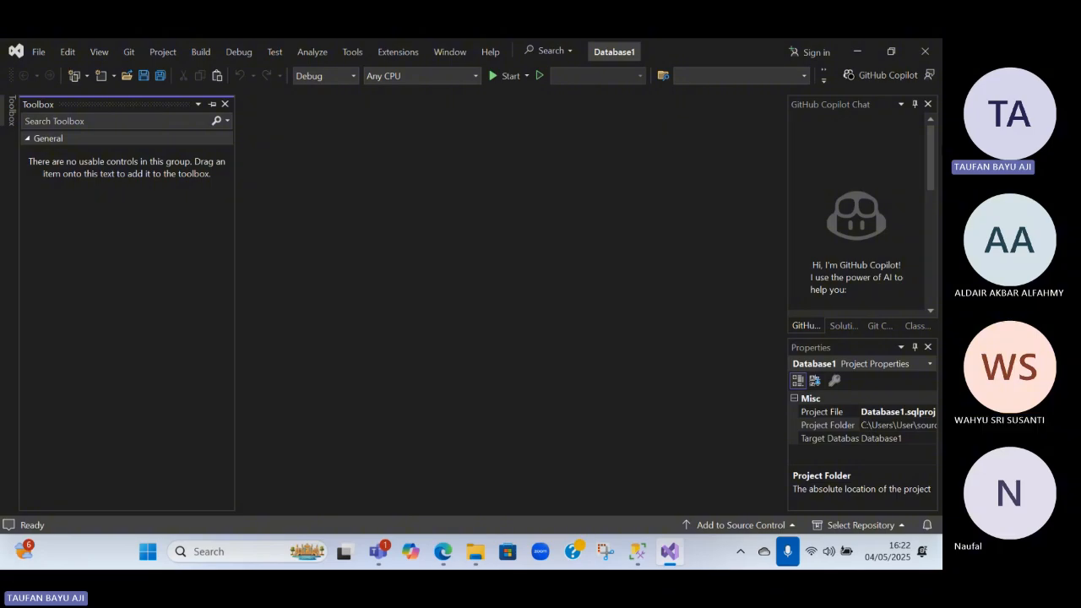
{"action": "left_click", "coordinate": [874, 80]}
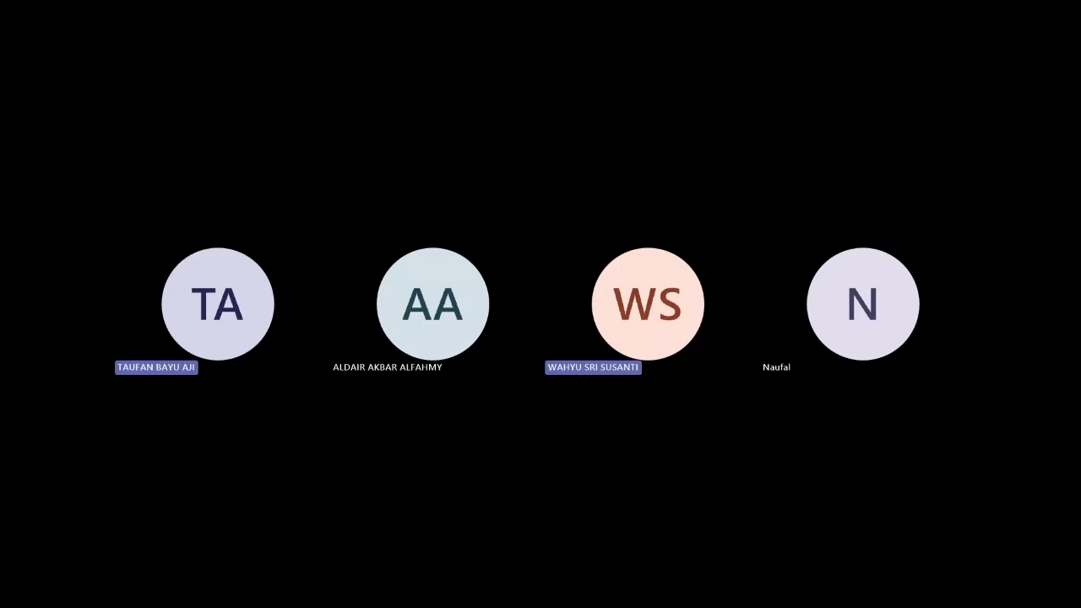